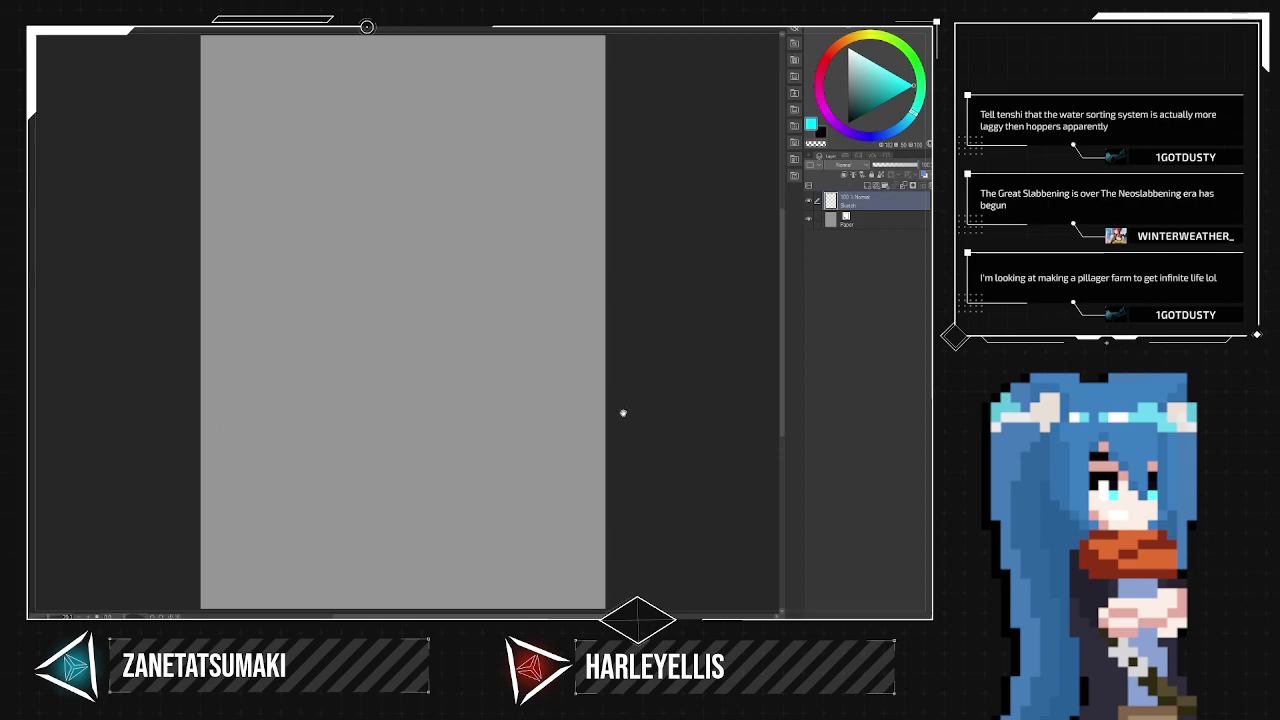
Set the drawing colour to black and open the downloaded materials.
left_click_drag(867, 107, 846, 125)
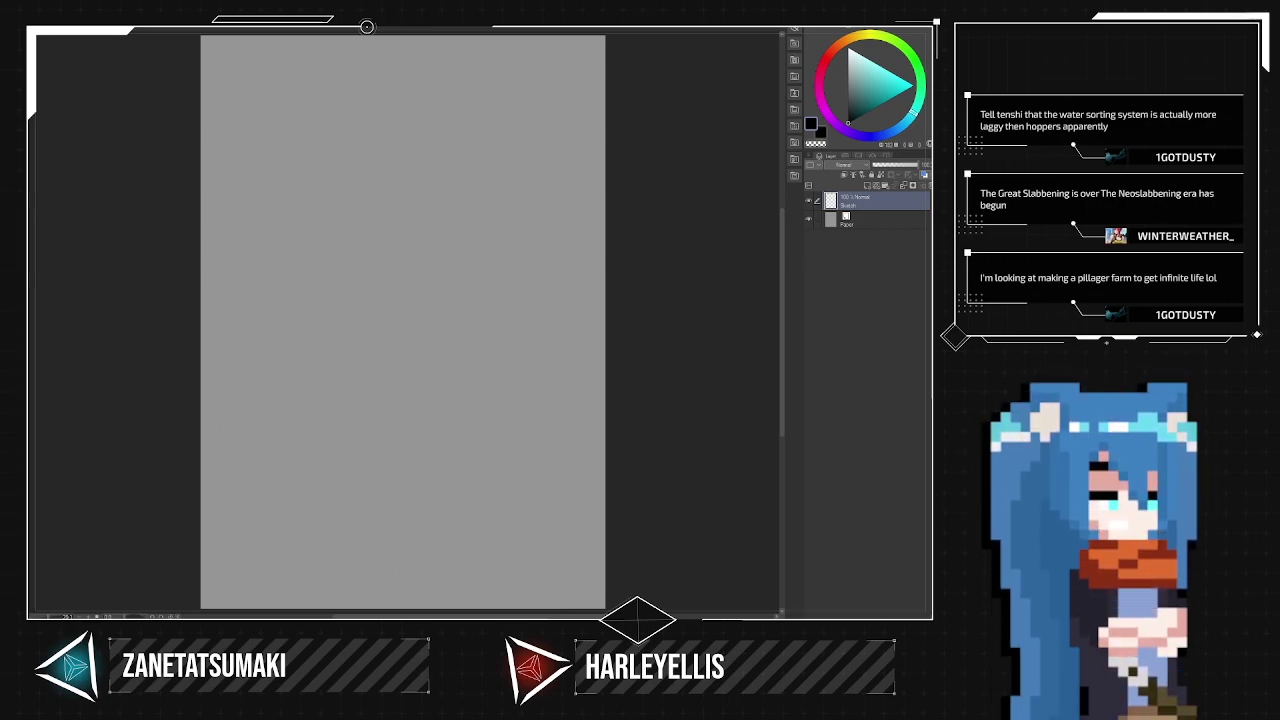
left_click(794, 107)
Add the downloaded standing pose with hands clasped in front to the canvas as a 3D figure, and undo the last change to it.
scroll(741, 164, "down", 10)
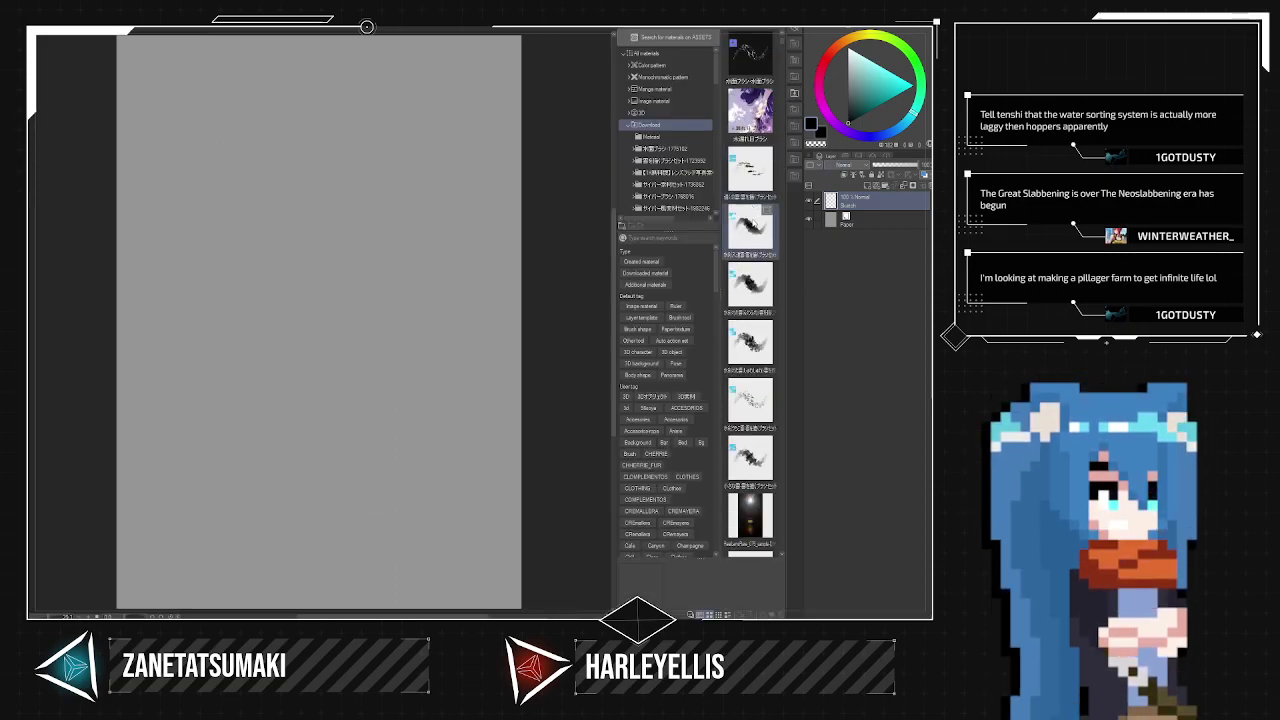
scroll(750, 240, "down", 12)
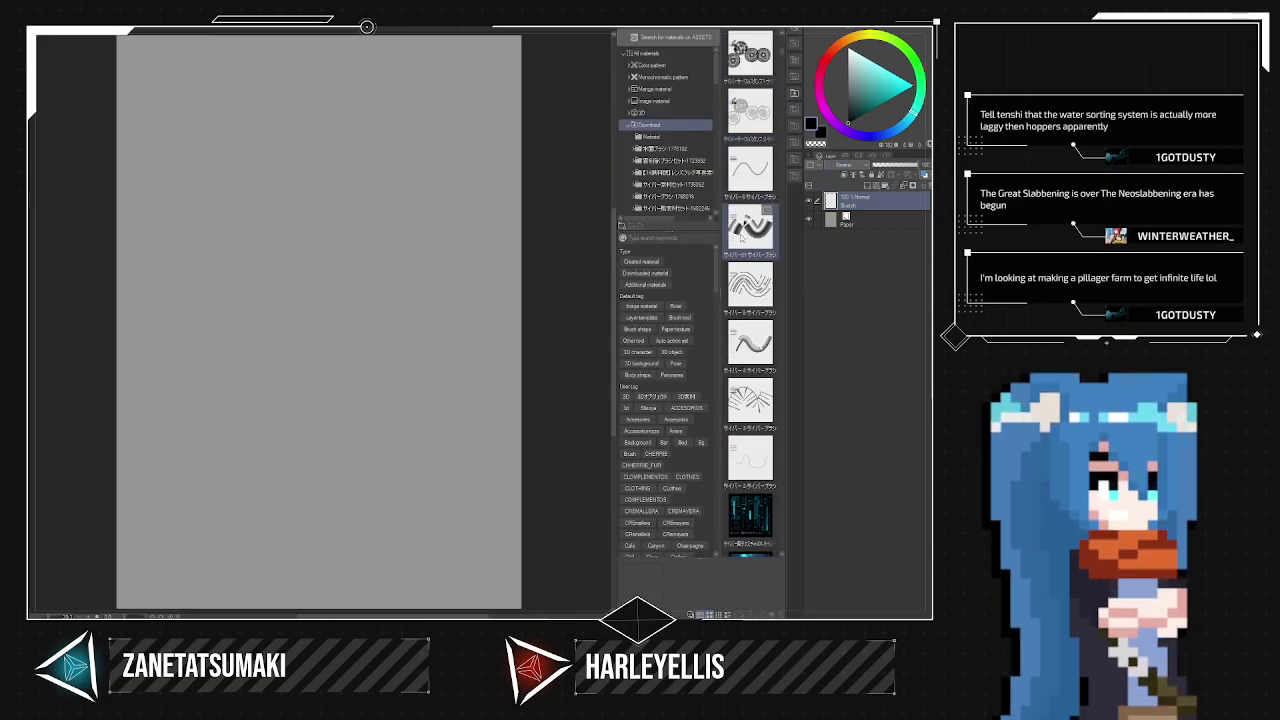
scroll(745, 256, "down", 10)
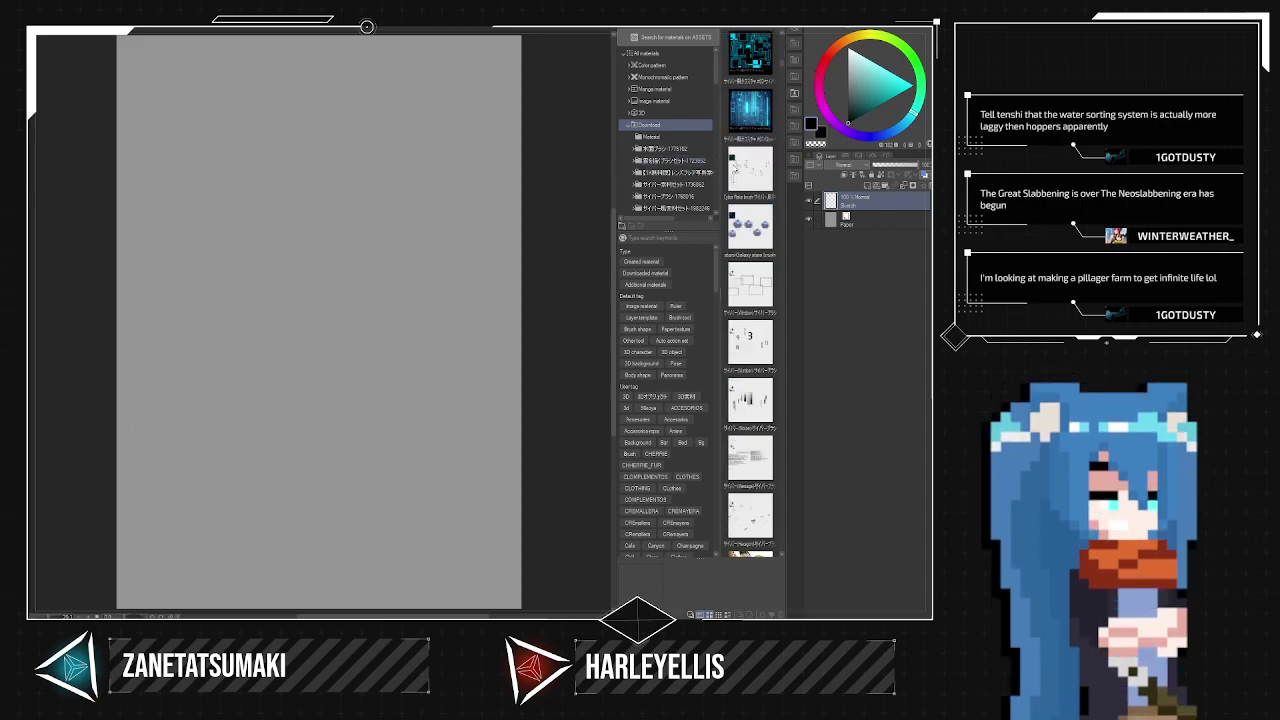
scroll(750, 300, "down", 6)
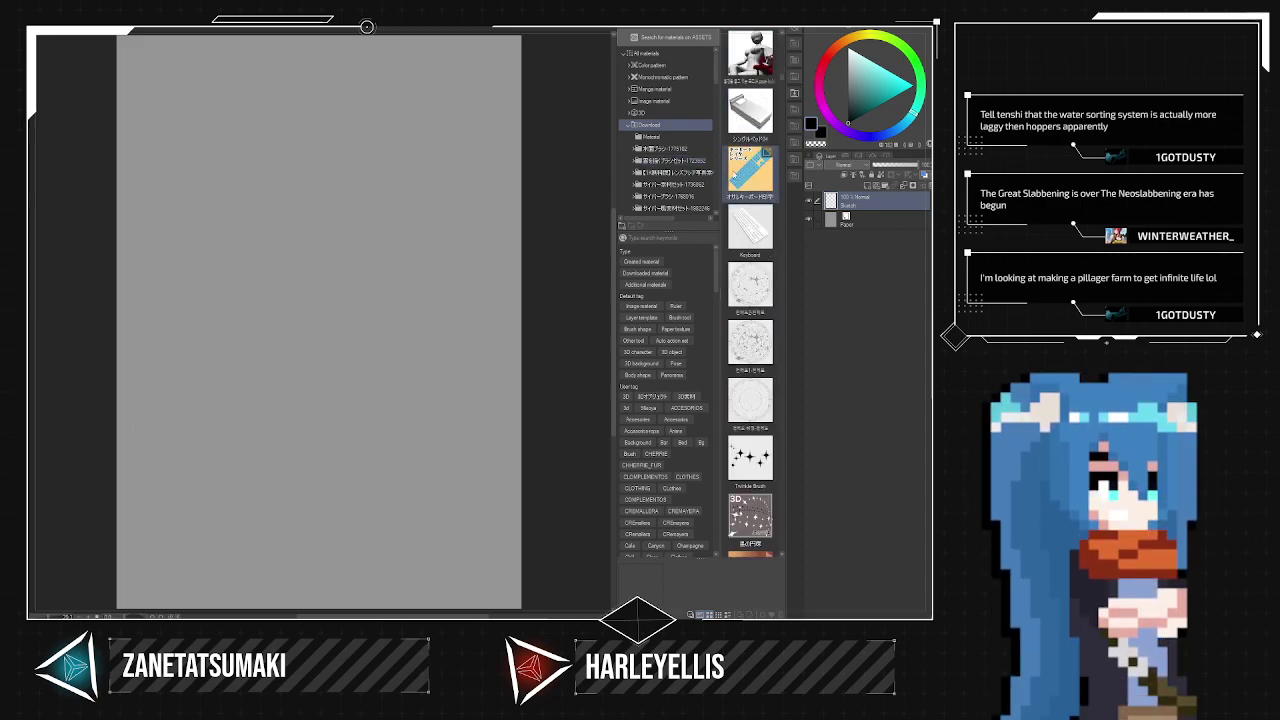
scroll(750, 290, "down", 10)
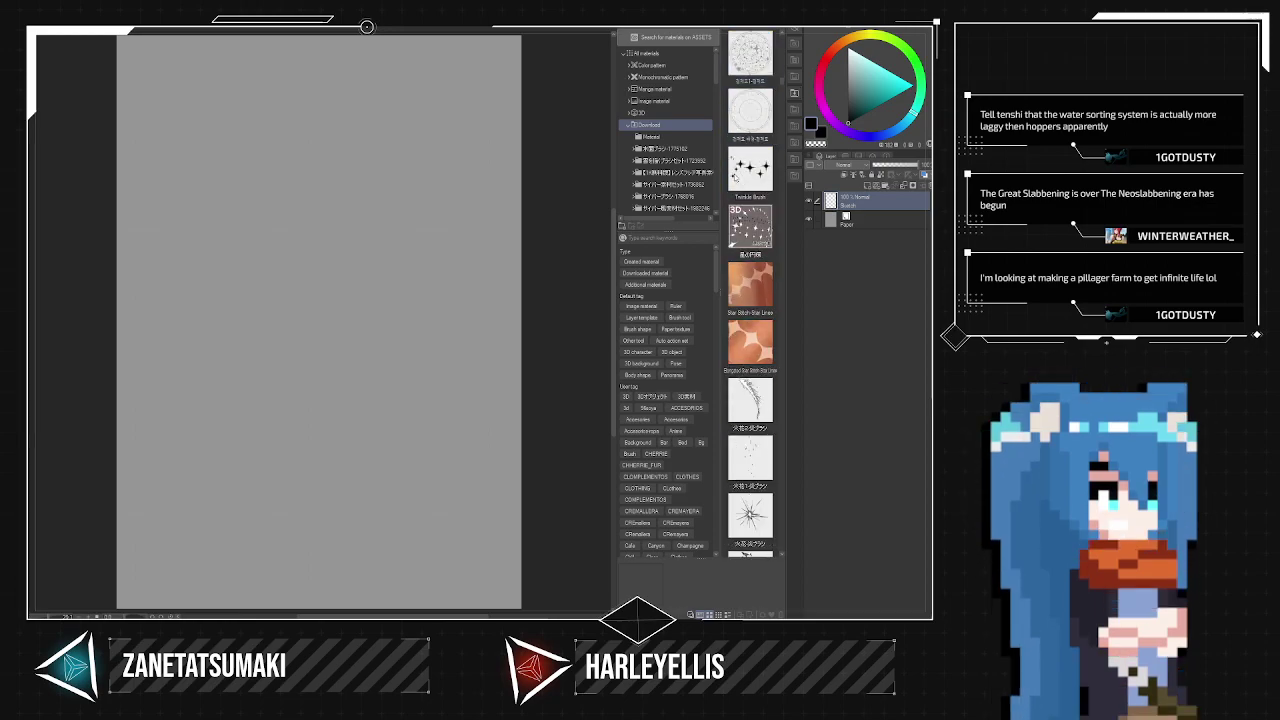
scroll(750, 290, "down", 4)
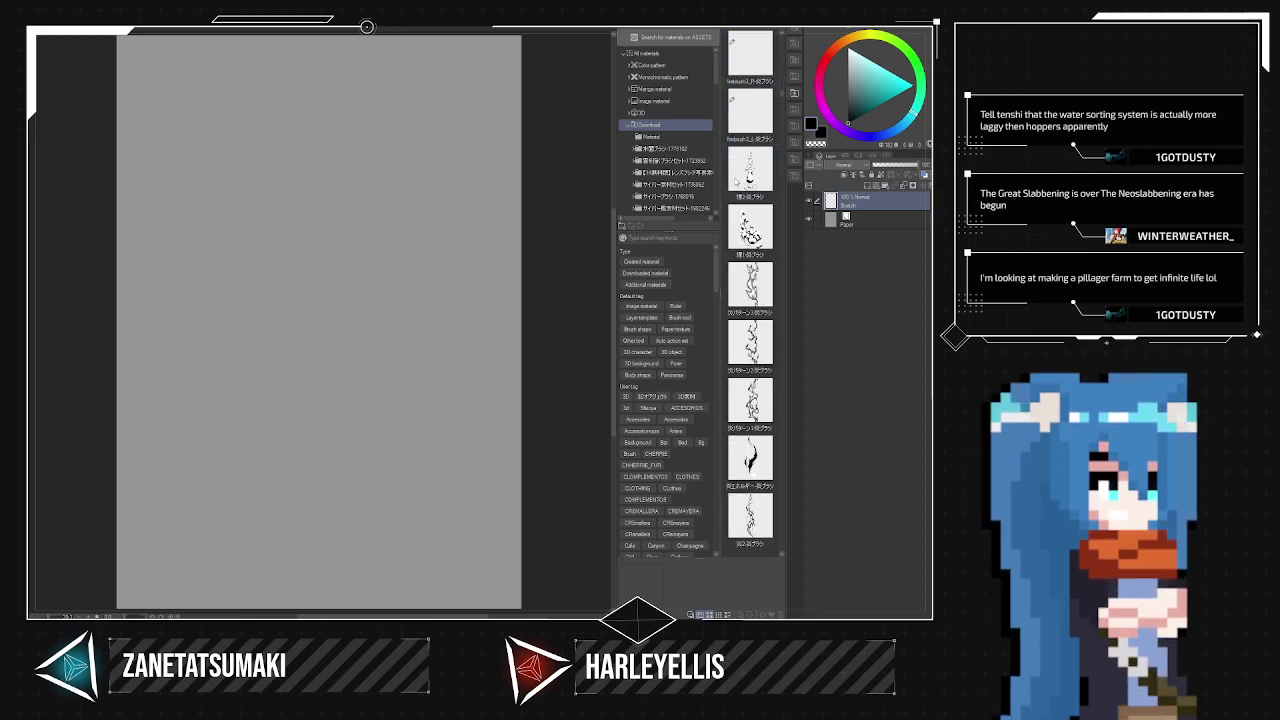
scroll(737, 186, "down", 5)
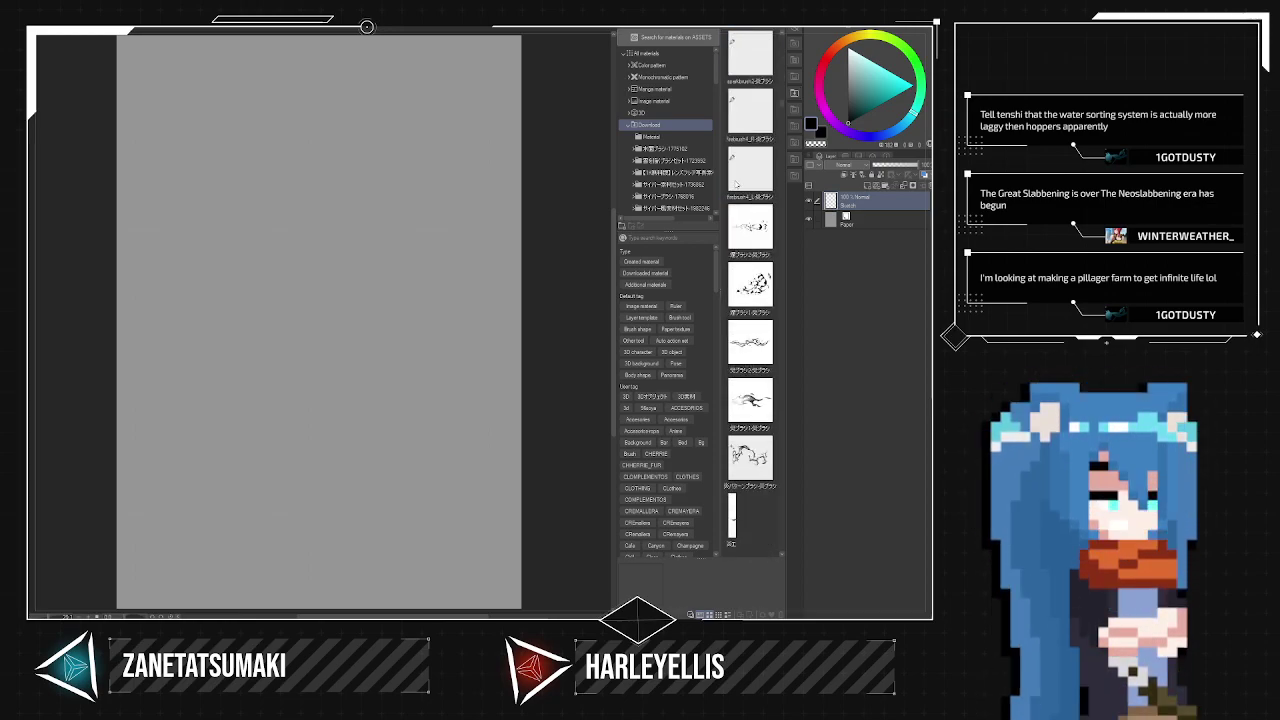
scroll(740, 180, "down", 6)
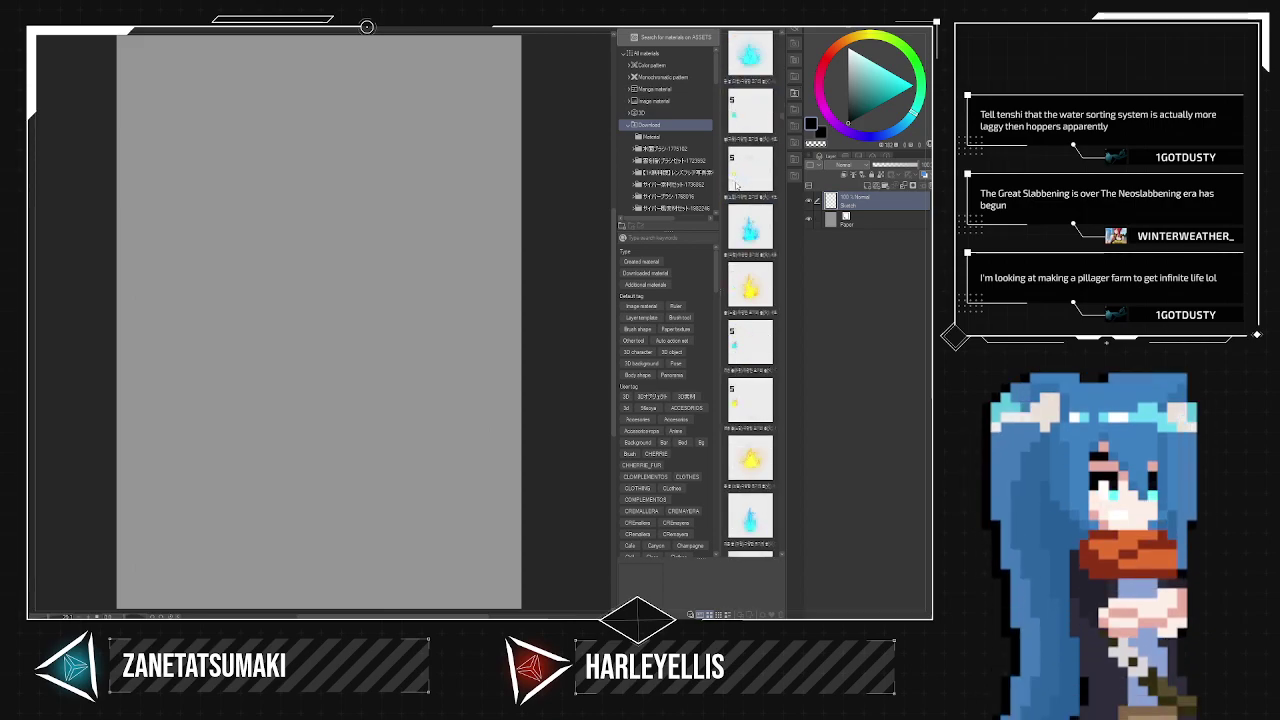
scroll(743, 174, "down", 3)
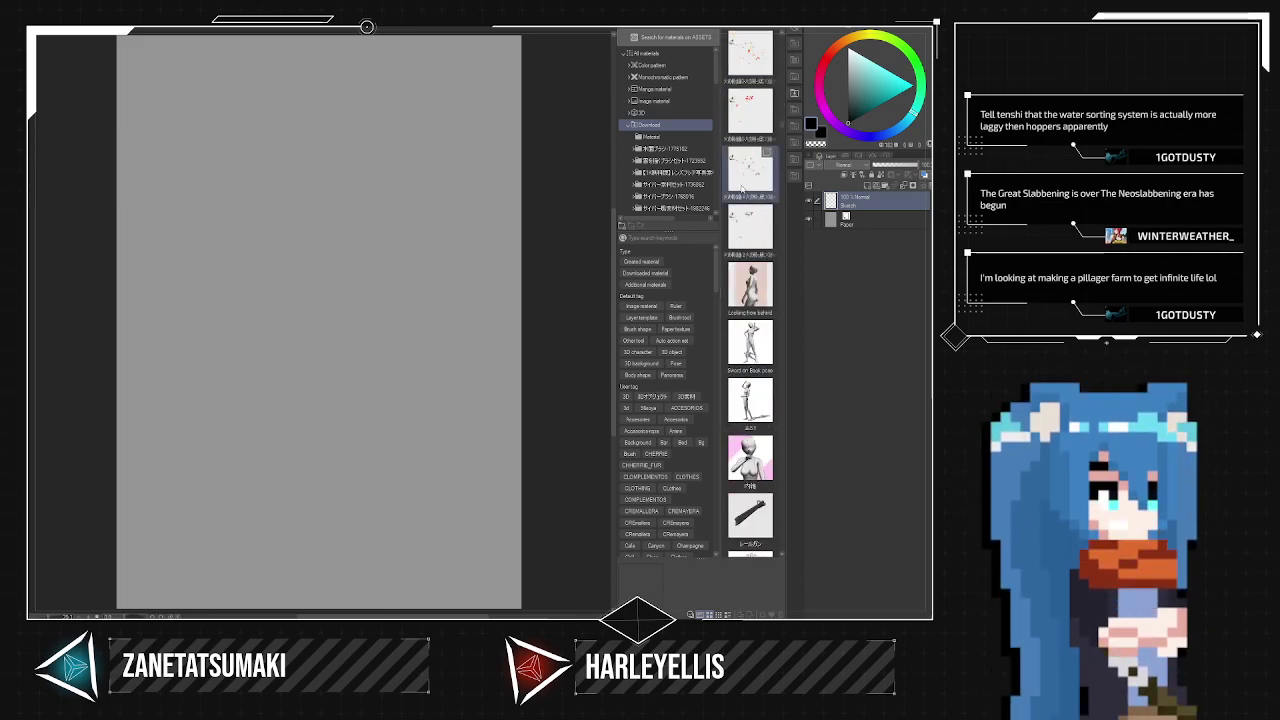
scroll(767, 212, "down", 2)
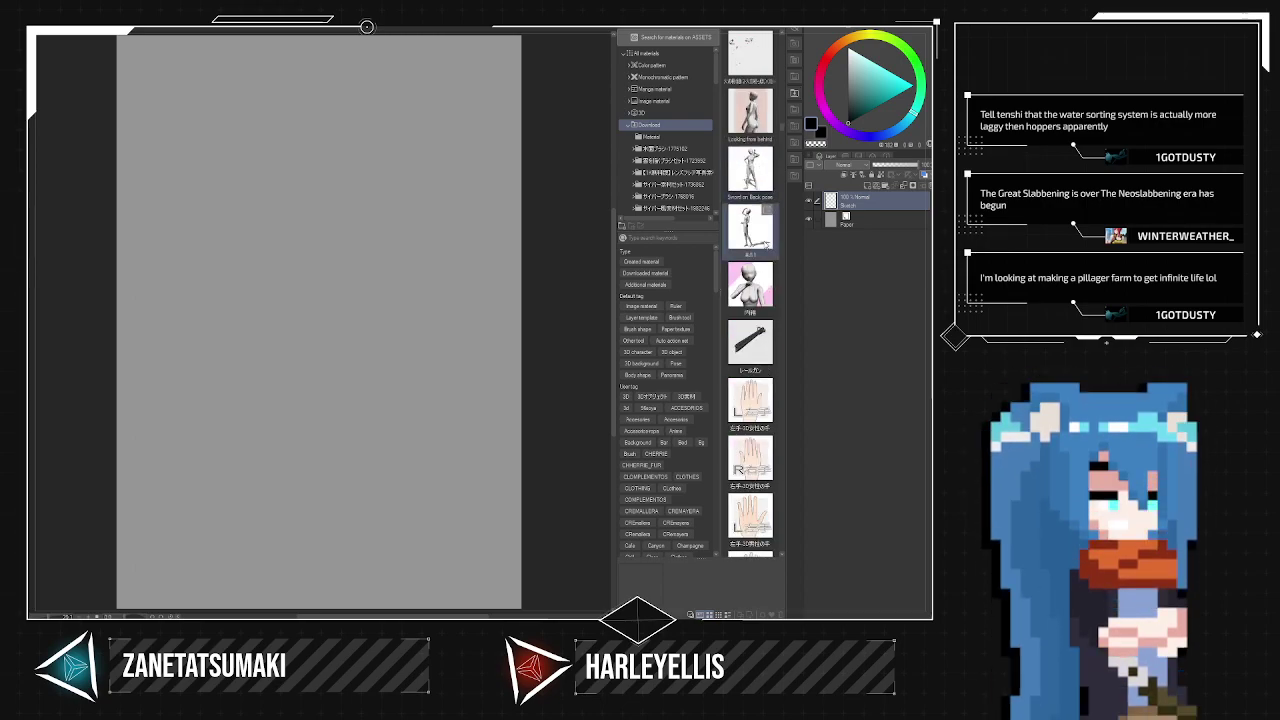
scroll(768, 240, "down", 7)
scroll(762, 258, "down", 6)
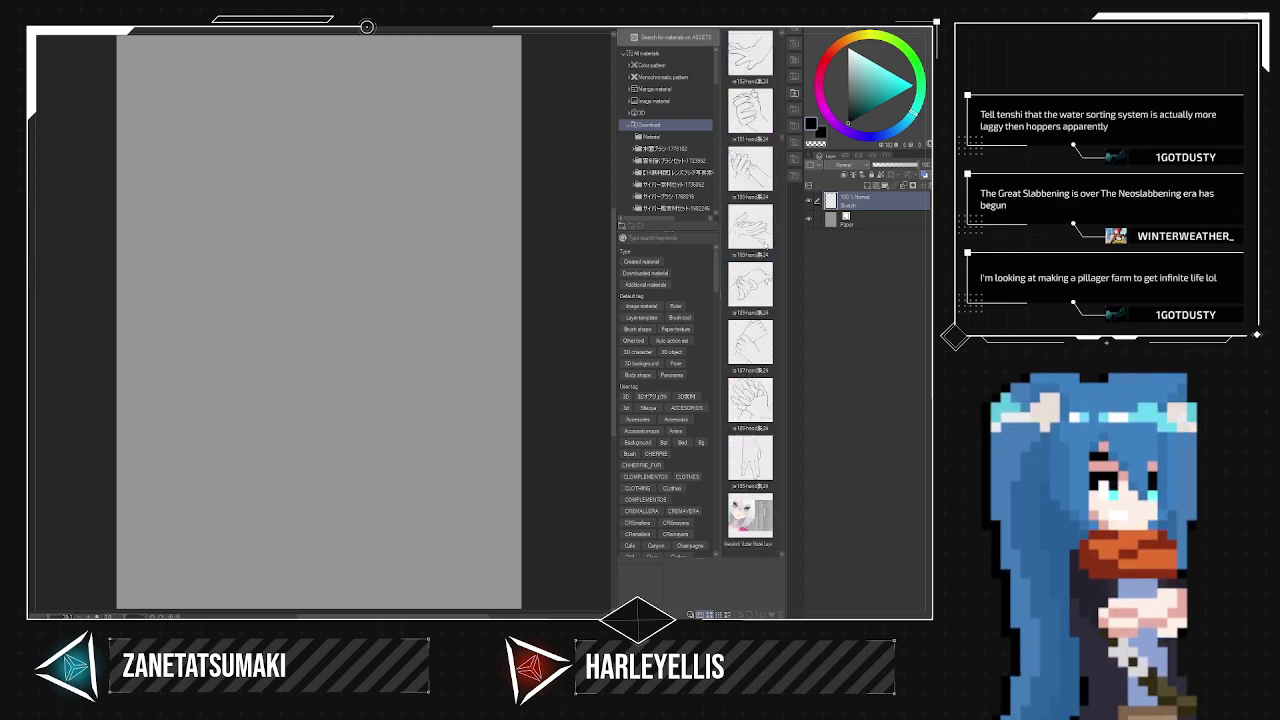
scroll(762, 258, "down", 3)
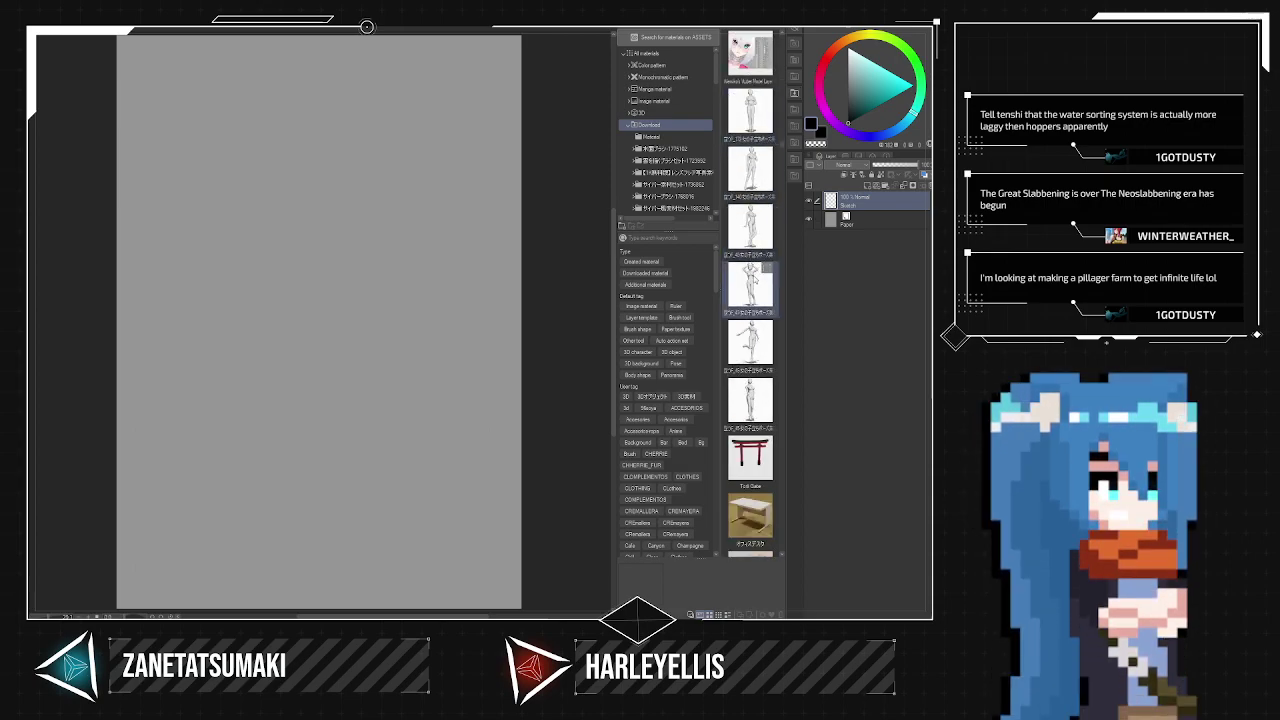
scroll(754, 262, "down", 4)
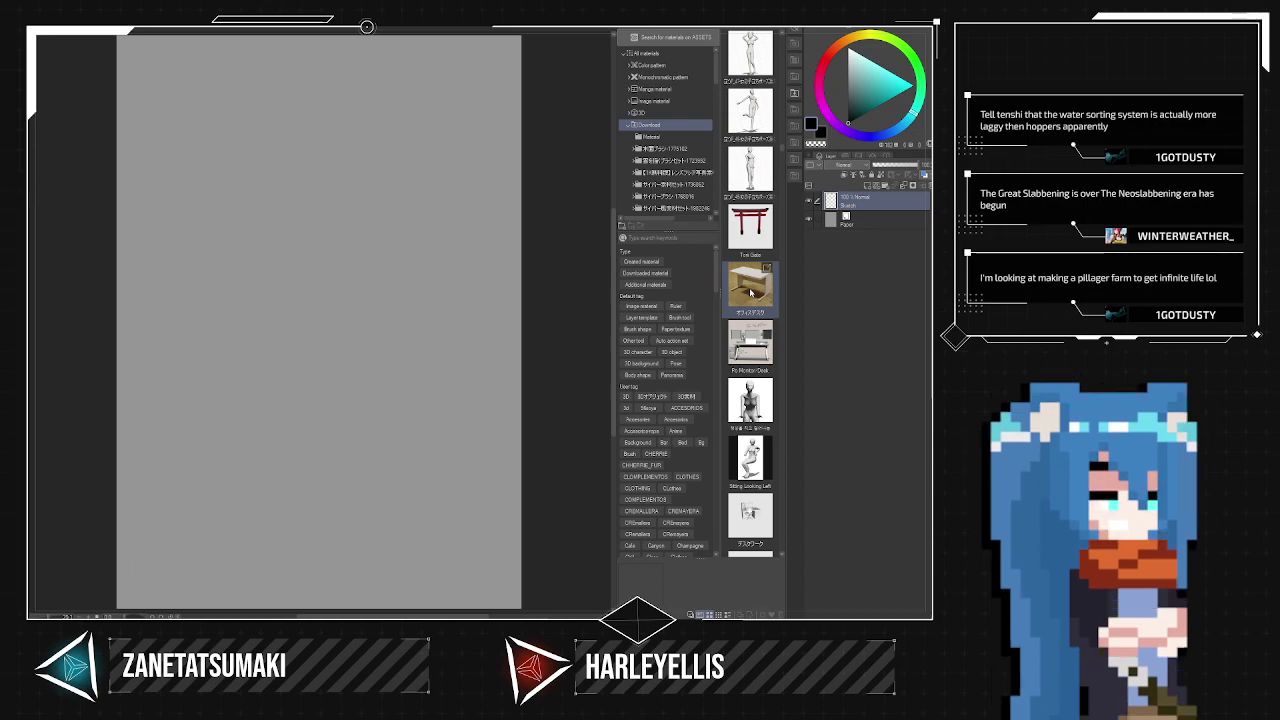
left_click(750, 170)
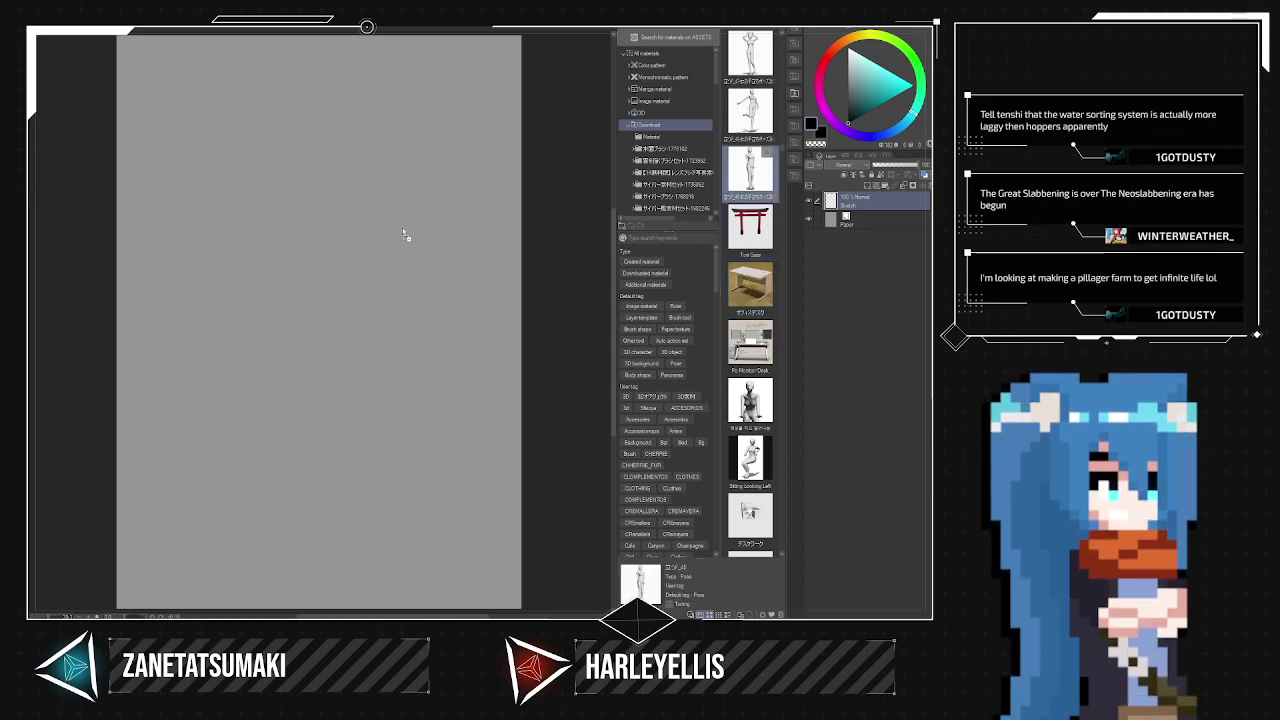
mouse_move(394, 384)
left_mouse_down()
mouse_move(449, 388)
mouse_move(401, 388)
left_mouse_up()
scroll(413, 358, "up", 3)
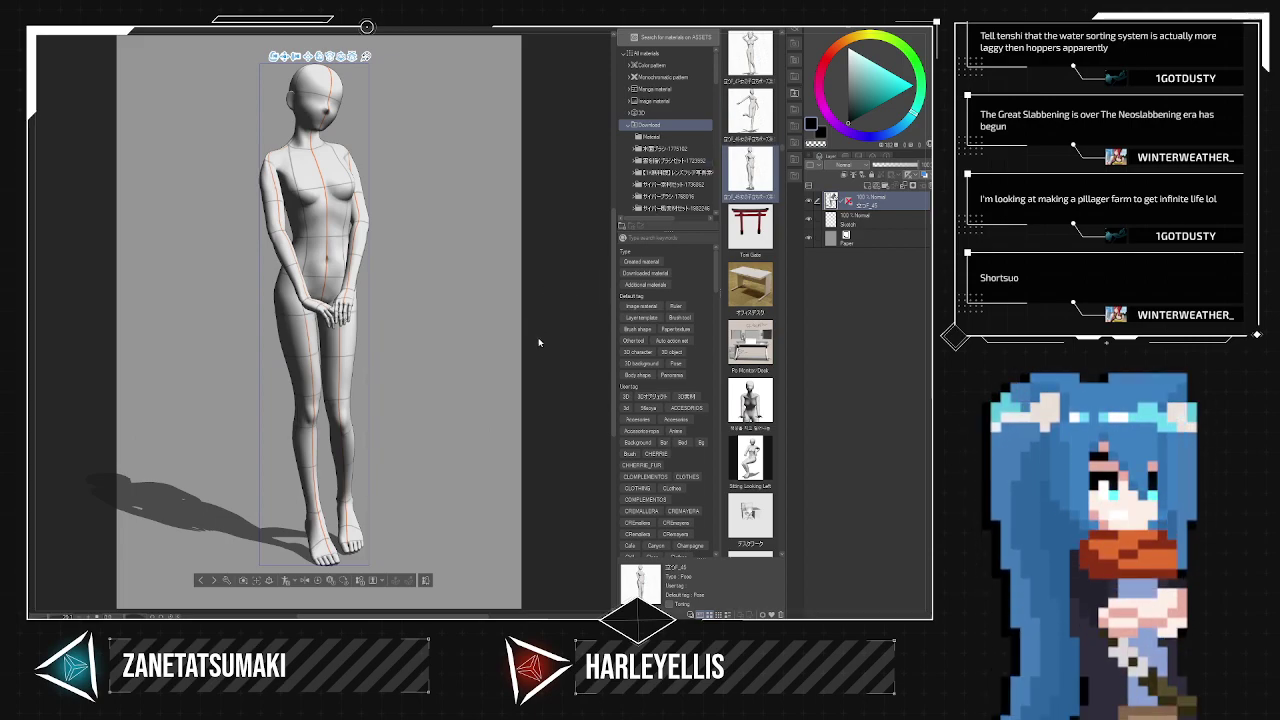
key("ctrl+z")
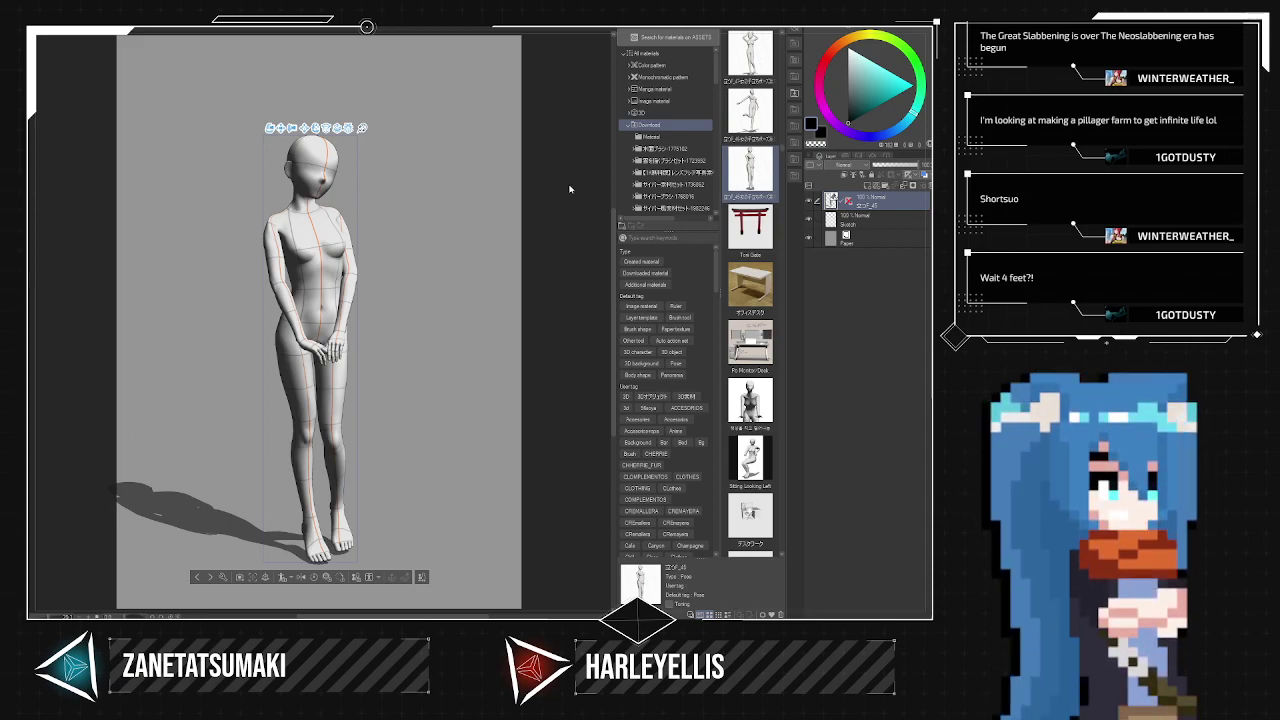
Try to apply the "3D drawing figure-Ver.2 (Male)" body shape from the 3D body type materials to the figure.
left_click(638, 112)
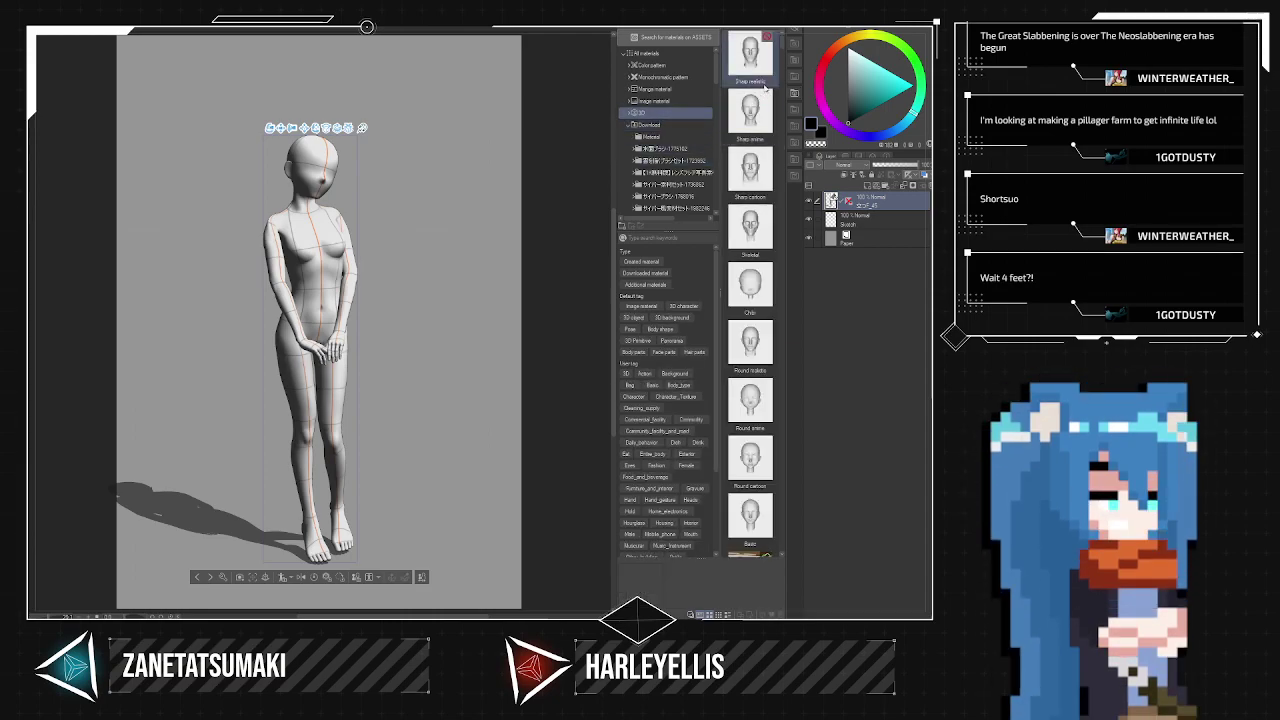
scroll(756, 110, "down", 10)
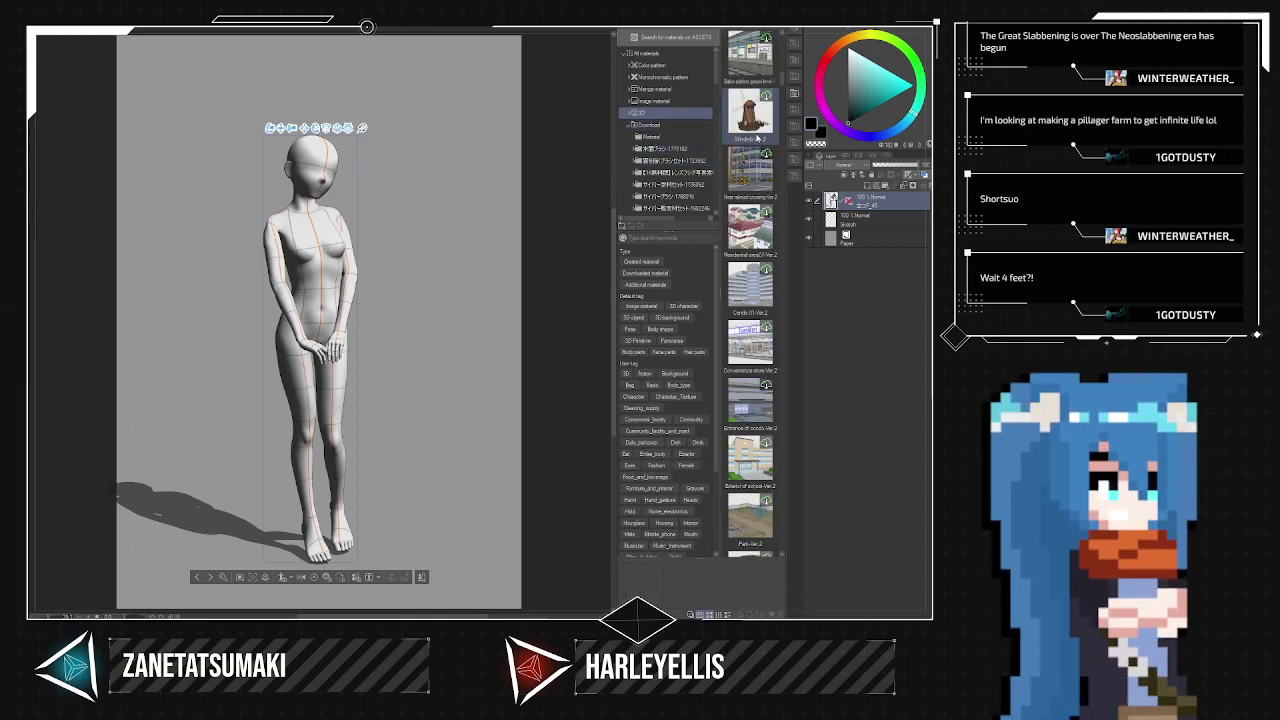
left_click(629, 113)
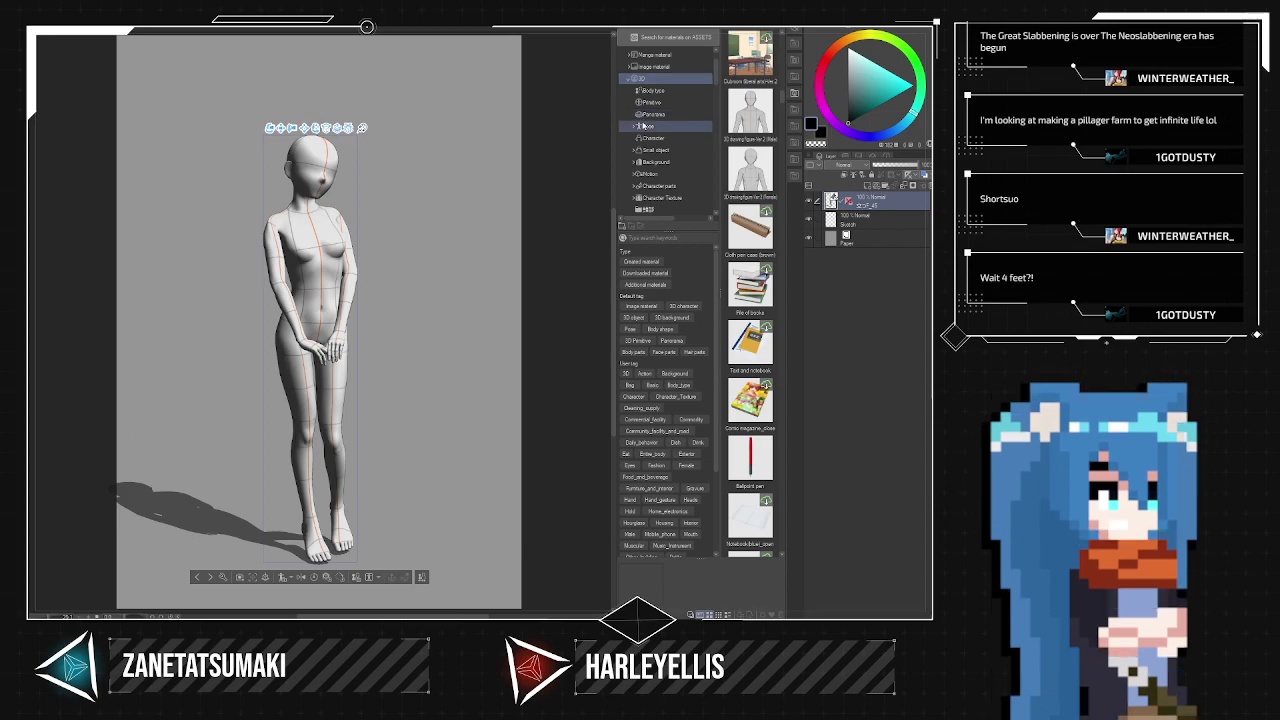
left_click(644, 127)
left_click(652, 137)
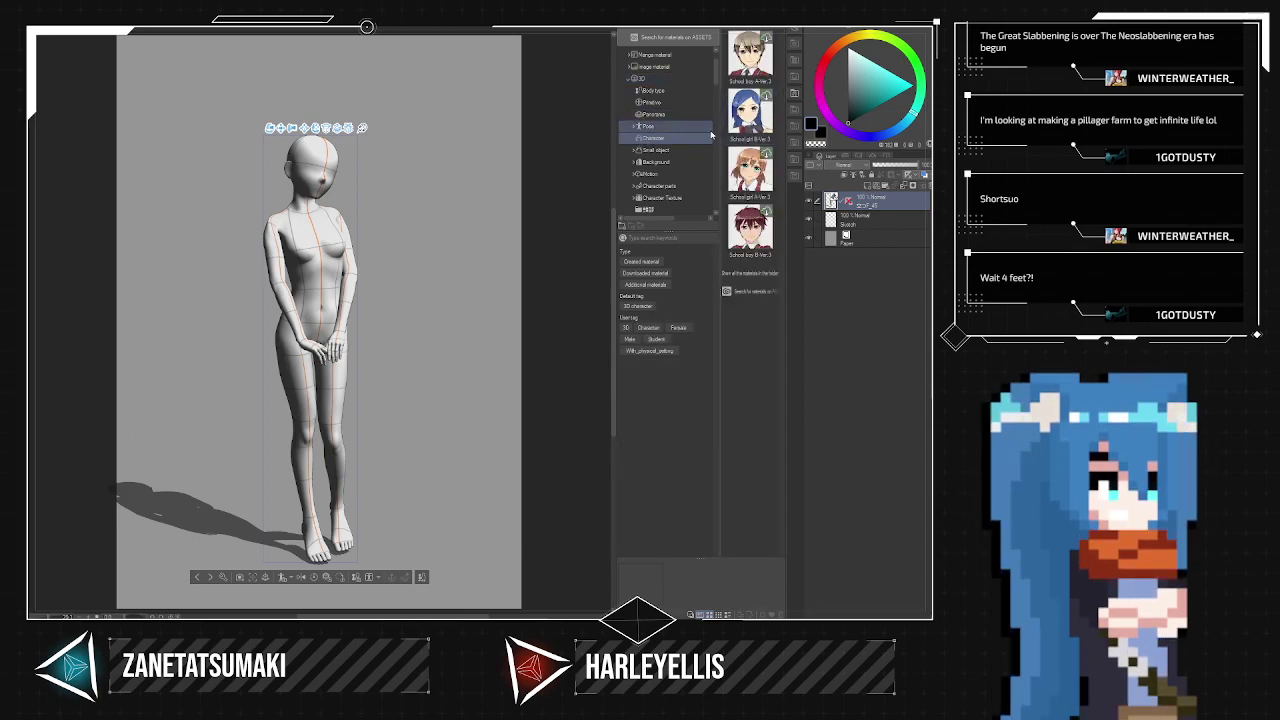
left_click(648, 126)
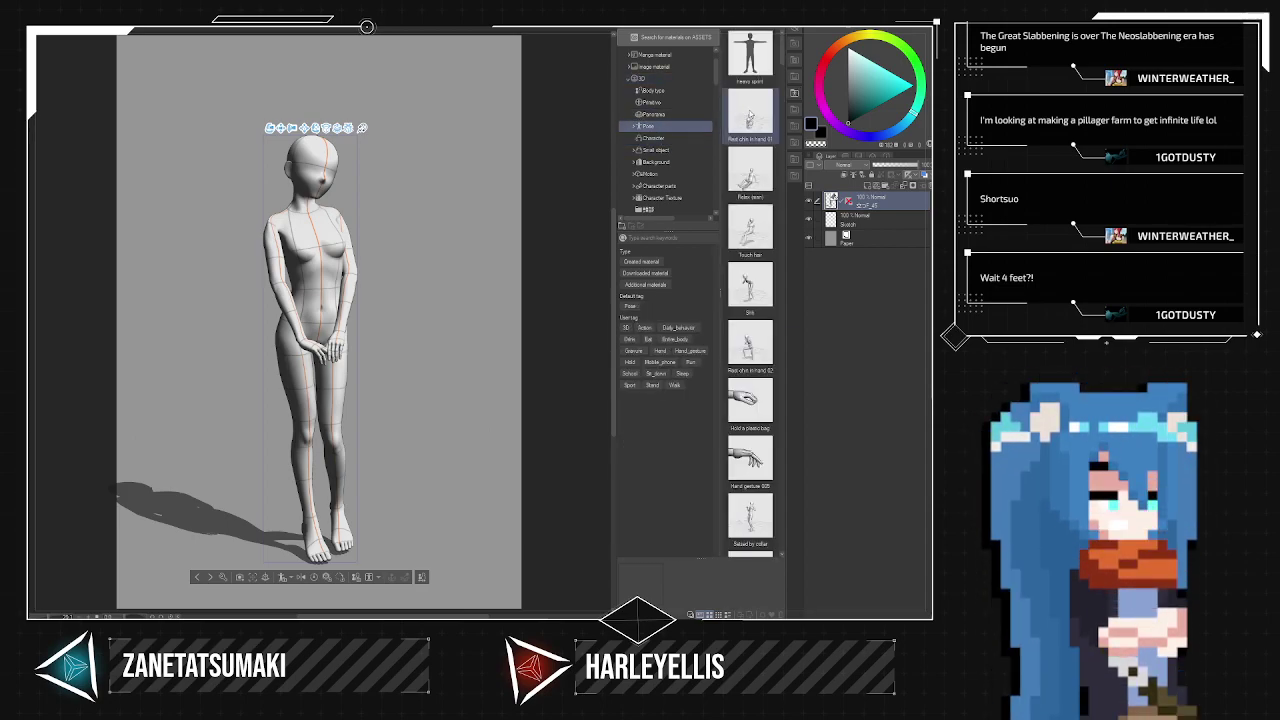
left_click(658, 91)
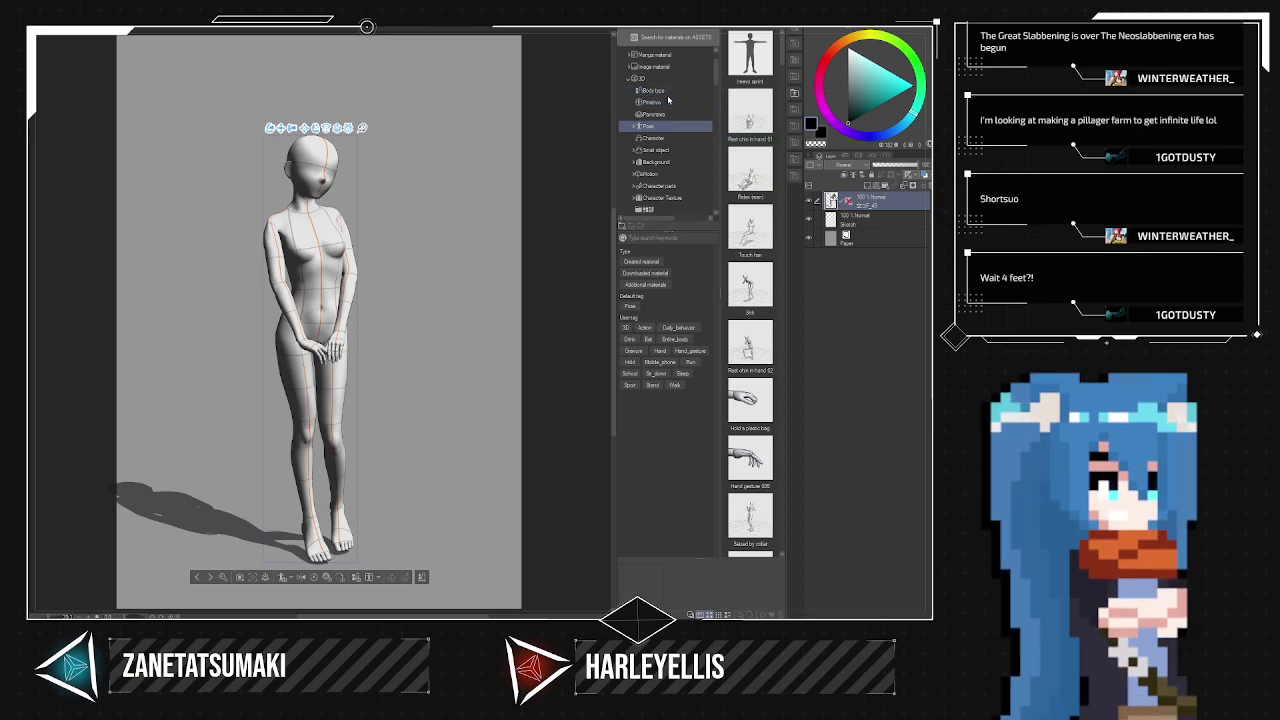
left_click_drag(750, 55, 350, 216)
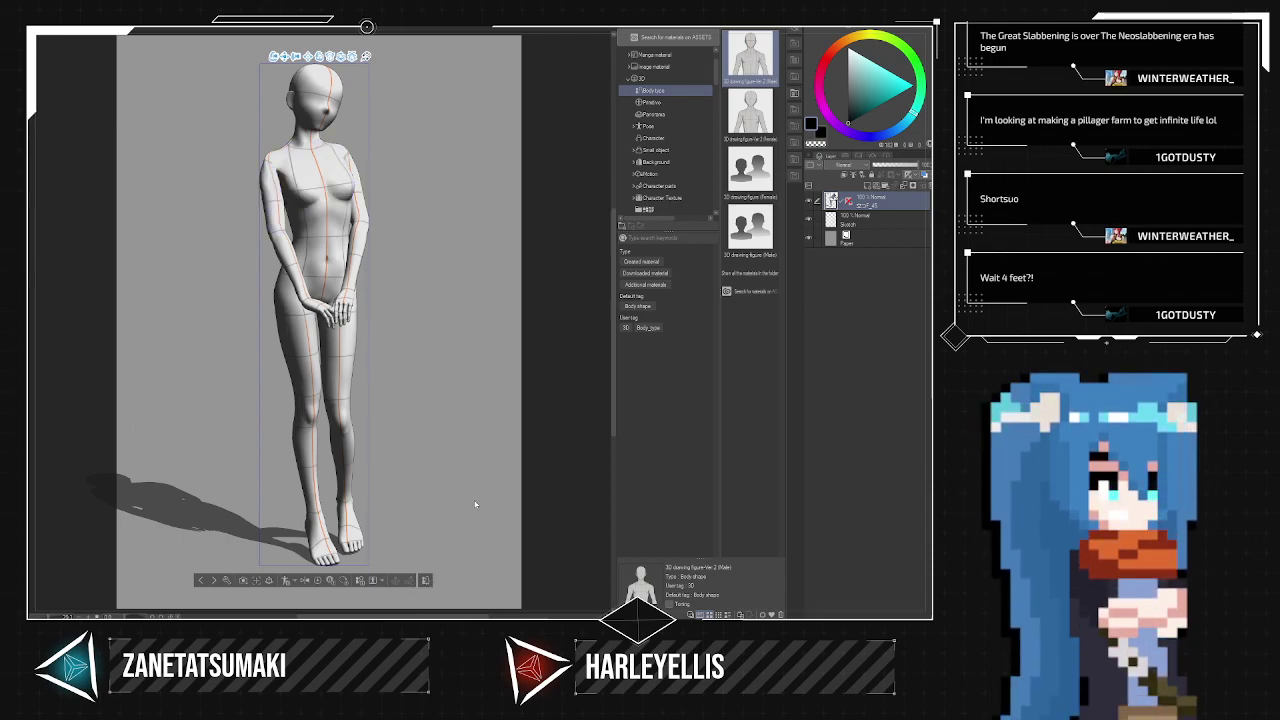
left_click(545, 300)
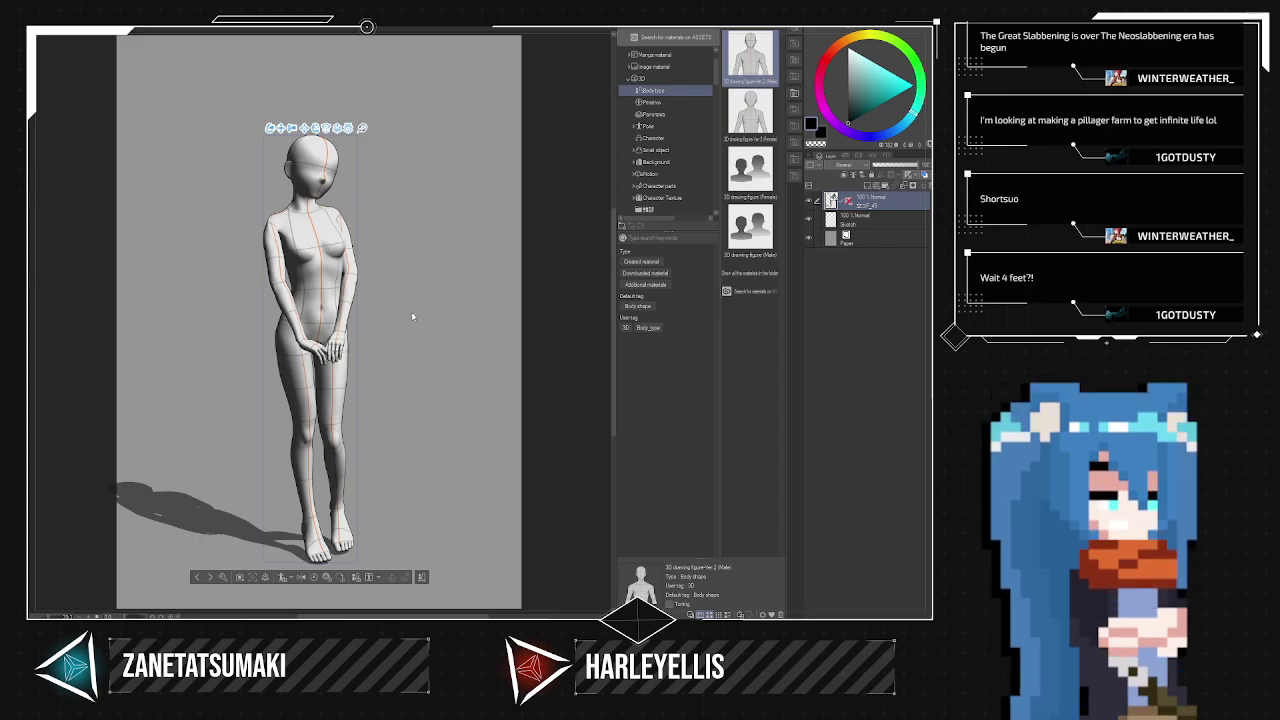
Redirect the light on the 3D figure so its shadow falls behind it toward the right side of the canvas, and save the drawing.
mouse_move(524, 286)
left_mouse_down()
mouse_move(503, 289)
mouse_move(521, 297)
left_mouse_up()
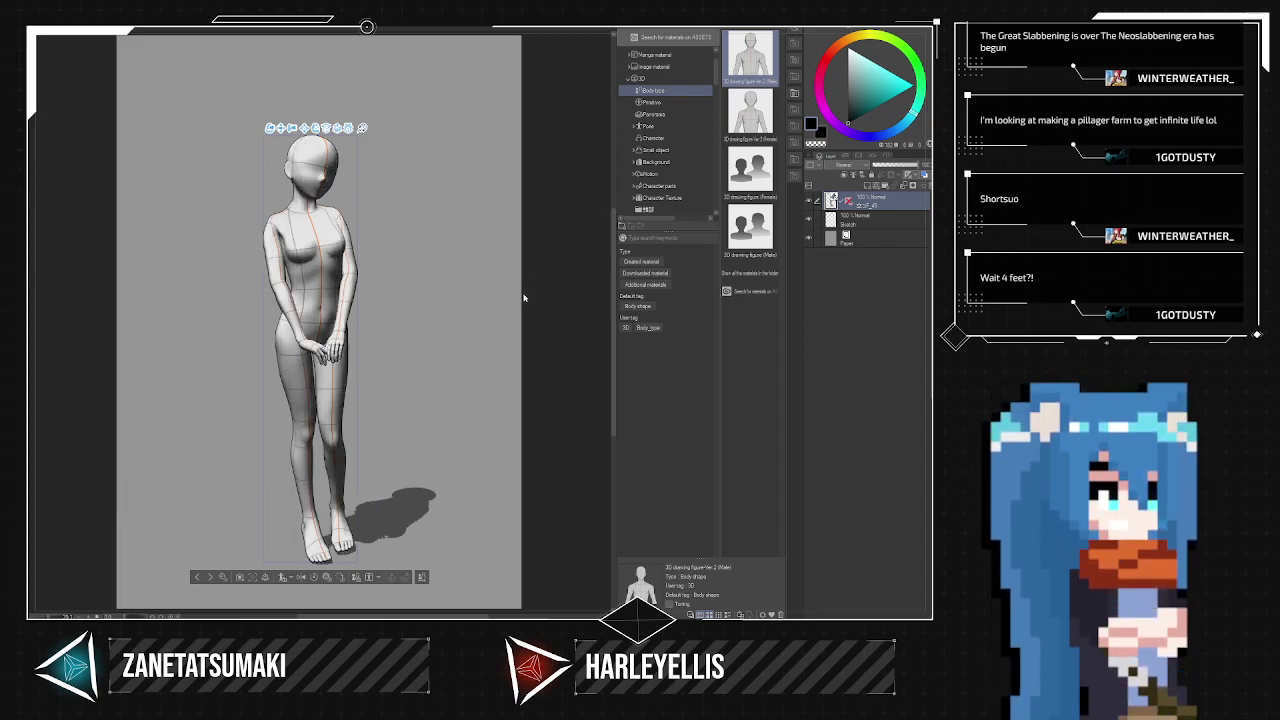
left_click_drag(524, 298, 520, 296)
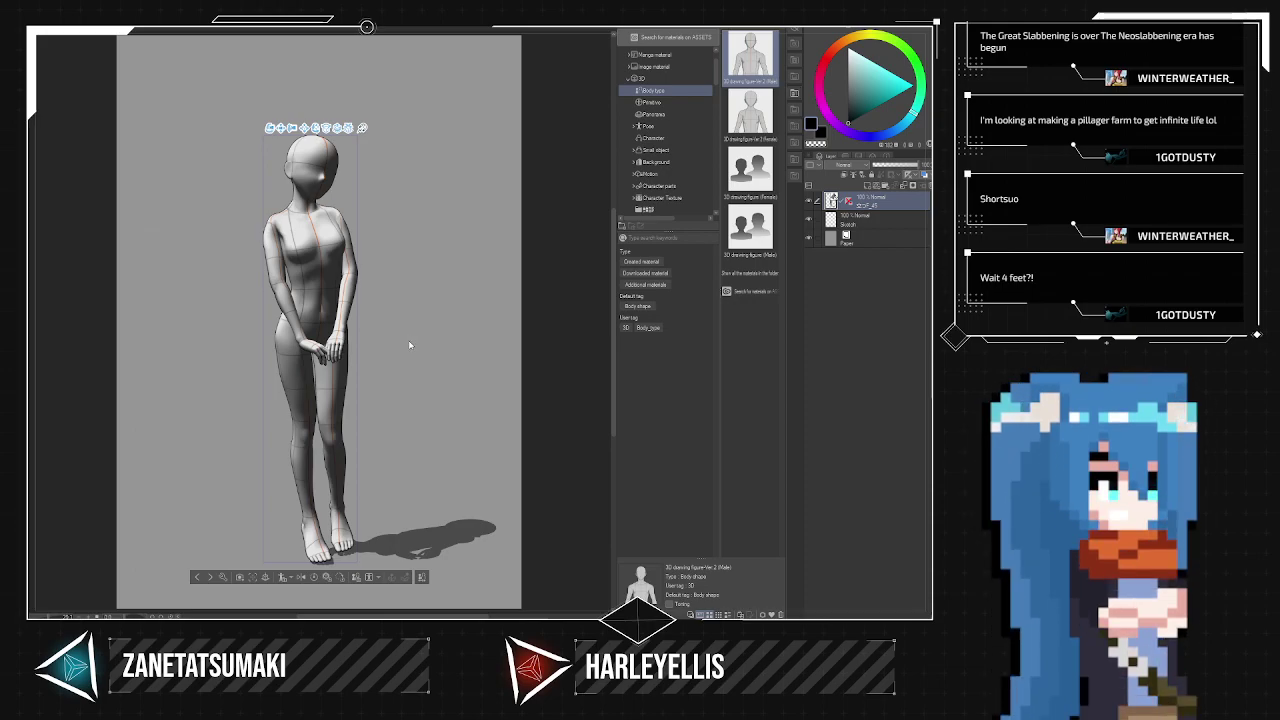
key("ctrl+s")
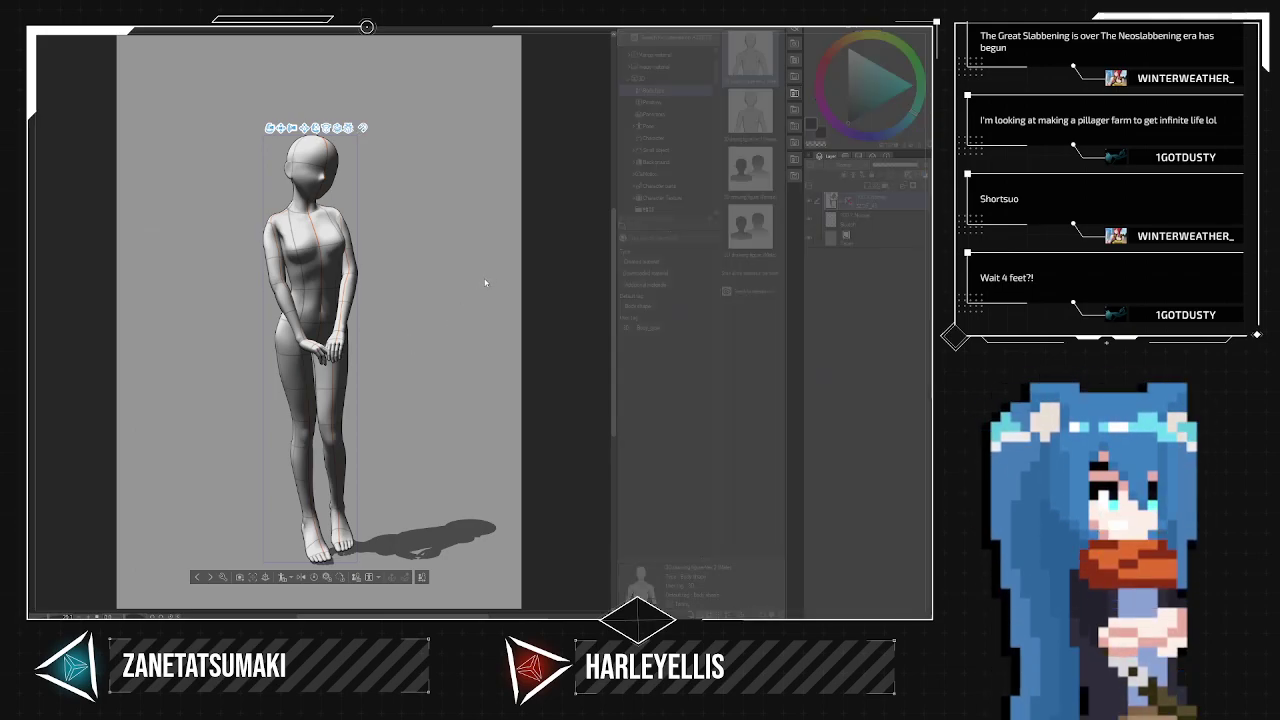
key("Tab")
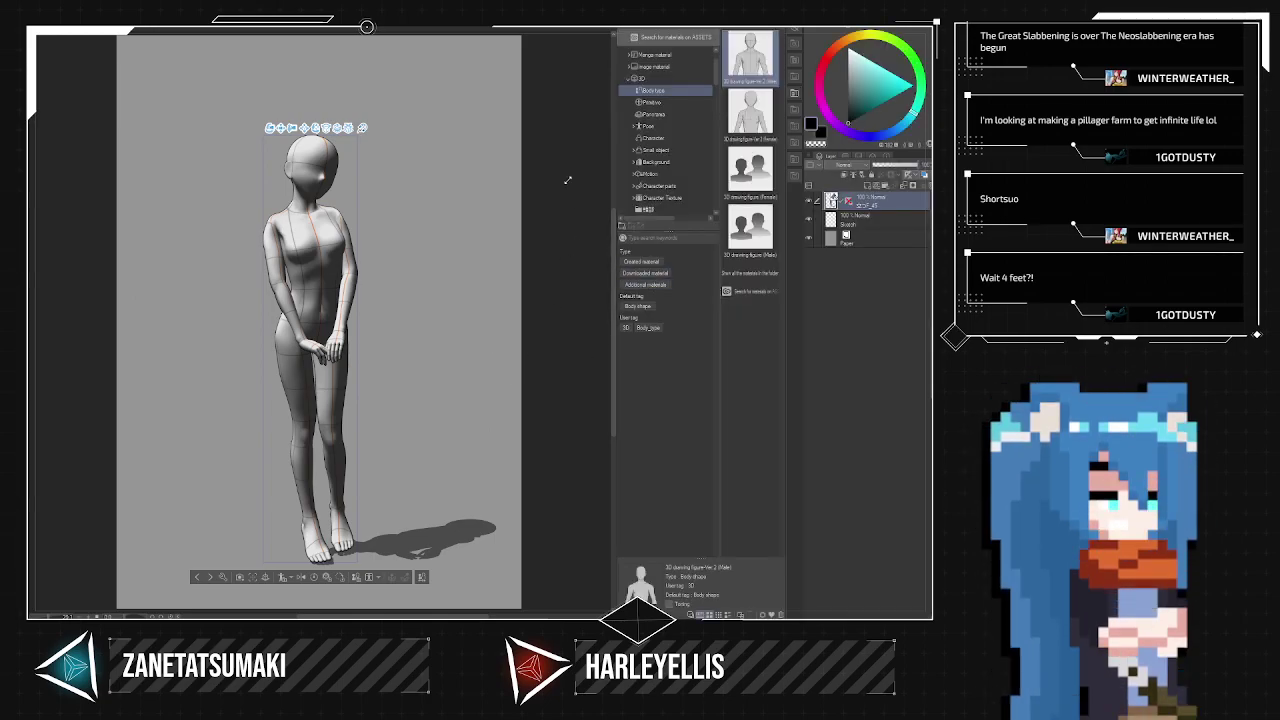
Zoom and orbit the 3D camera to frame the whole figure in a three-quarter view facing left.
left_click_drag(381, 187, 403, 170)
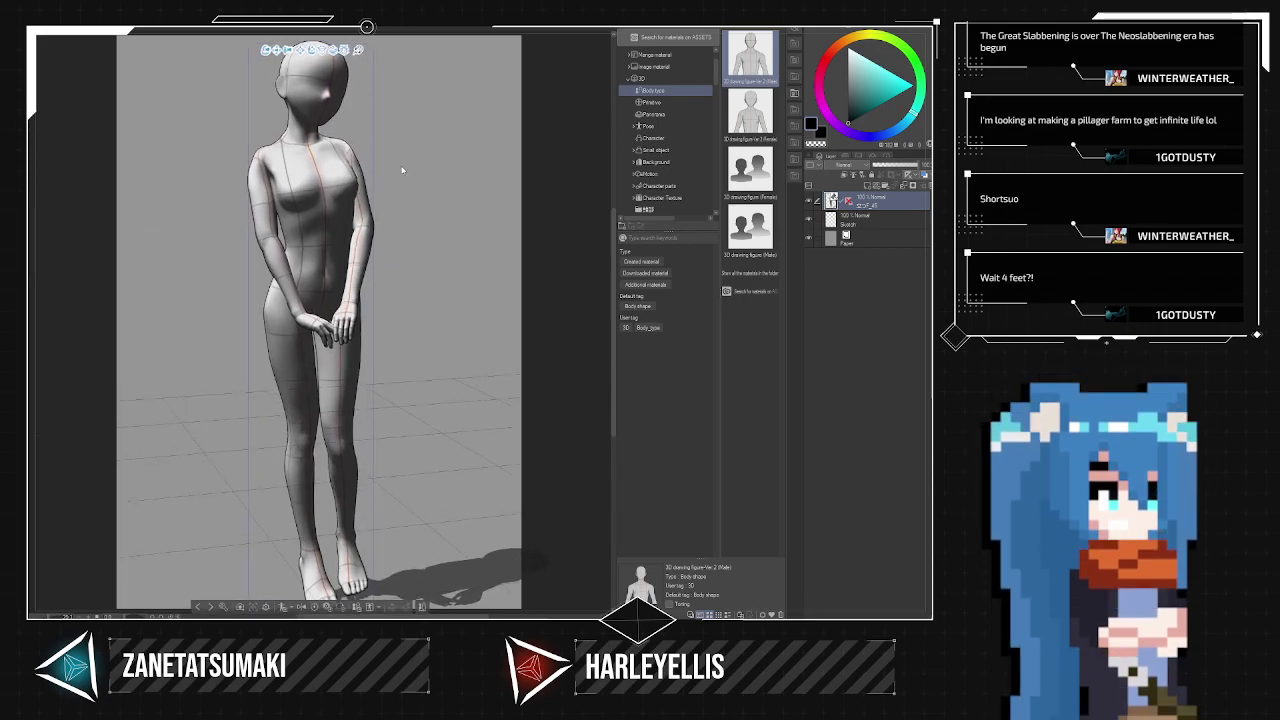
left_click_drag(518, 204, 527, 249)
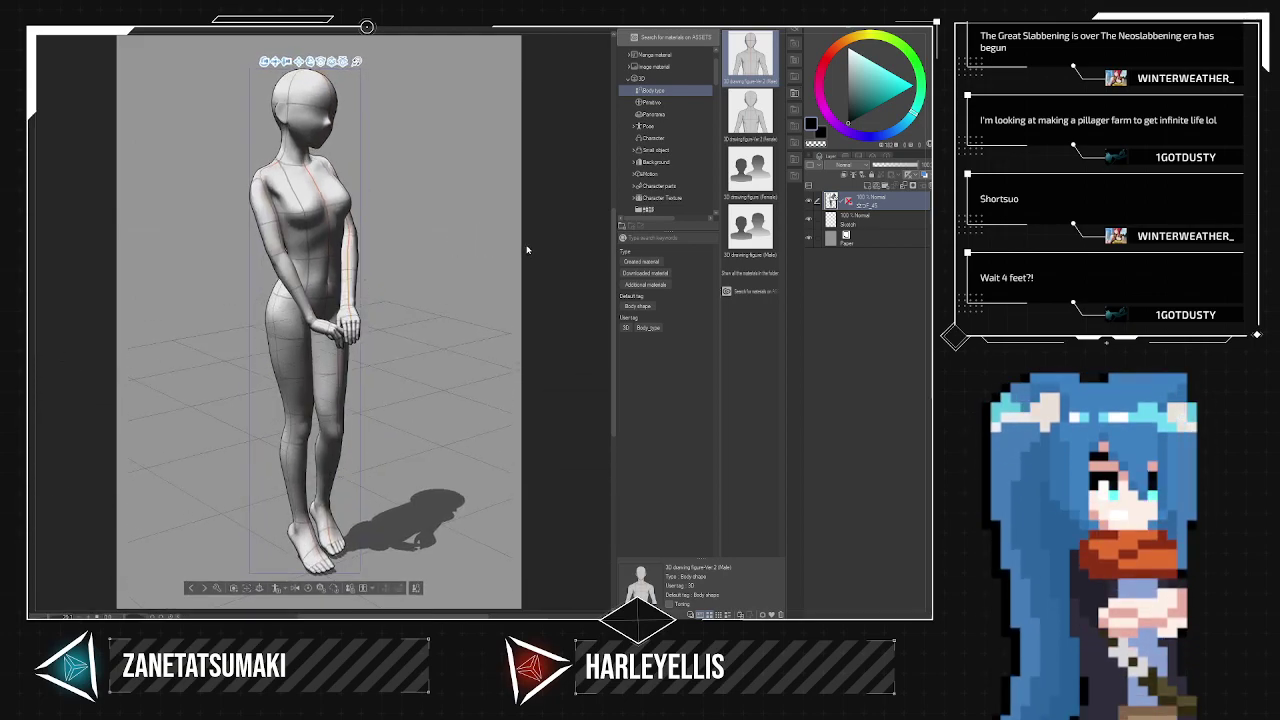
left_click_drag(390, 240, 442, 238)
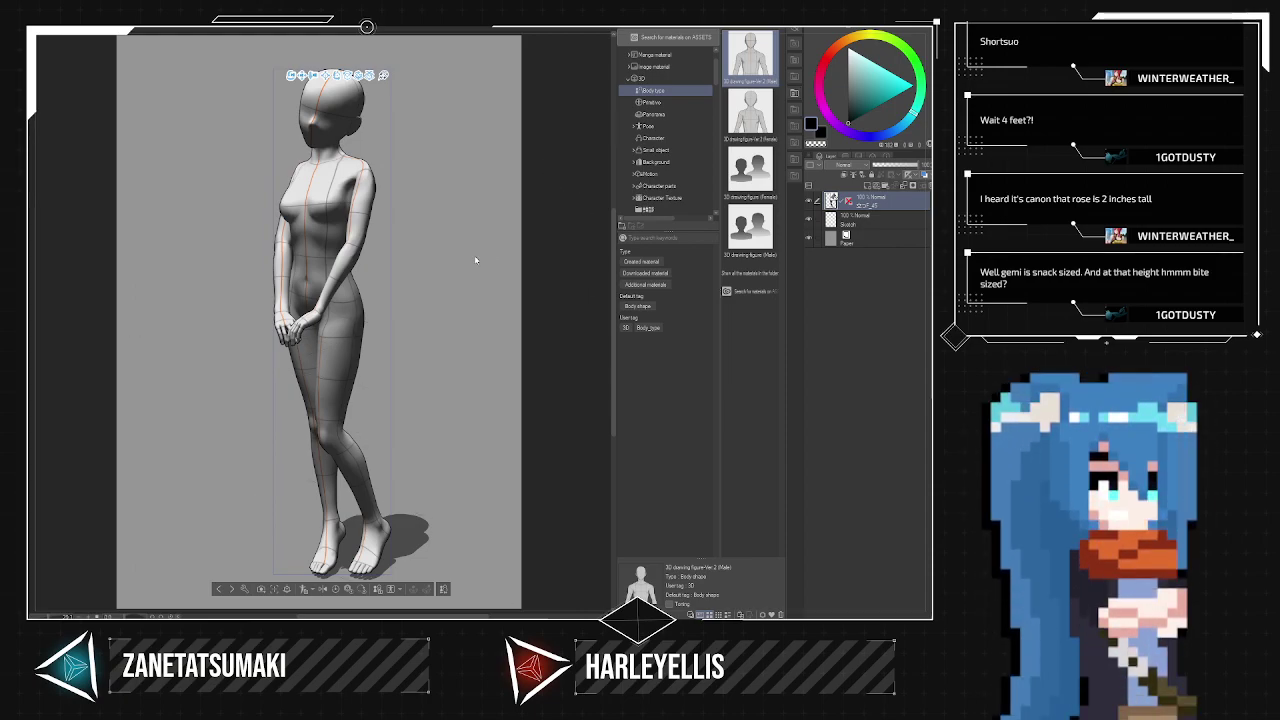
Move the 3D figure layer below the Sketch layer and lower its opacity.
left_click(861, 226)
left_click_drag(861, 200, 862, 222)
left_click(884, 168)
left_click(890, 168)
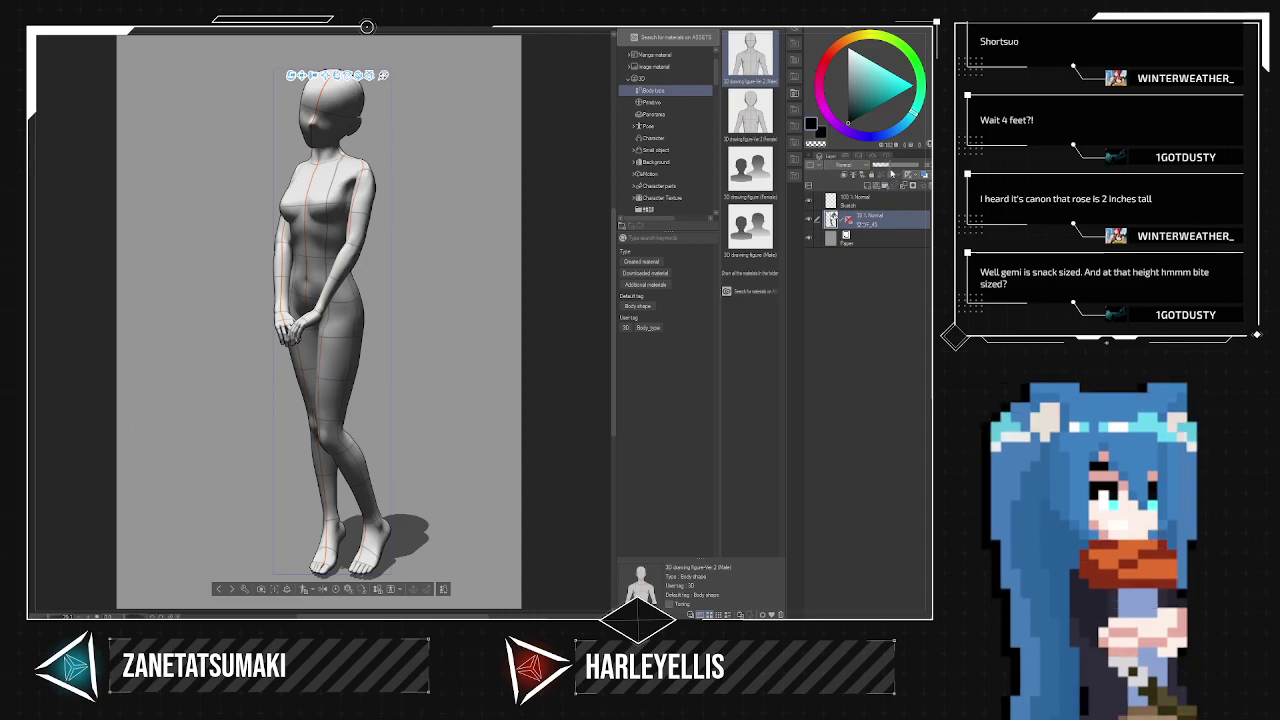
Shift the figure slightly down and left on the canvas, switch to the Sketch layer and reselect the figure.
left_click_drag(487, 229, 477, 253)
left_click(866, 201)
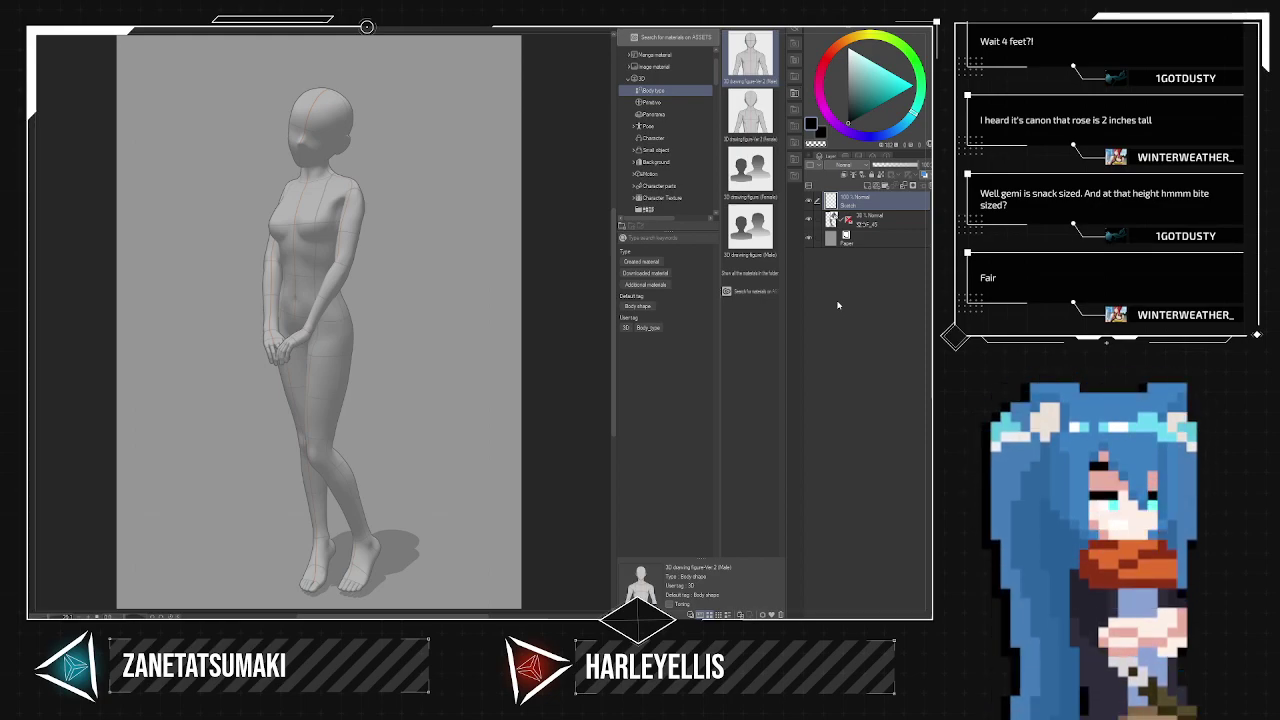
left_click(338, 121)
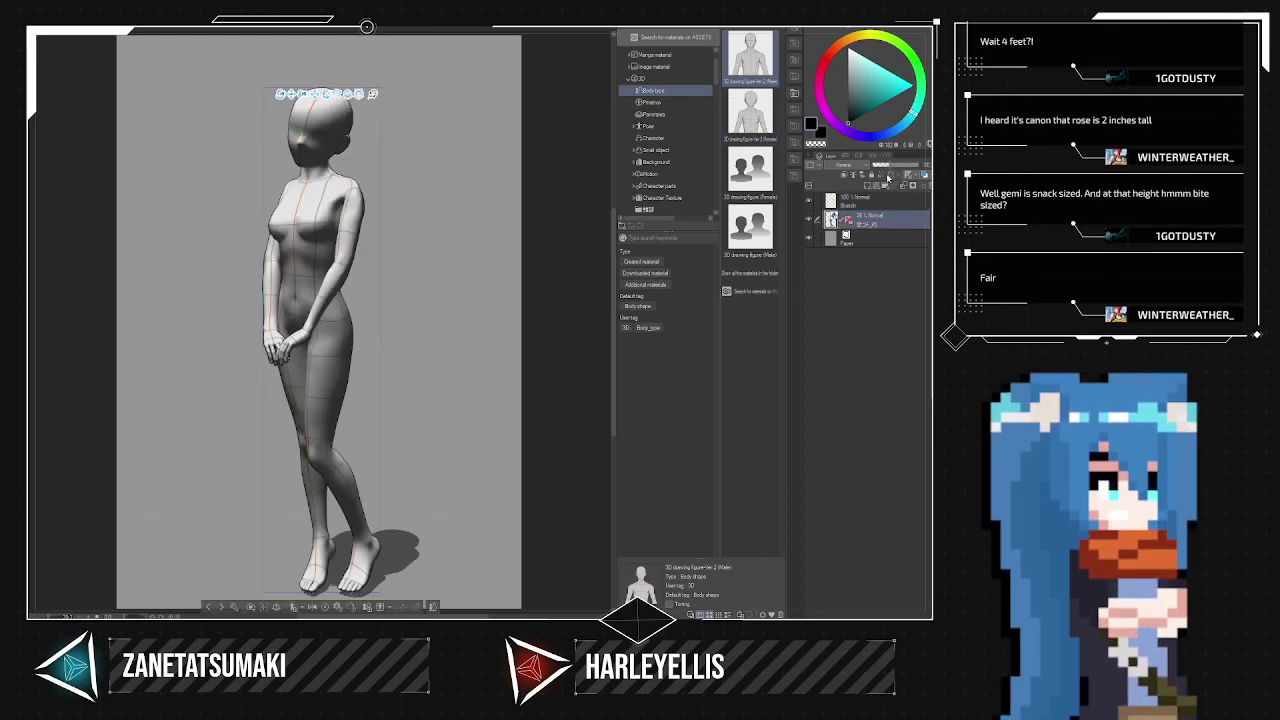
Orbit the 3D view so the figure faces slightly toward the right side of the canvas, and deselect its head.
left_click(324, 148)
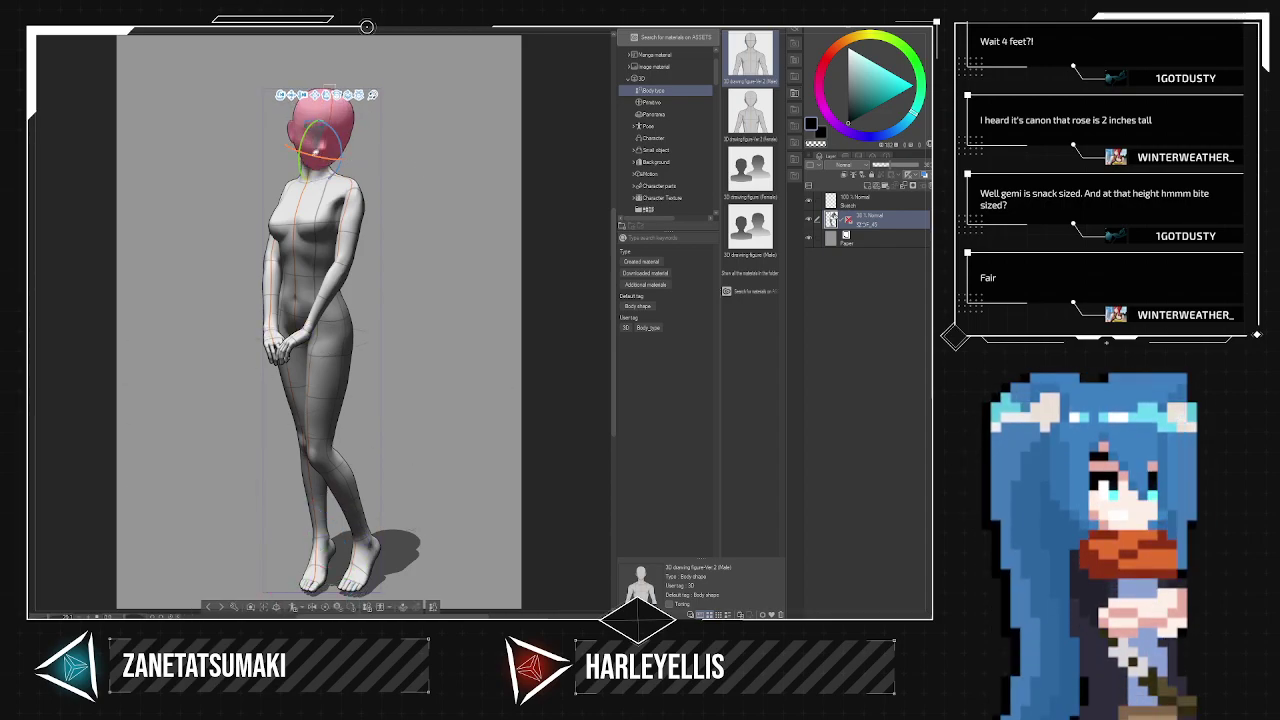
left_click_drag(403, 177, 447, 174)
left_click(447, 174)
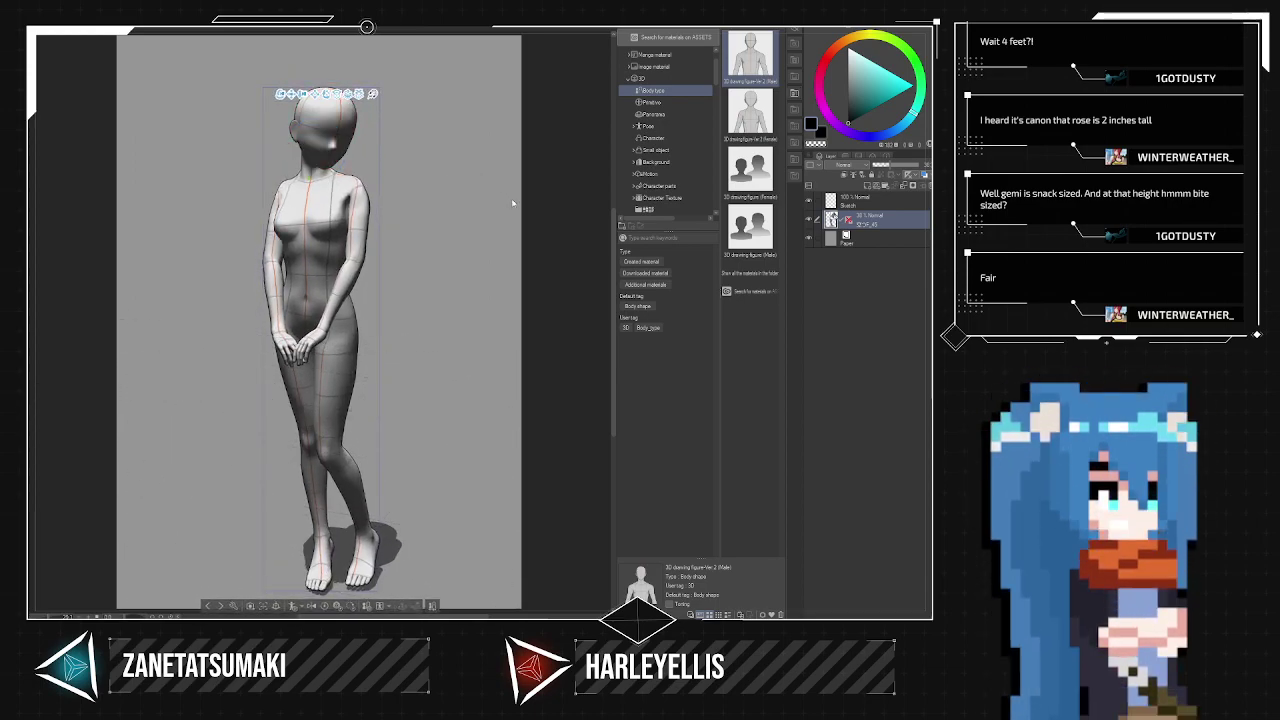
Make the Sketch layer active for drawing over the figure's head.
left_click(852, 202)
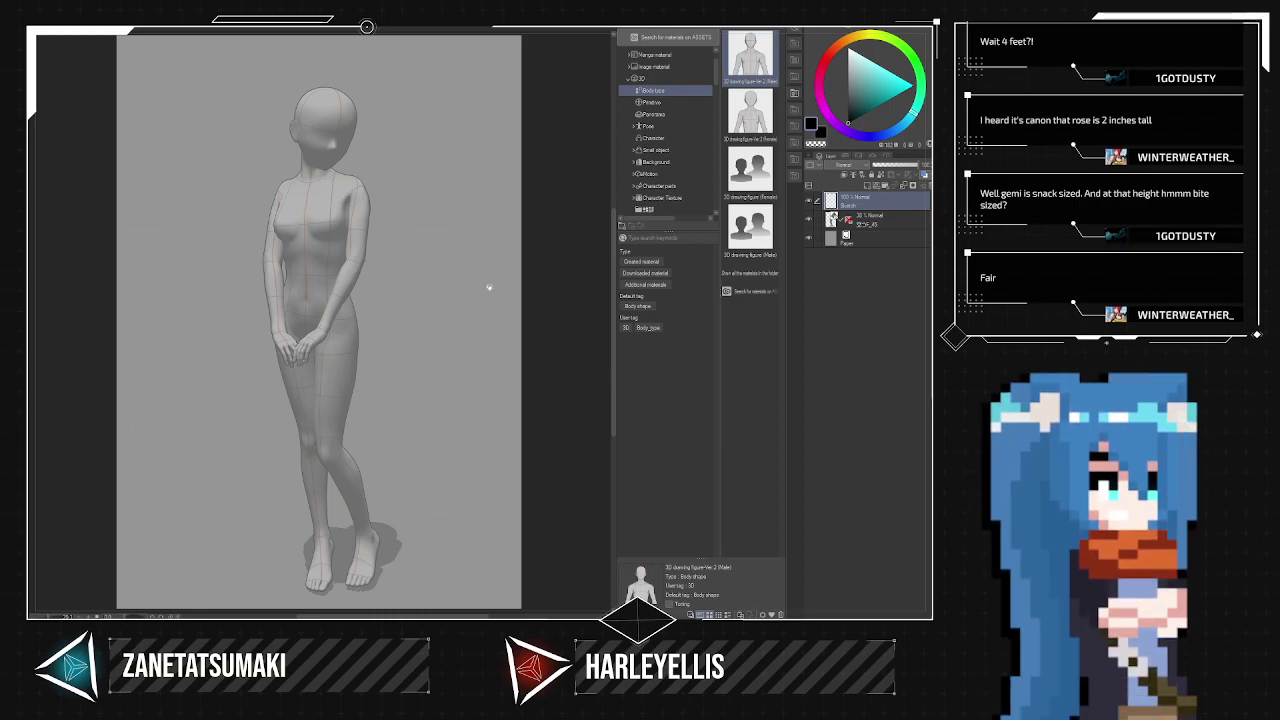
scroll(486, 325, "up", 5)
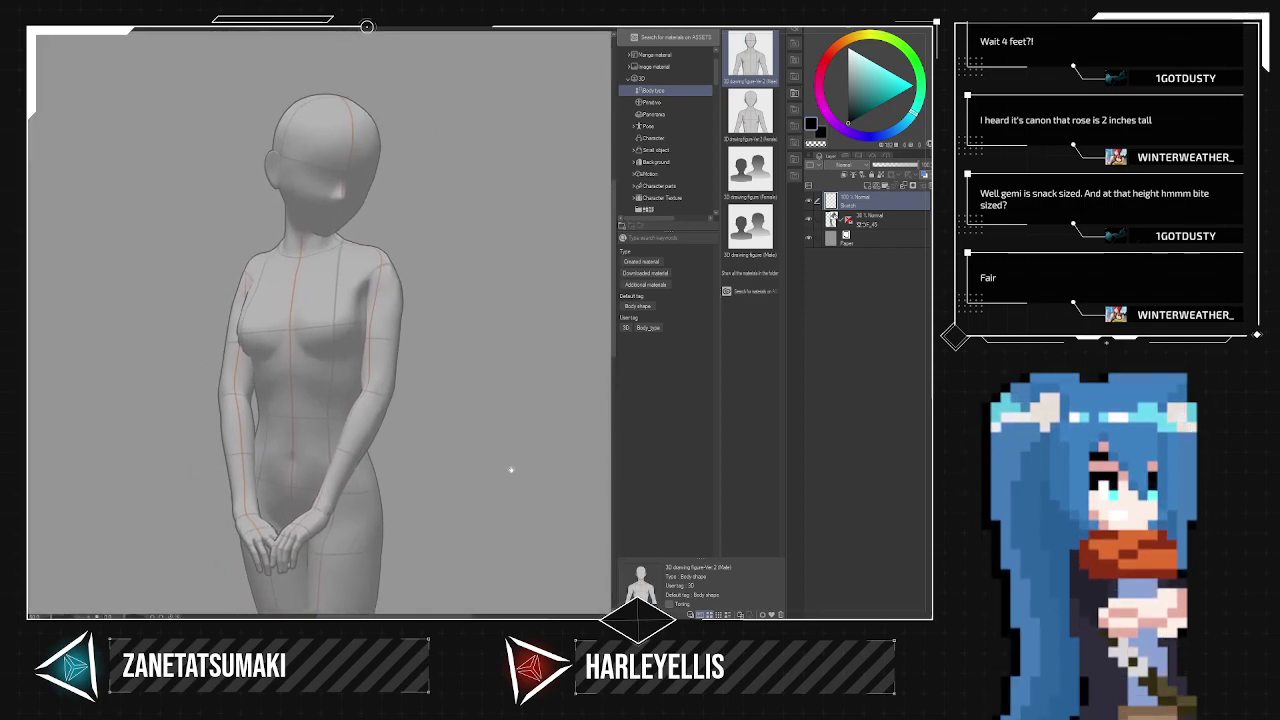
left_click_drag(428, 231, 455, 259)
scroll(446, 255, "up", 2)
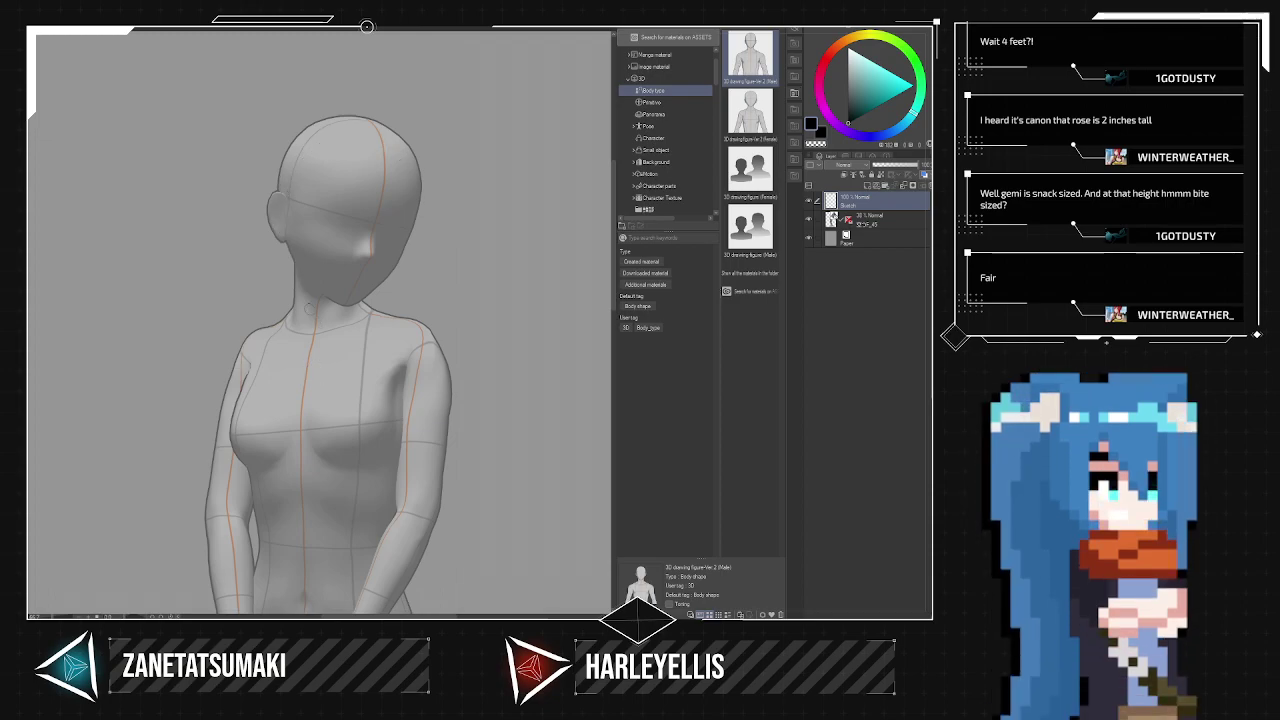
mouse_move(328, 260)
left_mouse_down()
mouse_move(274, 180)
mouse_move(390, 142)
left_mouse_up()
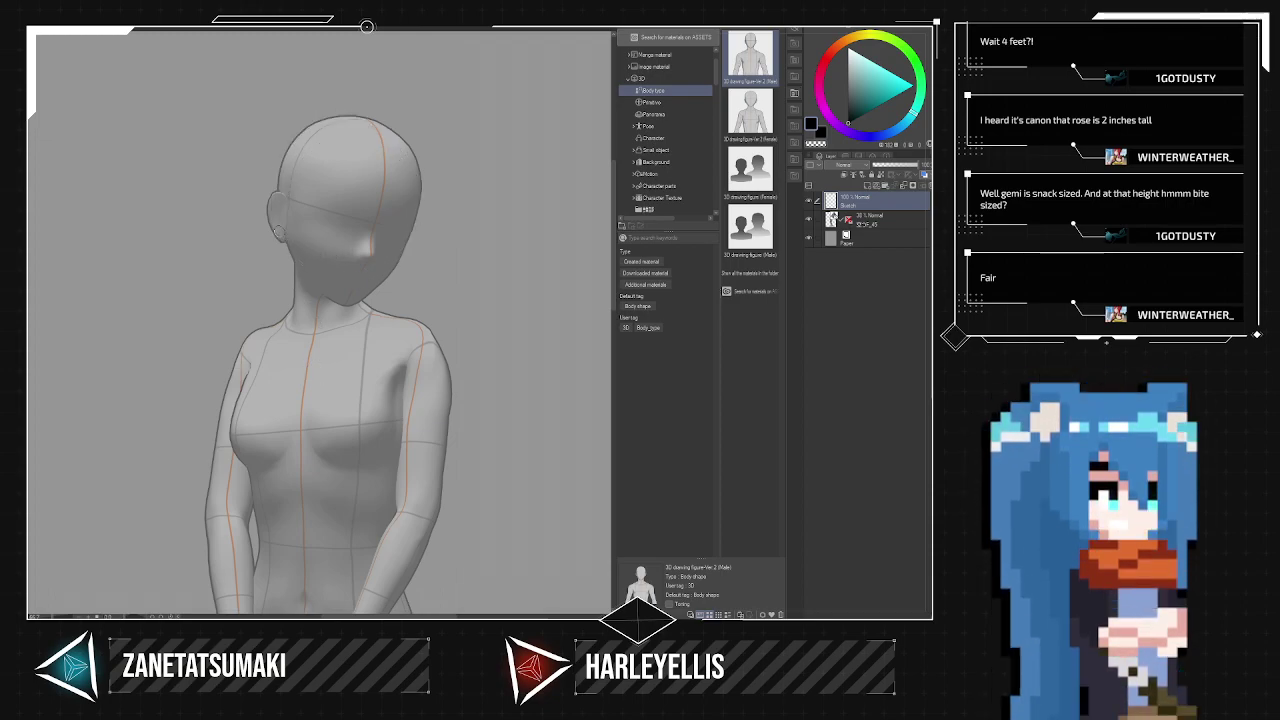
mouse_move(305, 252)
left_mouse_down()
mouse_move(355, 107)
mouse_move(408, 144)
mouse_move(415, 181)
left_mouse_up()
key("ctrl+z")
mouse_move(303, 252)
left_mouse_down()
mouse_move(278, 168)
mouse_move(370, 268)
mouse_move(424, 134)
mouse_move(308, 252)
mouse_move(275, 182)
mouse_move(368, 269)
mouse_move(320, 261)
mouse_move(407, 206)
mouse_move(340, 236)
mouse_move(378, 119)
mouse_move(322, 250)
mouse_move(274, 180)
mouse_move(374, 254)
mouse_move(318, 256)
mouse_move(312, 120)
mouse_move(338, 258)
mouse_move(405, 142)
mouse_move(364, 255)
mouse_move(300, 135)
mouse_move(362, 260)
mouse_move(321, 267)
mouse_move(275, 213)
left_mouse_up()
key("ctrl+z")
key("ctrl+z")
key("ctrl+z")
key("ctrl+z")
key("ctrl+z")
key("ctrl+z")
key("ctrl+z")
key("ctrl+z")
key("ctrl+z")
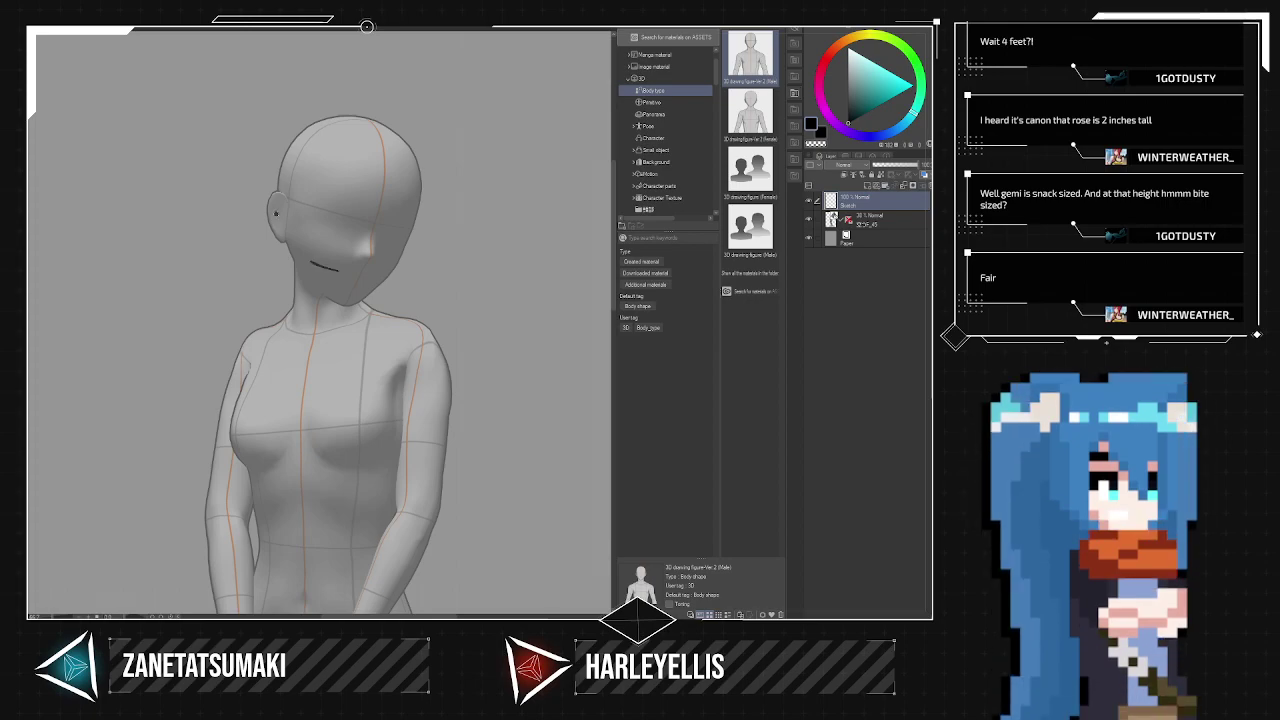
key("ctrl+z")
key("ctrl+z")
Sketch the cranium as one large circle over the 3D head, from the top of the skull down to just below the nose.
mouse_move(289, 239)
left_mouse_down()
mouse_move(408, 238)
mouse_move(320, 258)
mouse_move(393, 141)
mouse_move(362, 248)
mouse_move(306, 133)
mouse_move(367, 261)
mouse_move(292, 239)
mouse_move(418, 196)
left_mouse_up()
key("ctrl+z")
key("ctrl+z")
key("ctrl+z")
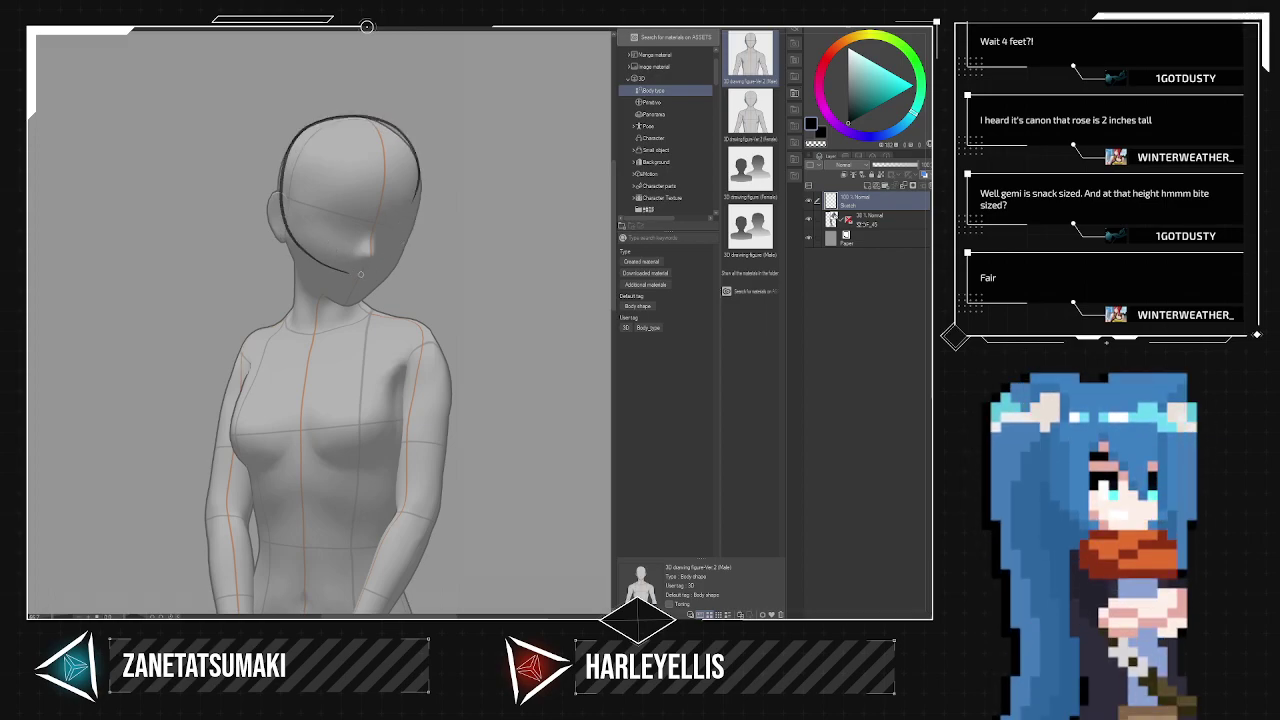
scroll(368, 272, "up", 3)
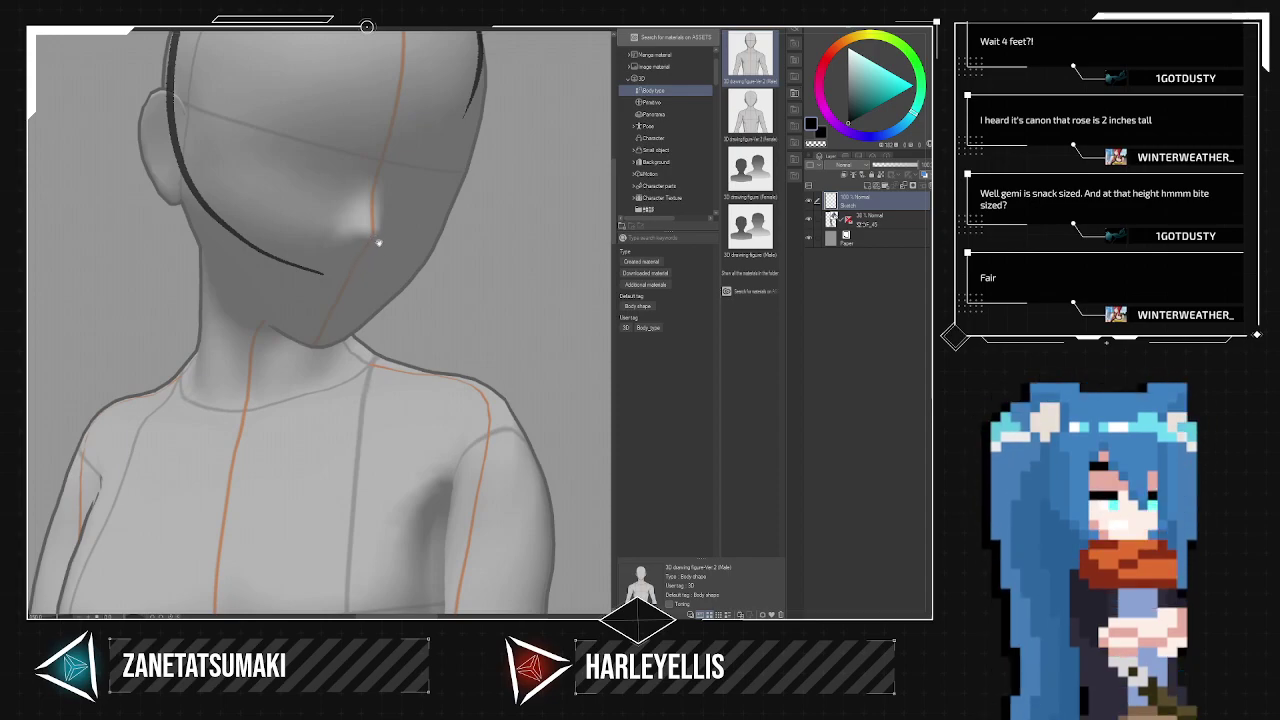
scroll(375, 245, "down", 1)
mouse_move(200, 350)
left_mouse_down()
mouse_move(292, 403)
mouse_move(472, 228)
left_mouse_up()
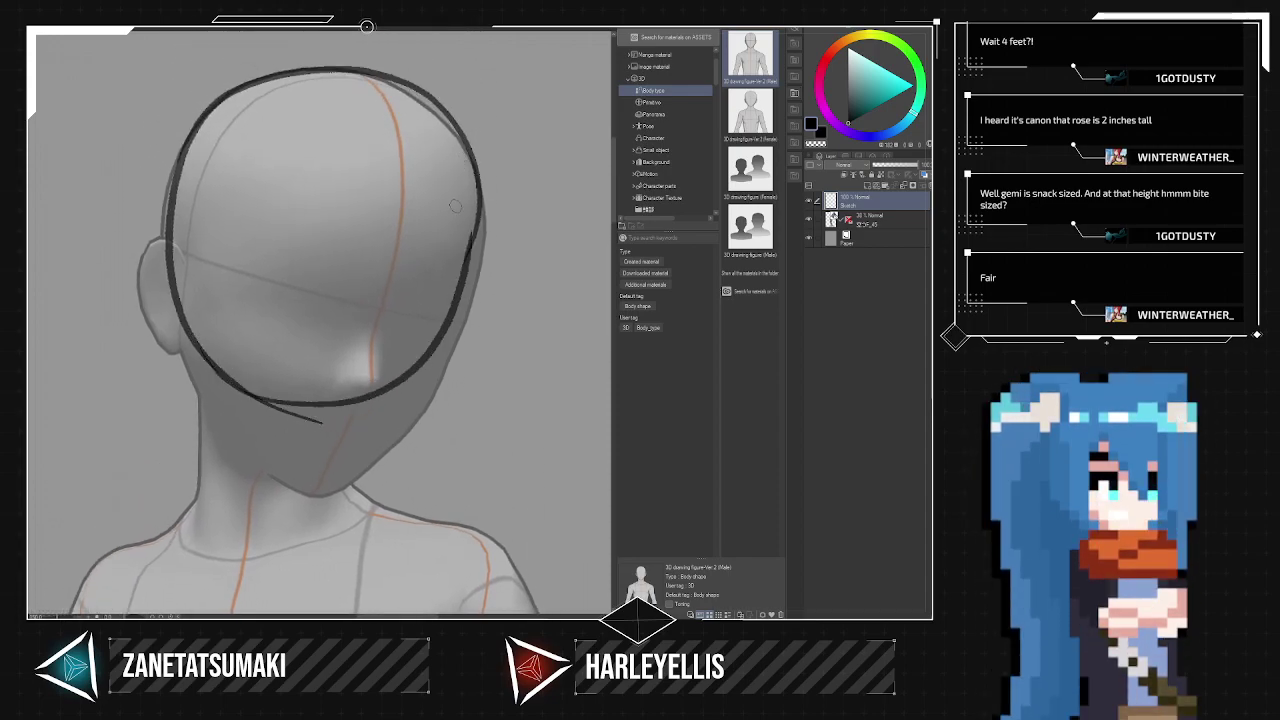
Reinforce the cranium circle with overlapping strokes around its left, top, right and lower edges.
mouse_move(330, 400)
left_mouse_down()
mouse_move(195, 328)
mouse_move(445, 90)
mouse_move(420, 326)
mouse_move(172, 262)
mouse_move(200, 150)
mouse_move(440, 105)
mouse_move(290, 395)
mouse_move(245, 390)
left_mouse_up()
key("e")
key("e")
mouse_move(185, 305)
left_mouse_down()
mouse_move(235, 175)
mouse_move(300, 92)
left_mouse_up()
mouse_move(261, 135)
left_mouse_down()
mouse_move(300, 88)
mouse_move(362, 85)
left_mouse_up()
mouse_move(309, 49)
left_mouse_down()
mouse_move(412, 61)
mouse_move(474, 100)
mouse_move(473, 152)
mouse_move(439, 157)
mouse_move(425, 320)
left_mouse_up()
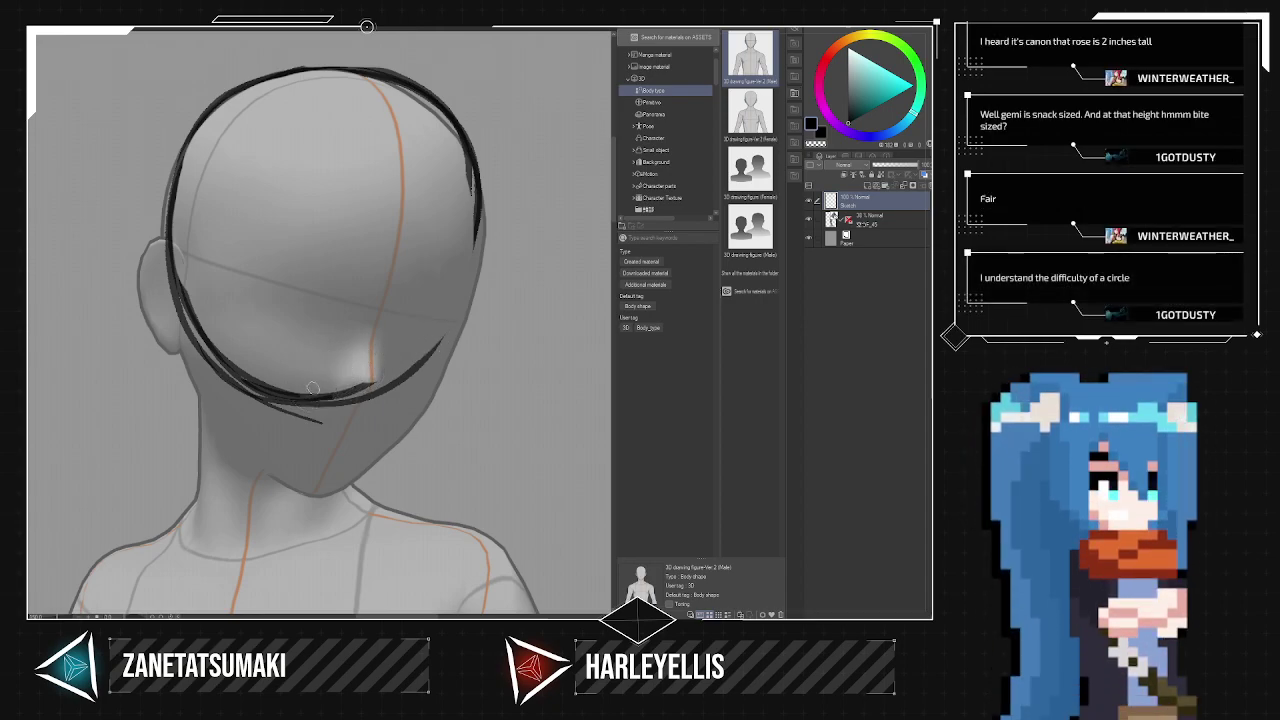
mouse_move(275, 405)
left_mouse_down()
mouse_move(462, 158)
mouse_move(386, 367)
mouse_move(397, 375)
mouse_move(437, 311)
left_mouse_up()
mouse_move(413, 356)
left_mouse_down()
mouse_move(476, 207)
mouse_move(454, 327)
mouse_move(336, 396)
left_mouse_up()
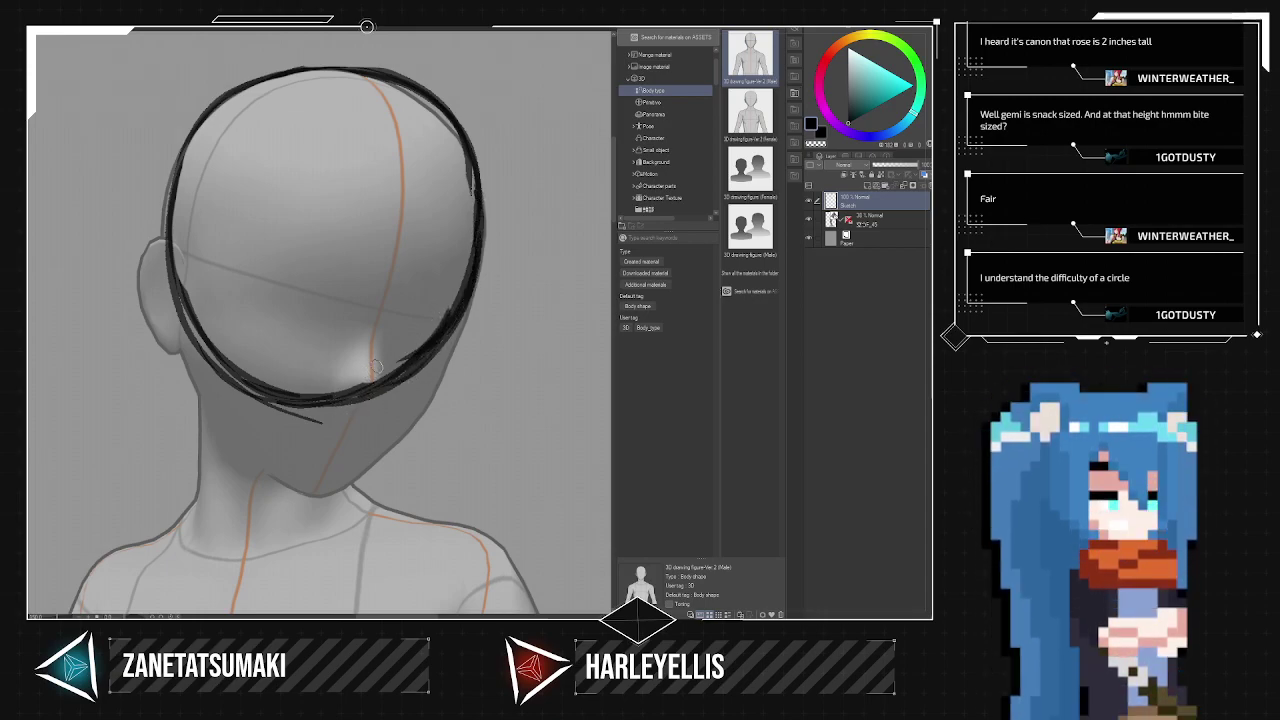
Thin and redraw the right and lower-right arcs of the cranium circle into a cleaner outline.
left_click_drag(372, 74, 466, 146)
key("e")
left_click_drag(414, 67, 389, 65)
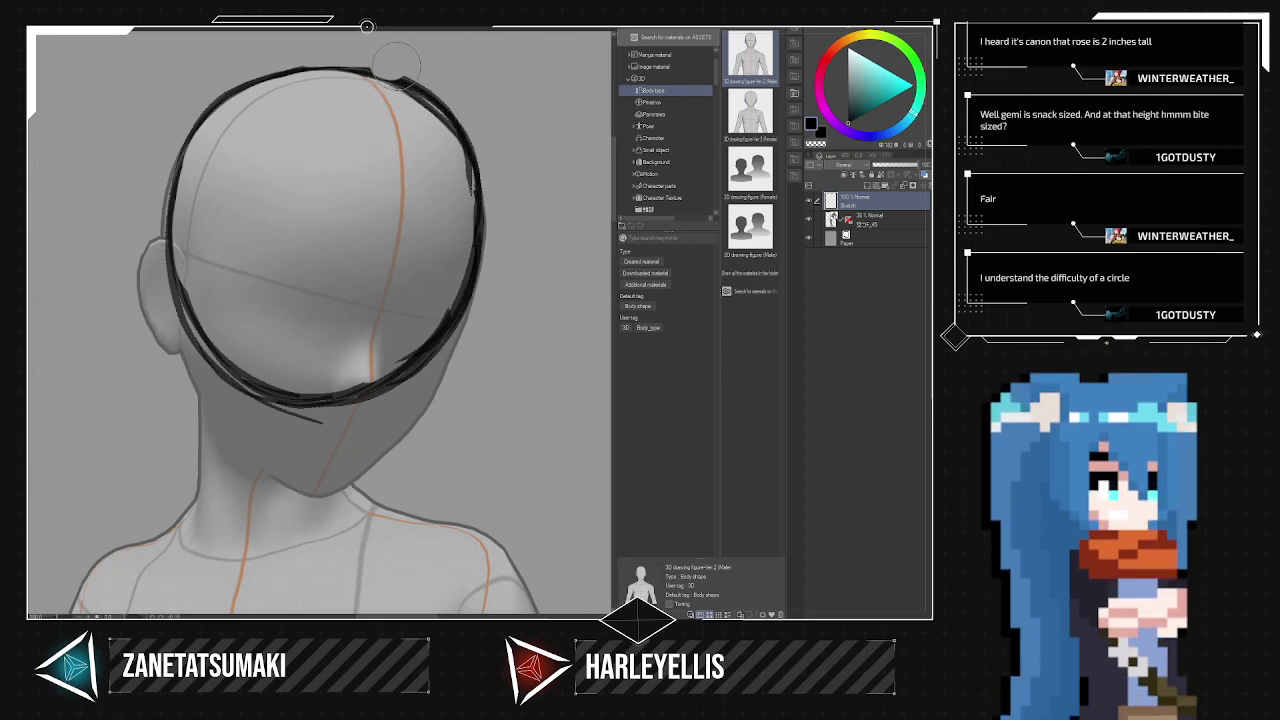
key("ctrl+z")
key("p")
left_click_drag(452, 126, 482, 212)
key("ctrl+z")
mouse_move(438, 110)
left_mouse_down()
mouse_move(466, 158)
mouse_move(480, 236)
left_mouse_up()
key("e")
mouse_move(445, 150)
left_mouse_down()
mouse_move(456, 208)
mouse_move(459, 168)
mouse_move(444, 299)
left_mouse_up()
mouse_move(329, 380)
left_mouse_down()
mouse_move(407, 336)
mouse_move(339, 391)
mouse_move(392, 374)
mouse_move(448, 282)
left_mouse_up()
key("p")
left_click_drag(312, 404, 461, 279)
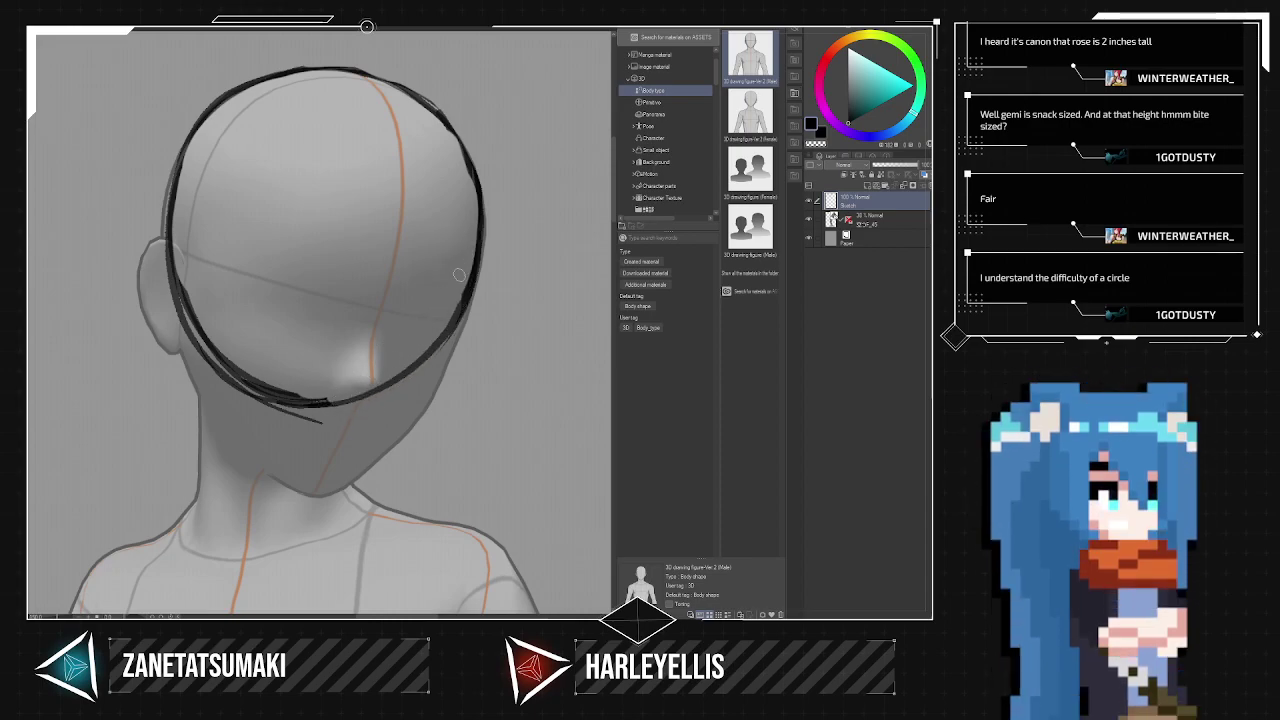
Erase the stray line beneath the cranium circle and reshape its left edge slightly further outward.
left_click_drag(320, 418, 255, 421)
mouse_move(333, 376)
left_mouse_down()
mouse_move(297, 383)
mouse_move(247, 367)
mouse_move(205, 327)
mouse_move(191, 264)
left_mouse_up()
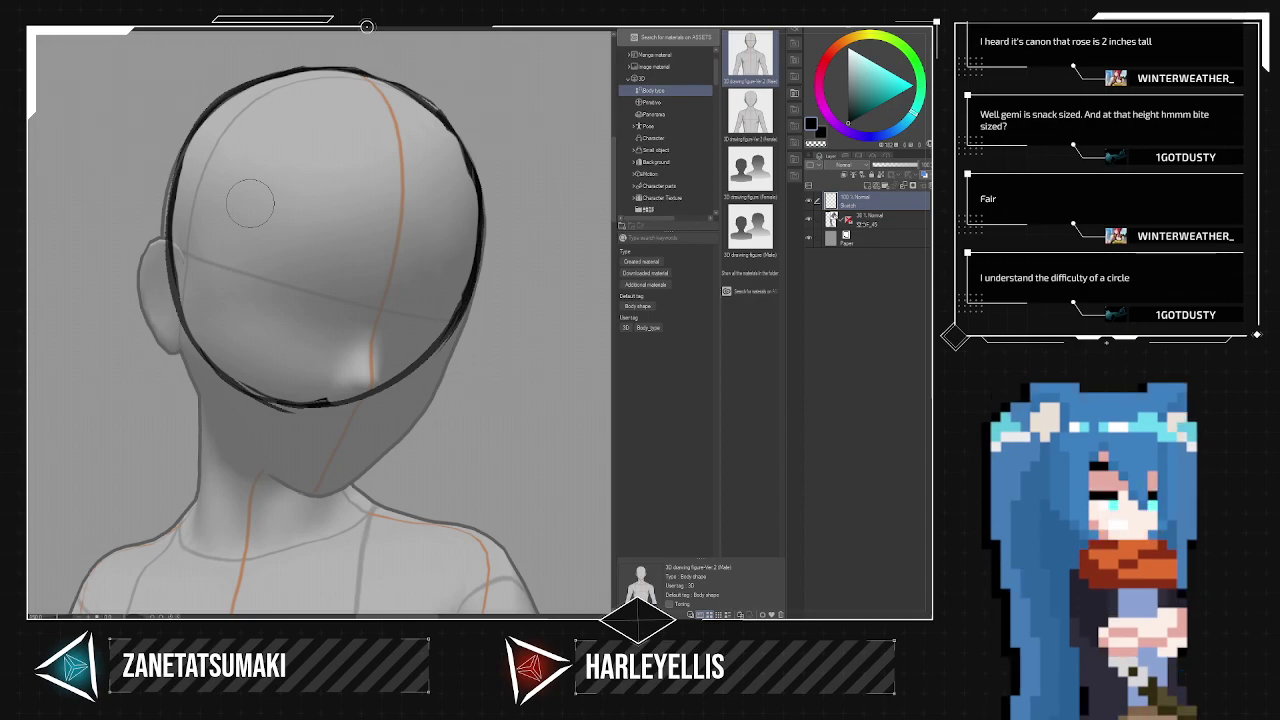
mouse_move(182, 330)
left_mouse_down()
mouse_move(168, 168)
mouse_move(192, 128)
left_mouse_up()
key("e")
mouse_move(194, 287)
left_mouse_down()
mouse_move(196, 308)
mouse_move(196, 190)
left_mouse_up()
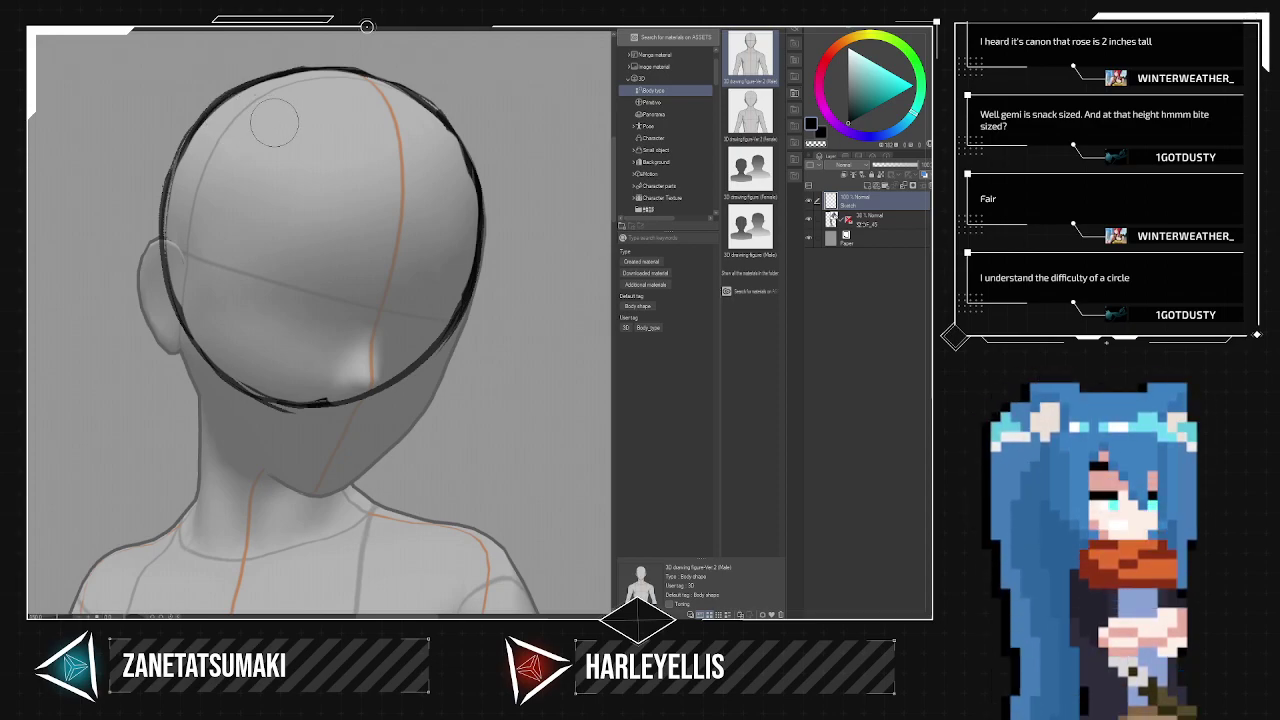
Draw the curved vertical centre line of the face from the crown down to the tip of the chin.
mouse_move(370, 72)
left_mouse_down()
mouse_move(384, 160)
mouse_move(368, 392)
left_mouse_up()
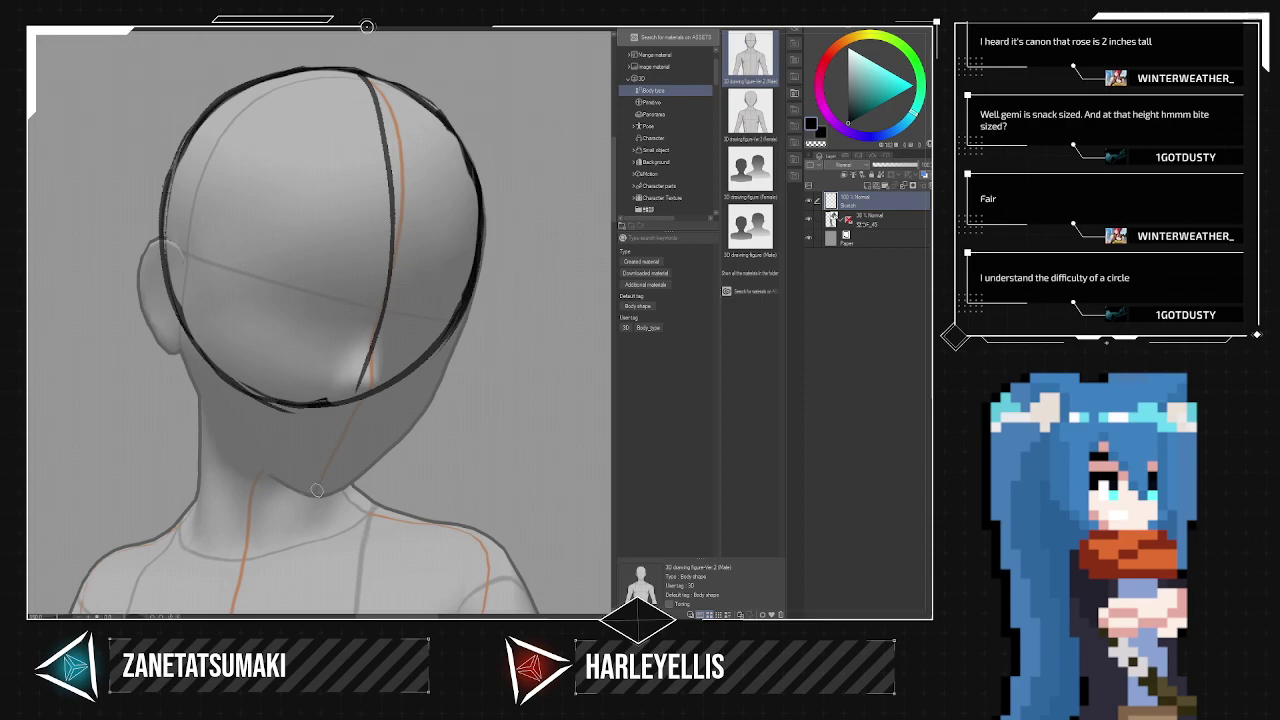
key("ctrl+z")
left_click_drag(394, 309, 391, 318)
mouse_move(320, 497)
left_mouse_down()
mouse_move(398, 256)
mouse_move(339, 469)
mouse_move(409, 238)
left_mouse_up()
key("ctrl+z")
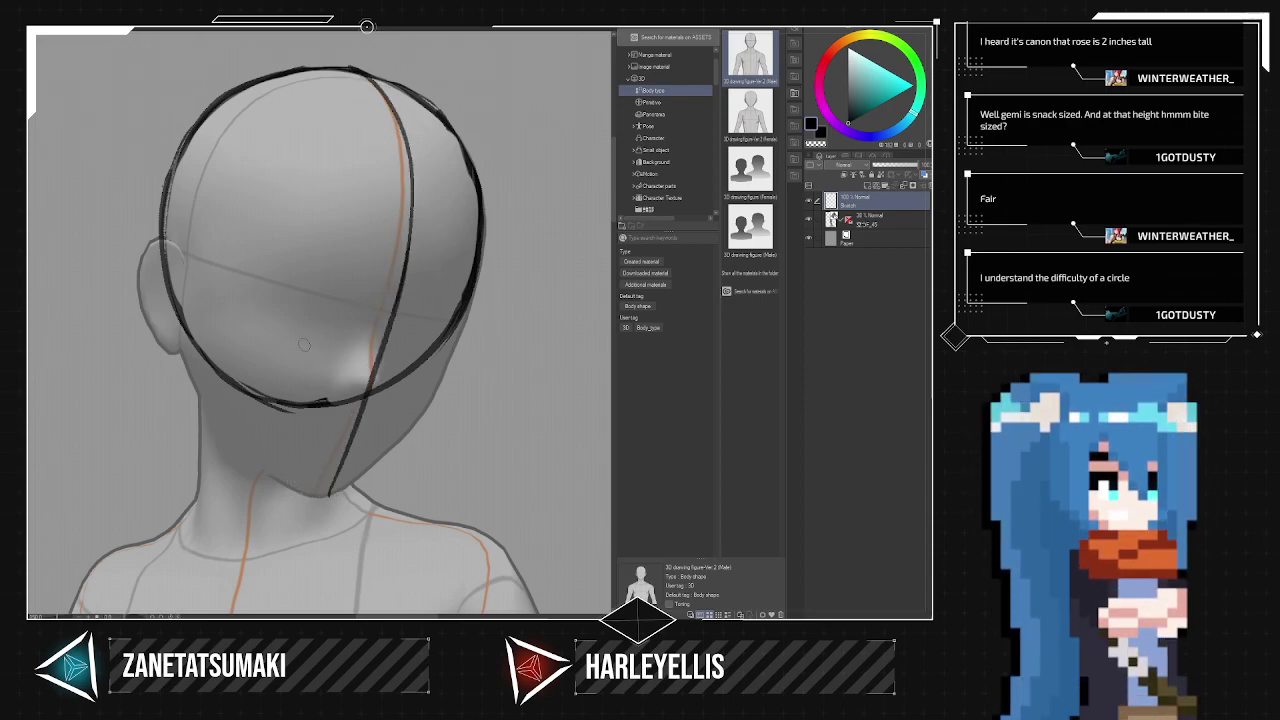
left_click_drag(167, 248, 484, 338)
key("ctrl+z")
Sketch a tall oval for the side plane of the head above the ear and clean up the cranium's left edge.
mouse_move(168, 290)
left_mouse_down()
mouse_move(200, 110)
mouse_move(275, 155)
left_mouse_up()
left_click_drag(268, 205, 265, 250)
mouse_move(190, 350)
left_mouse_down()
mouse_move(197, 133)
mouse_move(177, 176)
mouse_move(200, 116)
mouse_move(264, 241)
left_mouse_up()
mouse_move(176, 318)
left_mouse_down()
mouse_move(238, 327)
mouse_move(274, 165)
left_mouse_up()
mouse_move(268, 254)
left_mouse_down()
mouse_move(200, 358)
mouse_move(158, 265)
mouse_move(170, 165)
mouse_move(210, 134)
left_mouse_up()
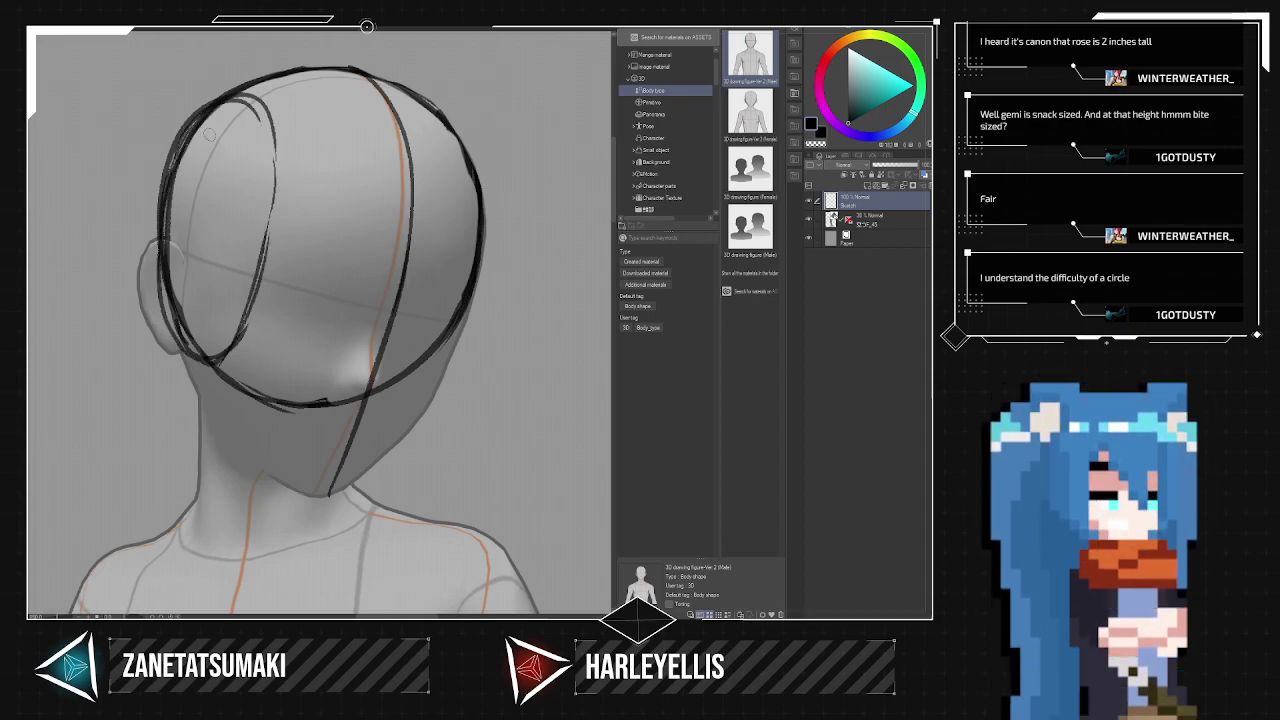
key("e")
mouse_move(210, 339)
left_mouse_down()
mouse_move(200, 215)
mouse_move(178, 285)
mouse_move(219, 146)
left_mouse_up()
key("p")
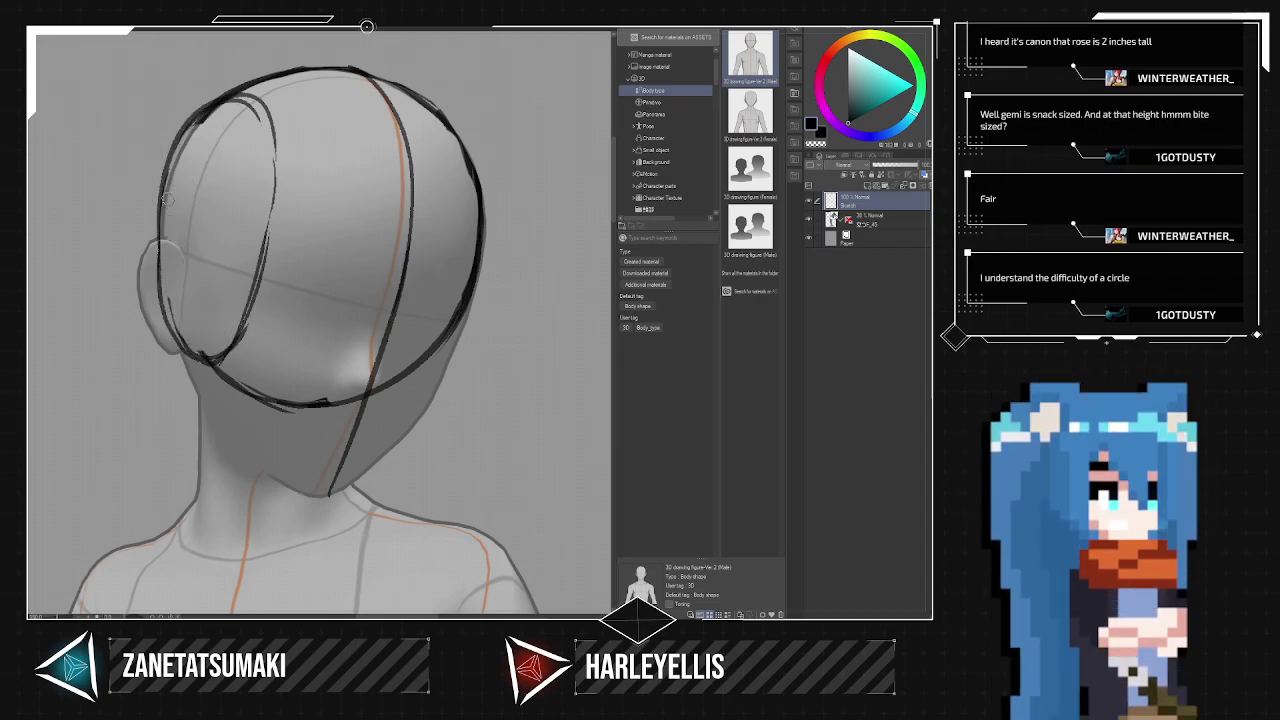
left_click_drag(161, 230, 208, 112)
left_click_drag(165, 188, 224, 86)
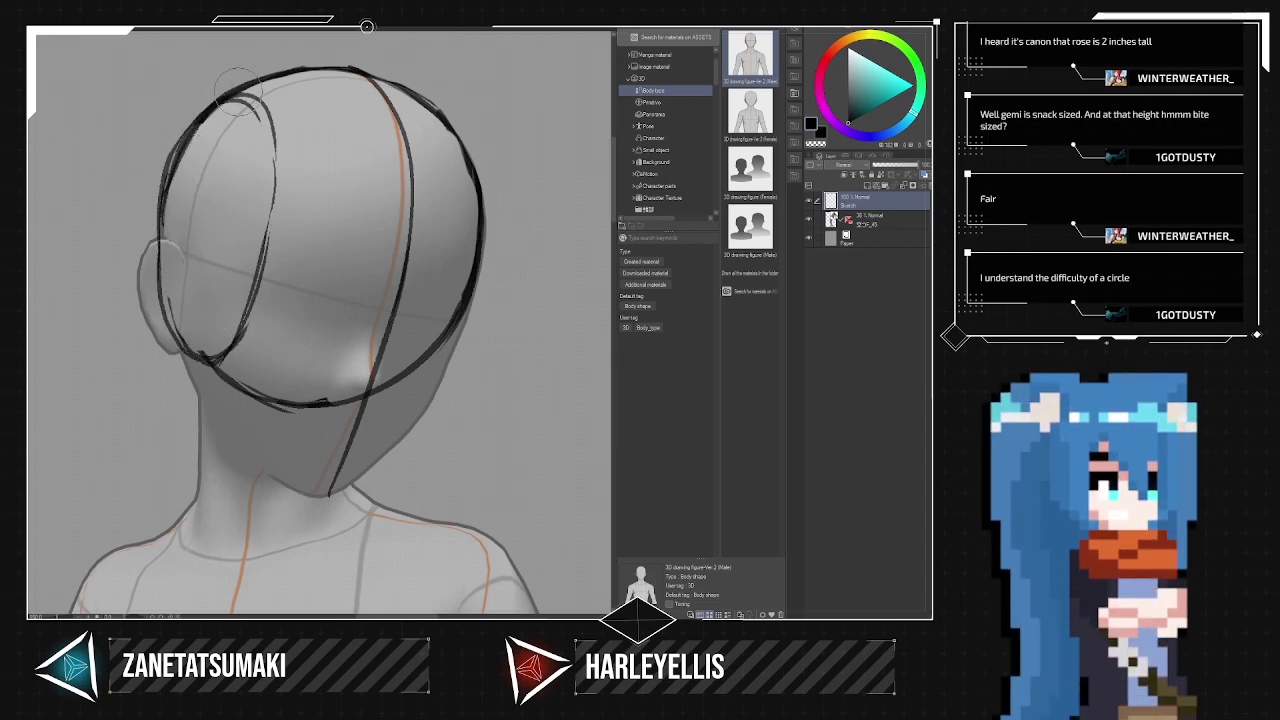
Divide the side-plane oval with a slanted vertical line and a short crossing line at the top of the ear.
mouse_move(183, 333)
left_mouse_down()
mouse_move(222, 118)
mouse_move(185, 352)
mouse_move(207, 162)
left_mouse_up()
key("ctrl+z")
key("ctrl+z")
key("ctrl+z")
mouse_move(191, 240)
left_mouse_down()
mouse_move(198, 195)
mouse_move(252, 114)
left_mouse_up()
key("ctrl+z")
mouse_move(179, 348)
left_mouse_down()
mouse_move(233, 93)
mouse_move(212, 184)
left_mouse_up()
left_click_drag(161, 250, 249, 276)
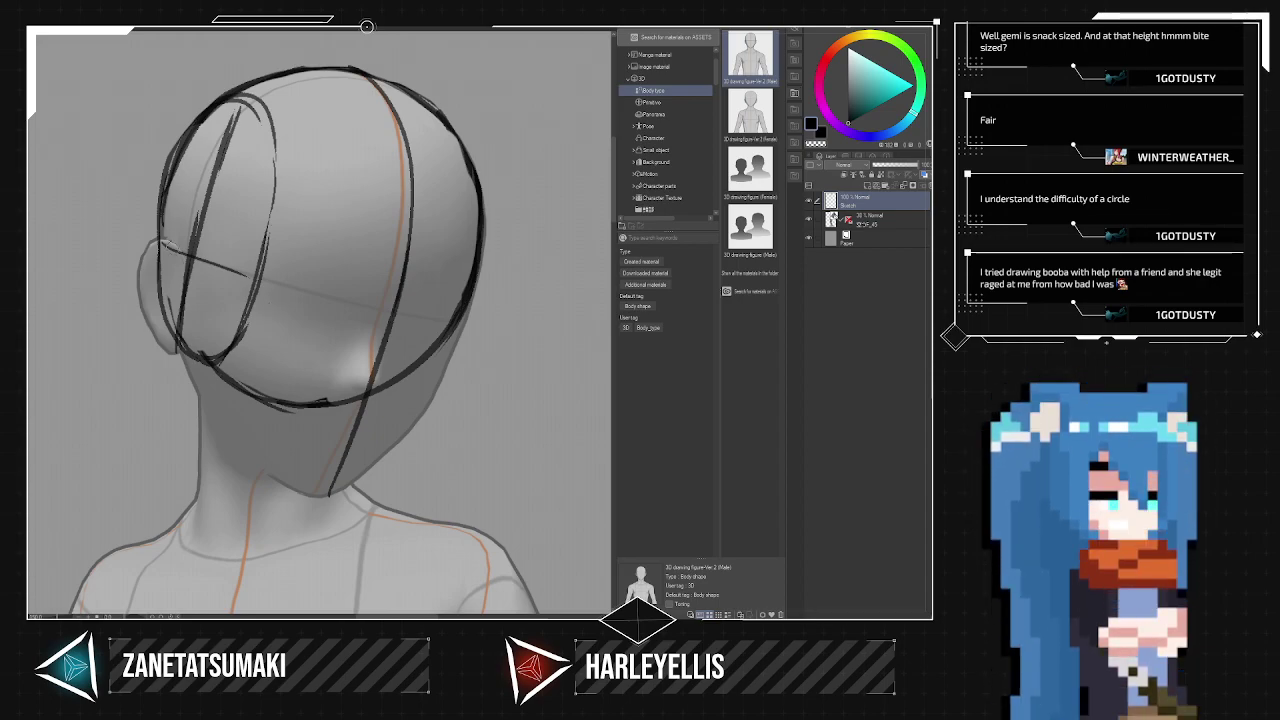
Extend the crossing line from the side-plane oval as a curved brow line across the face to its far edge.
left_click_drag(175, 252, 412, 310)
key("ctrl+z")
left_click_drag(214, 264, 466, 334)
key("ctrl+z")
mouse_move(225, 264)
left_mouse_down()
mouse_move(314, 298)
mouse_move(476, 324)
left_mouse_up()
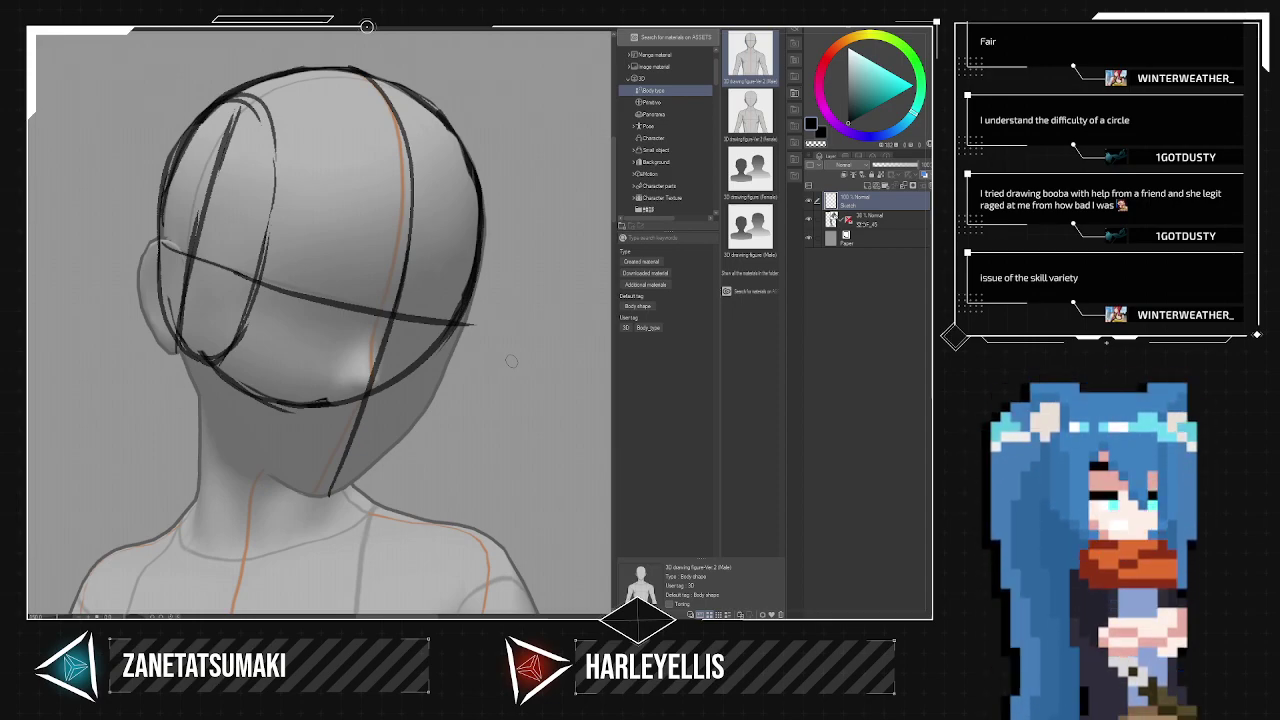
Draw the jawline from the chin point up the far cheek to the brow line and up the near side to the ear.
scroll(511, 361, "up", 1)
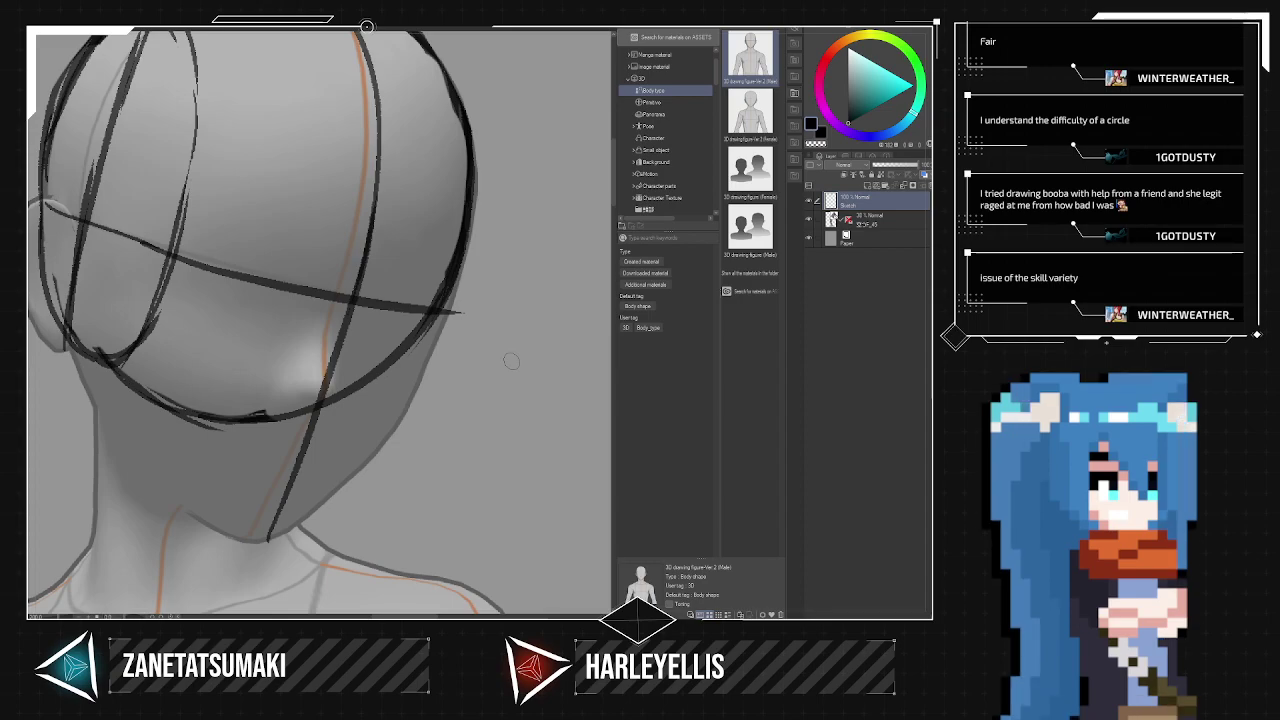
left_click_drag(417, 403, 477, 379)
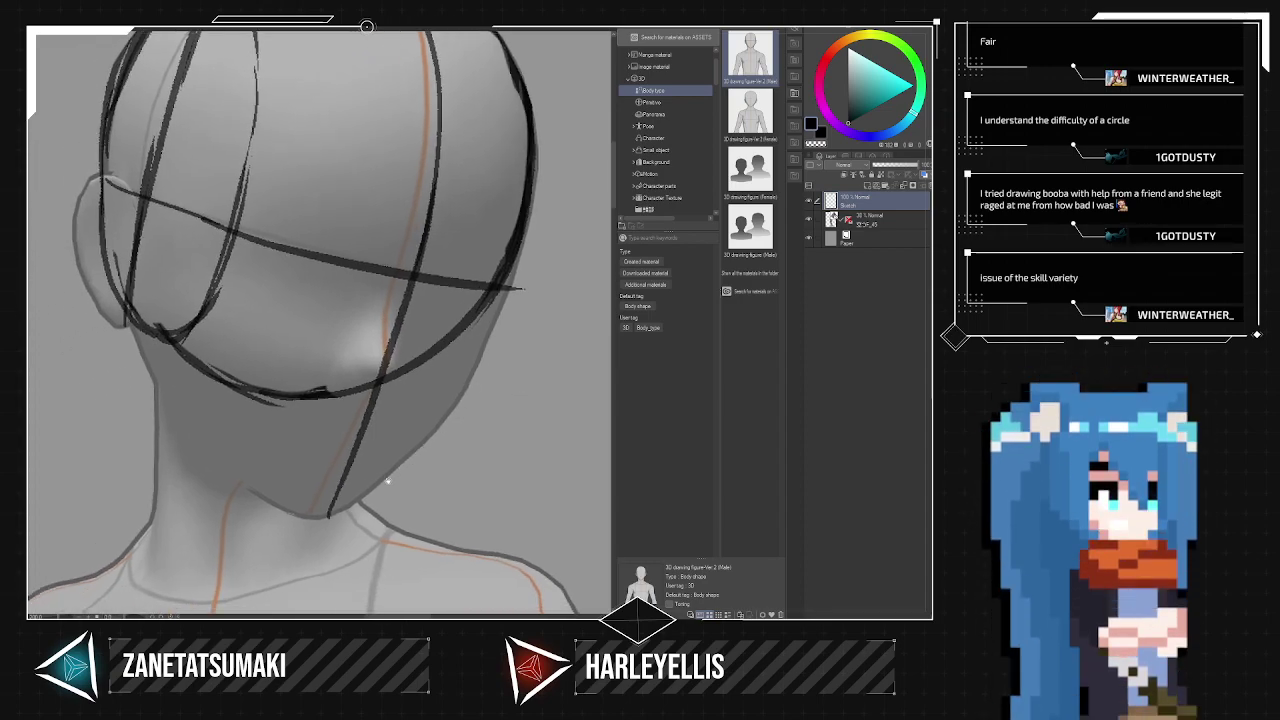
left_click_drag(320, 515, 403, 470)
key("ctrl+z")
left_click_drag(315, 517, 386, 474)
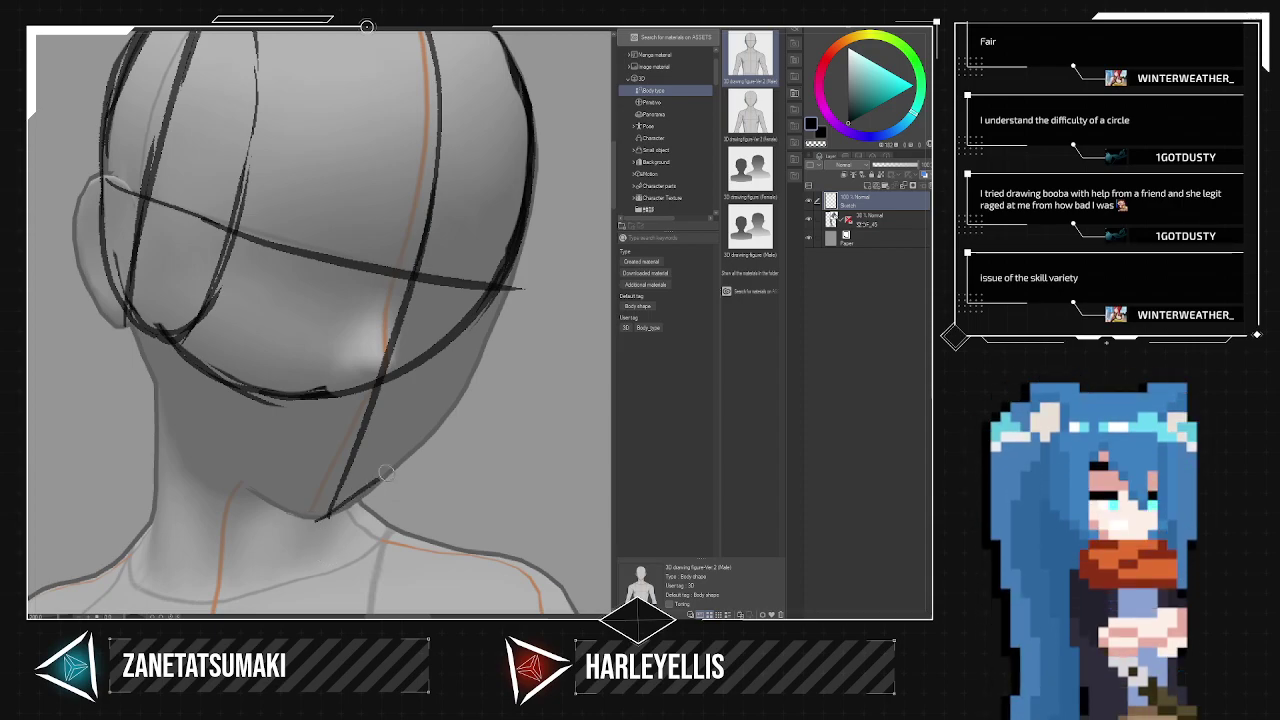
key("ctrl+z")
mouse_move(316, 518)
left_mouse_down()
mouse_move(477, 374)
mouse_move(428, 434)
mouse_move(505, 254)
left_mouse_up()
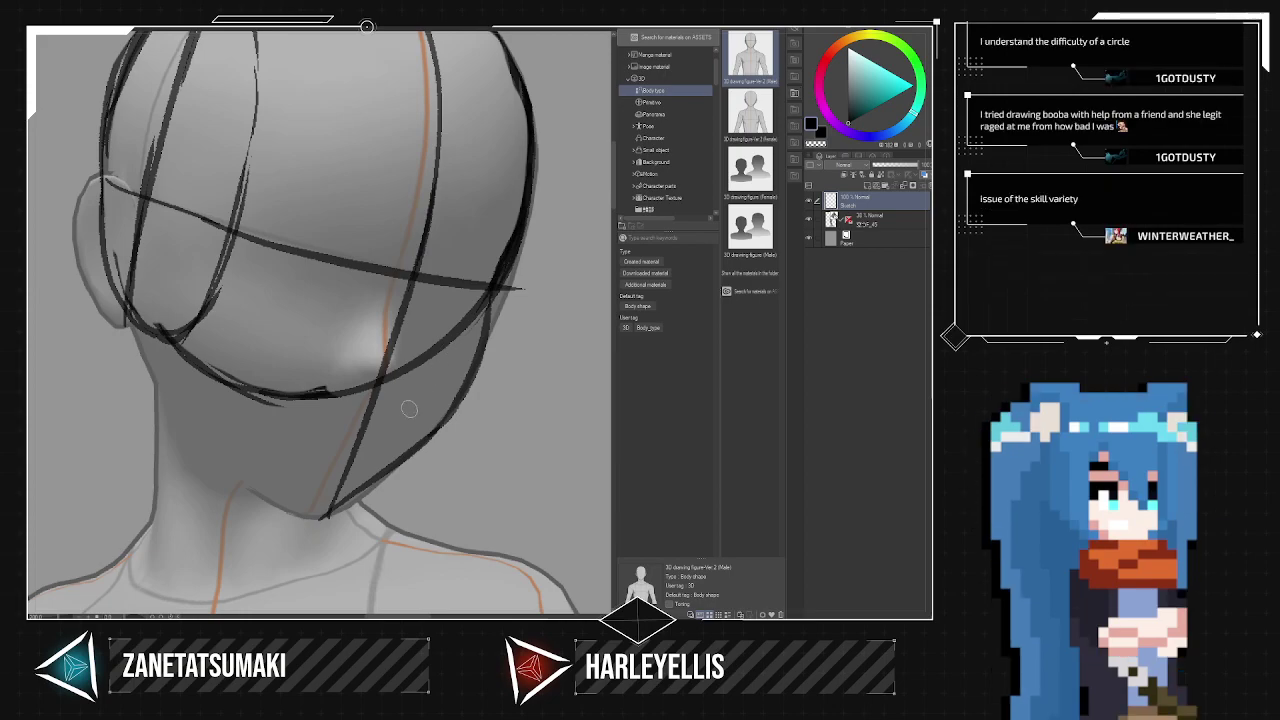
mouse_move(324, 517)
left_mouse_down()
mouse_move(219, 449)
mouse_move(149, 354)
left_mouse_up()
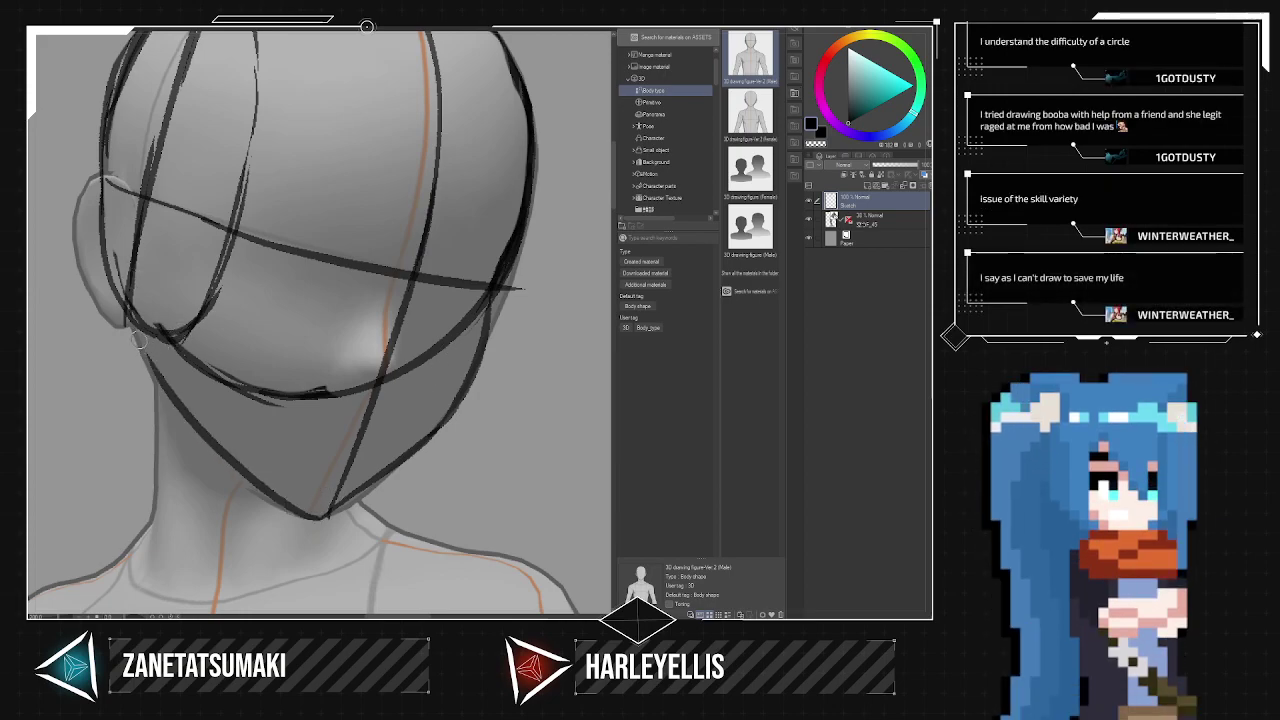
left_click_drag(127, 312, 197, 432)
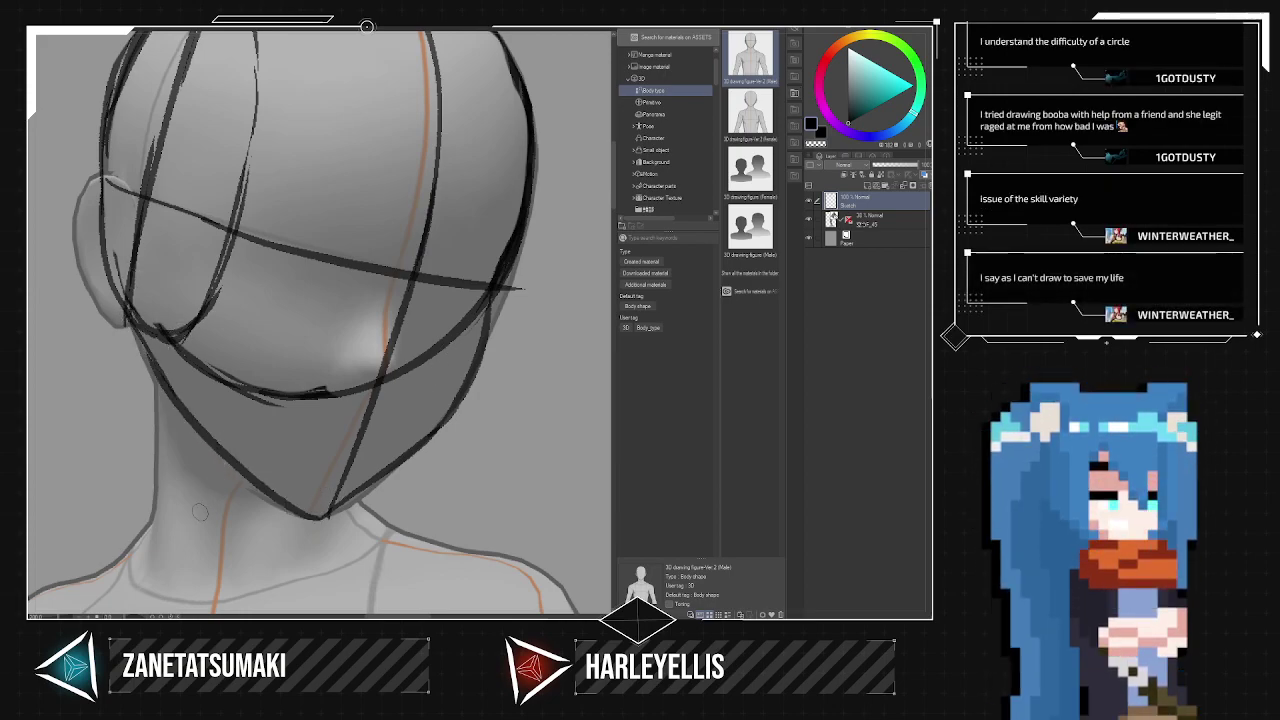
Erase the brow line's overhanging end past the face edge and tidy the jawline around the chin.
scroll(200, 512, "down", 3)
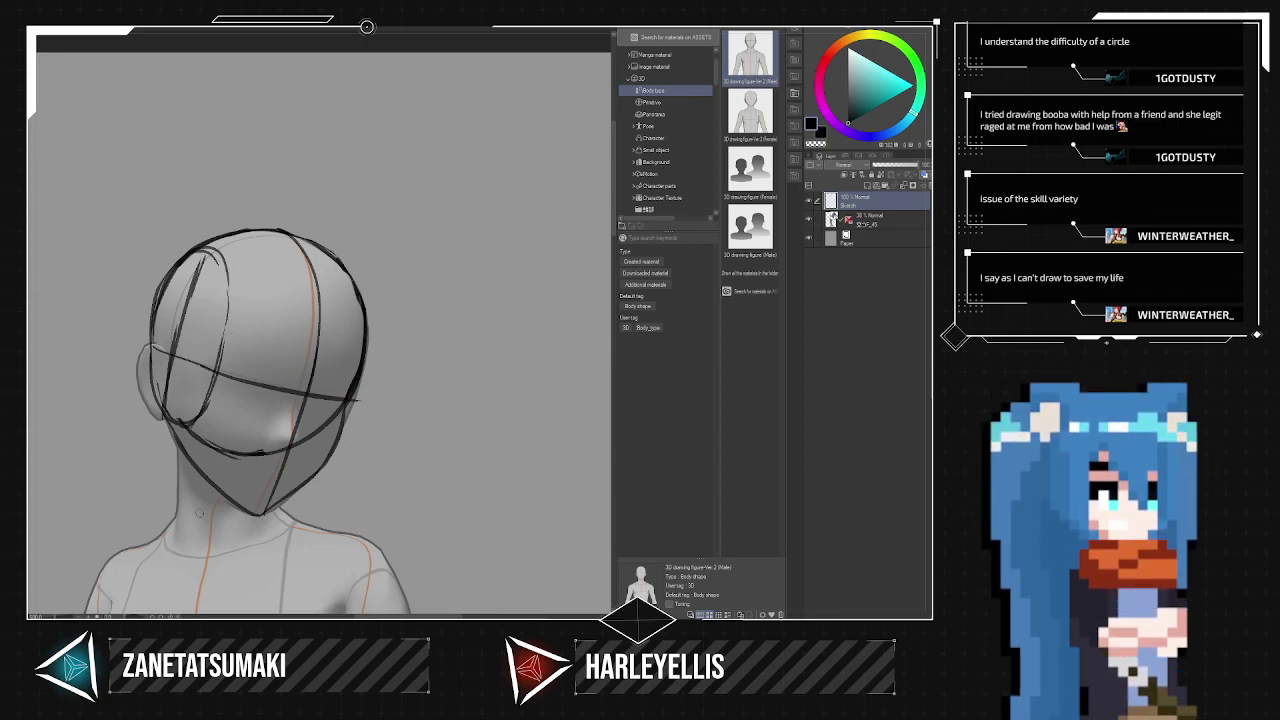
scroll(388, 372, "up", 5)
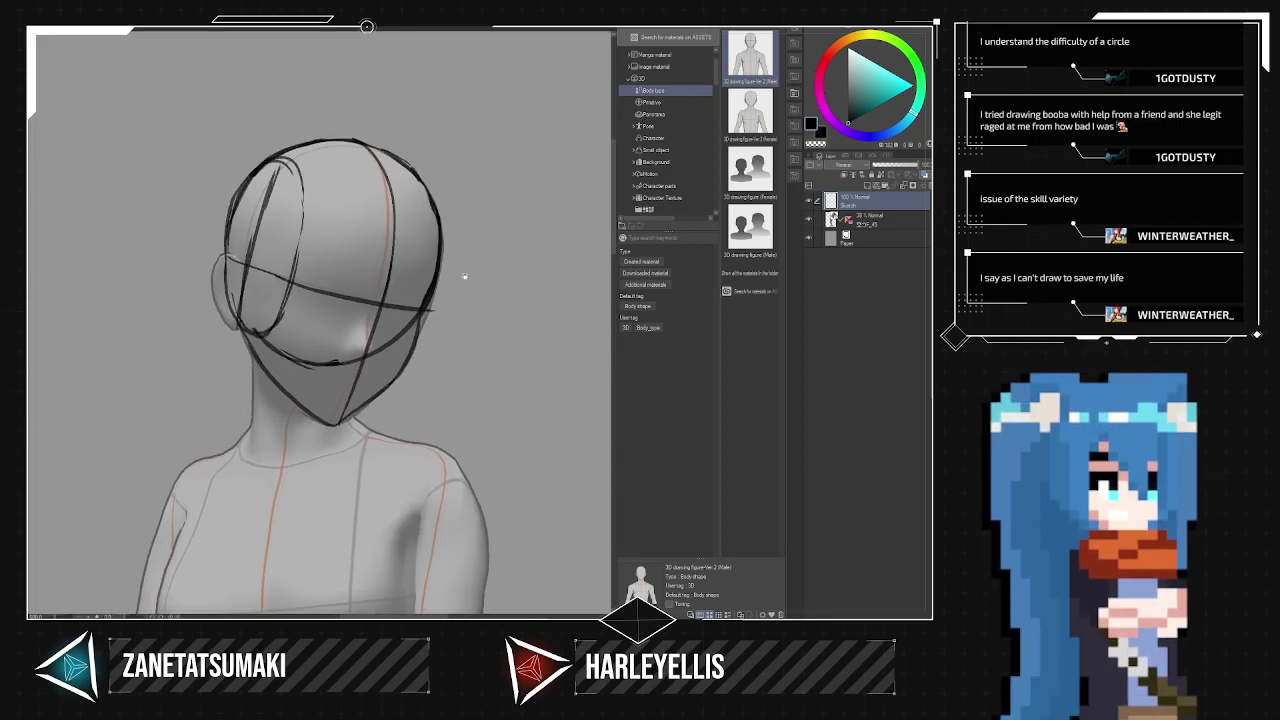
key("e")
mouse_move(455, 314)
left_mouse_down()
mouse_move(441, 345)
mouse_move(457, 296)
left_mouse_up()
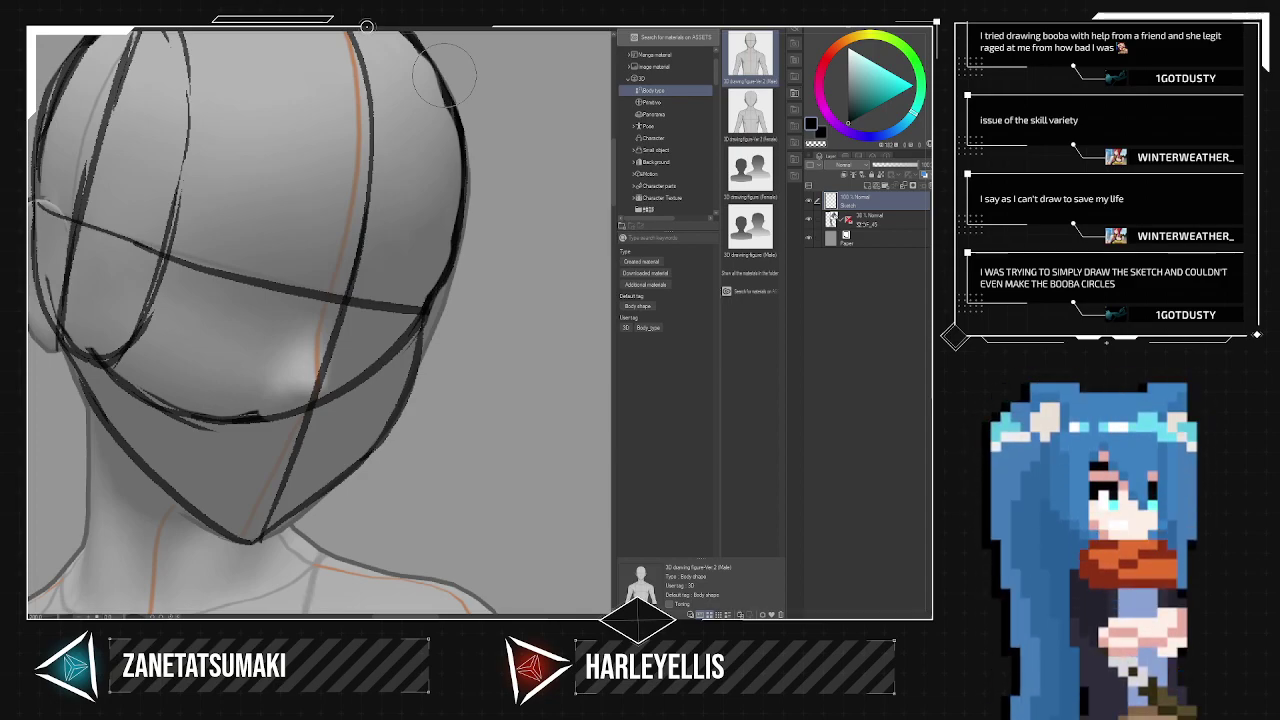
left_click_drag(389, 323, 470, 242)
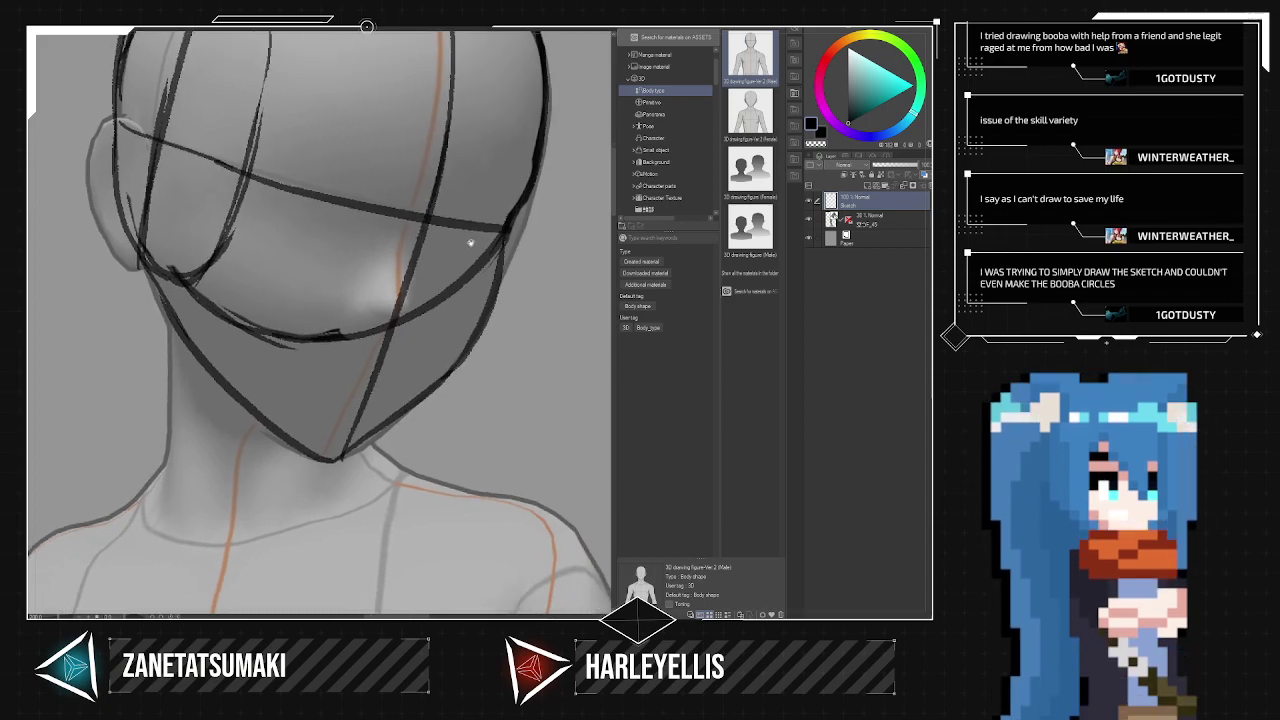
mouse_move(349, 446)
left_mouse_down()
mouse_move(437, 343)
mouse_move(477, 337)
left_mouse_up()
left_click_drag(357, 431, 277, 470)
scroll(274, 478, "down", 3)
scroll(274, 478, "up", 1)
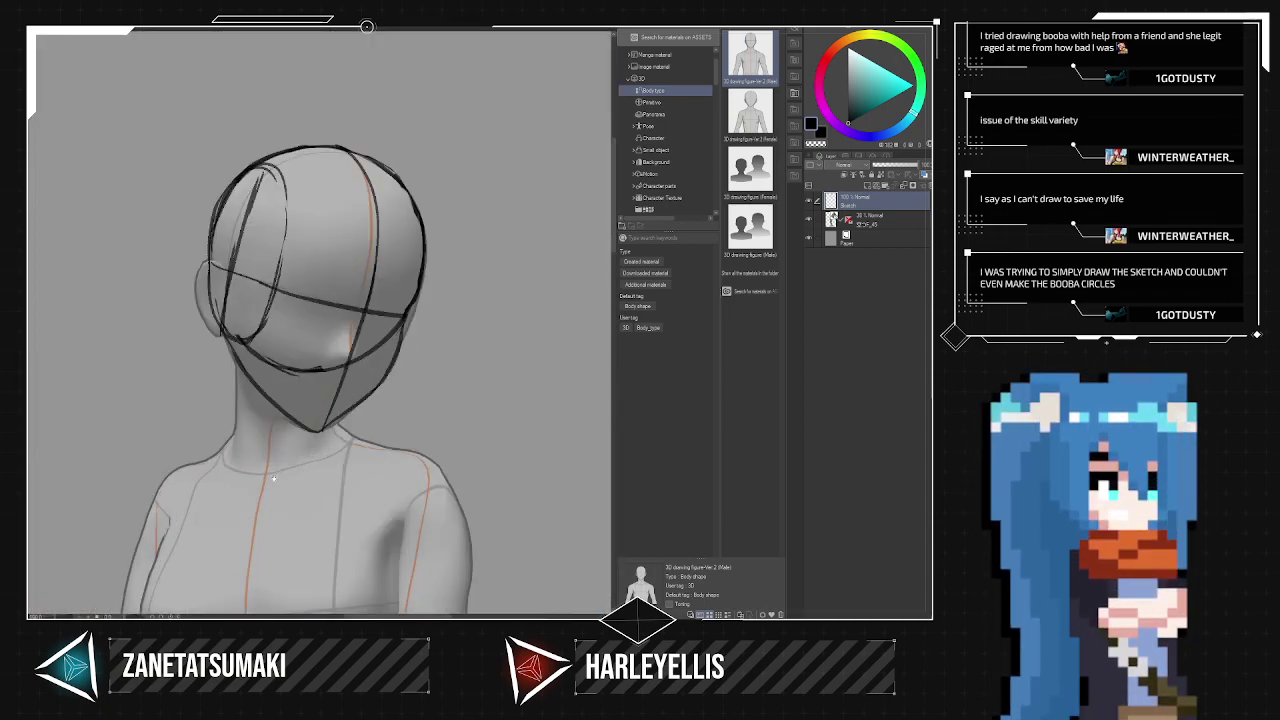
scroll(398, 398, "up", 2)
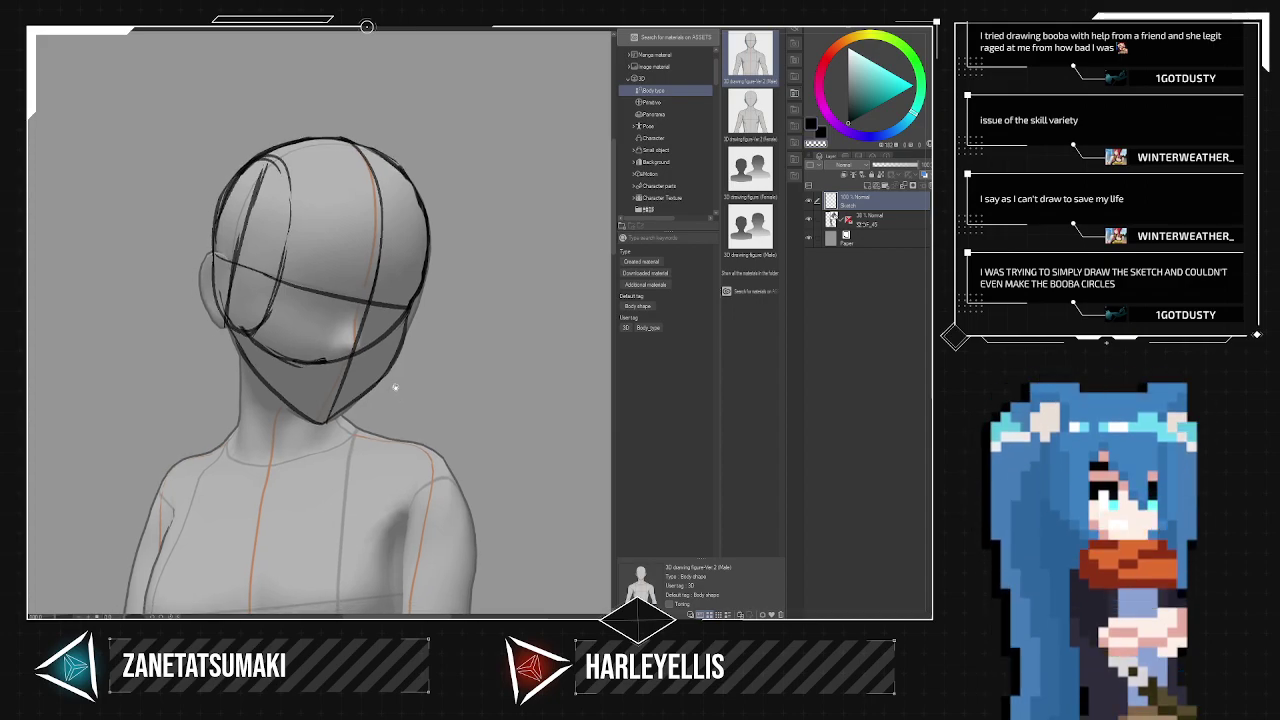
Hide the 3D figure's layer to check the head sketch on its own, and show it again.
left_click_drag(395, 387, 461, 309)
left_click(809, 218)
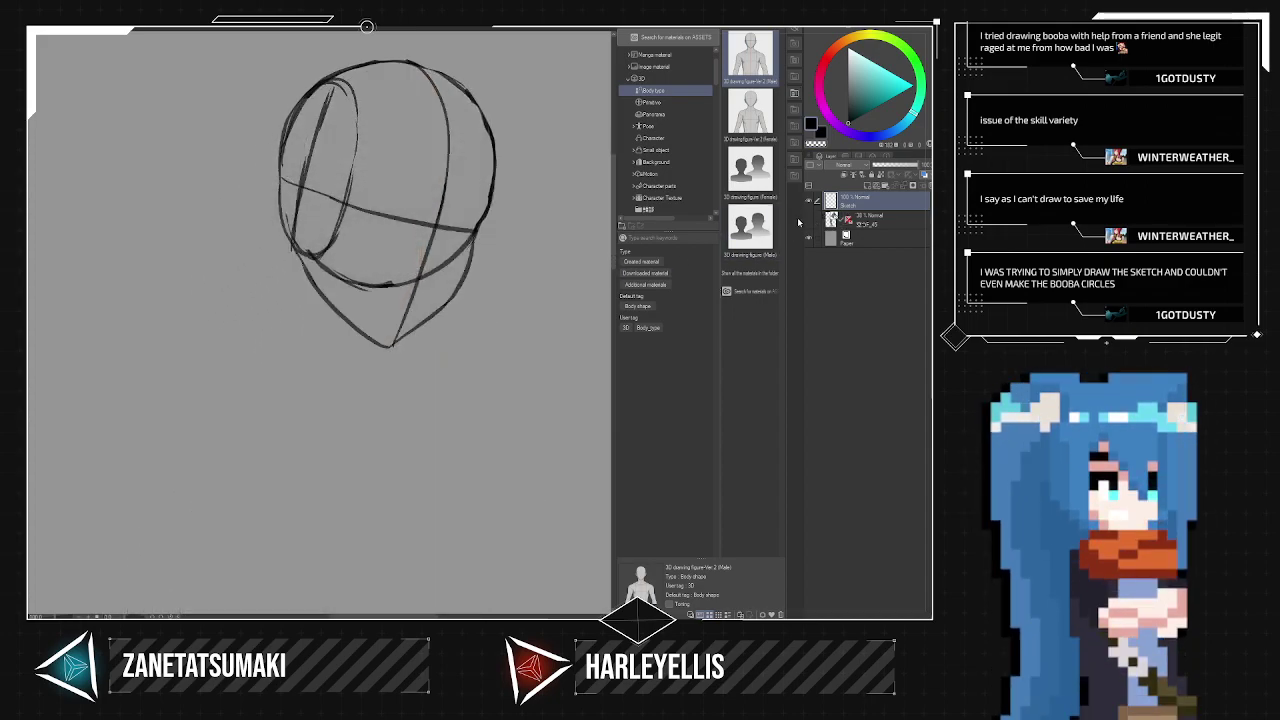
left_click(807, 219)
Draw both sides of the neck from under the jaw, curving out onto the tops of the shoulders.
scroll(457, 359, "up", 2)
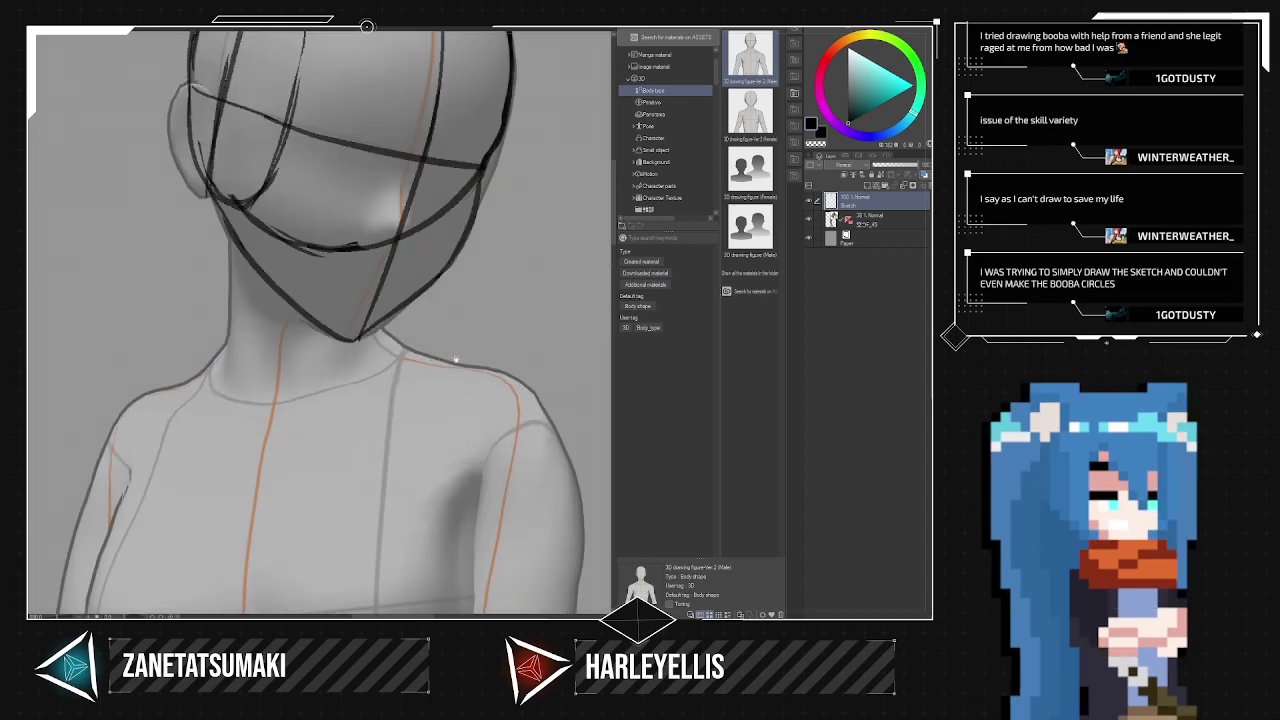
left_click_drag(388, 357, 511, 309)
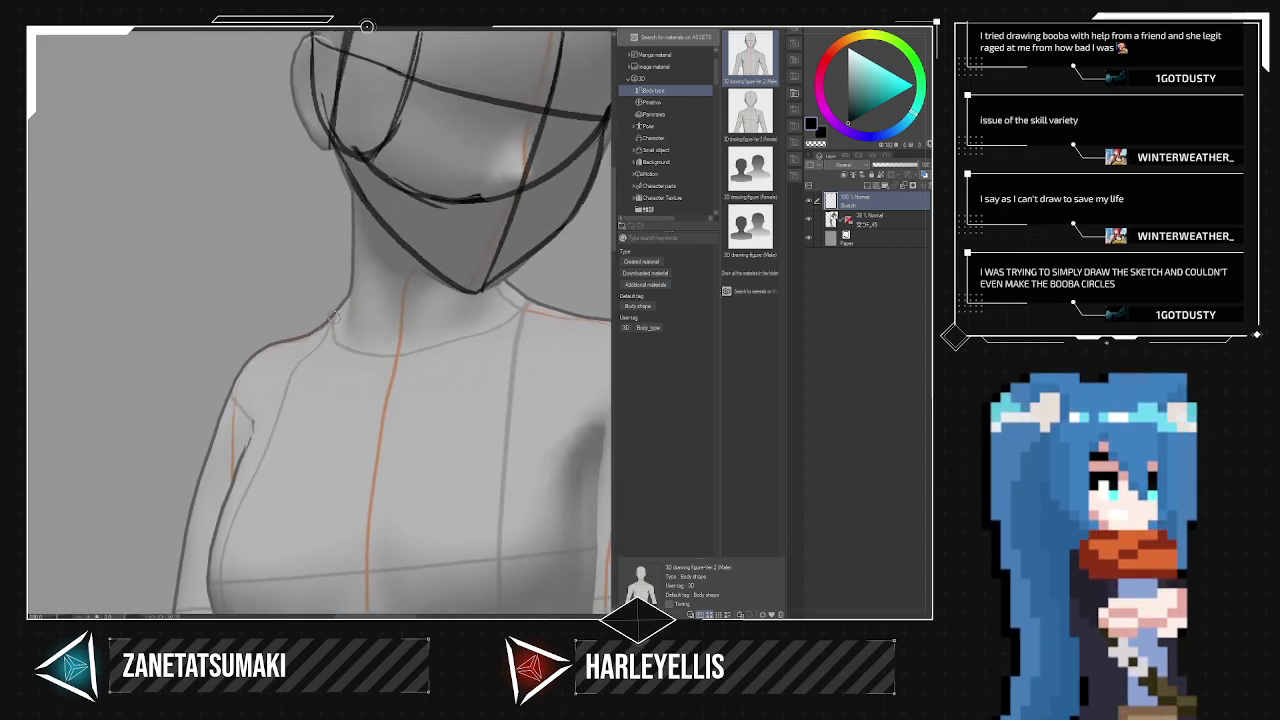
mouse_move(355, 183)
left_mouse_down()
mouse_move(357, 306)
mouse_move(354, 285)
mouse_move(305, 343)
mouse_move(350, 291)
left_mouse_up()
left_click_drag(508, 281, 557, 319)
scroll(560, 322, "down", 2)
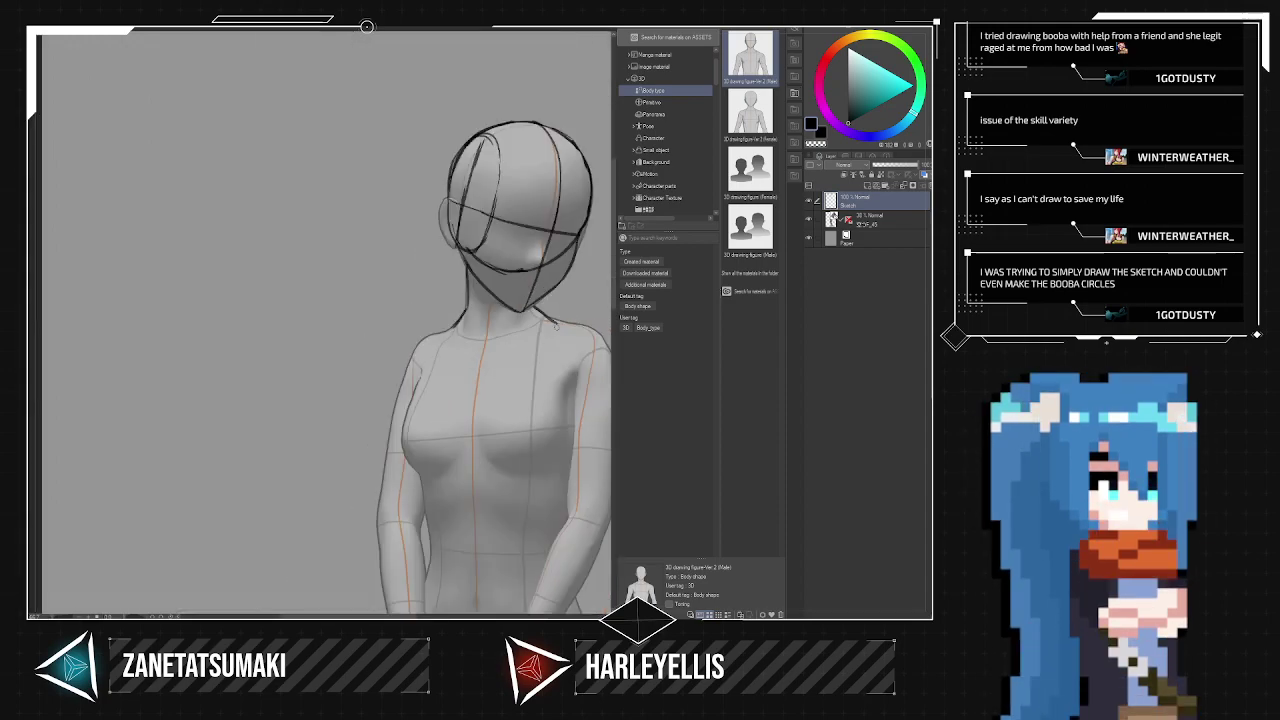
Sketch the rib arch below the chest and a long vertical line for the ribcage's side under the ear.
left_click_drag(501, 364, 381, 316)
left_click_drag(434, 397, 420, 349)
mouse_move(351, 391)
left_mouse_down()
mouse_move(315, 430)
mouse_move(415, 421)
left_mouse_up()
left_click_drag(315, 430, 306, 257)
key("ctrl+z")
left_click_drag(308, 429, 302, 279)
key("ctrl+z")
left_click_drag(298, 395, 301, 264)
left_click_drag(304, 434, 293, 367)
Curve the rib arch's far end up toward the armpit and reinforce both halves of the arch.
mouse_move(408, 416)
left_mouse_down()
mouse_move(442, 430)
mouse_move(464, 403)
mouse_move(458, 333)
left_mouse_up()
key("ctrl+z")
left_click_drag(315, 430, 351, 392)
left_click_drag(391, 405, 413, 418)
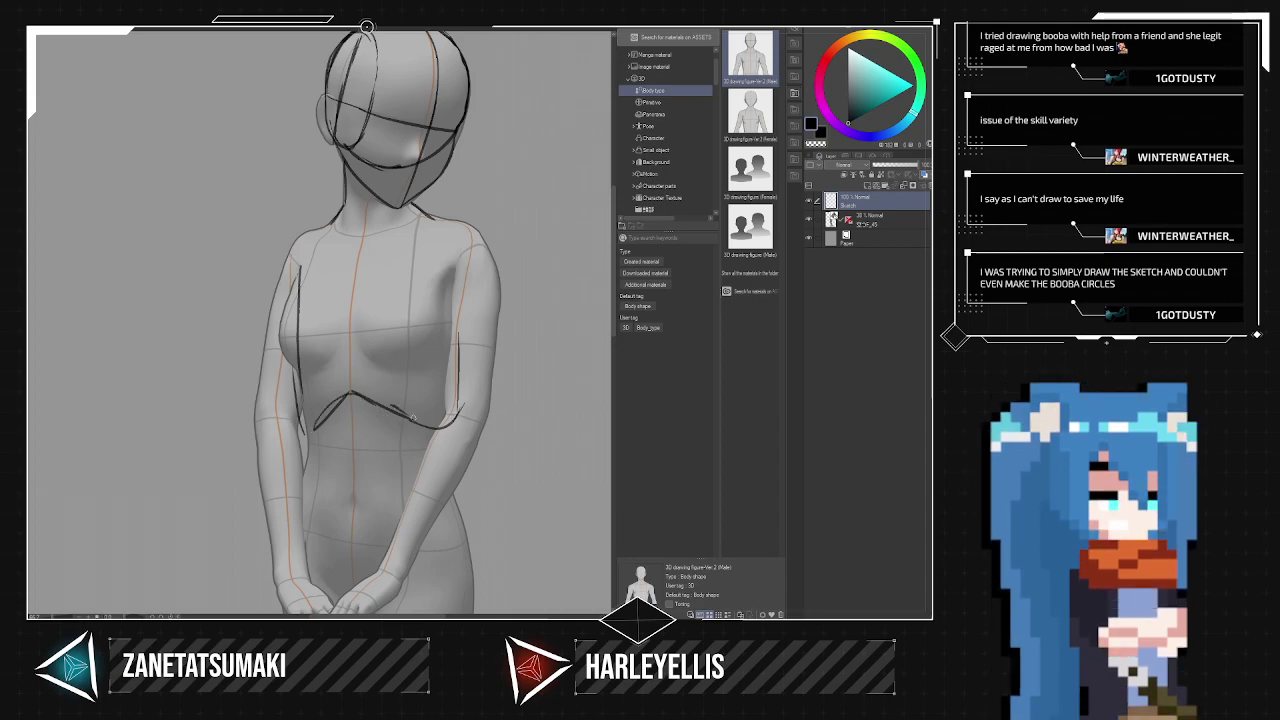
Draw a horizontal guide line across the bust and a closed shoulder outline spanning both shoulders over the upper chest.
left_click_drag(287, 338, 435, 334)
mouse_move(307, 431)
left_mouse_down()
mouse_move(286, 258)
mouse_move(297, 235)
mouse_move(325, 230)
left_mouse_up()
key("ctrl+z")
key("ctrl+z")
key("ctrl+z")
key("ctrl+z")
mouse_move(302, 284)
left_mouse_down()
mouse_move(300, 268)
mouse_move(436, 261)
mouse_move(484, 232)
mouse_move(318, 226)
mouse_move(288, 240)
mouse_move(326, 222)
left_mouse_up()
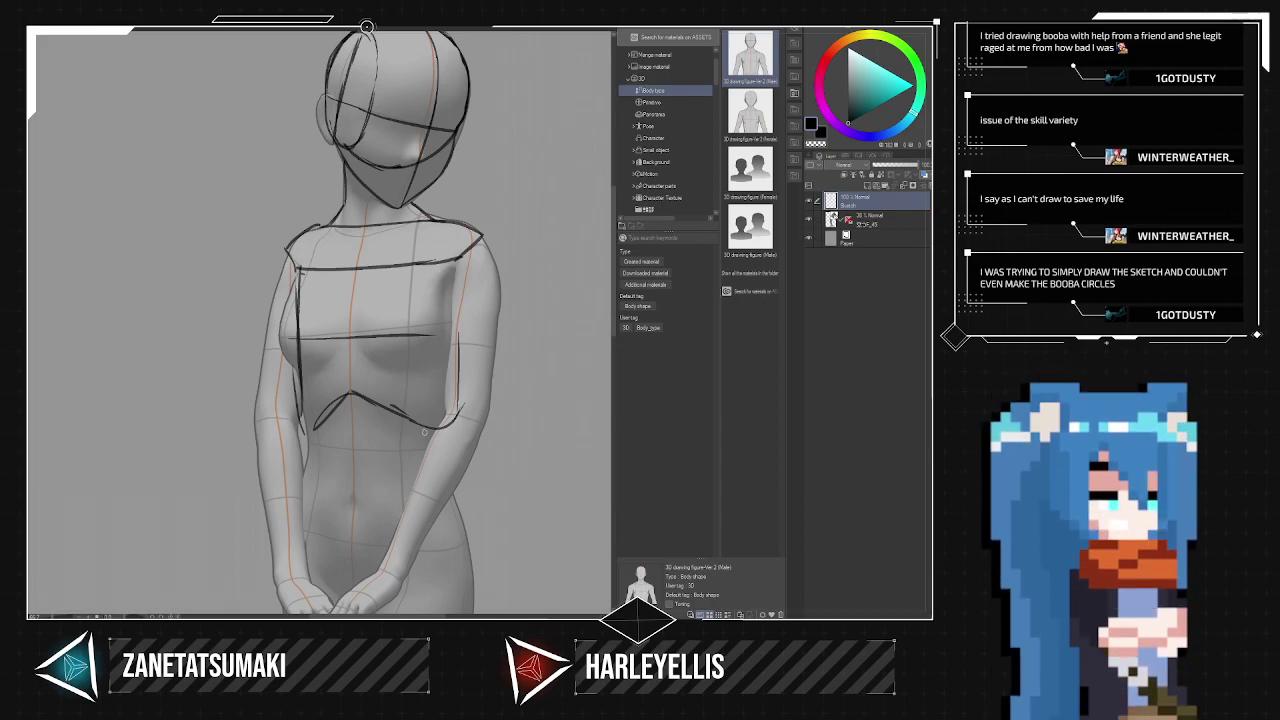
Draw the pelvis as a tapered wedge under a straight hip line, with a centre line running down from the rib arch.
scroll(502, 380, "down", 2)
scroll(498, 420, "up", 2)
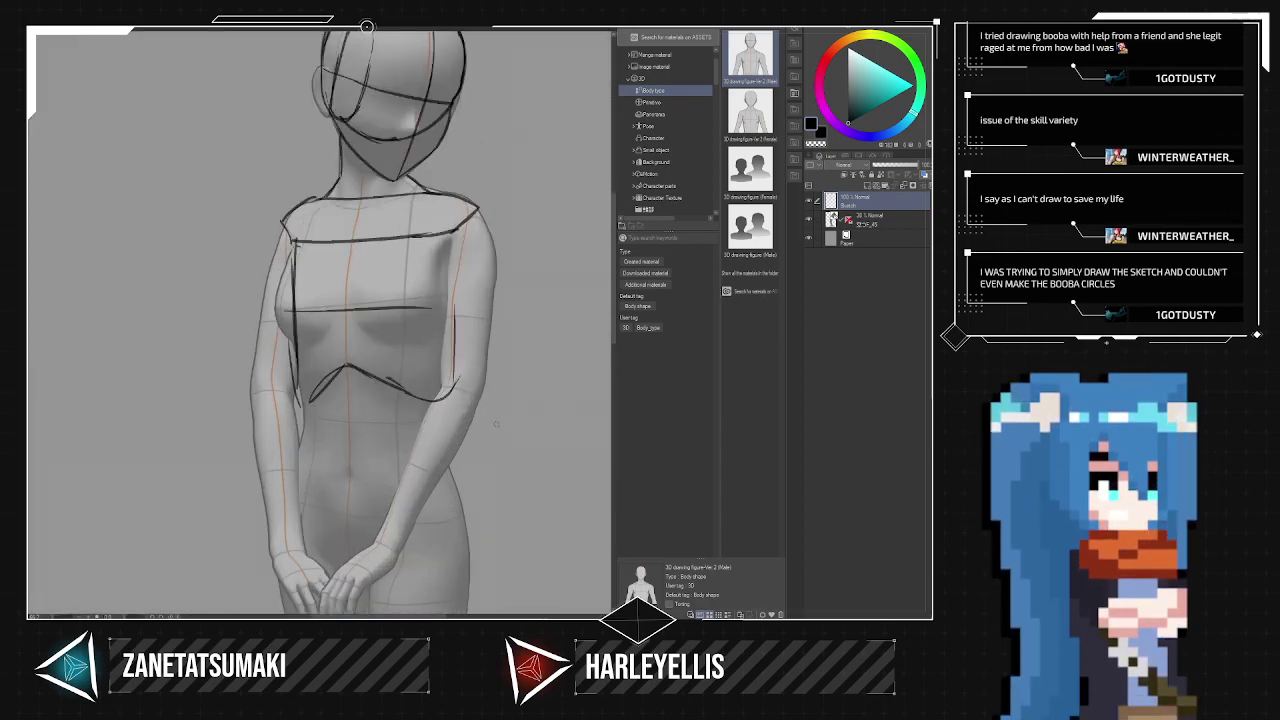
scroll(492, 424, "down", 2)
mouse_move(449, 490)
left_mouse_down()
mouse_move(461, 414)
mouse_move(403, 470)
mouse_move(343, 398)
mouse_move(486, 404)
left_mouse_up()
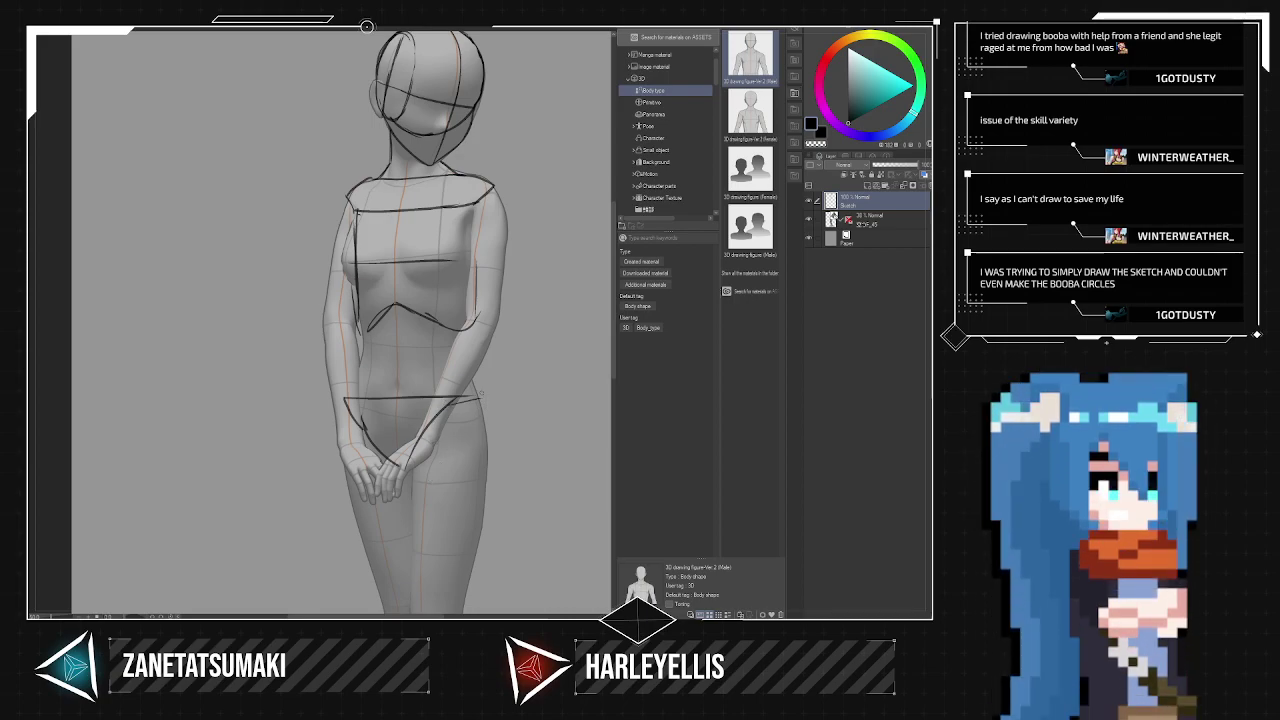
mouse_move(404, 468)
left_mouse_down()
mouse_move(442, 470)
mouse_move(482, 394)
left_mouse_up()
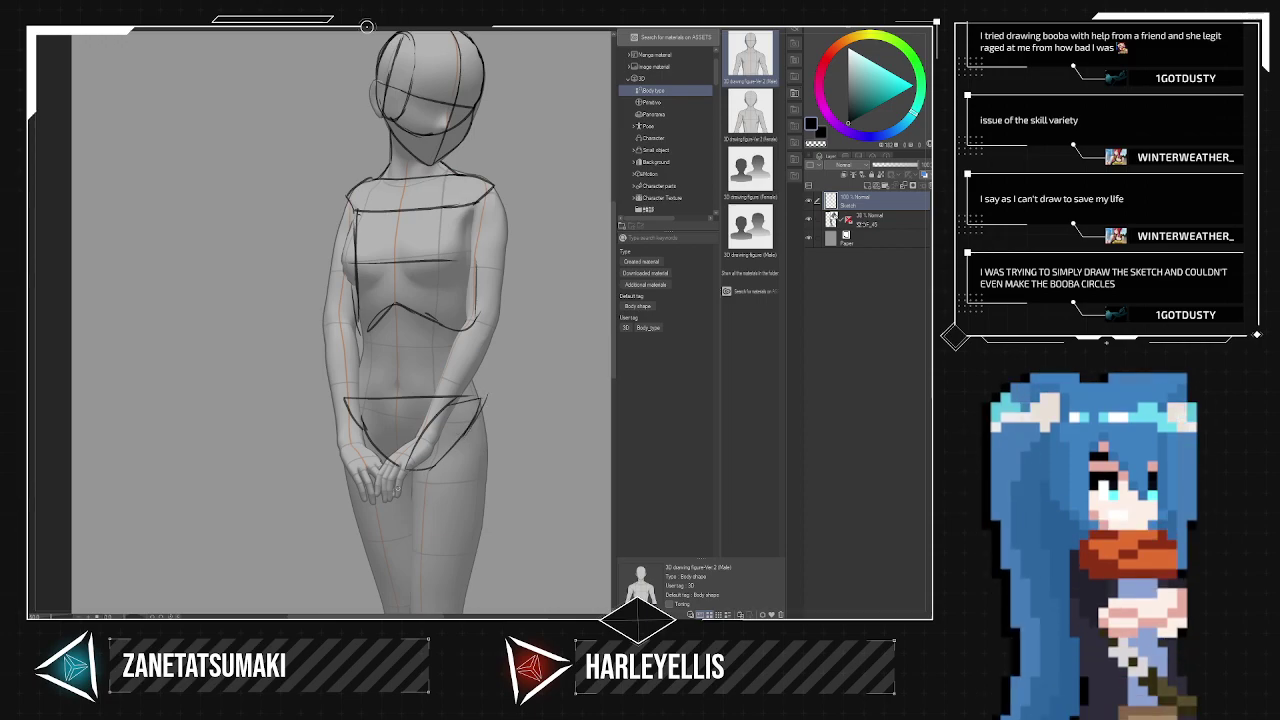
left_click_drag(397, 314, 397, 456)
scroll(383, 220, "down", 1)
scroll(382, 219, "up", 1)
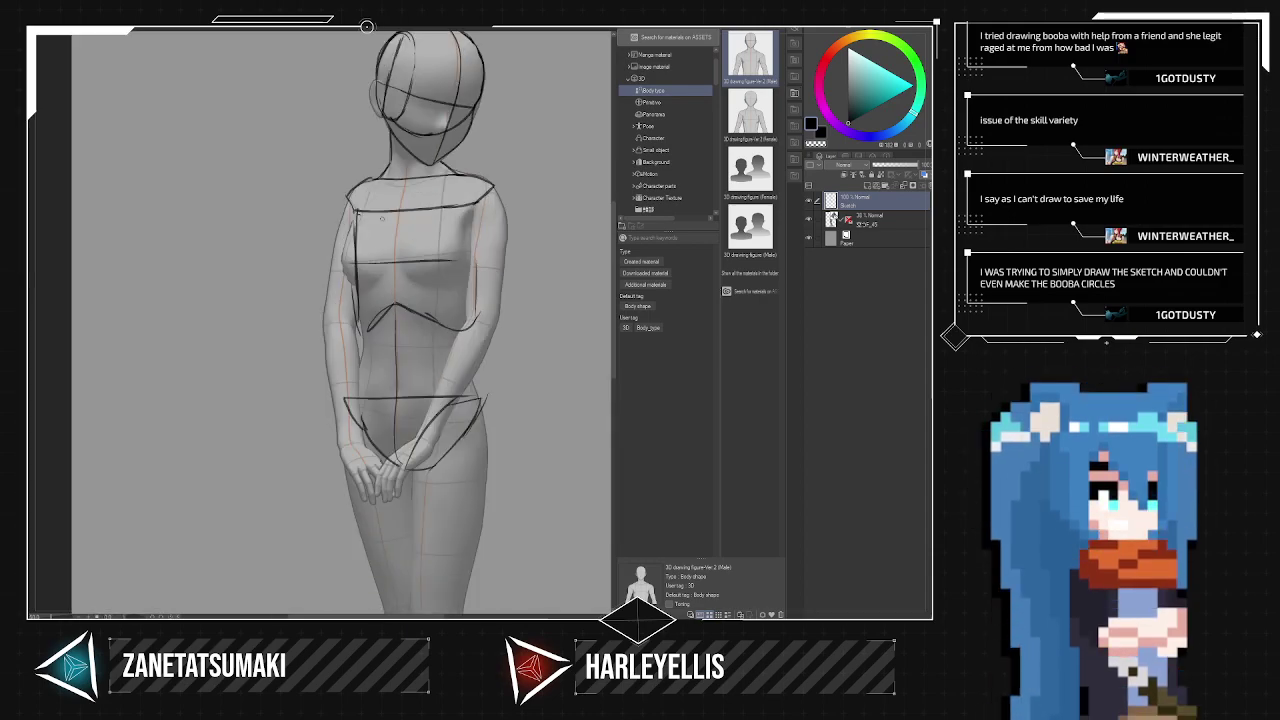
Draw both collarbones as angled lines meeting near the torso's centre line below the neck.
left_click_drag(472, 322, 451, 391)
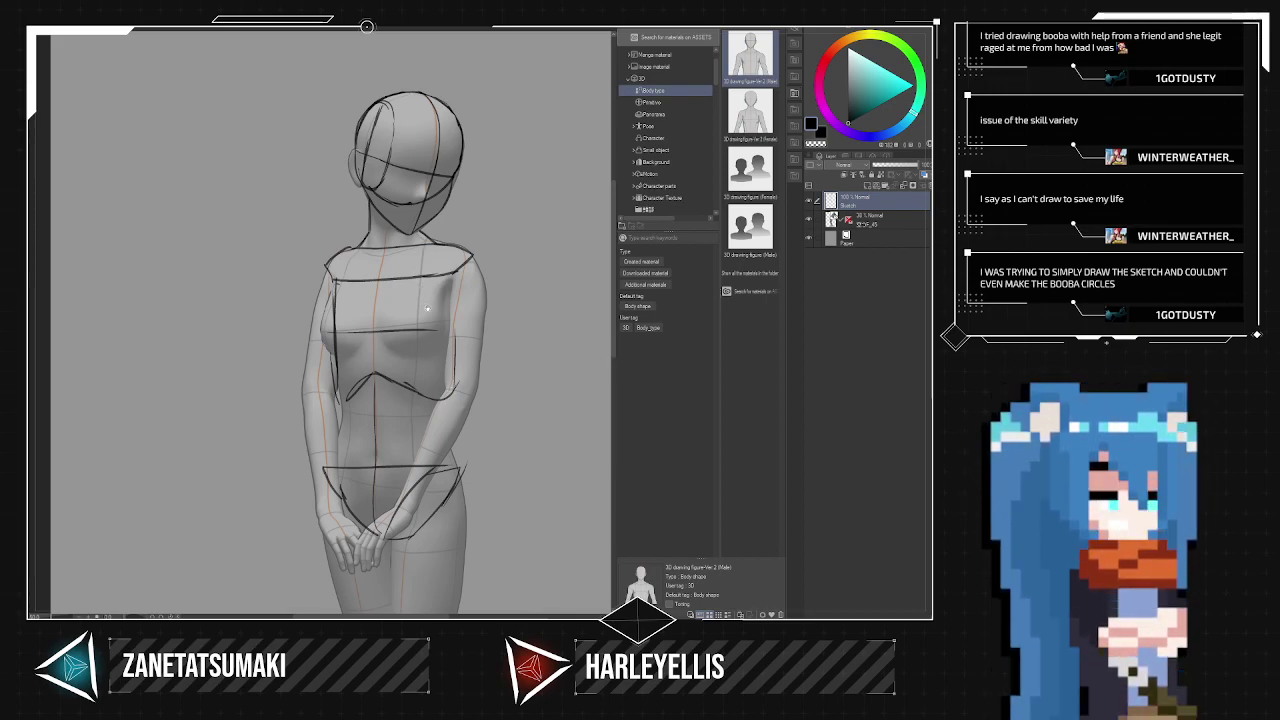
scroll(406, 256, "up", 4)
left_click_drag(417, 283, 407, 311)
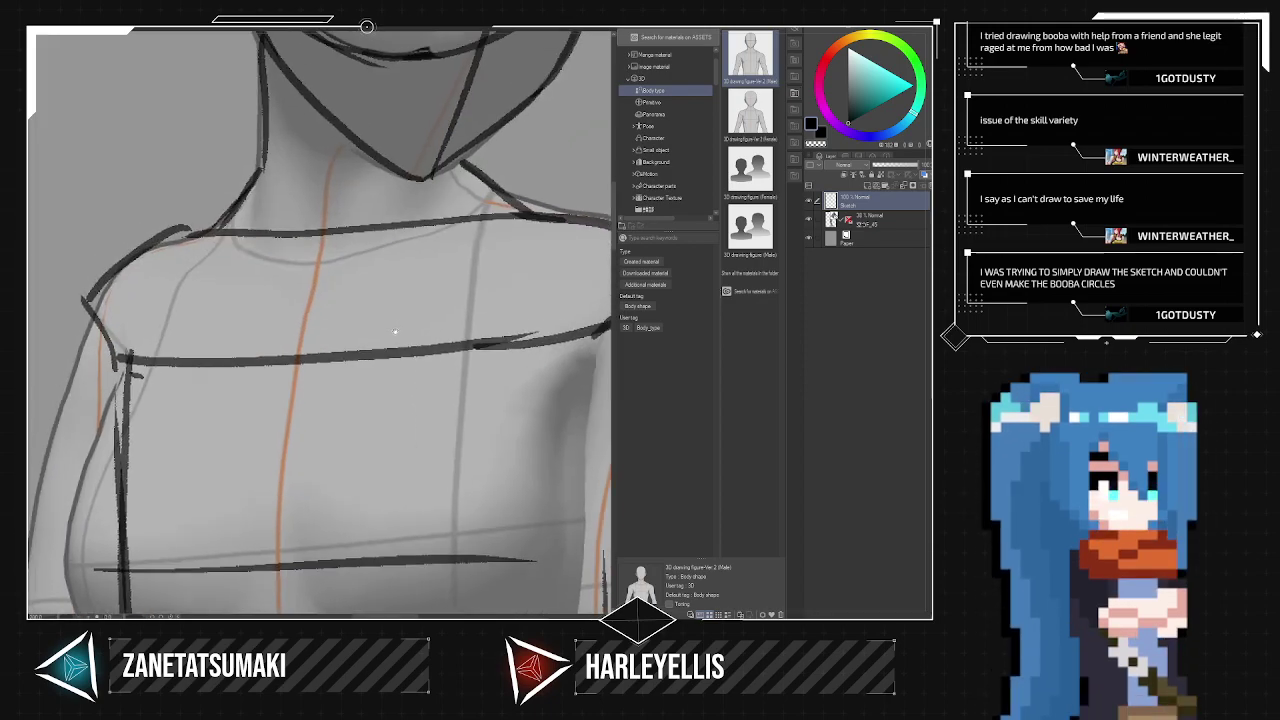
mouse_move(326, 307)
left_mouse_down()
mouse_move(350, 266)
mouse_move(505, 232)
left_mouse_up()
mouse_move(291, 312)
left_mouse_down()
mouse_move(220, 276)
mouse_move(250, 283)
left_mouse_up()
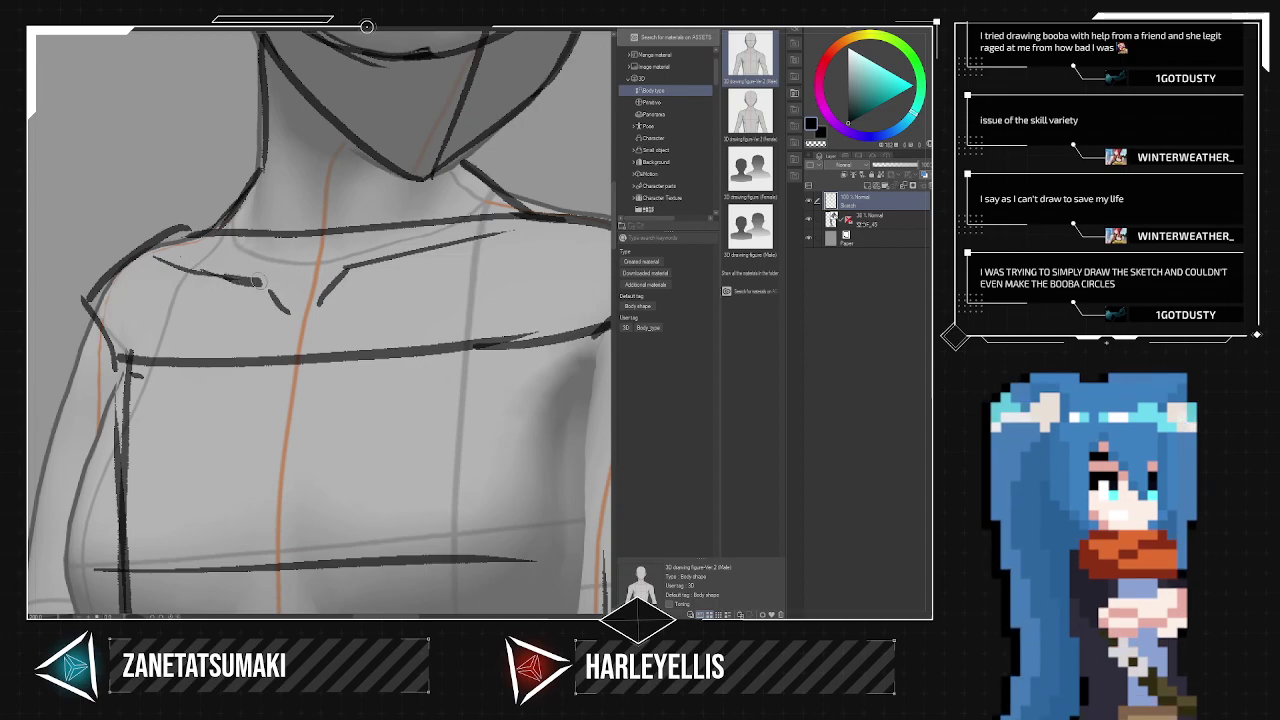
left_click_drag(345, 284, 522, 238)
left_click_drag(350, 280, 516, 242)
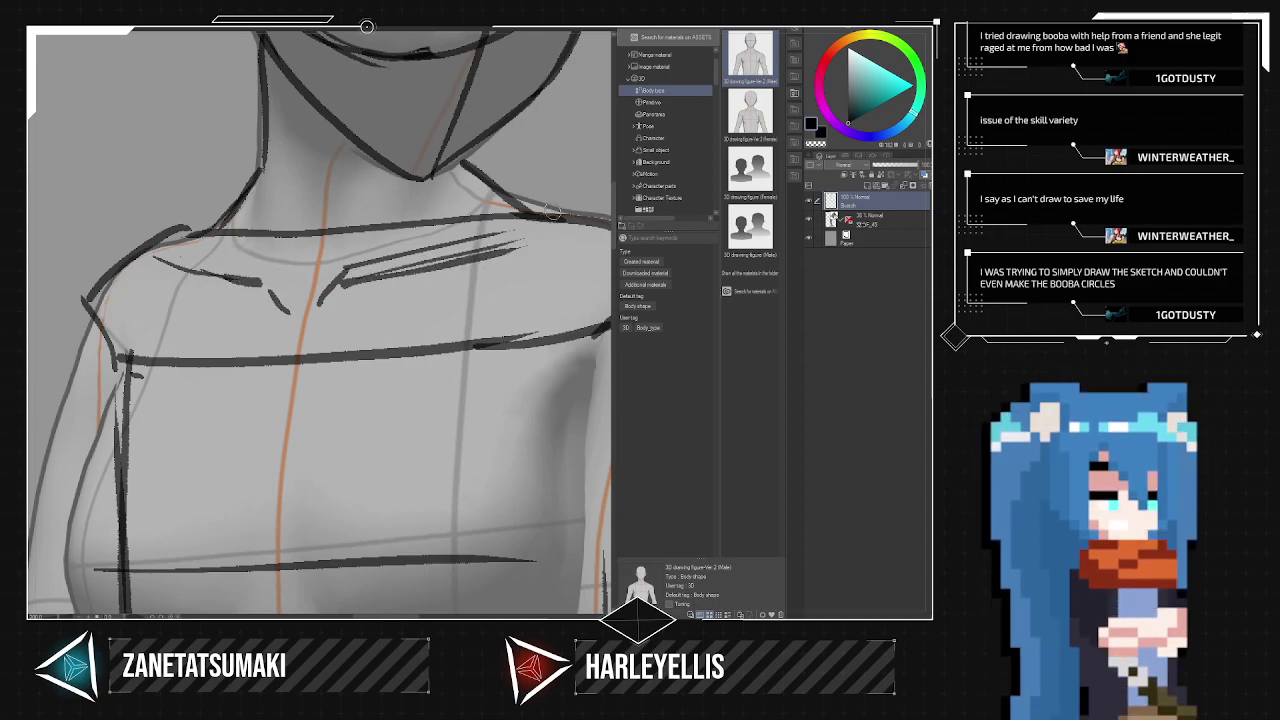
Erase the straight shoulder line across the neck's base and the doubled collarbone stroke, and draw a curved neckline there.
mouse_move(350, 291)
left_mouse_down()
mouse_move(396, 286)
mouse_move(446, 235)
left_mouse_up()
key("ctrl+z")
key("e")
mouse_move(346, 266)
left_mouse_down()
mouse_move(528, 233)
mouse_move(225, 248)
mouse_move(490, 232)
mouse_move(226, 224)
mouse_move(412, 246)
mouse_move(474, 201)
left_mouse_up()
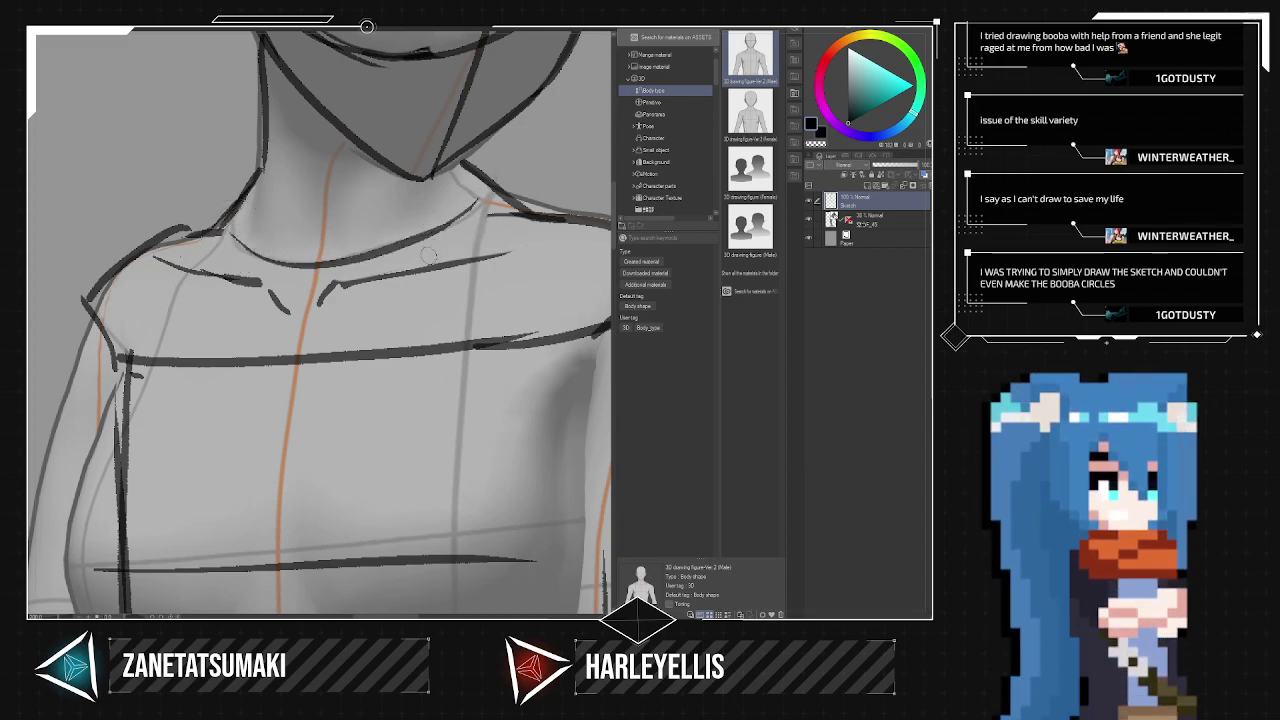
Try to mark the shoulder joint above the front hand's arm with a large circle, and undo the strokes.
scroll(428, 256, "down", 3)
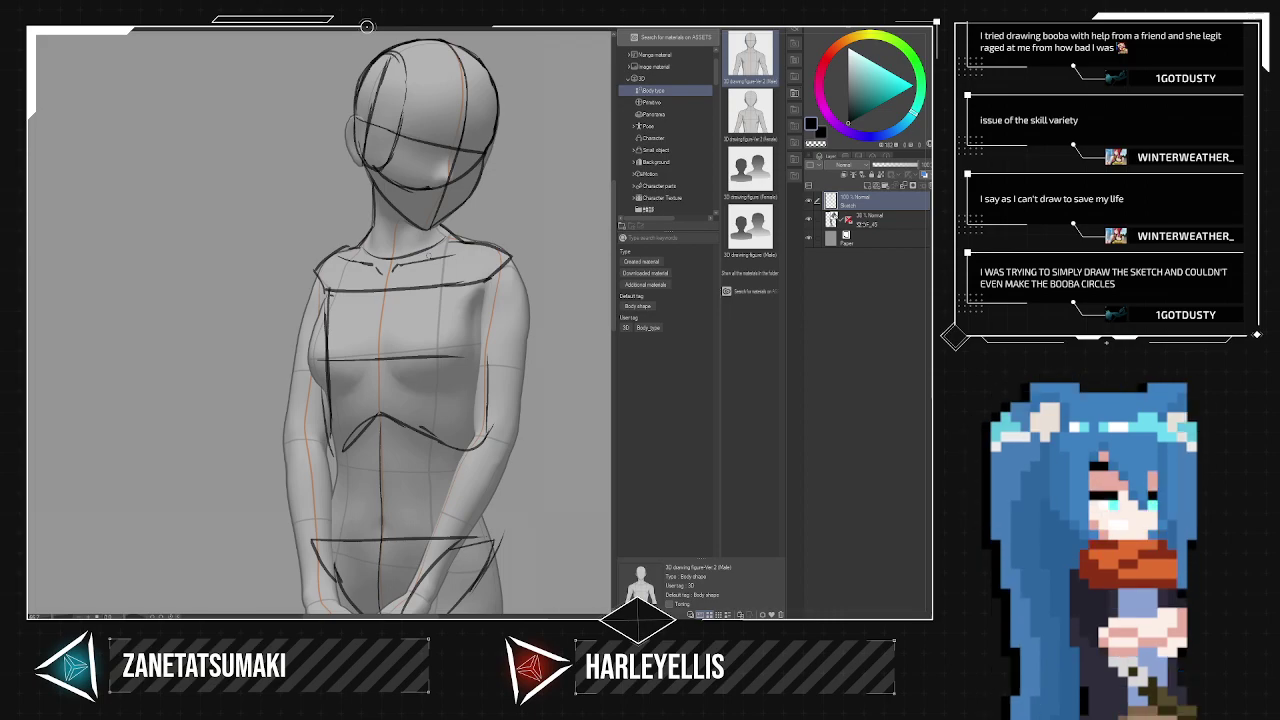
scroll(474, 346, "up", 5)
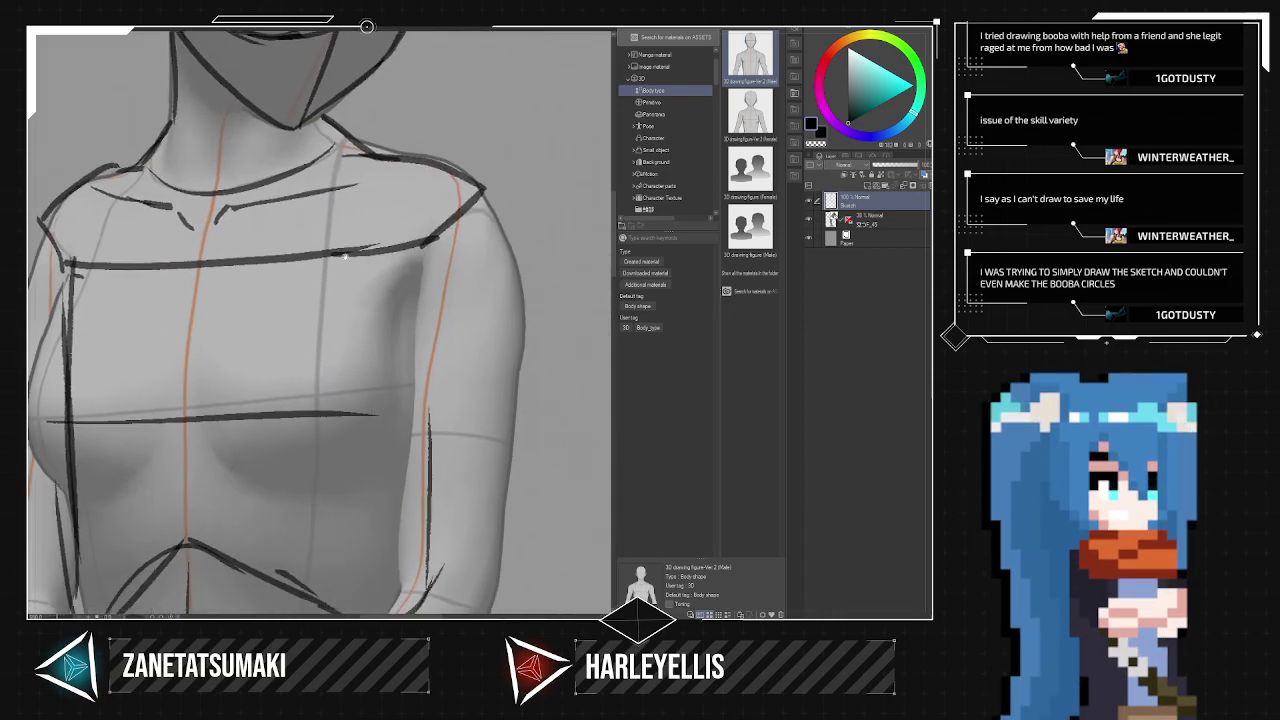
mouse_move(408, 252)
left_mouse_down()
mouse_move(495, 206)
mouse_move(494, 221)
left_mouse_up()
key("ctrl+z")
mouse_move(409, 253)
left_mouse_down()
mouse_move(447, 152)
mouse_move(494, 193)
mouse_move(412, 276)
mouse_move(501, 219)
left_mouse_up()
mouse_move(492, 176)
left_mouse_down()
mouse_move(466, 282)
mouse_move(387, 190)
mouse_move(430, 155)
mouse_move(485, 169)
left_mouse_up()
mouse_move(441, 283)
left_mouse_down()
mouse_move(487, 255)
mouse_move(456, 159)
mouse_move(489, 195)
left_mouse_up()
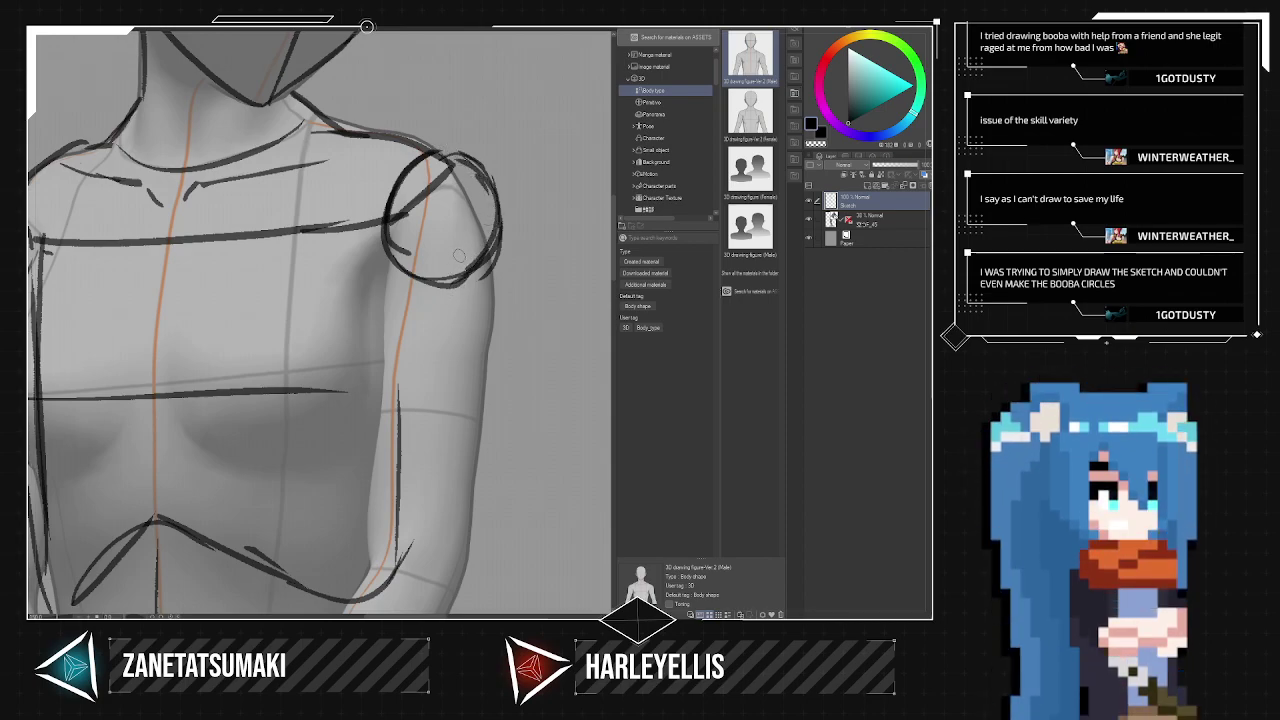
key("ctrl+z")
key("ctrl+z")
key("ctrl+z")
key("ctrl+z")
key("ctrl+z")
key("ctrl+z")
key("ctrl+z")
key("ctrl+z")
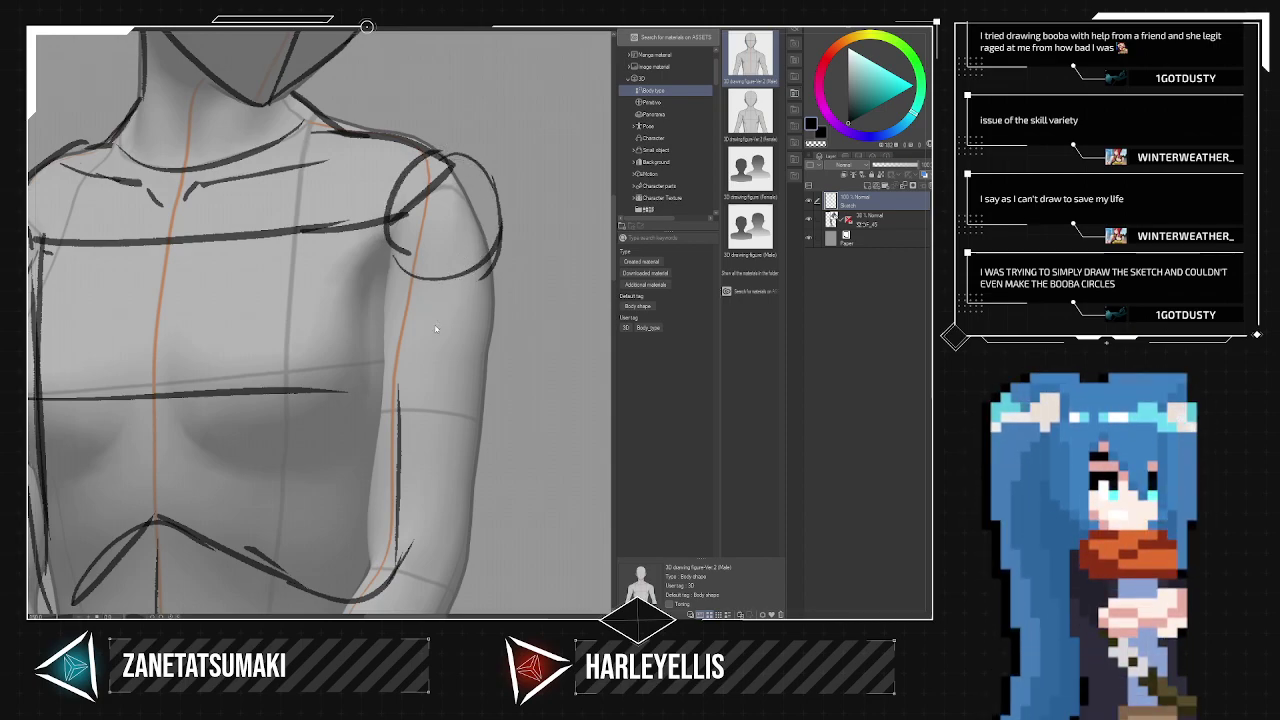
Draw a smaller circle at the shoulder joint and an upper-arm line from it down to a circle at the elbow.
mouse_move(401, 256)
left_mouse_down()
mouse_move(468, 178)
mouse_move(476, 260)
mouse_move(478, 229)
mouse_move(461, 262)
mouse_move(409, 177)
mouse_move(449, 268)
mouse_move(424, 584)
left_mouse_up()
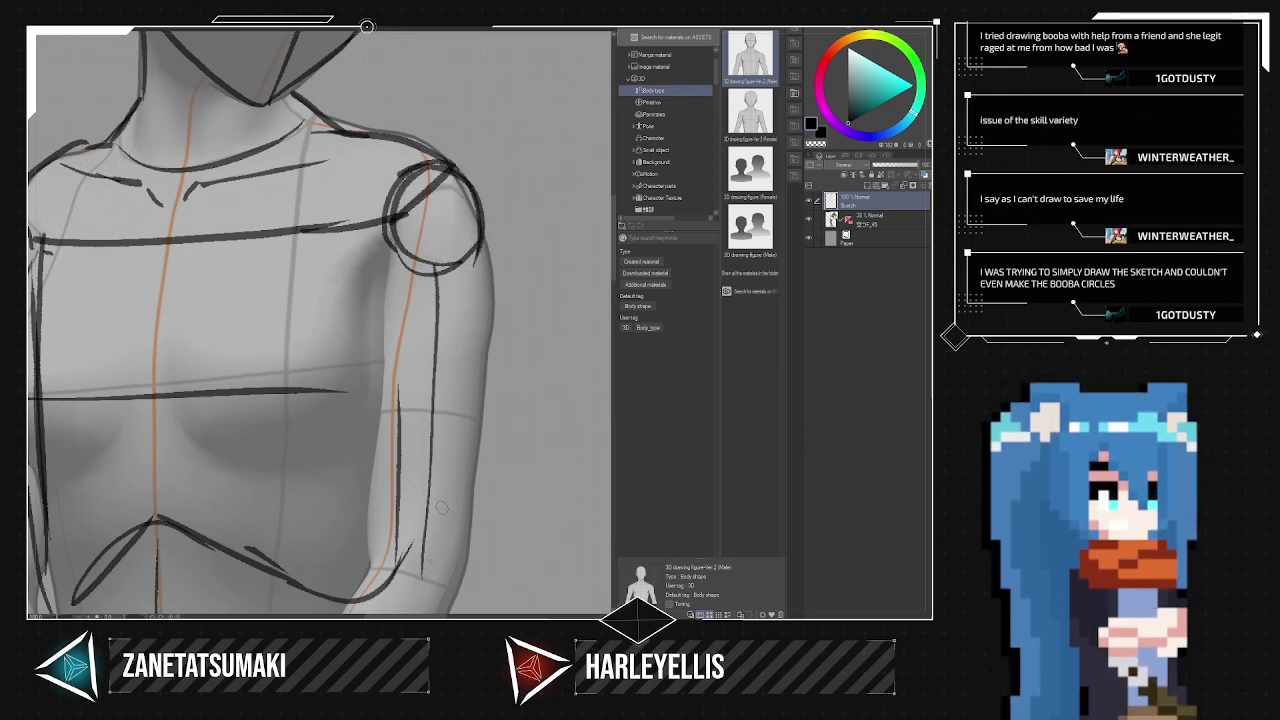
scroll(464, 427, "down", 1)
left_click_drag(462, 350, 486, 283)
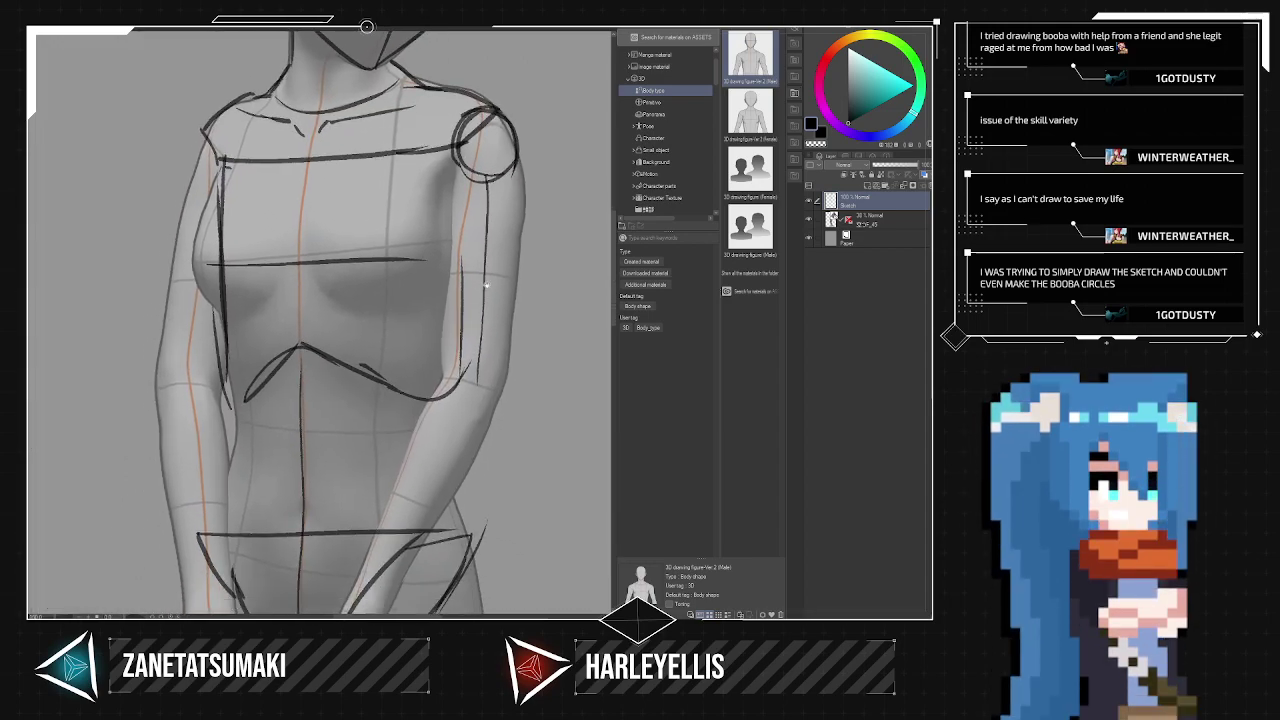
left_click_drag(461, 395, 507, 372)
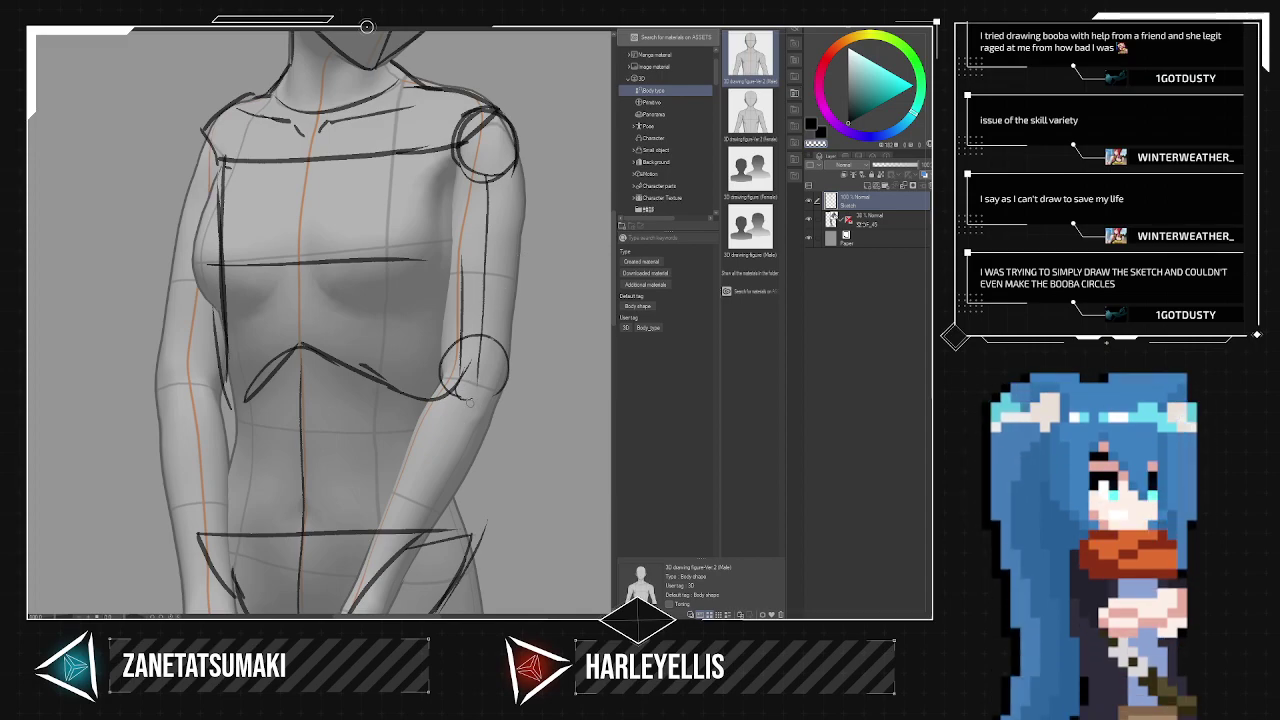
Draw a small circle at the front hand's wrist and a forearm line connecting it to the elbow circle.
left_click_drag(465, 408, 509, 283)
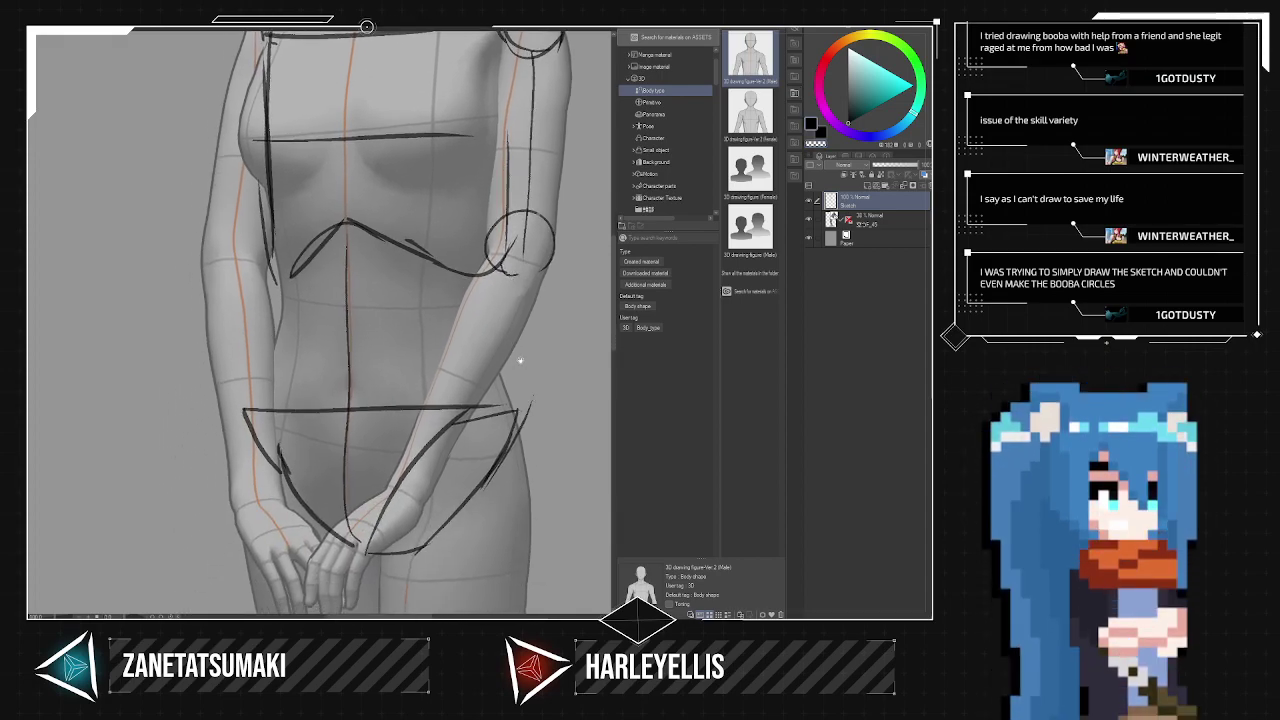
mouse_move(397, 513)
left_mouse_down()
mouse_move(403, 477)
mouse_move(402, 513)
mouse_move(518, 270)
mouse_move(417, 522)
left_mouse_up()
left_click_drag(410, 452, 470, 333)
scroll(476, 471, "down", 1)
key("ctrl+z")
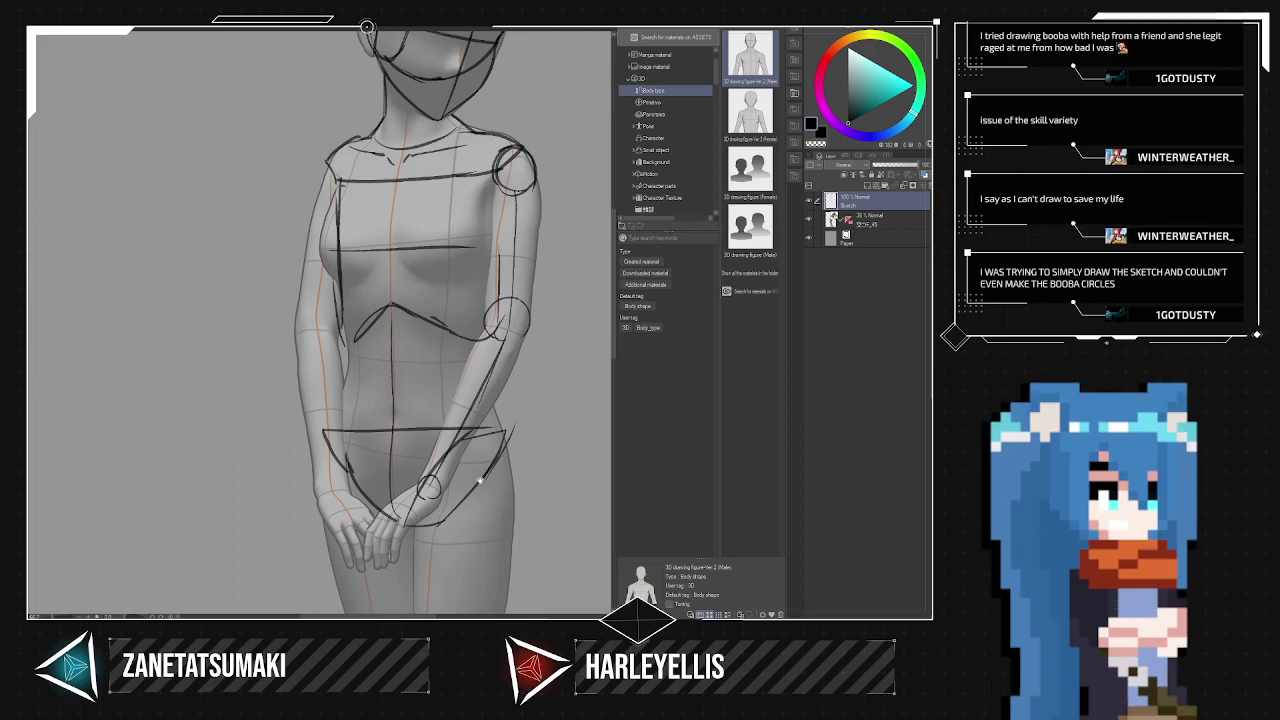
Block in the front hand with a boxy back from wrist to knuckles and a mitten shape around the fingers.
left_click_drag(482, 480, 503, 290)
scroll(468, 253, "up", 2)
left_click_drag(430, 424, 474, 342)
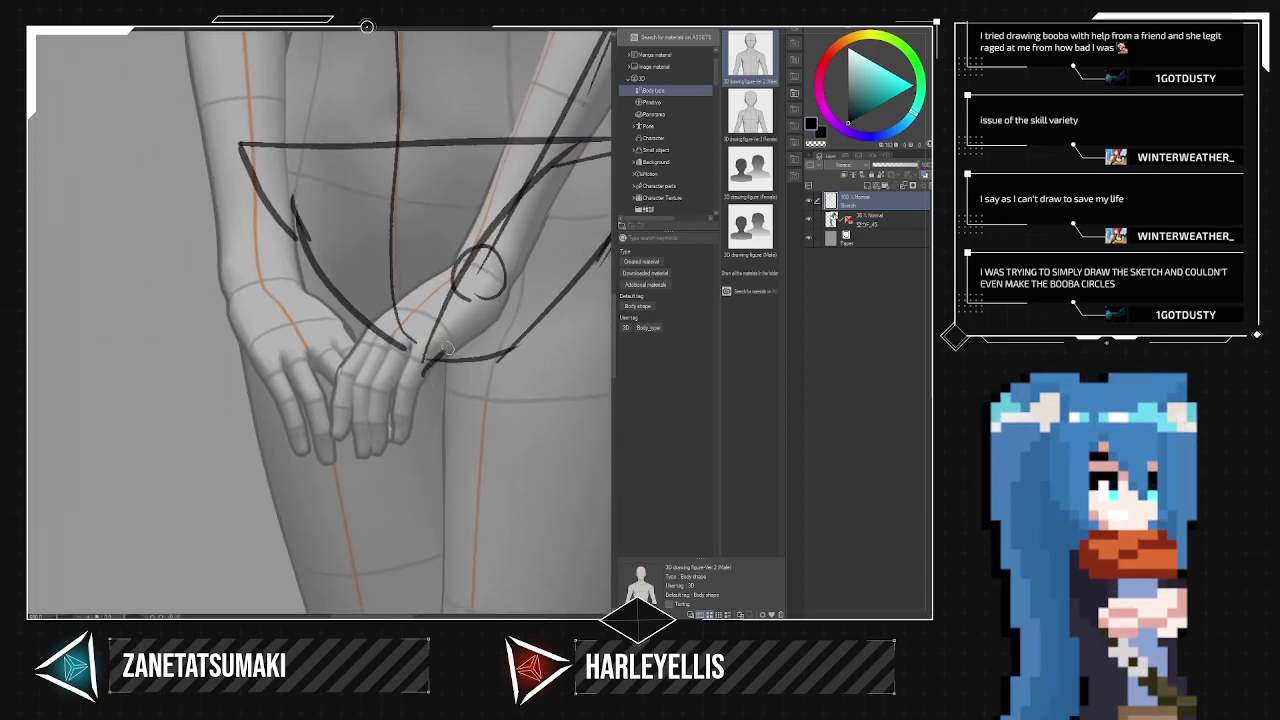
scroll(455, 362, "down", 3)
scroll(473, 366, "up", 6)
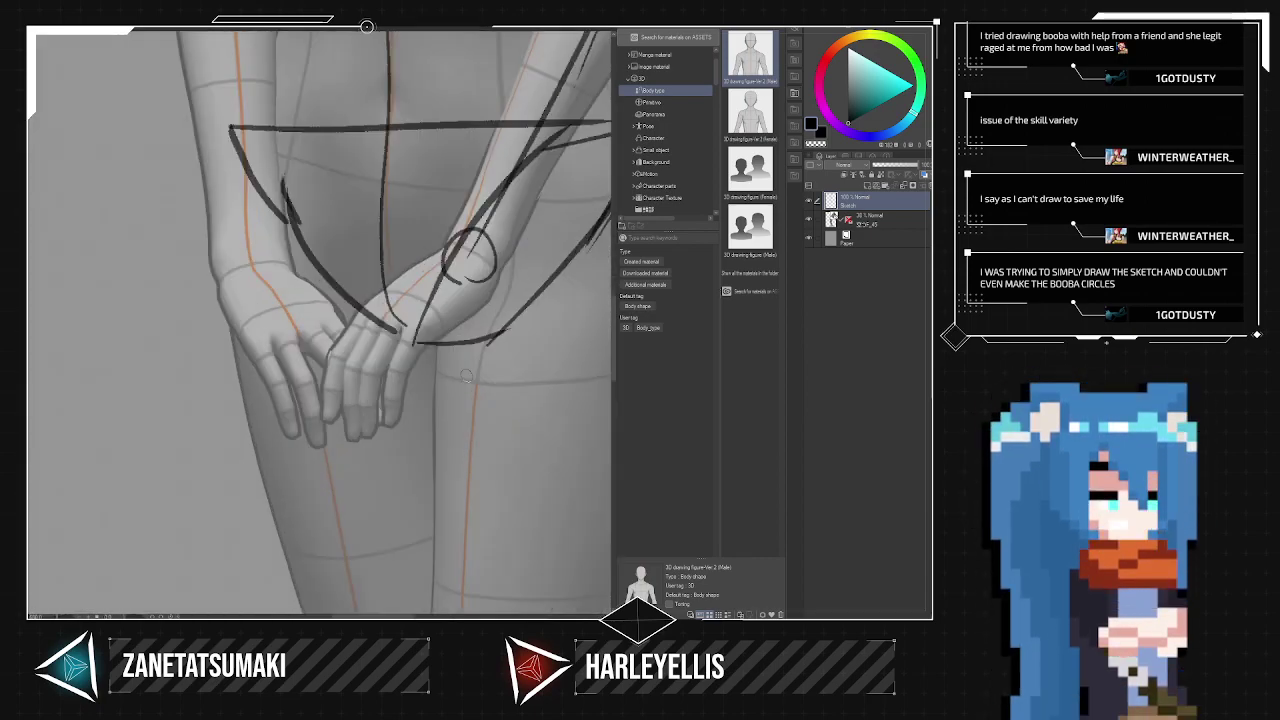
left_click_drag(399, 325, 494, 254)
left_click_drag(431, 295, 503, 246)
mouse_move(420, 342)
left_mouse_down()
mouse_move(514, 273)
mouse_move(488, 303)
mouse_move(514, 268)
mouse_move(507, 243)
mouse_move(518, 250)
mouse_move(448, 210)
mouse_move(461, 216)
mouse_move(323, 318)
mouse_move(415, 318)
mouse_move(366, 320)
mouse_move(365, 342)
mouse_move(310, 341)
mouse_move(333, 343)
mouse_move(320, 318)
mouse_move(288, 402)
mouse_move(294, 441)
mouse_move(366, 466)
mouse_move(339, 461)
mouse_move(391, 449)
mouse_move(412, 366)
left_mouse_up()
mouse_move(360, 458)
left_mouse_down()
mouse_move(372, 365)
mouse_move(390, 332)
left_mouse_up()
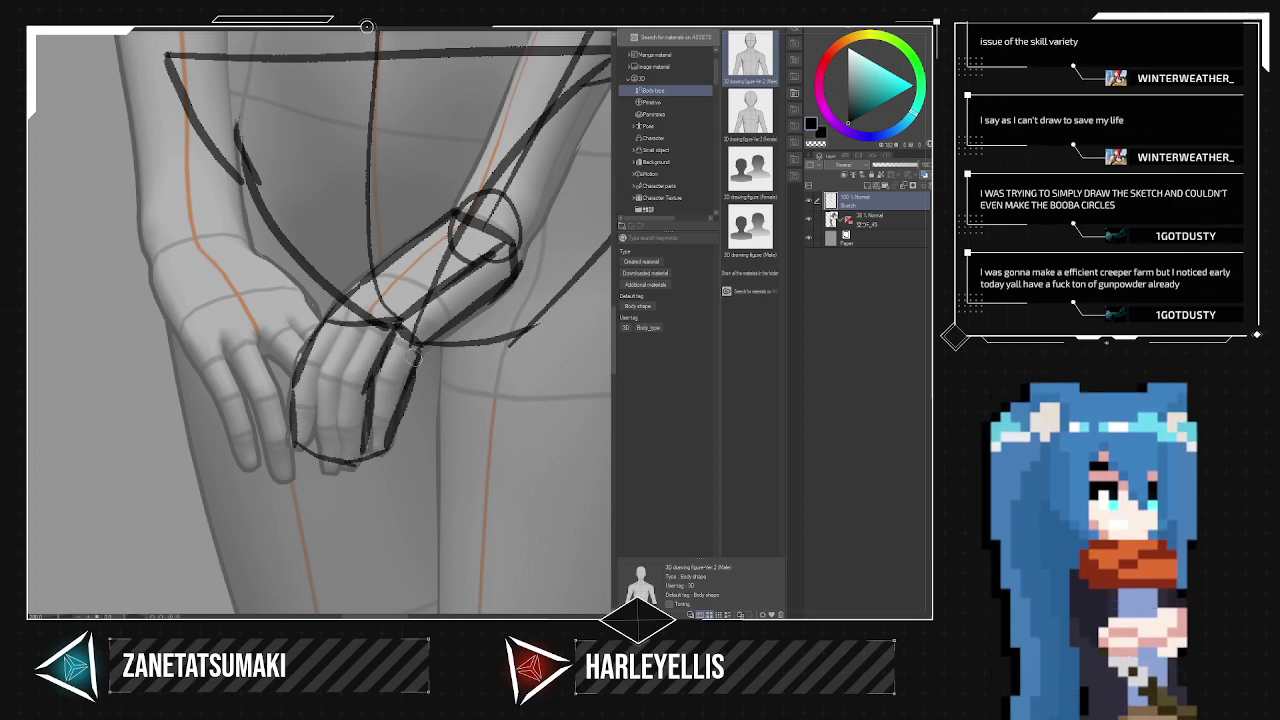
Erase the pelvis and wrist construction lines that cross the back of the front hand.
scroll(403, 415, "down", 5)
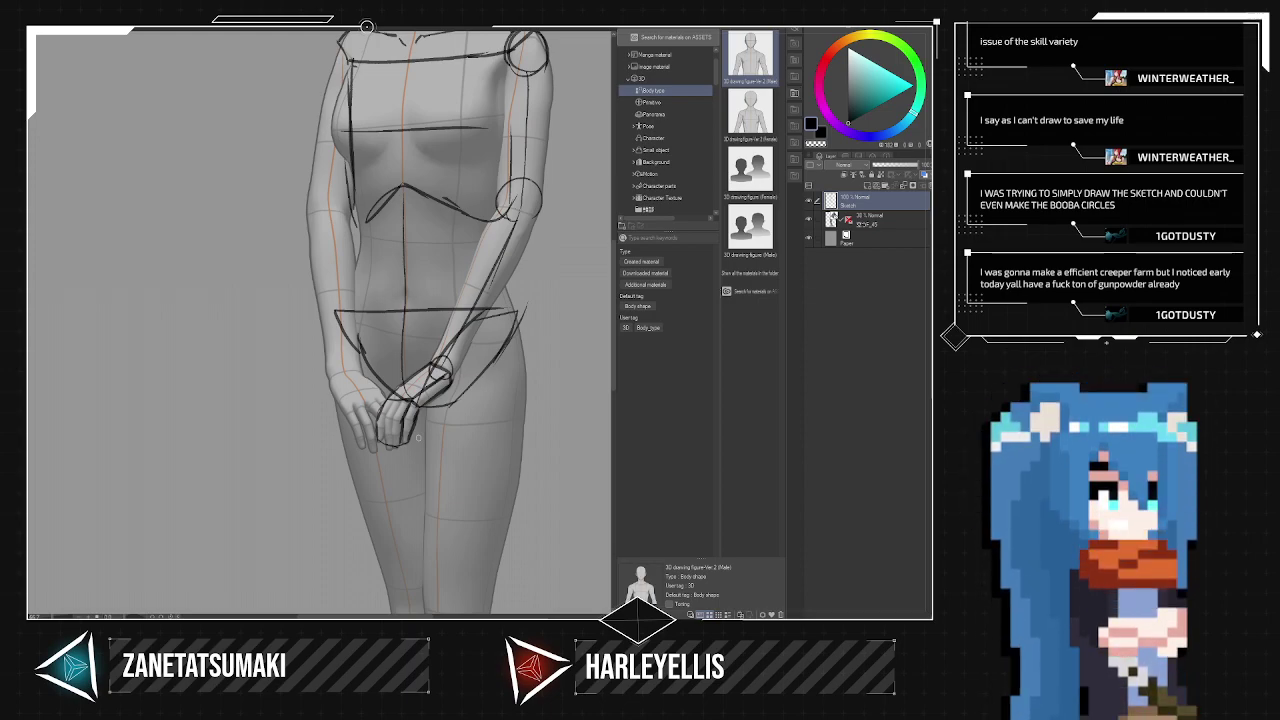
scroll(419, 441, "up", 3)
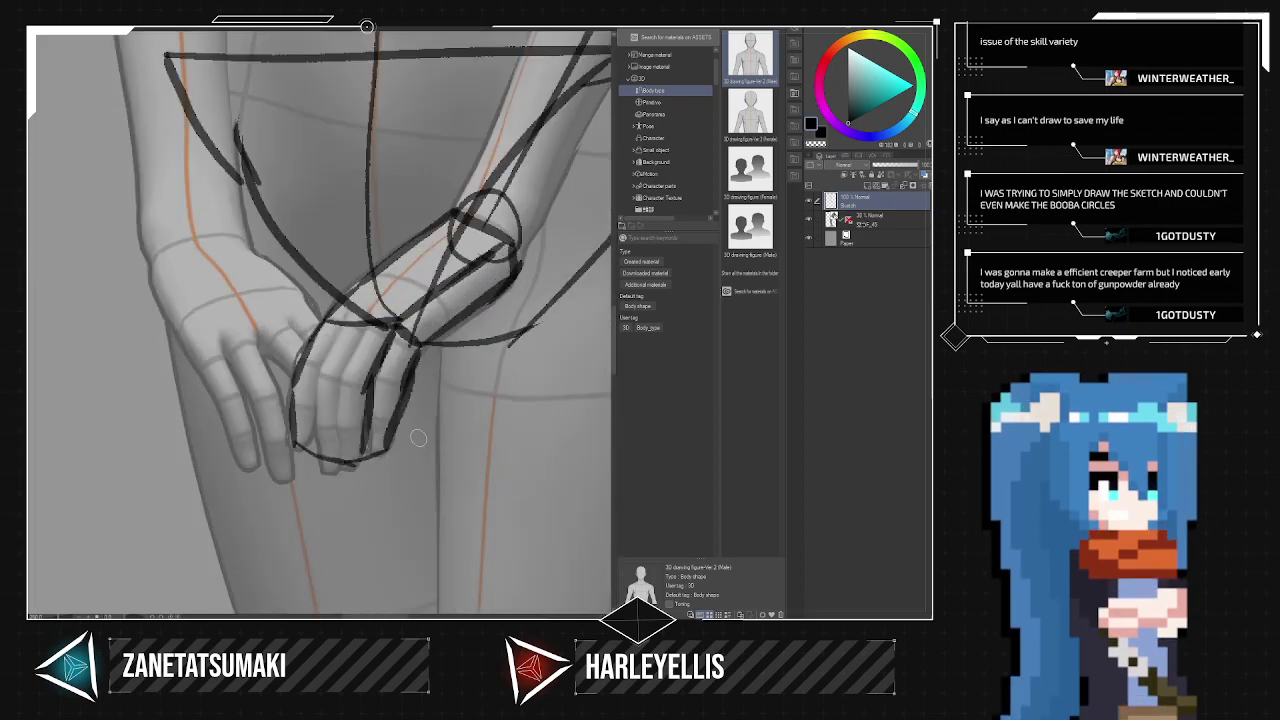
key("e")
left_click_drag(359, 297, 352, 308)
mouse_move(406, 277)
left_mouse_down()
mouse_move(382, 304)
mouse_move(456, 246)
left_mouse_up()
left_click_drag(428, 338, 443, 304)
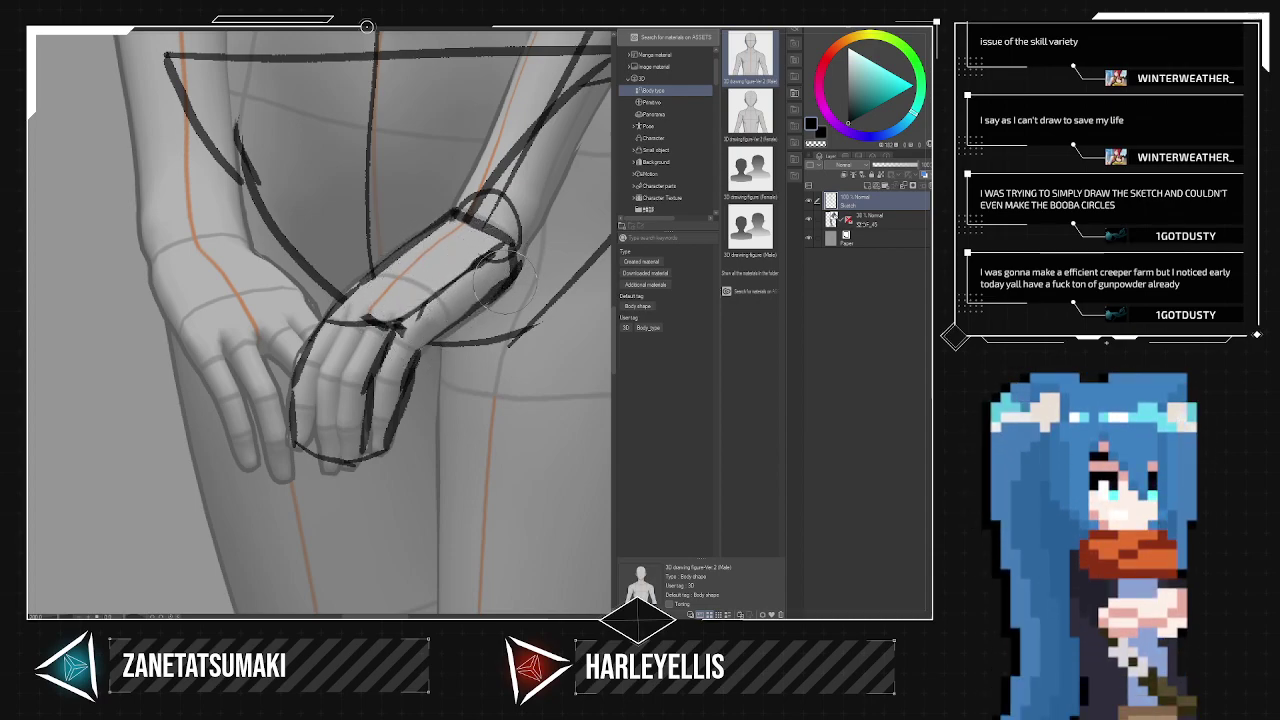
Erase the hip and pelvis lines that overlap the forearm above the front hand.
scroll(497, 283, "down", 5)
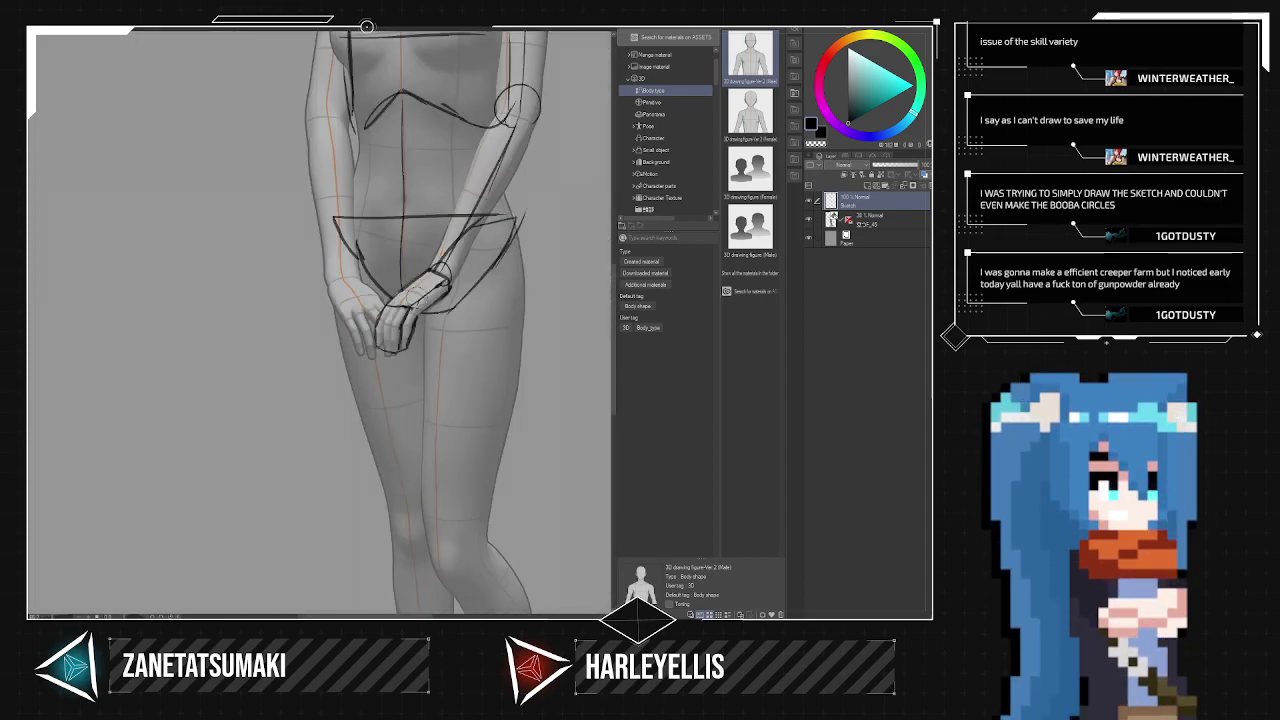
scroll(495, 302, "up", 4)
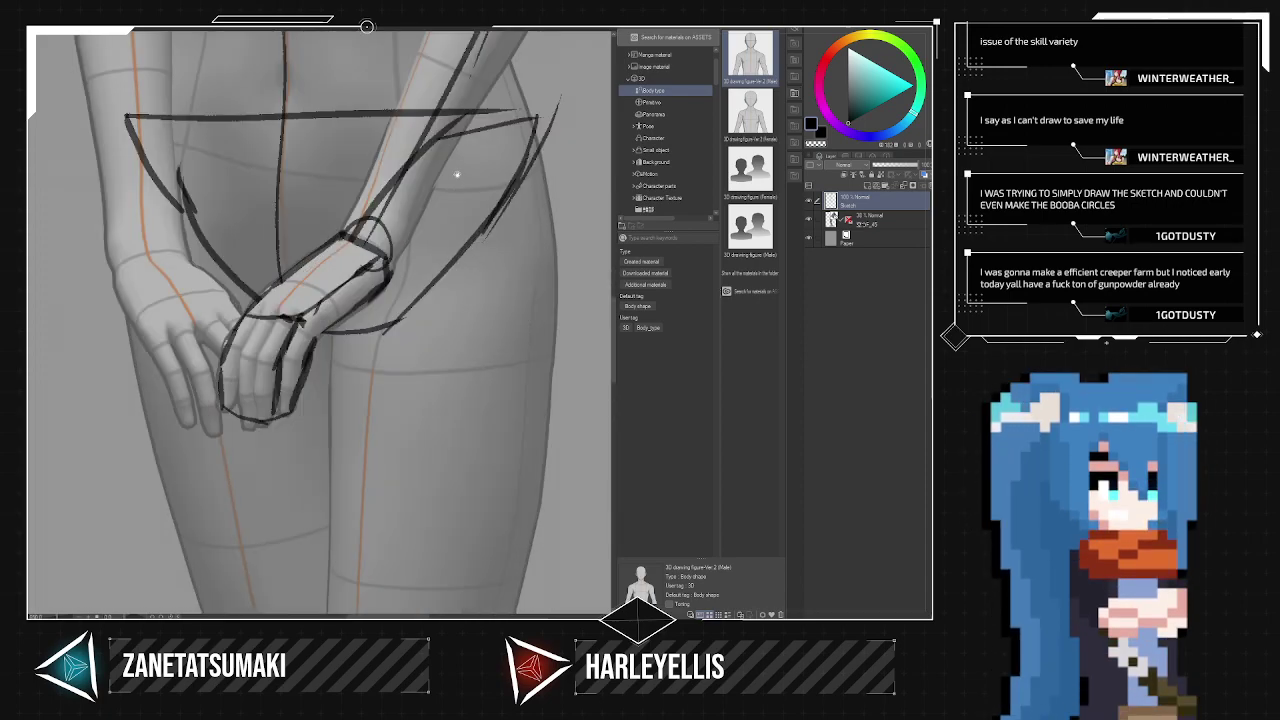
mouse_move(457, 130)
left_mouse_down()
mouse_move(461, 100)
mouse_move(437, 118)
mouse_move(412, 98)
mouse_move(364, 212)
mouse_move(366, 245)
mouse_move(418, 105)
mouse_move(412, 189)
mouse_move(482, 57)
mouse_move(450, 150)
left_mouse_up()
left_click_drag(465, 236, 420, 406)
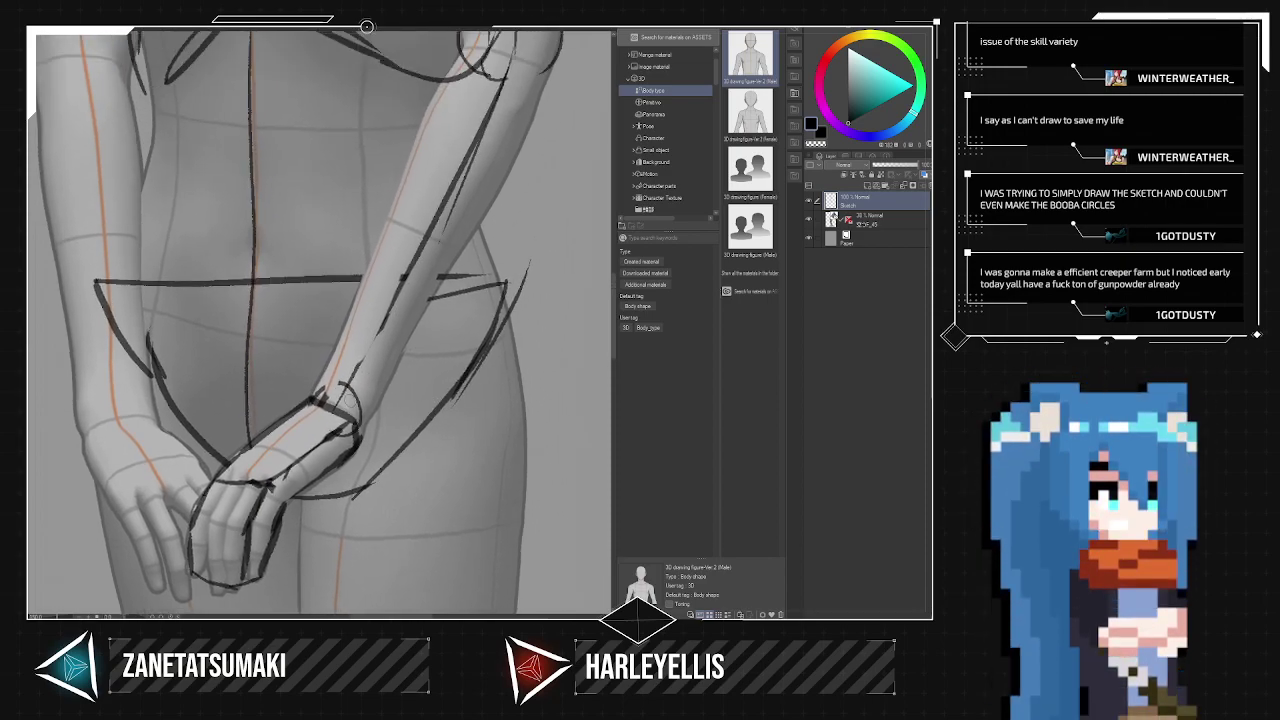
Redraw the erased stretch of the forearm line from the front hand's wrist up toward the elbow.
left_click_drag(335, 410, 422, 220)
key("ctrl+z")
left_click_drag(337, 408, 430, 226)
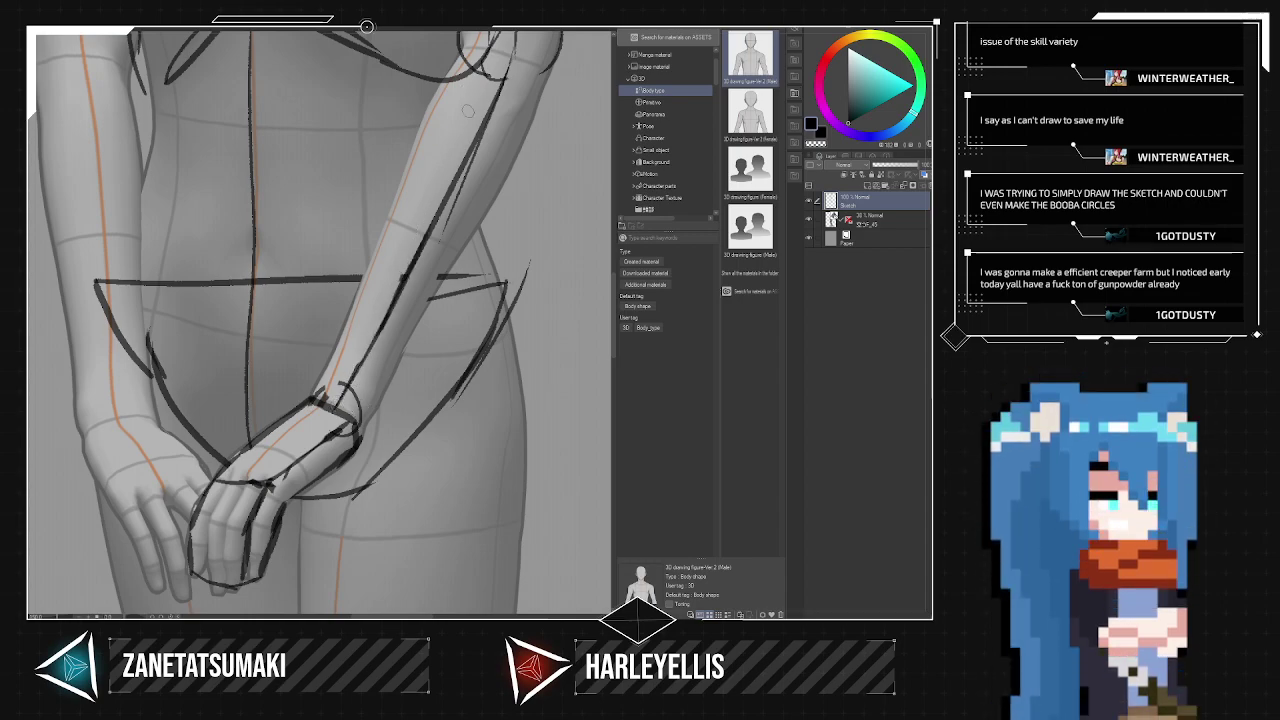
scroll(468, 107, "down", 5)
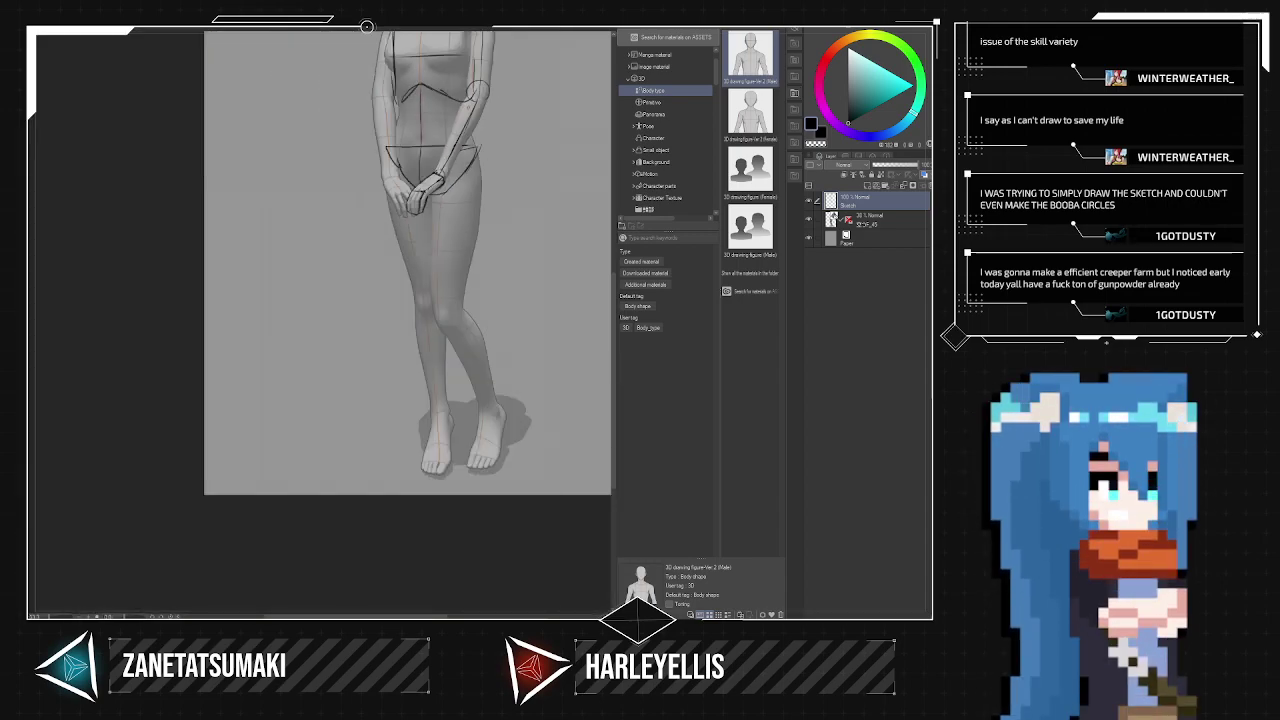
Erase the upper corner of the pelvis outline where it overlaps the viewer's-left forearm.
scroll(412, 40, "up", 5)
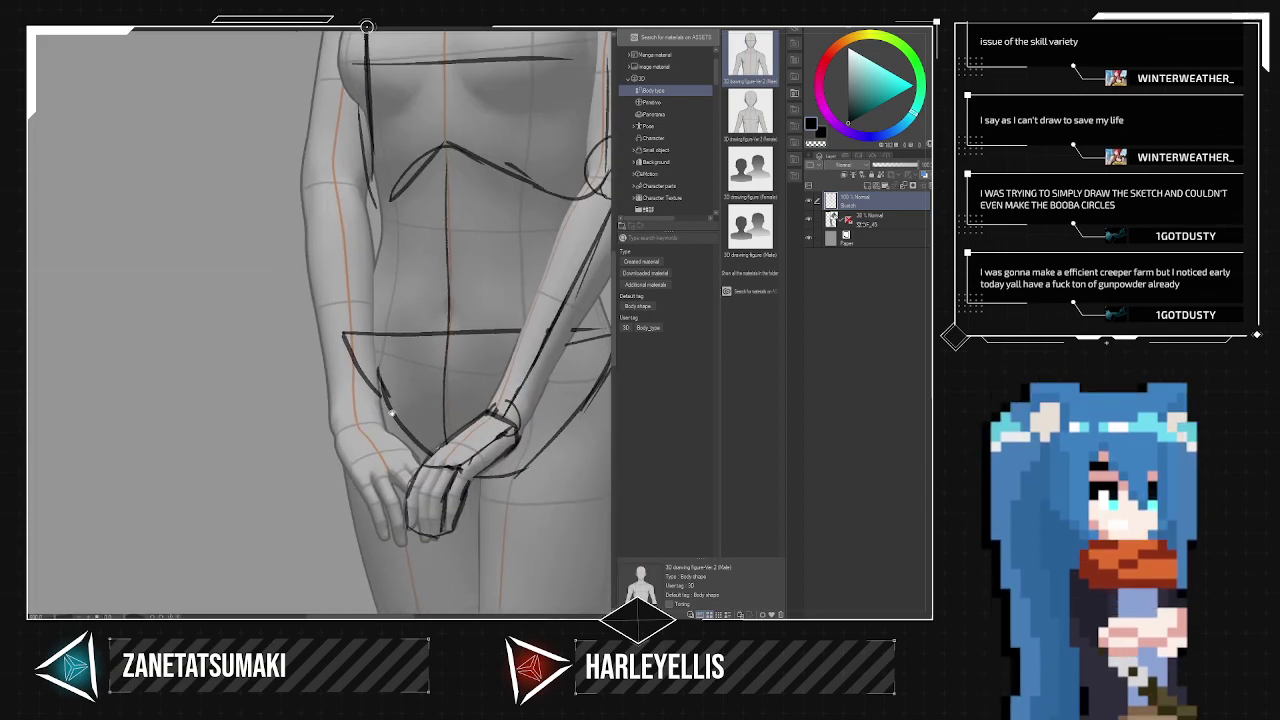
left_click_drag(364, 400, 361, 348)
mouse_move(361, 348)
left_mouse_down()
mouse_move(369, 403)
mouse_move(372, 338)
mouse_move(362, 390)
mouse_move(348, 319)
left_mouse_up()
scroll(381, 233, "down", 4)
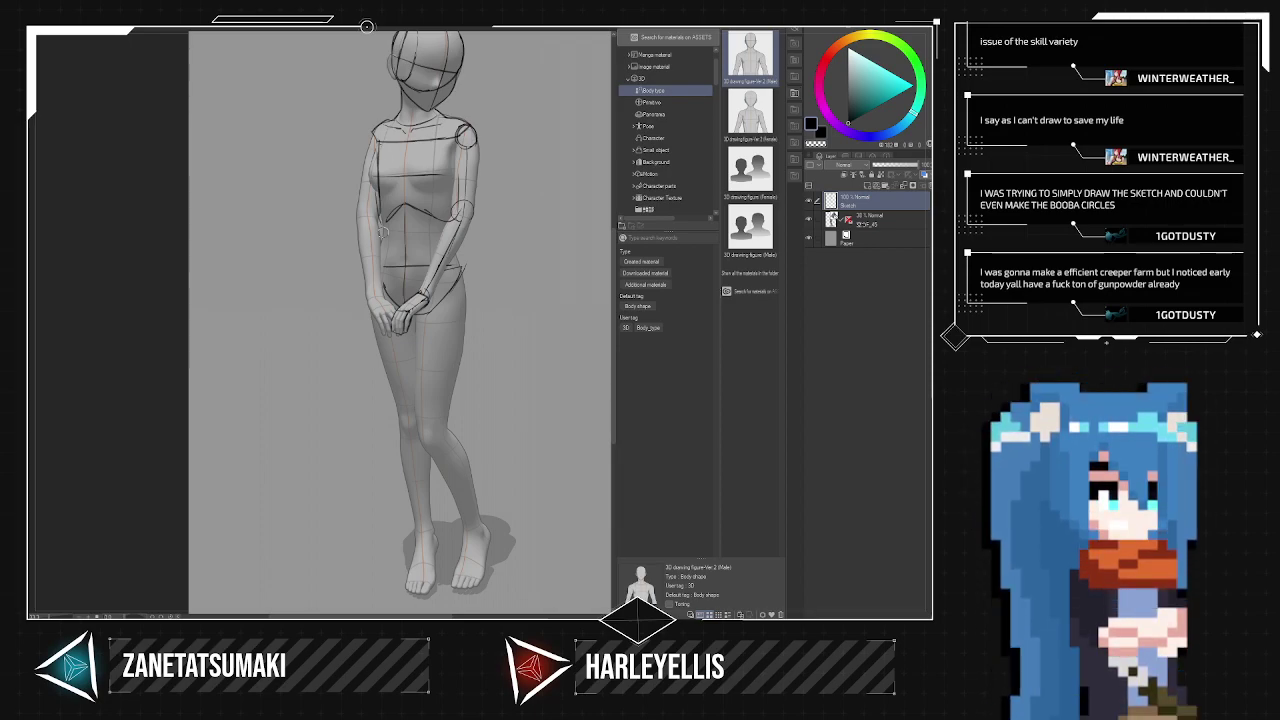
scroll(495, 345, "down", 2)
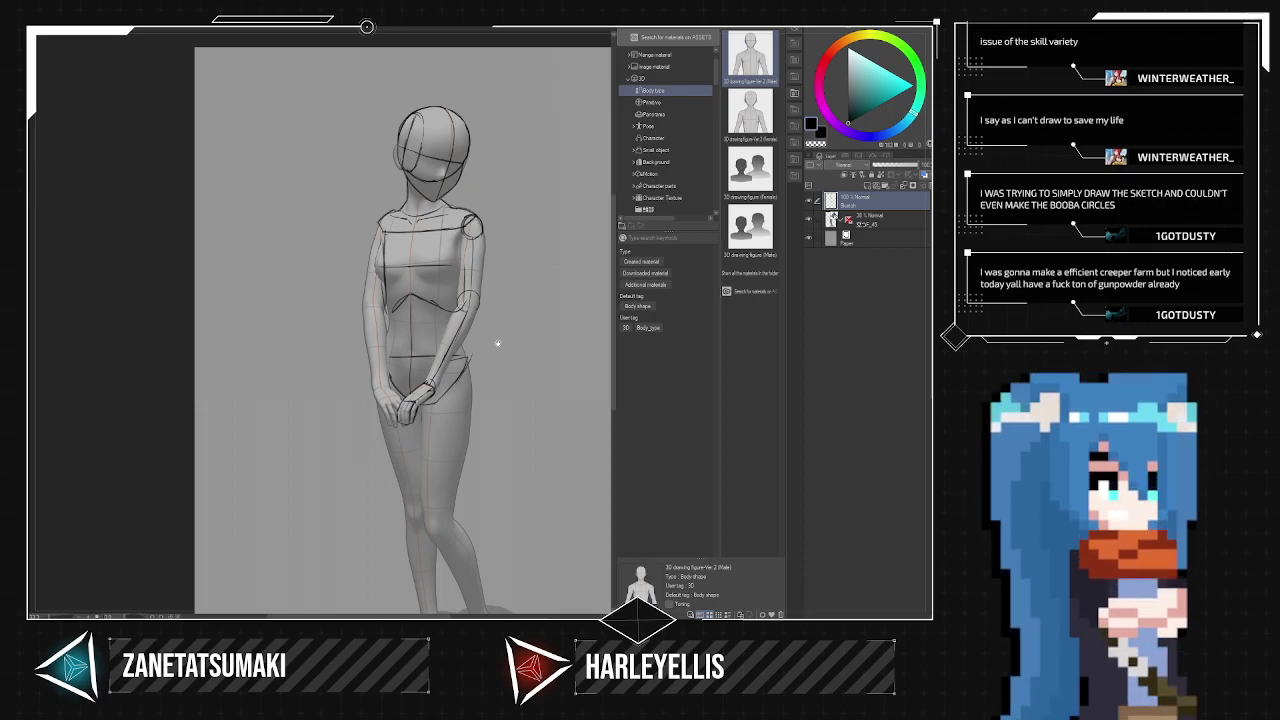
Outline the outer edge of the viewer's-left upper arm, continuing up over the shoulder.
scroll(497, 343, "up", 6)
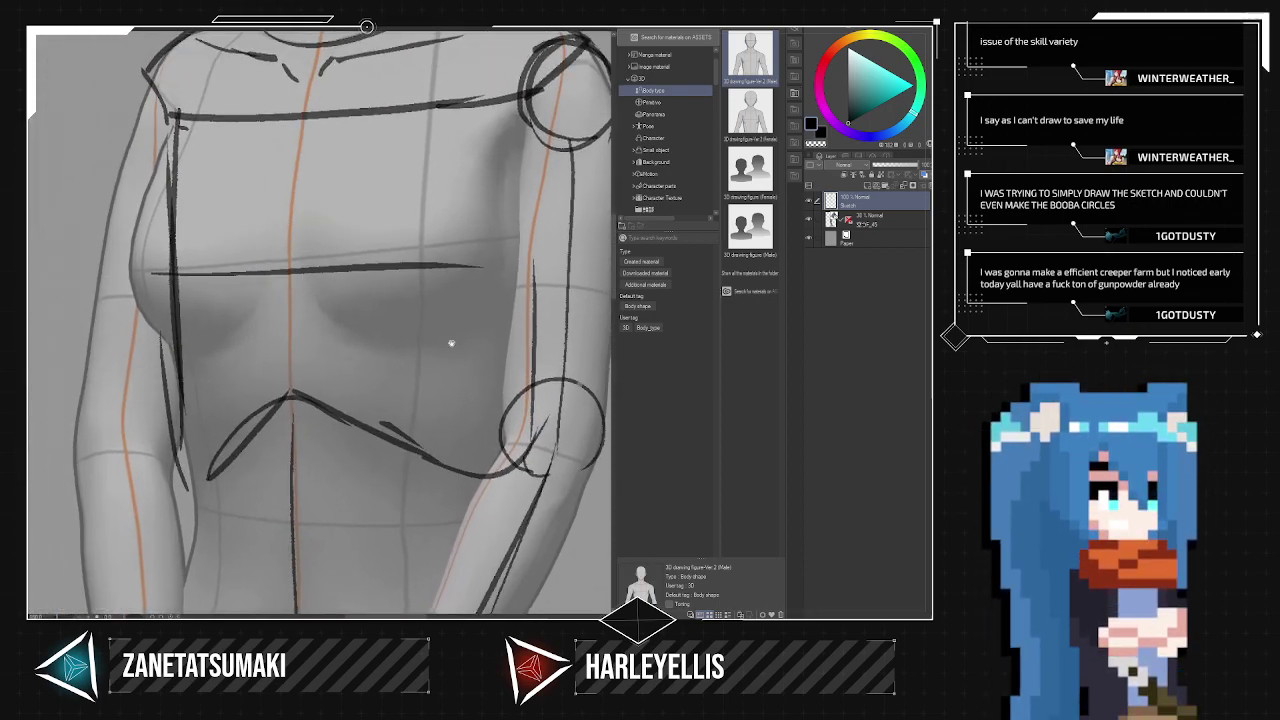
left_click_drag(423, 325, 472, 491)
left_click_drag(379, 396, 350, 403)
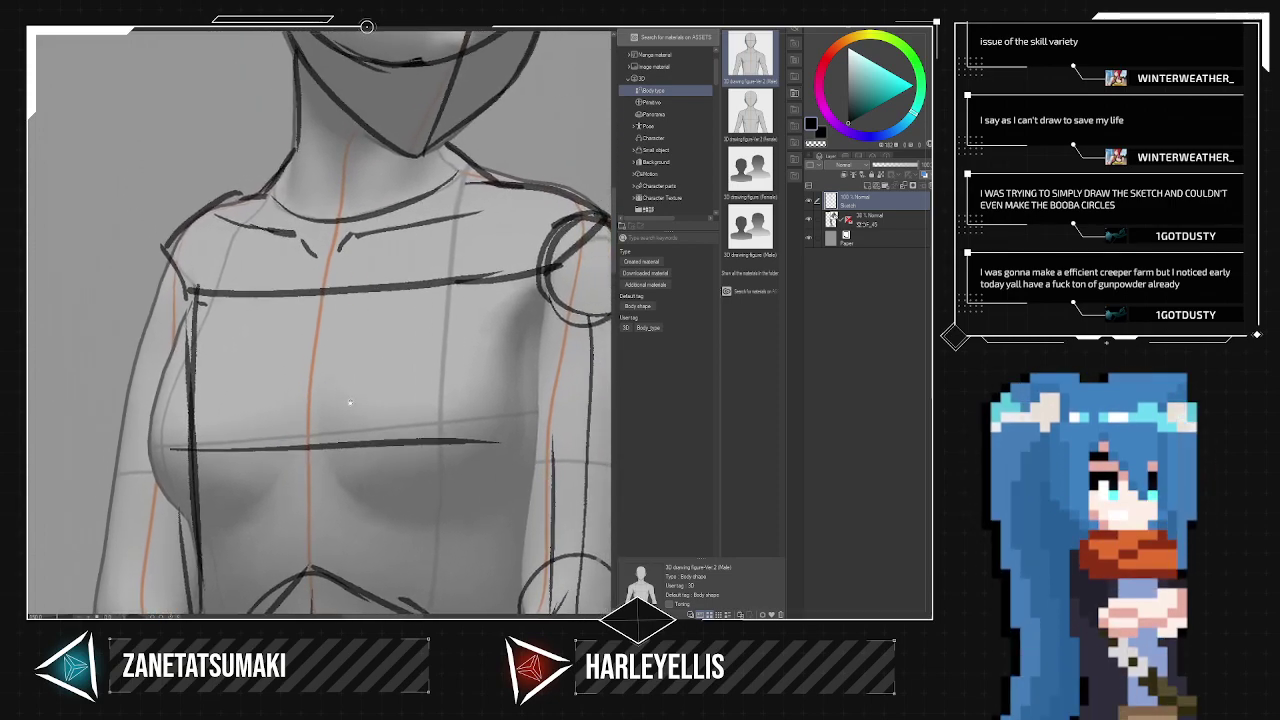
left_click_drag(107, 530, 146, 342)
left_click_drag(114, 478, 157, 282)
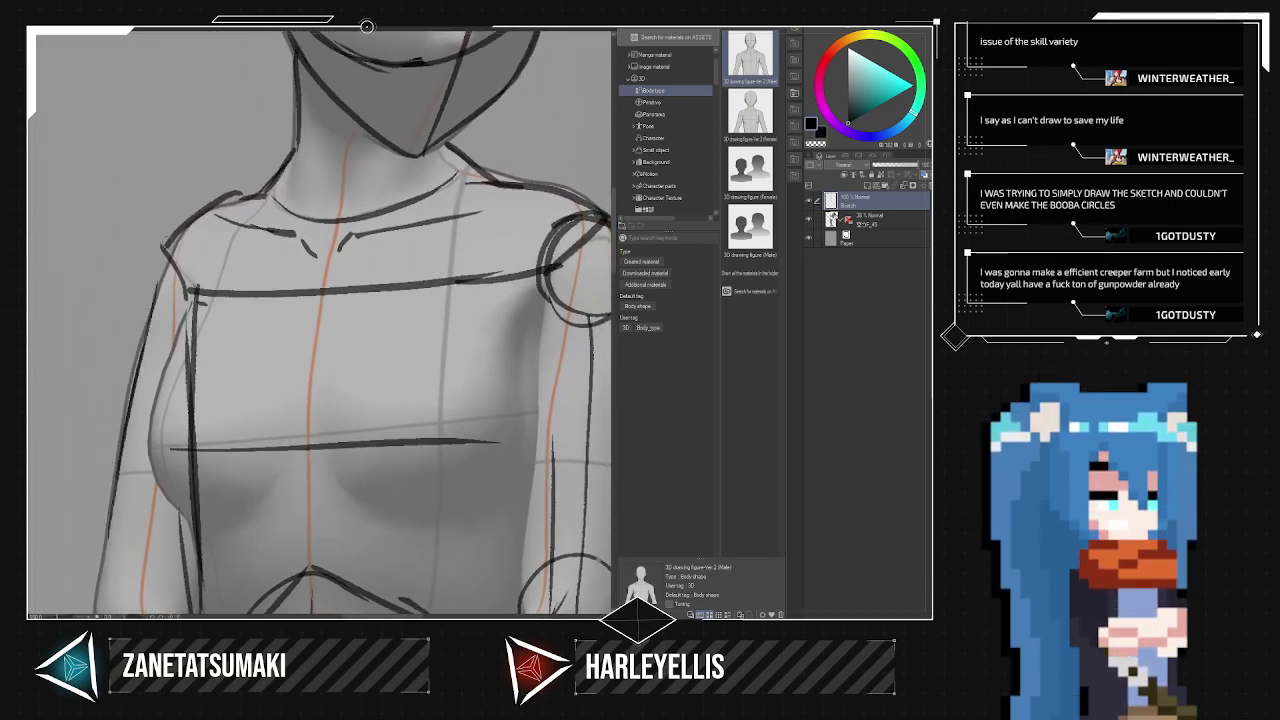
left_click_drag(143, 334, 180, 243)
mouse_move(163, 272)
left_mouse_down()
mouse_move(186, 226)
mouse_move(258, 196)
left_mouse_up()
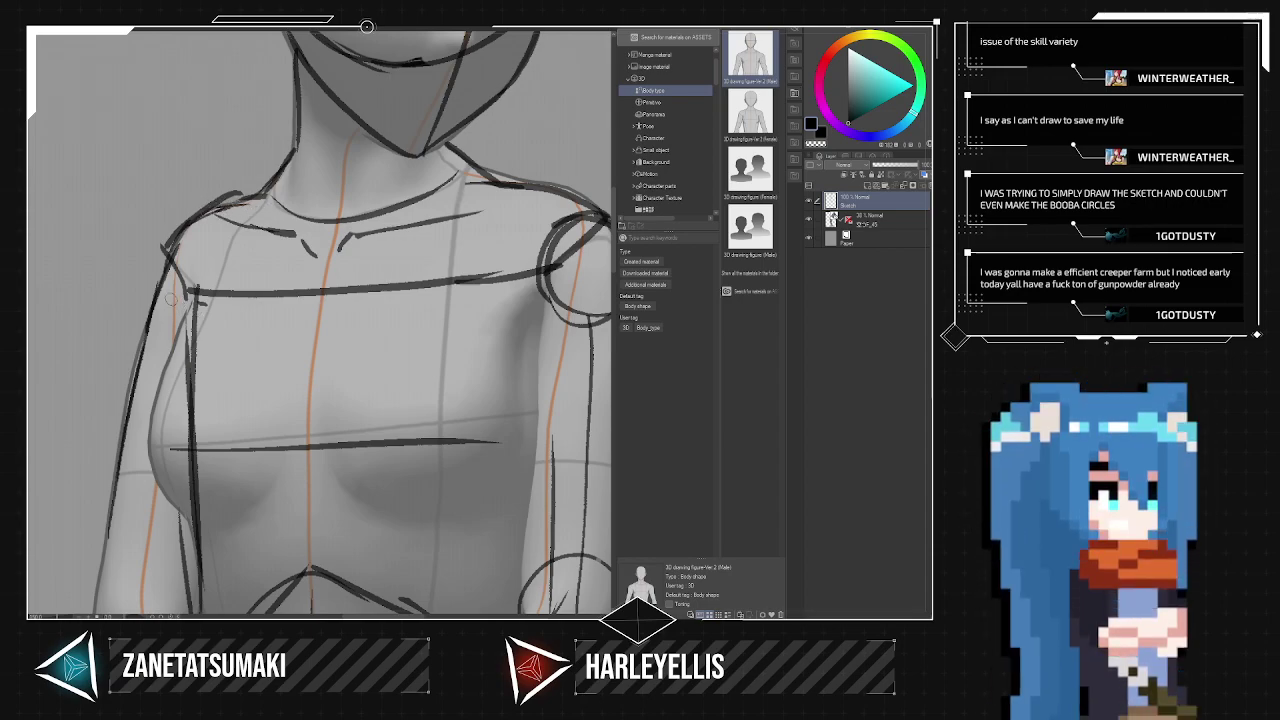
Clean up the viewer's-left shoulder contour and erase the construction curve at the base of the neck.
key("e")
mouse_move(149, 240)
left_mouse_down()
mouse_move(219, 184)
mouse_move(236, 192)
mouse_move(207, 194)
mouse_move(206, 207)
left_mouse_up()
key("p")
mouse_move(166, 270)
left_mouse_down()
mouse_move(190, 213)
mouse_move(250, 198)
mouse_move(296, 135)
mouse_move(265, 254)
mouse_move(288, 269)
mouse_move(300, 230)
mouse_move(278, 202)
mouse_move(394, 205)
mouse_move(328, 213)
mouse_move(446, 178)
mouse_move(332, 205)
mouse_move(497, 192)
mouse_move(470, 172)
mouse_move(529, 181)
left_mouse_up()
key("e")
key("p")
Outline the viewer's-right shoulder from the neck slope over the shoulder ball and down the outer upper arm.
mouse_move(454, 151)
left_mouse_down()
mouse_move(564, 196)
mouse_move(592, 248)
mouse_move(398, 246)
left_mouse_up()
left_click_drag(455, 178, 514, 308)
left_click_drag(507, 411, 505, 326)
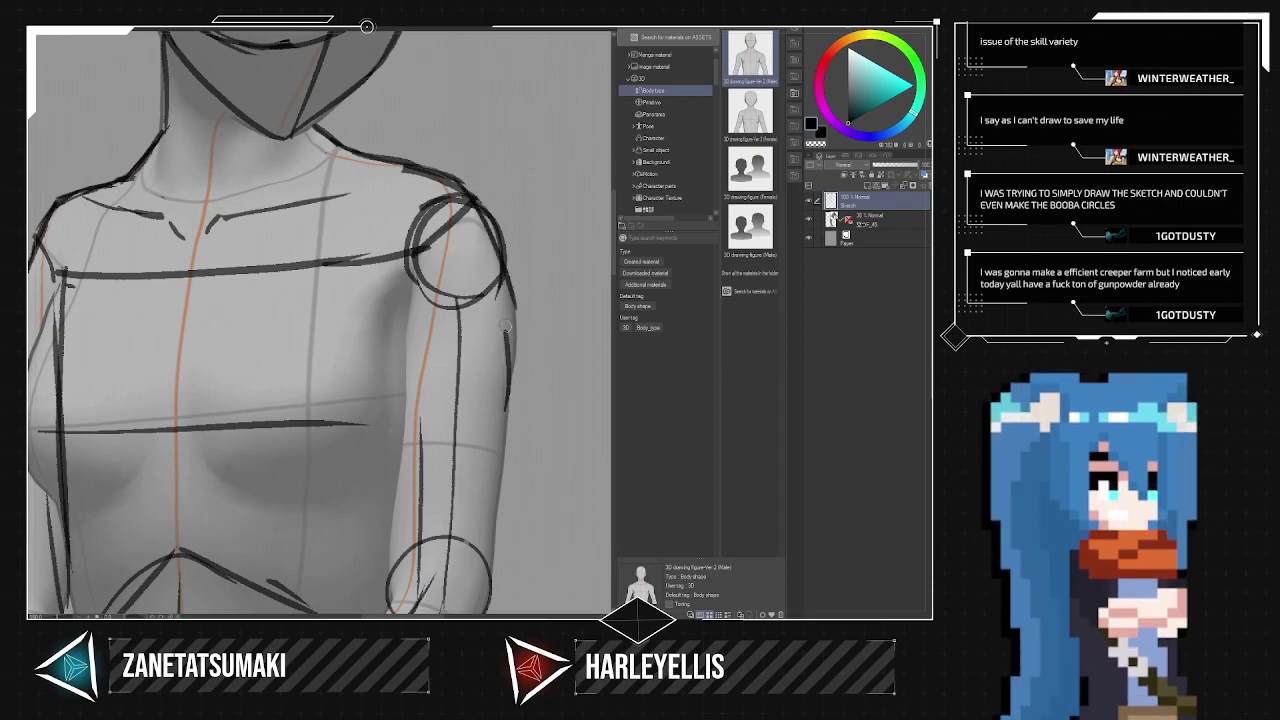
scroll(505, 325, "down", 2)
left_click_drag(478, 242, 518, 348)
left_click_drag(516, 290, 510, 382)
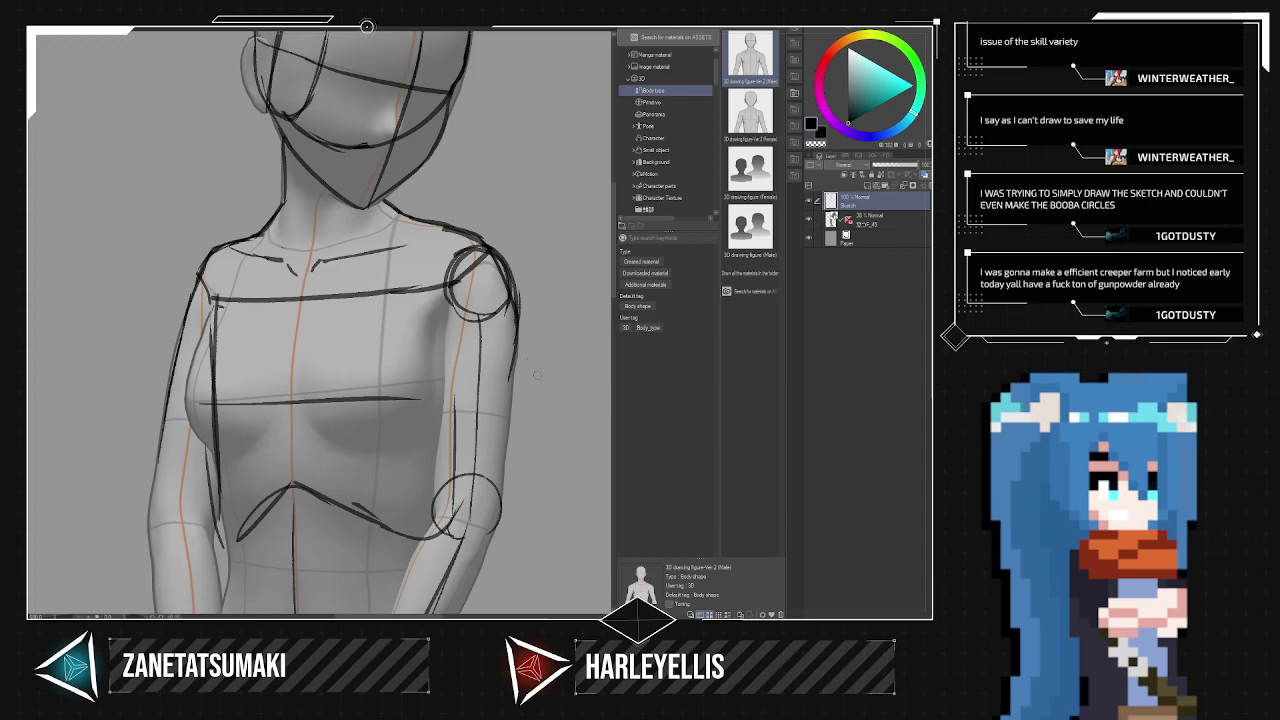
Erase part of the viewer's-right shoulder circle and draw the armpit crease between chest and upper arm.
scroll(503, 370, "up", 2)
left_click_drag(450, 287, 445, 355)
mouse_move(414, 270)
left_mouse_down()
mouse_move(409, 362)
mouse_move(446, 348)
left_mouse_up()
mouse_move(397, 427)
left_mouse_down()
mouse_move(403, 490)
mouse_move(401, 332)
mouse_move(374, 385)
left_mouse_up()
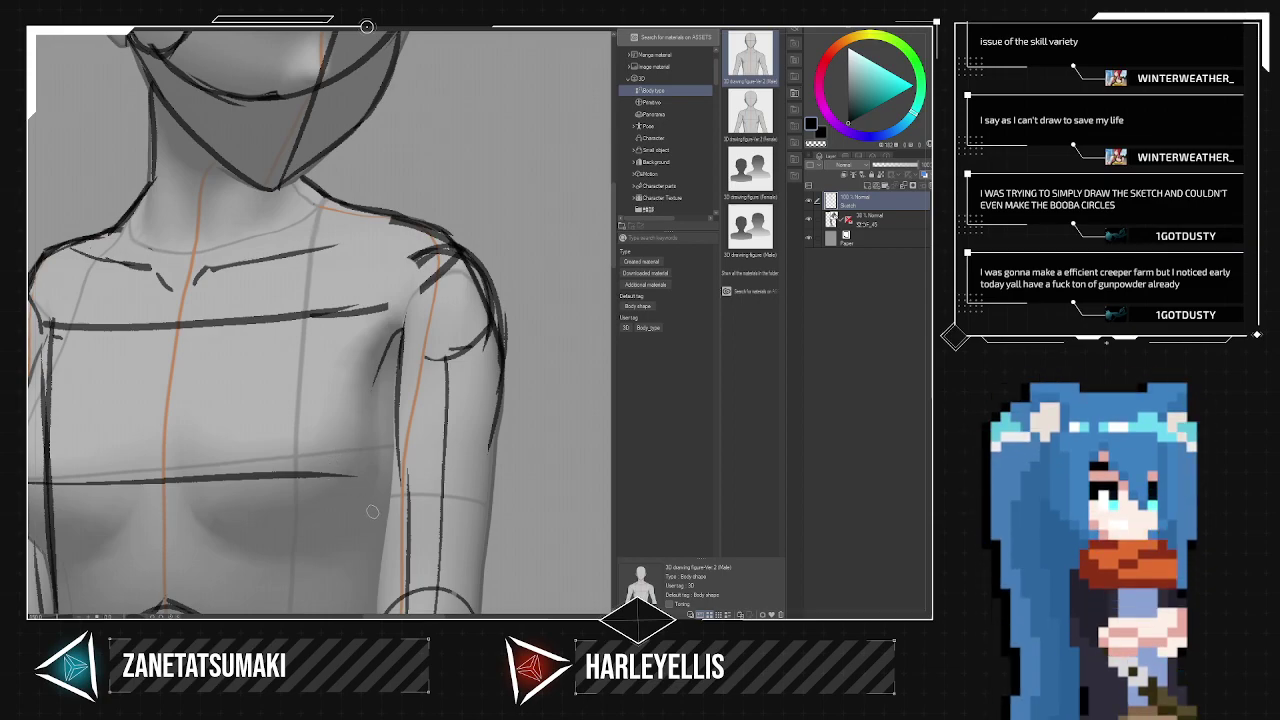
key("ctrl+z")
left_click_drag(371, 408, 403, 334)
left_click_drag(402, 334, 384, 384)
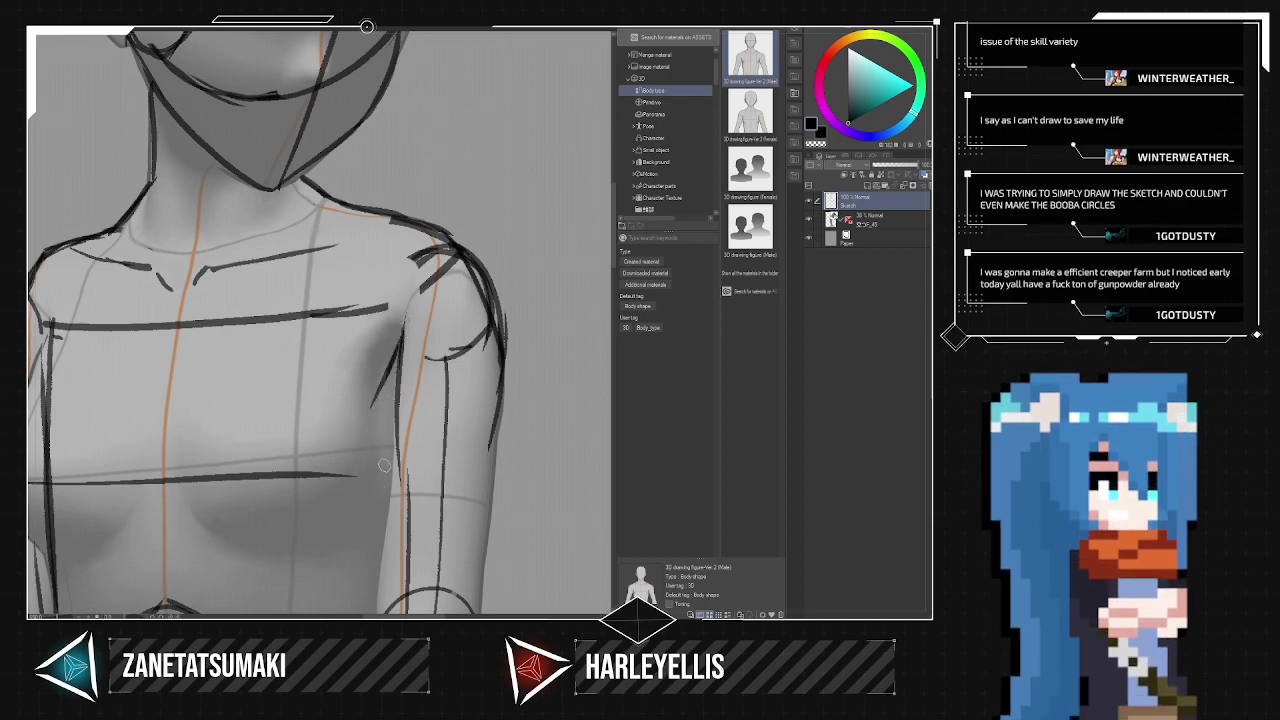
scroll(384, 465, "down", 4)
left_click_drag(400, 352, 512, 188)
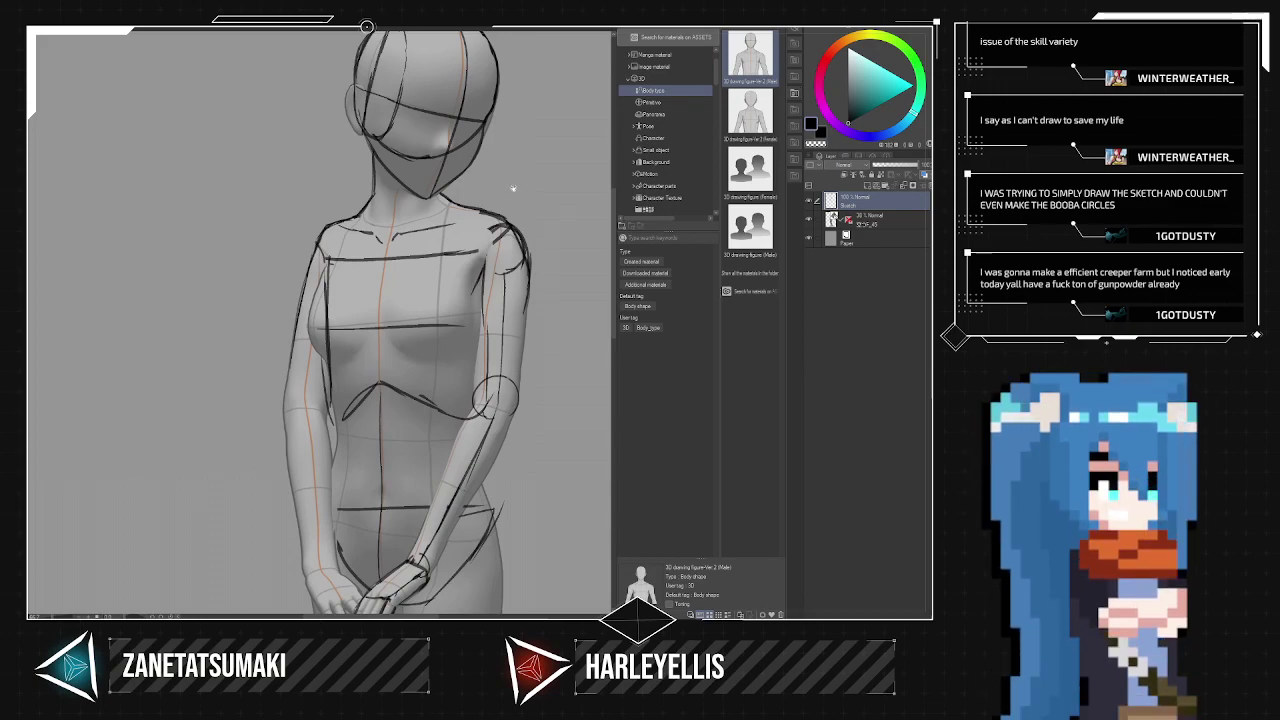
Draw the inner edge of the viewer's-right upper arm from the elbow up to the armpit.
scroll(512, 188, "up", 3)
key("c")
left_click_drag(452, 480, 442, 264)
left_click_drag(437, 463, 447, 292)
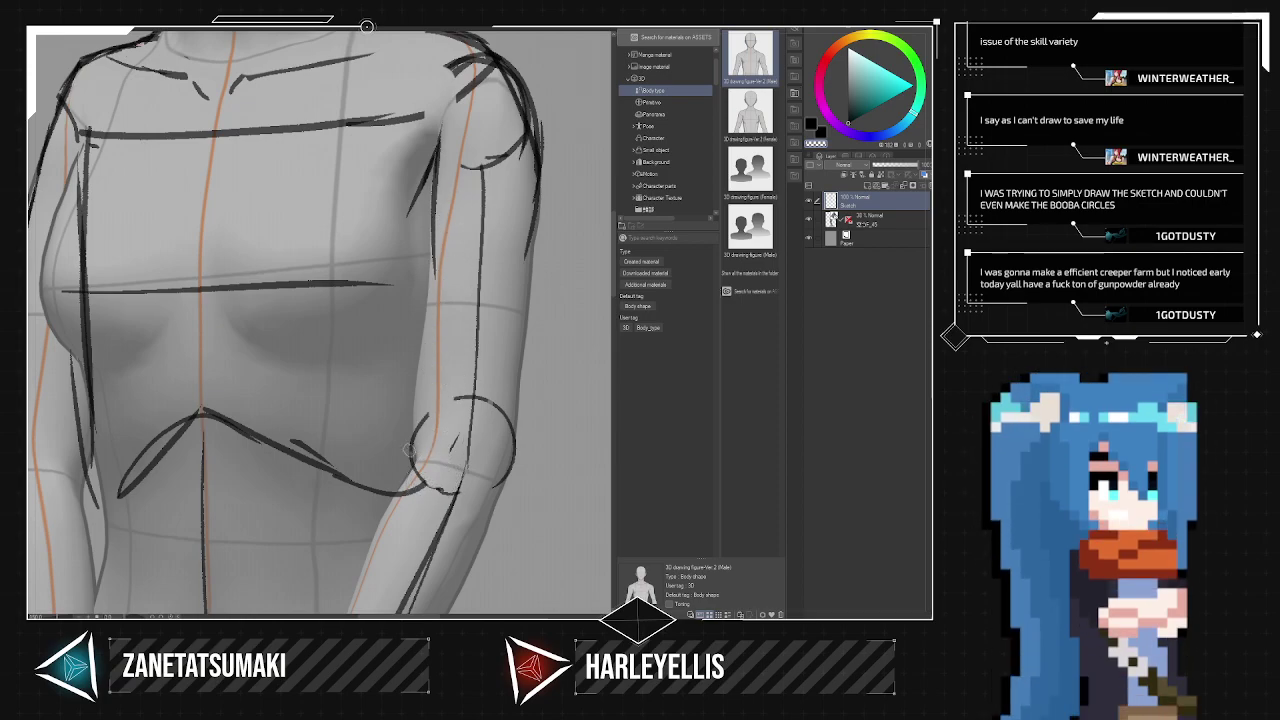
left_click_drag(411, 455, 431, 240)
left_click_drag(425, 334, 437, 126)
left_click_drag(436, 190, 434, 246)
Erase the remaining shoulder circle and upper-arm centre line, and outline the viewer's-right outer upper arm down to the elbow.
key("e")
left_click_drag(455, 170, 455, 195)
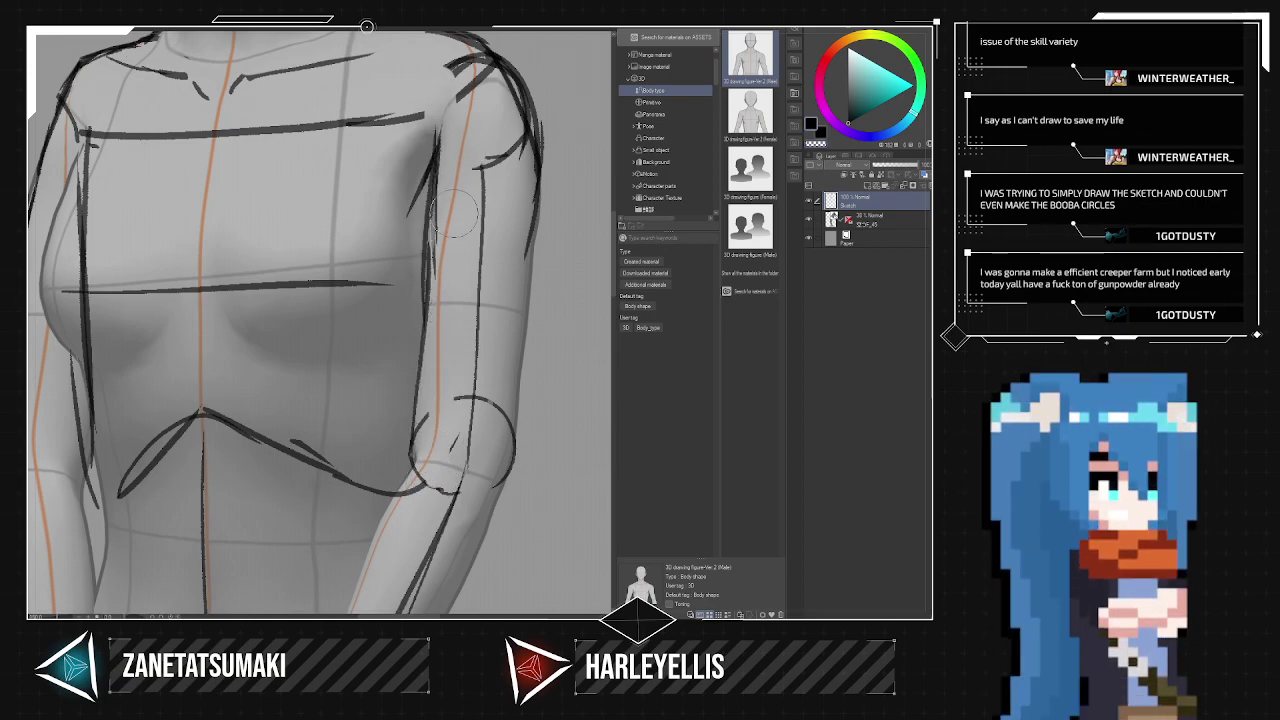
mouse_move(476, 77)
left_mouse_down()
mouse_move(515, 134)
mouse_move(458, 73)
left_mouse_up()
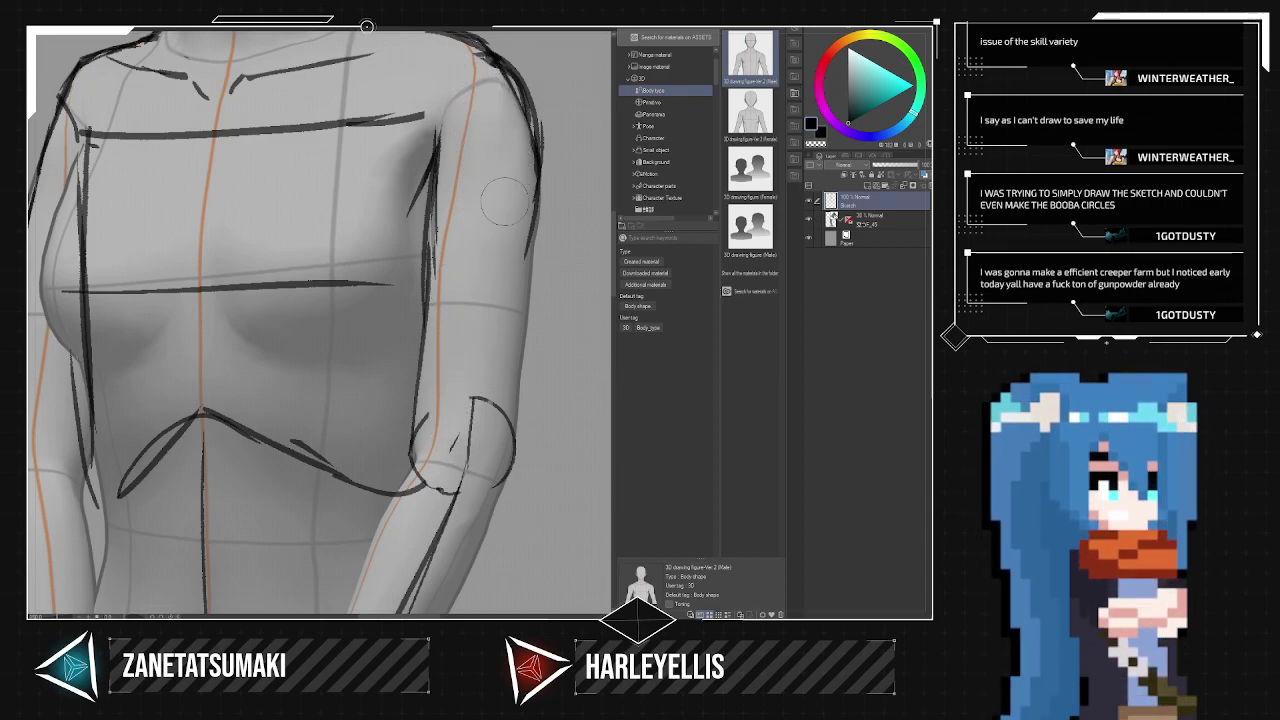
left_click_drag(511, 472, 527, 190)
left_click_drag(522, 320, 539, 135)
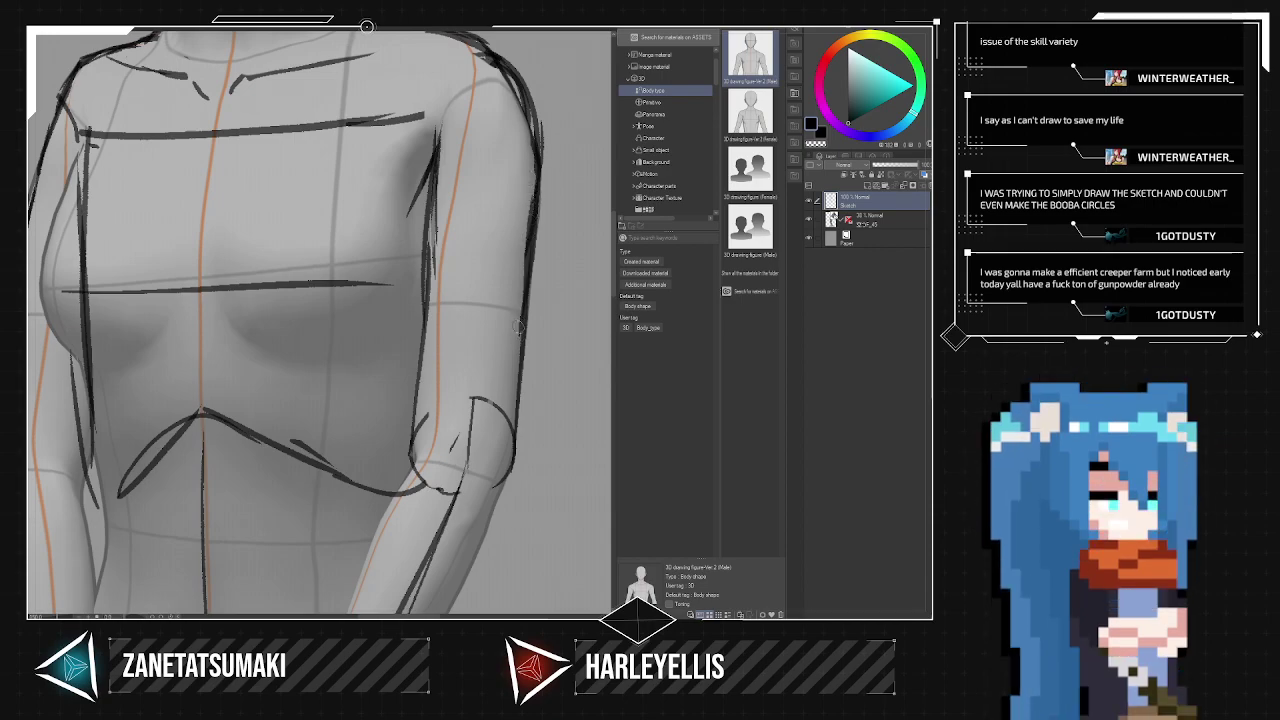
Draw the inner edge of the viewer's-right forearm from the front hand's wrist up to the elbow.
scroll(494, 379, "down", 5)
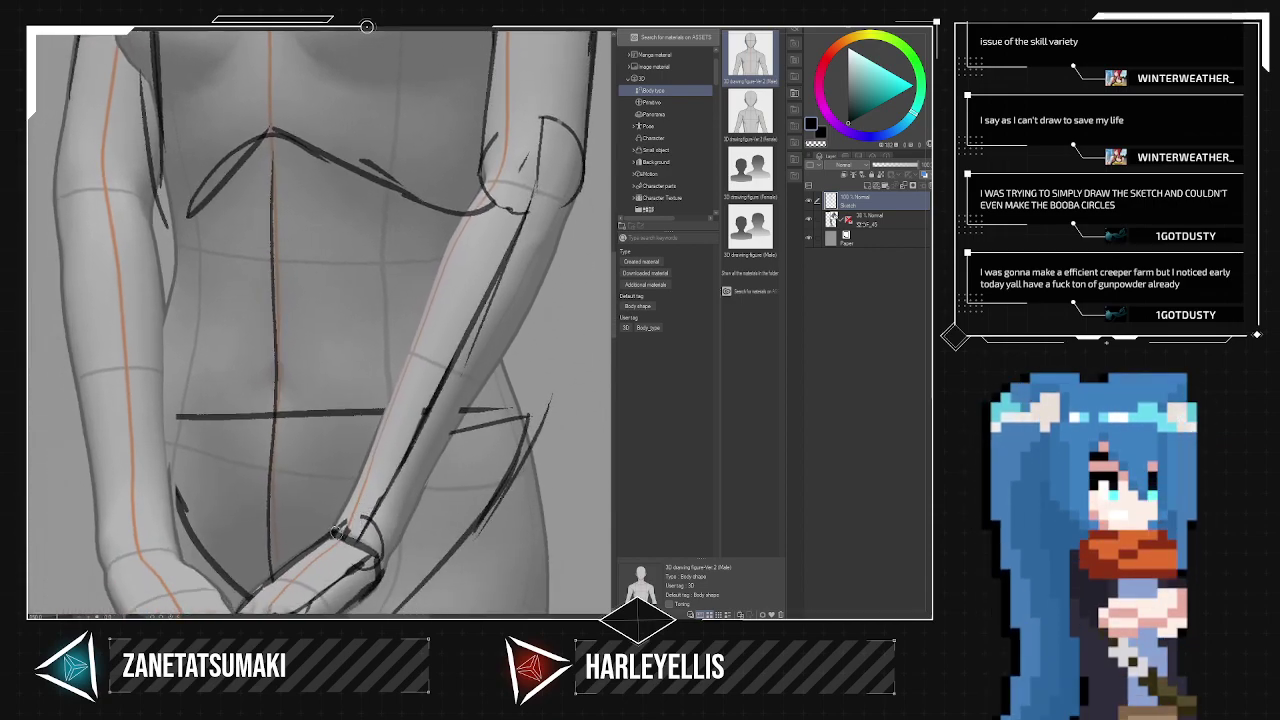
left_click_drag(336, 532, 482, 192)
key("ctrl+z")
mouse_move(333, 533)
left_mouse_down()
mouse_move(476, 198)
mouse_move(486, 126)
left_mouse_up()
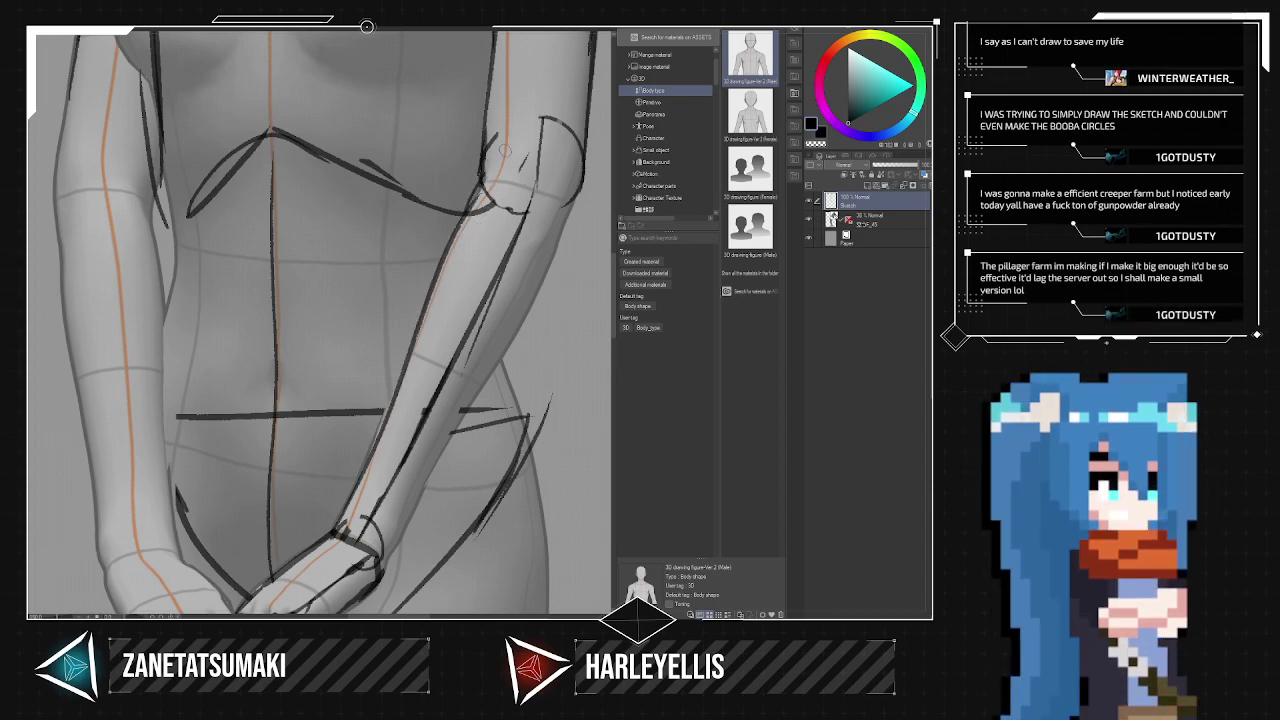
Draw the outer edge of the viewer's-right forearm between the wrist and the elbow.
left_click_drag(384, 566, 557, 256)
key("ctrl+z")
left_click_drag(384, 562, 555, 244)
key("ctrl+z")
left_click_drag(440, 458, 554, 250)
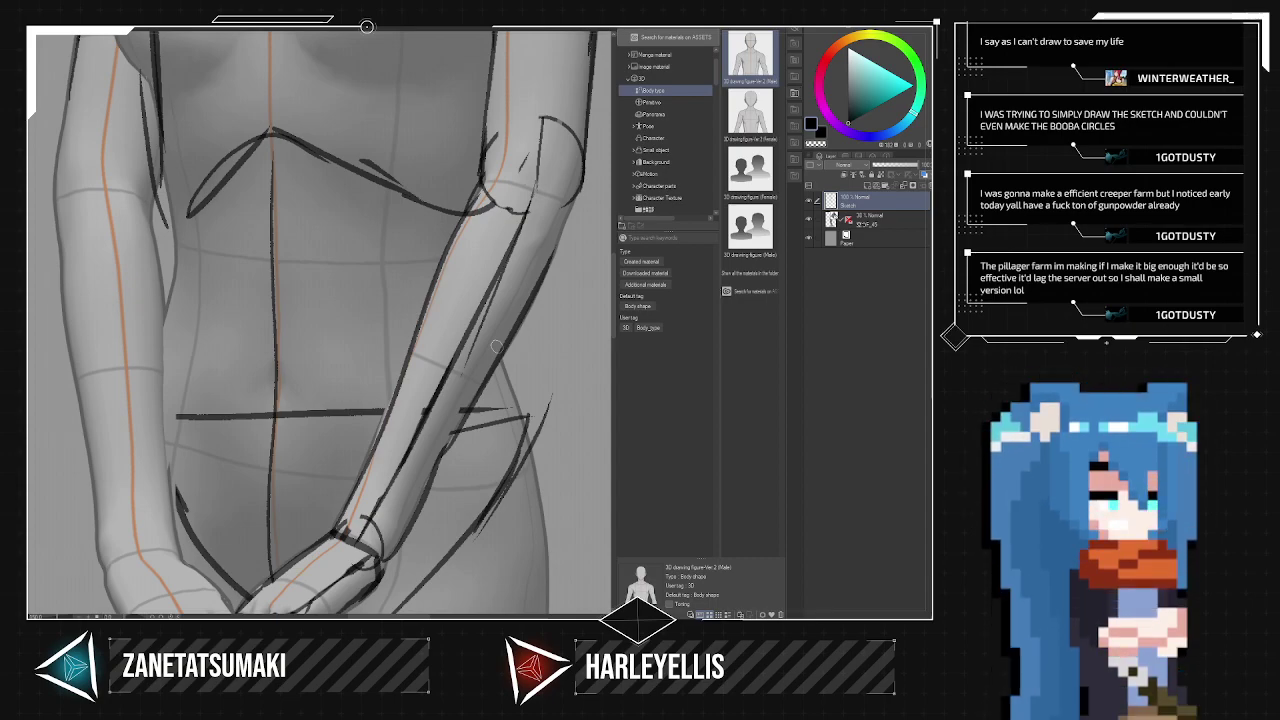
left_click_drag(554, 286, 466, 448)
Erase the elbow circle and the forearm centre line inside the viewer's-right arm outline.
key("e")
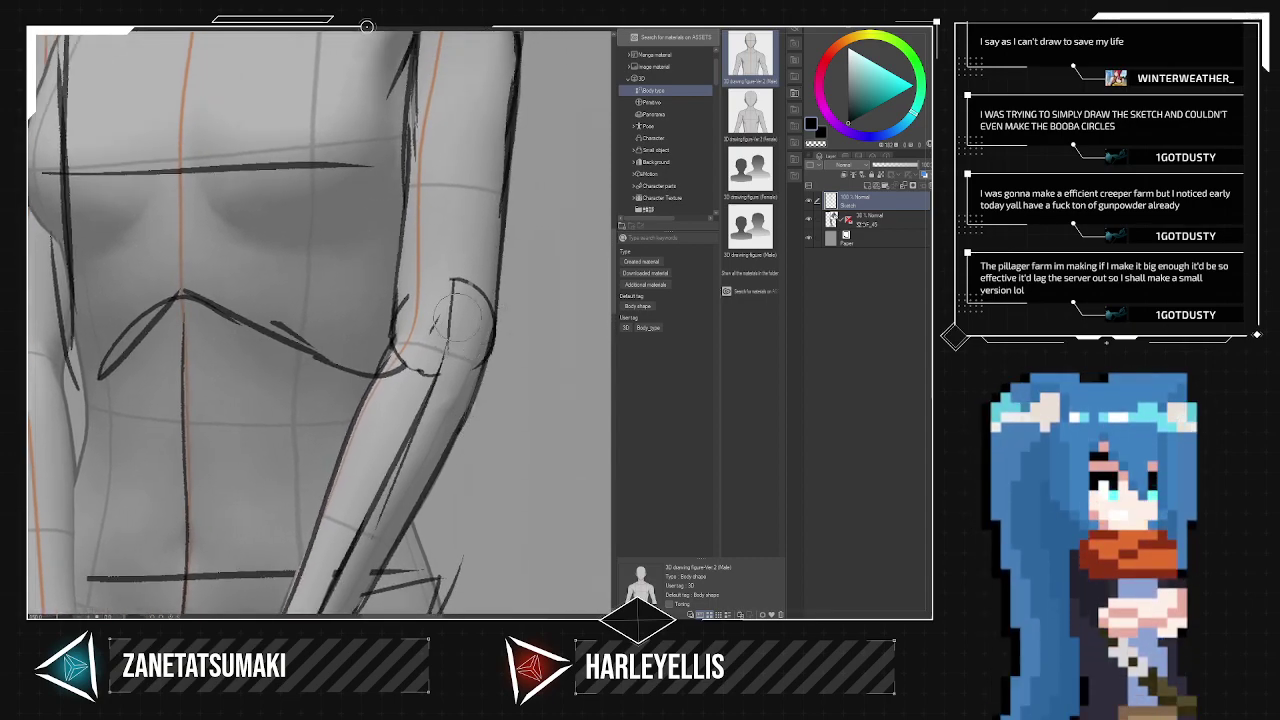
left_click_drag(446, 256, 426, 380)
left_click_drag(460, 277, 466, 297)
mouse_move(412, 373)
left_mouse_down()
mouse_move(413, 338)
mouse_move(383, 461)
mouse_move(430, 398)
mouse_move(490, 253)
left_mouse_up()
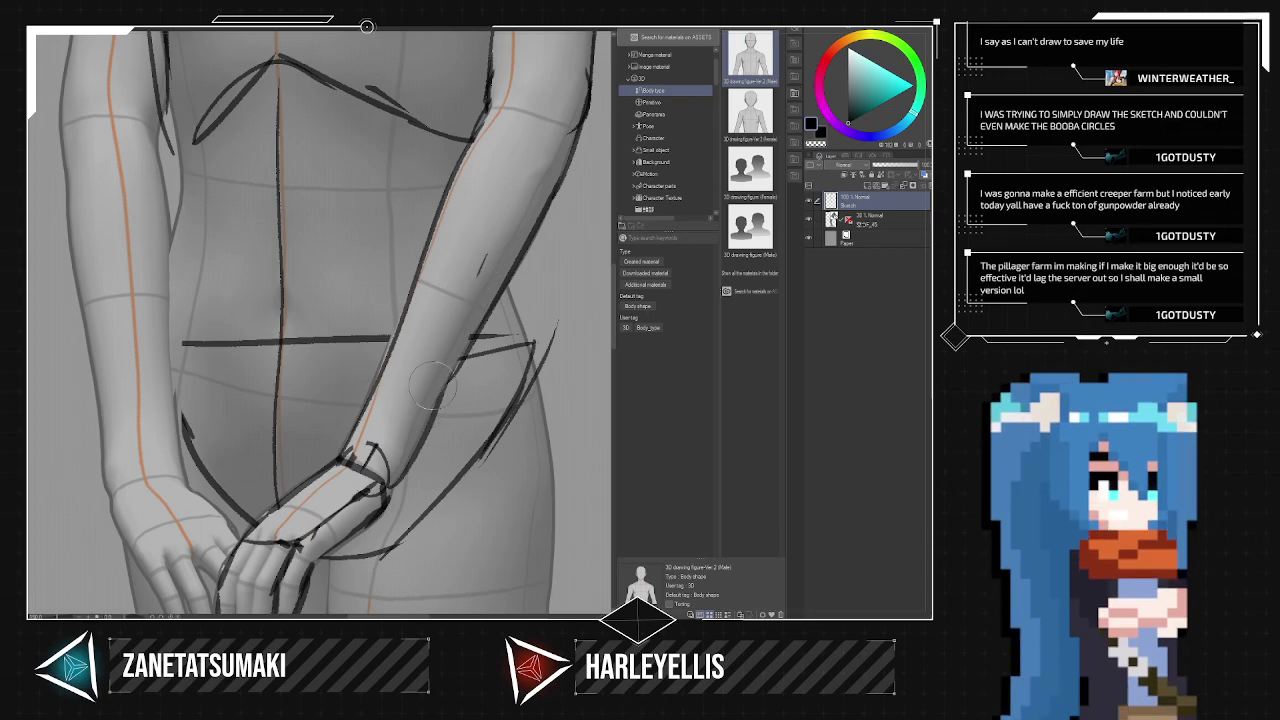
Hide and show the posed 3D figure layer to check the sketched arm on its own.
scroll(532, 163, "down", 4)
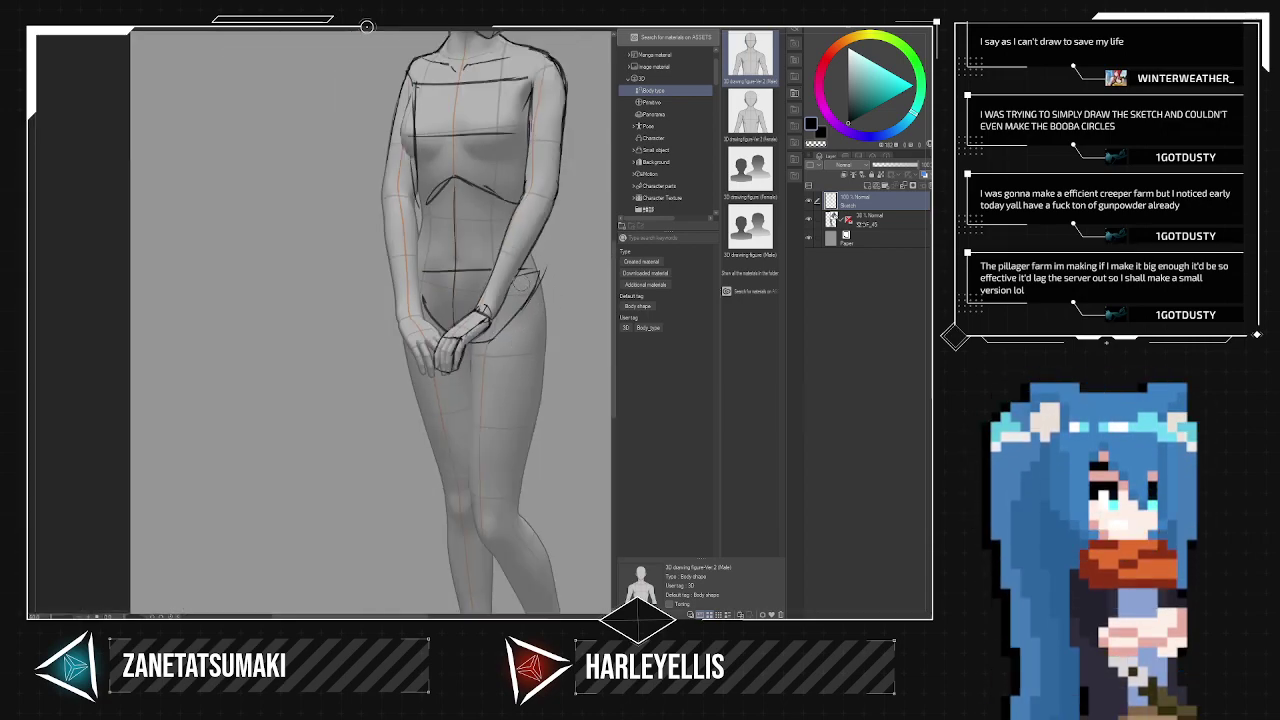
left_click_drag(512, 233, 431, 384)
left_click(808, 218)
left_click(808, 218)
Erase the upper chest construction line running between the two shoulders.
scroll(472, 278, "up", 3)
left_click_drag(441, 295, 574, 334)
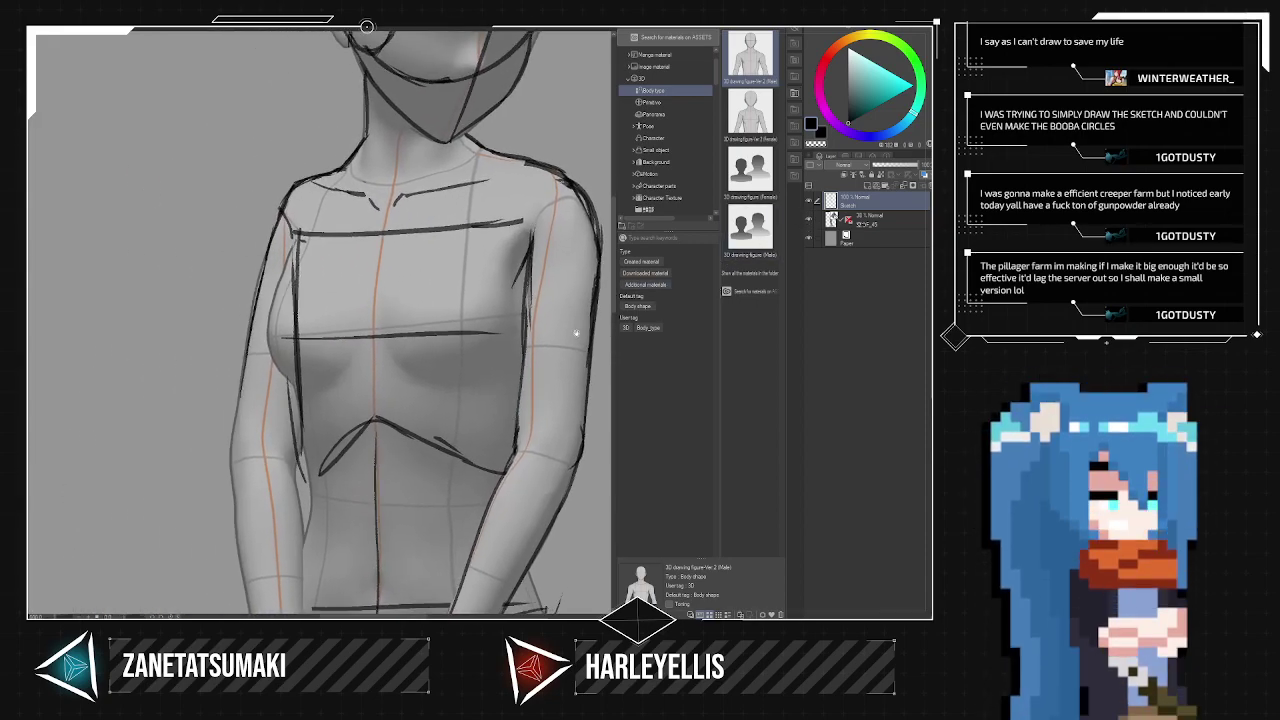
mouse_move(403, 228)
left_mouse_down()
mouse_move(507, 218)
mouse_move(288, 237)
left_mouse_up()
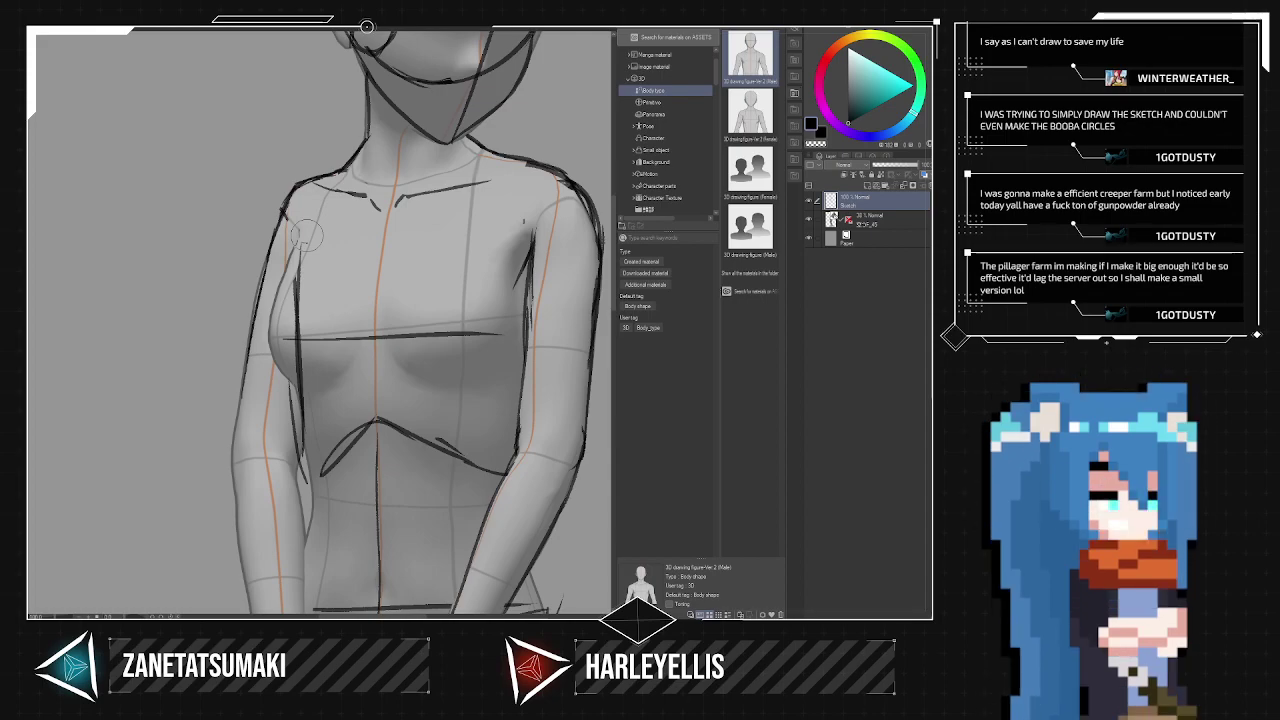
scroll(307, 236, "up", 1)
left_click_drag(392, 398, 357, 355)
Draw the inner edge of the viewer's-left upper arm and erase the overlapping torso side and chest lines.
key("p")
mouse_move(272, 494)
left_mouse_down()
mouse_move(236, 302)
mouse_move(238, 330)
mouse_move(259, 195)
left_mouse_up()
left_click_drag(260, 198, 242, 297)
key("e")
mouse_move(268, 419)
left_mouse_down()
mouse_move(268, 461)
mouse_move(267, 245)
left_mouse_up()
mouse_move(271, 426)
left_mouse_down()
mouse_move(272, 531)
mouse_move(253, 564)
mouse_move(267, 452)
mouse_move(253, 435)
mouse_move(273, 588)
mouse_move(239, 376)
left_mouse_up()
key("p")
key("e")
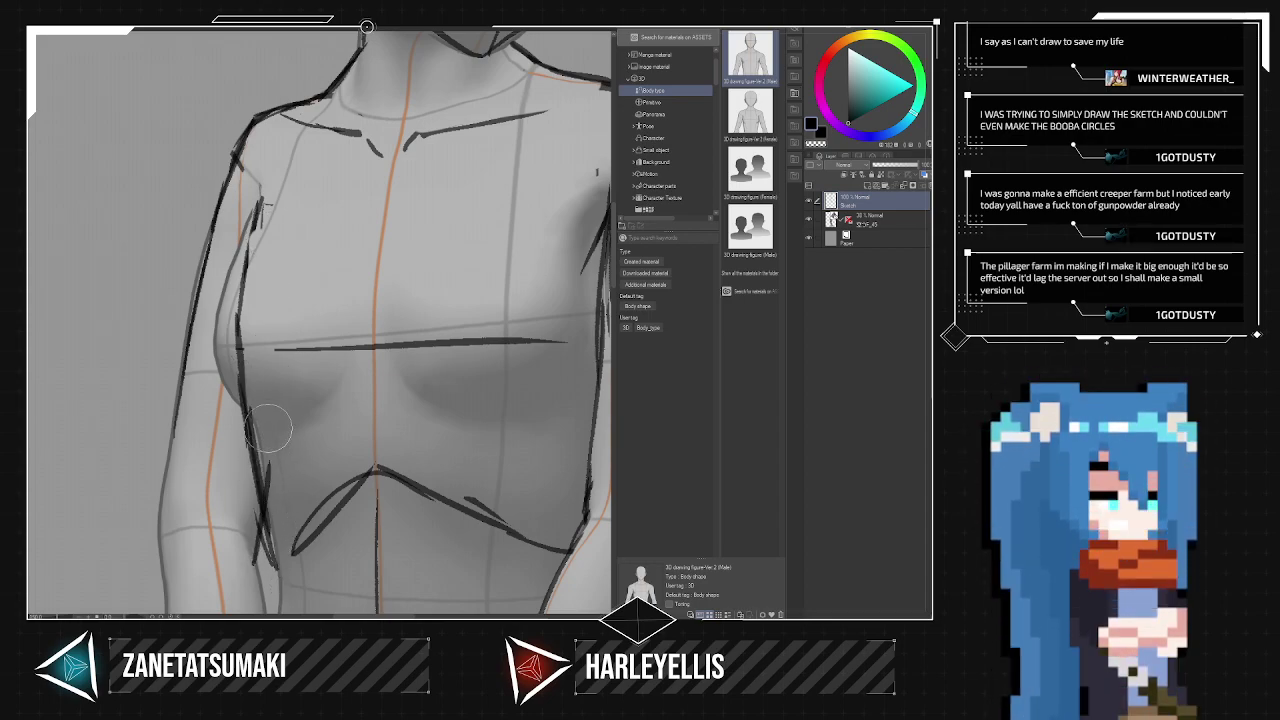
Extend the outer outline of the viewer's-left upper arm down to the elbow.
left_click_drag(160, 525, 188, 365)
left_click_drag(177, 420, 198, 280)
mouse_move(180, 400)
left_mouse_down()
mouse_move(207, 222)
mouse_move(238, 138)
left_mouse_up()
key("ctrl+z")
Draw the outer edge of the viewer's-left forearm from the elbow down to the wrist.
left_click_drag(284, 347, 389, 49)
mouse_move(310, 592)
left_mouse_down()
mouse_move(290, 505)
mouse_move(264, 175)
left_mouse_up()
key("ctrl+z")
left_click_drag(299, 531, 293, 436)
key("ctrl+z")
left_click_drag(292, 512, 250, 134)
key("ctrl+z")
mouse_move(257, 205)
left_mouse_down()
mouse_move(244, 143)
mouse_move(265, 56)
left_mouse_up()
scroll(276, 179, "up", 3)
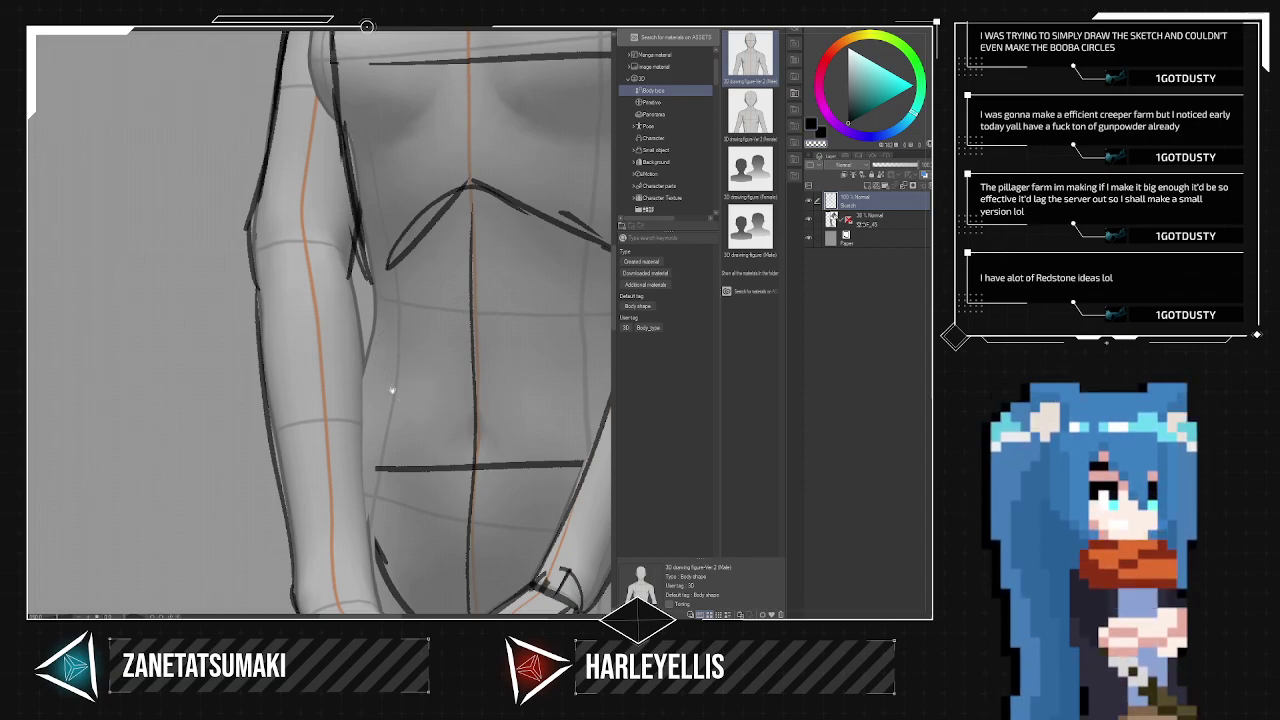
Draw the inner edge of the viewer's-left forearm from the wrist up to the elbow.
scroll(381, 376, "up", 1)
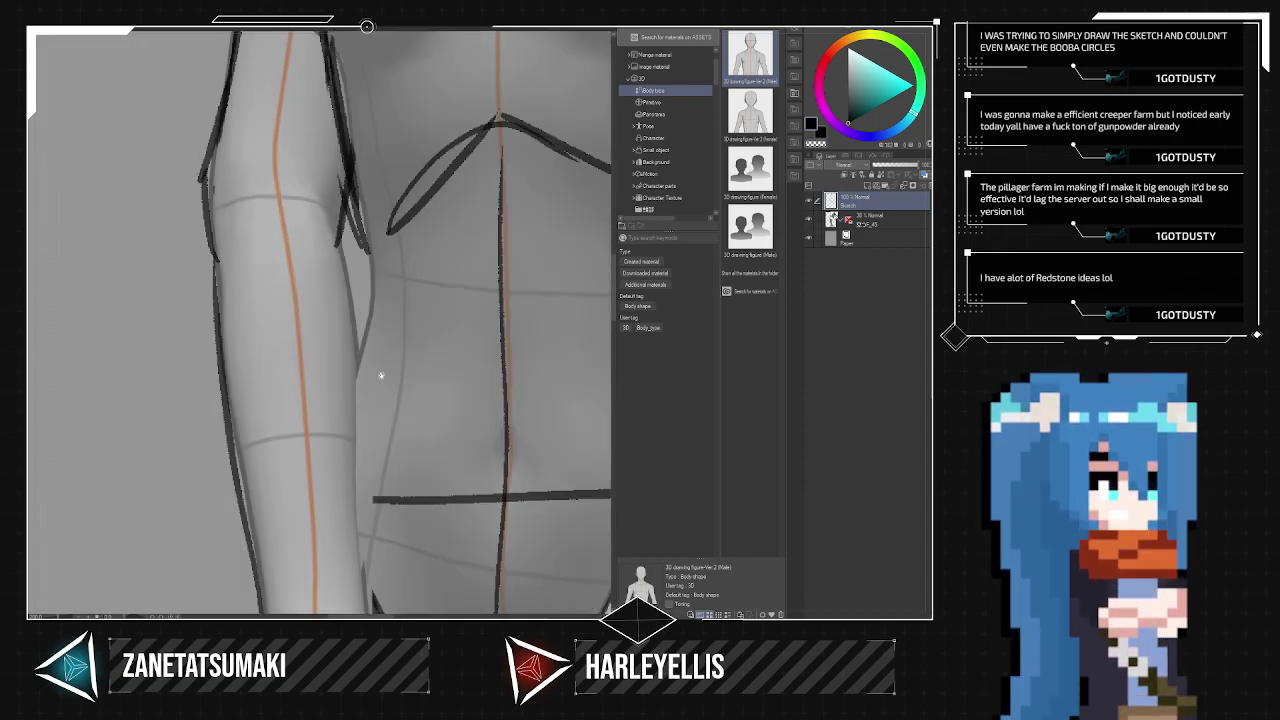
scroll(381, 376, "down", 1)
scroll(381, 375, "down", 3)
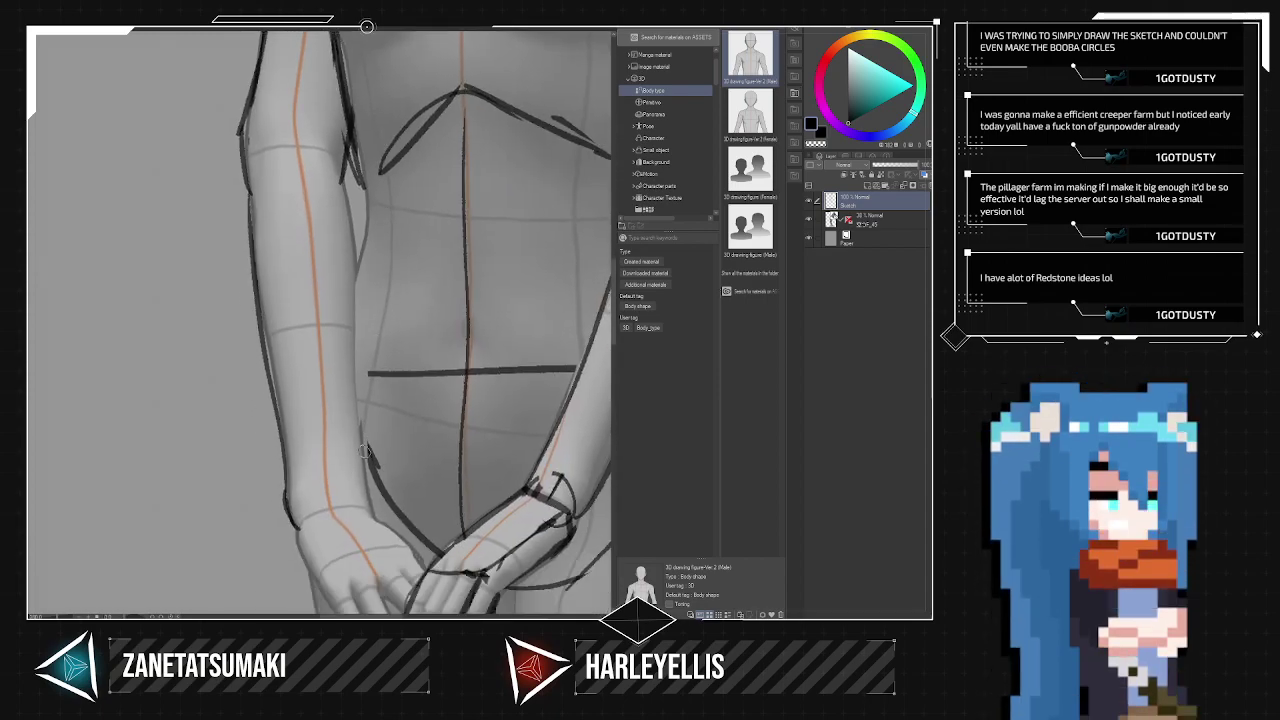
left_click_drag(371, 504, 333, 137)
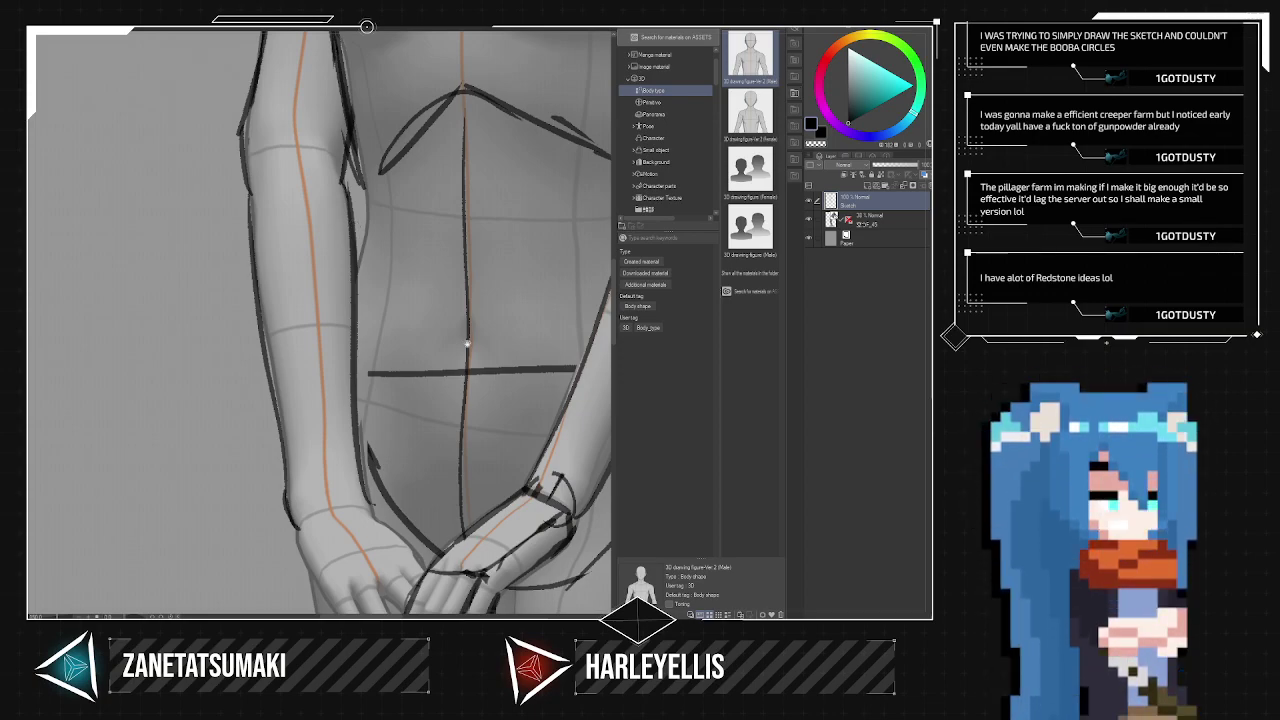
Block in the back hand with a boxy palm from wrist to knuckles and a simple shape around the fingers.
scroll(298, 253, "down", 5)
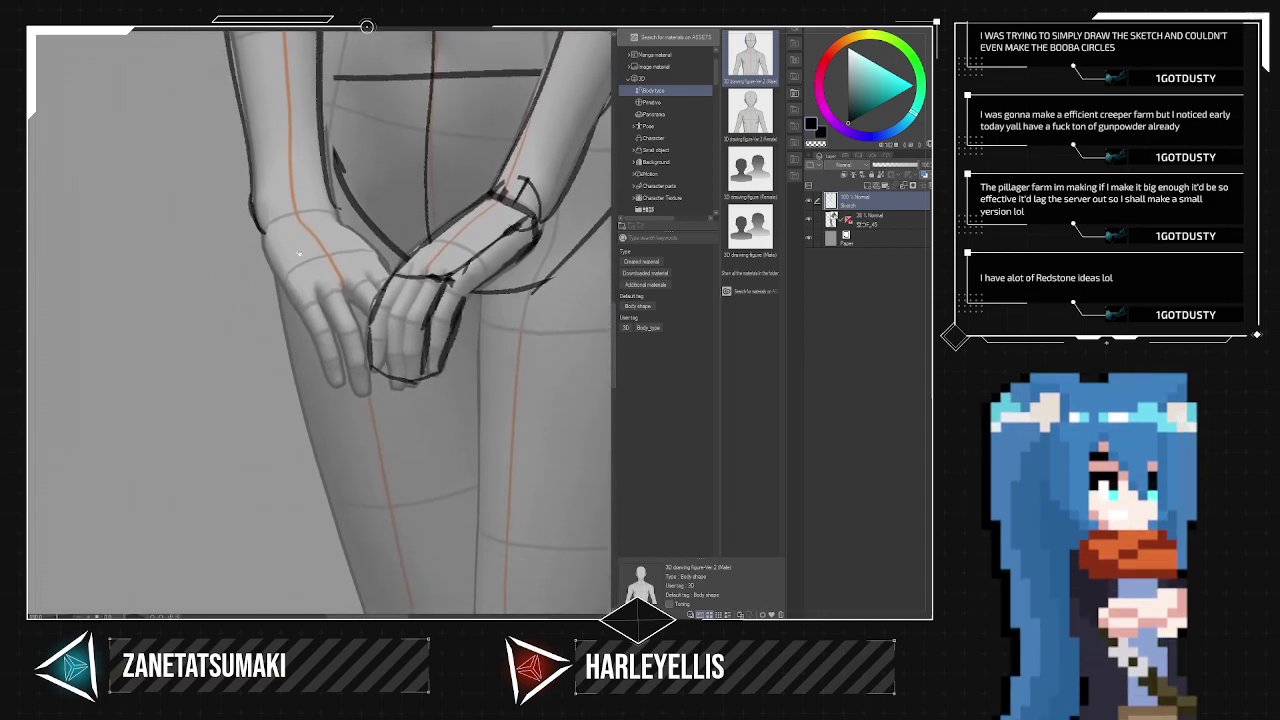
left_click_drag(257, 237, 318, 346)
mouse_move(258, 222)
left_mouse_down()
mouse_move(312, 312)
mouse_move(302, 320)
mouse_move(392, 271)
mouse_move(320, 170)
left_mouse_up()
mouse_move(305, 318)
left_mouse_down()
mouse_move(330, 389)
mouse_move(389, 389)
left_mouse_up()
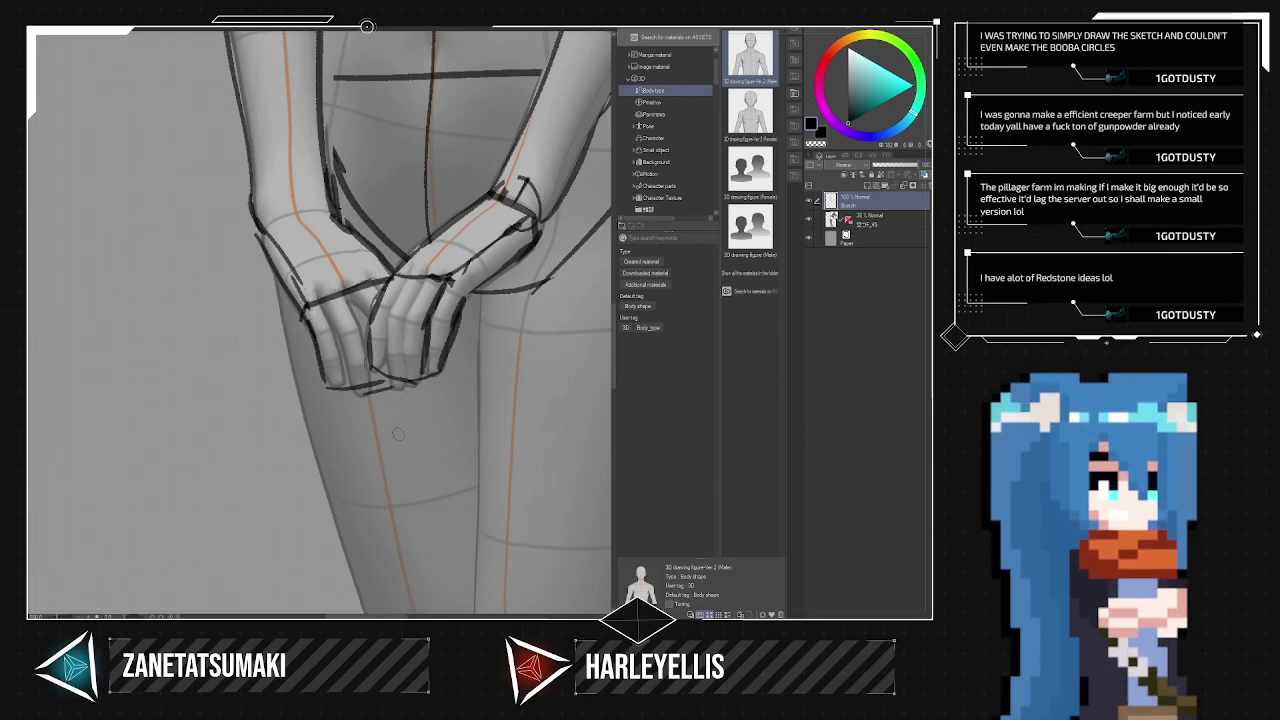
Draw the short waist contour visible beside the viewer's-left forearm below the ribcage.
scroll(386, 440, "down", 4)
scroll(384, 432, "up", 5)
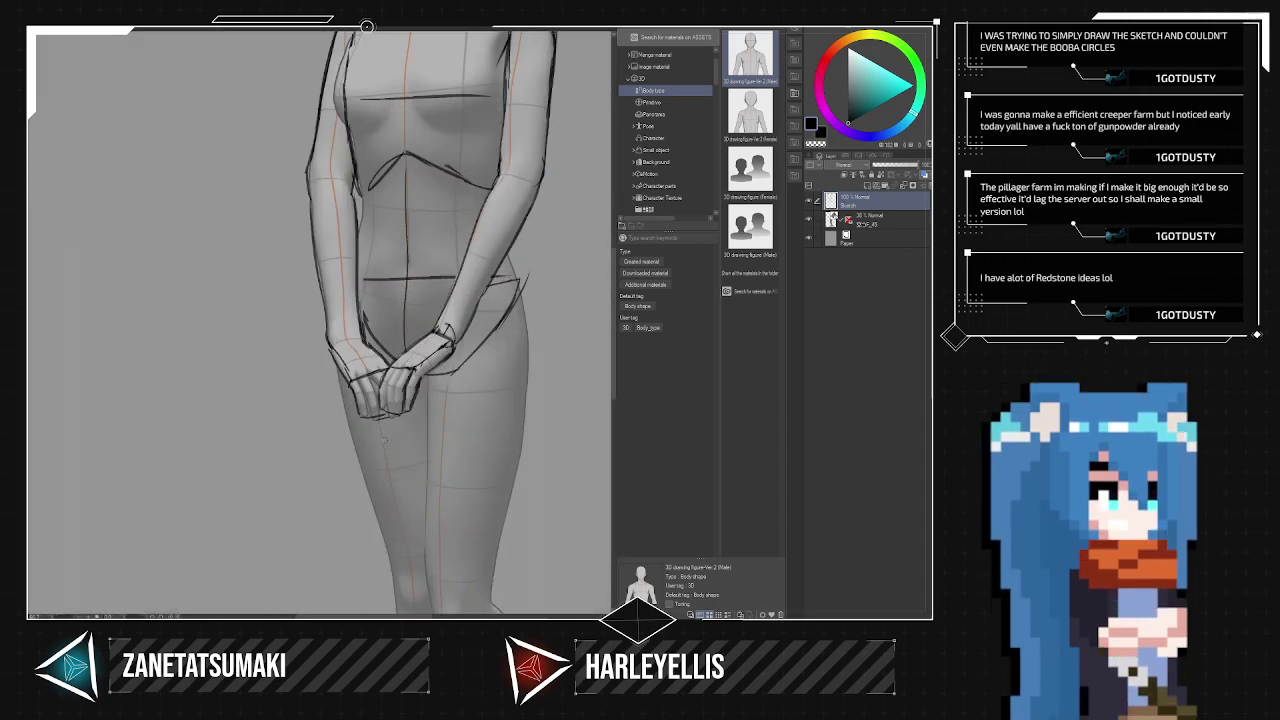
scroll(458, 214, "up", 5)
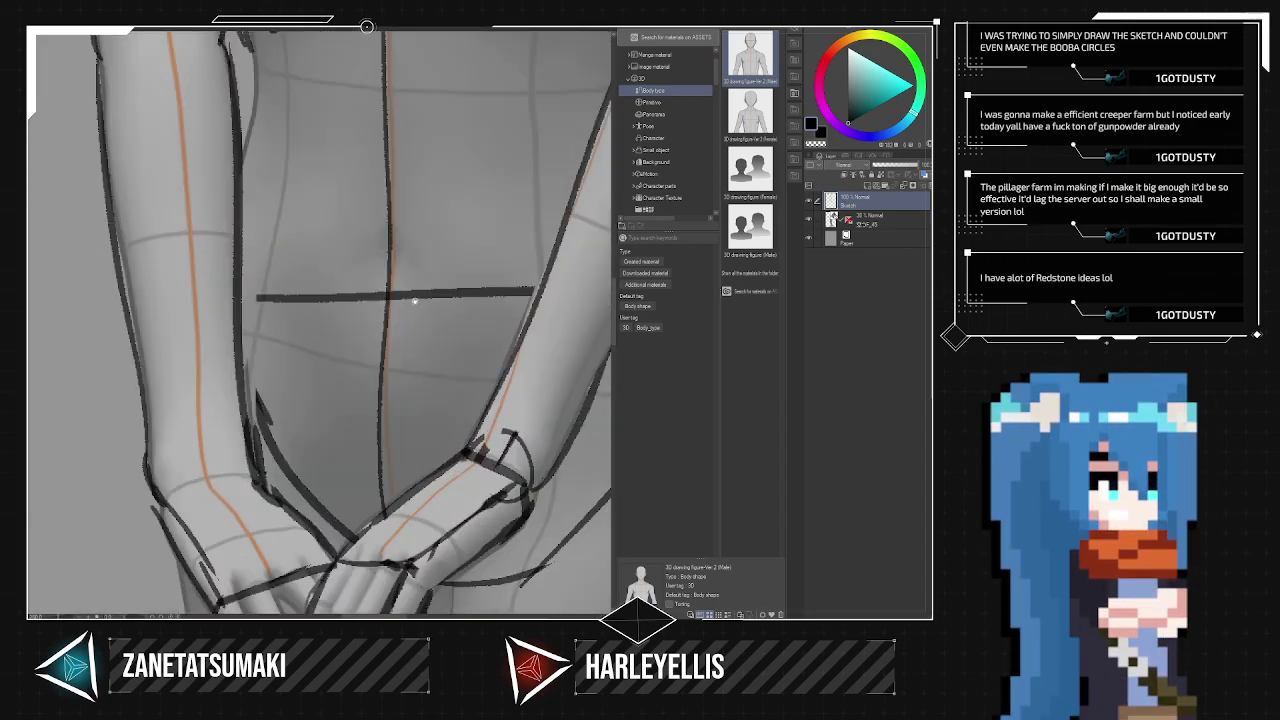
mouse_move(293, 351)
left_mouse_down()
mouse_move(310, 268)
mouse_move(293, 108)
left_mouse_up()
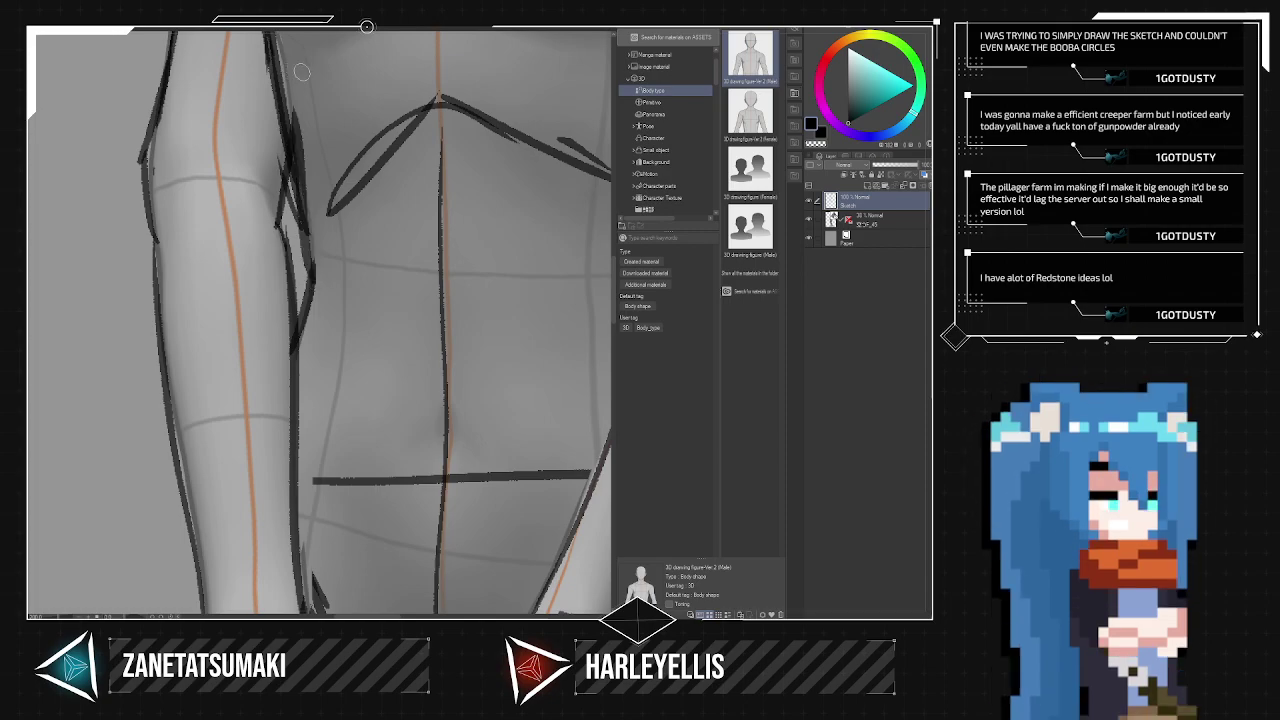
Outline the outer contour of the viewer's-right hip and thigh from the waist down toward the knee.
scroll(318, 166, "down", 4)
scroll(474, 332, "up", 2)
mouse_move(480, 234)
left_mouse_down()
mouse_move(469, 353)
mouse_move(440, 246)
mouse_move(453, 121)
mouse_move(444, 392)
left_mouse_up()
left_click_drag(405, 600, 451, 326)
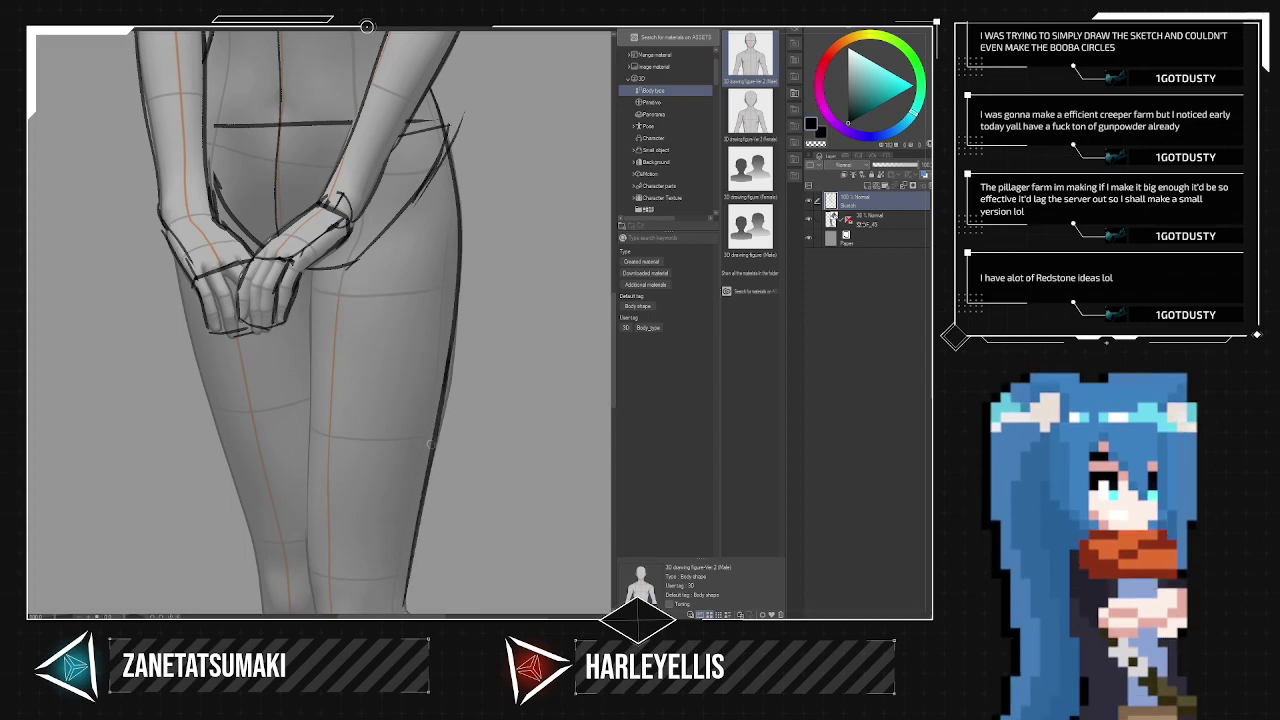
Redraw the outer contour of the viewer's-right thigh from just above the knee up to the hip.
left_click_drag(424, 488, 460, 276)
key("ctrl+z")
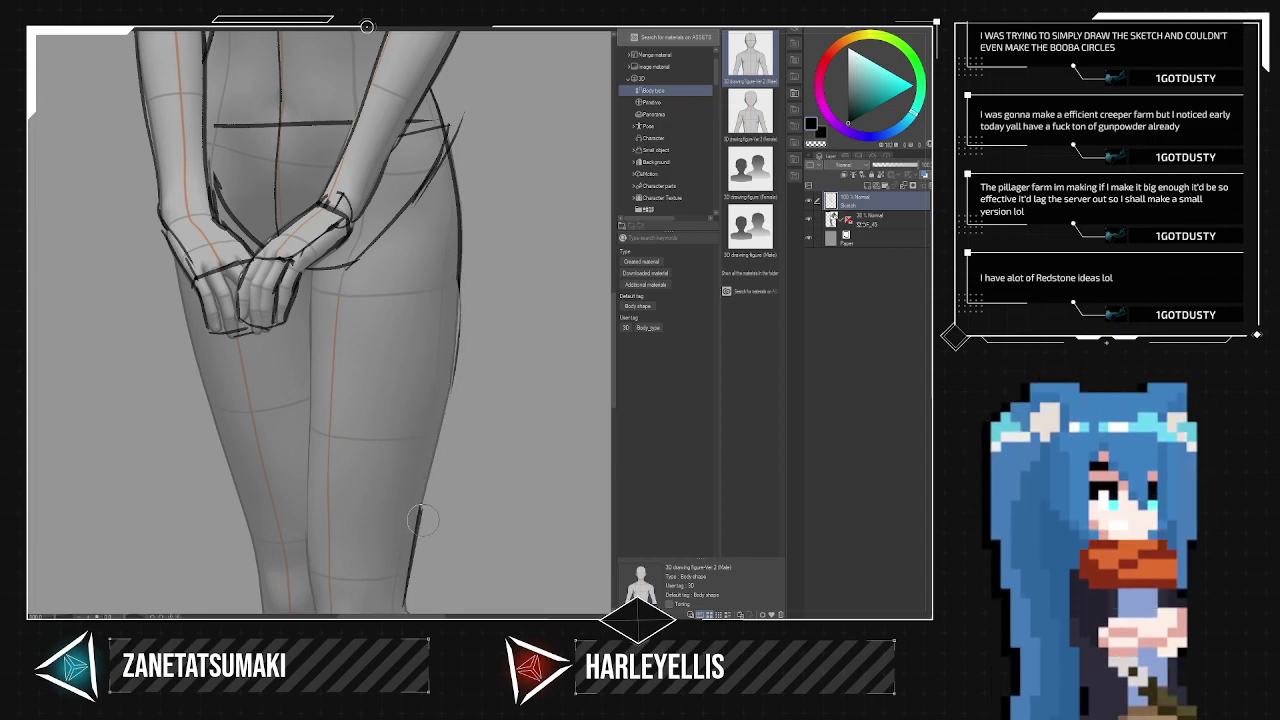
left_click_drag(420, 530, 451, 297)
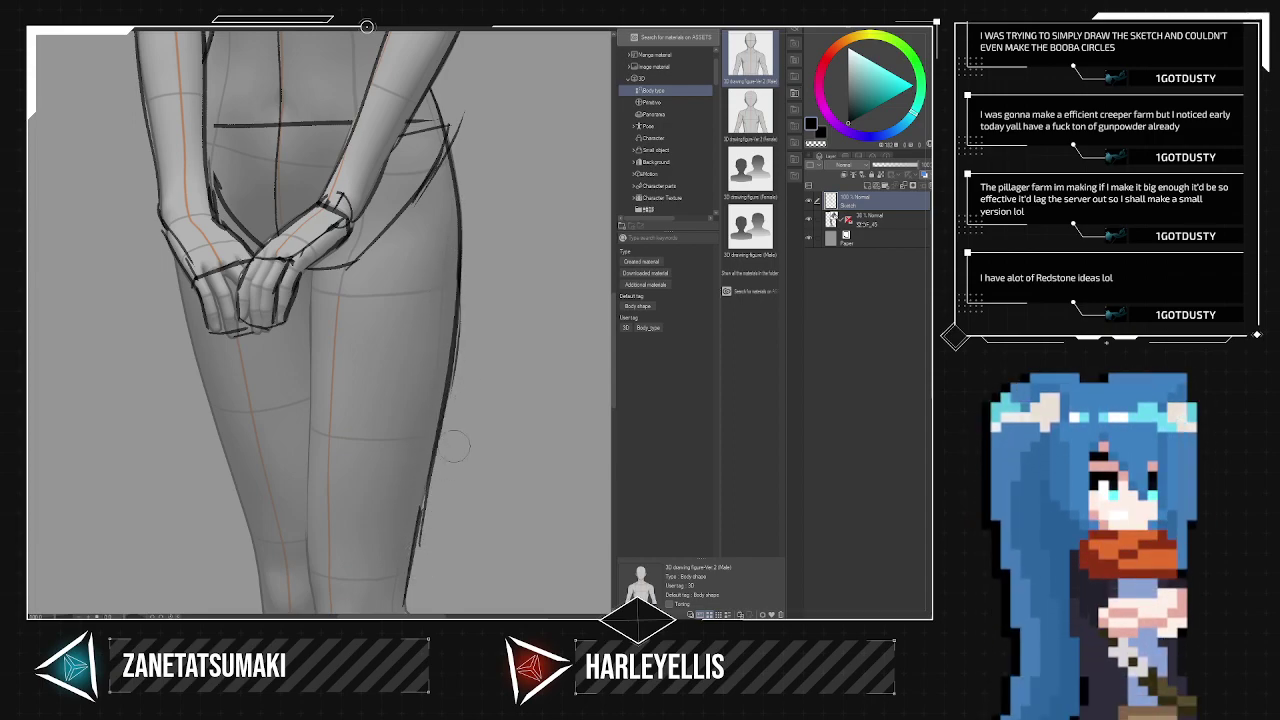
mouse_move(407, 582)
left_mouse_down()
mouse_move(452, 378)
mouse_move(429, 300)
mouse_move(434, 243)
left_mouse_up()
Draw the inner edge of the viewer's-right thigh from the knee up to below the hands.
left_click_drag(361, 498, 343, 352)
key("ctrl+z")
mouse_move(364, 504)
left_mouse_down()
mouse_move(339, 377)
mouse_move(346, 108)
mouse_move(339, 318)
left_mouse_up()
key("ctrl+z")
left_click_drag(342, 412, 341, 266)
Outline the inner edge of the viewer's-right lower leg from the knee down to the ankle.
scroll(358, 269, "down", 5)
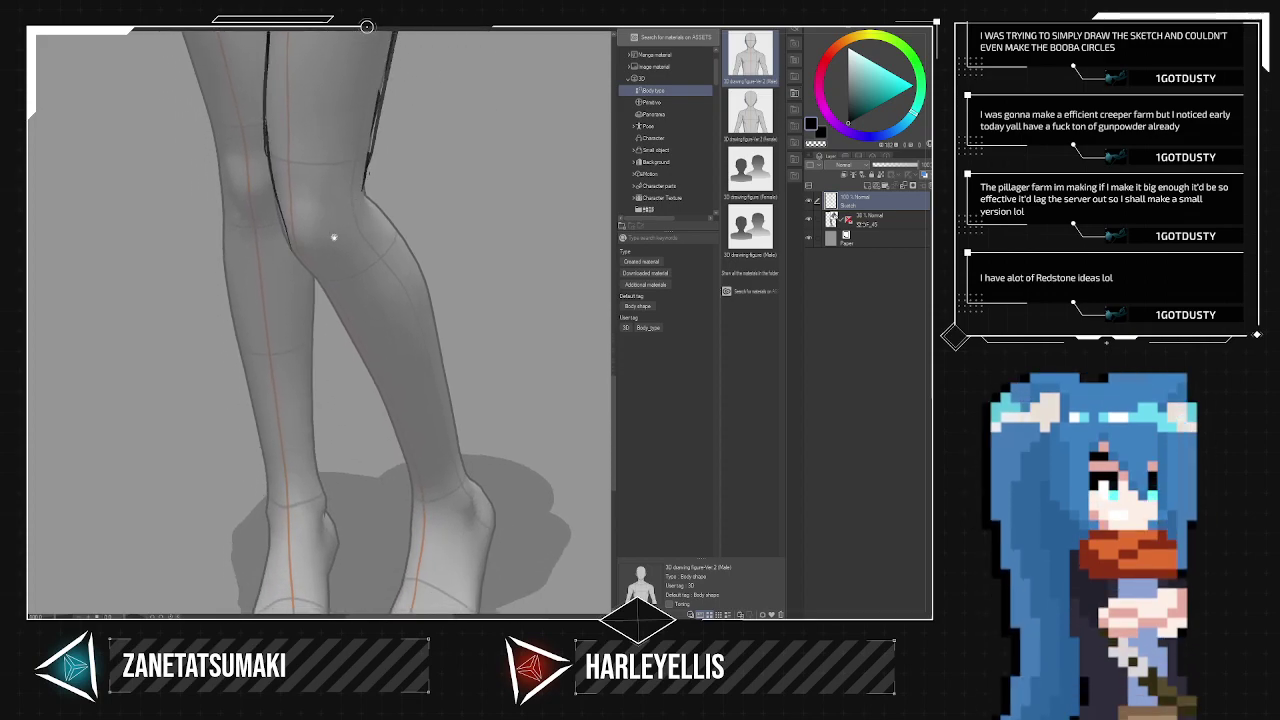
mouse_move(286, 247)
left_mouse_down()
mouse_move(415, 477)
mouse_move(346, 326)
mouse_move(312, 273)
mouse_move(416, 474)
mouse_move(409, 512)
mouse_move(388, 405)
mouse_move(406, 450)
left_mouse_up()
key("ctrl+z")
key("ctrl+z")
key("e")
key("p")
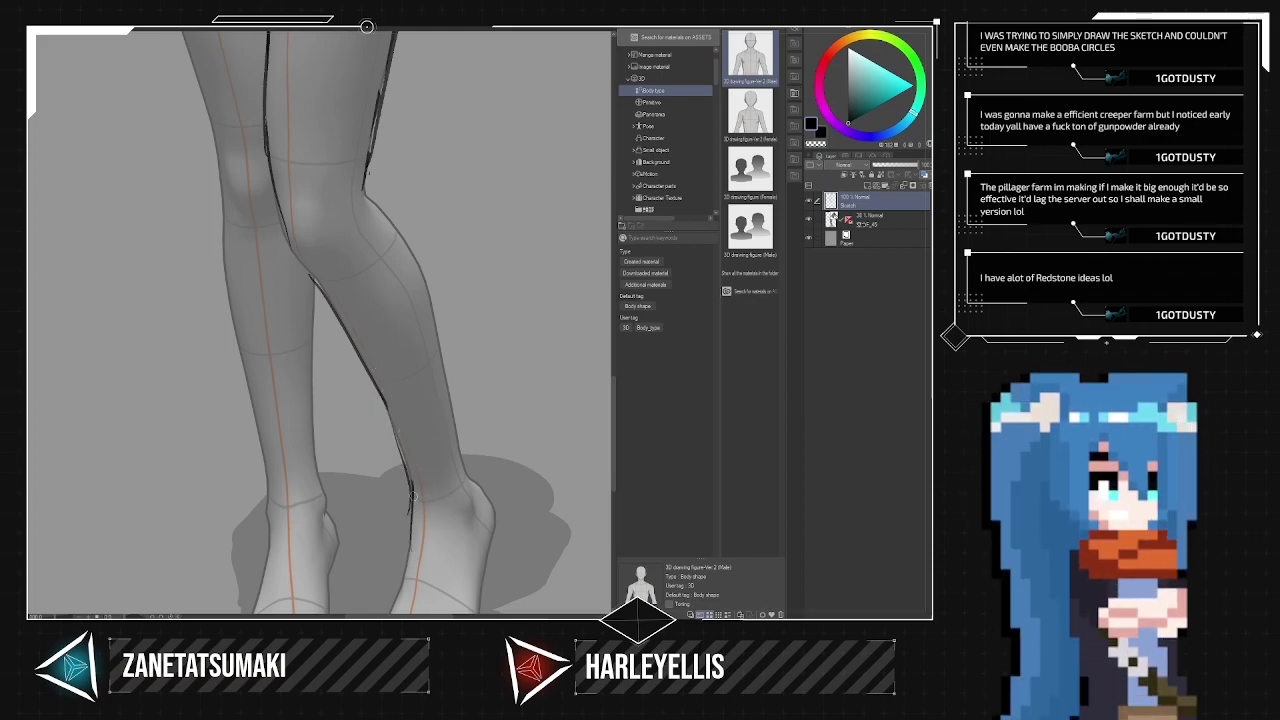
left_click_drag(385, 401, 420, 514)
Draw the outer calf contour of the viewer's-right leg from behind the knee down to the ankle.
left_click_drag(366, 194, 450, 432)
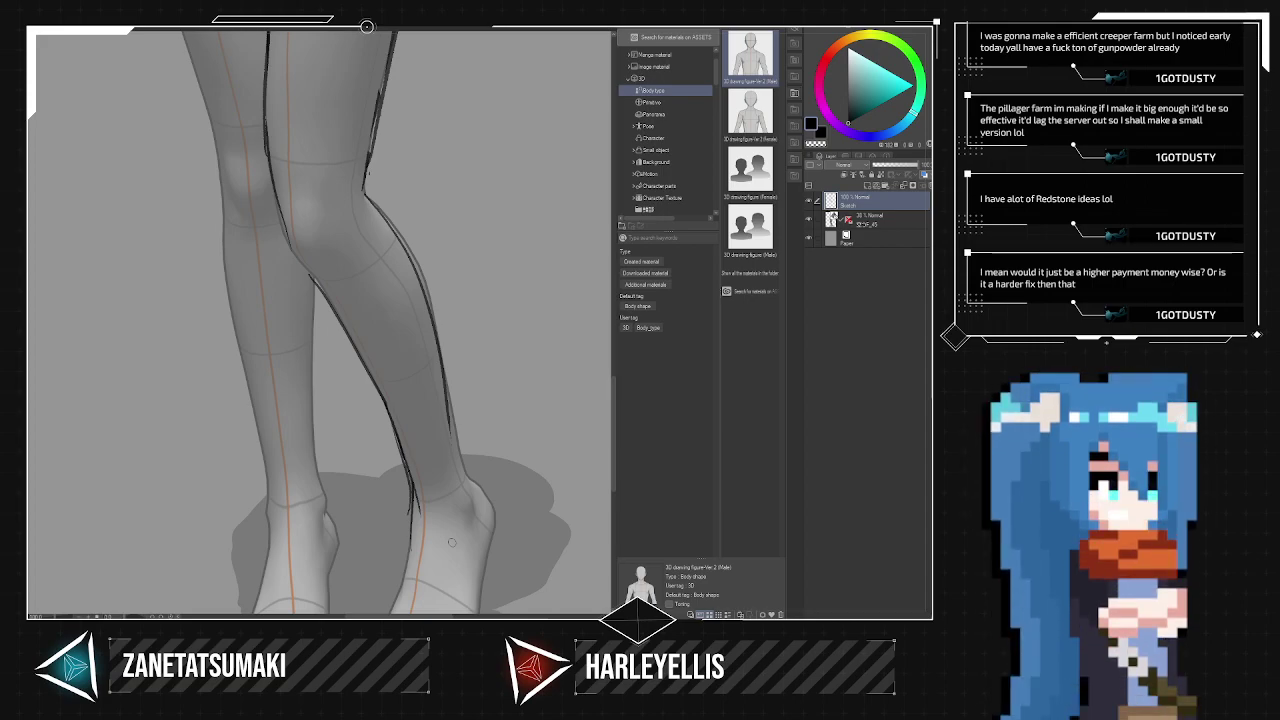
key("ctrl+z")
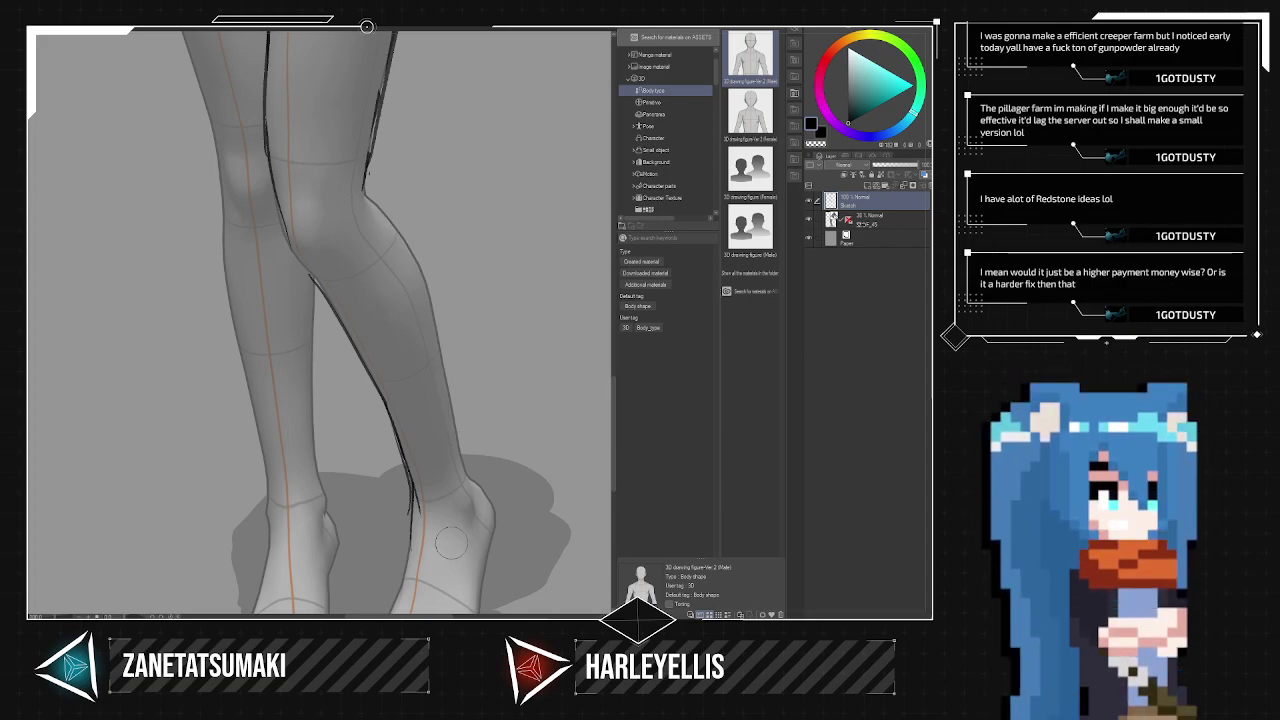
mouse_move(366, 195)
left_mouse_down()
mouse_move(411, 259)
mouse_move(438, 360)
left_mouse_up()
key("ctrl+z")
mouse_move(364, 195)
left_mouse_down()
mouse_move(402, 227)
mouse_move(443, 374)
left_mouse_up()
left_click_drag(471, 485, 444, 383)
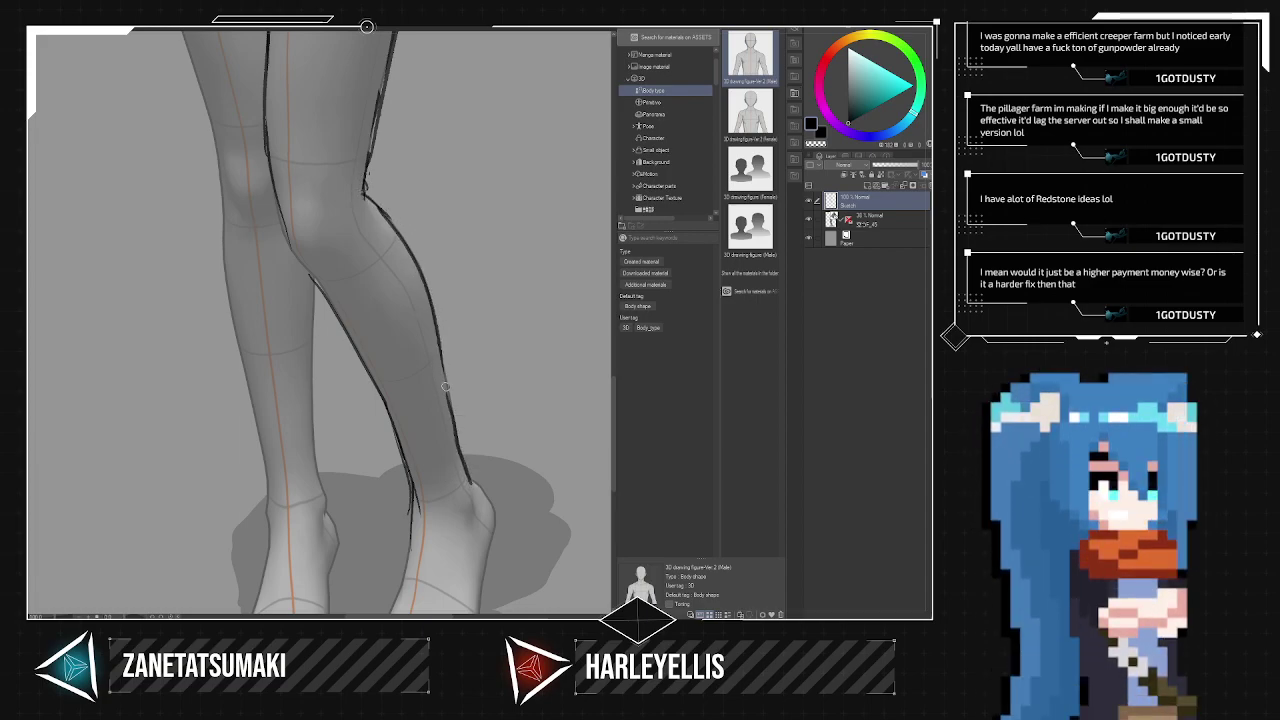
left_click_drag(461, 446, 440, 352)
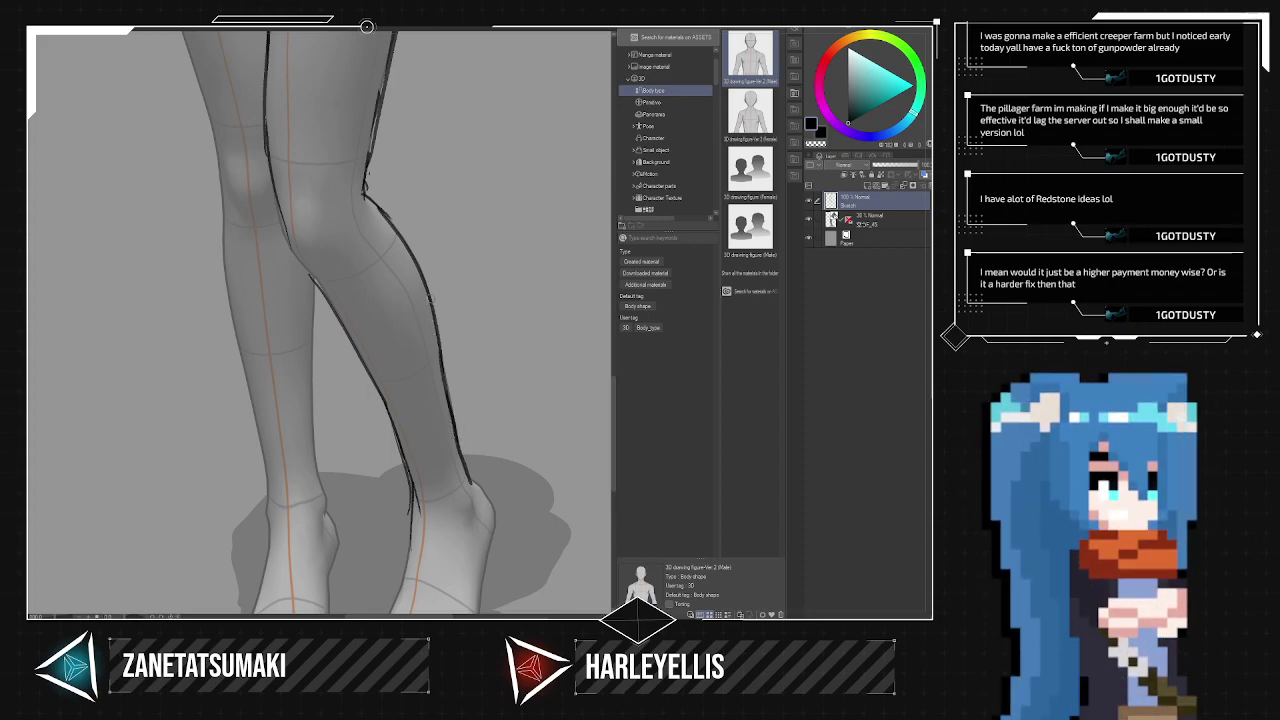
Connect the viewer's-right thigh and shin with a dark line along the inner knee and clean up the join.
scroll(357, 321, "up", 4)
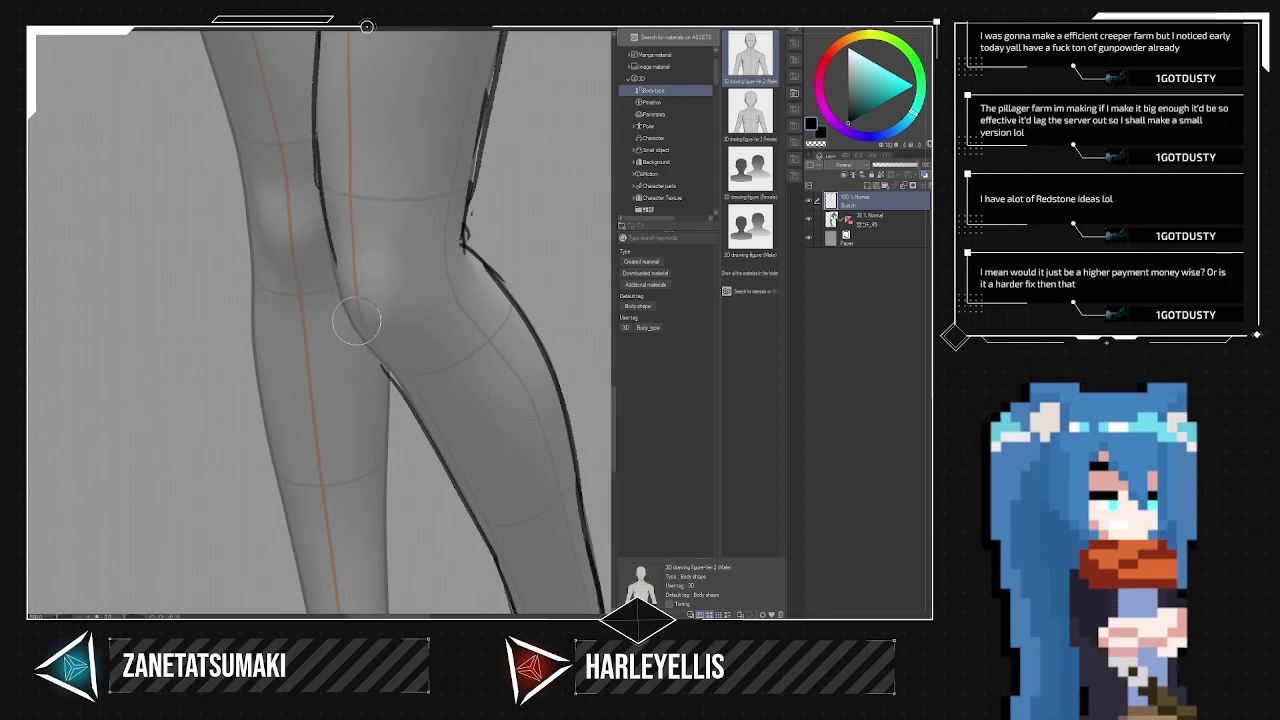
mouse_move(328, 204)
left_mouse_down()
mouse_move(340, 315)
mouse_move(334, 297)
mouse_move(379, 386)
left_mouse_up()
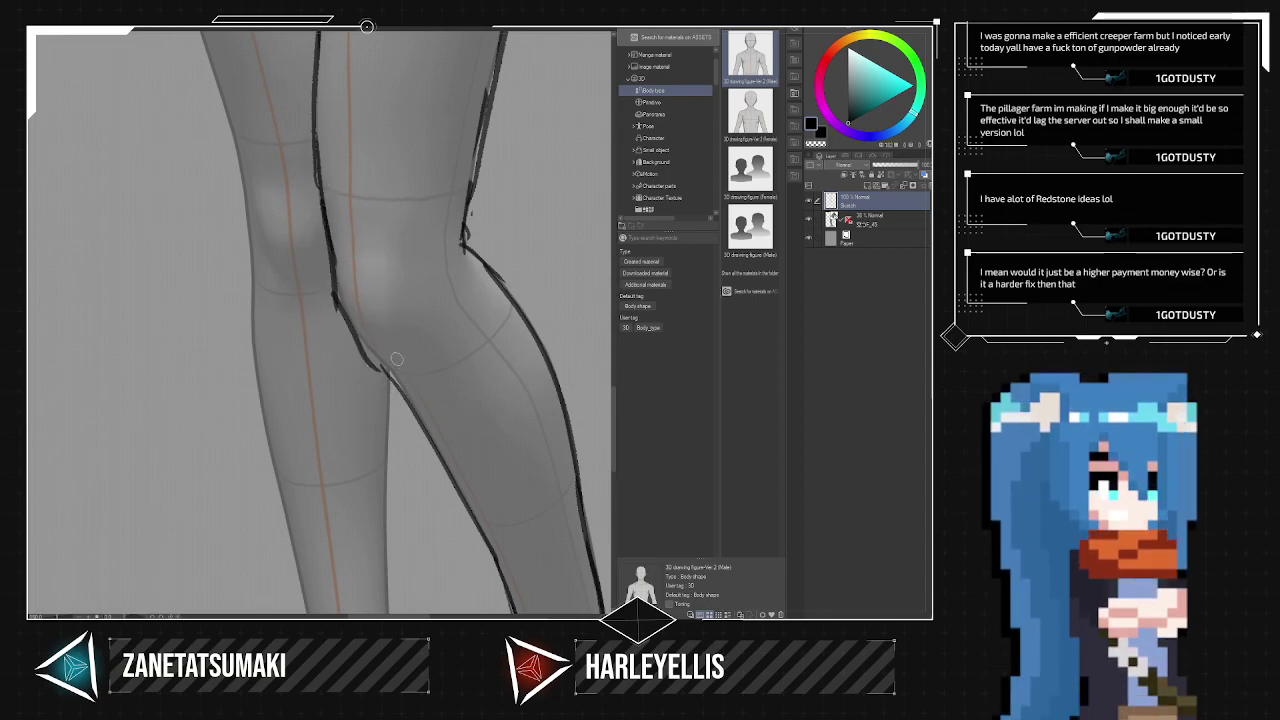
mouse_move(333, 266)
left_mouse_down()
mouse_move(343, 316)
mouse_move(339, 305)
mouse_move(422, 438)
mouse_move(336, 260)
mouse_move(359, 311)
mouse_move(350, 391)
mouse_move(348, 343)
mouse_move(352, 360)
mouse_move(314, 264)
mouse_move(323, 303)
left_mouse_up()
key("e")
mouse_move(384, 421)
left_mouse_down()
mouse_move(410, 457)
mouse_move(402, 421)
left_mouse_up()
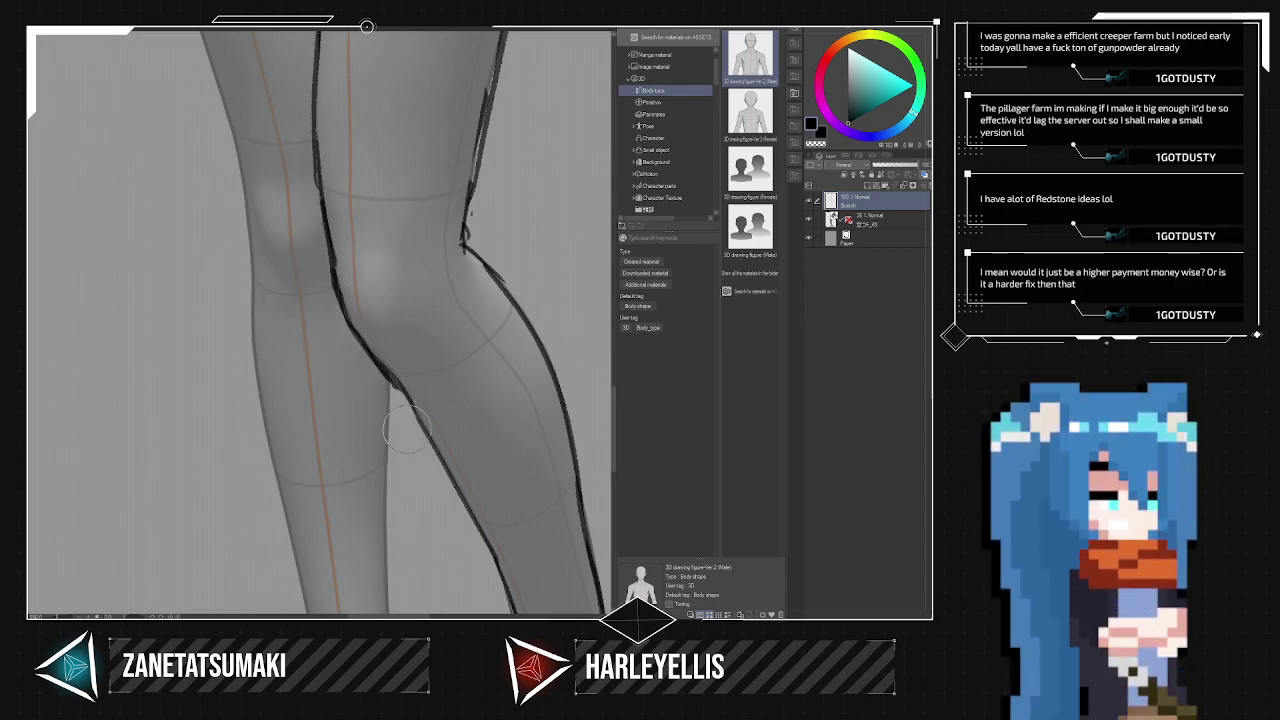
Outline both sides of the viewer's-right foot, from the toes to the shin and around the heel.
scroll(453, 499, "down", 1)
left_click_drag(518, 444, 455, 80)
scroll(450, 379, "up", 2)
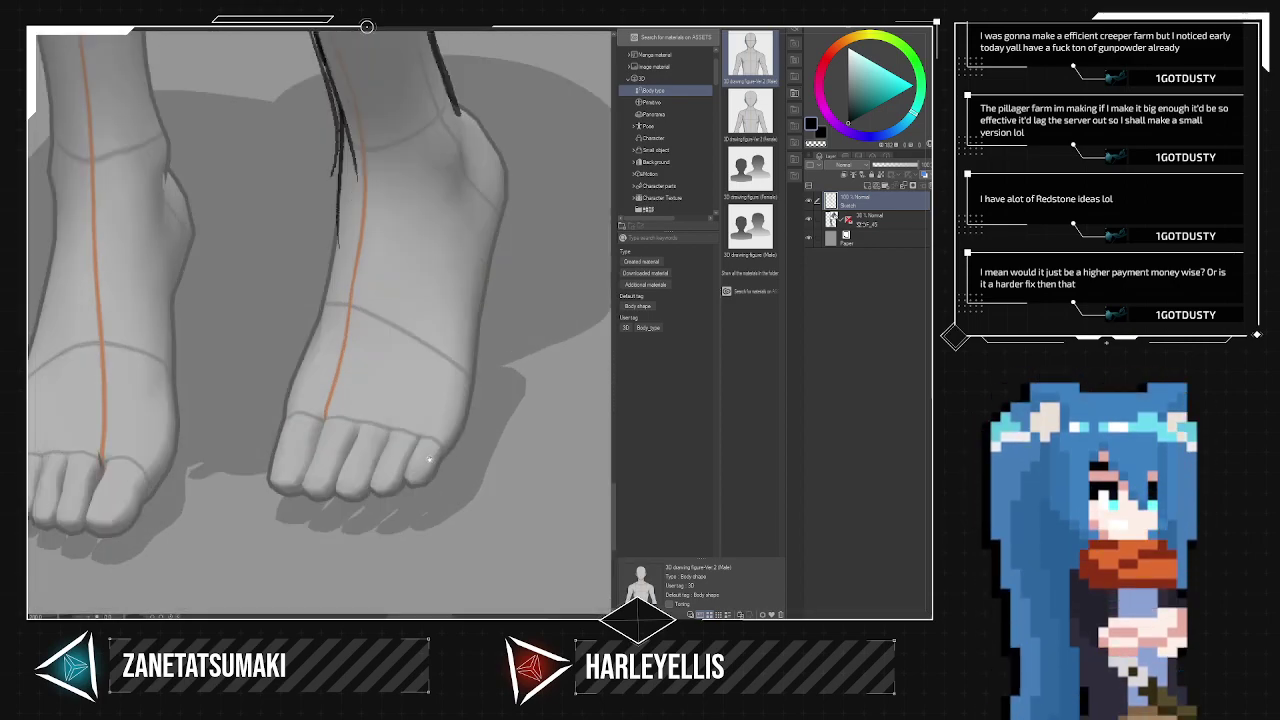
scroll(436, 450, "up", 1)
mouse_move(284, 487)
left_mouse_down()
mouse_move(281, 453)
mouse_move(278, 465)
mouse_move(333, 298)
mouse_move(343, 160)
left_mouse_up()
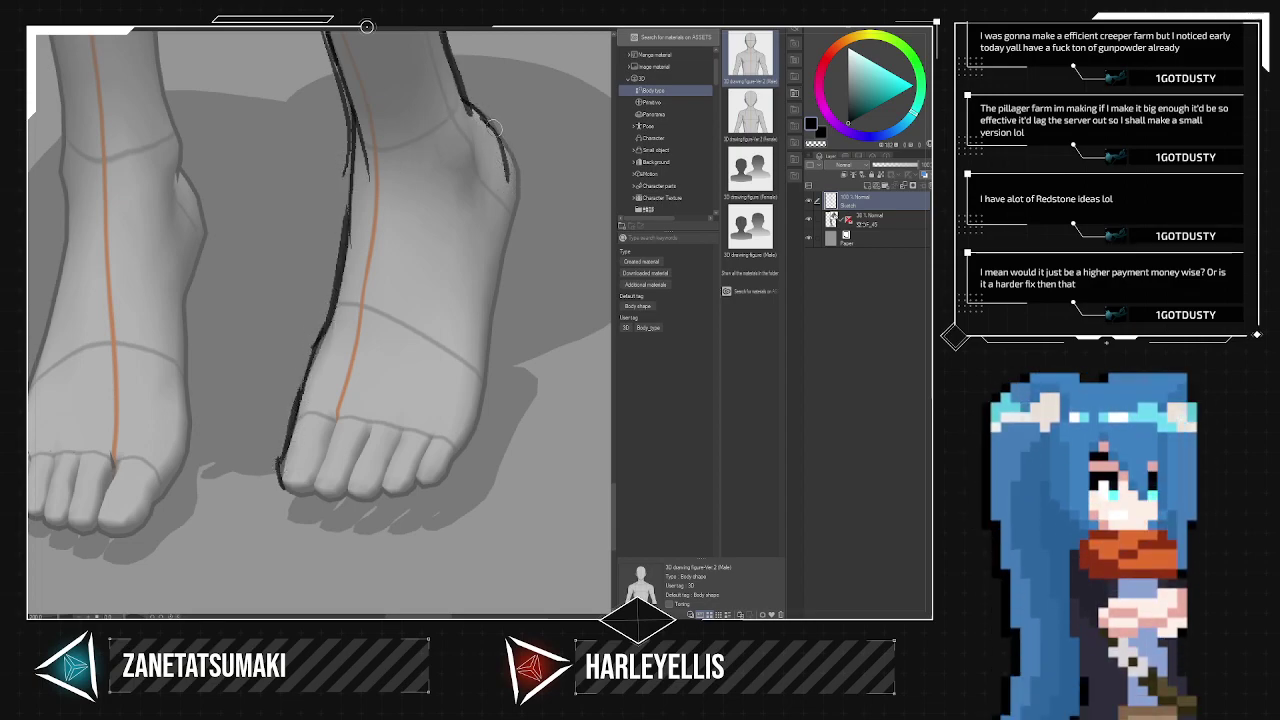
mouse_move(481, 110)
left_mouse_down()
mouse_move(515, 170)
mouse_move(478, 425)
mouse_move(502, 260)
left_mouse_up()
Block in the viewer's-right foot's toes as one shape and add the ankle bone and a curve across the instep.
left_click_drag(295, 422, 385, 420)
key("ctrl+z")
mouse_move(290, 428)
left_mouse_down()
mouse_move(330, 418)
mouse_move(425, 432)
mouse_move(442, 447)
left_mouse_up()
mouse_move(281, 490)
left_mouse_down()
mouse_move(417, 476)
mouse_move(465, 453)
left_mouse_up()
mouse_move(440, 155)
left_mouse_down()
mouse_move(456, 180)
mouse_move(480, 150)
mouse_move(465, 175)
left_mouse_up()
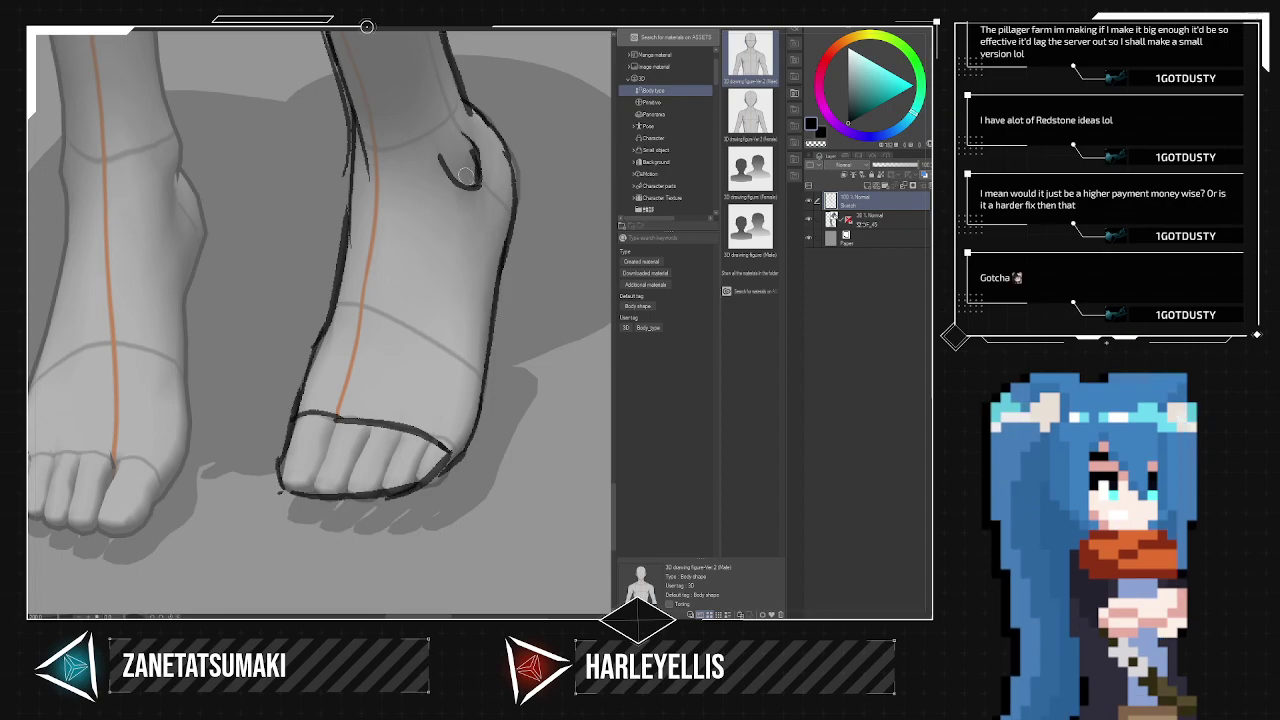
mouse_move(334, 305)
left_mouse_down()
mouse_move(378, 308)
mouse_move(482, 392)
left_mouse_up()
Draw the outer edge of the viewer's-left foot from the little toe up to the ankle.
scroll(492, 467, "down", 5)
scroll(491, 468, "down", 2)
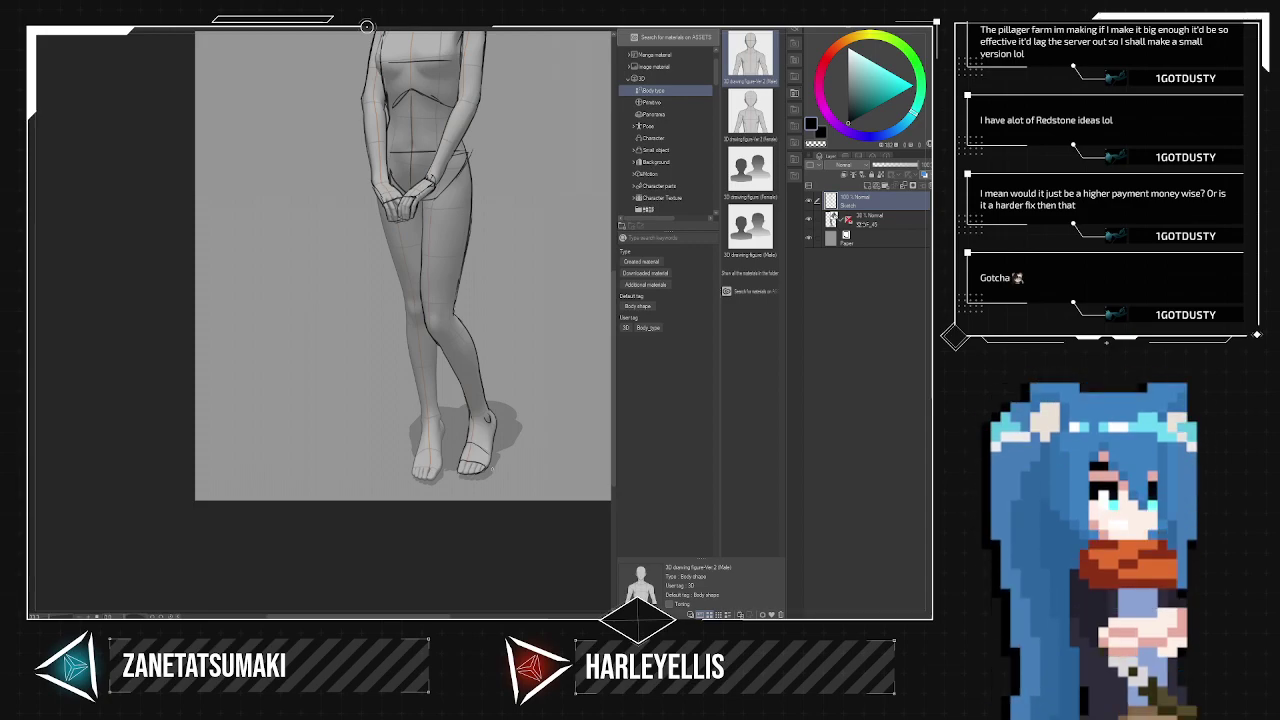
scroll(491, 468, "up", 8)
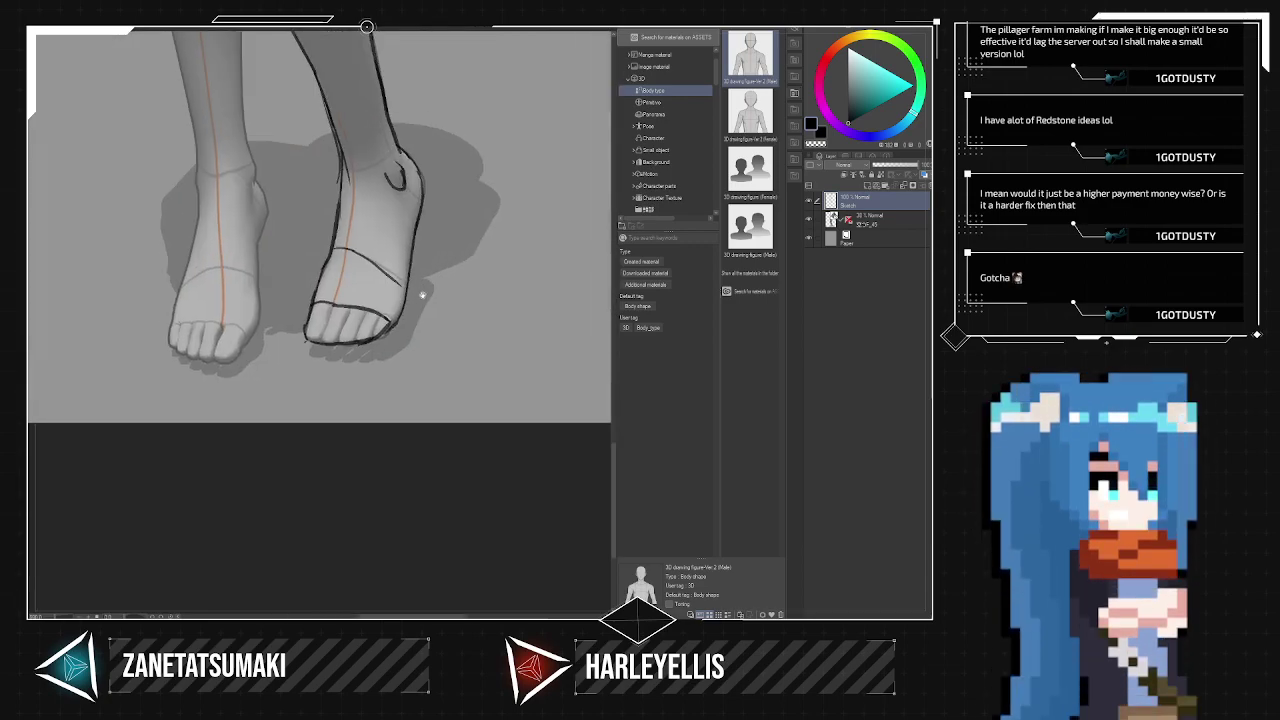
scroll(419, 291, "up", 4)
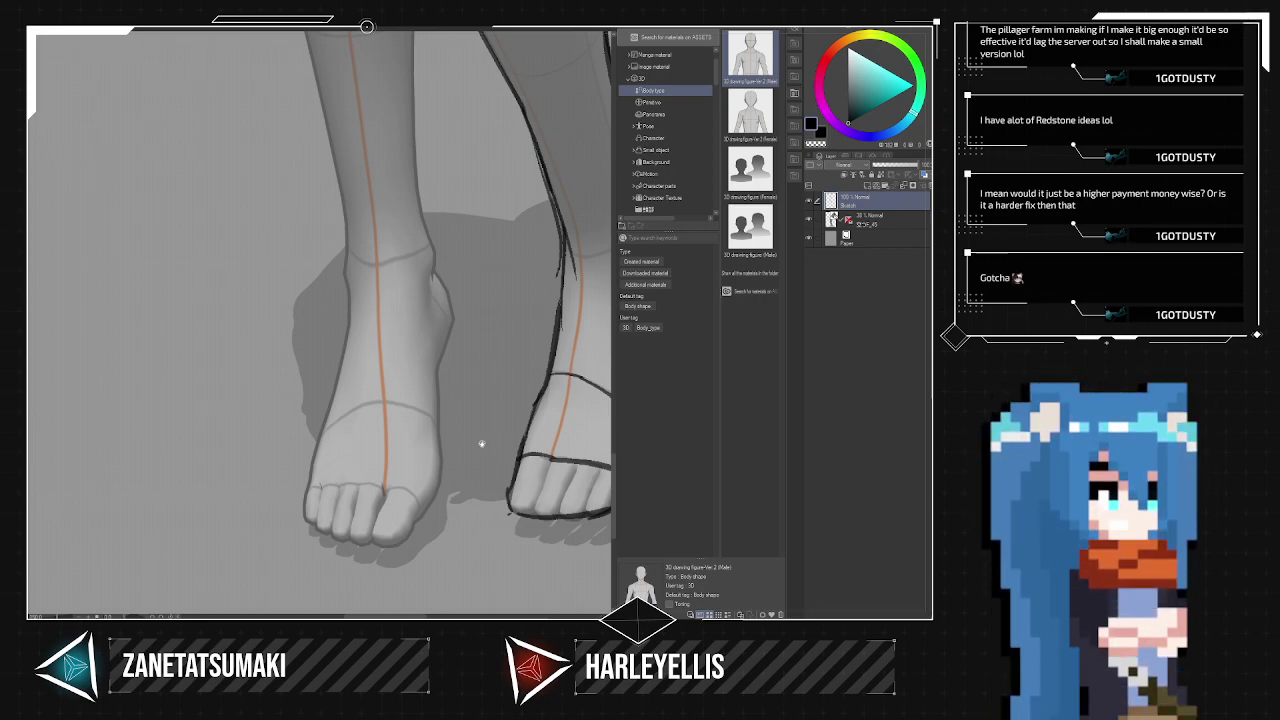
scroll(446, 337, "up", 5)
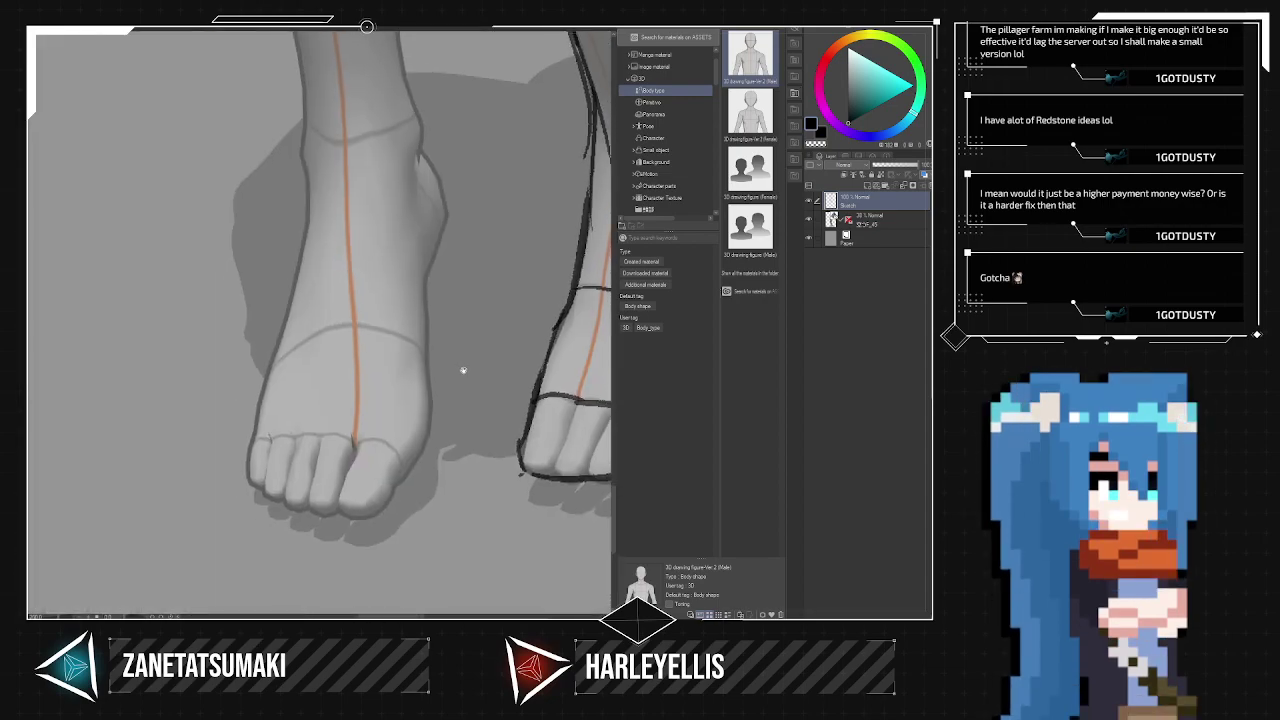
left_click_drag(258, 486, 286, 324)
left_click_drag(273, 387, 306, 230)
left_click_drag(293, 288, 312, 124)
Outline the inner side of the viewer's-left foot around the heel and block in its toes as one shape.
mouse_move(408, 84)
left_mouse_down()
mouse_move(450, 181)
mouse_move(439, 260)
left_mouse_up()
mouse_move(434, 430)
left_mouse_down()
mouse_move(444, 240)
mouse_move(432, 425)
left_mouse_up()
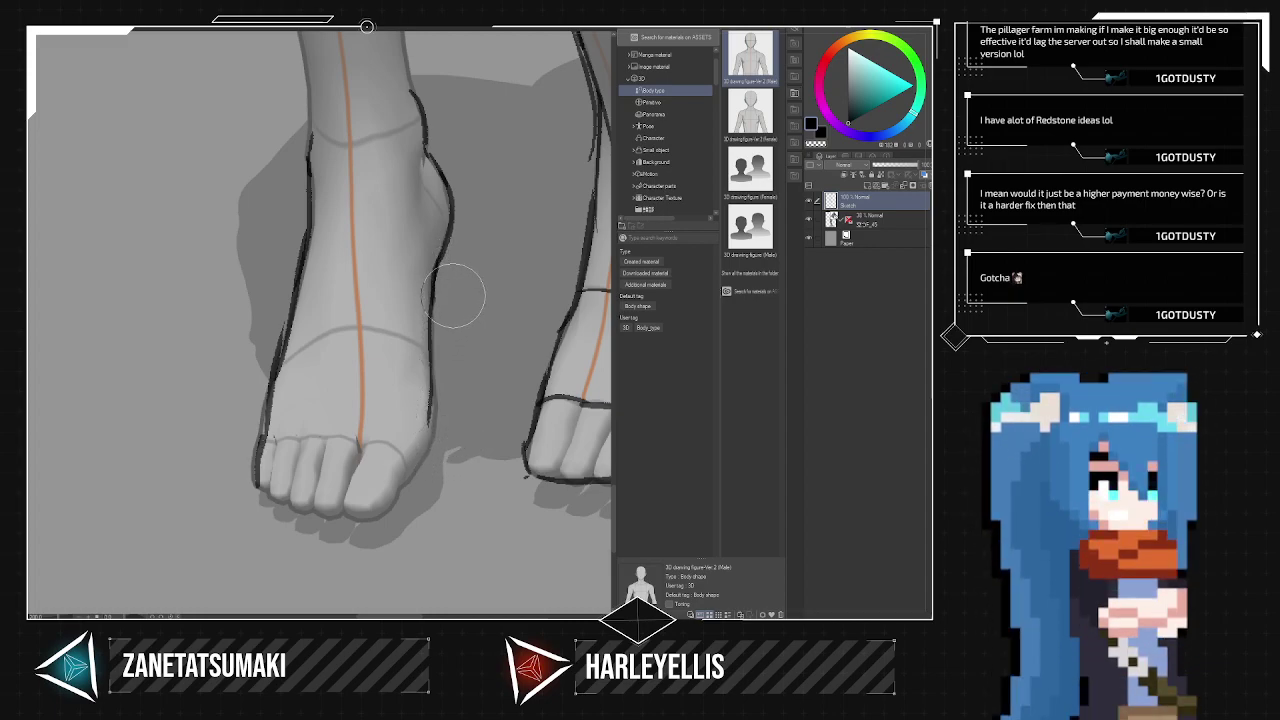
left_click_drag(437, 382, 420, 464)
mouse_move(385, 516)
left_mouse_down()
mouse_move(408, 478)
mouse_move(430, 368)
left_mouse_up()
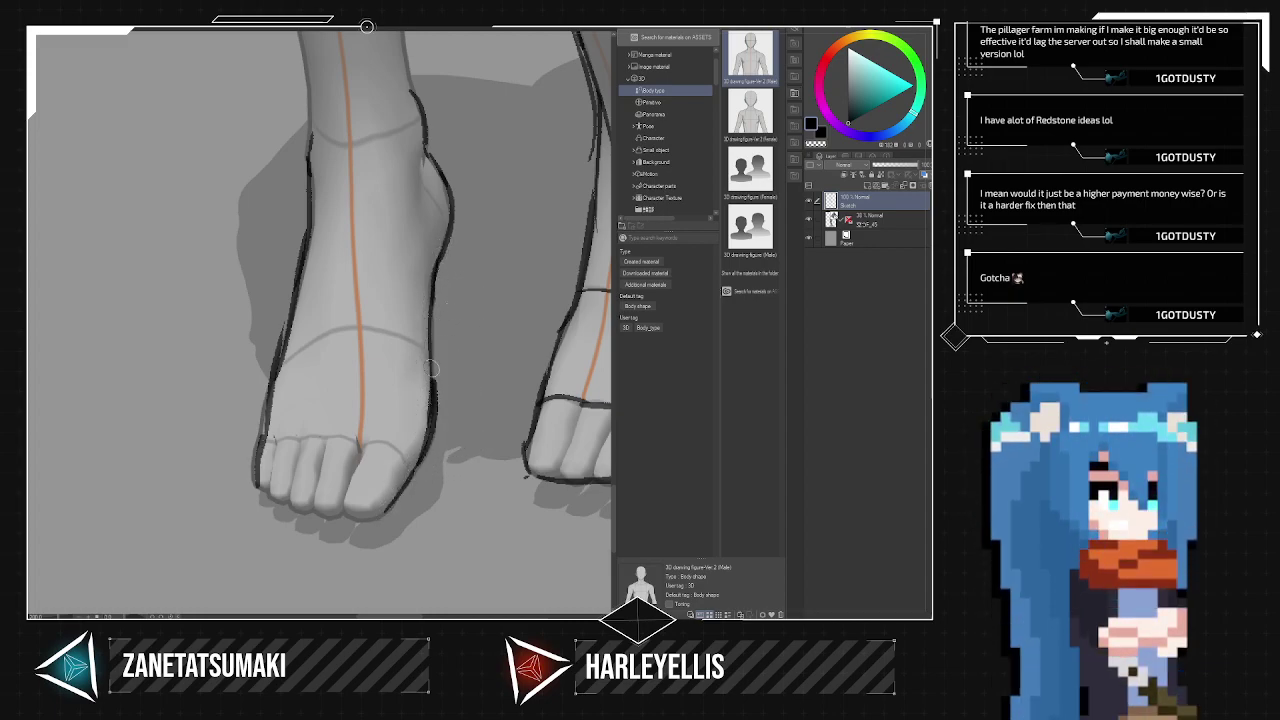
left_click_drag(264, 442, 418, 452)
mouse_move(262, 487)
left_mouse_down()
mouse_move(355, 519)
mouse_move(396, 497)
left_mouse_up()
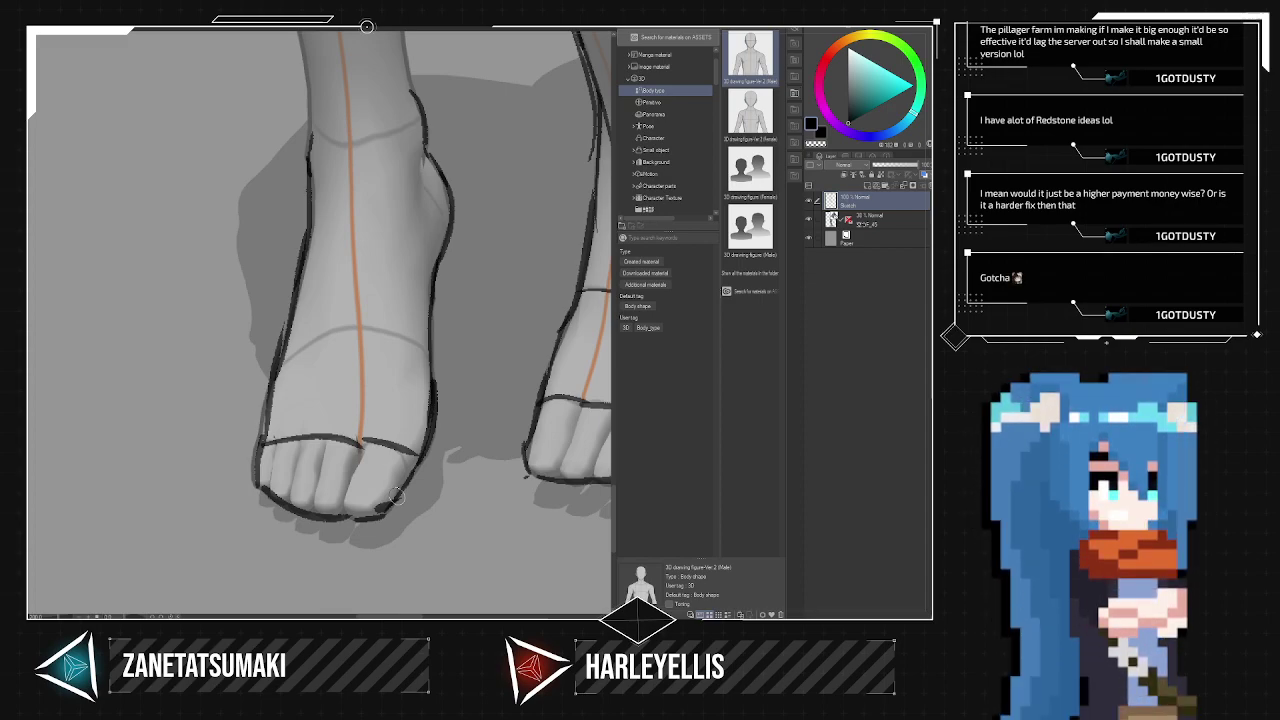
Draw the inner edge of the viewer's-left lower leg from the crossing knee down to the ankle.
left_click_drag(445, 210, 323, 420)
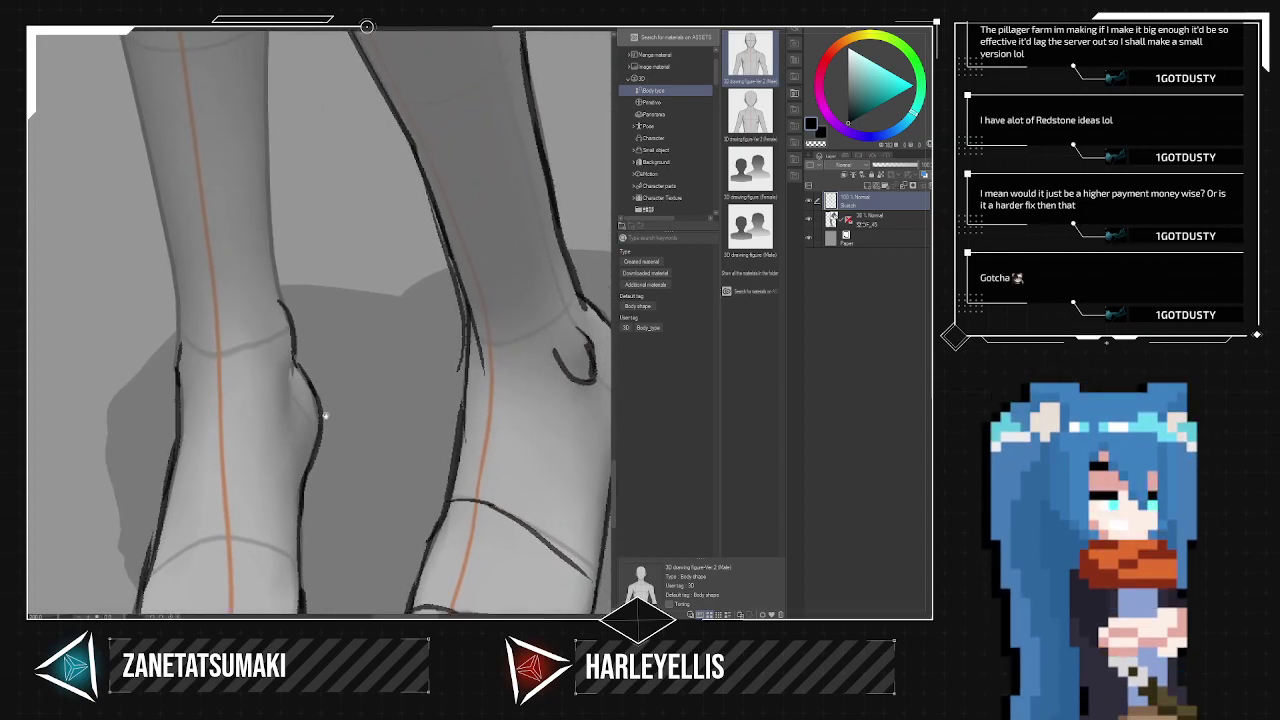
scroll(397, 345, "down", 2)
left_click_drag(363, 349, 429, 464)
mouse_move(393, 418)
left_mouse_down()
mouse_move(384, 243)
mouse_move(393, 396)
left_mouse_up()
key("ctrl+z")
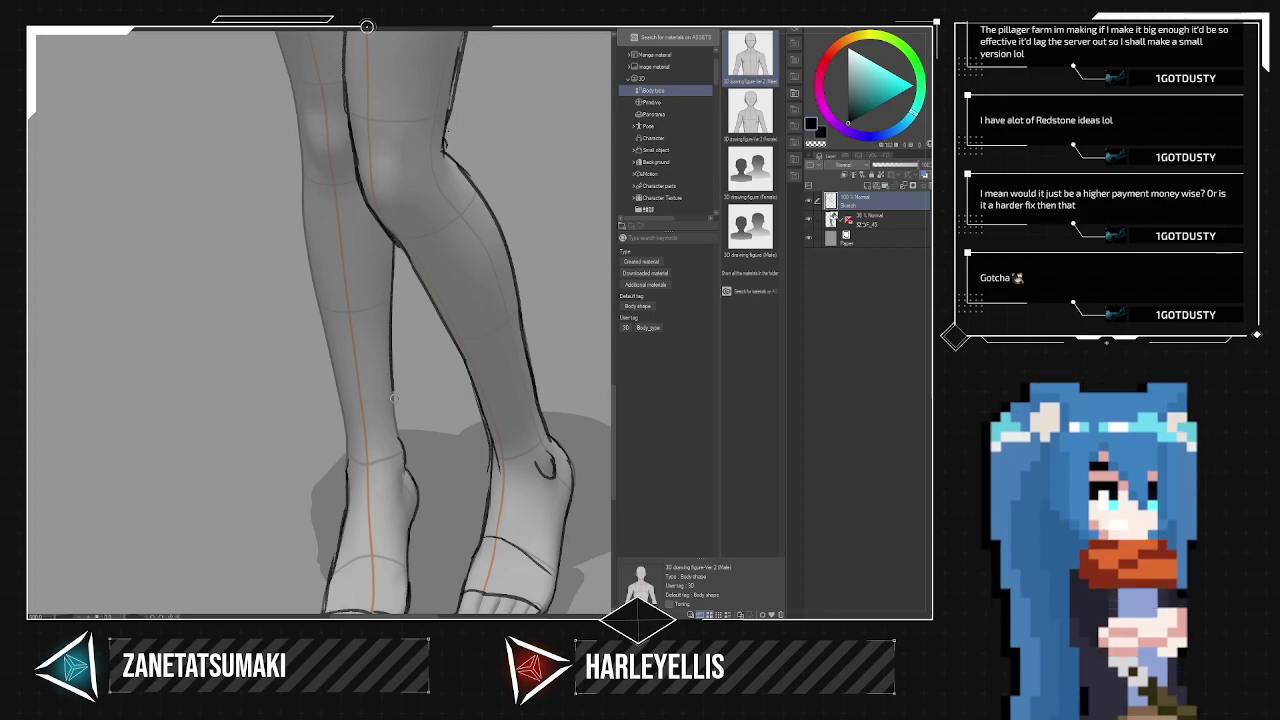
left_click_drag(402, 454, 391, 377)
Draw the outer contour of the viewer's-left lower leg from the ankle up to the knee, retrying the stroke until it follows the figure.
left_click_drag(347, 468, 304, 188)
key("ctrl+z")
left_click_drag(346, 463, 311, 214)
key("ctrl+z")
left_click_drag(346, 470, 308, 226)
key("ctrl+z")
left_click_drag(348, 466, 300, 232)
key("ctrl+z")
key("ctrl+z")
left_click_drag(346, 468, 303, 210)
key("ctrl+z")
left_click_drag(347, 463, 303, 208)
key("ctrl+z")
left_click_drag(346, 465, 312, 184)
key("ctrl+z")
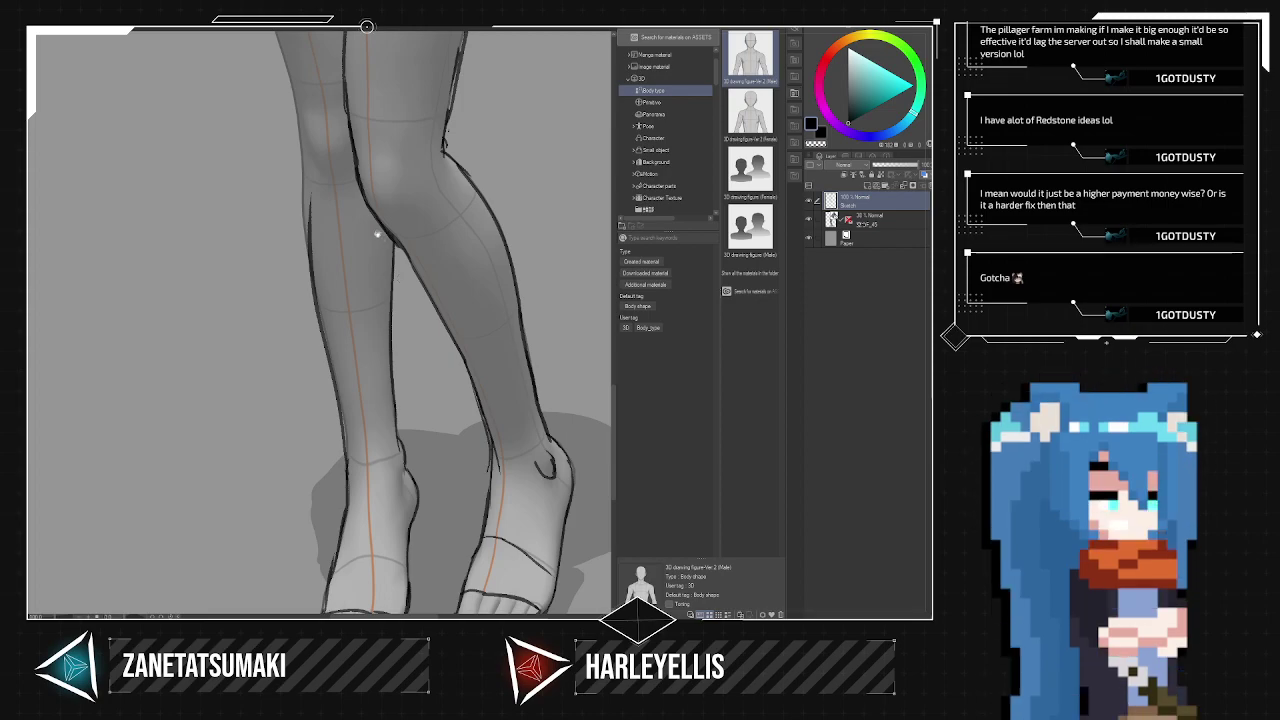
Carry the viewer's-left leg's outer contour up past the knee into the lower thigh.
left_click_drag(370, 248, 436, 343)
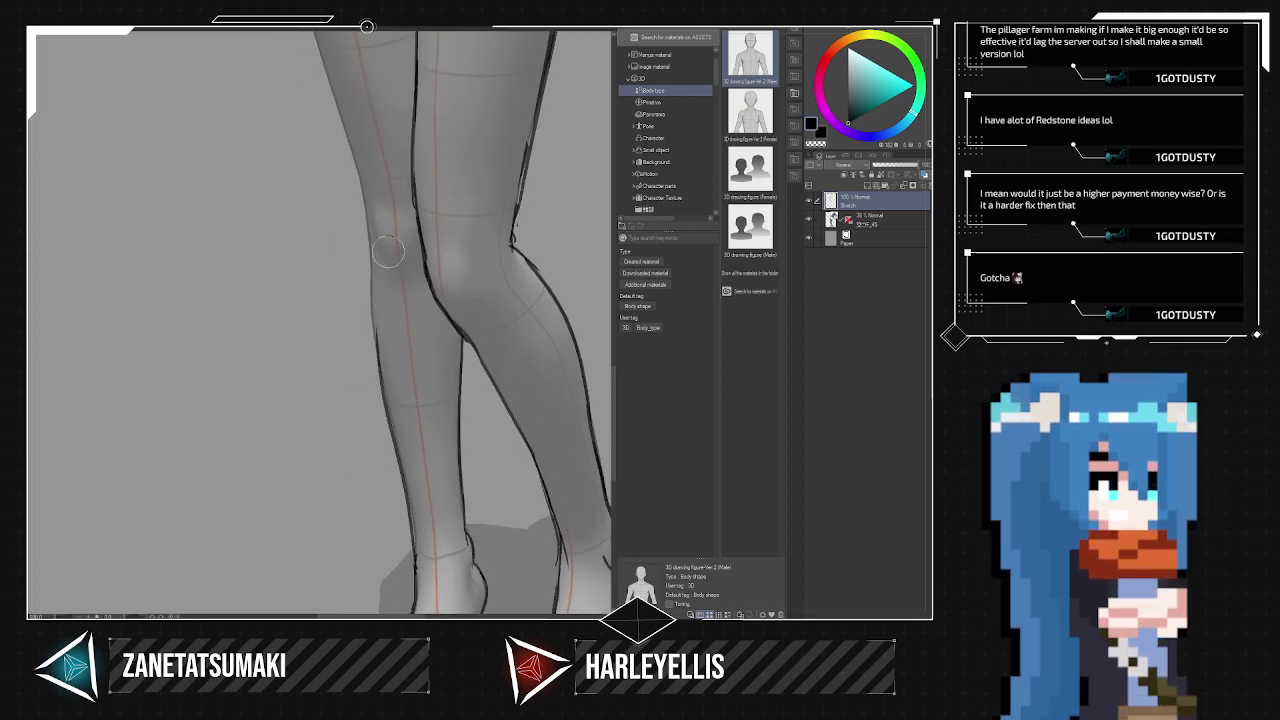
left_click_drag(388, 380, 376, 231)
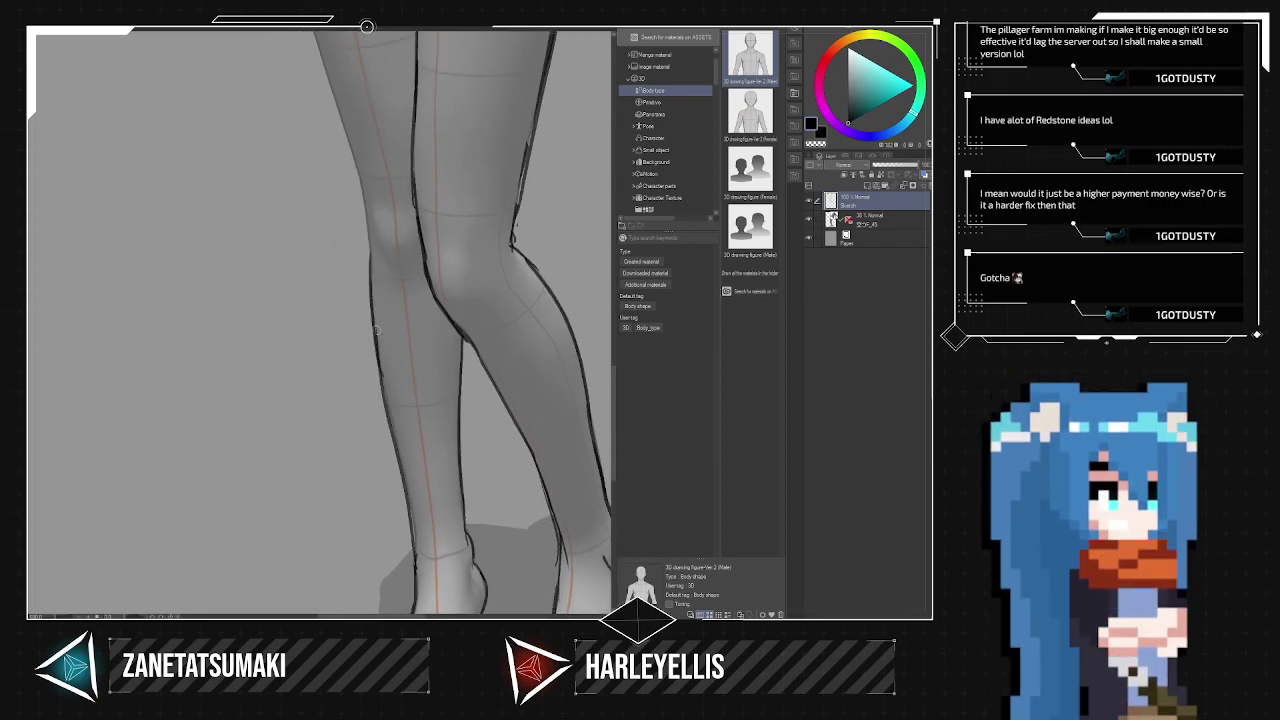
left_click_drag(377, 330, 345, 122)
Outline the outer contour of the viewer's-left thigh from above the knee up to the hand, redoing uneven strokes.
left_click_drag(415, 207, 455, 490)
mouse_move(395, 437)
left_mouse_down()
mouse_move(377, 388)
mouse_move(329, 115)
mouse_move(374, 394)
left_mouse_up()
key("ctrl+z")
key("ctrl+z")
key("ctrl+z")
key("ctrl+z")
left_click_drag(398, 446, 329, 173)
key("ctrl+z")
key("ctrl+z")
mouse_move(398, 450)
left_mouse_down()
mouse_move(330, 230)
mouse_move(322, 150)
mouse_move(378, 392)
left_mouse_up()
key("ctrl+z")
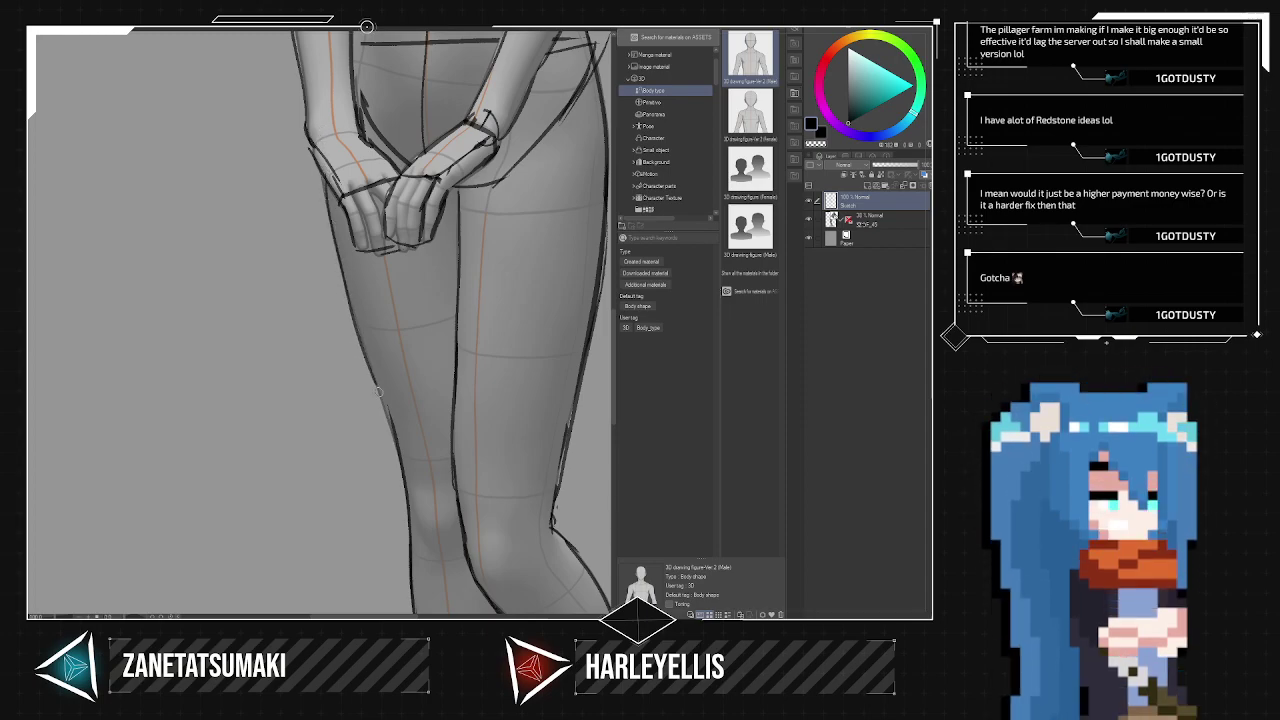
mouse_move(399, 460)
left_mouse_down()
mouse_move(371, 353)
mouse_move(400, 464)
left_mouse_up()
key("ctrl+z")
Mark the kneecaps on both legs with U-shaped curves, redoing the viewer's-right one with a thinner line.
scroll(404, 470, "down", 4)
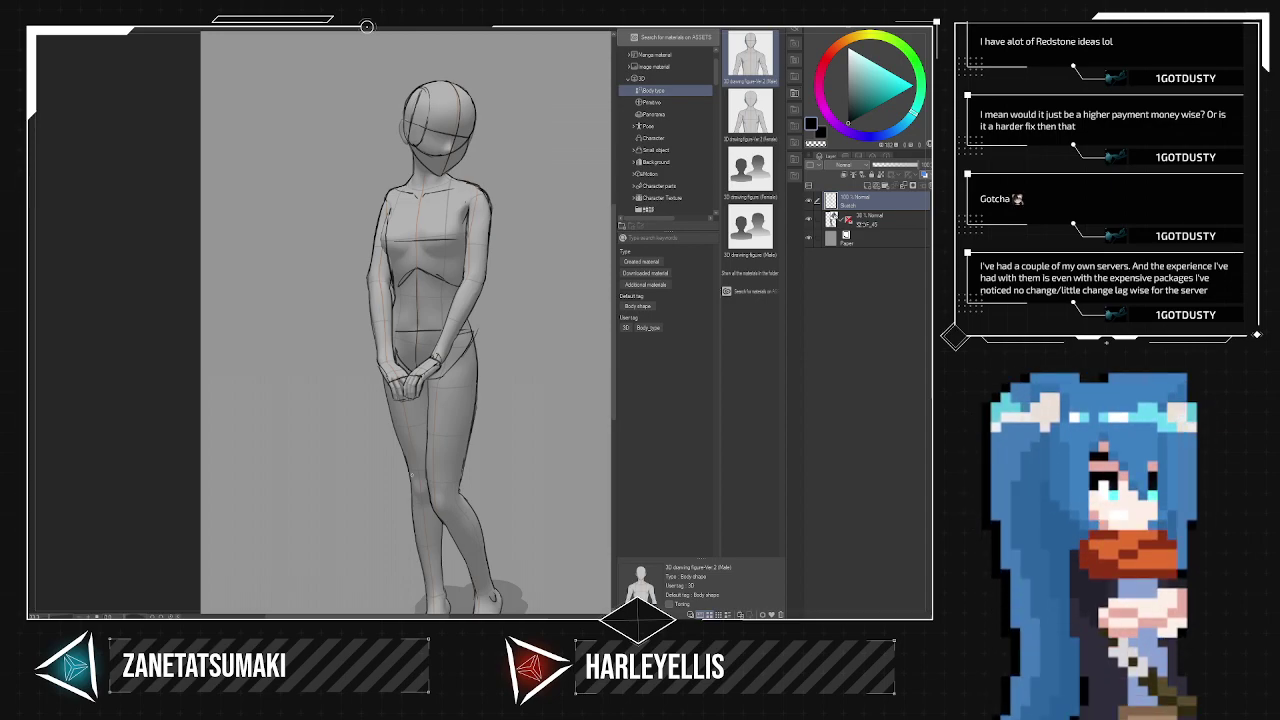
scroll(540, 442, "down", 2)
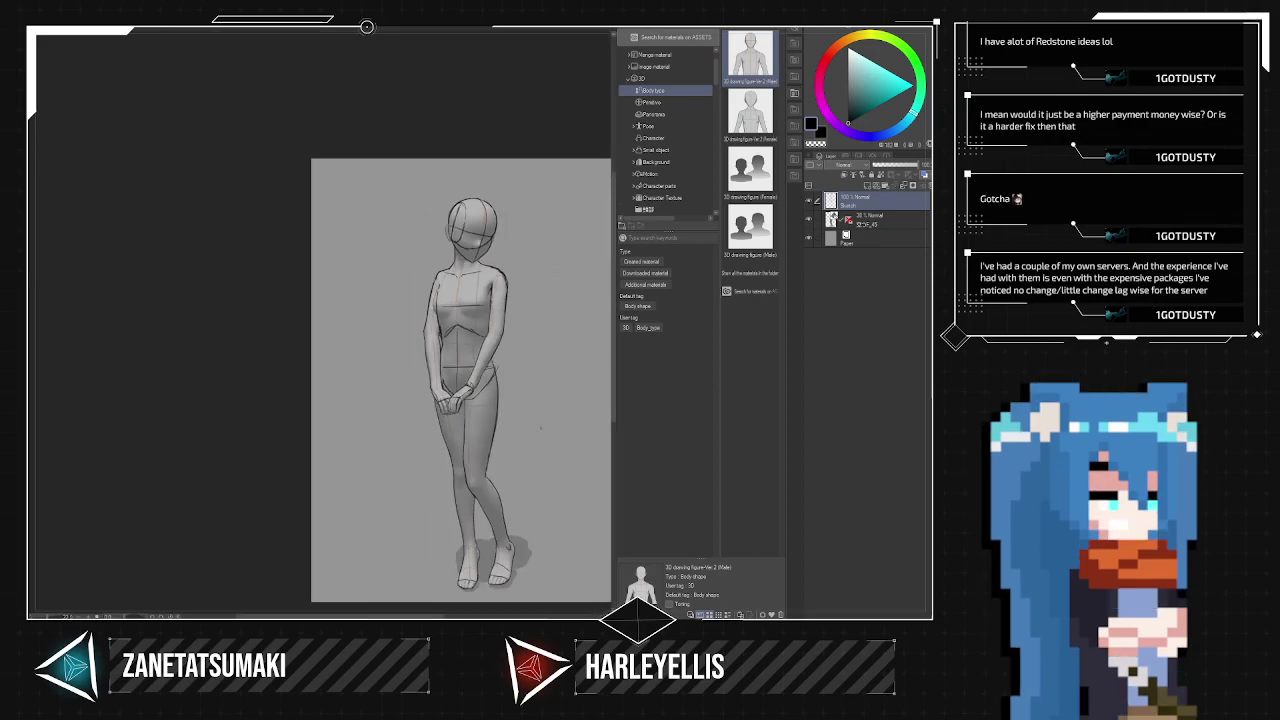
scroll(542, 428, "up", 1)
scroll(542, 424, "up", 5)
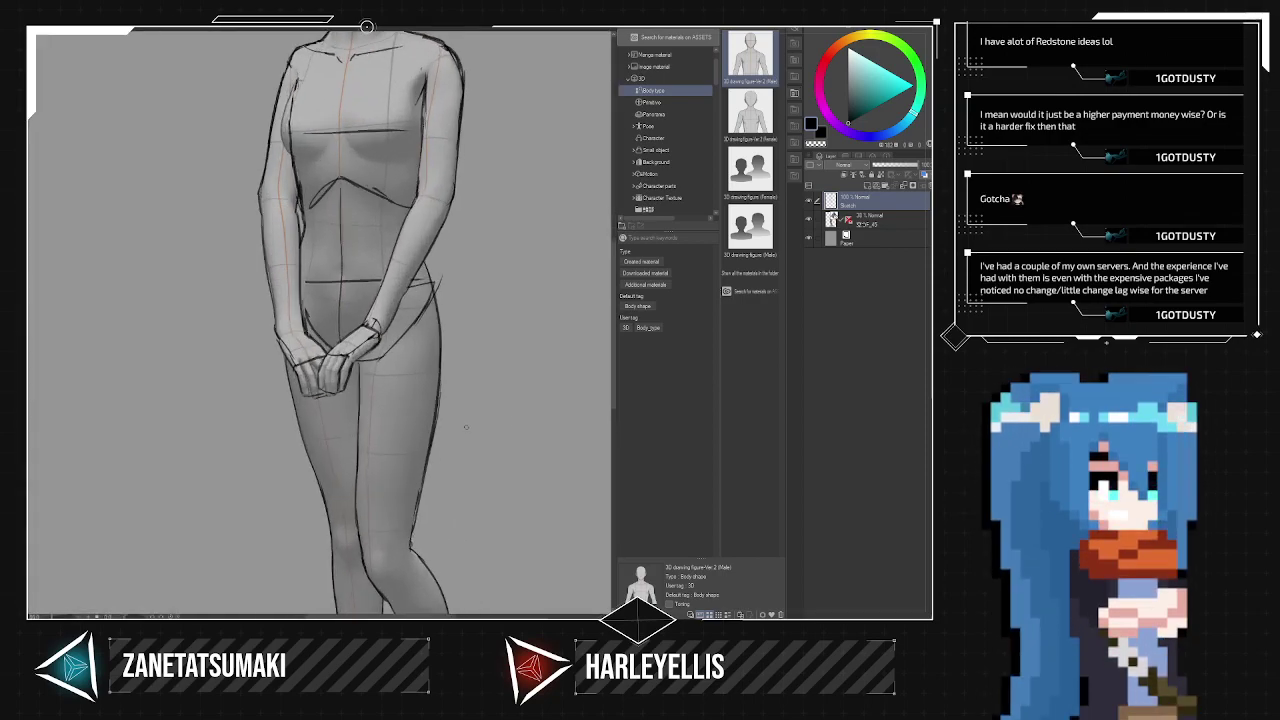
left_click_drag(371, 419, 430, 185)
scroll(402, 400, "up", 3)
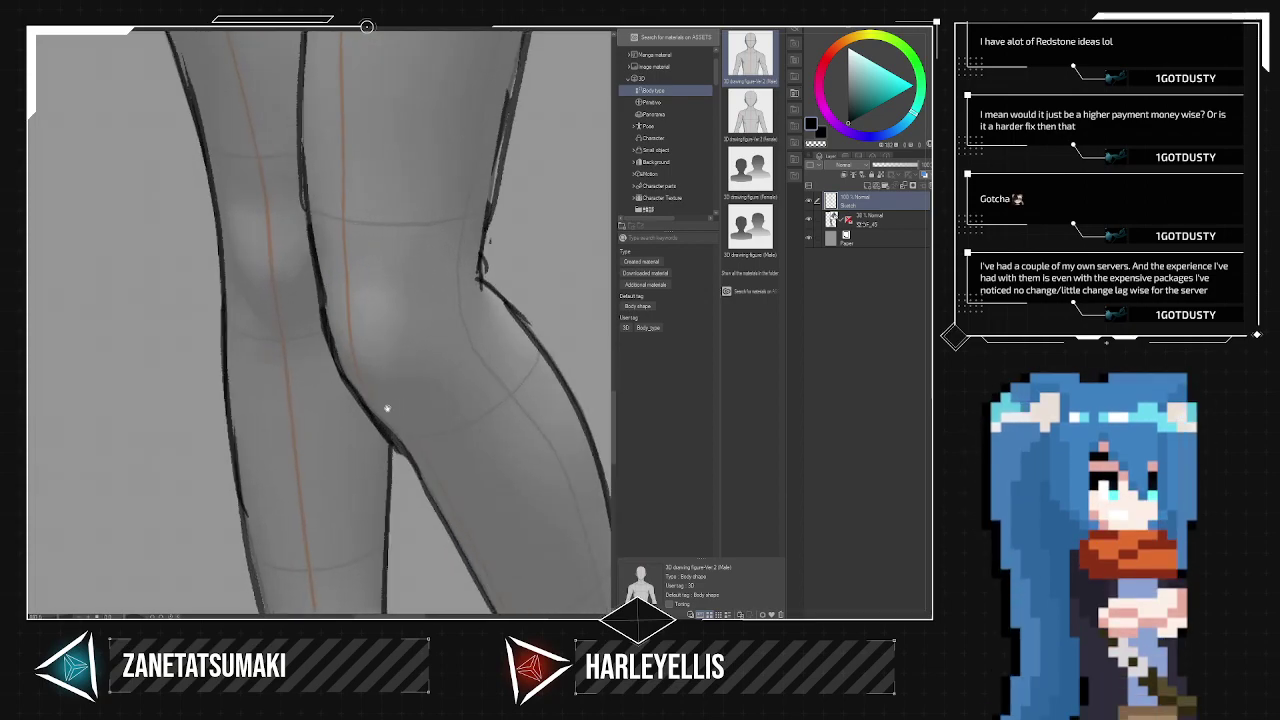
mouse_move(350, 386)
left_mouse_down()
mouse_move(394, 418)
mouse_move(408, 276)
mouse_move(402, 413)
left_mouse_up()
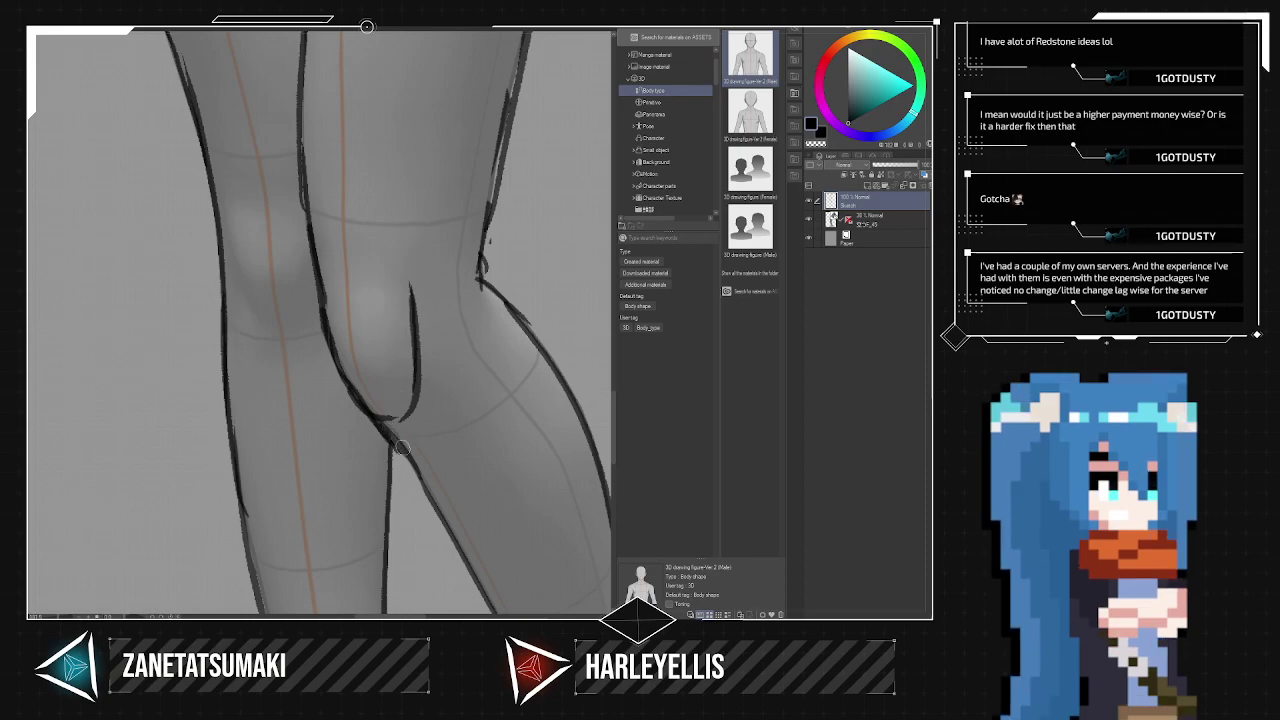
key("ctrl+z")
key("ctrl+z")
key("ctrl+z")
mouse_move(349, 388)
left_mouse_down()
mouse_move(402, 409)
mouse_move(410, 300)
left_mouse_up()
left_click_drag(406, 400, 409, 278)
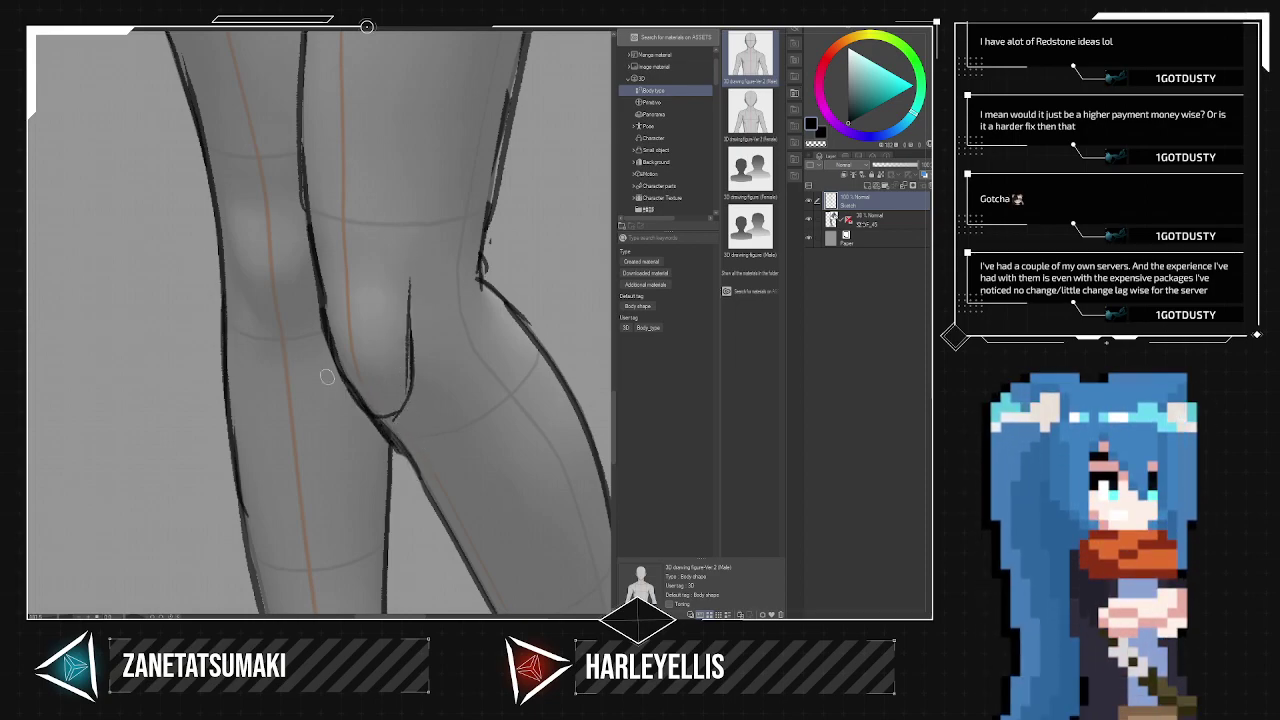
mouse_move(222, 237)
left_mouse_down()
mouse_move(258, 328)
mouse_move(290, 330)
mouse_move(311, 257)
mouse_move(300, 312)
mouse_move(268, 334)
mouse_move(316, 305)
left_mouse_up()
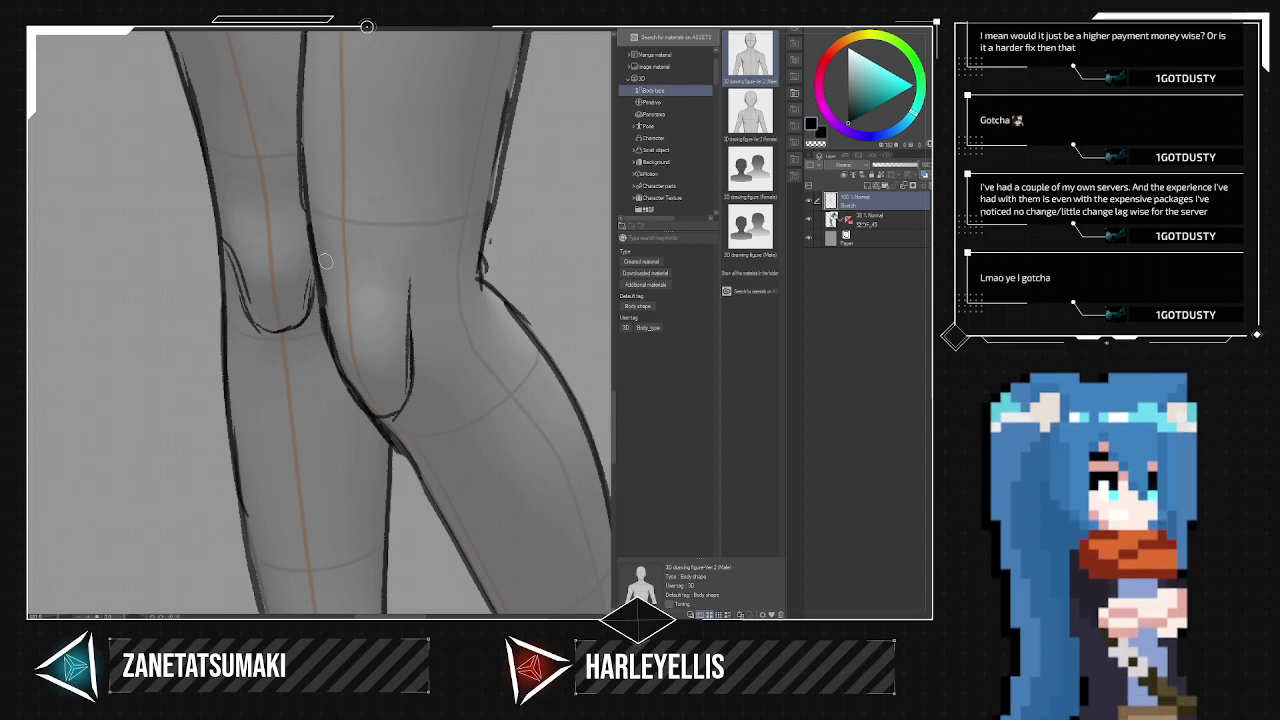
scroll(449, 283, "up", 15)
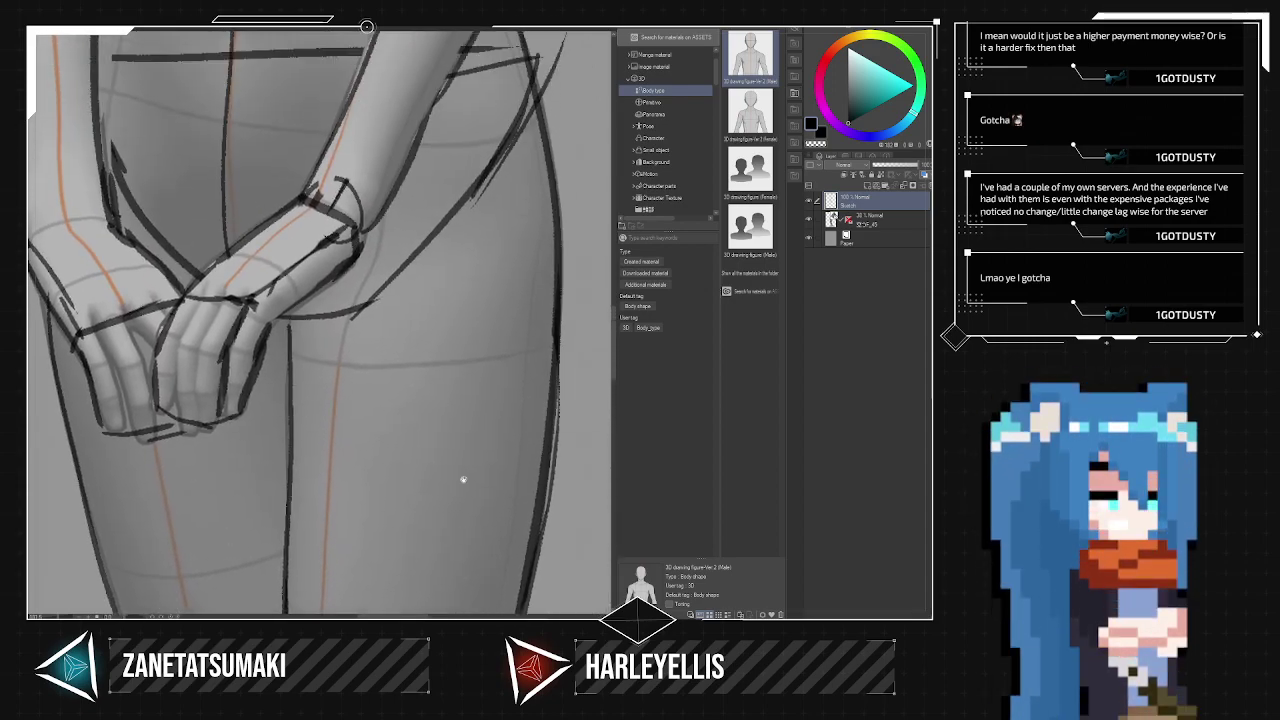
Draw the torso's vertical centre line from the rib arch up through the chest toward the collarbones.
scroll(464, 468, "up", 10)
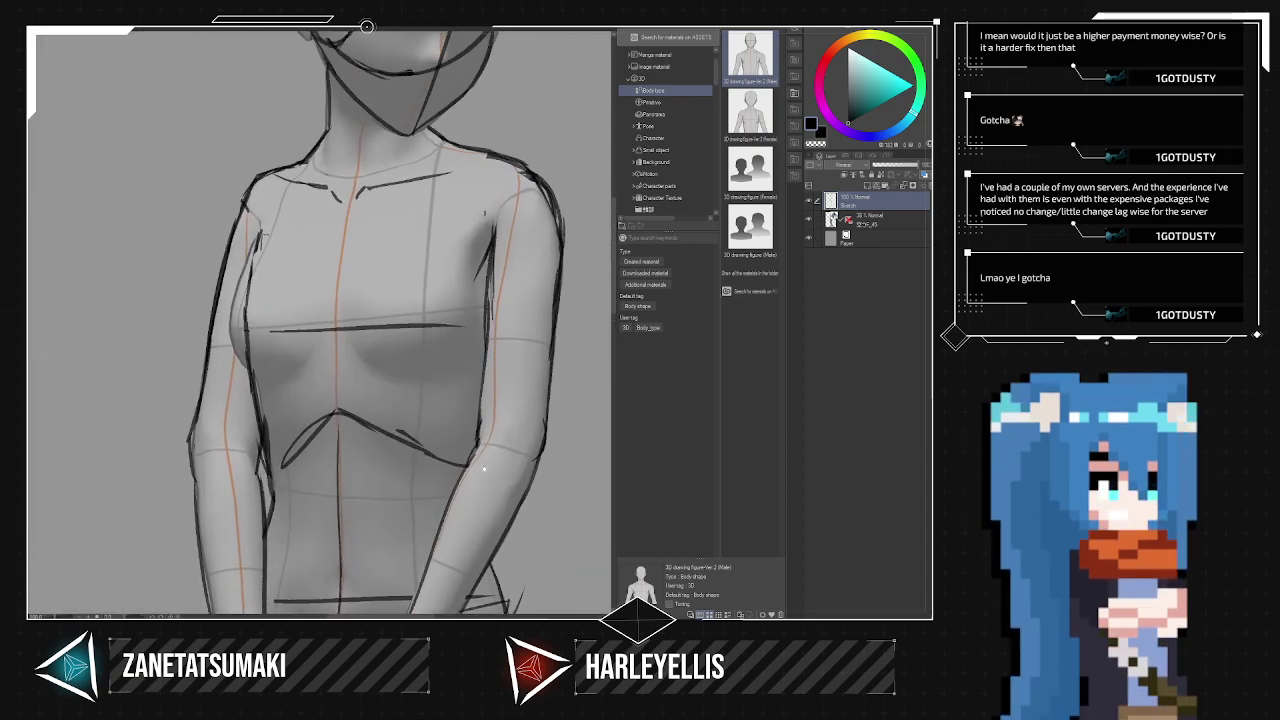
left_click_drag(460, 395, 454, 451)
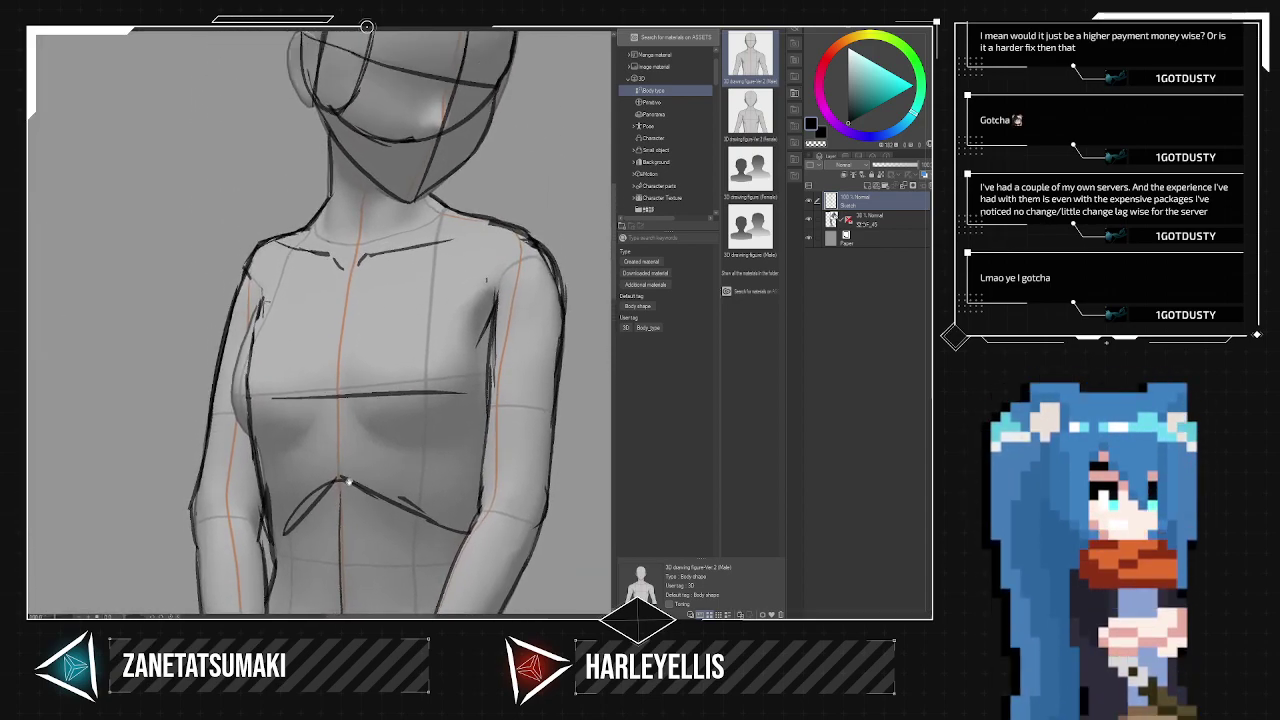
mouse_move(338, 490)
left_mouse_down()
mouse_move(345, 324)
mouse_move(348, 294)
left_mouse_up()
Hide the 3D figure layer and review the proportions of the whole body sketch on its own.
left_click(809, 220)
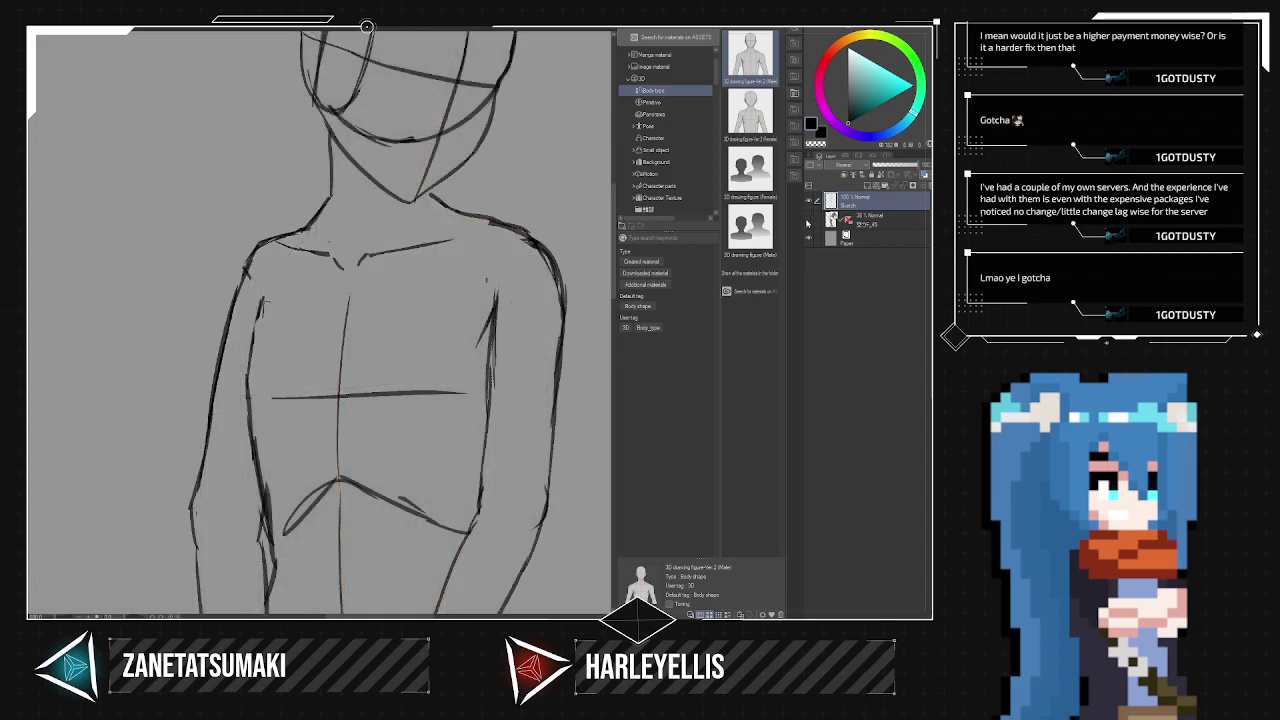
key("ctrl+minus")
key("ctrl+minus")
key("ctrl+minus")
key("ctrl+minus")
key("ctrl+minus")
key("ctrl+minus")
key("ctrl+plus")
key("ctrl+plus")
key("ctrl+plus")
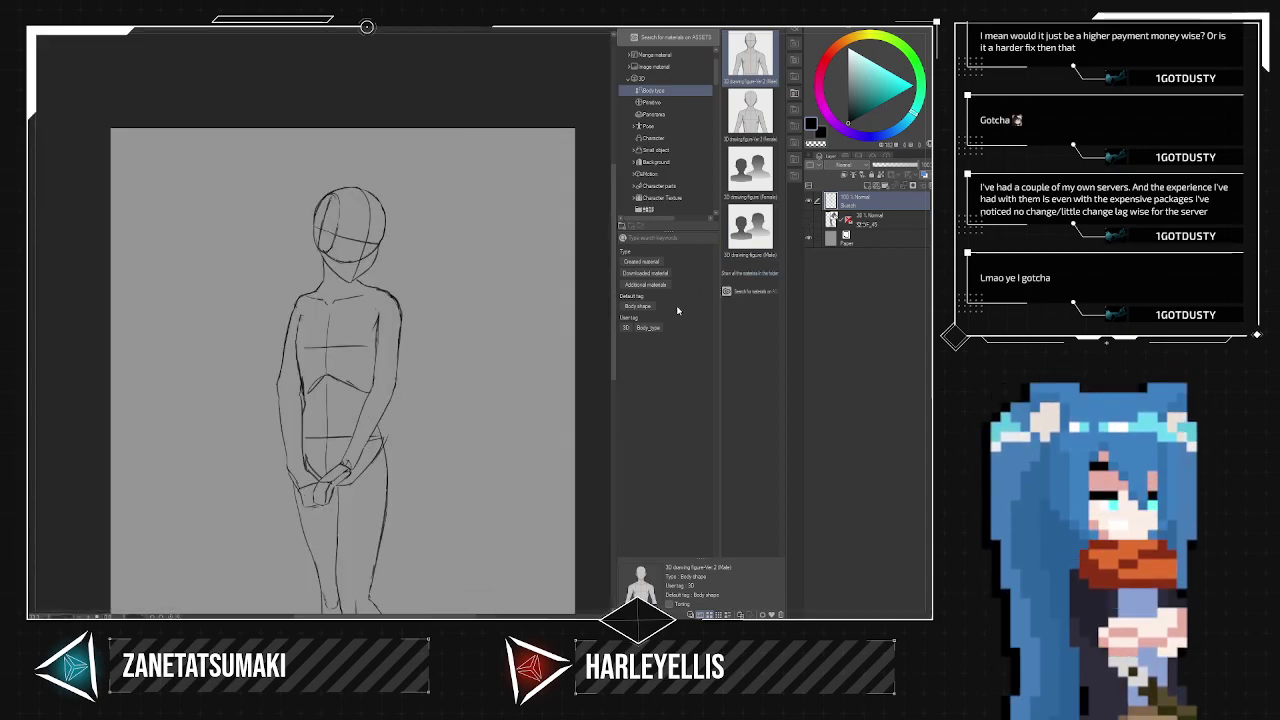
left_click_drag(409, 385, 438, 213)
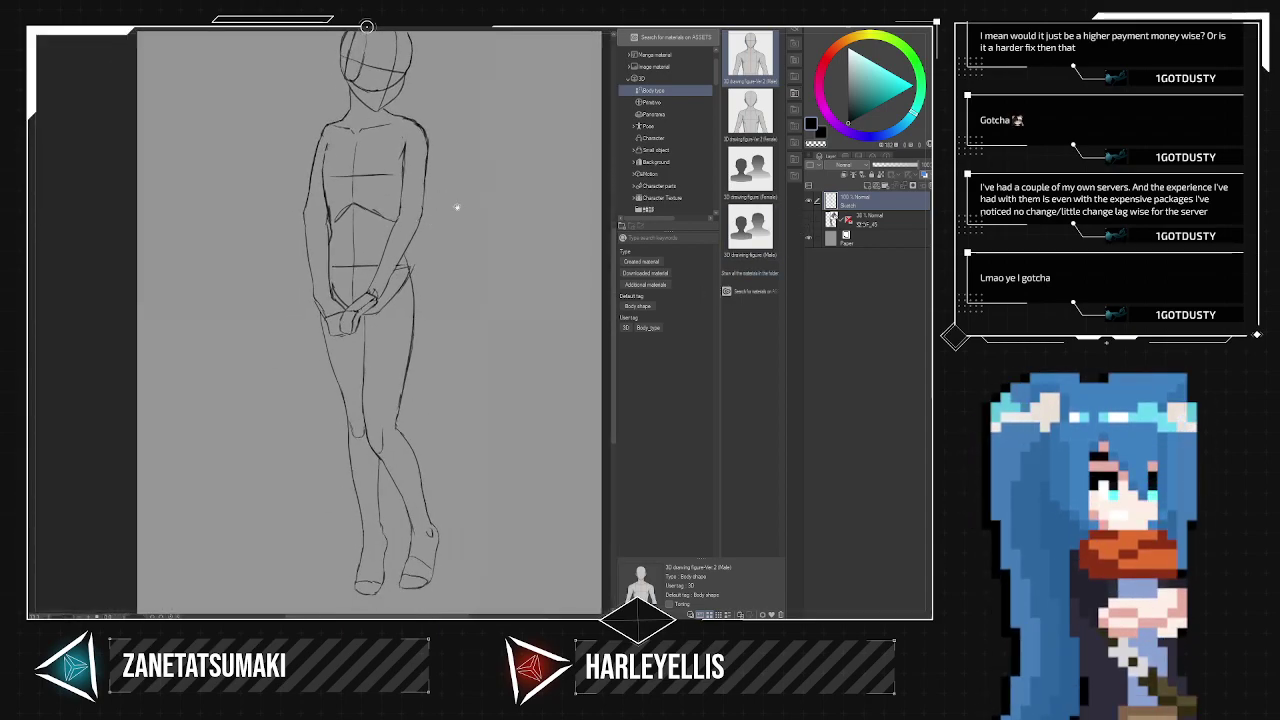
left_click_drag(476, 328, 455, 358)
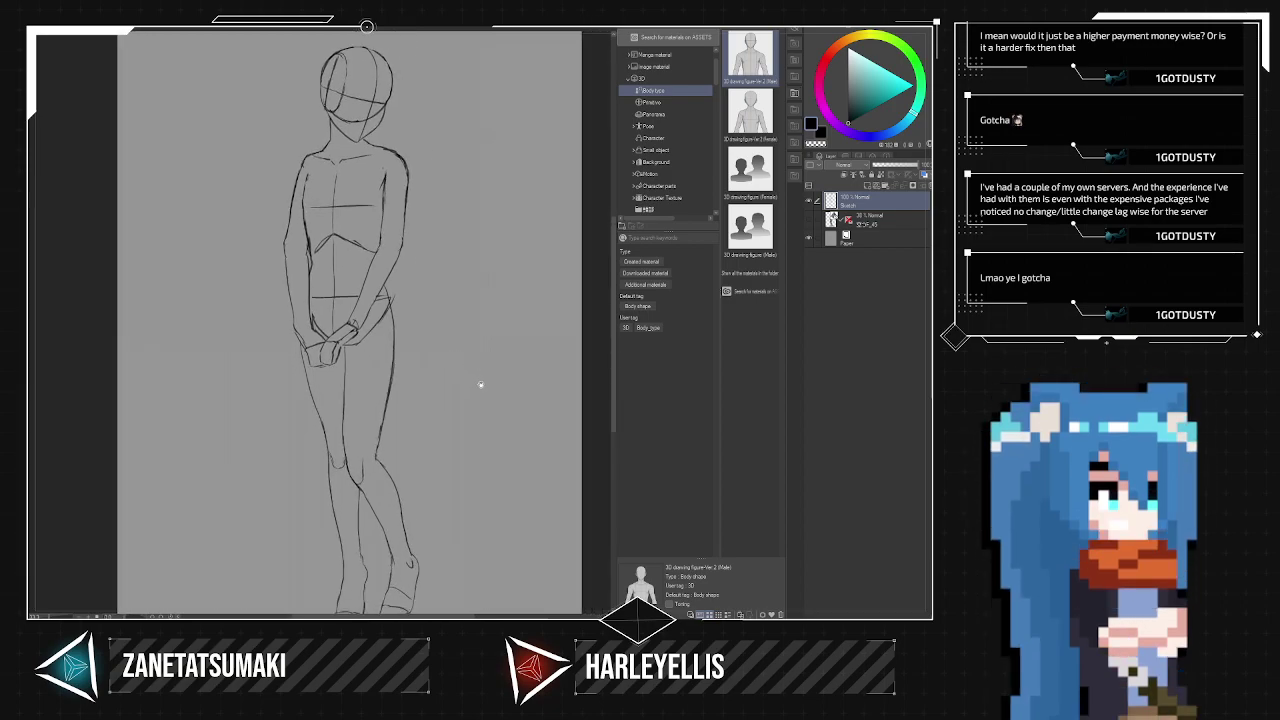
left_click_drag(447, 295, 477, 415)
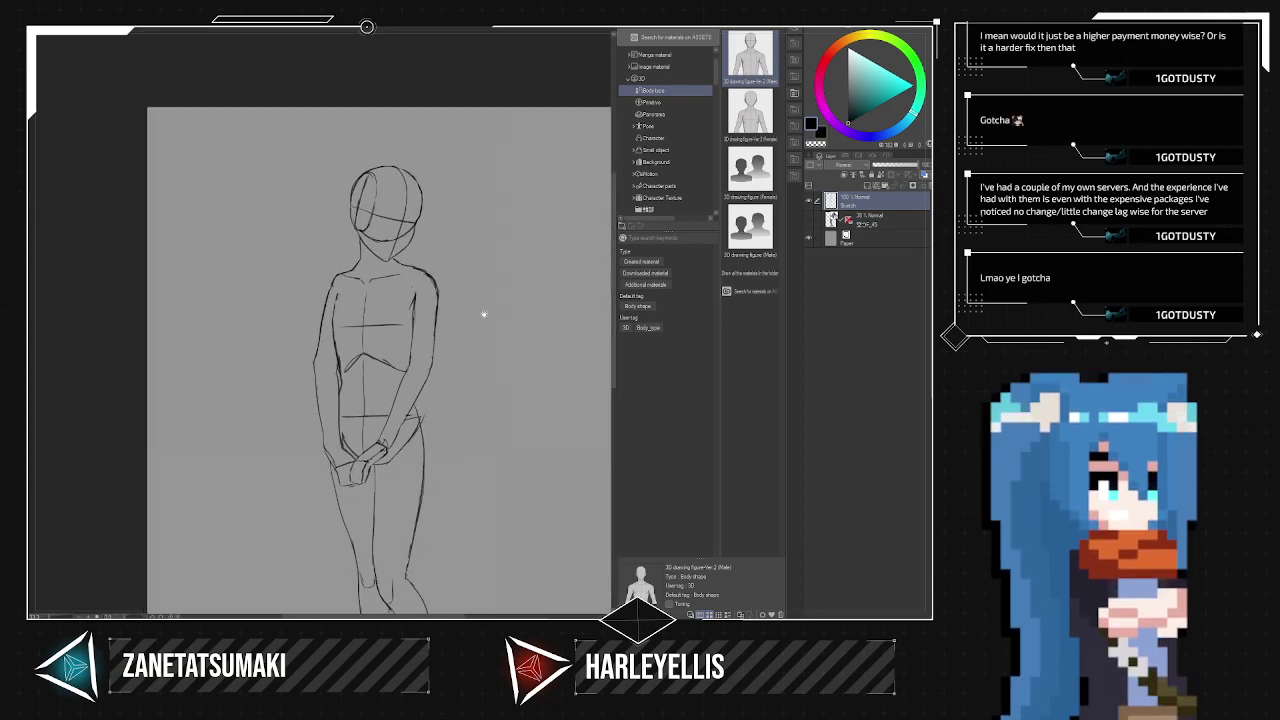
Erase the head circle's lower arc inside the face and the jawline segment just below the viewer's-left side oval.
scroll(443, 290, "up", 4)
left_click_drag(414, 257, 491, 337)
left_click_drag(316, 271, 464, 404)
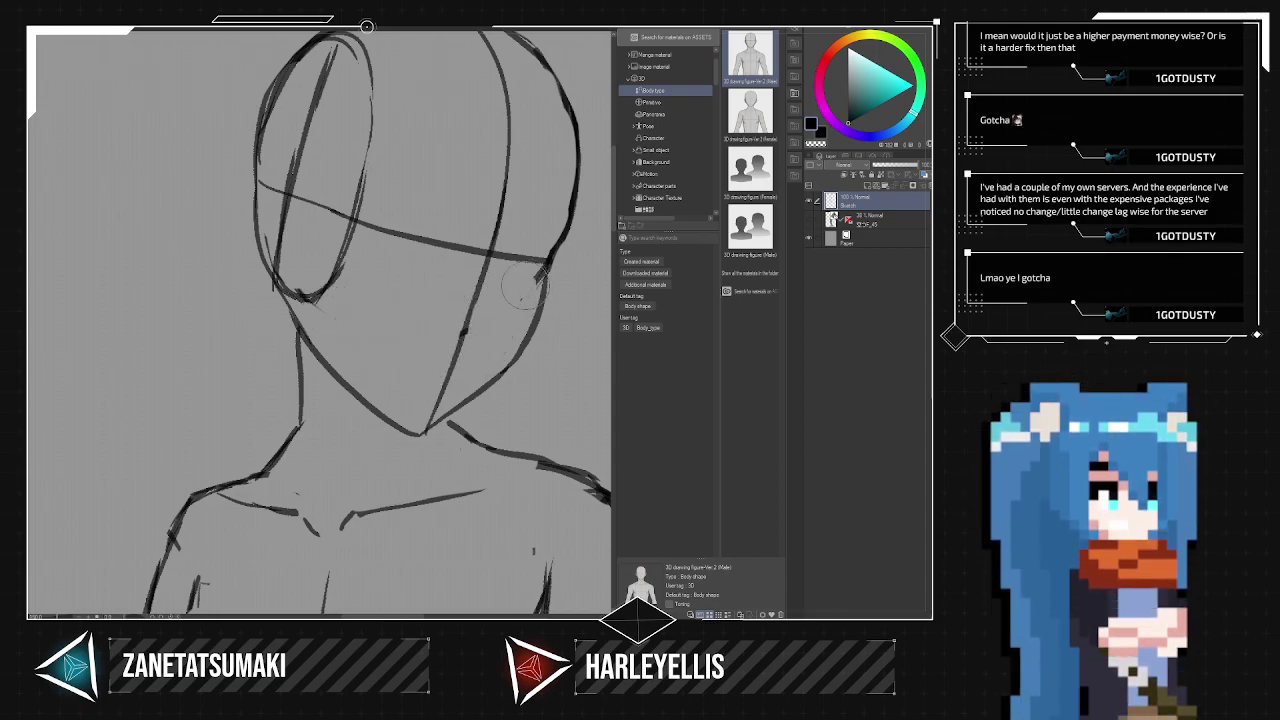
scroll(460, 428, "down", 4)
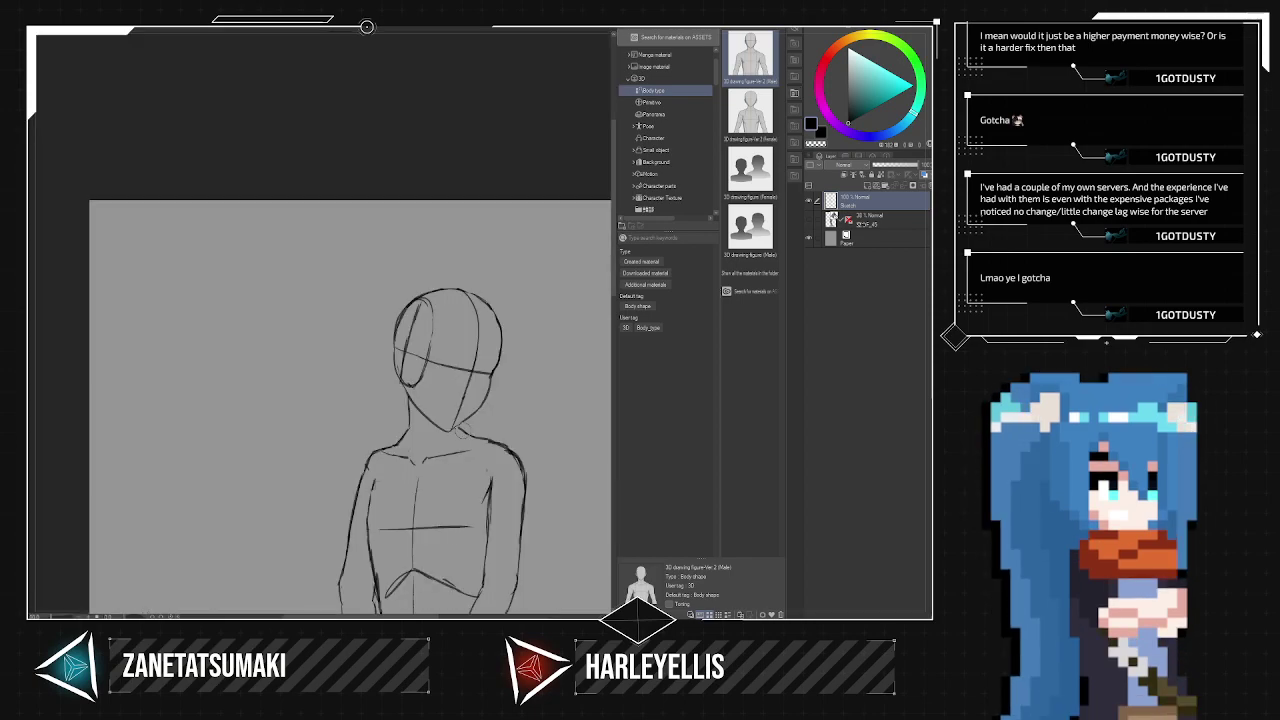
scroll(462, 430, "up", 5)
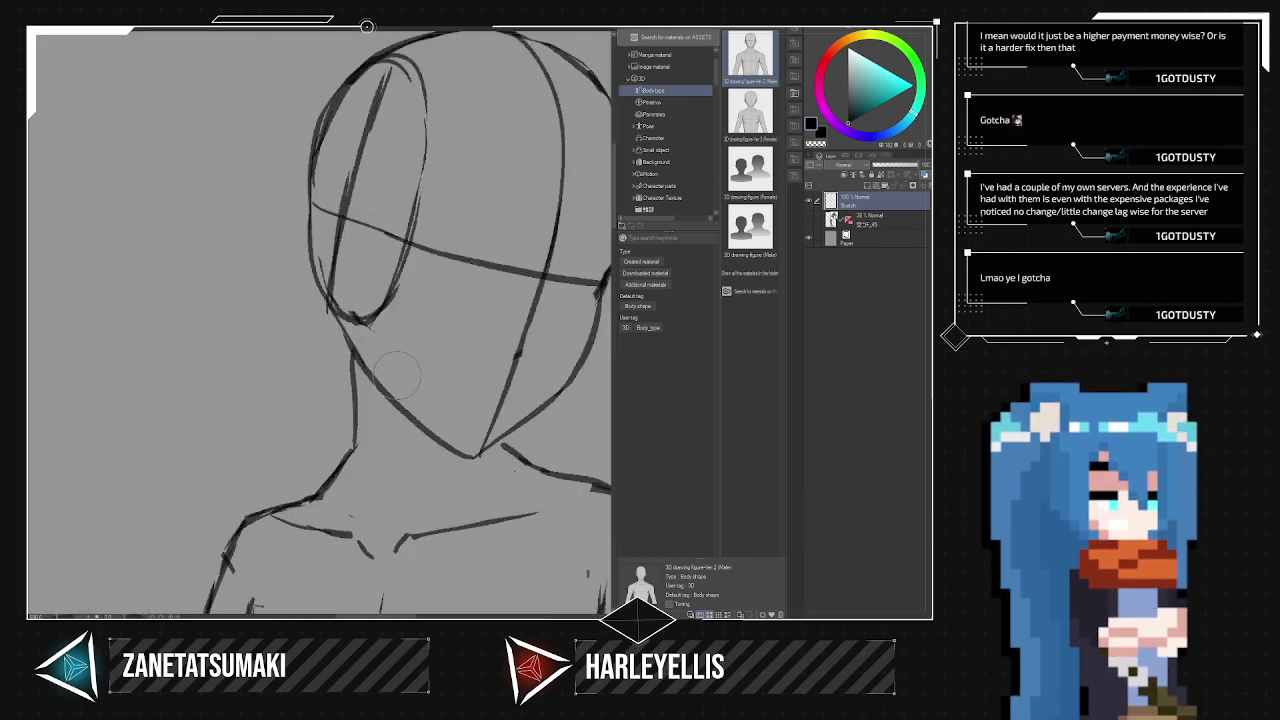
mouse_move(372, 388)
left_mouse_down()
mouse_move(386, 471)
mouse_move(319, 300)
left_mouse_up()
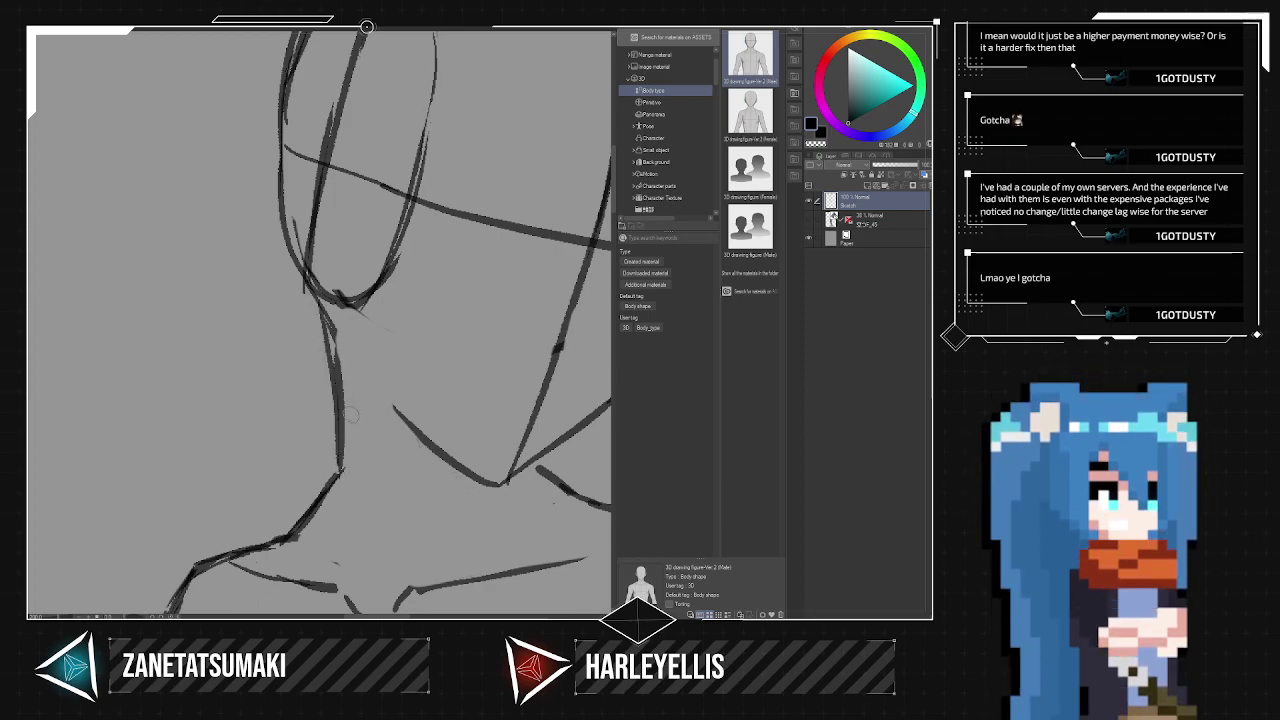
Reinforce the viewer's-left contour of the head from the neck up along the side oval, redoing the first stroke.
mouse_move(337, 426)
left_mouse_down()
mouse_move(281, 229)
mouse_move(268, 80)
left_mouse_up()
key("ctrl+z")
mouse_move(307, 282)
left_mouse_down()
mouse_move(275, 213)
mouse_move(280, 92)
left_mouse_up()
left_click_drag(285, 189, 291, 40)
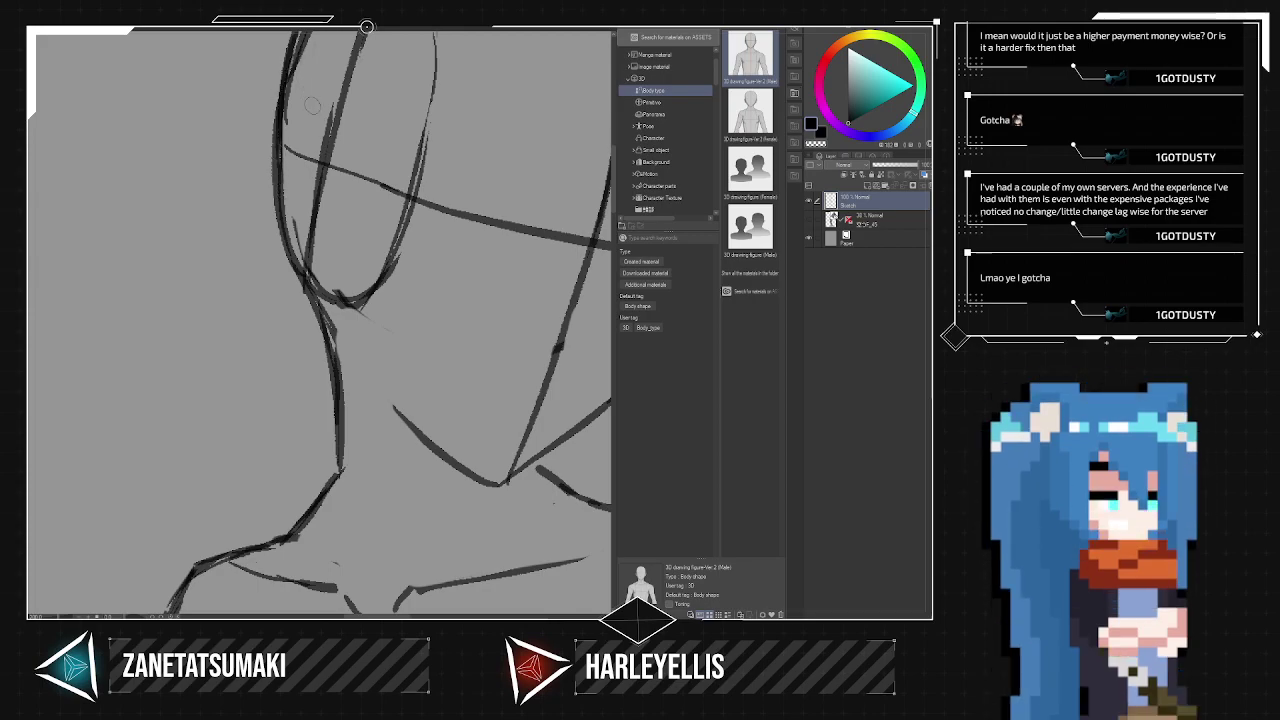
Replace the head's horizontal guideline with a lower curve, erasing the old one across the face and repairing the vertical centre line.
scroll(312, 108, "down", 3)
mouse_move(457, 284)
left_mouse_down()
mouse_move(446, 328)
mouse_move(466, 417)
left_mouse_up()
scroll(438, 370, "up", 2)
left_click_drag(420, 314, 467, 416)
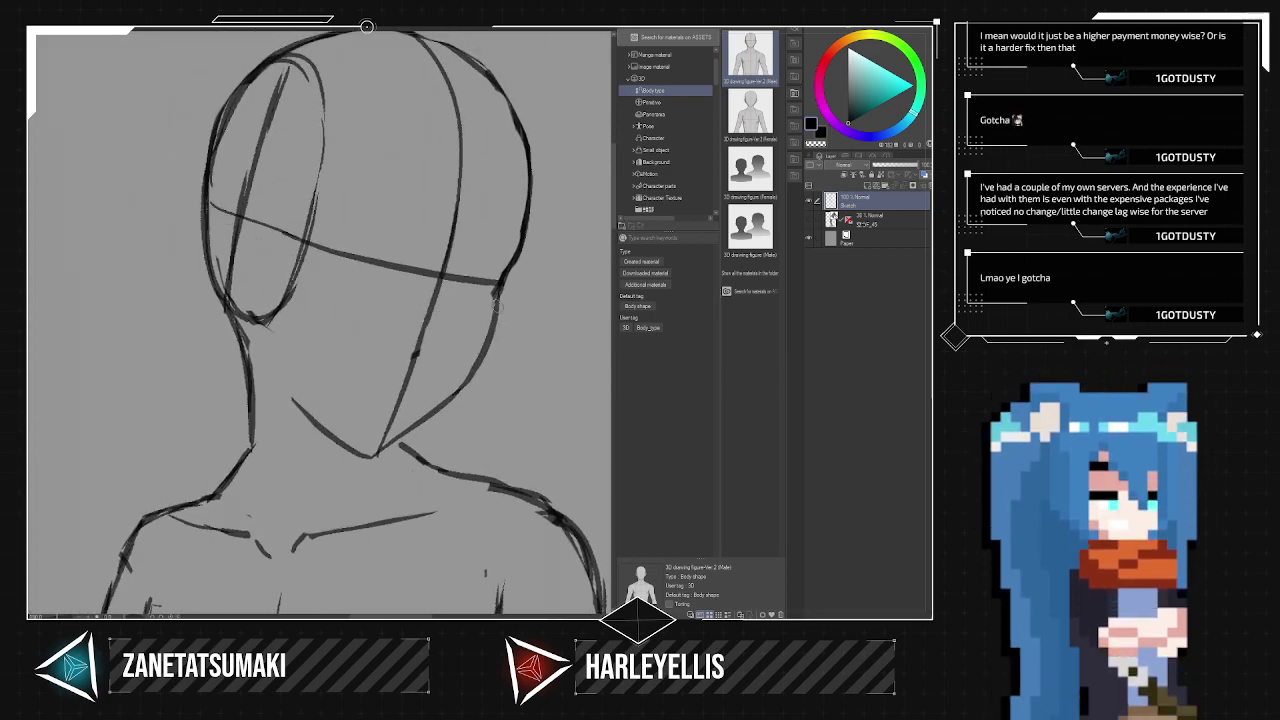
left_click_drag(208, 203, 428, 286)
key("ctrl+z")
mouse_move(207, 205)
left_mouse_down()
mouse_move(487, 288)
mouse_move(255, 235)
mouse_move(306, 260)
left_mouse_up()
key("ctrl+z")
key("e")
mouse_move(470, 270)
left_mouse_down()
mouse_move(478, 285)
mouse_move(330, 240)
left_mouse_up()
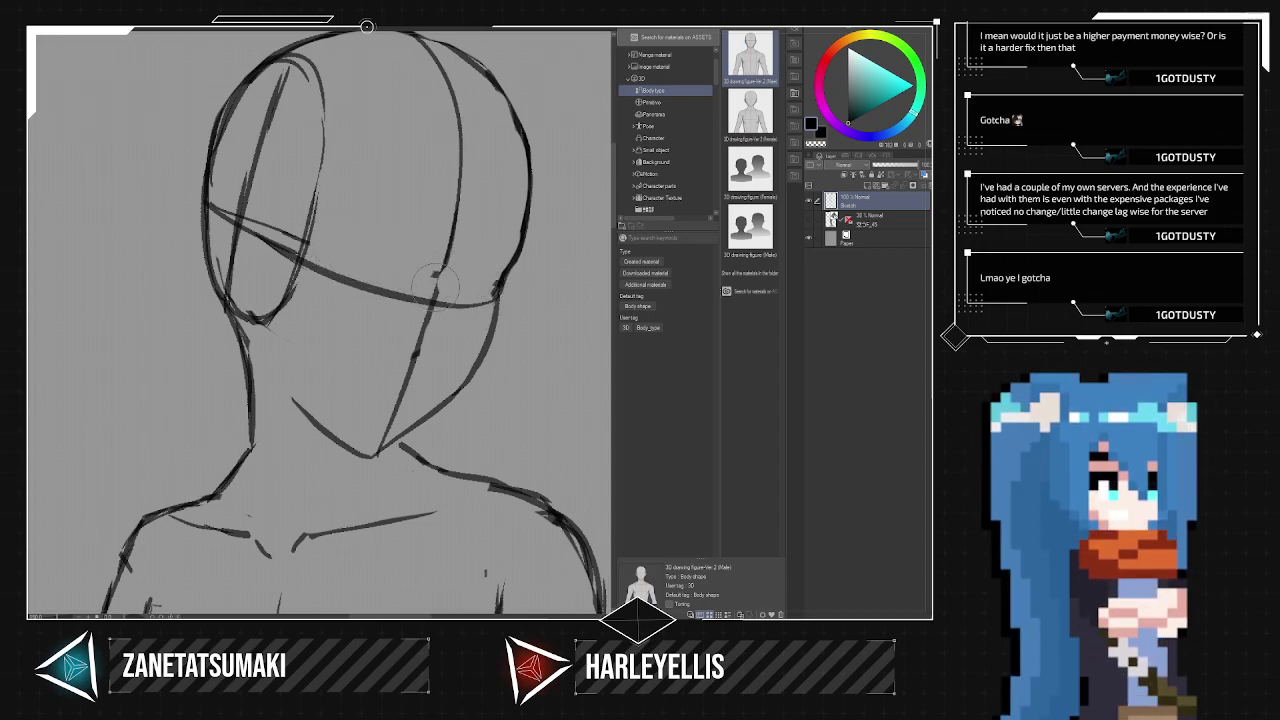
left_click_drag(450, 230, 433, 300)
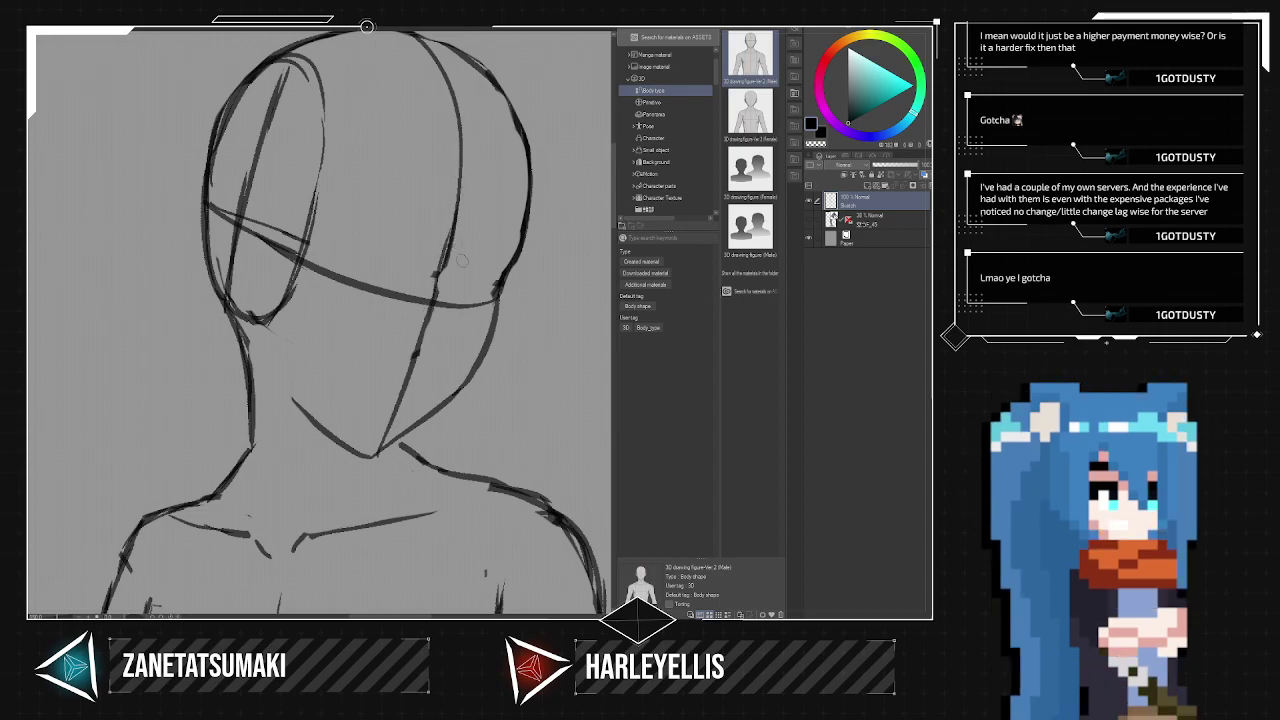
Try to reshape the viewer's-right outer hip contour between the forearm and upper thigh, then undo the changes.
scroll(463, 264, "down", 5)
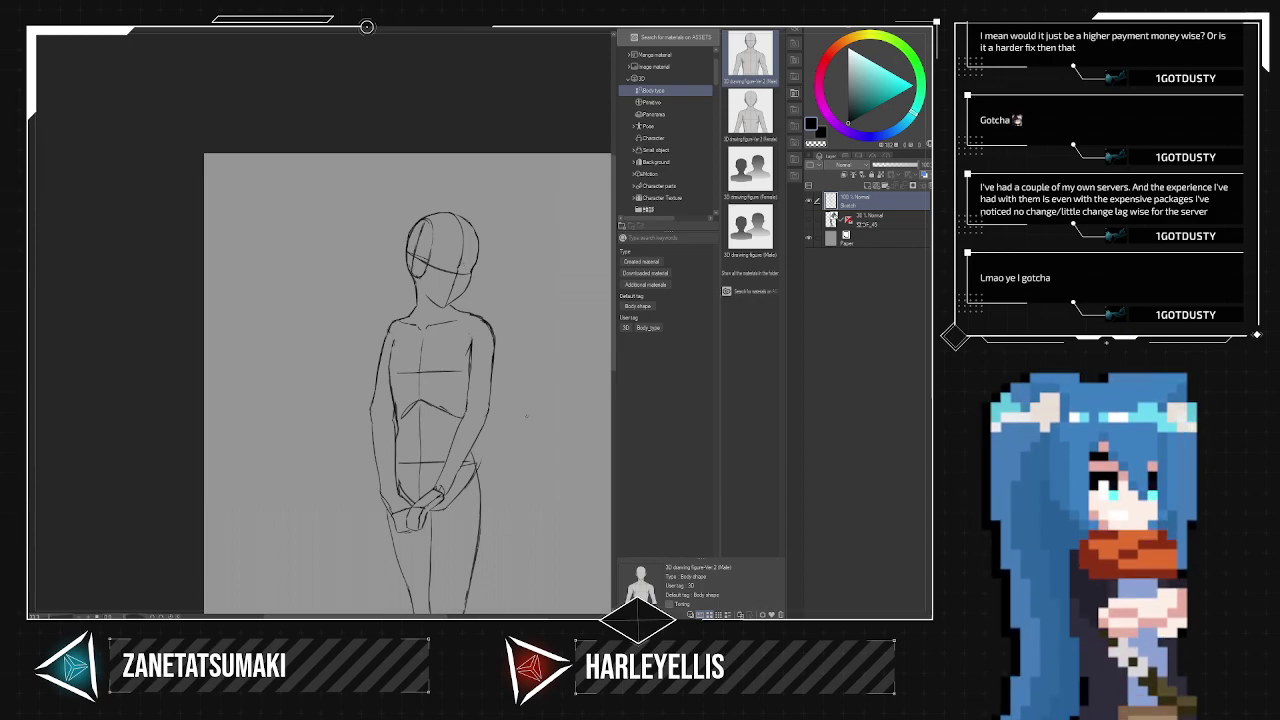
left_click_drag(511, 408, 450, 234)
left_click_drag(451, 291, 437, 264)
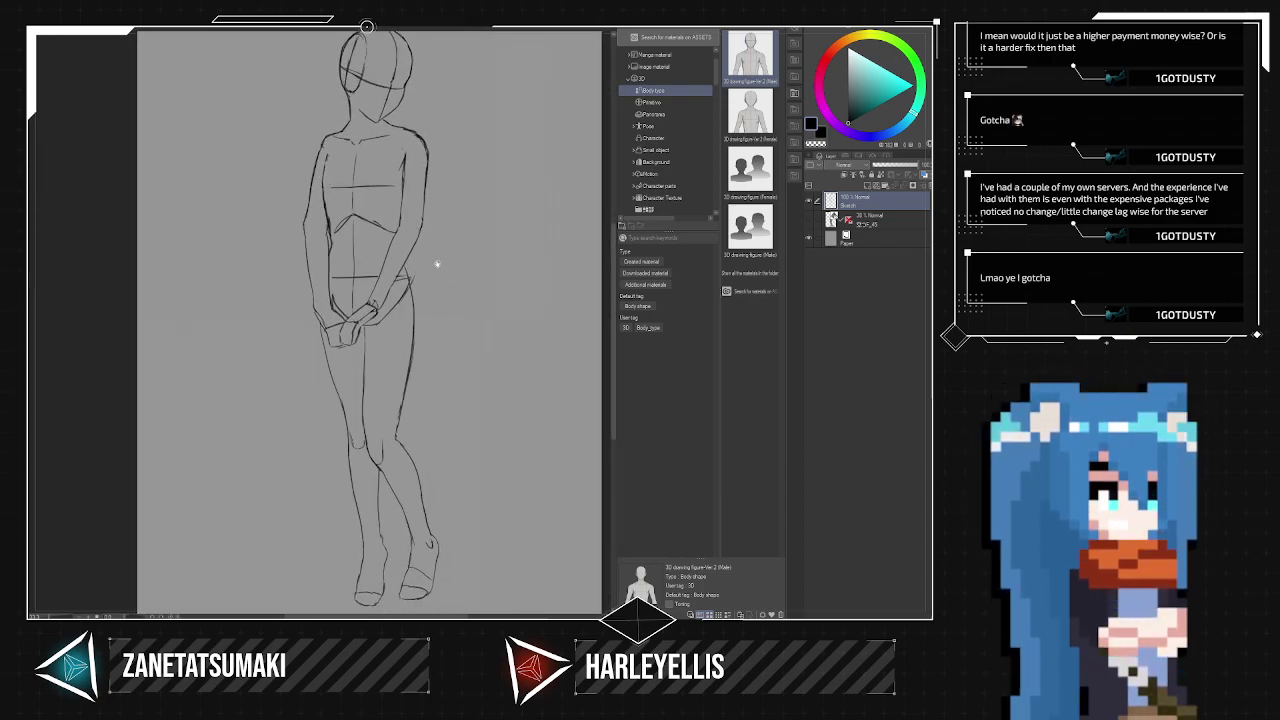
scroll(437, 264, "up", 2)
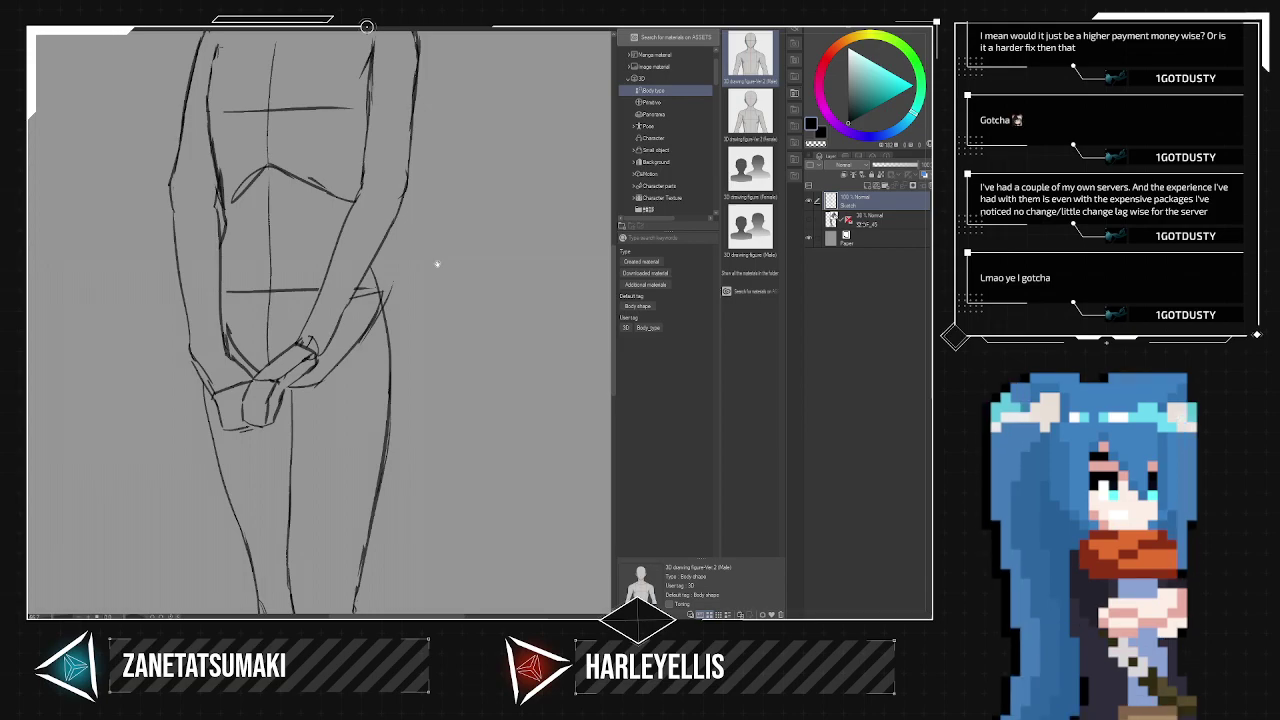
left_click_drag(437, 264, 449, 397)
mouse_move(420, 528)
left_mouse_down()
mouse_move(416, 329)
mouse_move(393, 324)
mouse_move(411, 336)
mouse_move(402, 460)
mouse_move(407, 384)
left_mouse_up()
key("ctrl+z")
key("ctrl+z")
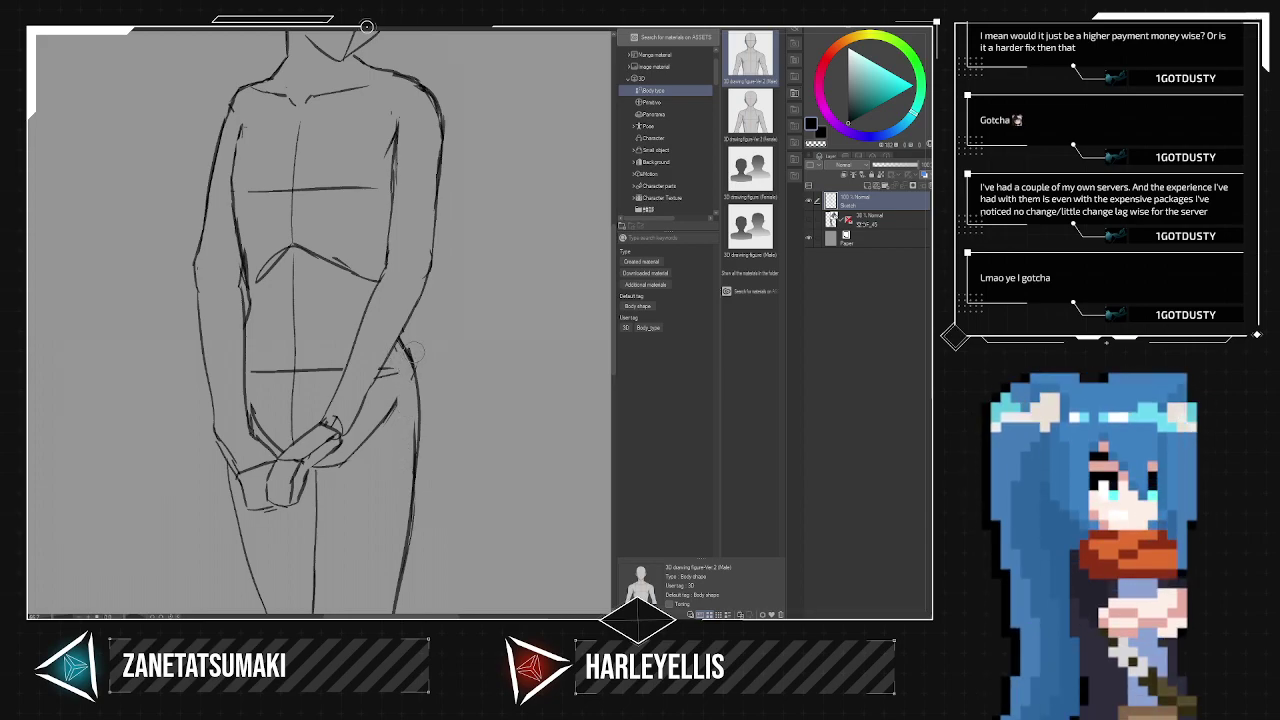
scroll(492, 346, "down", 4)
scroll(494, 344, "up", 3)
key("ctrl+z")
key("ctrl+z")
key("ctrl+z")
key("ctrl+z")
key("ctrl+z")
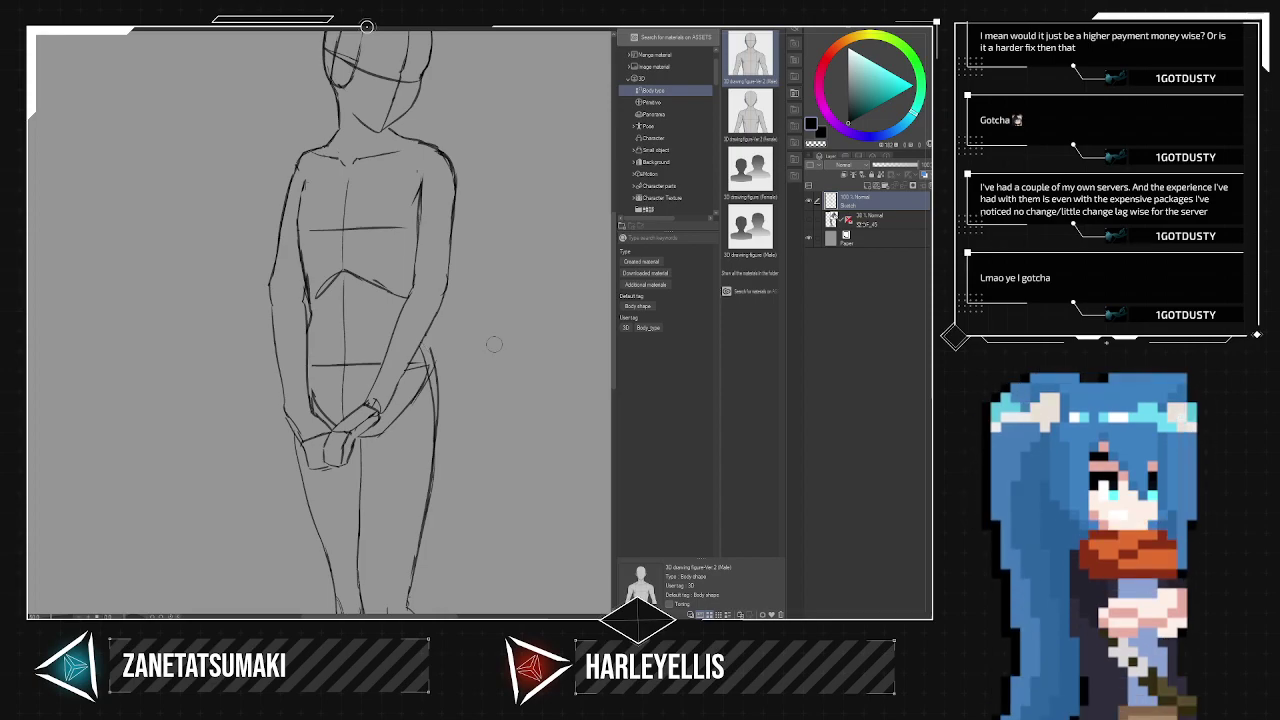
Redraw the viewer's-right hip contour as a smooth curve from the forearm down into the outer thigh.
scroll(494, 344, "down", 5)
scroll(494, 344, "up", 6)
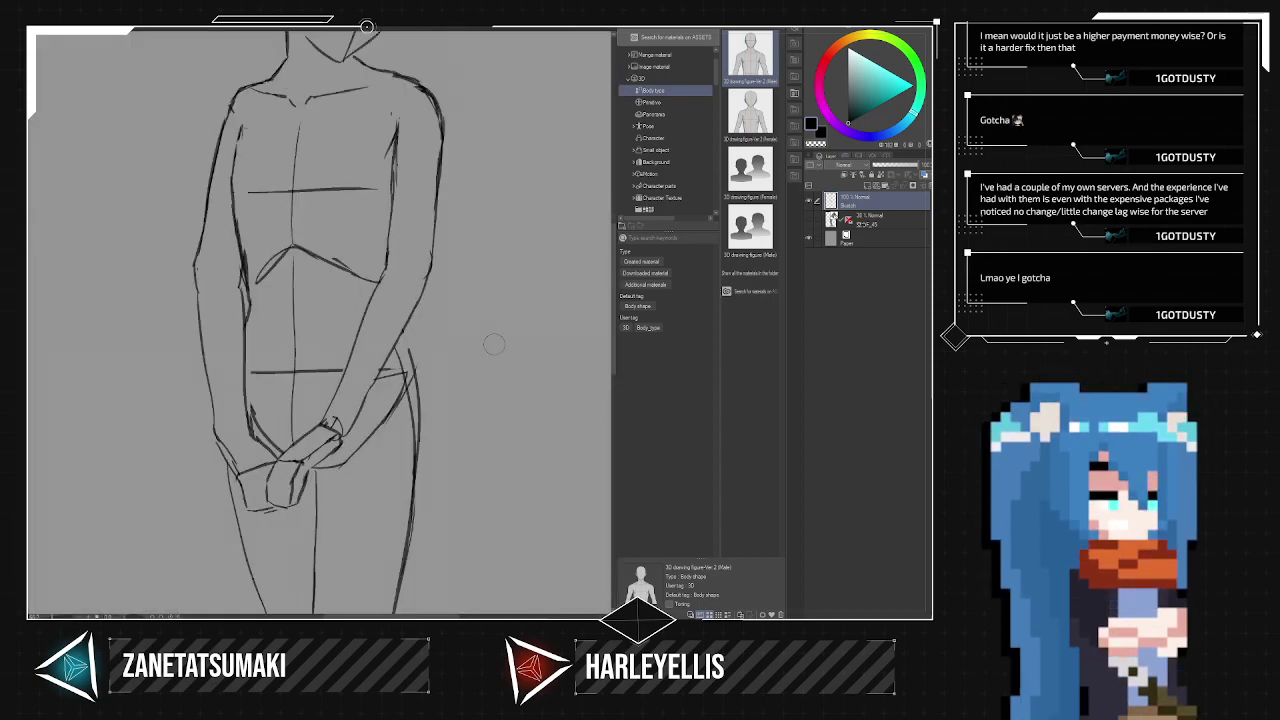
left_click_drag(402, 330, 407, 358)
left_click_drag(397, 350, 410, 450)
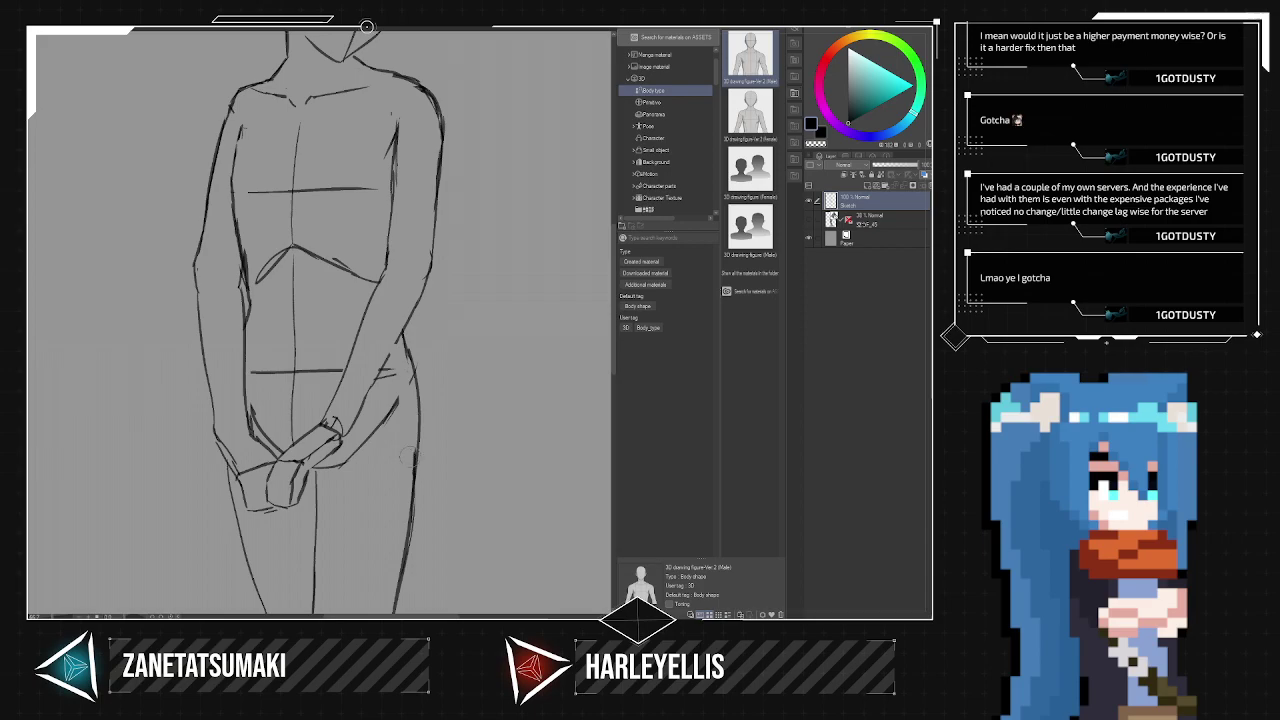
Add a new layer above the Sketch layer and rename it "Outfit Sketch".
scroll(430, 420, "down", 4)
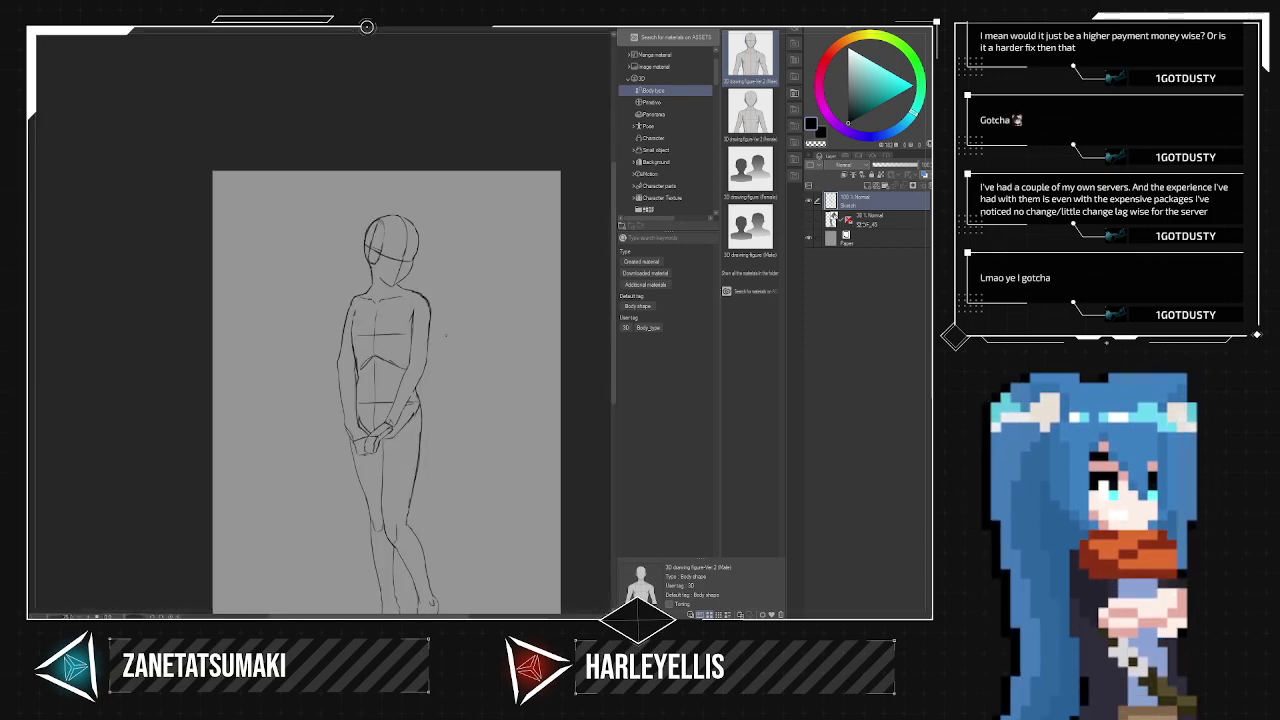
scroll(445, 335, "down", 2)
scroll(391, 358, "up", 1)
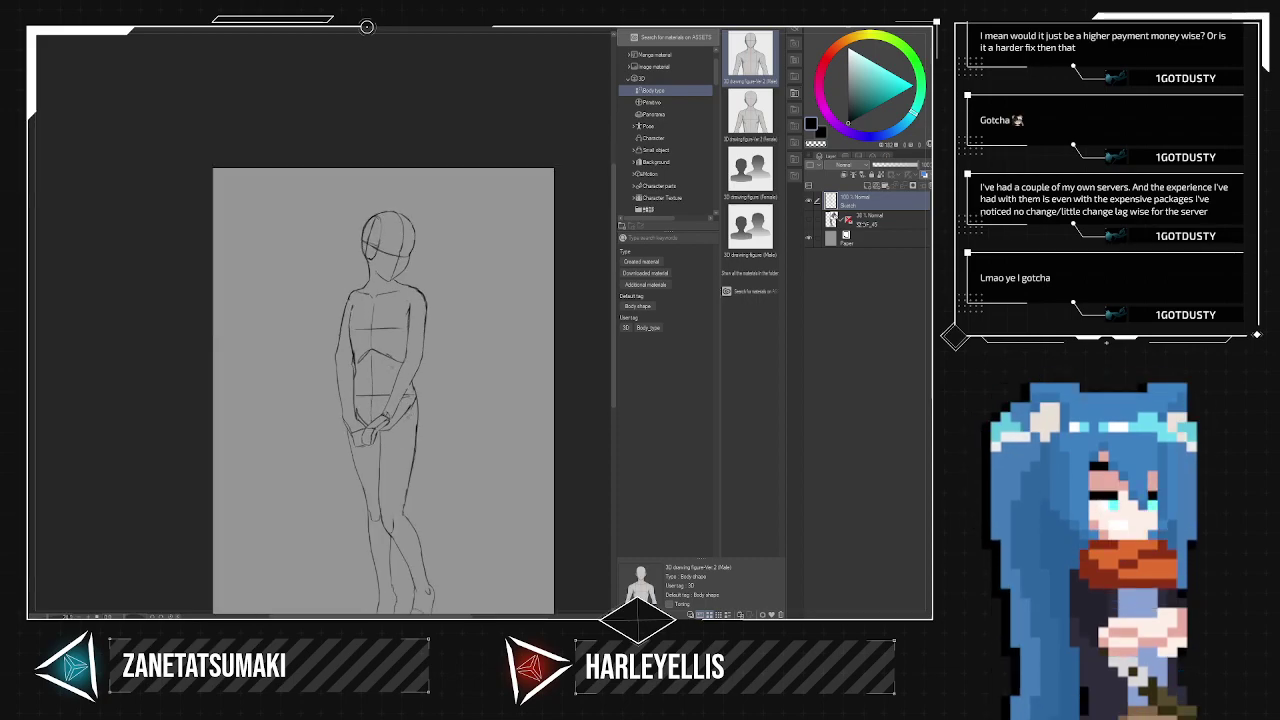
scroll(447, 372, "down", 1)
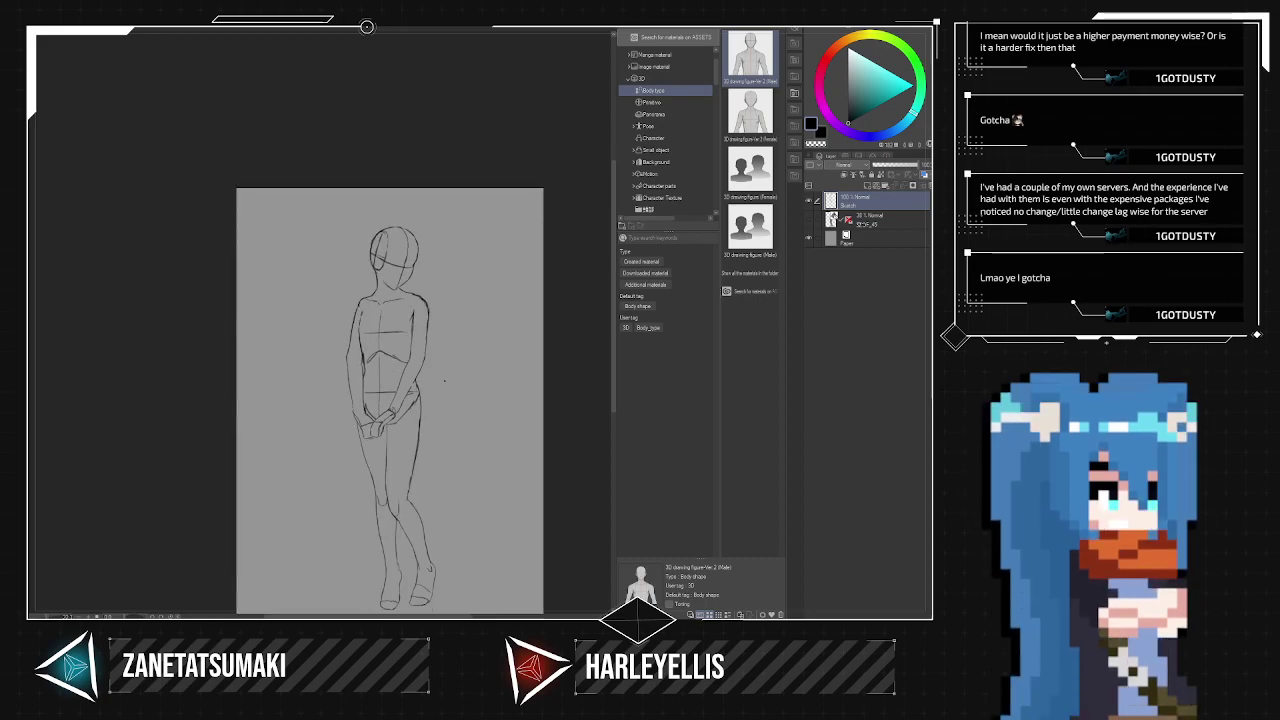
left_click(867, 186)
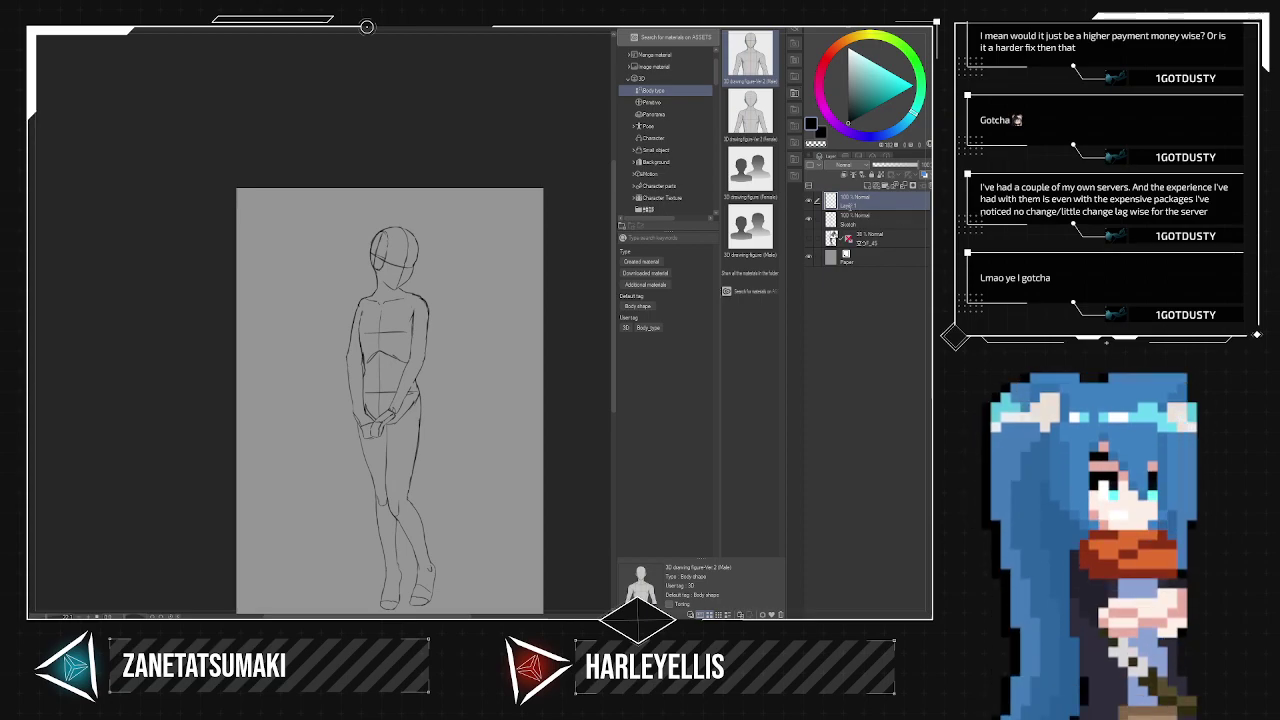
double_click(849, 206)
type("Outfit Sketch")
key("Return")
Set the secondary drawing colour to a dark teal.
key("x")
mouse_move(871, 95)
left_mouse_down()
mouse_move(890, 101)
mouse_move(886, 118)
left_mouse_up()
left_click(914, 110)
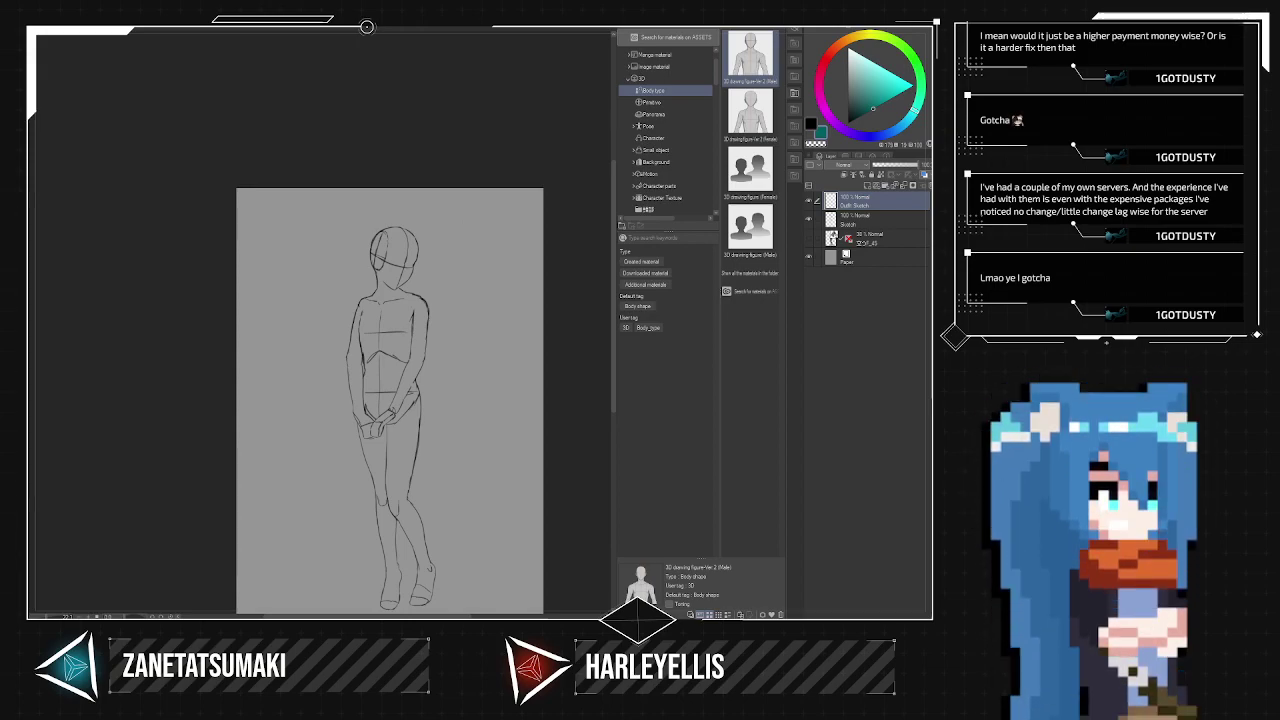
Collapse the 3D material library to free up workspace and fit the whole canvas in the enlarged drawing area.
mouse_move(931, 360)
left_mouse_down()
mouse_move(828, 360)
mouse_move(863, 360)
left_mouse_up()
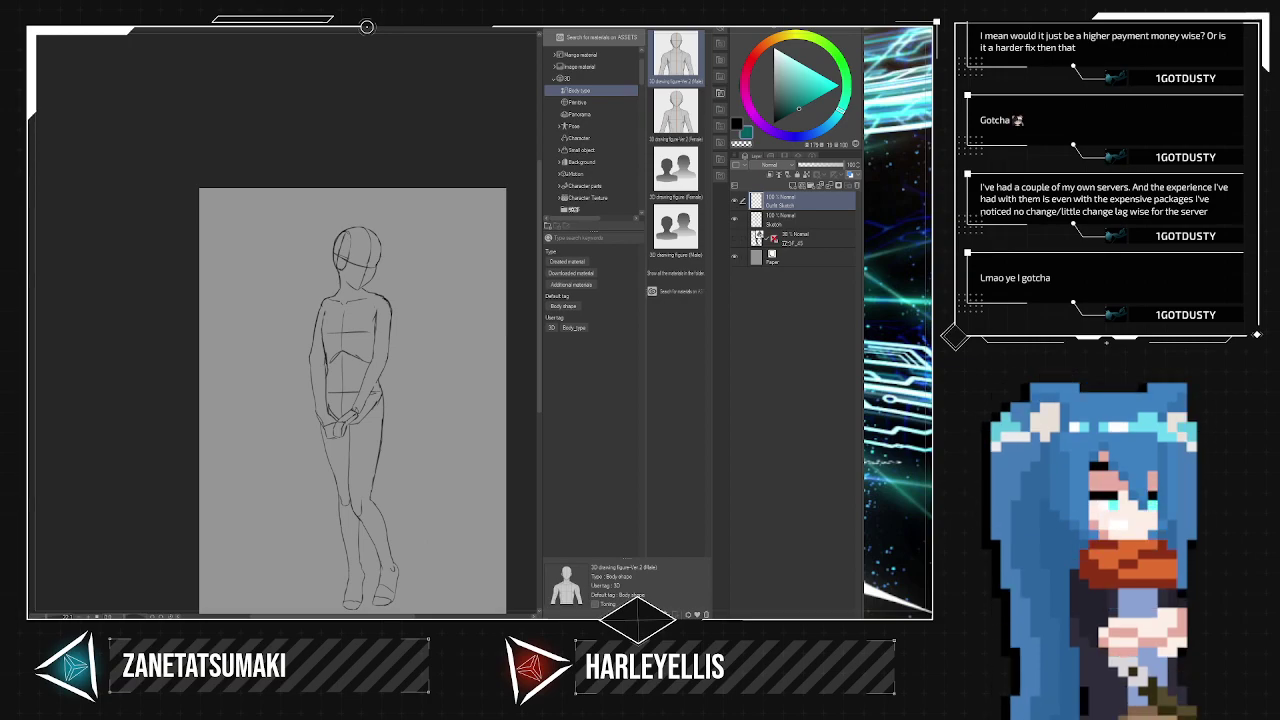
left_click(720, 93)
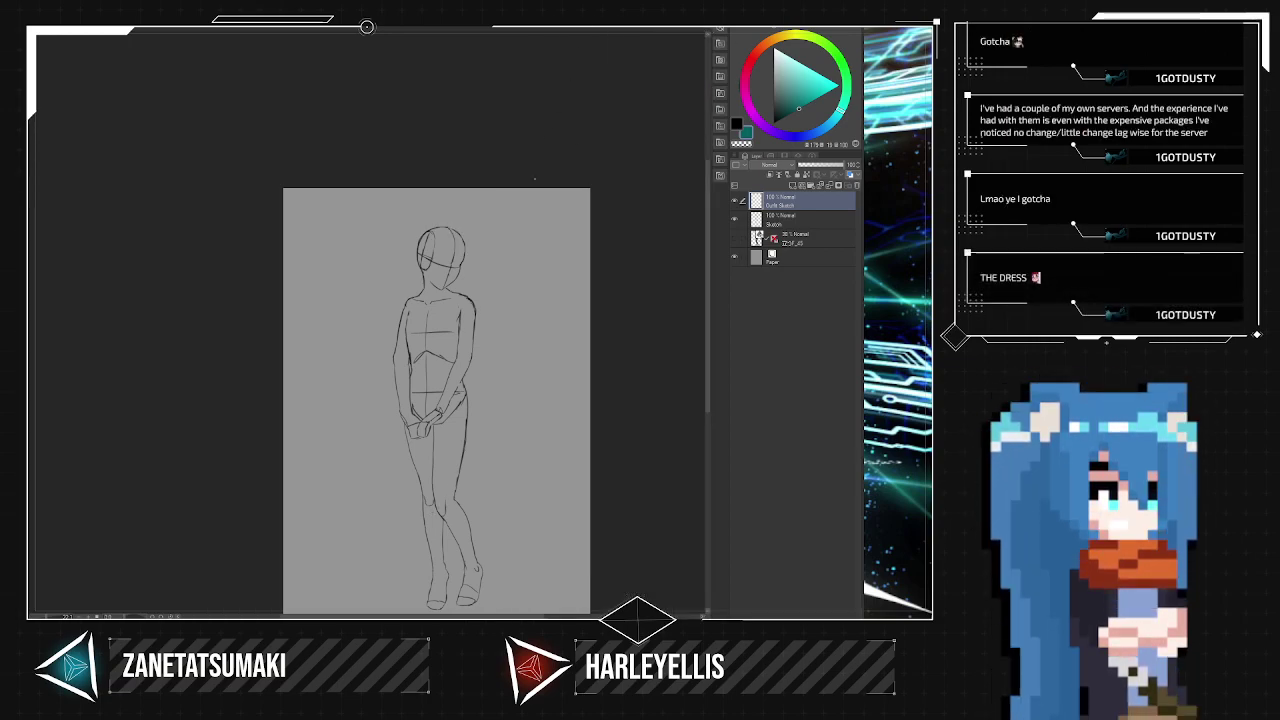
left_click_drag(510, 259, 431, 163)
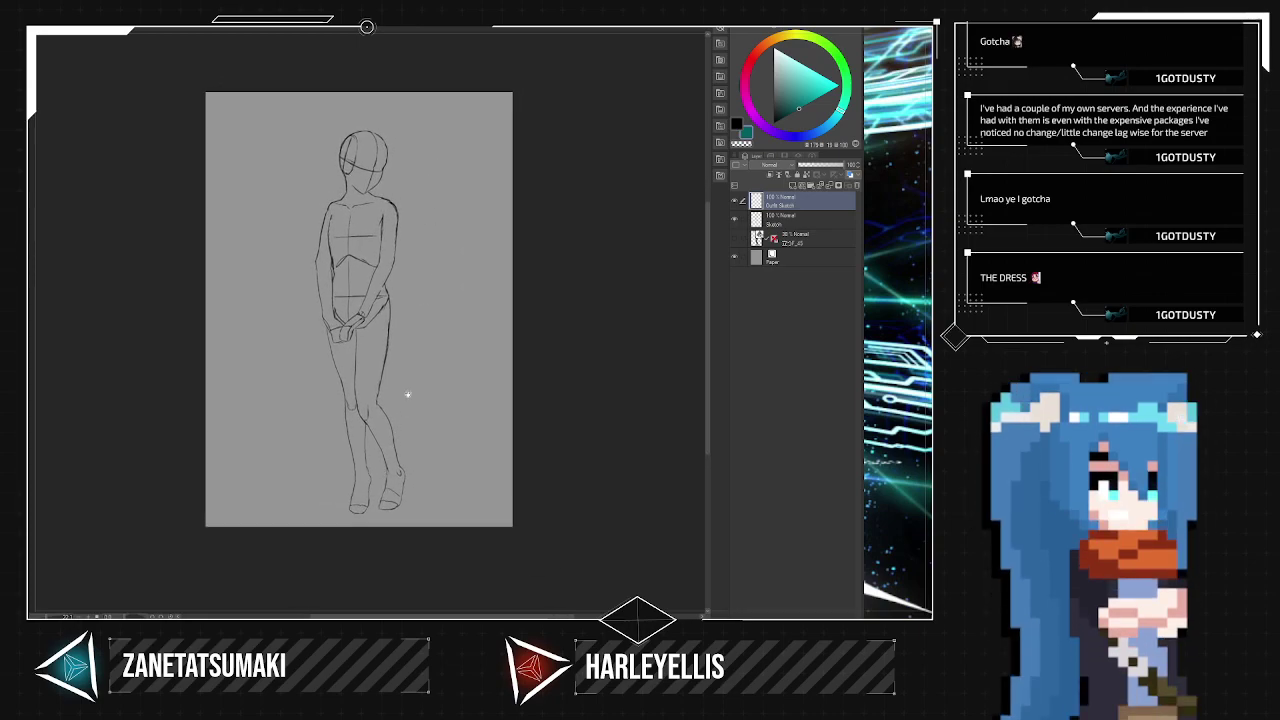
scroll(411, 361, "up", 1)
scroll(423, 397, "up", 1)
scroll(423, 398, "up", 1)
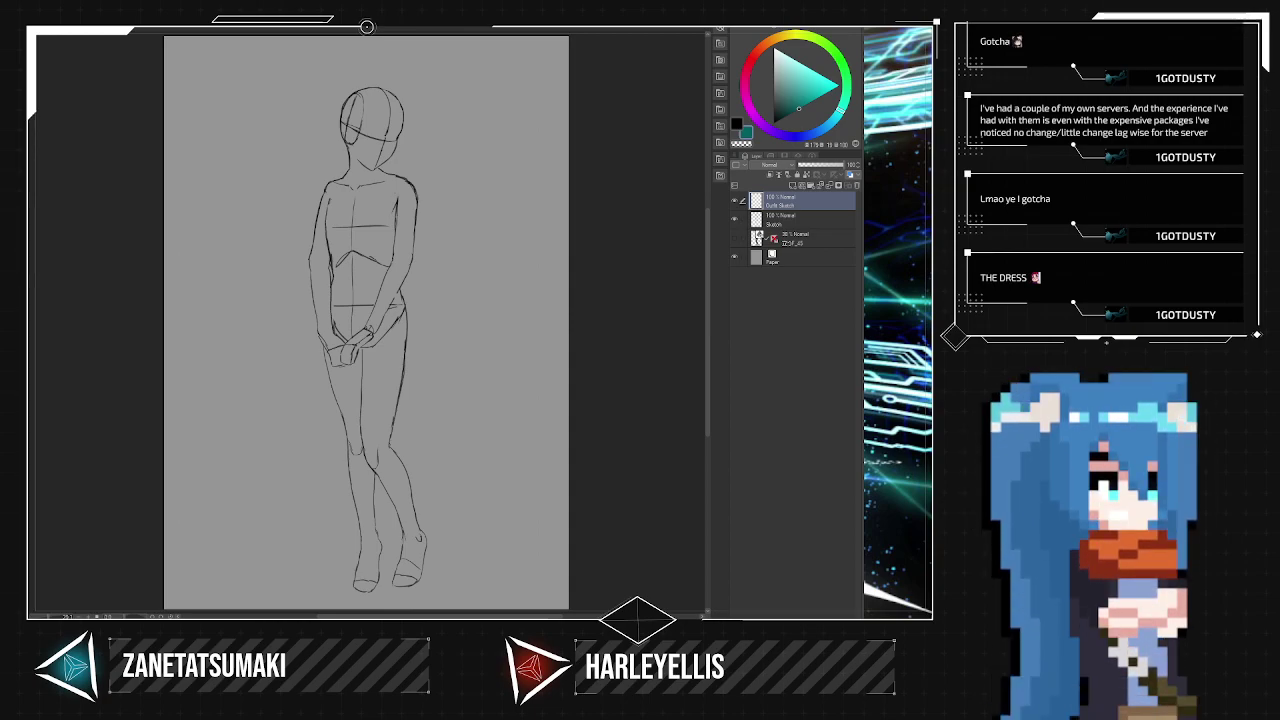
Arrange the workspace so the tool and brush-size palettes show in a narrow column, and widen the program window.
key("Tab")
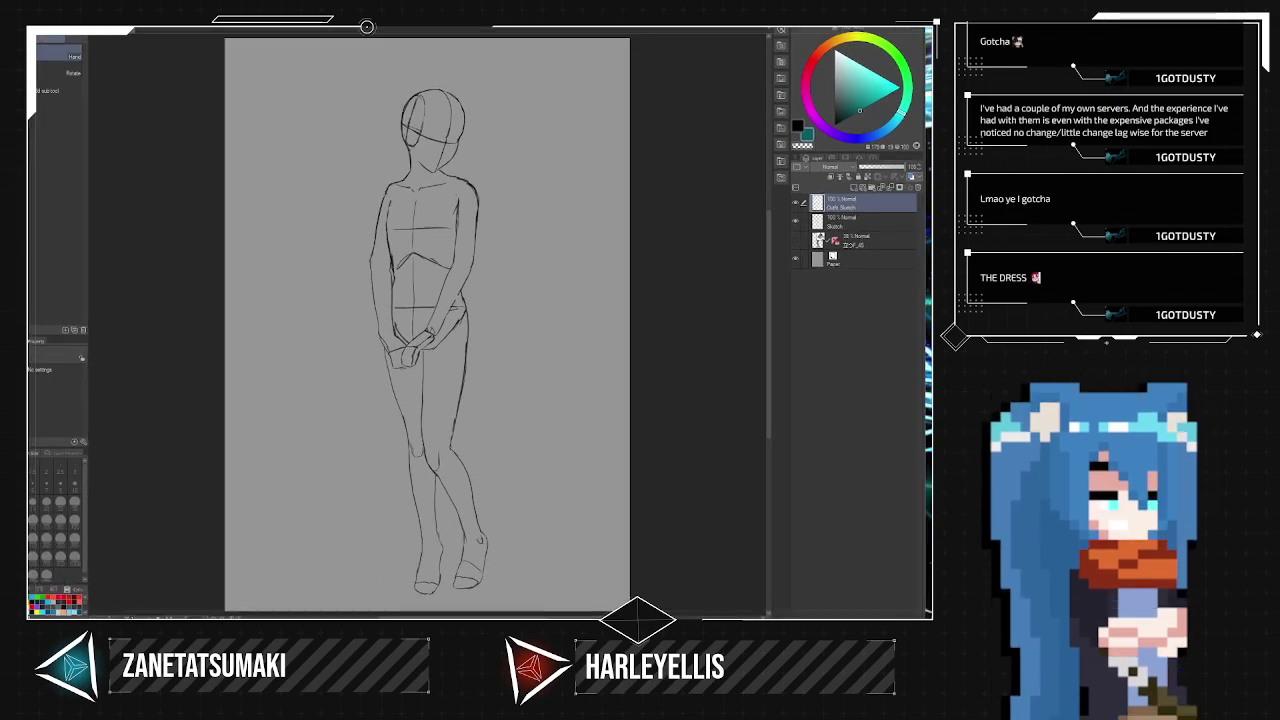
left_click_drag(480, 30, 454, 27)
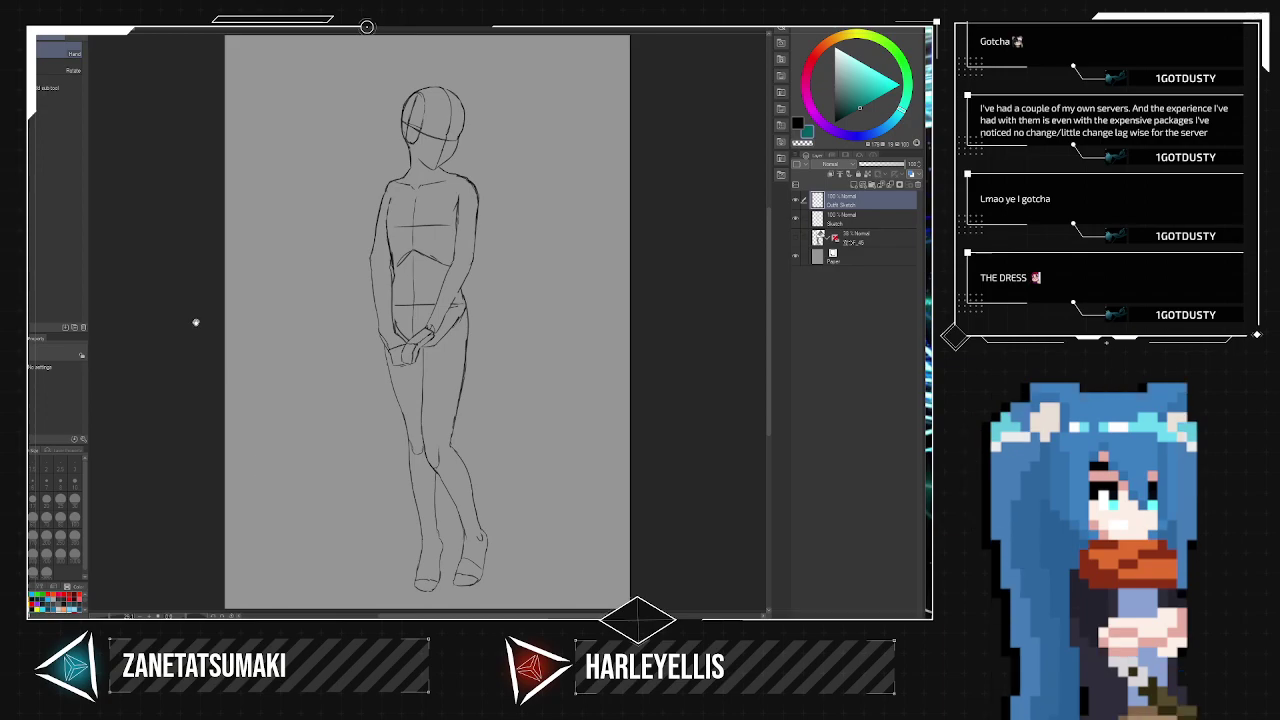
left_click_drag(84, 304, 70, 301)
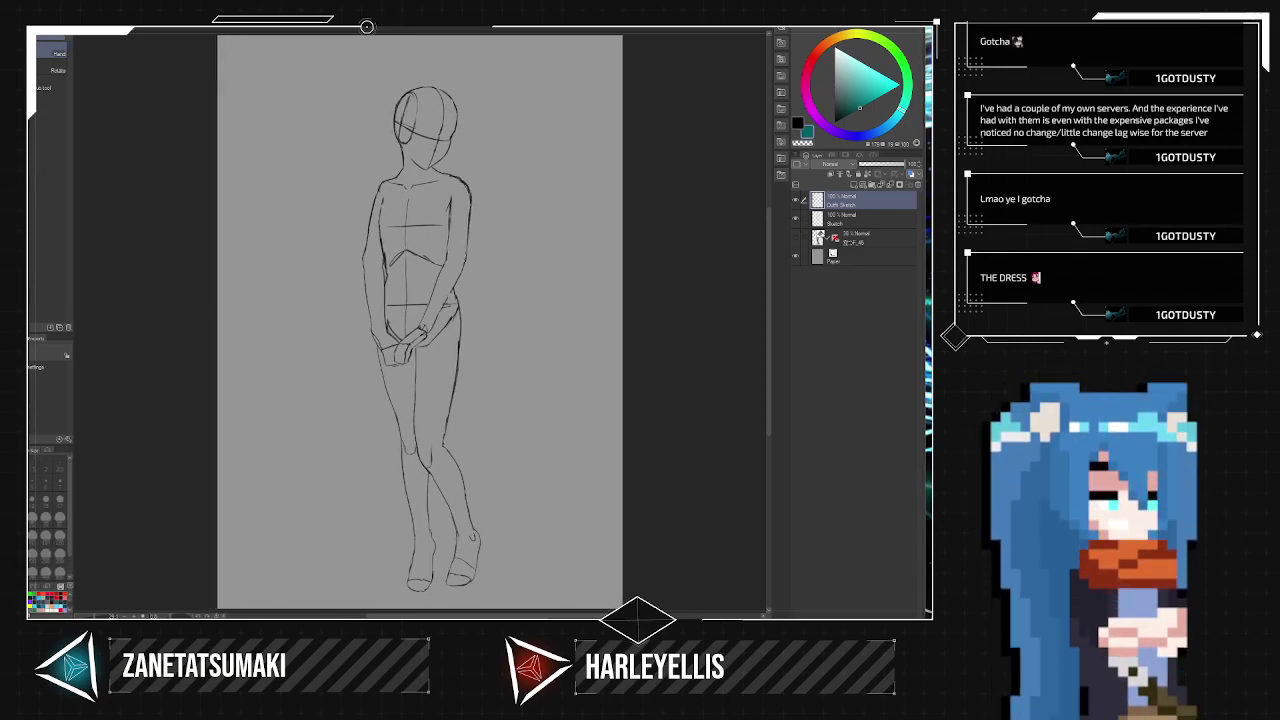
left_click_drag(925, 241, 938, 242)
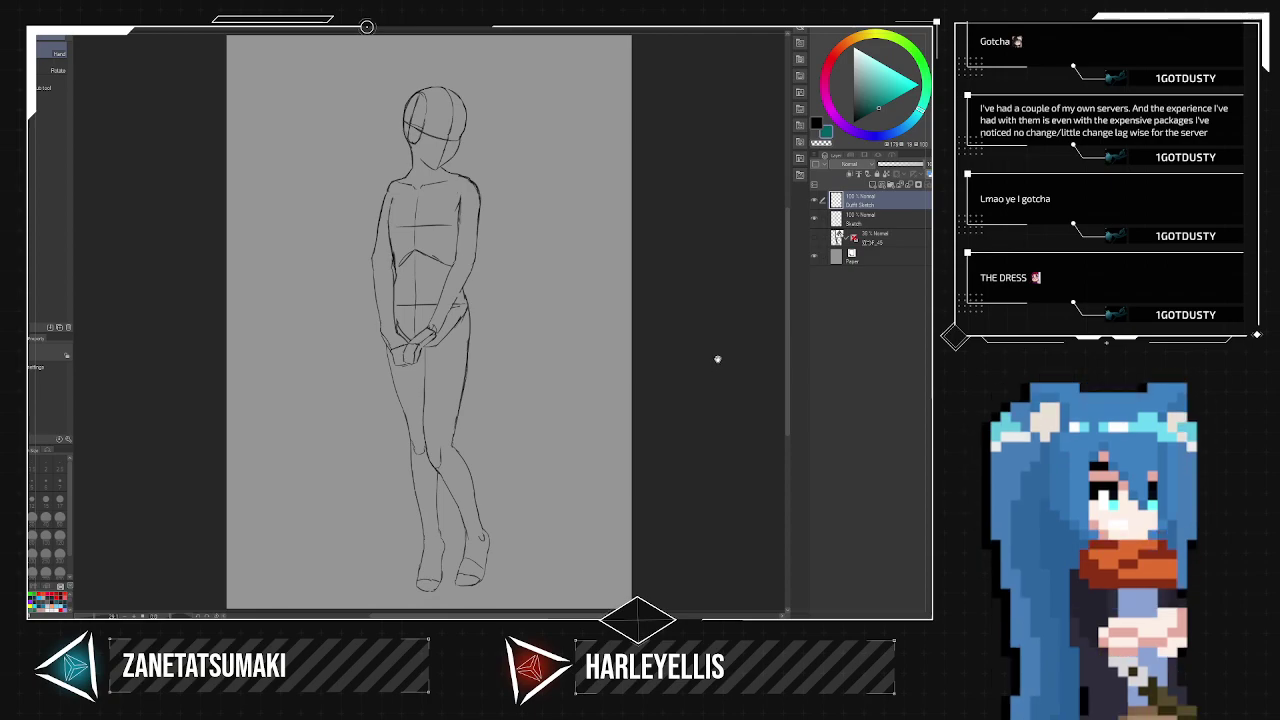
Sketch a high collar around the neck and a rounded yoke across the upper chest, edged with scalloped frills.
scroll(718, 359, "up", 2)
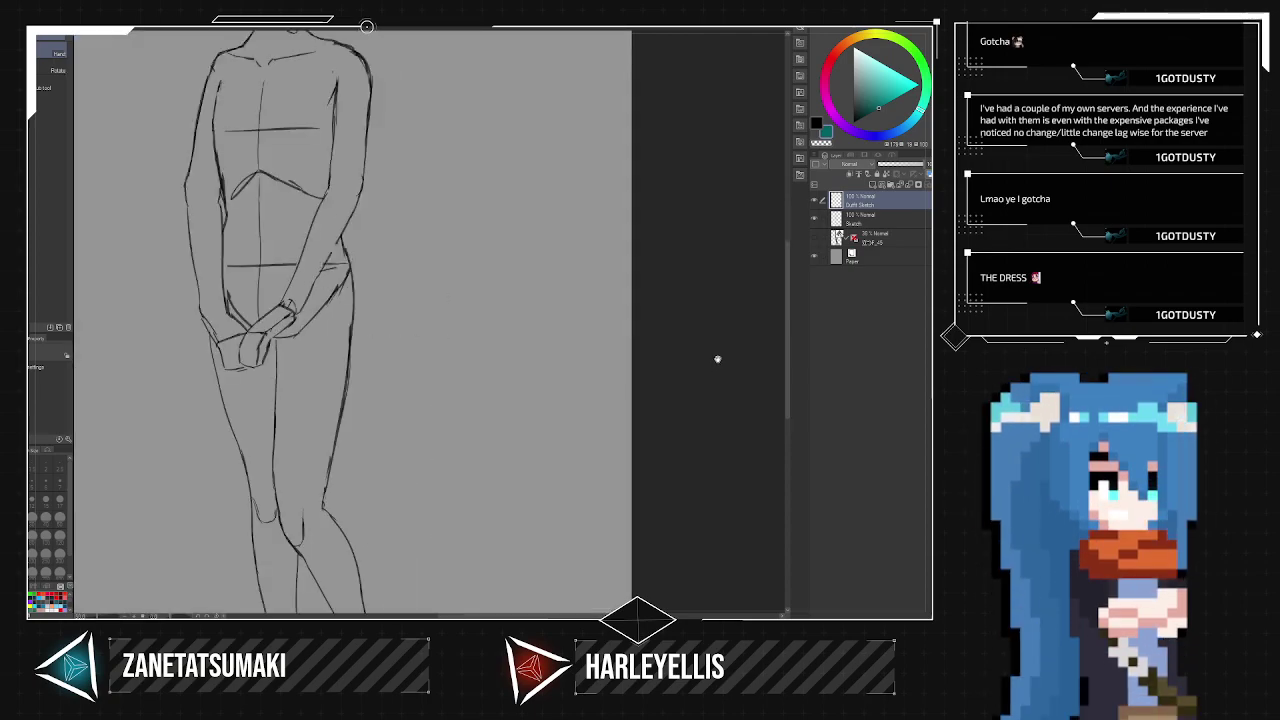
left_click_drag(464, 212, 626, 403)
scroll(553, 296, "up", 2)
scroll(553, 297, "down", 3)
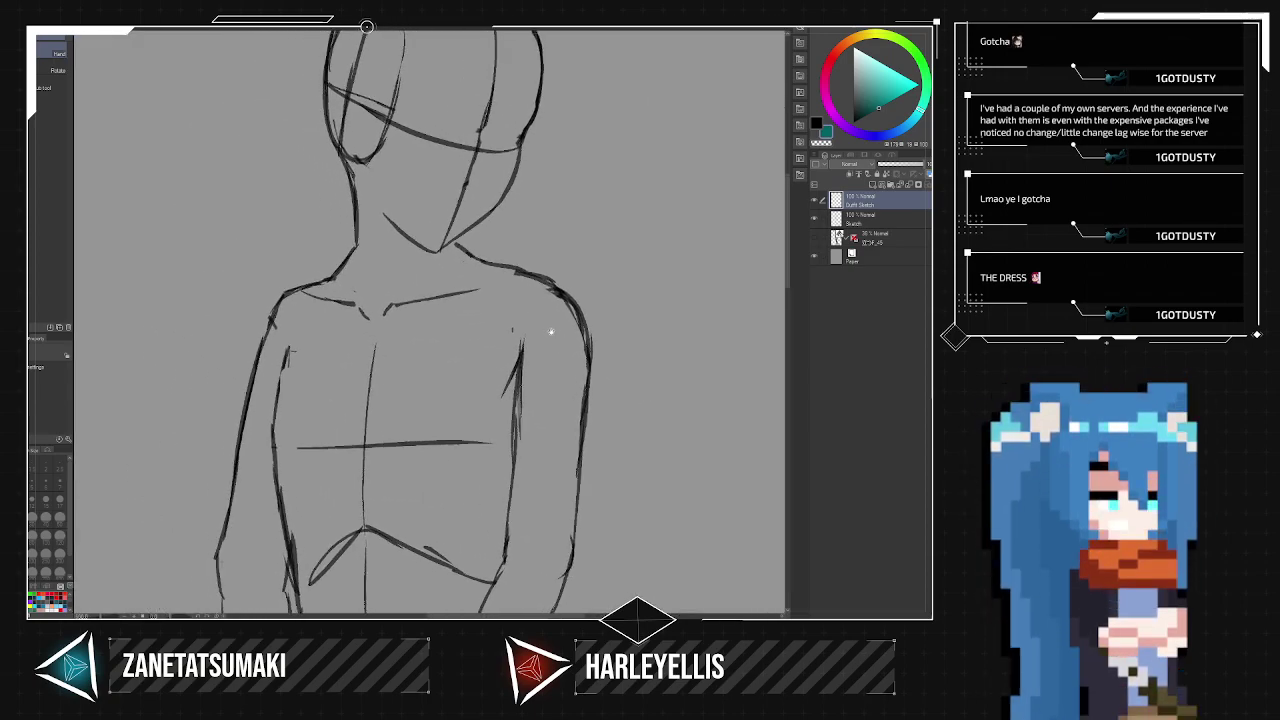
scroll(534, 321, "up", 3)
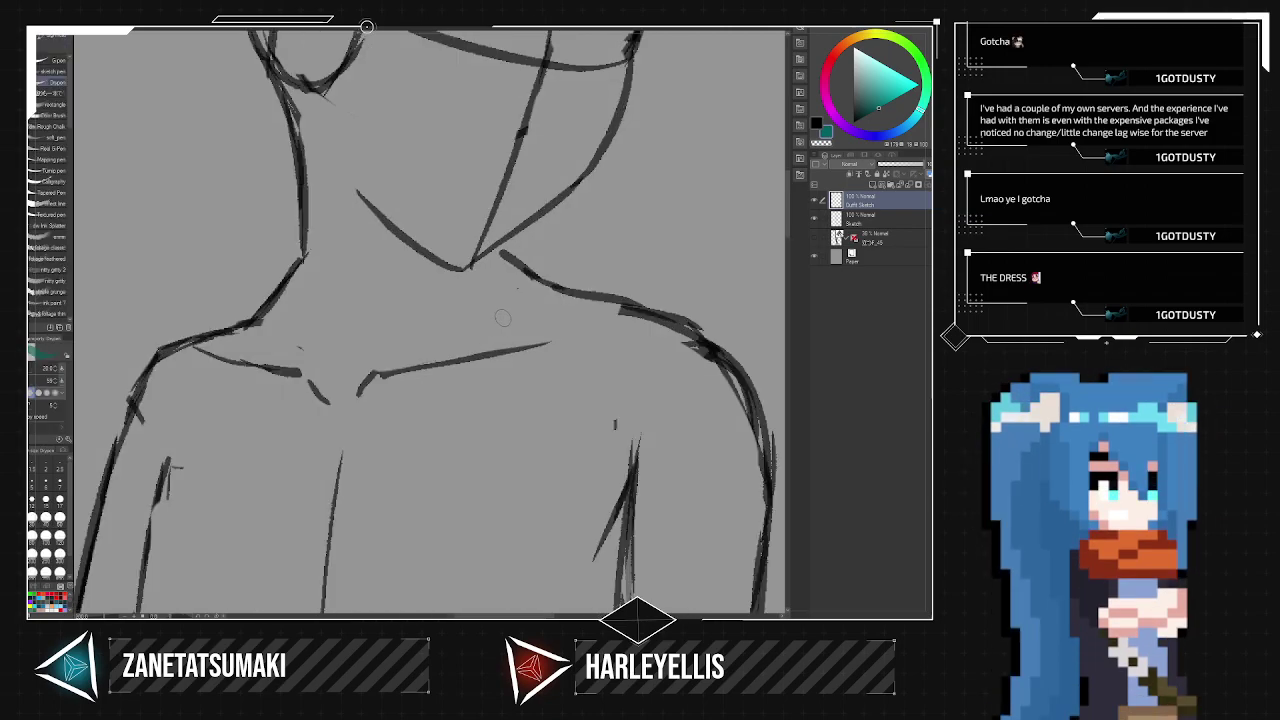
mouse_move(304, 222)
left_mouse_down()
mouse_move(474, 247)
mouse_move(431, 254)
mouse_move(500, 238)
left_mouse_up()
mouse_move(298, 272)
left_mouse_down()
mouse_move(395, 297)
mouse_move(470, 283)
left_mouse_up()
mouse_move(204, 330)
left_mouse_down()
mouse_move(532, 402)
mouse_move(588, 340)
mouse_move(545, 405)
mouse_move(433, 404)
left_mouse_up()
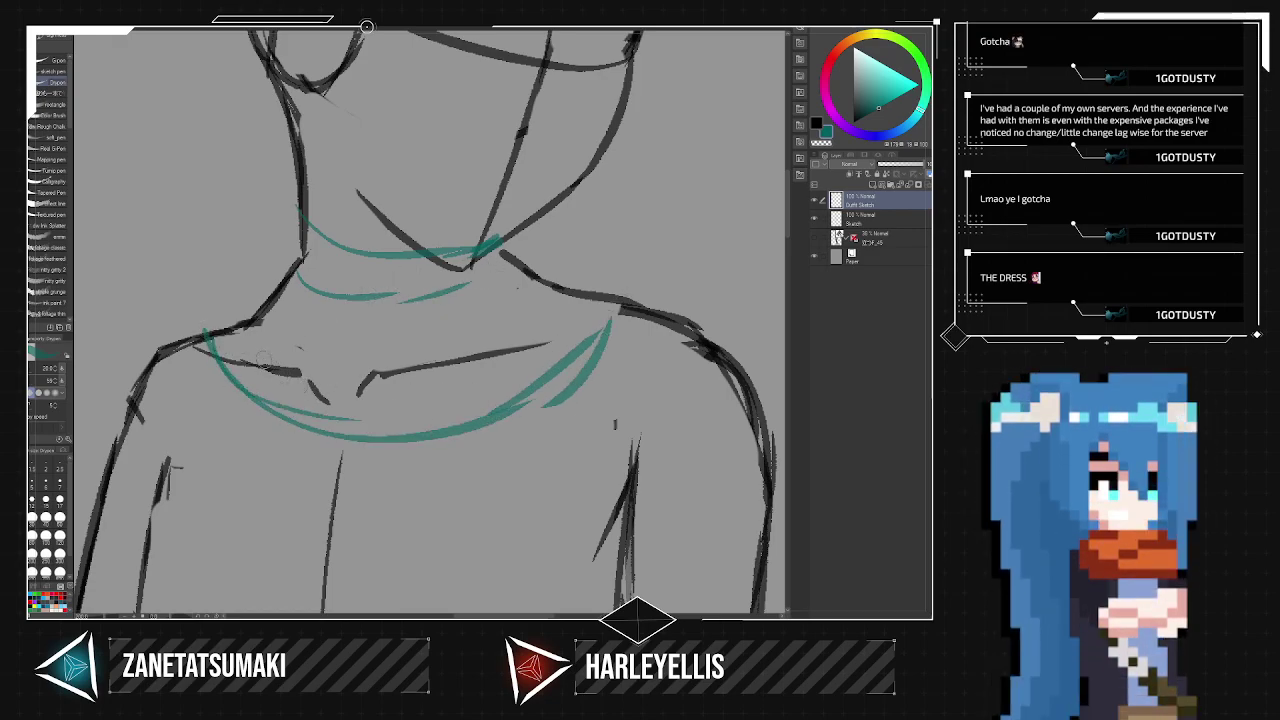
left_click_drag(240, 328, 302, 256)
mouse_move(490, 273)
left_mouse_down()
mouse_move(546, 284)
mouse_move(632, 295)
mouse_move(612, 324)
left_mouse_up()
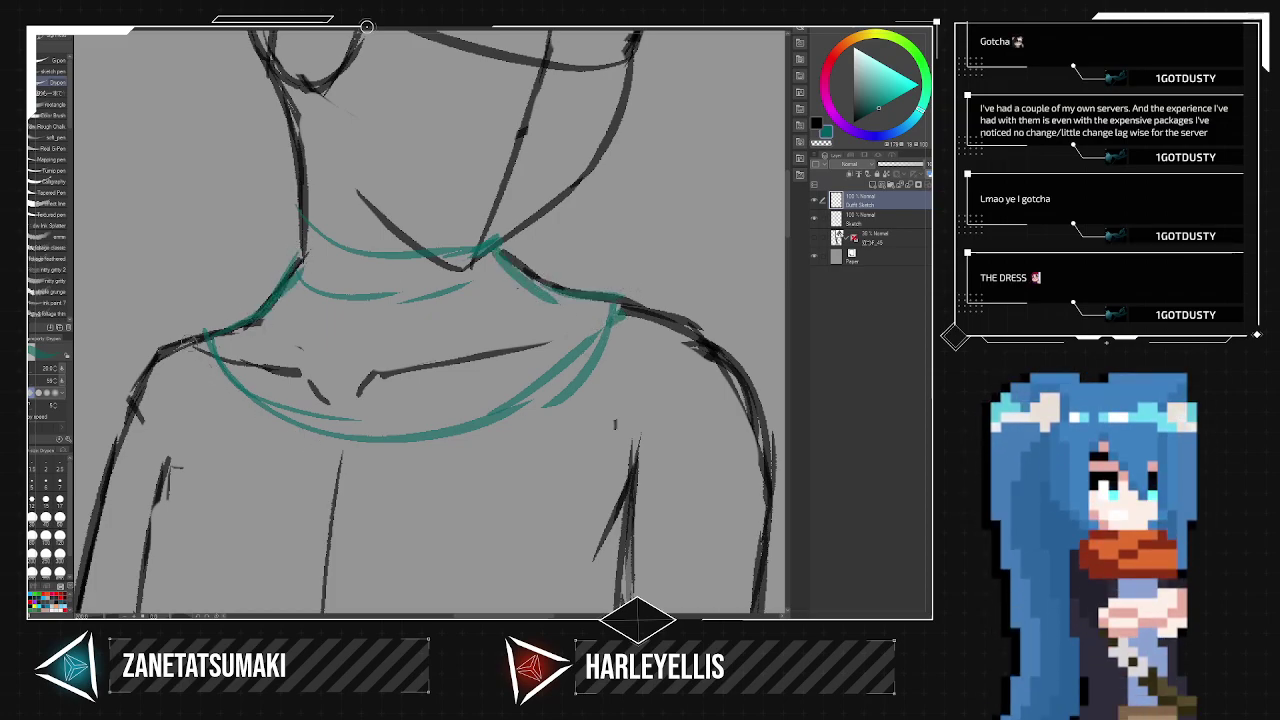
mouse_move(200, 336)
left_mouse_down()
mouse_move(252, 376)
mouse_move(236, 416)
mouse_move(268, 400)
mouse_move(276, 433)
mouse_move(303, 426)
mouse_move(334, 463)
mouse_move(354, 443)
mouse_move(397, 454)
mouse_move(441, 430)
mouse_move(455, 461)
mouse_move(487, 422)
mouse_move(556, 413)
mouse_move(591, 358)
mouse_move(586, 400)
mouse_move(605, 298)
left_mouse_up()
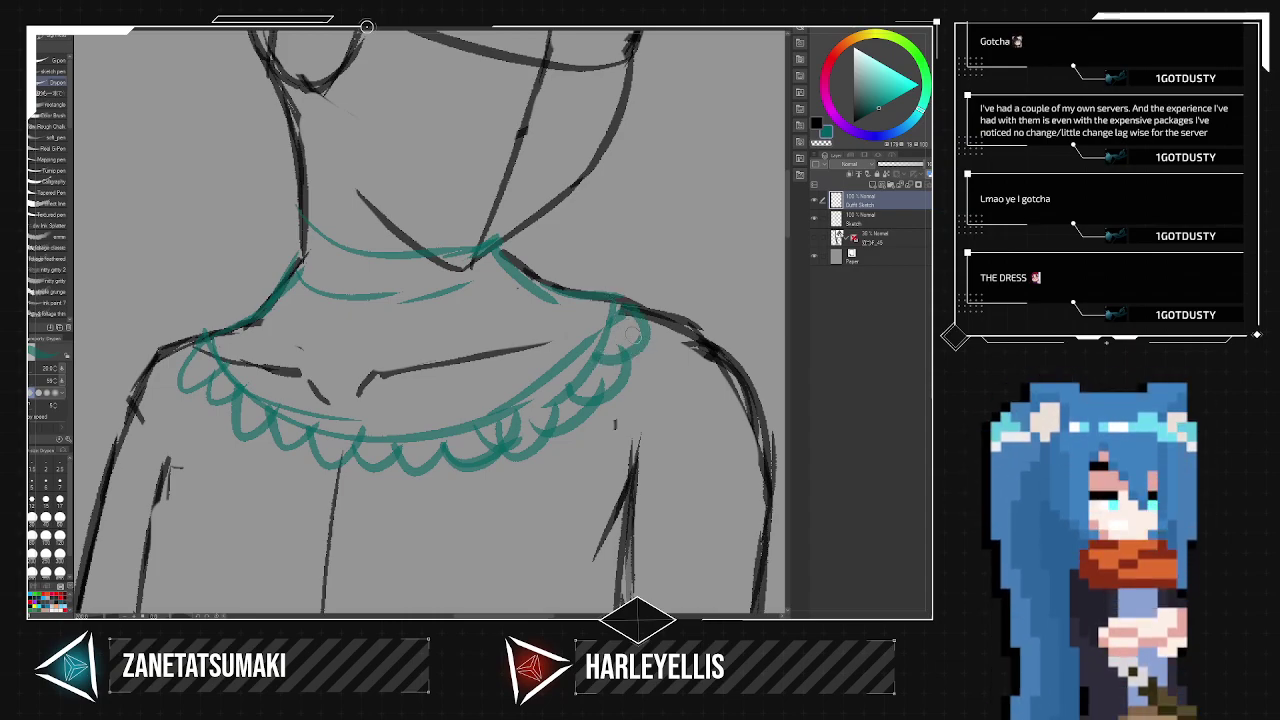
left_click_drag(482, 350, 526, 340)
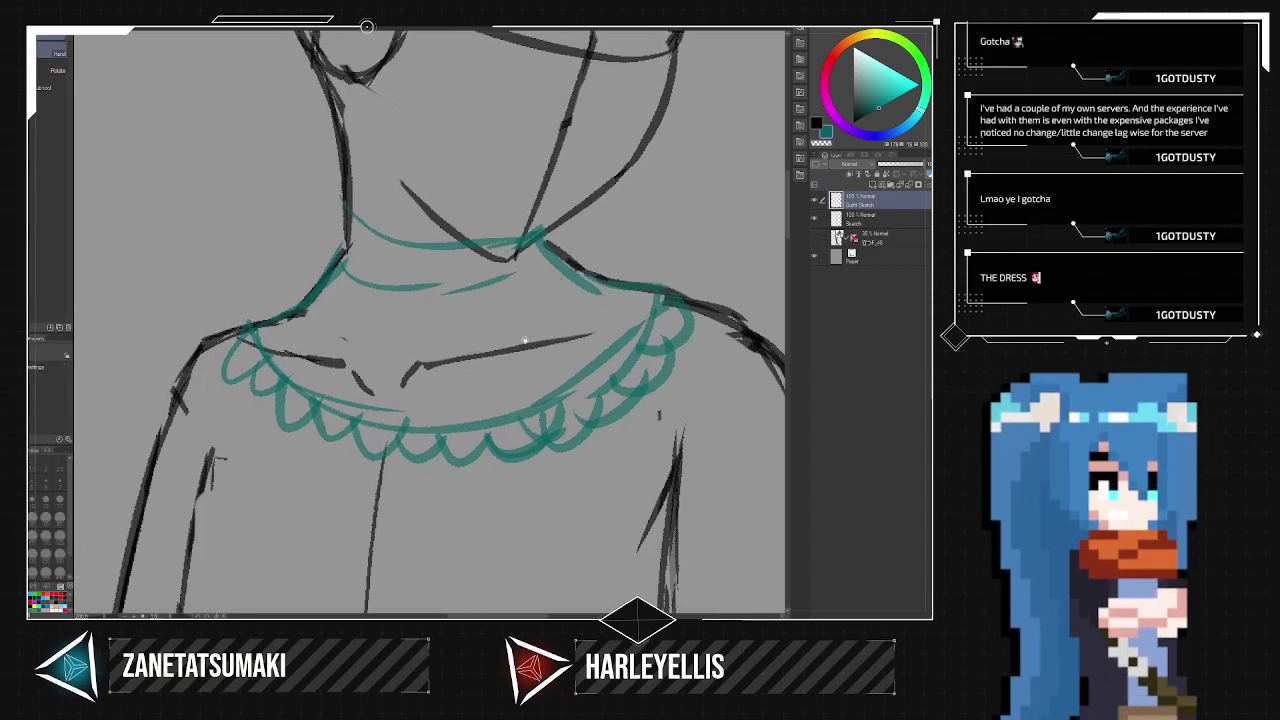
left_click_drag(408, 312, 603, 262)
left_click_drag(600, 283, 453, 329)
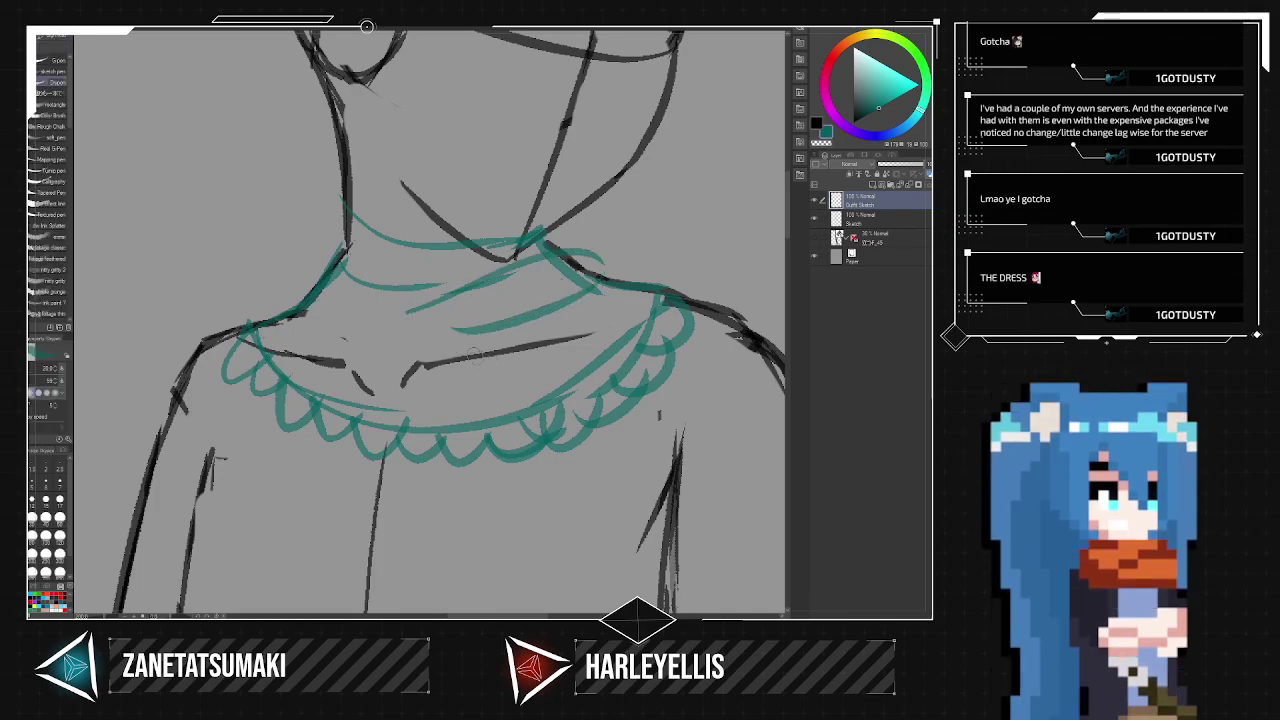
key("ctrl+z")
key("ctrl+z")
Sketch a ribbon bow with two loops and two hanging tails at the centre of the frilled collar.
mouse_move(422, 306)
left_mouse_down()
mouse_move(502, 338)
mouse_move(335, 356)
mouse_move(403, 377)
mouse_move(375, 392)
left_mouse_up()
left_click_drag(356, 442, 344, 498)
mouse_move(406, 316)
left_mouse_down()
mouse_move(358, 484)
mouse_move(428, 438)
mouse_move(446, 492)
left_mouse_up()
left_click_drag(424, 368, 438, 432)
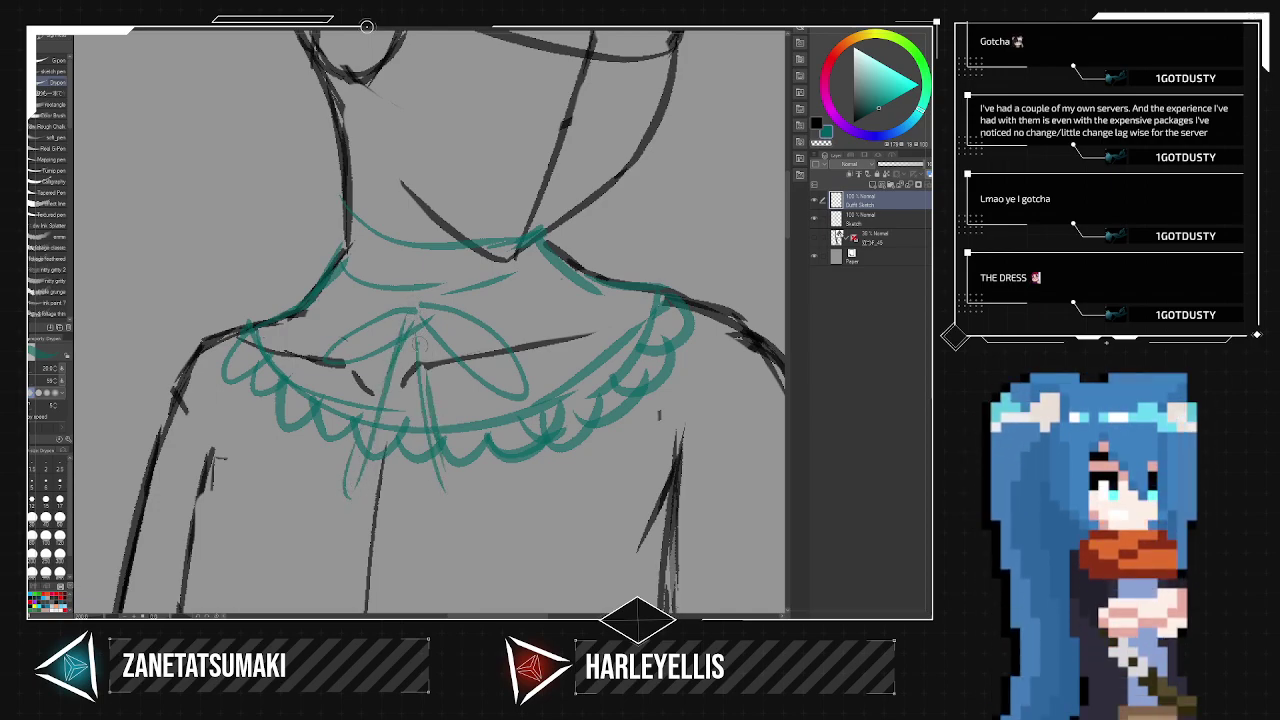
Sketch a sweetheart neckline across the chest below the frilled collar, dipping at the body's centre line.
scroll(536, 368, "down", 3)
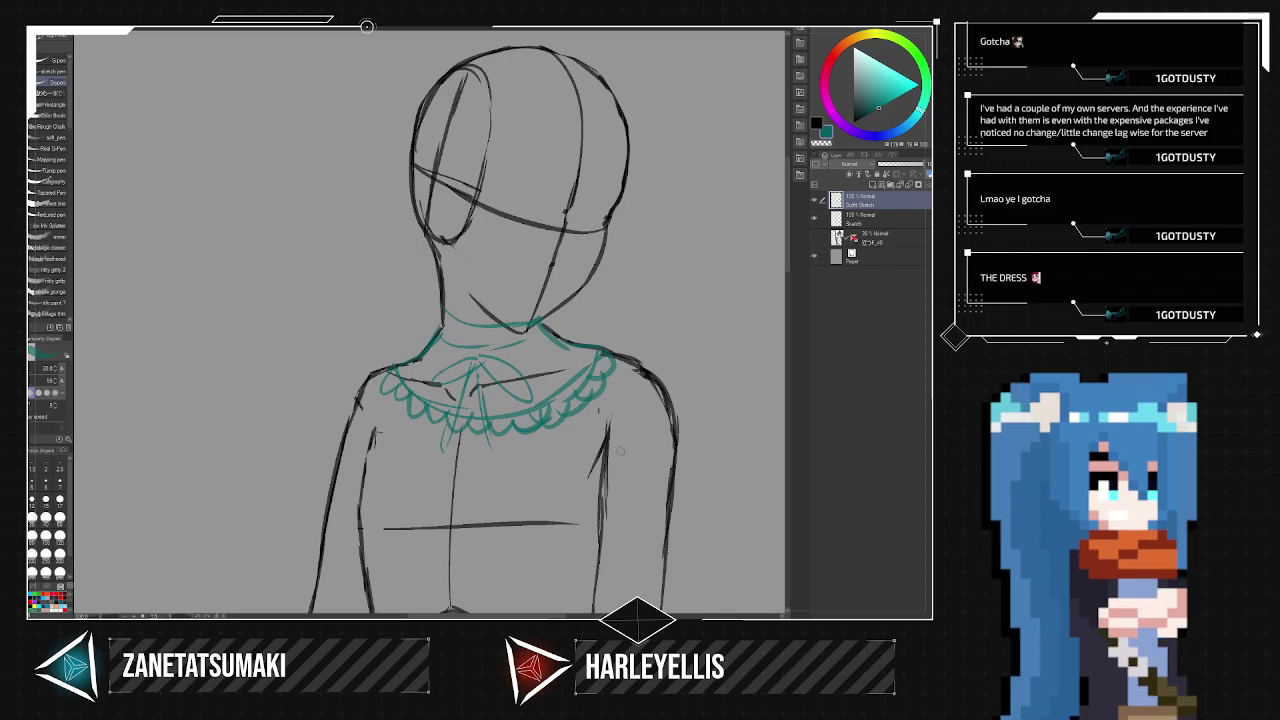
scroll(607, 463, "up", 2)
key("space")
left_click_drag(528, 420, 603, 320)
mouse_move(319, 372)
left_mouse_down()
mouse_move(407, 355)
mouse_move(467, 389)
mouse_move(517, 351)
mouse_move(615, 346)
mouse_move(654, 378)
mouse_move(545, 352)
left_mouse_up()
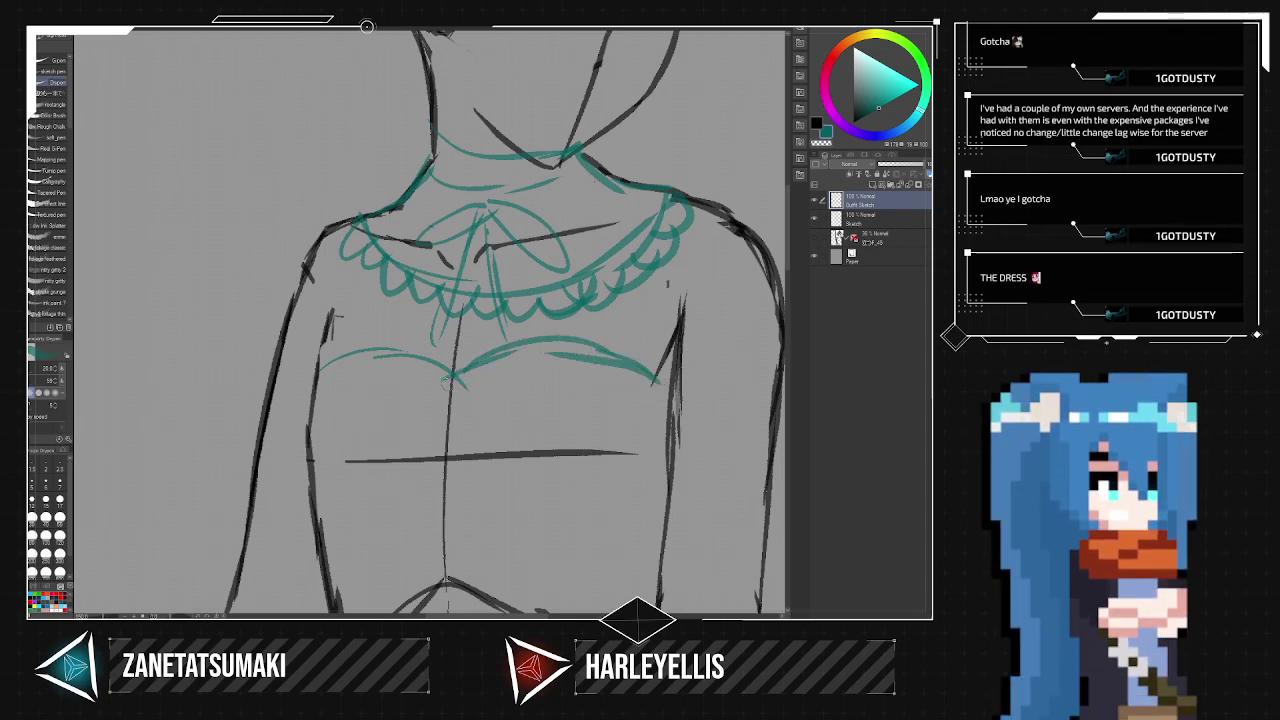
mouse_move(311, 383)
left_mouse_down()
mouse_move(364, 354)
mouse_move(458, 379)
left_mouse_up()
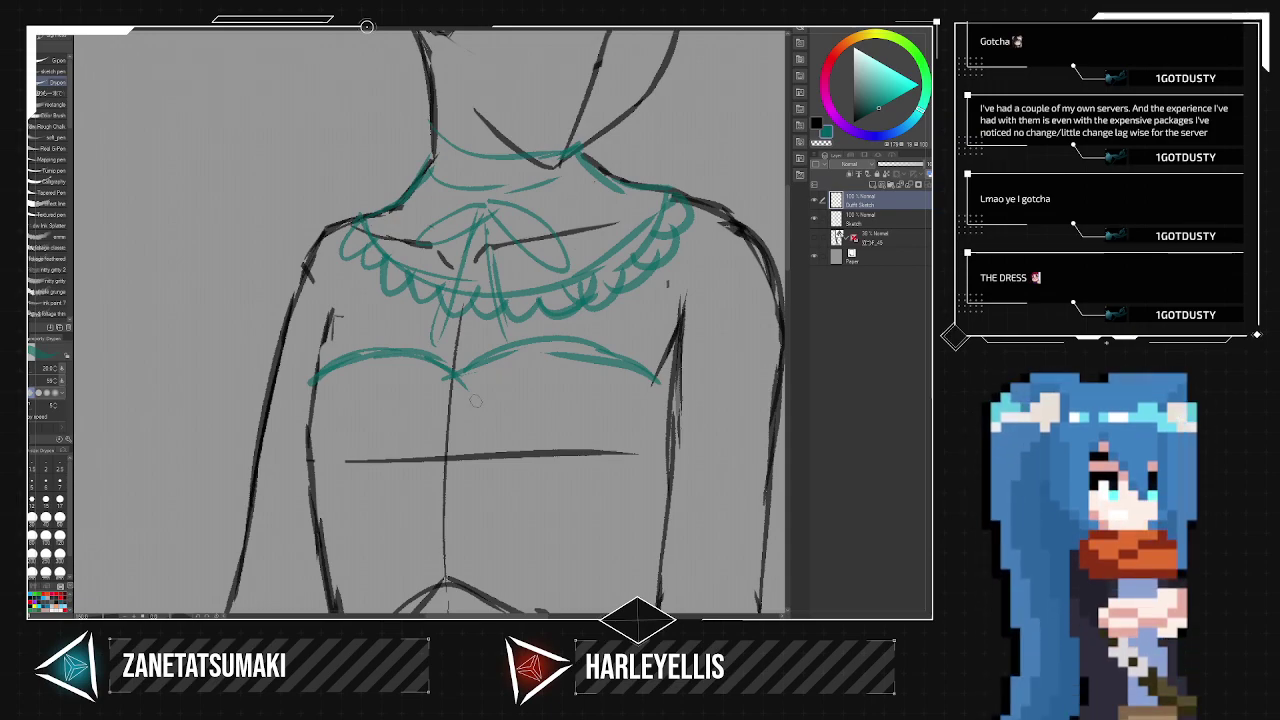
Draw a small bow just below the centre dip of the sweetheart neckline.
key("space")
left_click_drag(497, 380, 496, 327)
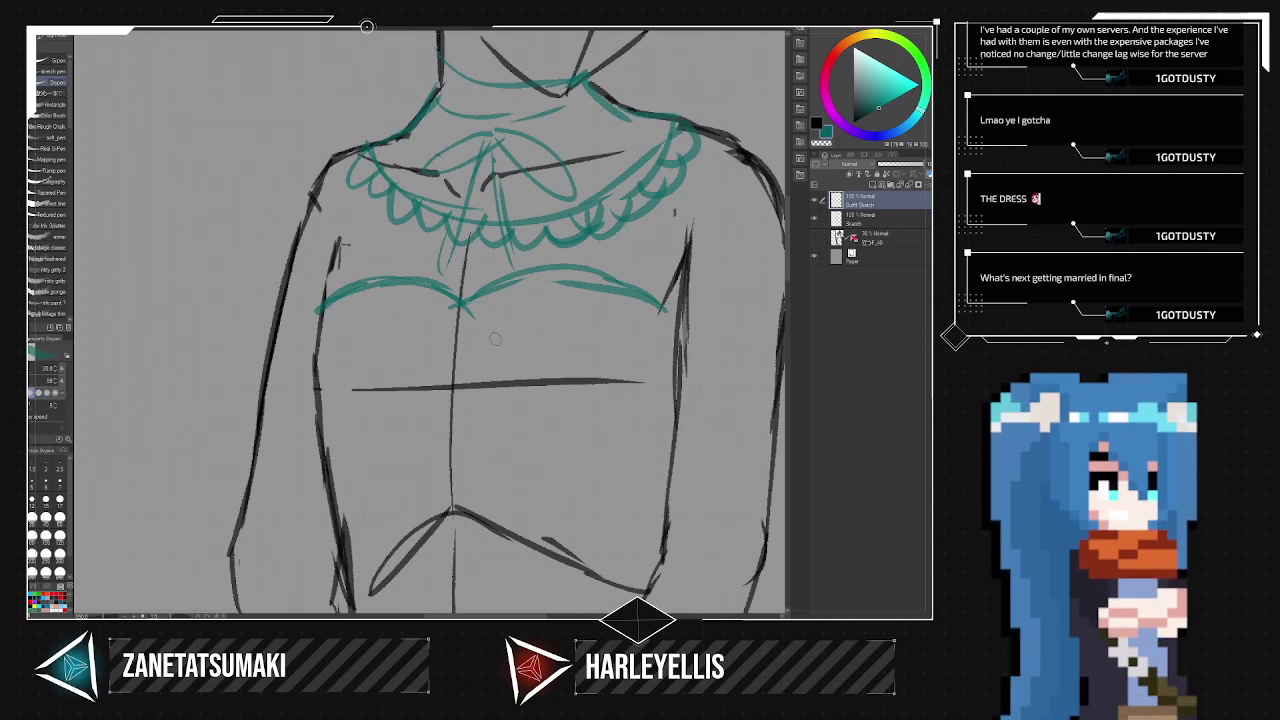
key("e")
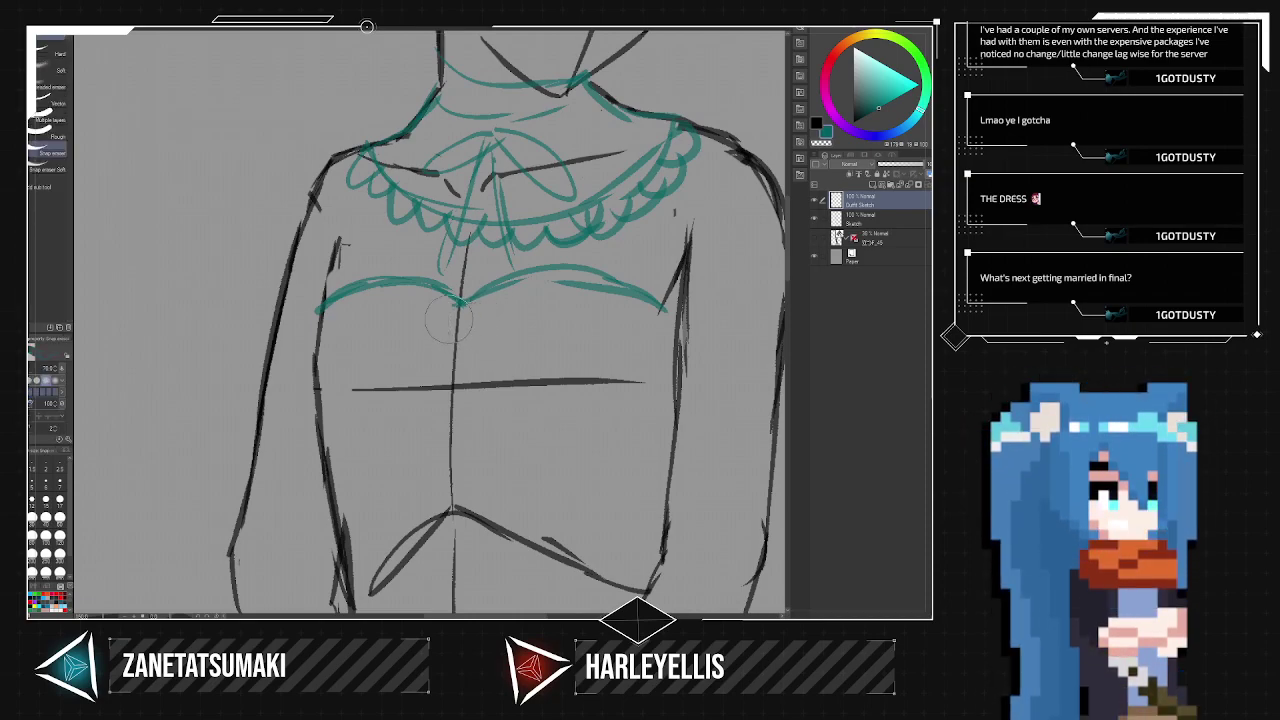
key("p")
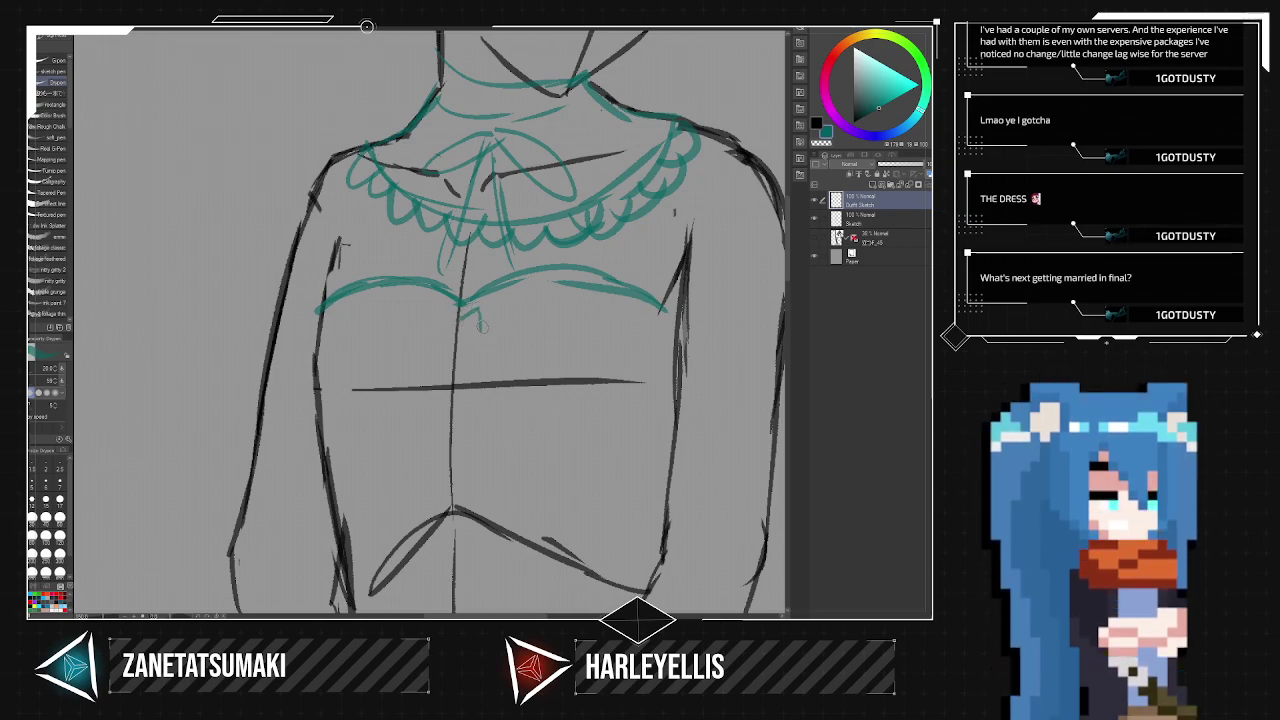
mouse_move(454, 322)
left_mouse_down()
mouse_move(434, 315)
mouse_move(432, 338)
mouse_move(454, 325)
left_mouse_up()
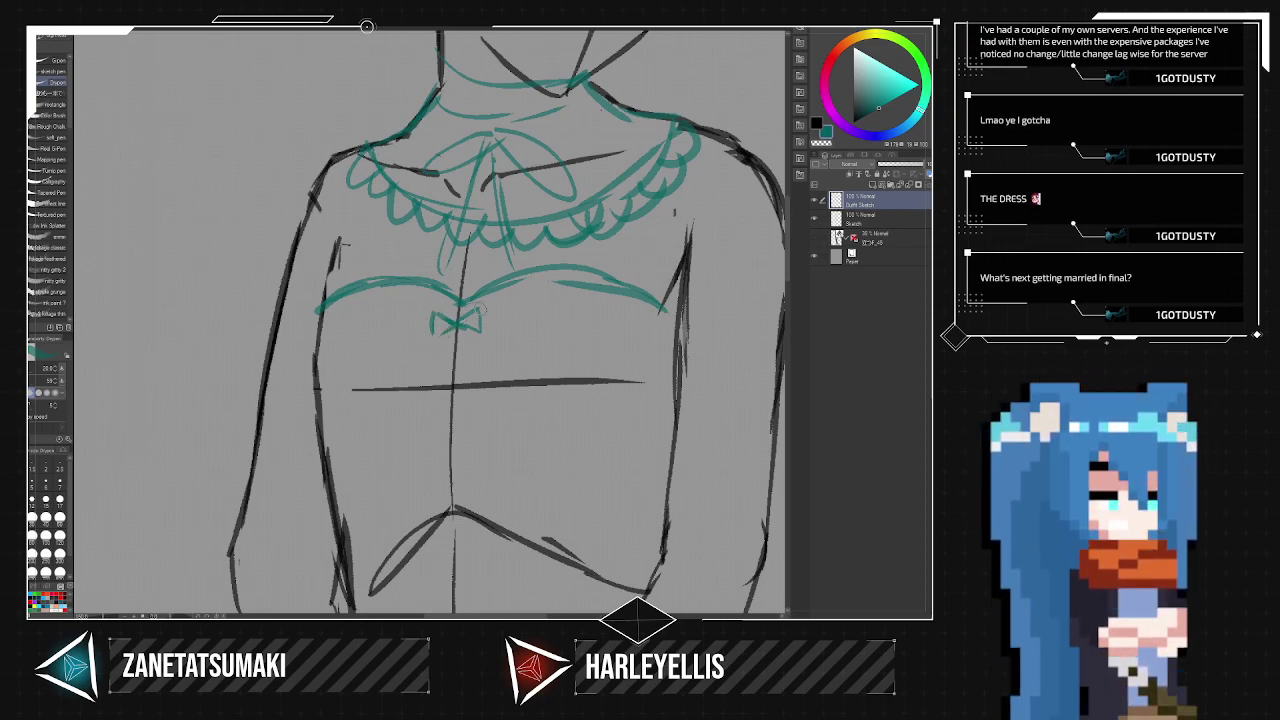
Sketch the curved underbust seam meeting at the centre line and join it to the neckline along the torso's outer side.
mouse_move(455, 413)
left_mouse_down()
mouse_move(494, 458)
mouse_move(576, 470)
left_mouse_up()
left_click_drag(453, 414, 406, 455)
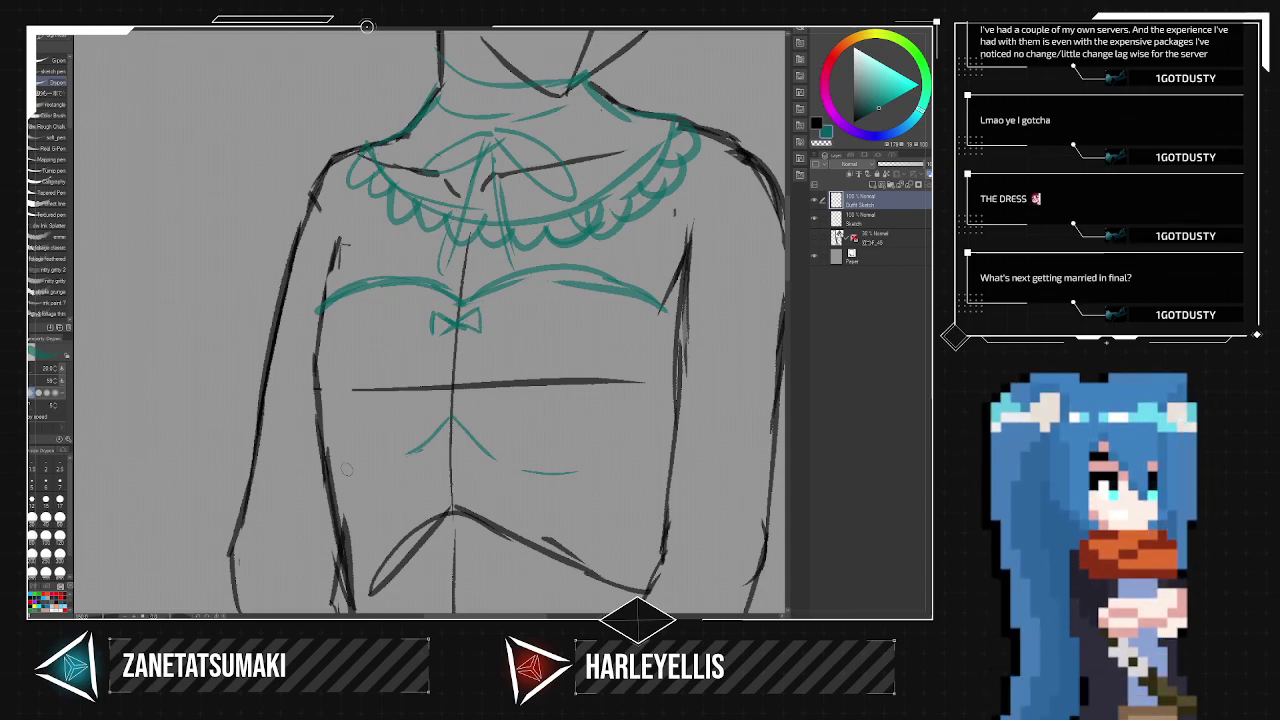
mouse_move(478, 447)
left_mouse_down()
mouse_move(512, 462)
mouse_move(614, 456)
mouse_move(668, 428)
left_mouse_up()
mouse_move(446, 428)
left_mouse_down()
mouse_move(365, 450)
mouse_move(320, 428)
mouse_move(318, 312)
mouse_move(325, 424)
mouse_move(376, 446)
left_mouse_up()
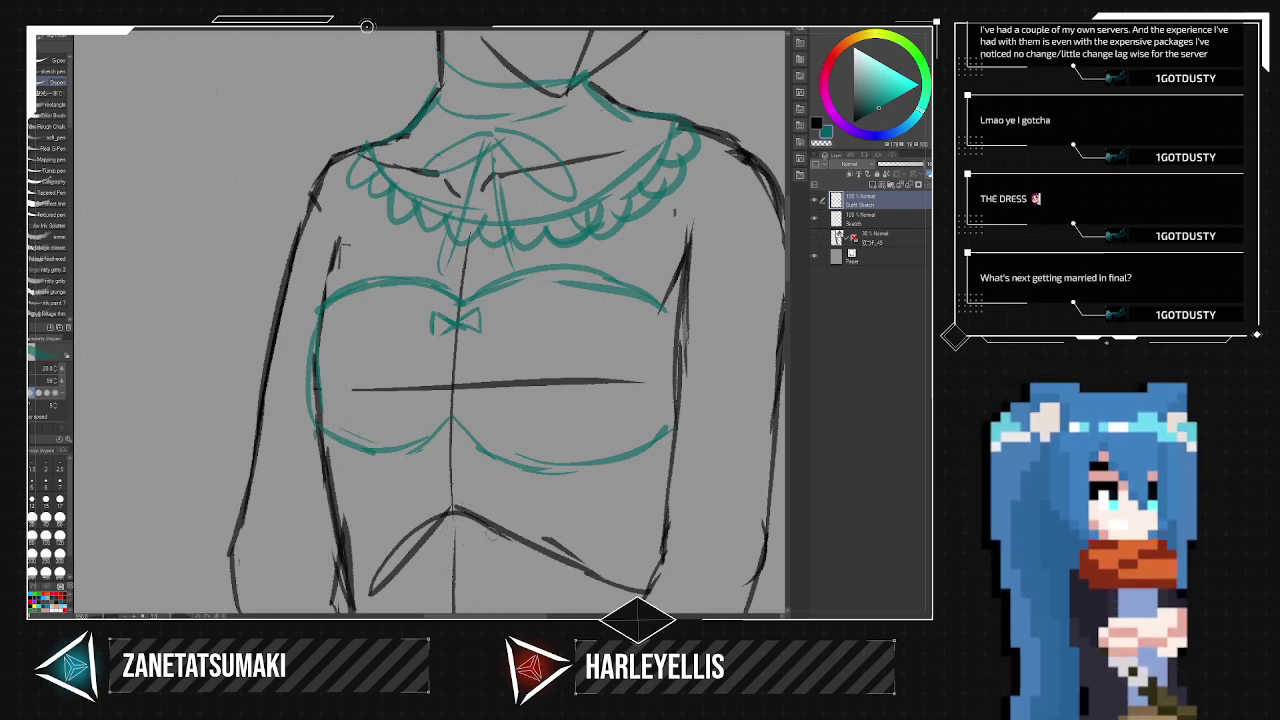
Sketch a short flared skirt from the hips, with both side edges and a curved hem just below the hands.
key("space")
left_click_drag(557, 411, 554, 237)
scroll(577, 290, "down", 2)
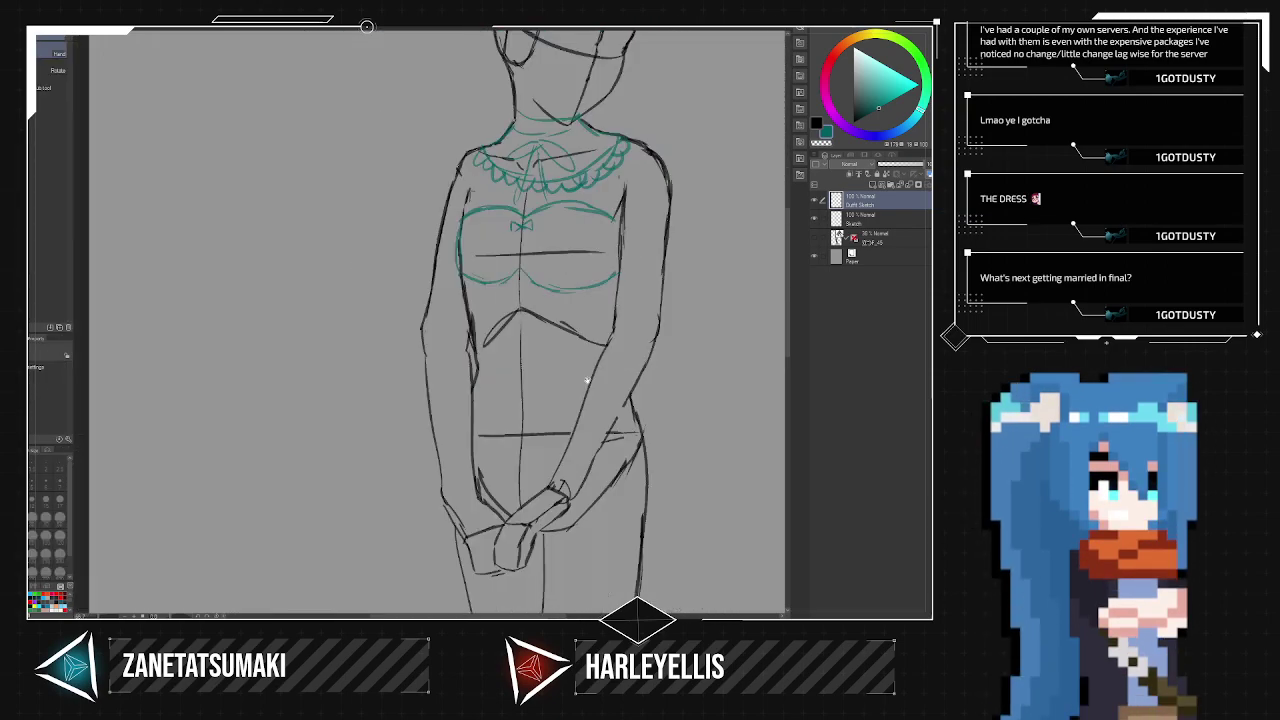
left_click_drag(586, 423, 548, 399)
mouse_move(404, 550)
left_mouse_down()
mouse_move(457, 563)
mouse_move(601, 554)
mouse_move(606, 492)
left_mouse_up()
mouse_move(584, 353)
left_mouse_down()
mouse_move(619, 550)
mouse_move(418, 547)
left_mouse_up()
mouse_move(402, 408)
left_mouse_down()
mouse_move(396, 536)
mouse_move(381, 484)
mouse_move(363, 540)
mouse_move(468, 565)
mouse_move(582, 566)
left_mouse_up()
left_click_drag(392, 424, 367, 540)
left_click_drag(404, 382, 382, 492)
mouse_move(374, 548)
left_mouse_down()
mouse_move(642, 542)
mouse_move(613, 558)
left_mouse_up()
left_click_drag(584, 384, 612, 540)
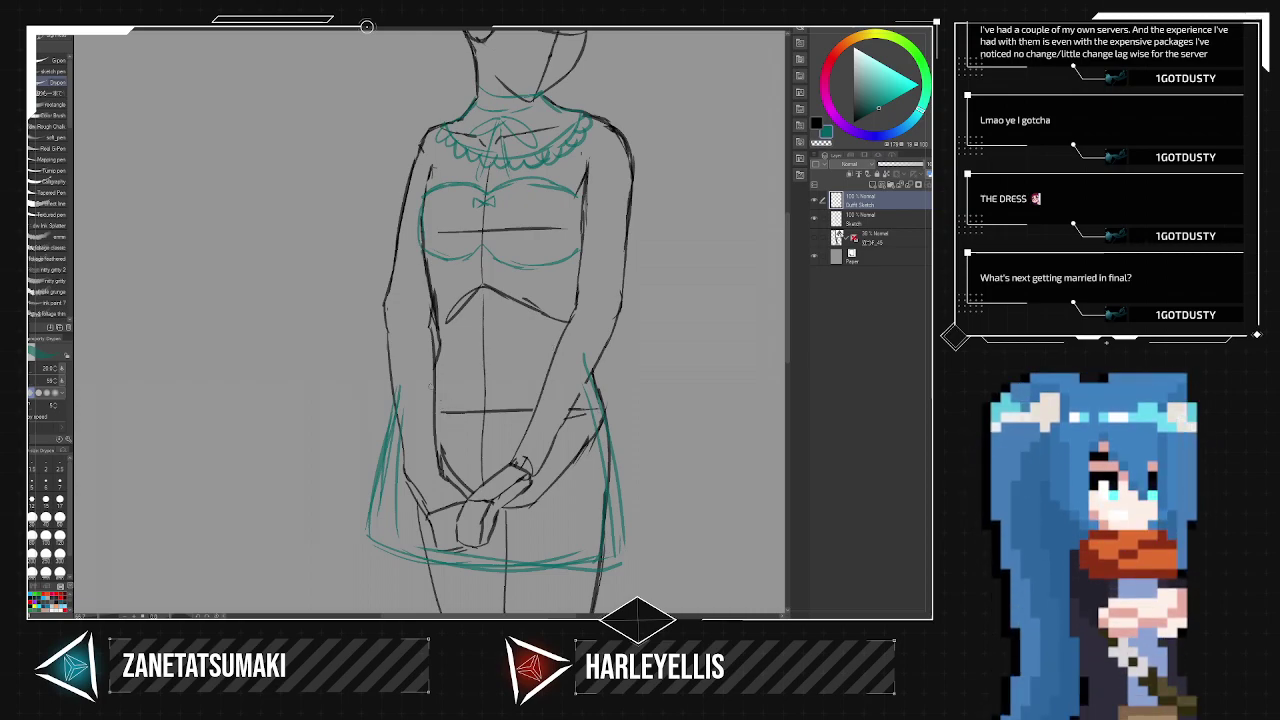
Sketch a short horizontal waist line with two lines spreading down from it toward the clasped hands.
left_click_drag(436, 406, 462, 462)
key("ctrl+z")
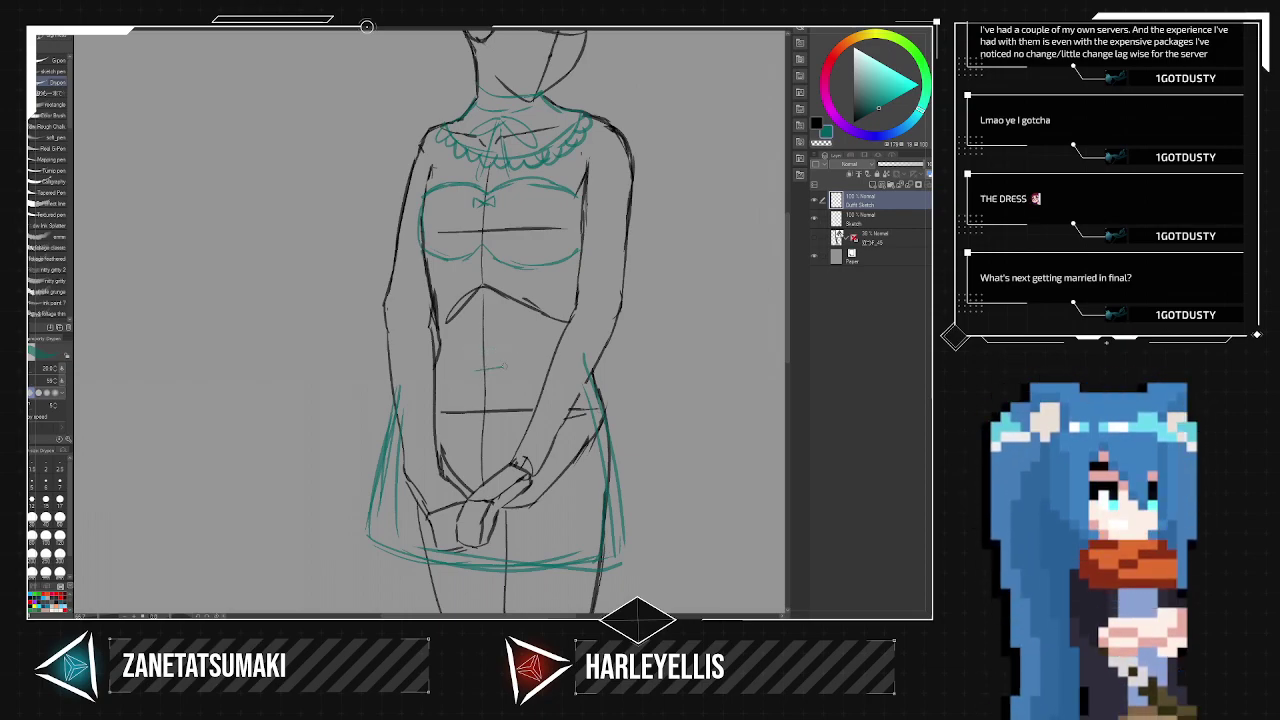
mouse_move(466, 369)
left_mouse_down()
mouse_move(510, 368)
mouse_move(443, 468)
mouse_move(472, 382)
mouse_move(465, 406)
mouse_move(524, 450)
left_mouse_up()
key("ctrl+z")
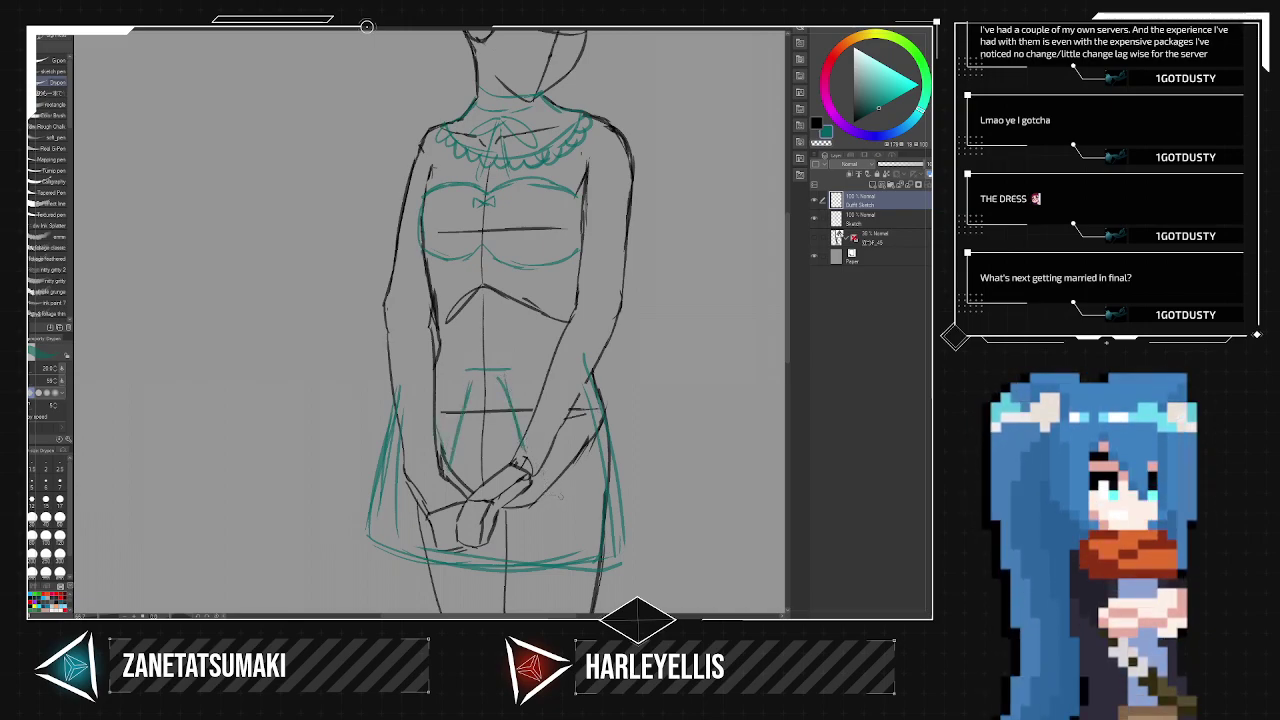
left_click_drag(540, 474, 580, 381)
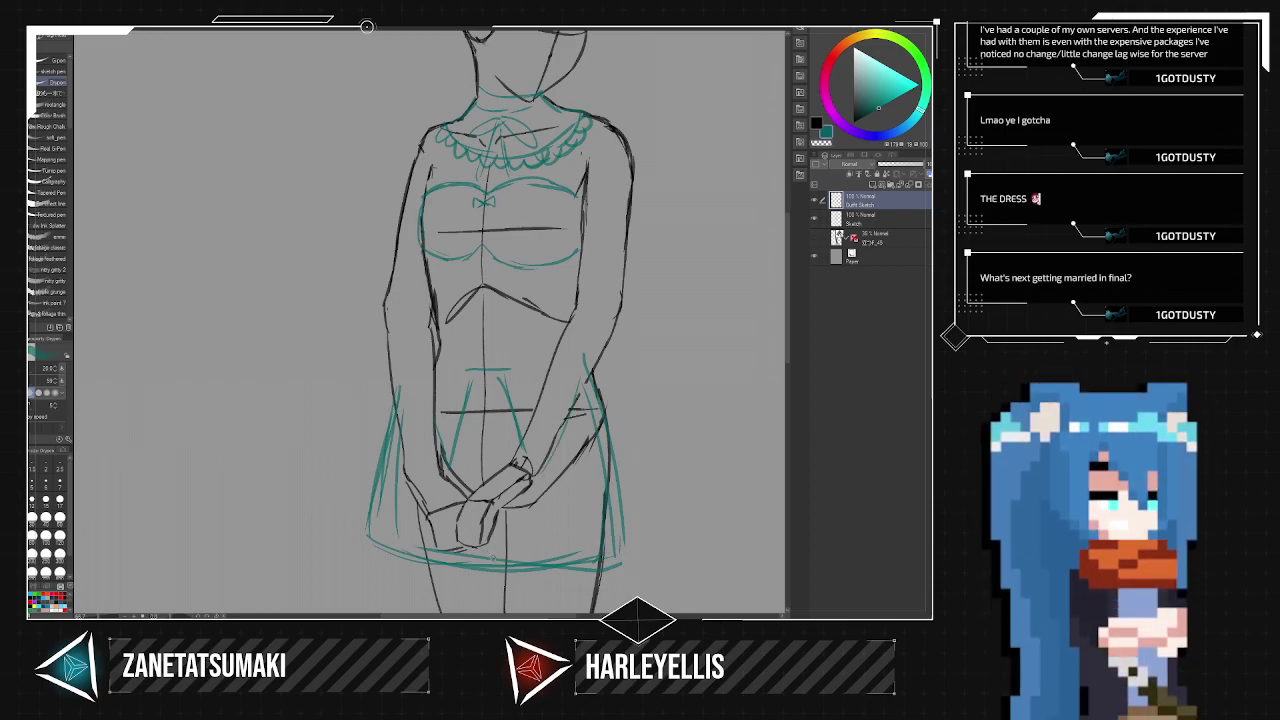
Sketch a rounded overlay edge inside the skirt, running down both sides and curving beneath the hands.
mouse_move(396, 424)
left_mouse_down()
mouse_move(406, 506)
mouse_move(430, 532)
left_mouse_up()
left_click_drag(510, 548, 565, 514)
left_click_drag(582, 462, 562, 538)
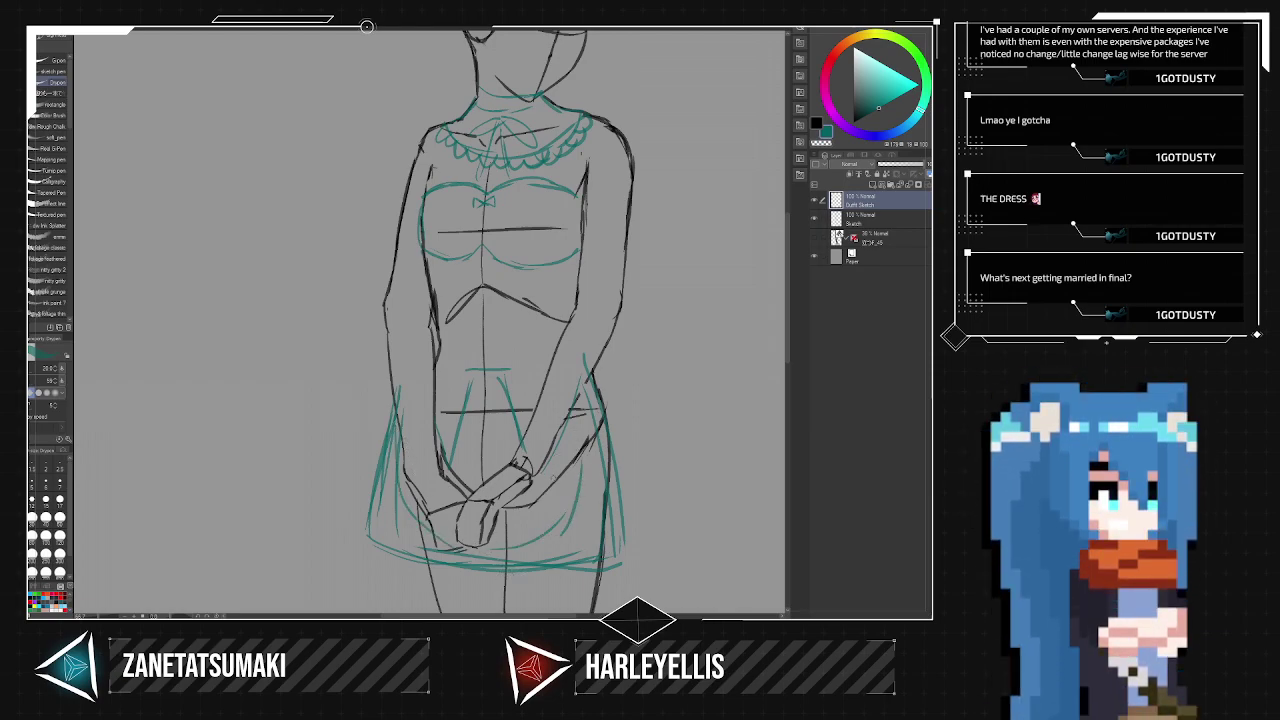
mouse_move(568, 430)
left_mouse_down()
mouse_move(573, 520)
mouse_move(547, 546)
mouse_move(461, 552)
mouse_move(402, 505)
mouse_move(397, 435)
mouse_move(411, 530)
mouse_move(503, 550)
mouse_move(578, 484)
mouse_move(568, 430)
left_mouse_up()
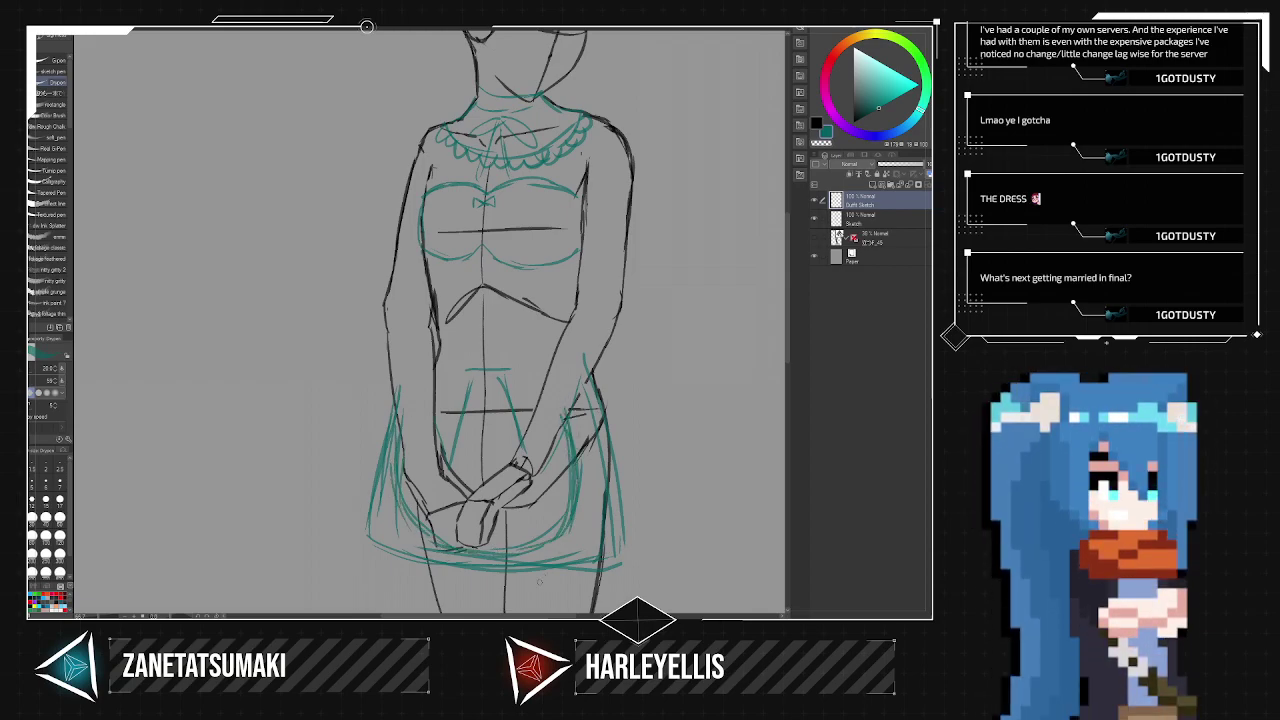
Touch up the tapered waist panel and move its lines slightly higher on the torso with a lasso selection and transform.
mouse_move(474, 371)
left_mouse_down()
mouse_move(462, 392)
mouse_move(513, 400)
mouse_move(510, 387)
left_mouse_up()
key("t")
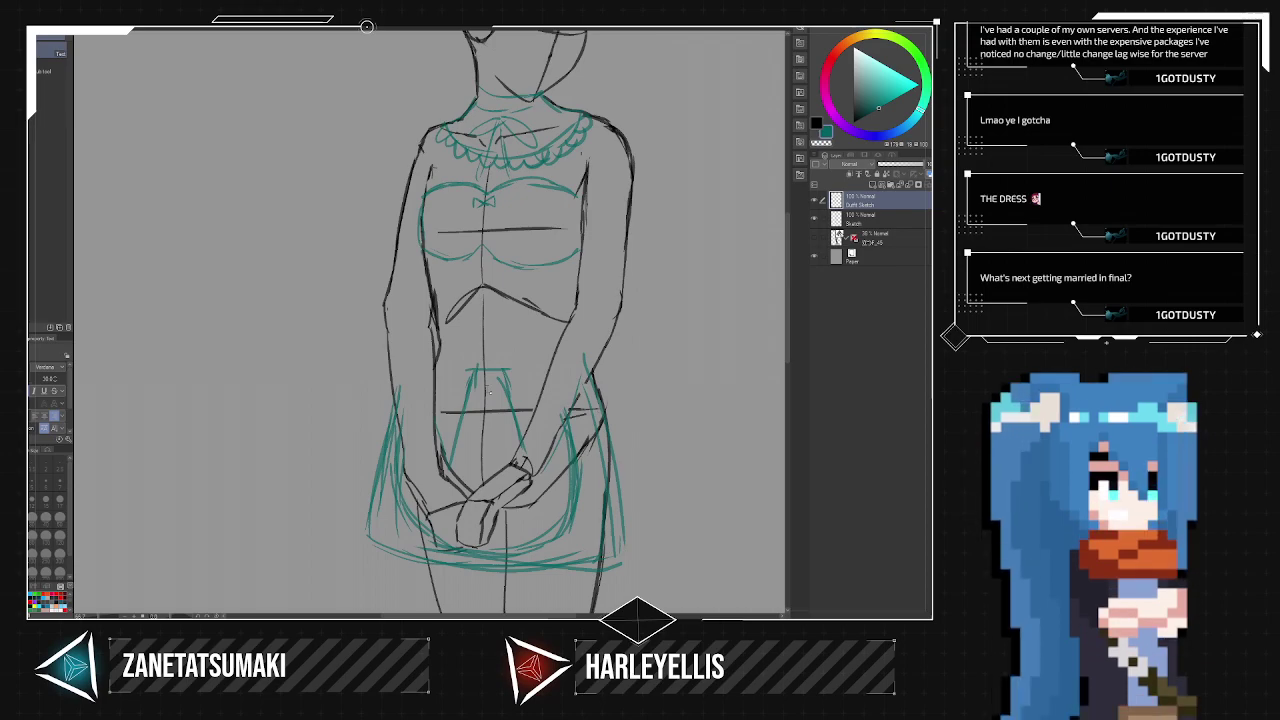
key("m")
left_click(52, 86)
left_click_drag(430, 415, 474, 518)
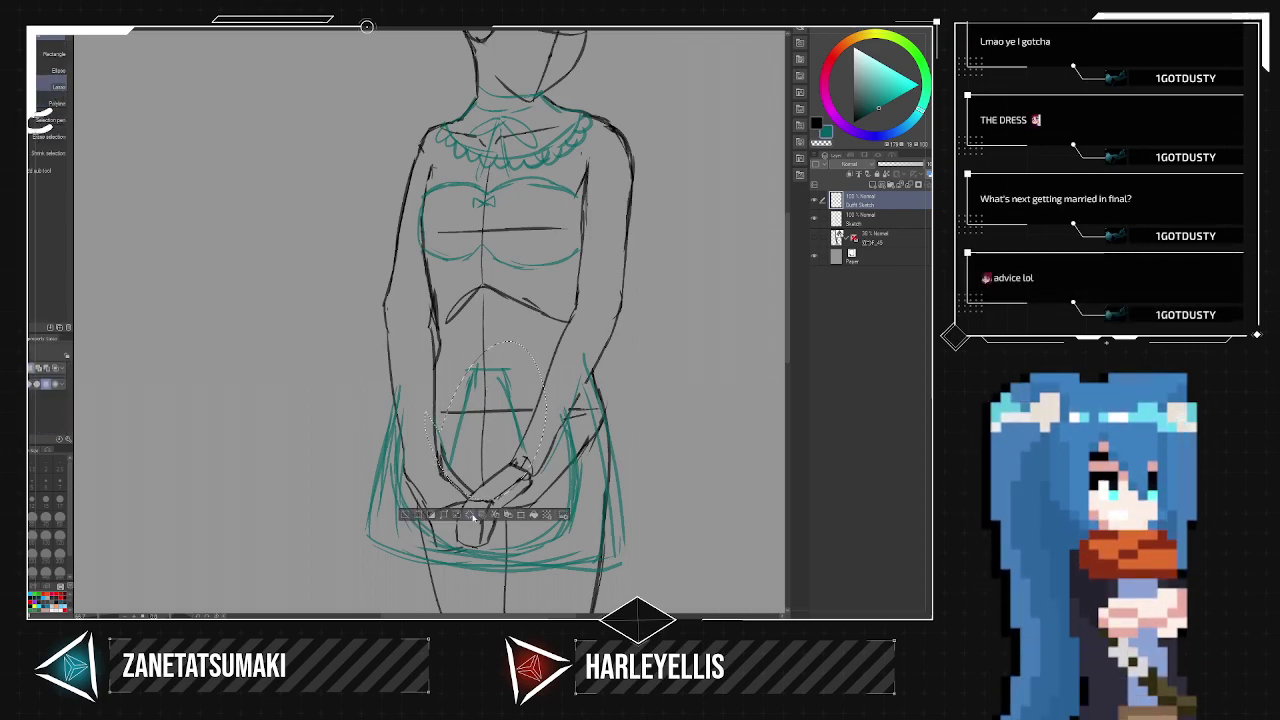
left_click(472, 515)
left_click_drag(517, 430, 520, 402)
key("Return")
key("ctrl+d")
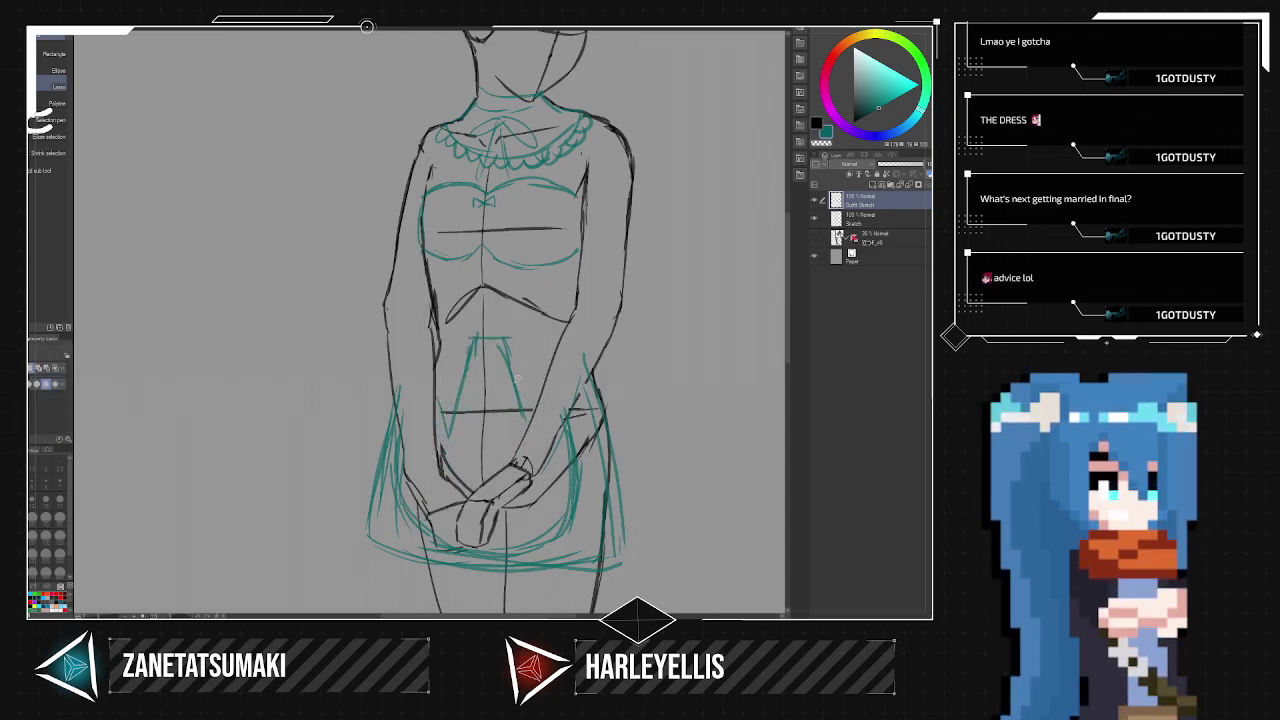
key("p")
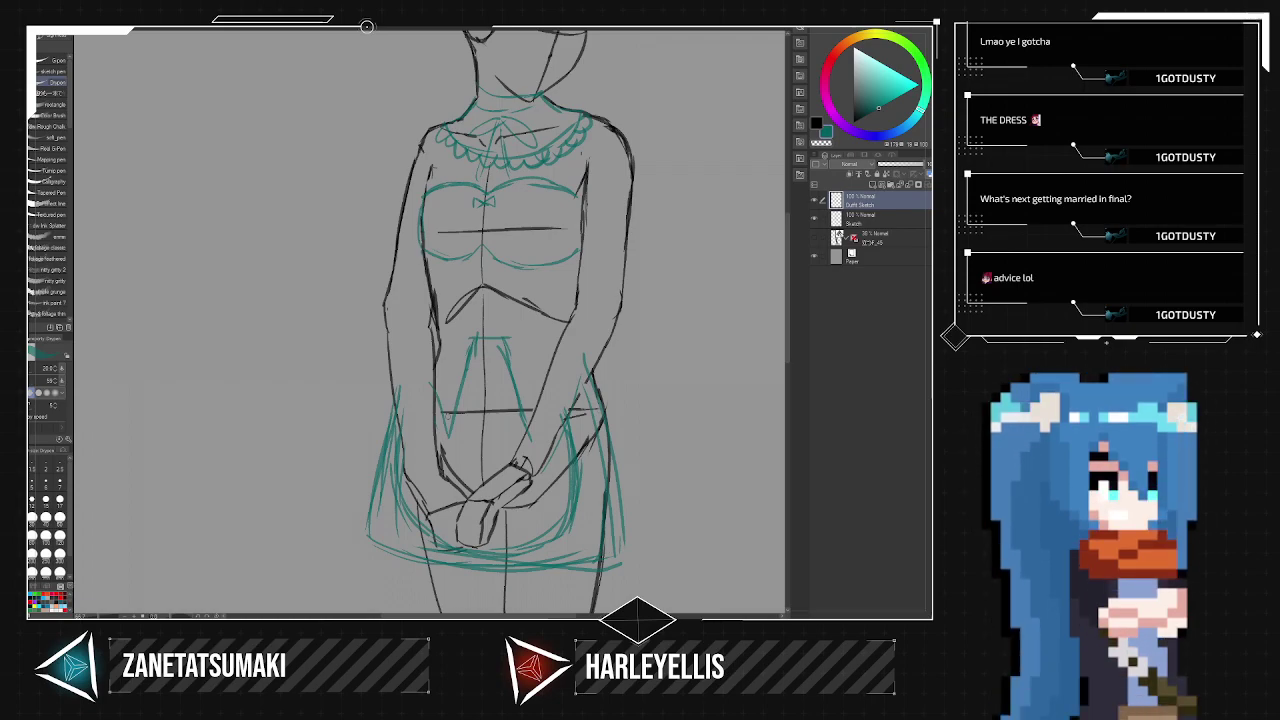
Draw a column of three small bows down the centre line between the underbust seam and the waist panel.
key("space")
scroll(572, 344, "up", 2)
left_click_drag(564, 308, 604, 362)
key("p")
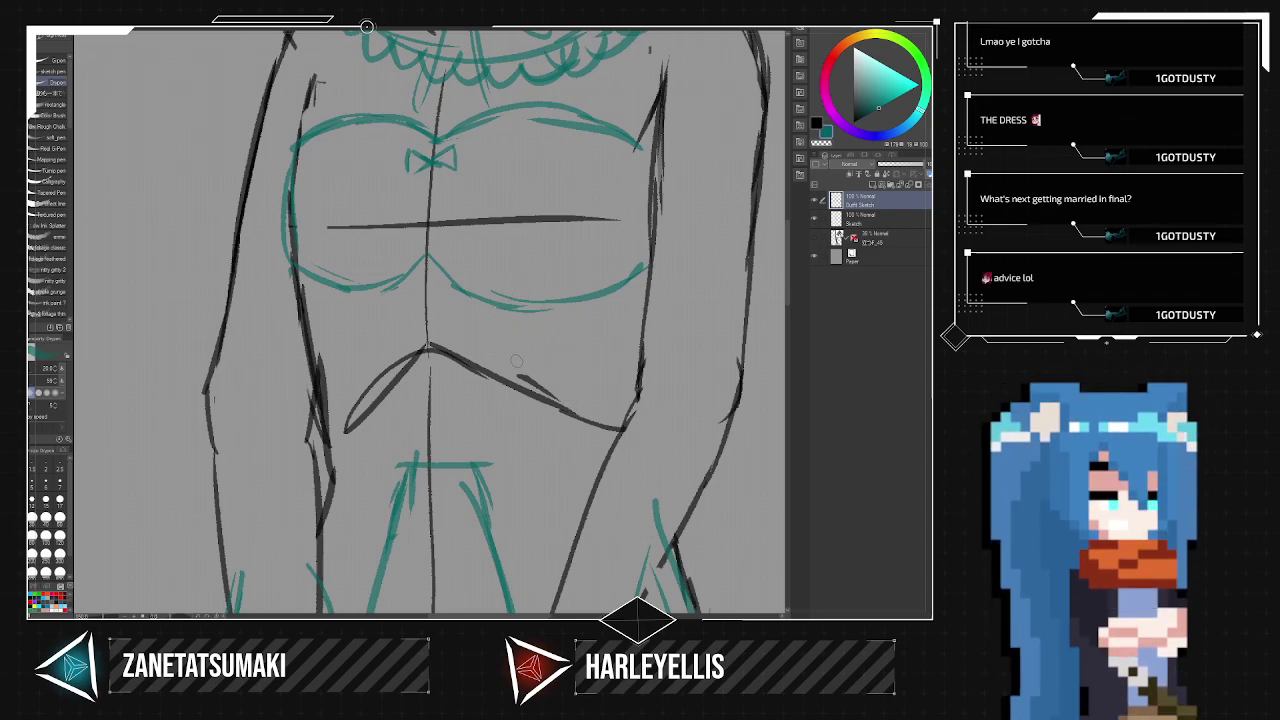
mouse_move(430, 318)
left_mouse_down()
mouse_move(404, 334)
mouse_move(447, 340)
mouse_move(428, 326)
mouse_move(452, 359)
mouse_move(414, 387)
mouse_move(409, 360)
left_mouse_up()
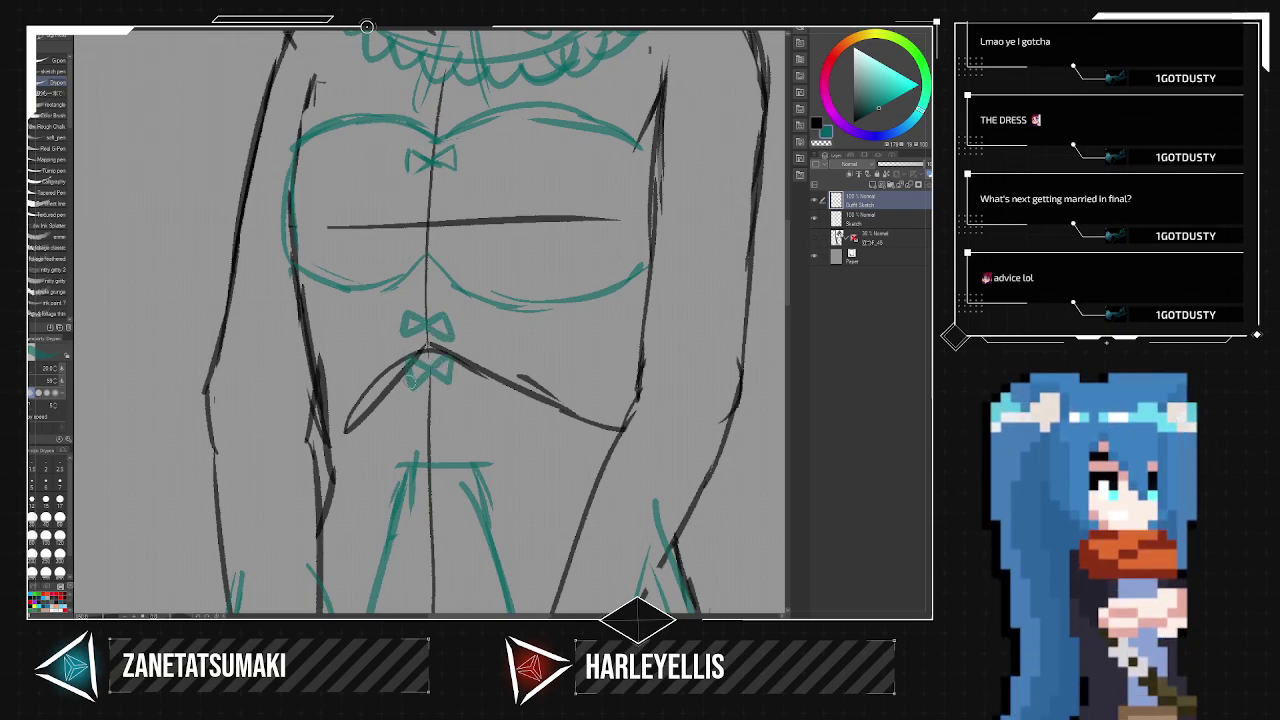
mouse_move(412, 405)
left_mouse_down()
mouse_move(447, 425)
mouse_move(410, 435)
mouse_move(460, 395)
left_mouse_up()
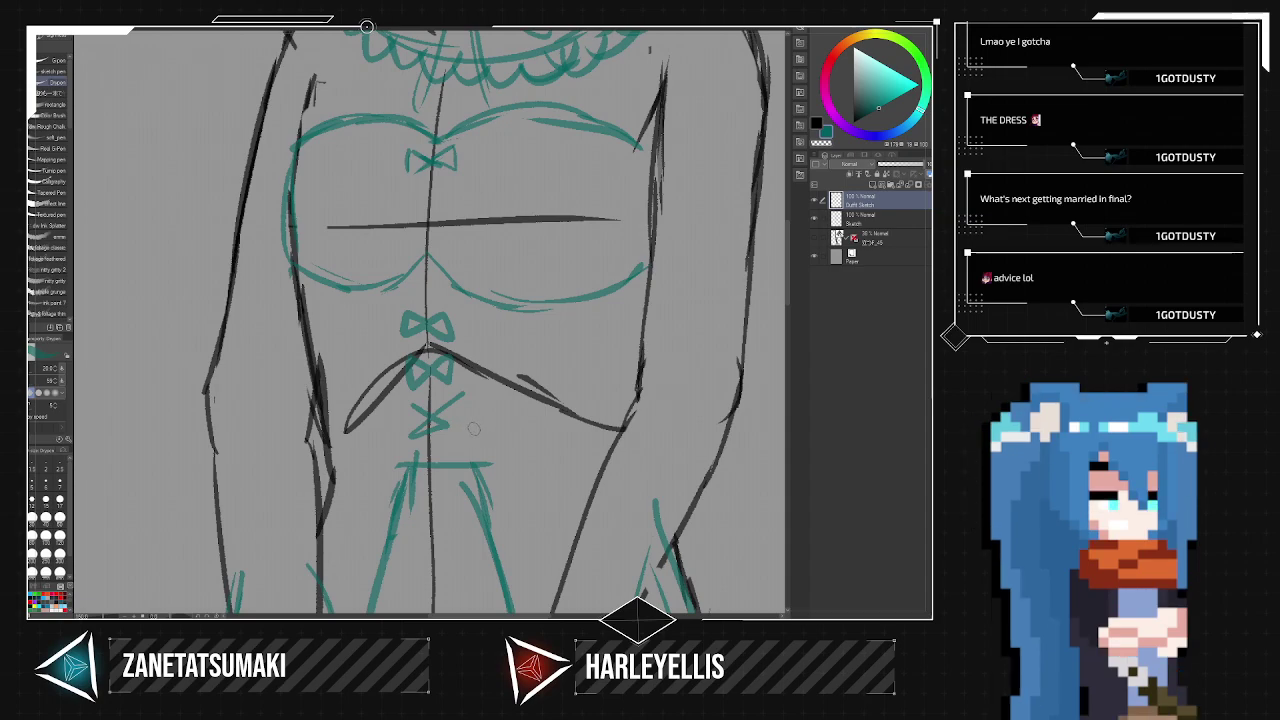
key("ctrl+z")
key("ctrl+z")
mouse_move(408, 398)
left_mouse_down()
mouse_move(444, 421)
mouse_move(444, 397)
mouse_move(406, 428)
left_mouse_up()
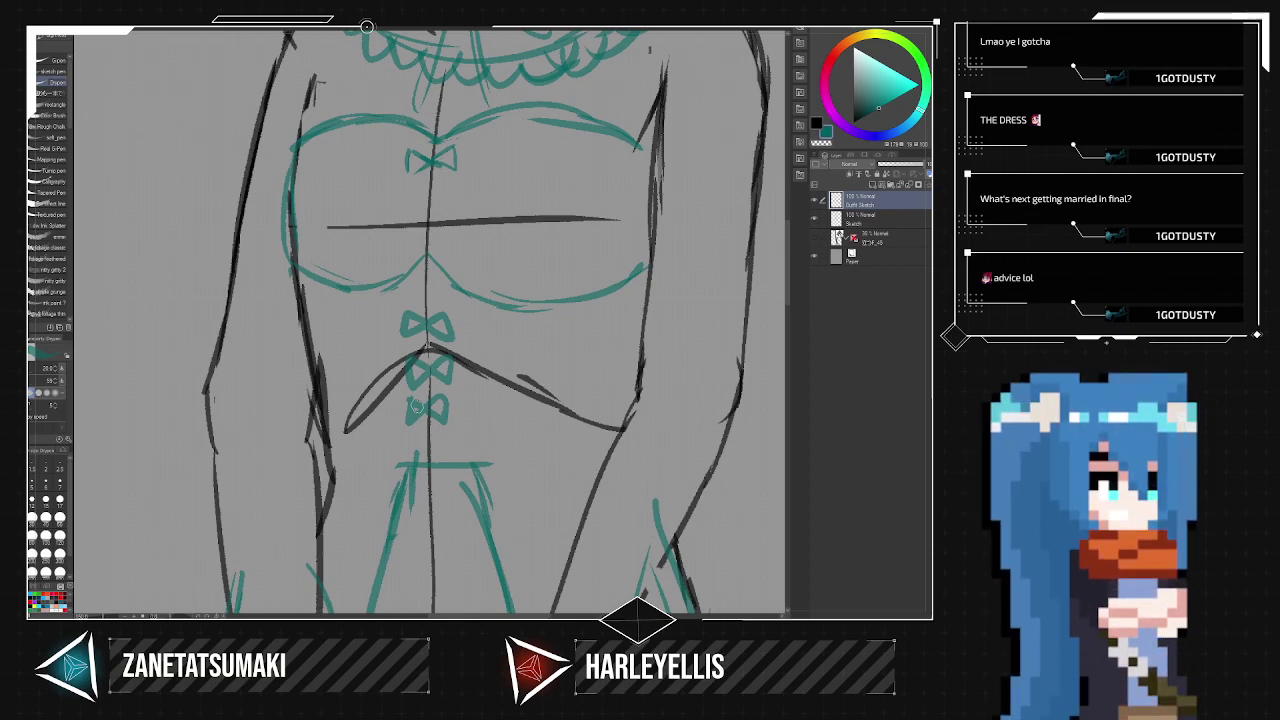
Sketch a zigzag edge on one side of the three bows and extend it in a slanted line toward the hip.
mouse_move(464, 314)
left_mouse_down()
mouse_move(493, 351)
mouse_move(464, 384)
mouse_move(470, 400)
mouse_move(461, 388)
mouse_move(487, 418)
left_mouse_up()
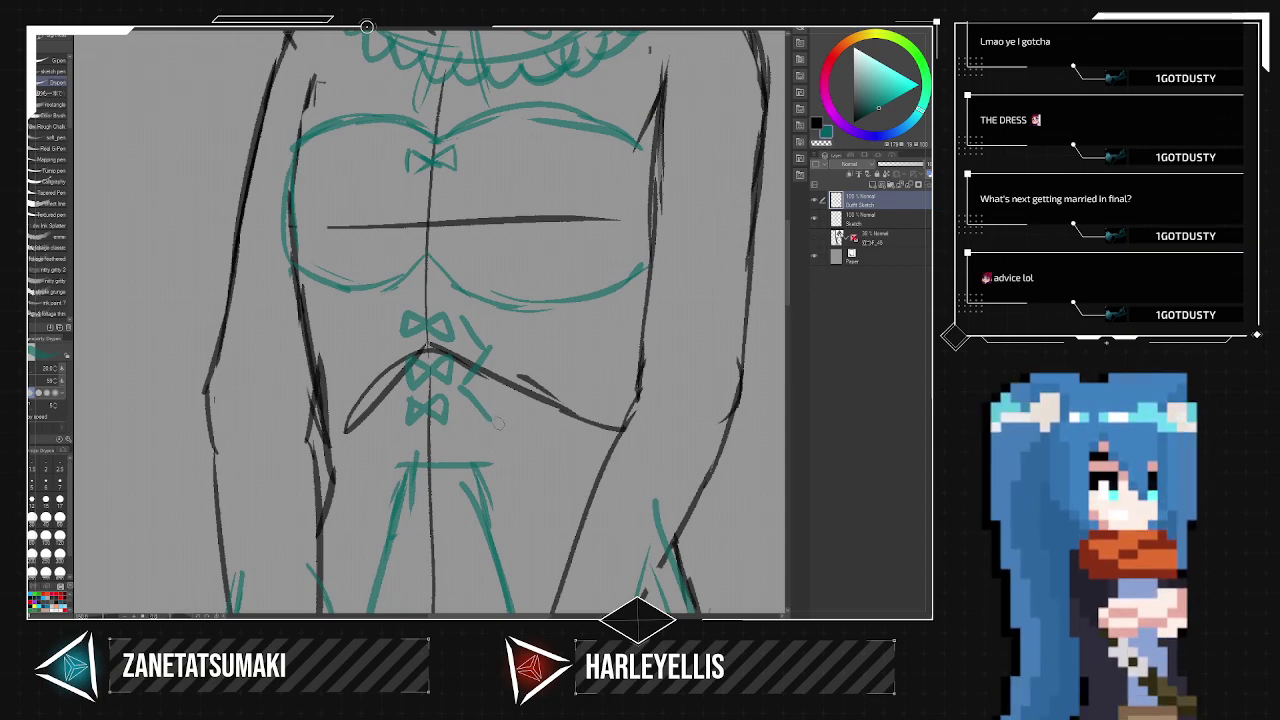
key("ctrl+z")
mouse_move(467, 376)
left_mouse_down()
mouse_move(498, 406)
mouse_move(466, 424)
mouse_move(535, 584)
left_mouse_up()
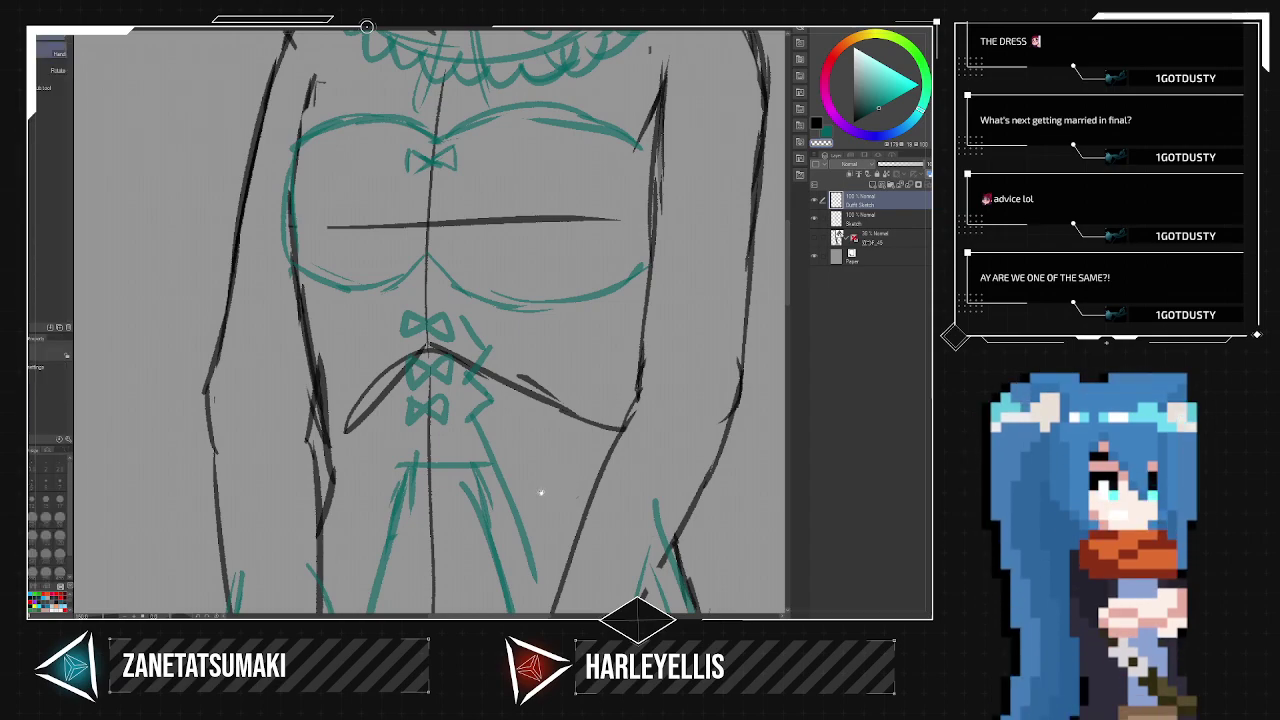
Reinforce the slanted line running from the bow panel to the hip and draw a curved band line beneath the bust on that side.
mouse_move(541, 492)
left_mouse_down()
mouse_move(529, 401)
mouse_move(532, 507)
left_mouse_up()
key("c")
left_click_drag(505, 428, 544, 532)
left_click_drag(512, 458, 550, 546)
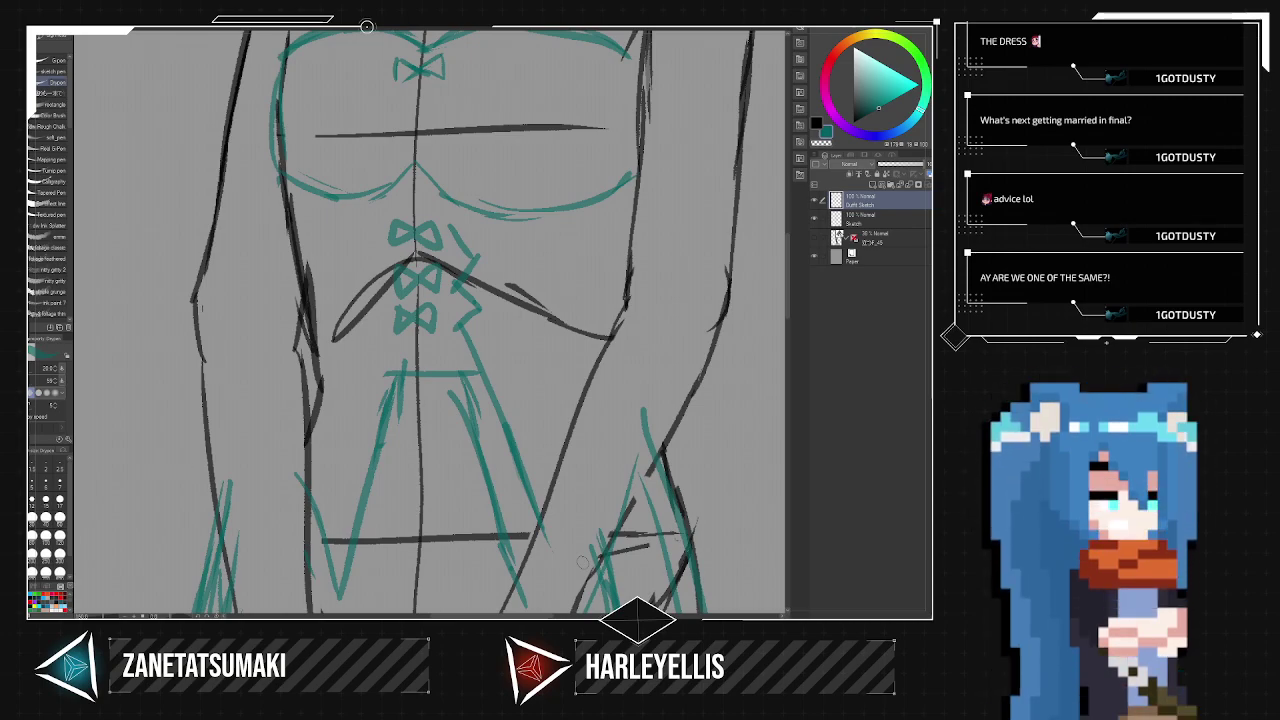
mouse_move(455, 230)
left_mouse_down()
mouse_move(634, 201)
mouse_move(580, 231)
mouse_move(631, 206)
left_mouse_up()
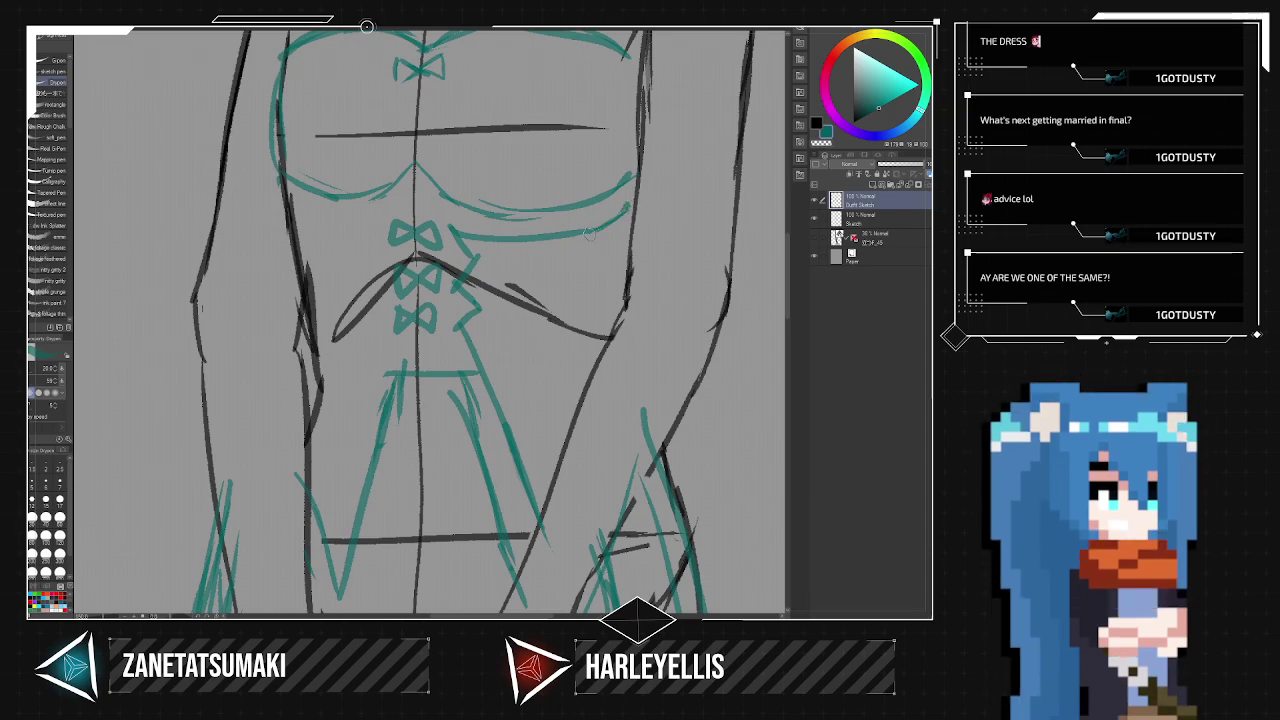
Sketch the matching zigzag edge on the other side of the bows and extend it in a slanted line ending in a point at the hip.
mouse_move(386, 227)
left_mouse_down()
mouse_move(362, 252)
mouse_move(384, 298)
mouse_move(358, 328)
mouse_move(381, 357)
left_mouse_up()
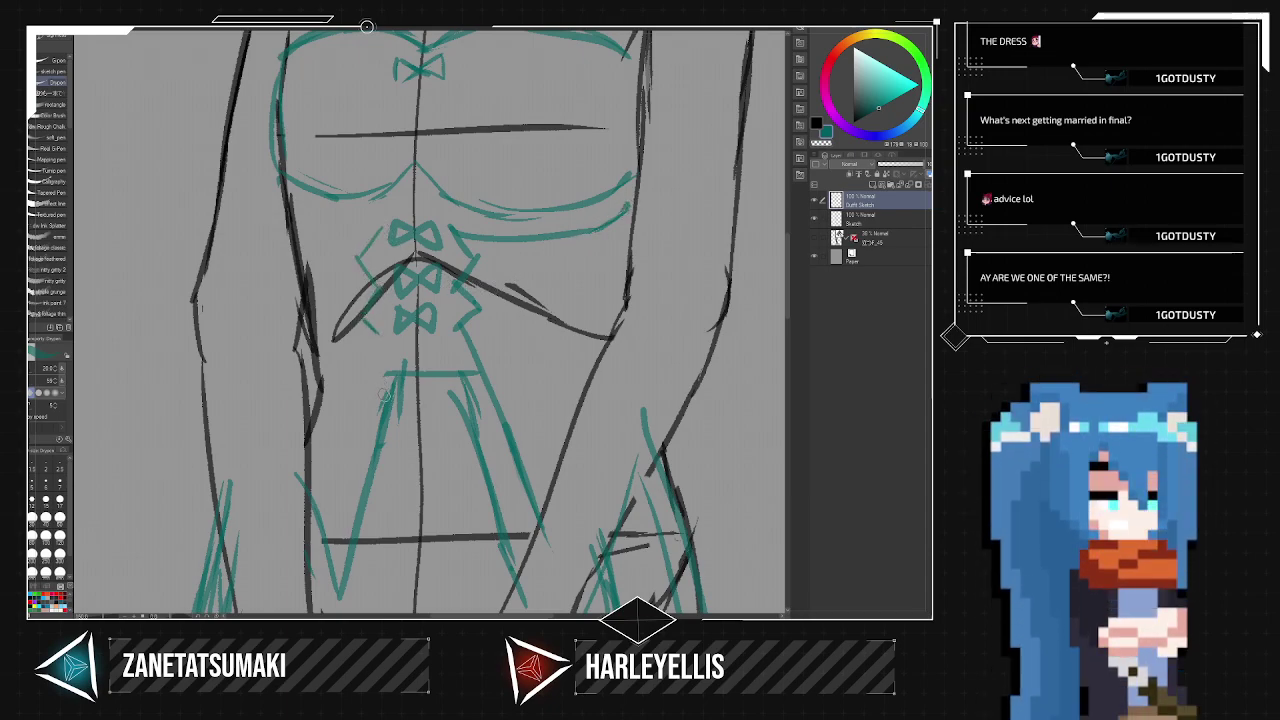
left_click_drag(377, 334, 340, 490)
mouse_move(311, 434)
left_mouse_down()
mouse_move(340, 508)
mouse_move(361, 398)
left_mouse_up()
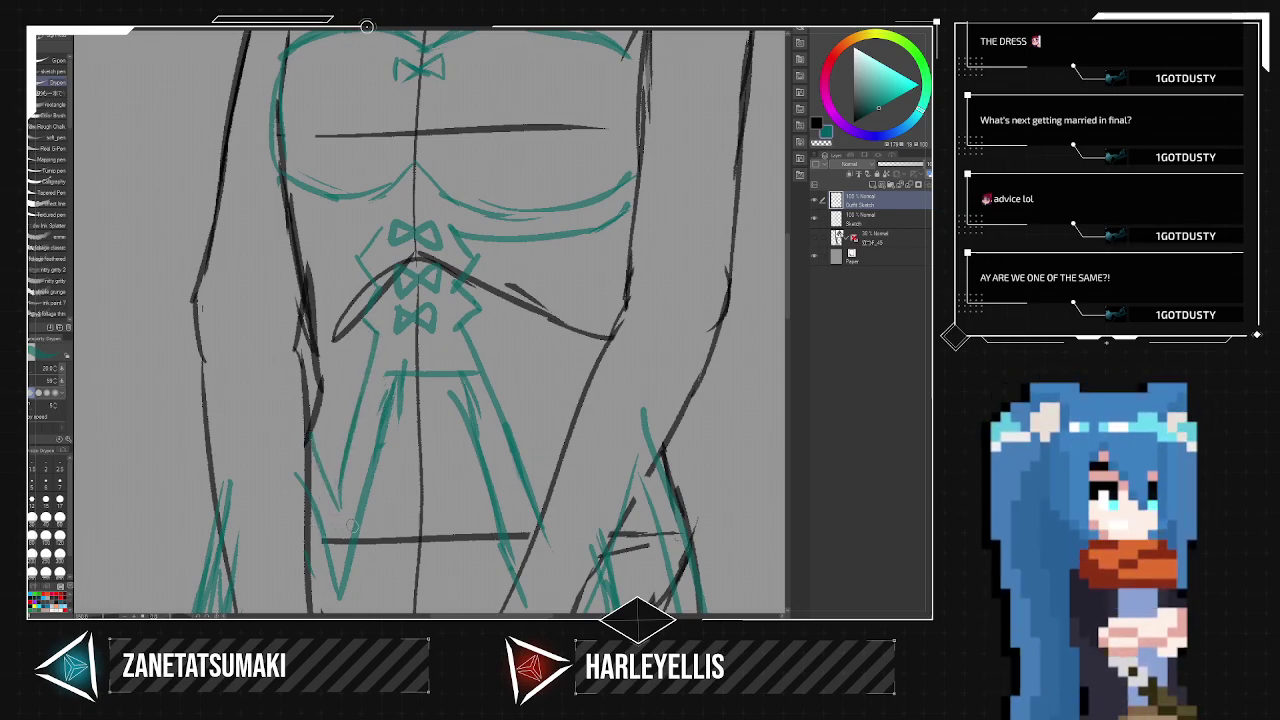
Draw the matching underbust band line on the other side and erase the part sticking out past the torso.
mouse_move(381, 224)
left_mouse_down()
mouse_move(318, 230)
mouse_move(277, 218)
mouse_move(354, 235)
mouse_move(319, 233)
mouse_move(376, 233)
left_mouse_up()
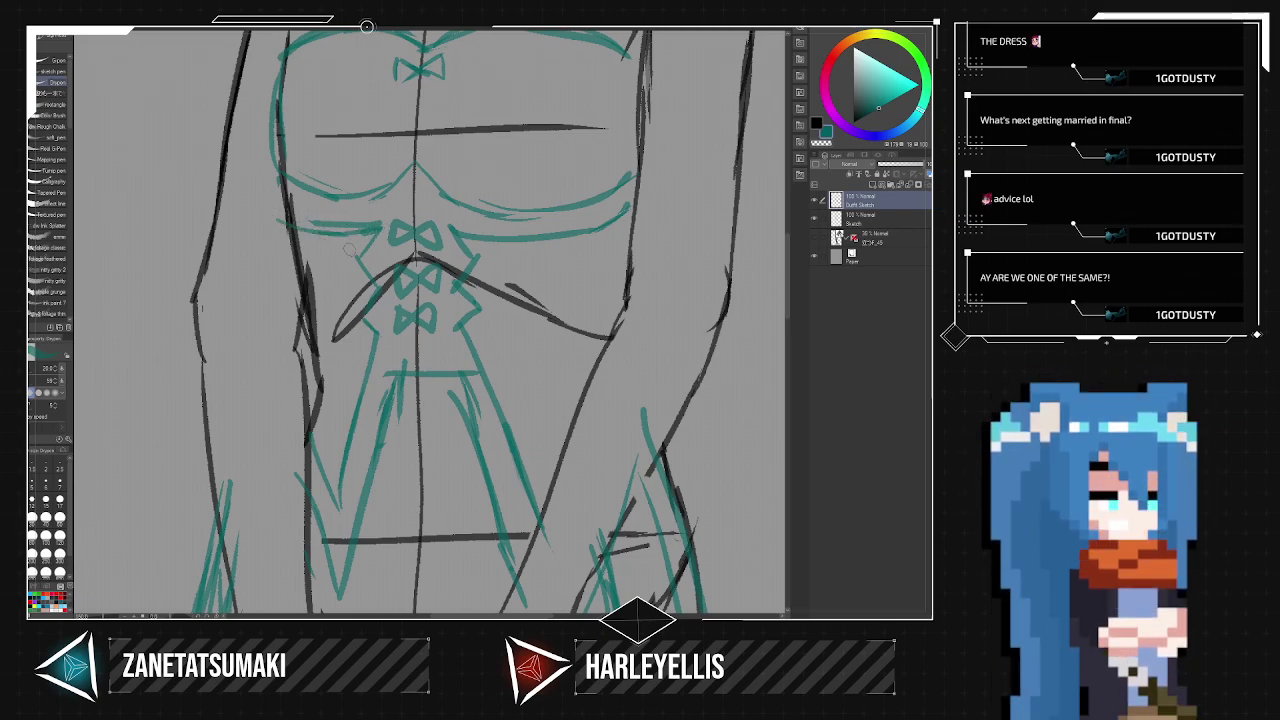
key("e")
left_click_drag(268, 212, 271, 236)
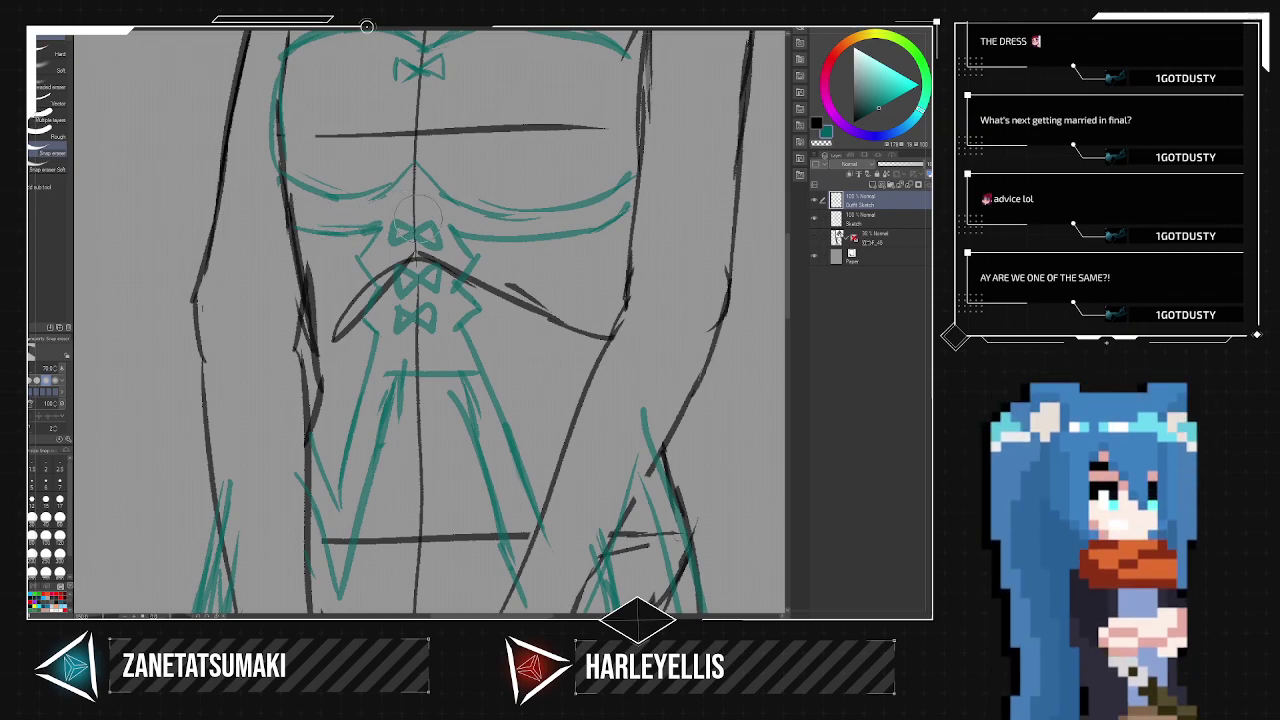
scroll(418, 215, "down", 5)
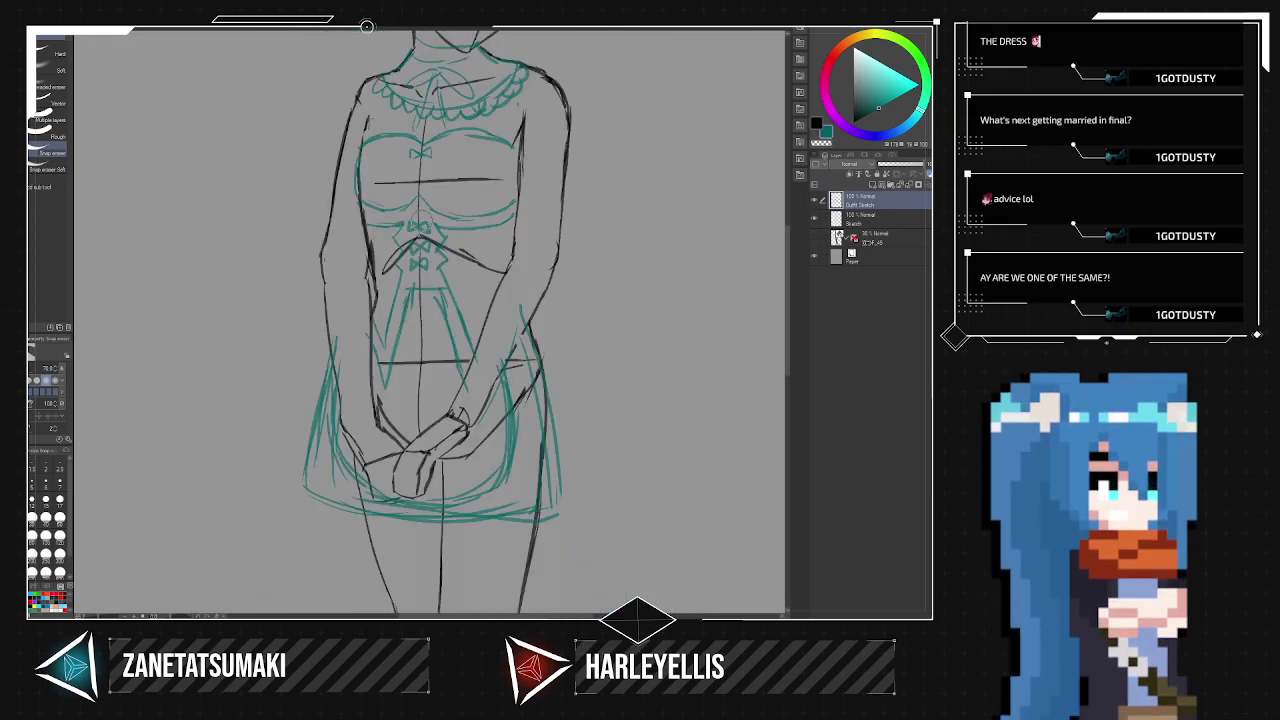
scroll(418, 215, "up", 1)
scroll(421, 218, "up", 6)
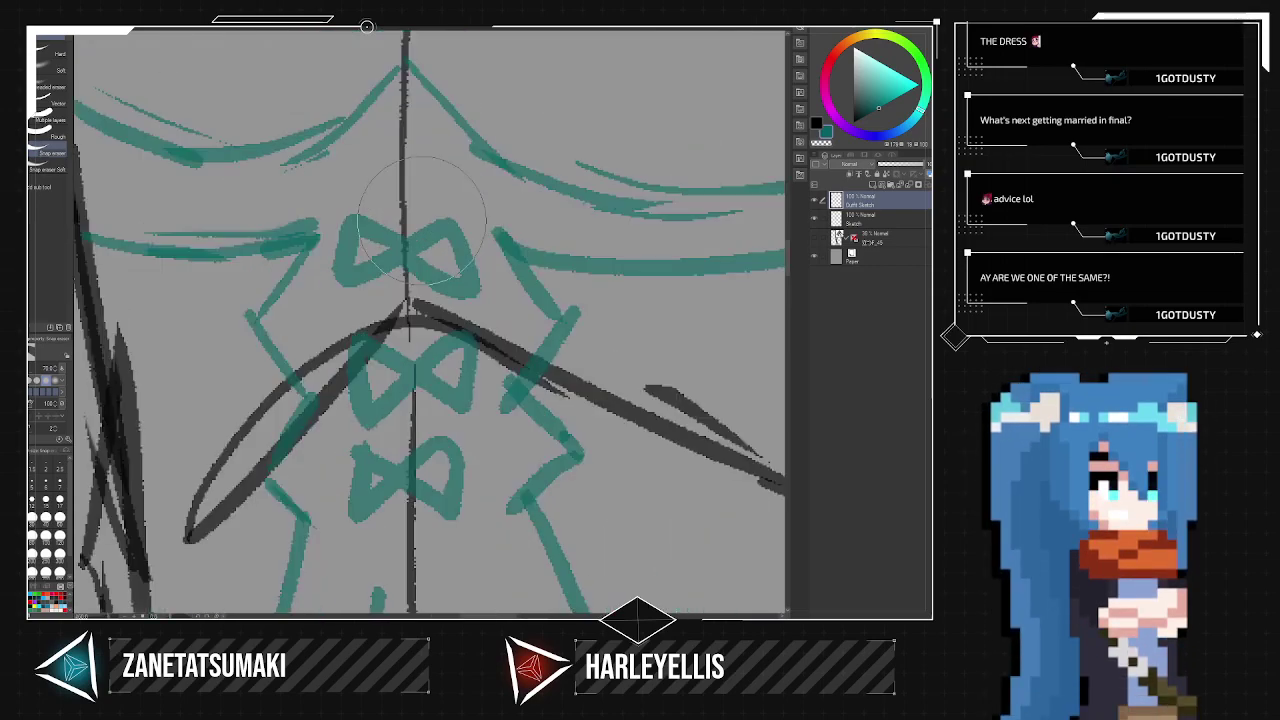
Thicken the newly drawn underbust band line and give its inner end an upward tip beside the top bow.
key("p")
mouse_move(240, 249)
left_mouse_down()
mouse_move(336, 178)
mouse_move(334, 199)
mouse_move(234, 248)
left_mouse_up()
left_click_drag(136, 238, 232, 248)
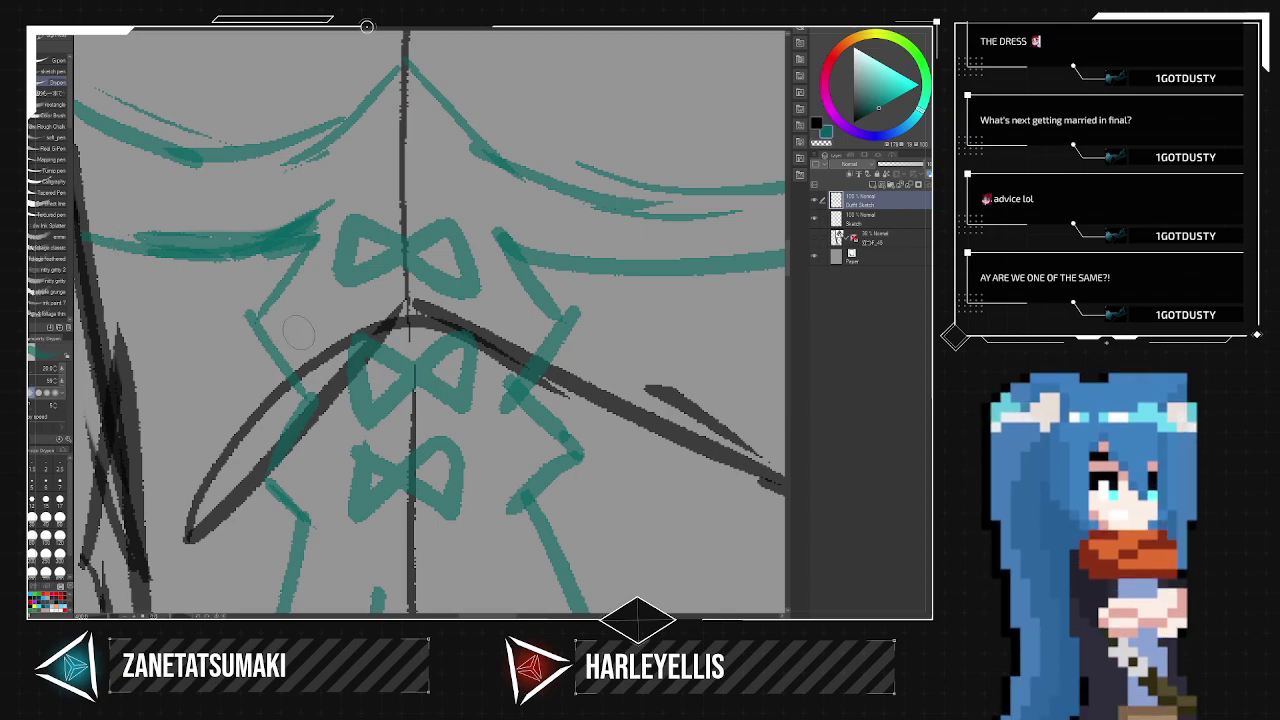
scroll(299, 334, "down", 3)
key("space")
left_click_drag(378, 282, 449, 314)
left_click_drag(286, 309, 350, 326)
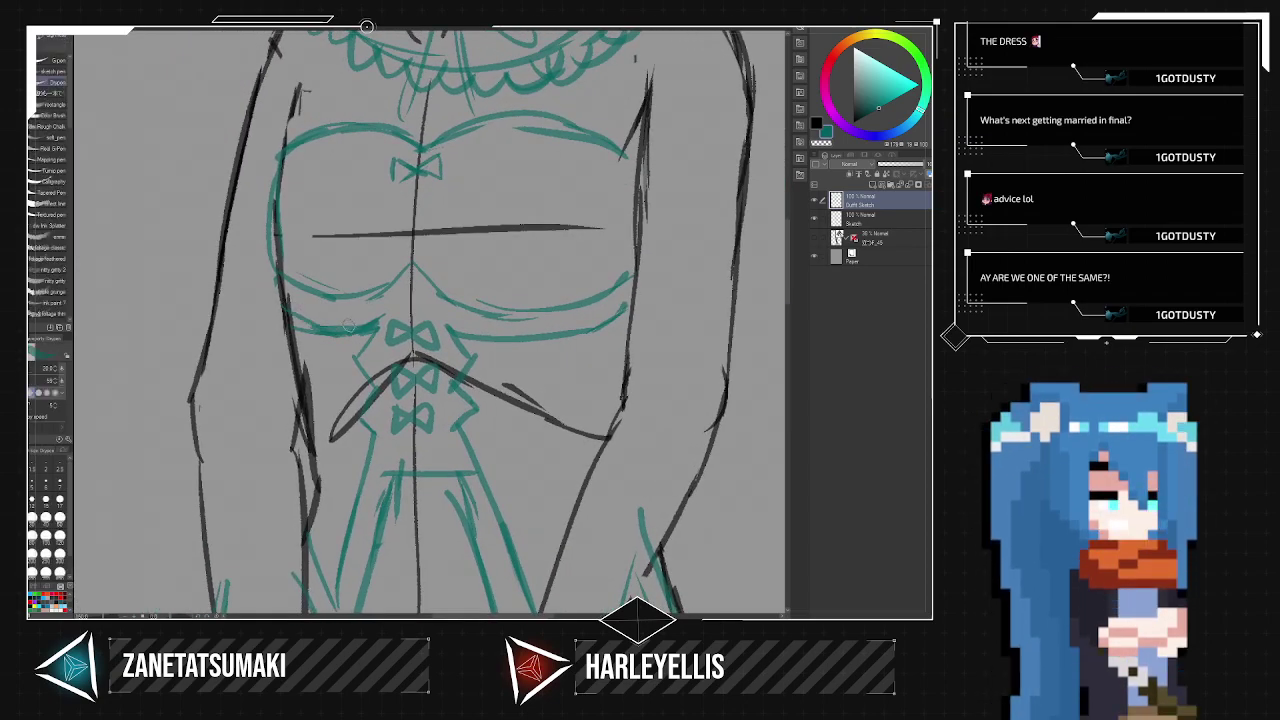
key("e")
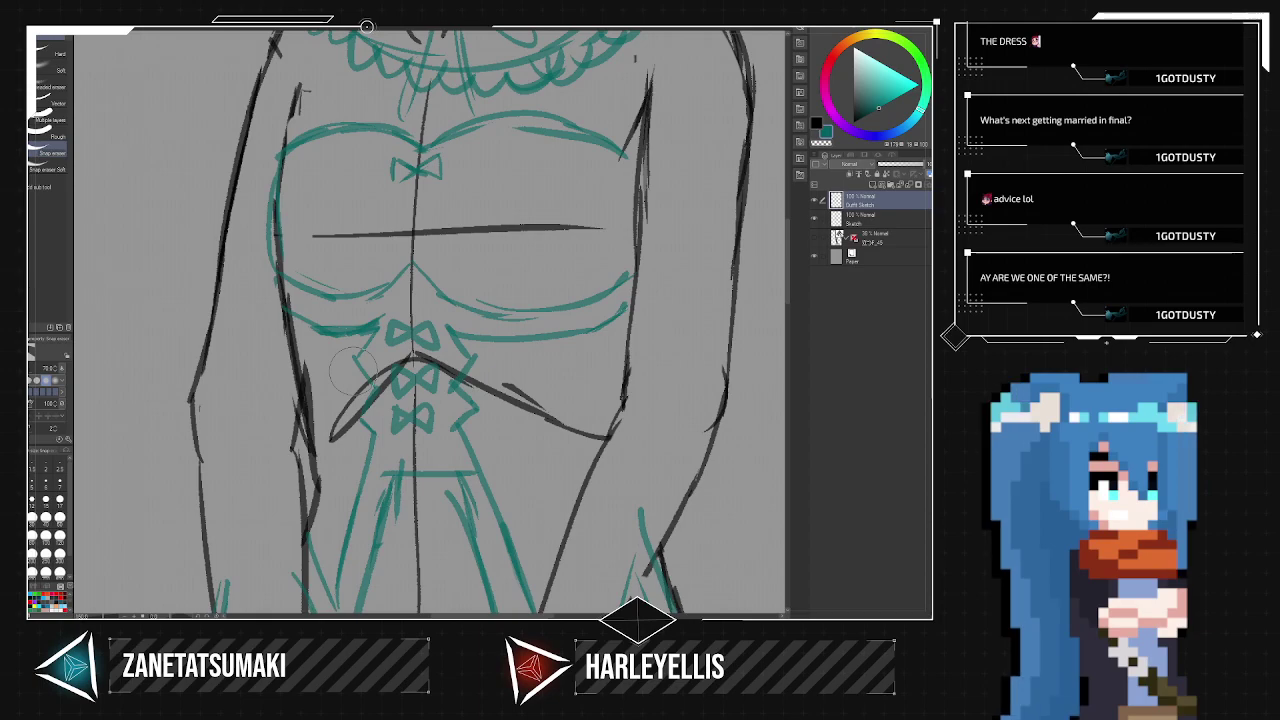
scroll(352, 367, "down", 3)
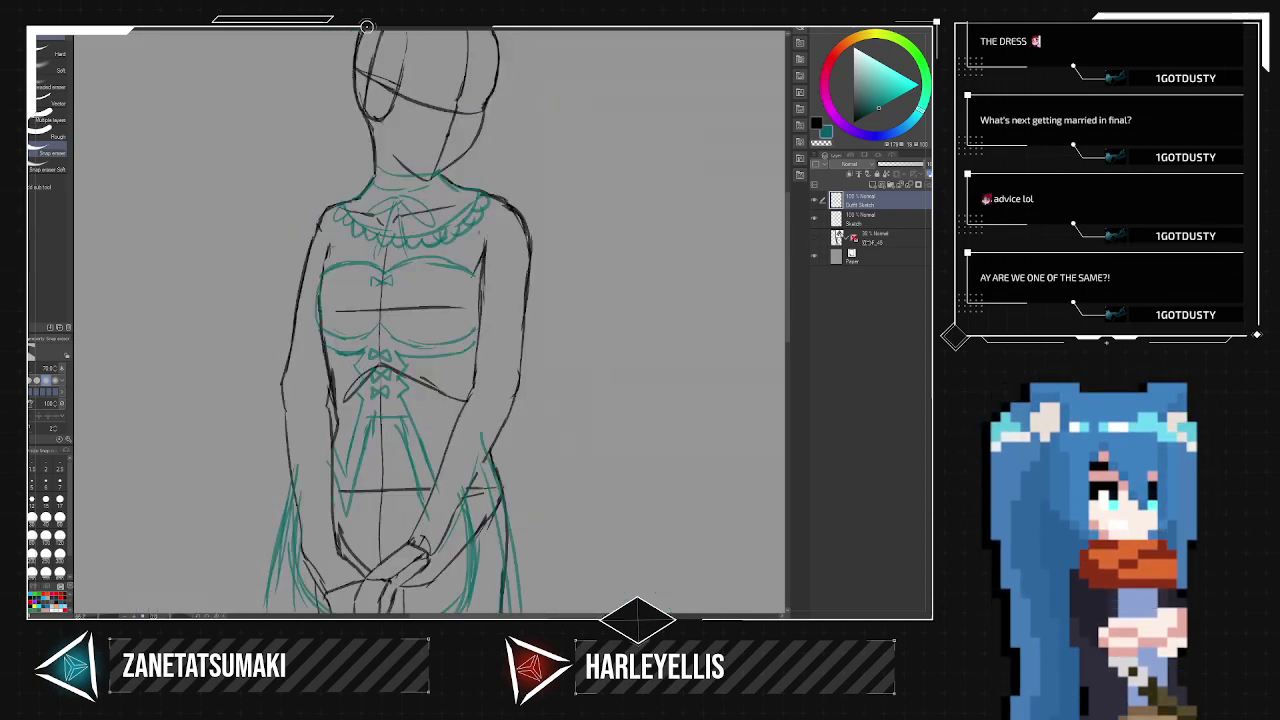
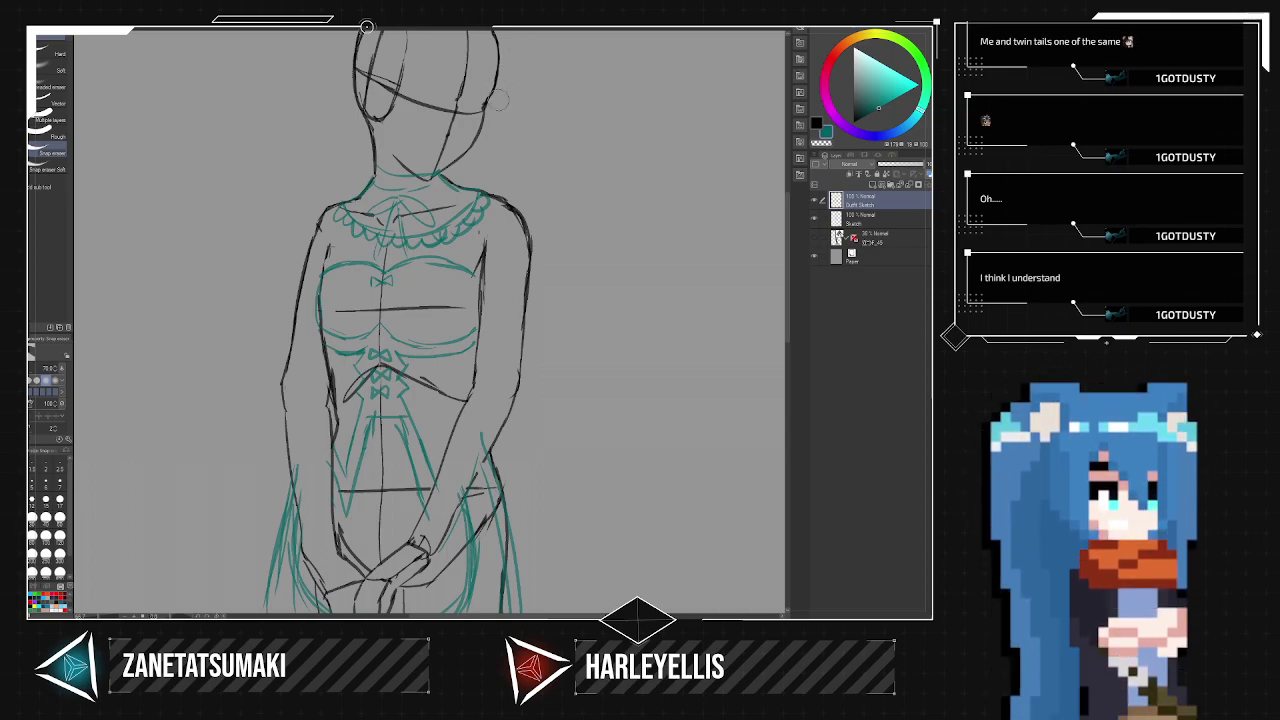
Draw two vertical side lines from the frilled collar down to the underbust band along one armpit, cleaning them up with the eraser.
scroll(488, 150, "down", 2)
scroll(480, 220, "up", 1)
left_click_drag(487, 238, 495, 226)
scroll(494, 226, "up", 3)
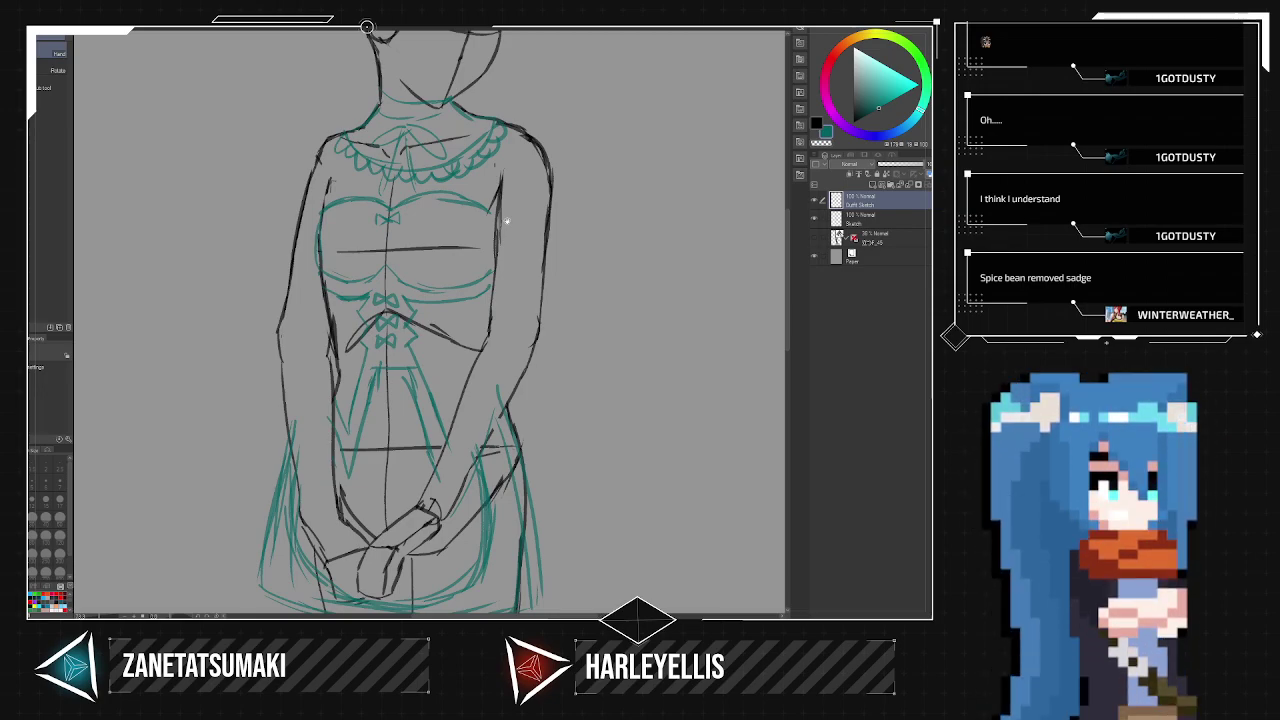
scroll(522, 209, "down", 3)
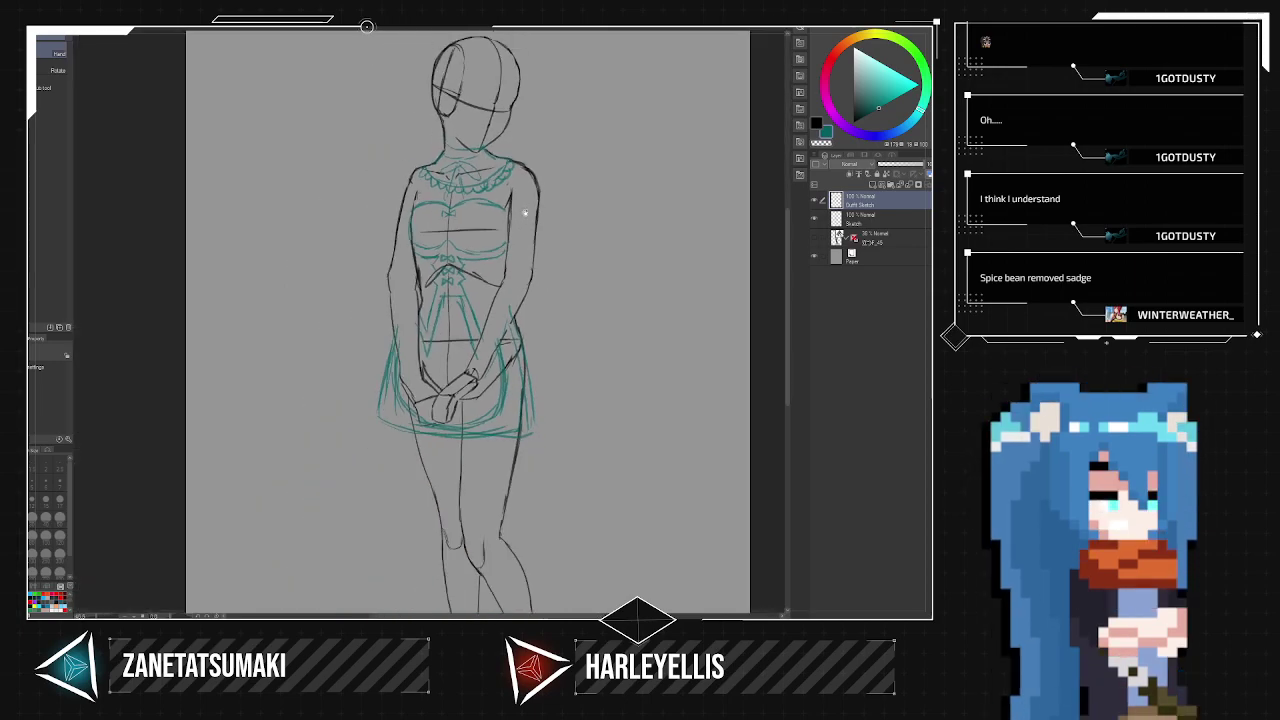
left_click_drag(547, 271, 542, 258)
scroll(541, 258, "up", 5)
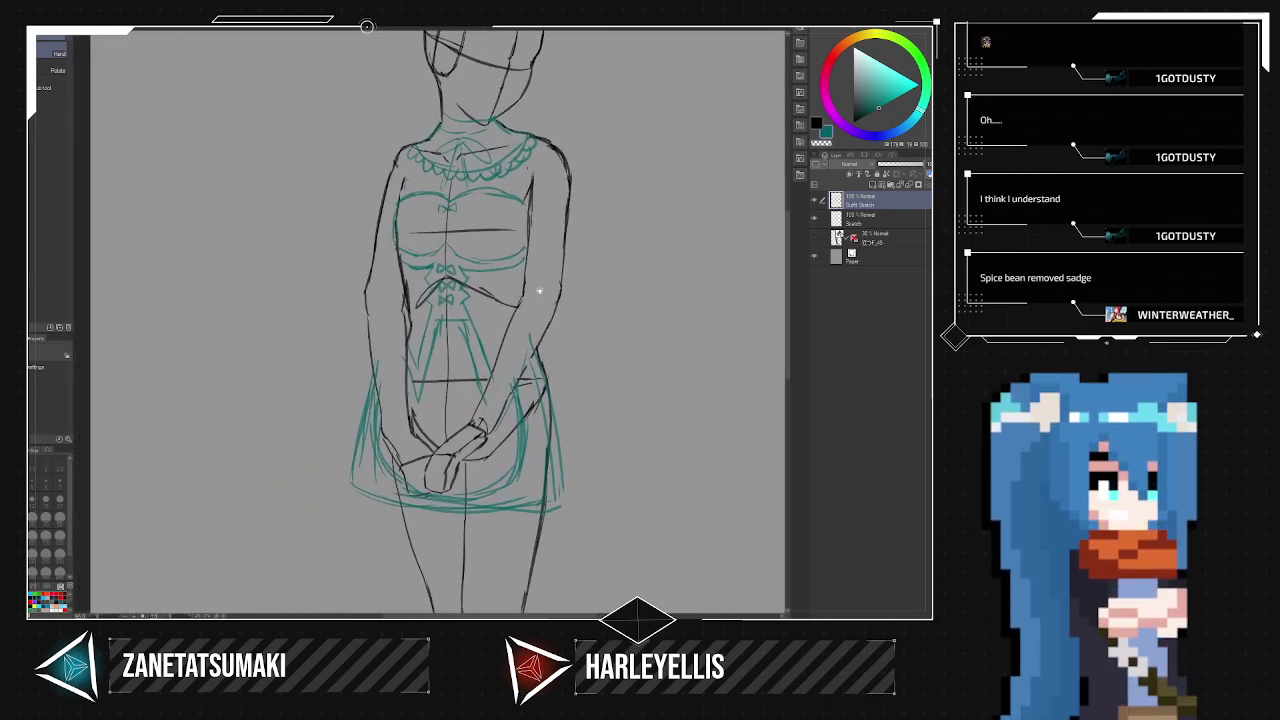
left_click_drag(531, 349, 553, 388)
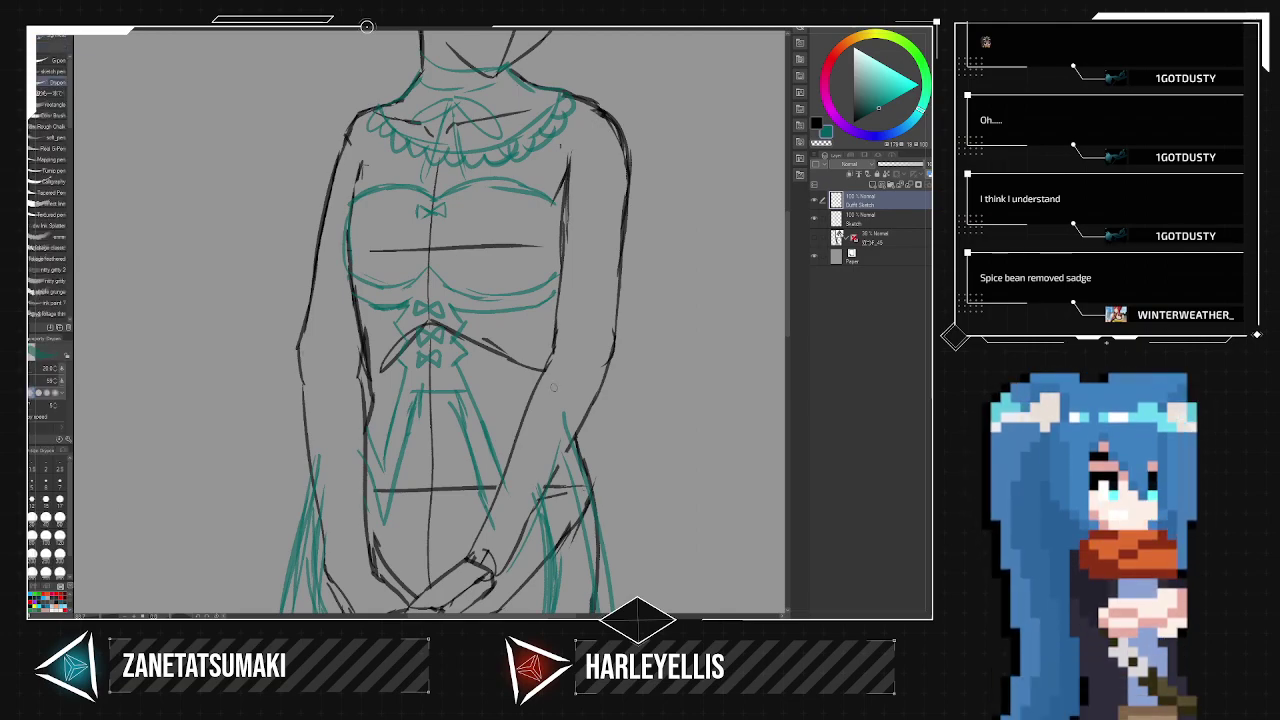
mouse_move(542, 303)
left_mouse_down()
mouse_move(548, 113)
mouse_move(554, 205)
mouse_move(559, 130)
mouse_move(554, 250)
left_mouse_up()
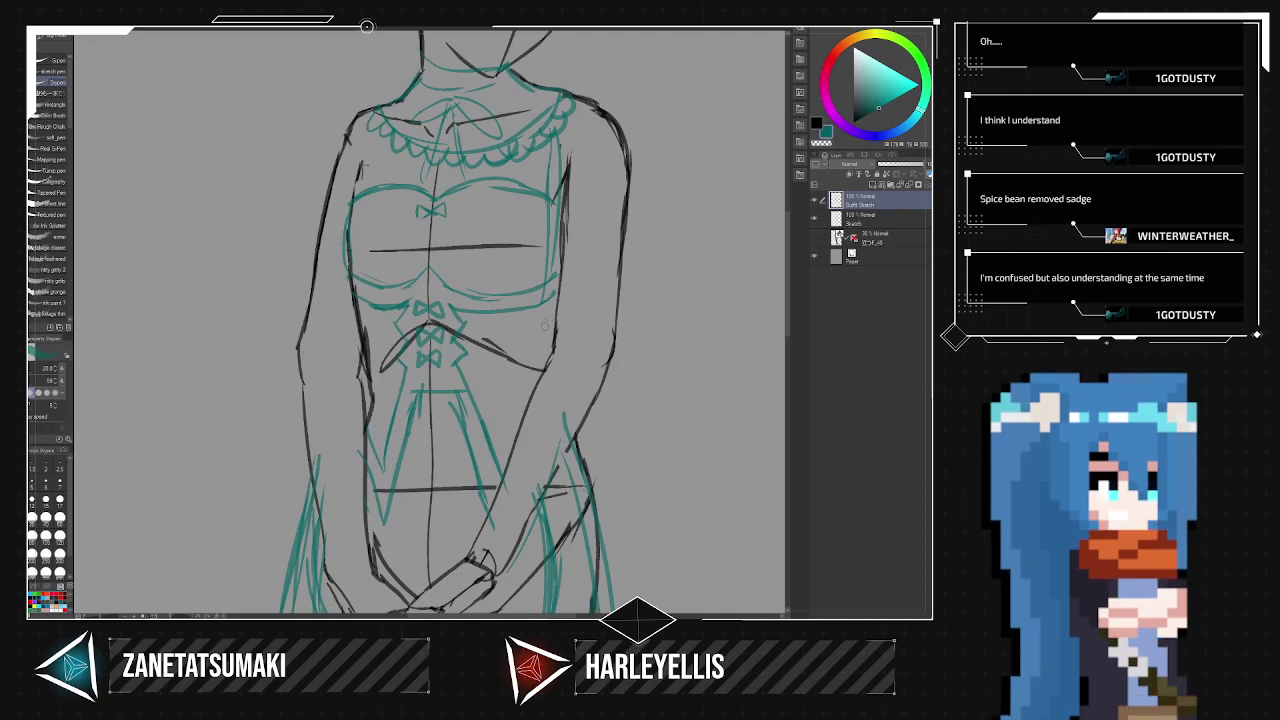
left_click_drag(561, 290, 568, 192)
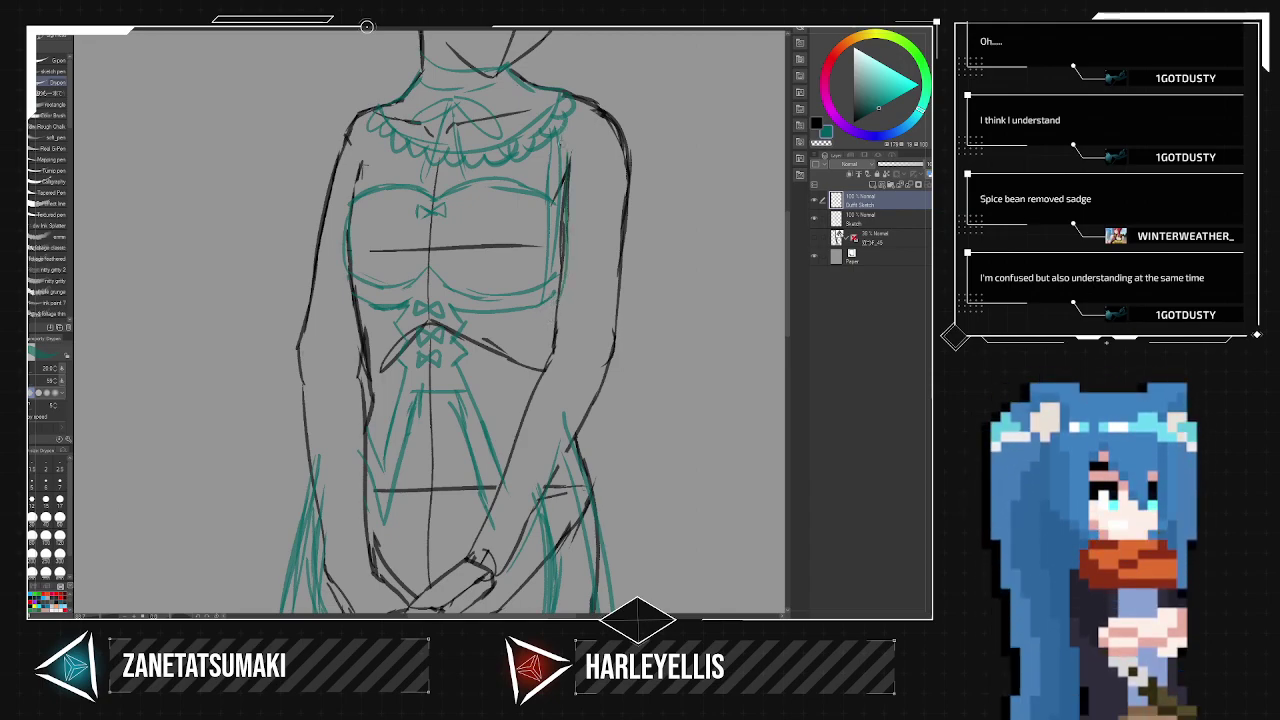
left_click_drag(563, 137, 567, 184)
key("e")
left_click_drag(557, 290, 562, 150)
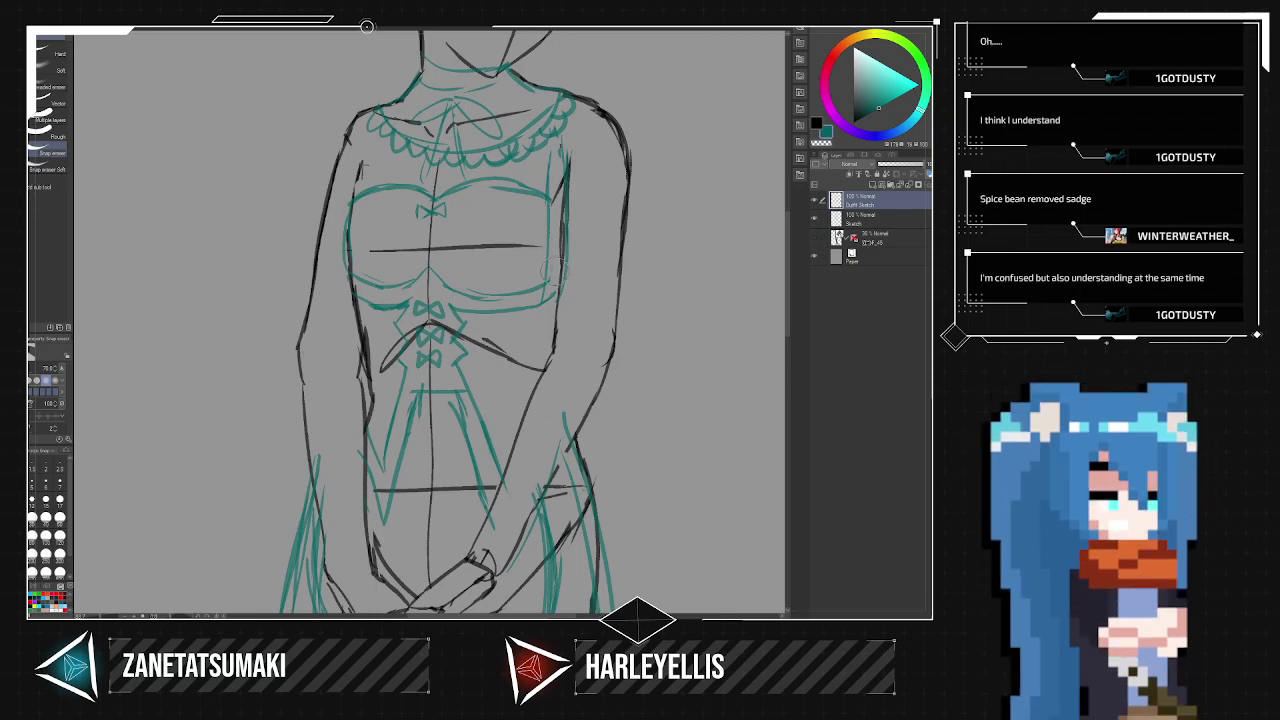
Sketch a flared, pointed cap sleeve over one shoulder, reaching from the collar's edge to the armpit.
key("space")
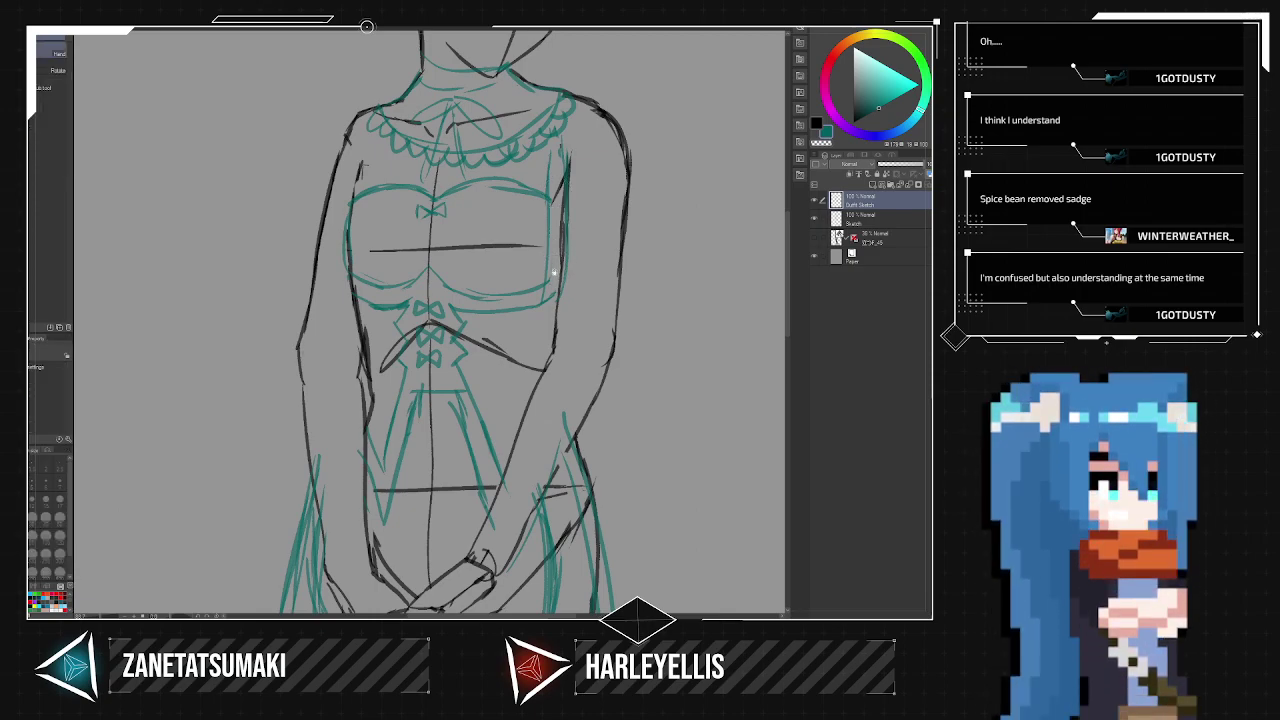
left_click_drag(587, 224, 568, 398)
scroll(582, 330, "up", 2)
left_click_drag(560, 255, 650, 262)
mouse_move(530, 360)
left_mouse_down()
mouse_move(630, 282)
mouse_move(668, 220)
mouse_move(625, 295)
mouse_move(615, 230)
mouse_move(640, 236)
mouse_move(604, 292)
mouse_move(610, 305)
mouse_move(630, 278)
mouse_move(600, 262)
mouse_move(638, 256)
mouse_move(613, 363)
mouse_move(656, 356)
left_mouse_up()
key("e")
key("space")
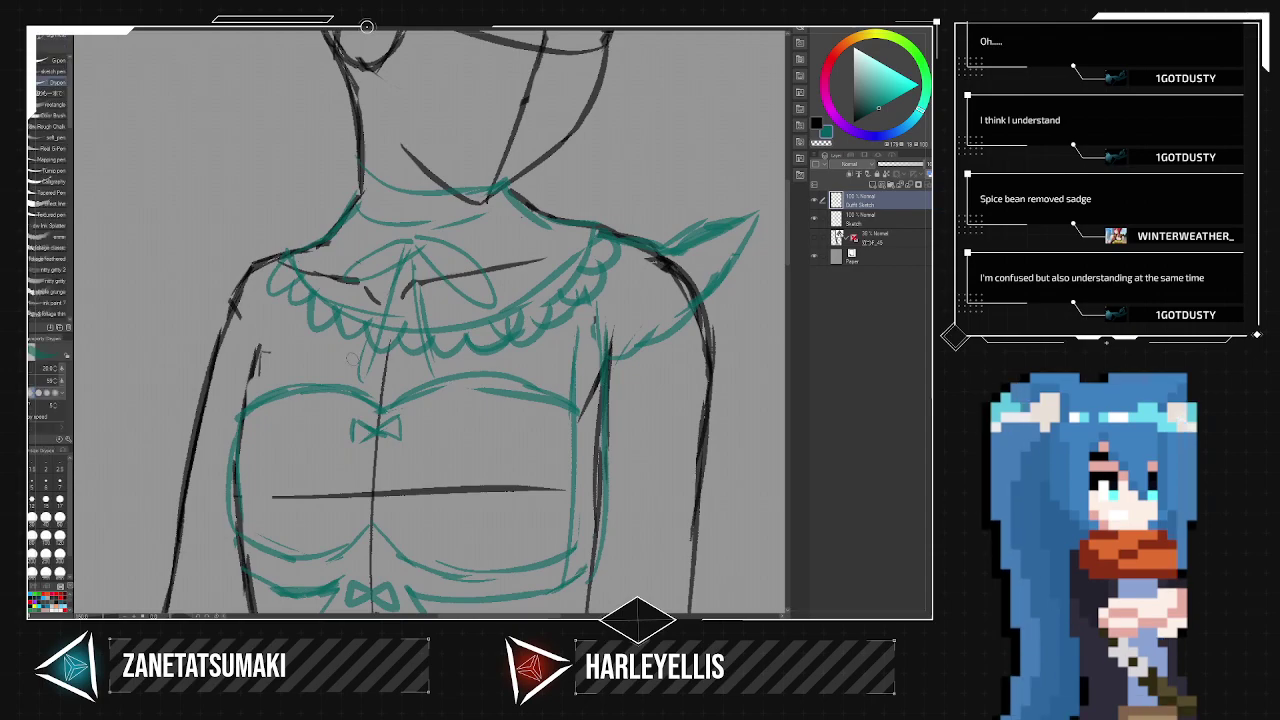
Sketch a matching flared cap sleeve with a pointed tip over the opposite shoulder.
mouse_move(291, 252)
left_mouse_down()
mouse_move(196, 225)
mouse_move(198, 287)
mouse_move(253, 338)
mouse_move(240, 350)
mouse_move(192, 313)
left_mouse_up()
mouse_move(184, 292)
left_mouse_down()
mouse_move(196, 229)
mouse_move(267, 263)
left_mouse_up()
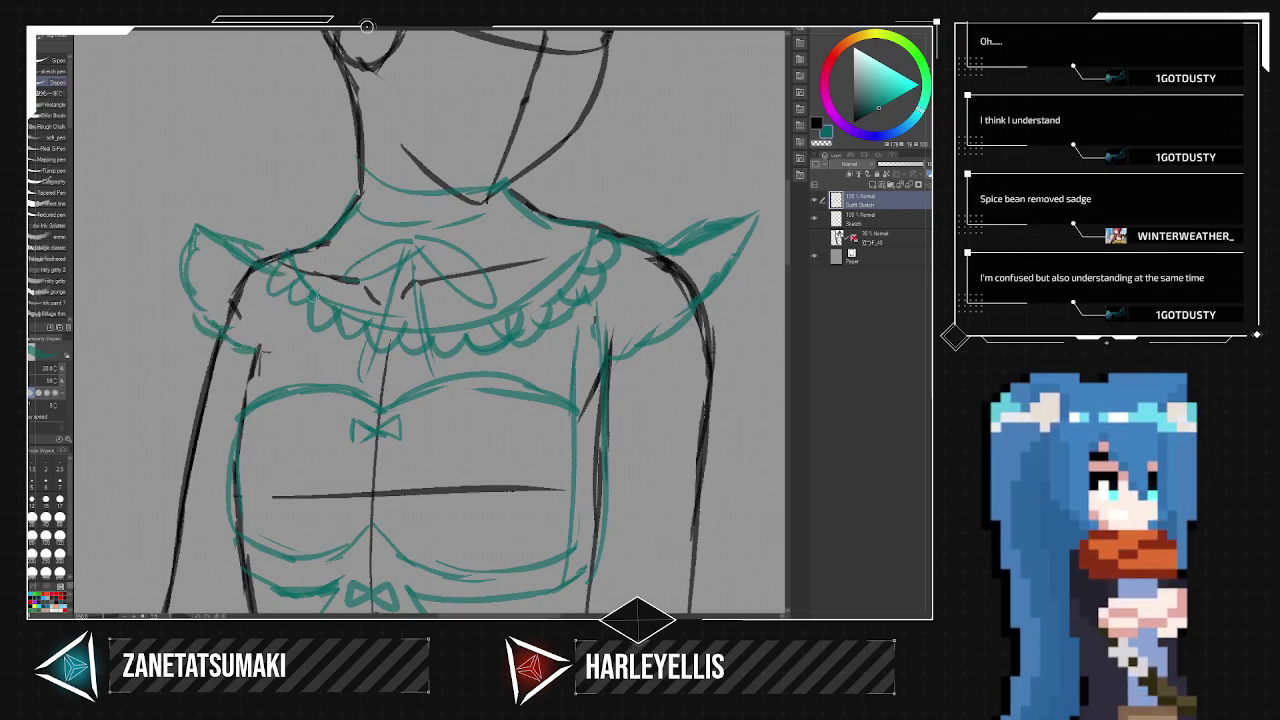
scroll(314, 296, "down", 4)
scroll(314, 296, "up", 2)
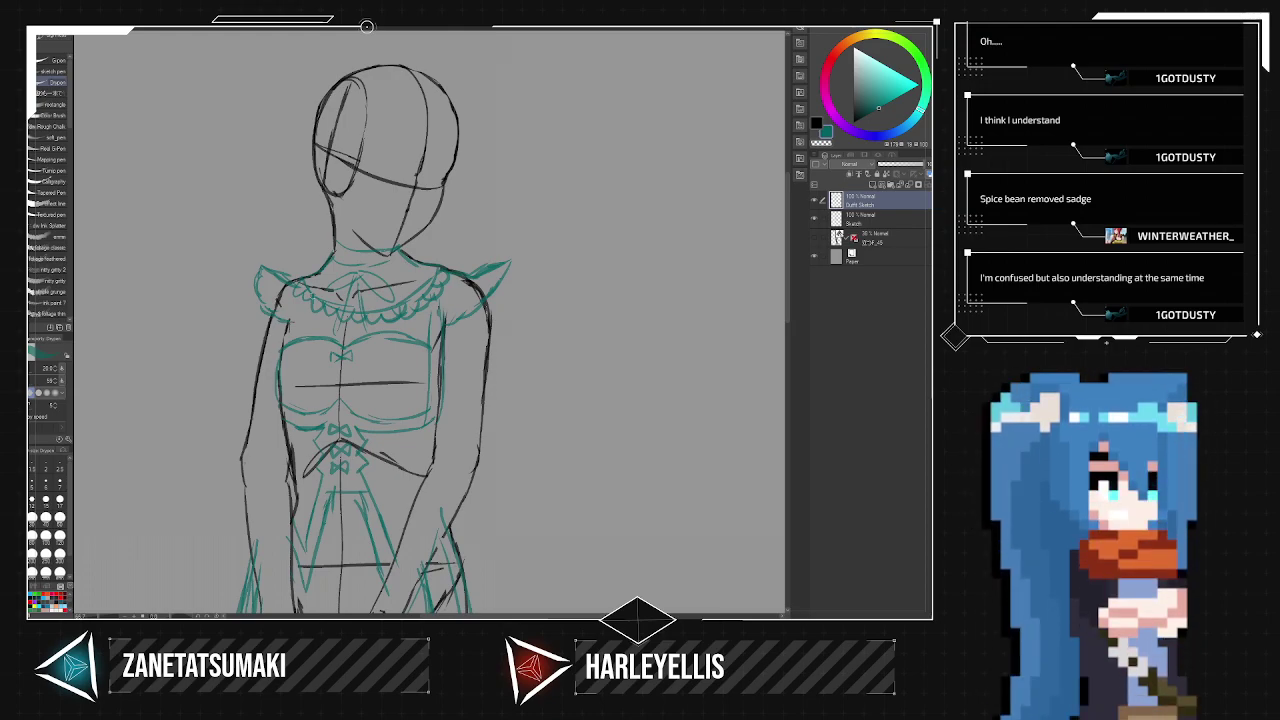
Examine the cap sleeves and bodice up close and against the whole figure's silhouette.
left_click_drag(479, 298, 508, 258)
scroll(505, 295, "up", 2)
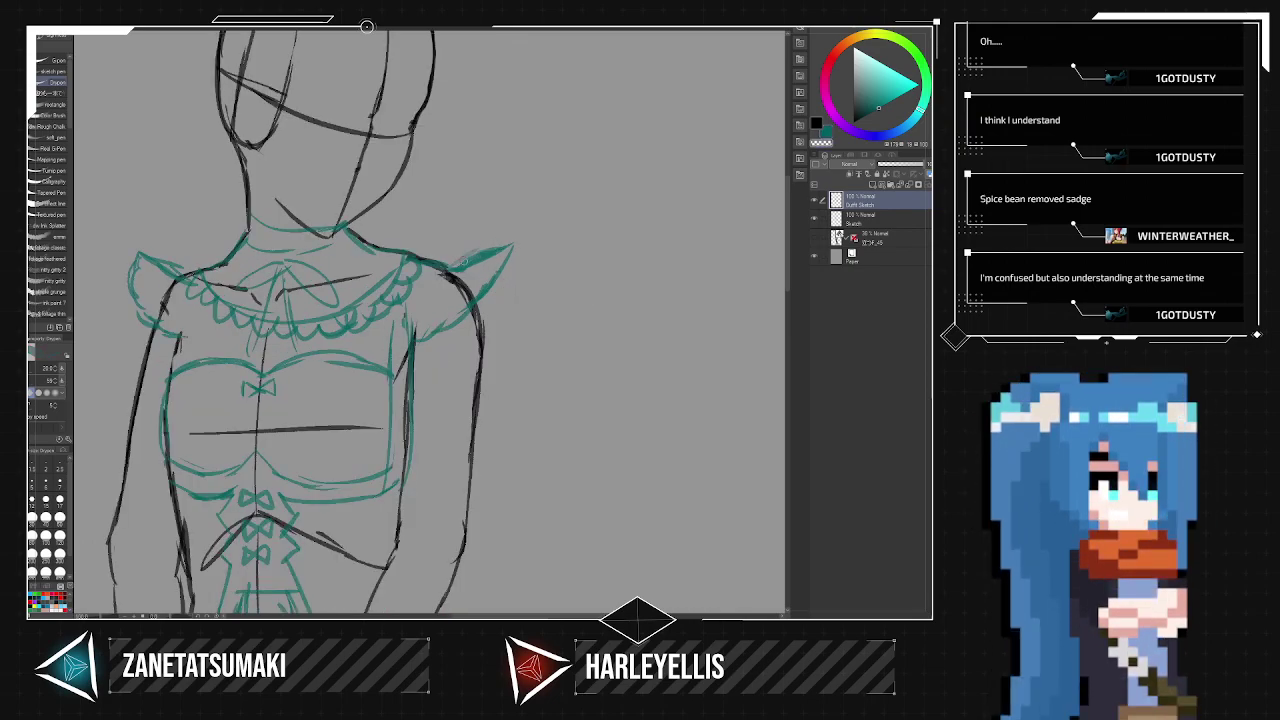
scroll(513, 330, "up", 2)
scroll(513, 330, "down", 3)
mouse_move(500, 440)
left_mouse_down()
mouse_move(534, 277)
mouse_move(586, 281)
mouse_move(569, 361)
left_mouse_up()
scroll(568, 362, "down", 3)
scroll(580, 349, "up", 3)
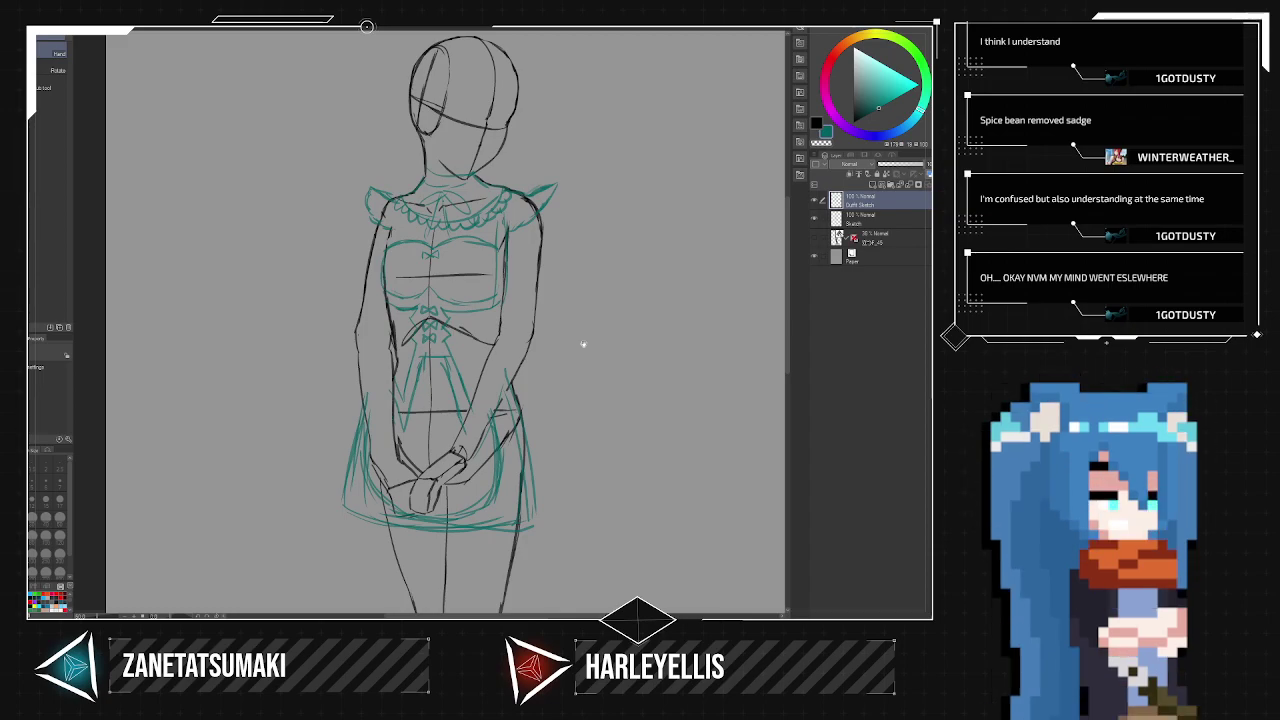
mouse_move(580, 266)
left_mouse_down()
mouse_move(576, 318)
mouse_move(588, 324)
left_mouse_up()
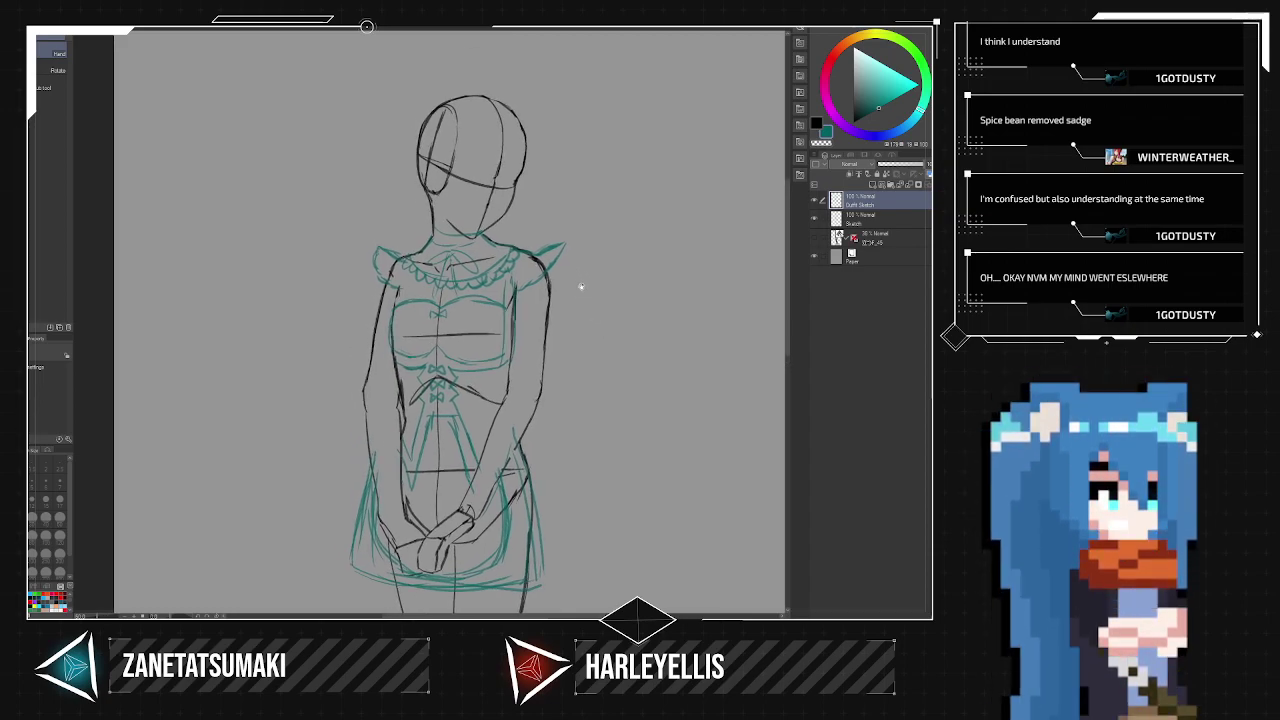
scroll(580, 285, "up", 5)
left_click_drag(555, 287, 604, 180)
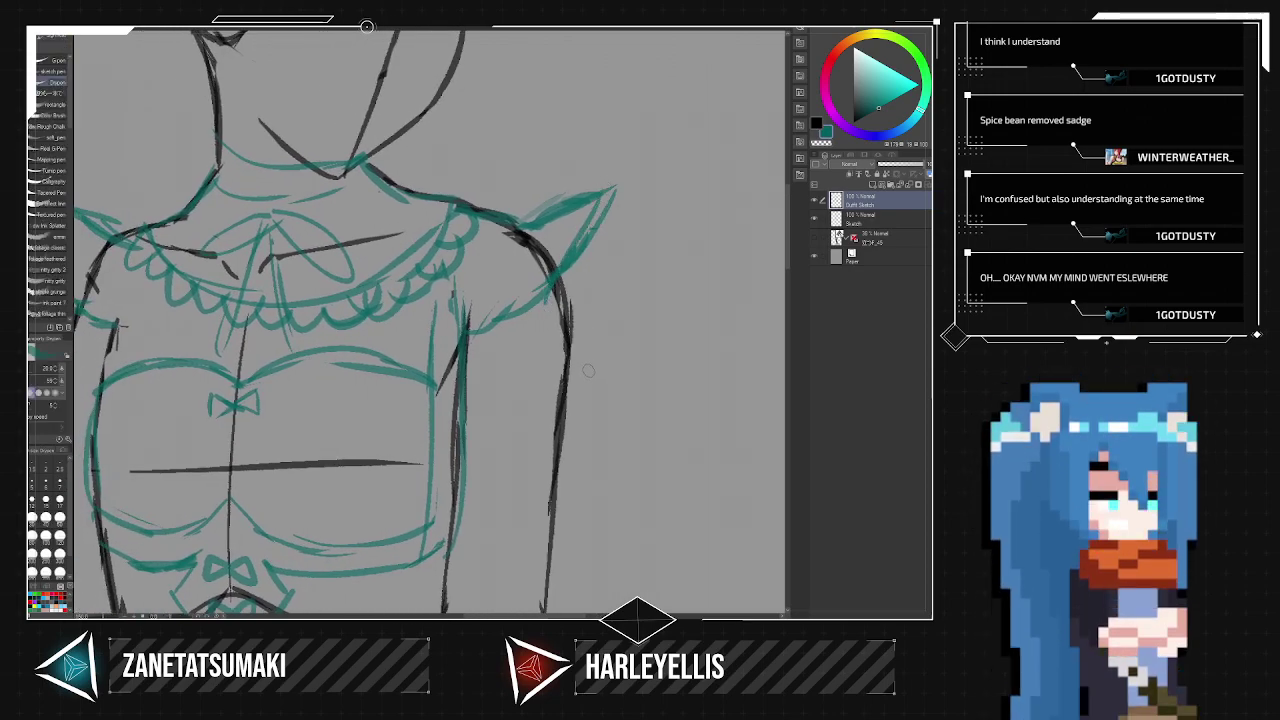
scroll(565, 365, "down", 5)
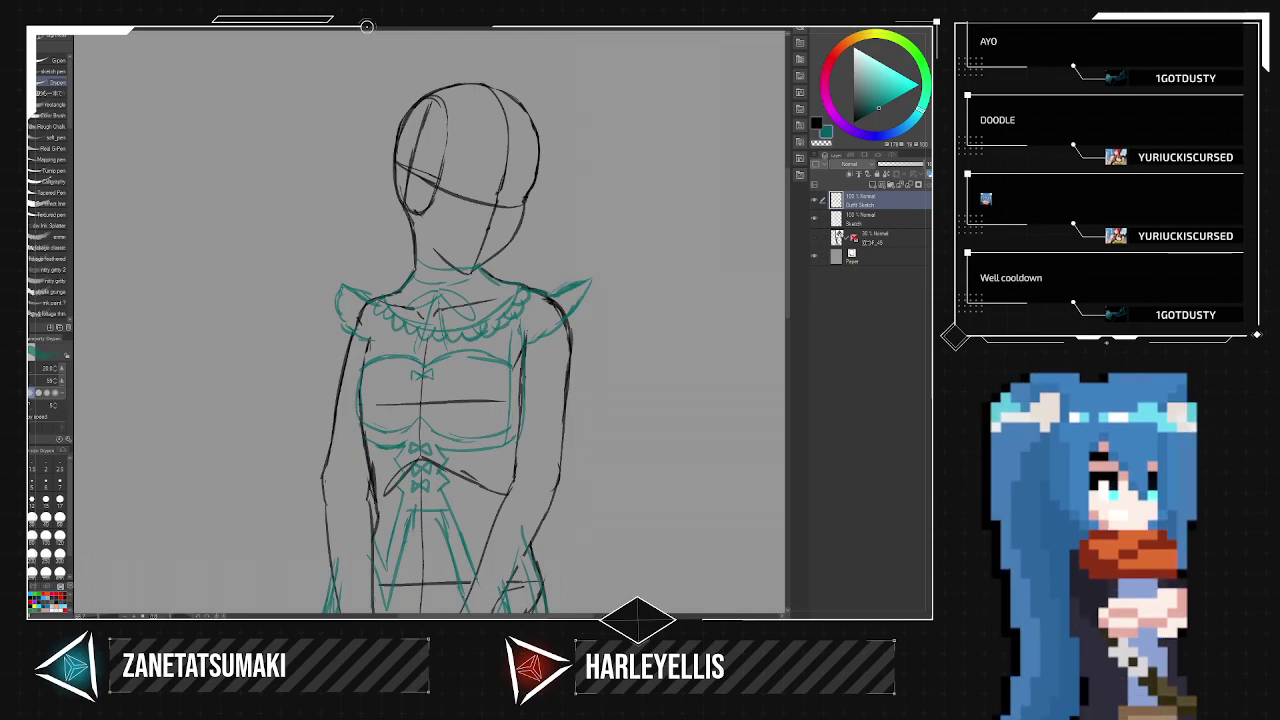
Draw a curved band line across each upper arm at mid-bust height, redoing the first attempt slightly lower.
left_click_drag(486, 453, 496, 243)
scroll(496, 243, "up", 1)
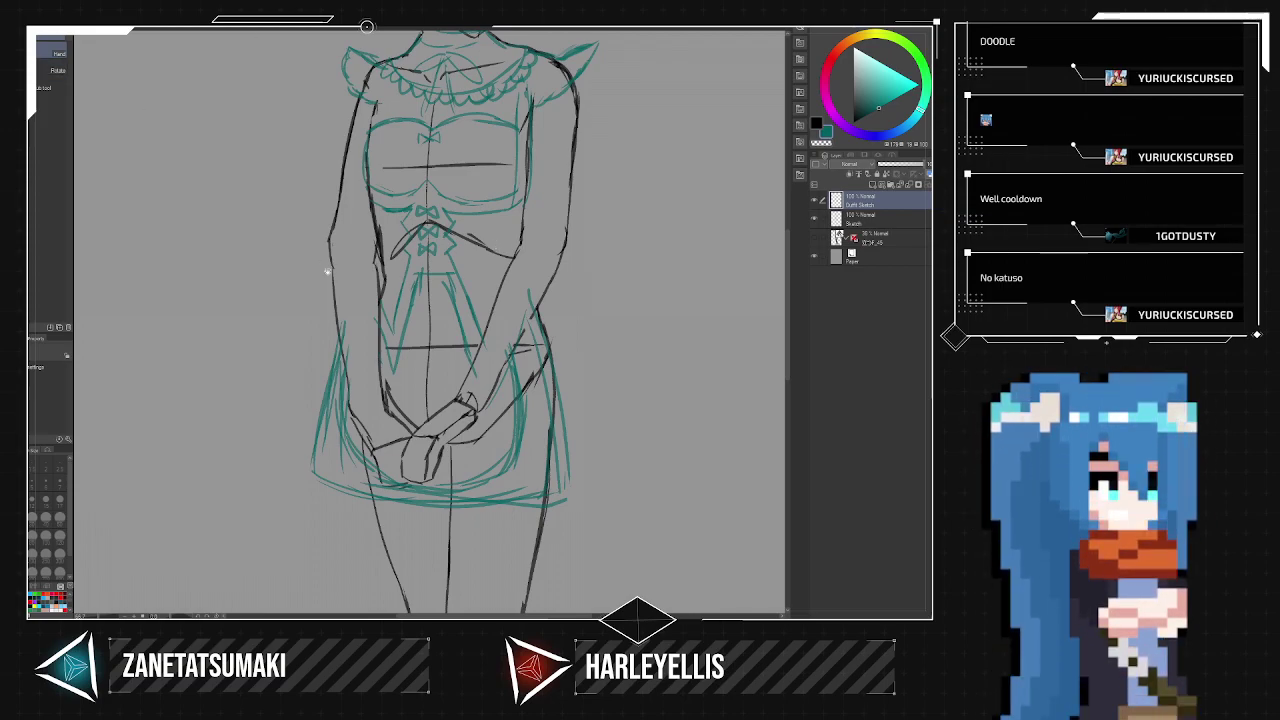
scroll(327, 270, "up", 3)
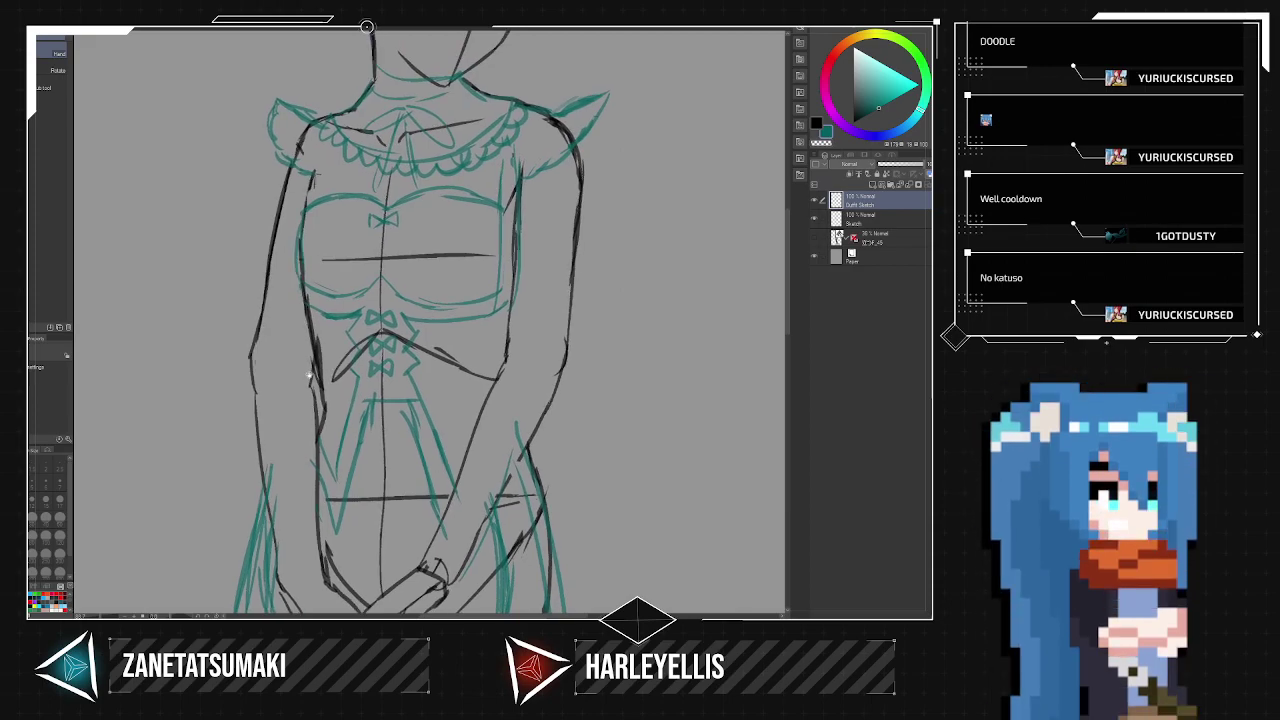
key("p")
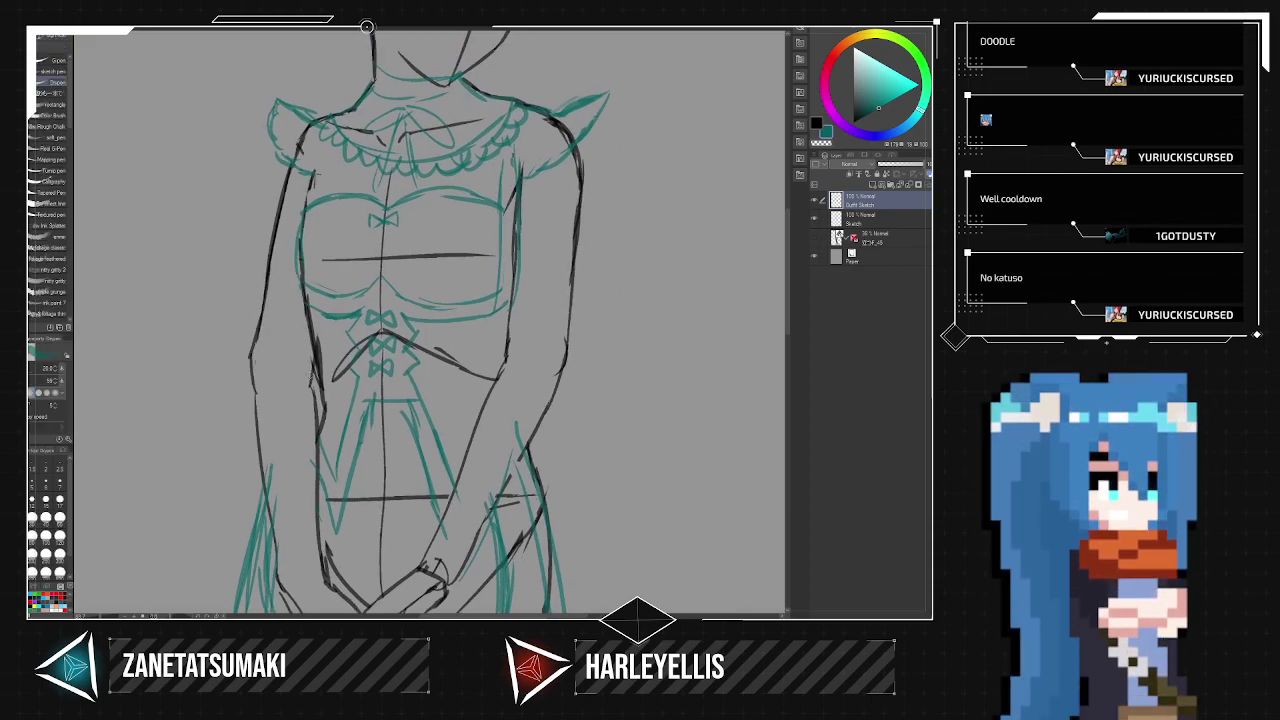
left_click_drag(516, 242, 568, 217)
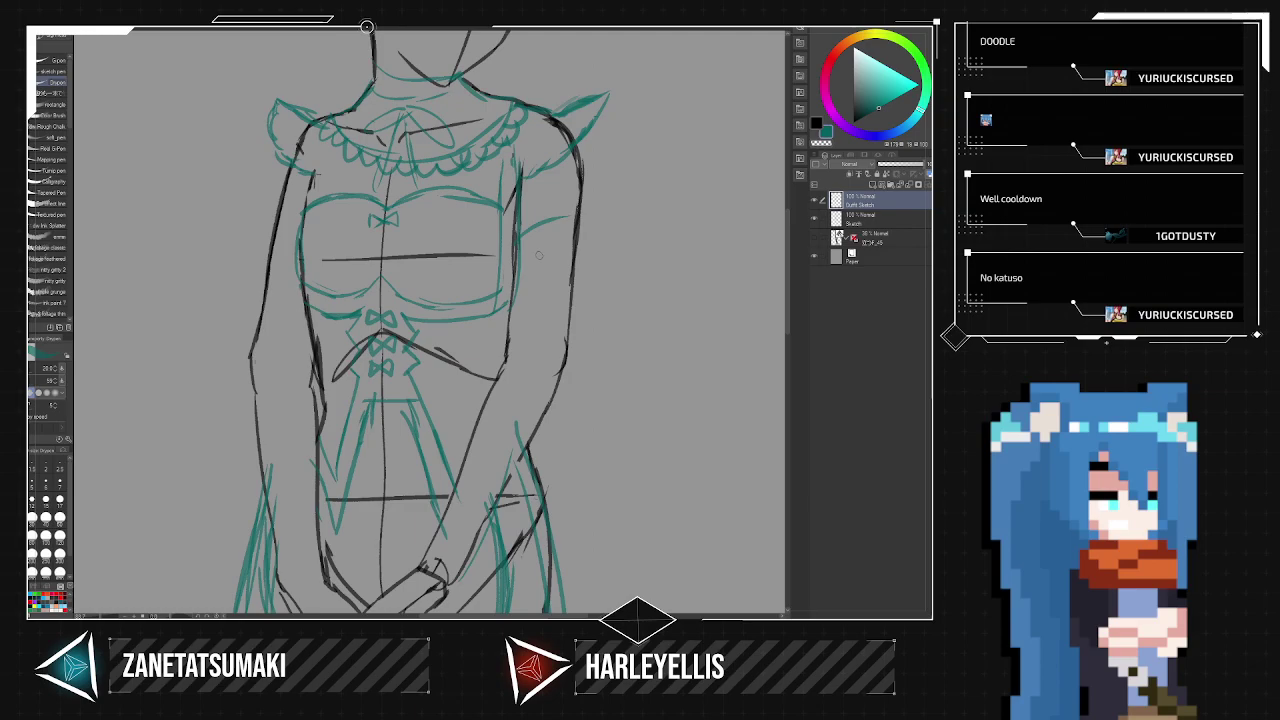
scroll(553, 288, "up", 1)
key("ctrl+z")
left_click_drag(512, 250, 569, 239)
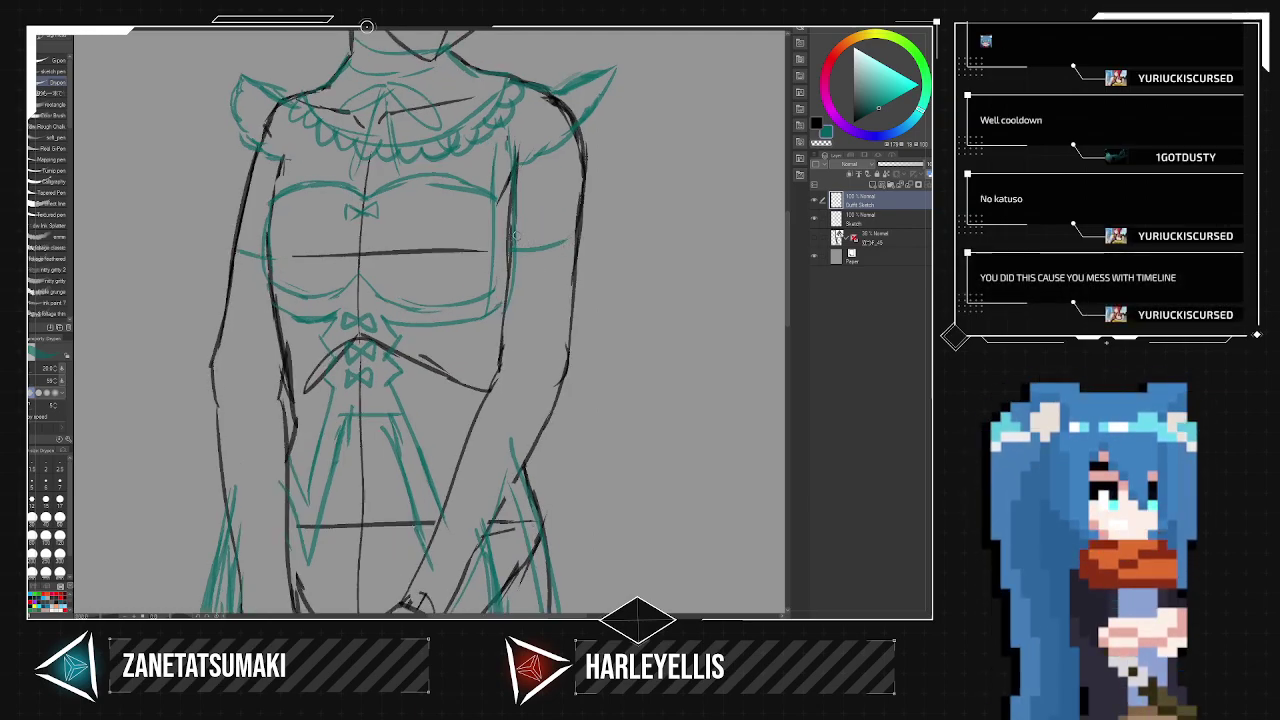
Sketch a scalloped frill above one upper-arm band and the detached sleeve's edges from the band down past the elbow.
mouse_move(514, 218)
left_mouse_down()
mouse_move(596, 211)
mouse_move(580, 231)
mouse_move(570, 334)
left_mouse_up()
left_click_drag(580, 290, 556, 380)
left_click_drag(514, 258, 500, 336)
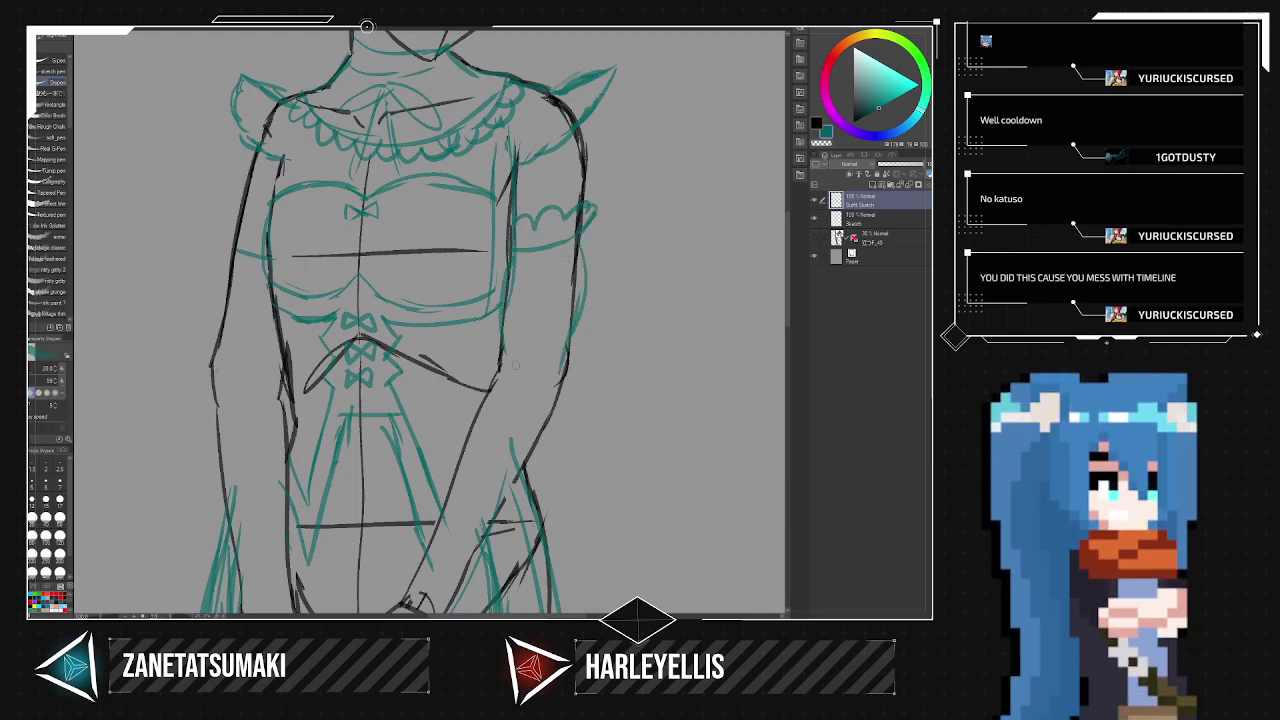
left_click_drag(574, 362, 546, 506)
key("ctrl+z")
left_click_drag(567, 356, 561, 432)
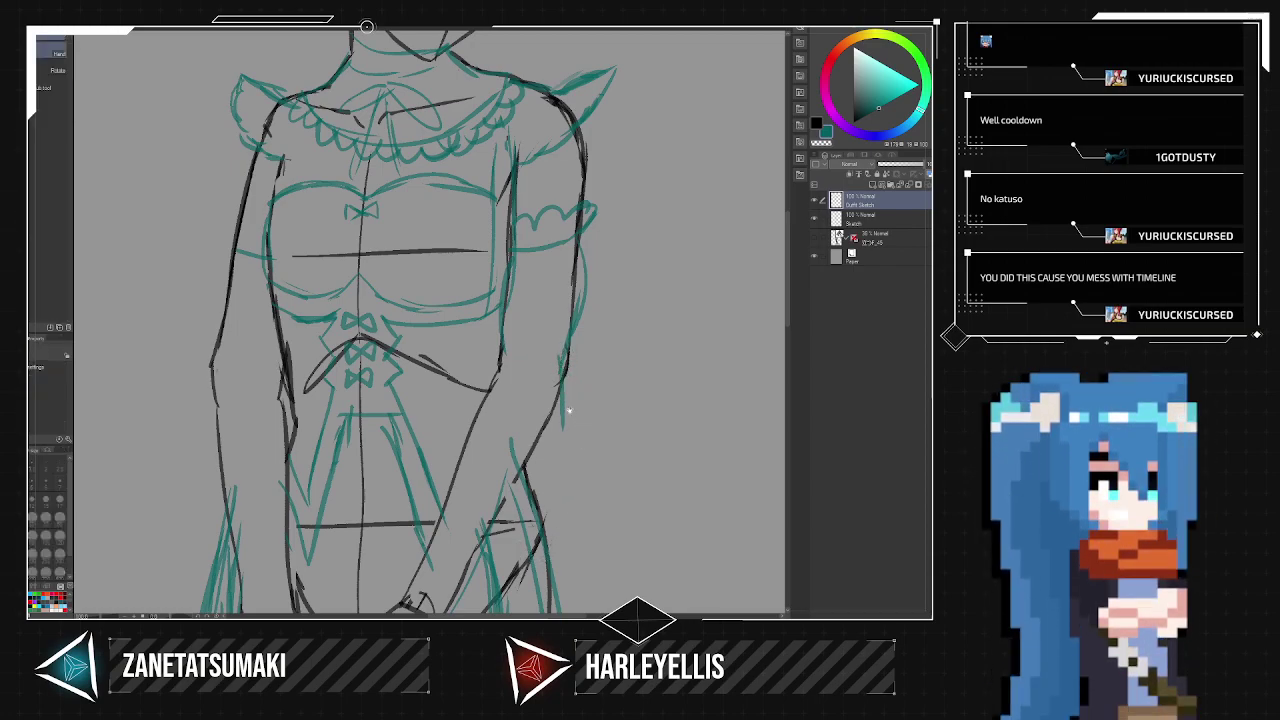
Sketch a ruffled cuff around the wrist of the same arm, where the hands cross.
left_click_drag(552, 476, 612, 354)
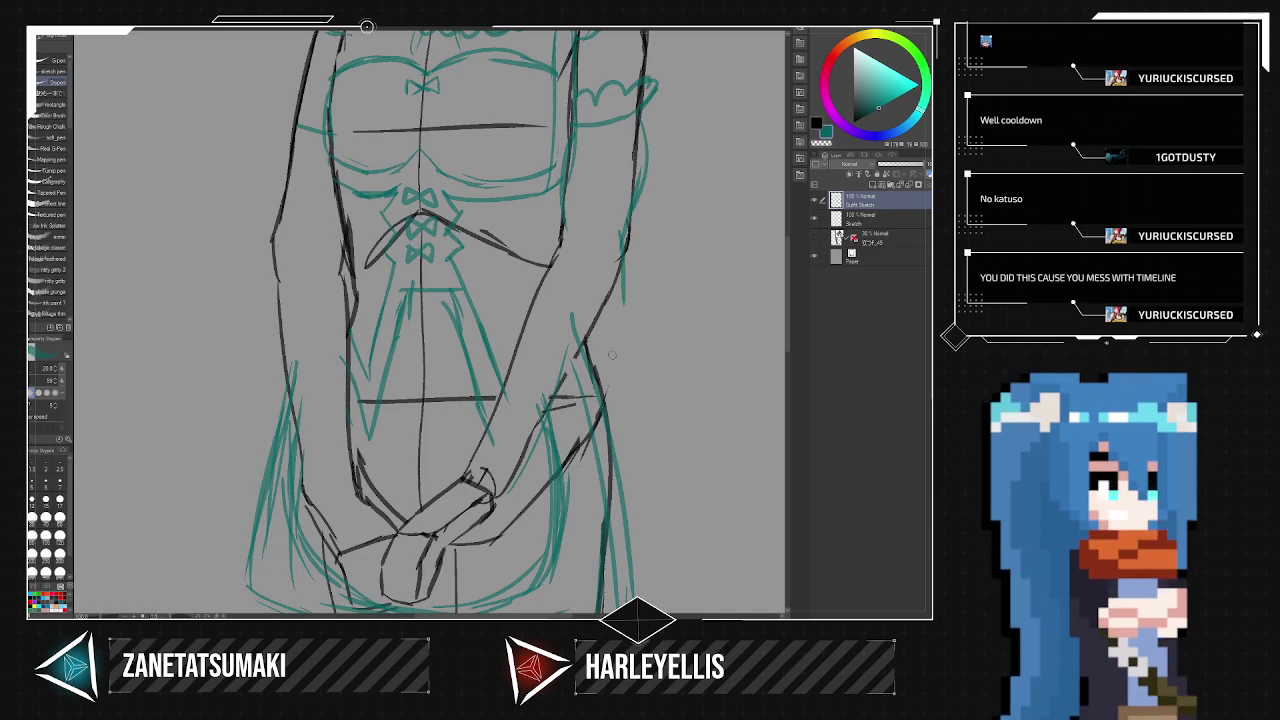
key("space")
left_click_drag(522, 441, 492, 490)
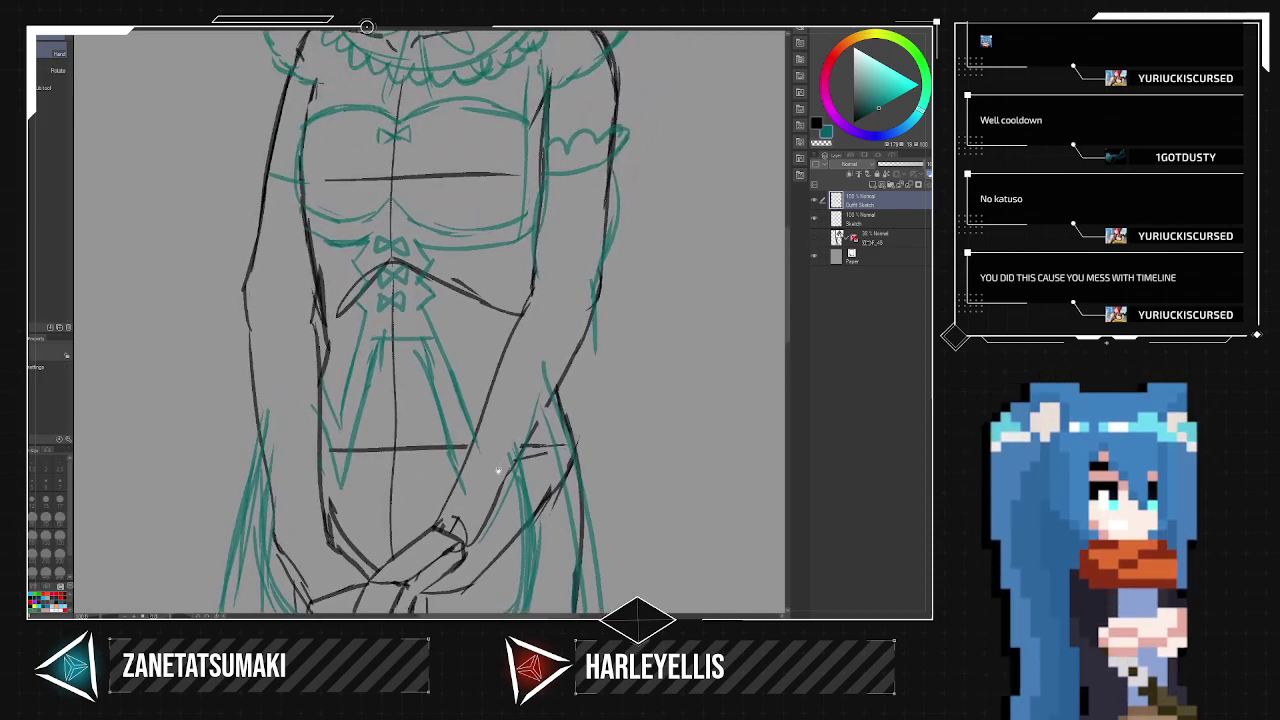
key("e")
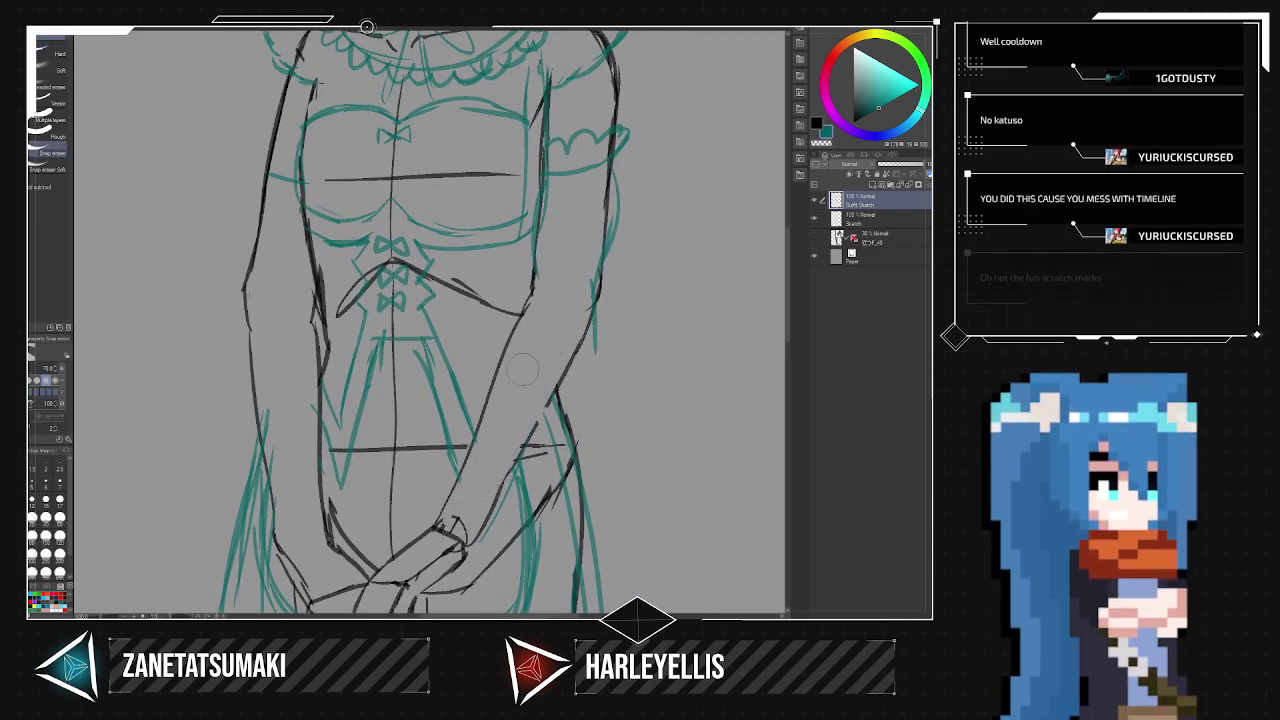
key("p")
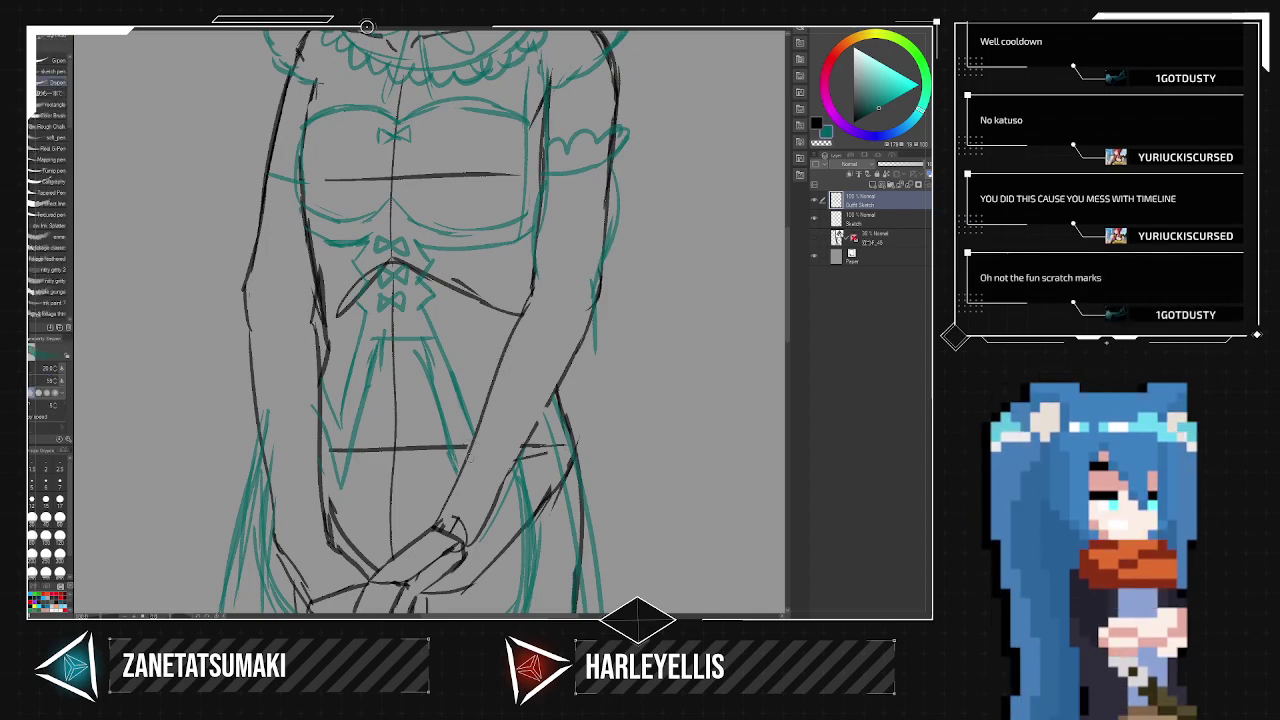
mouse_move(420, 523)
left_mouse_down()
mouse_move(468, 556)
mouse_move(460, 579)
mouse_move(478, 578)
mouse_move(410, 544)
mouse_move(434, 520)
mouse_move(482, 562)
mouse_move(464, 574)
left_mouse_up()
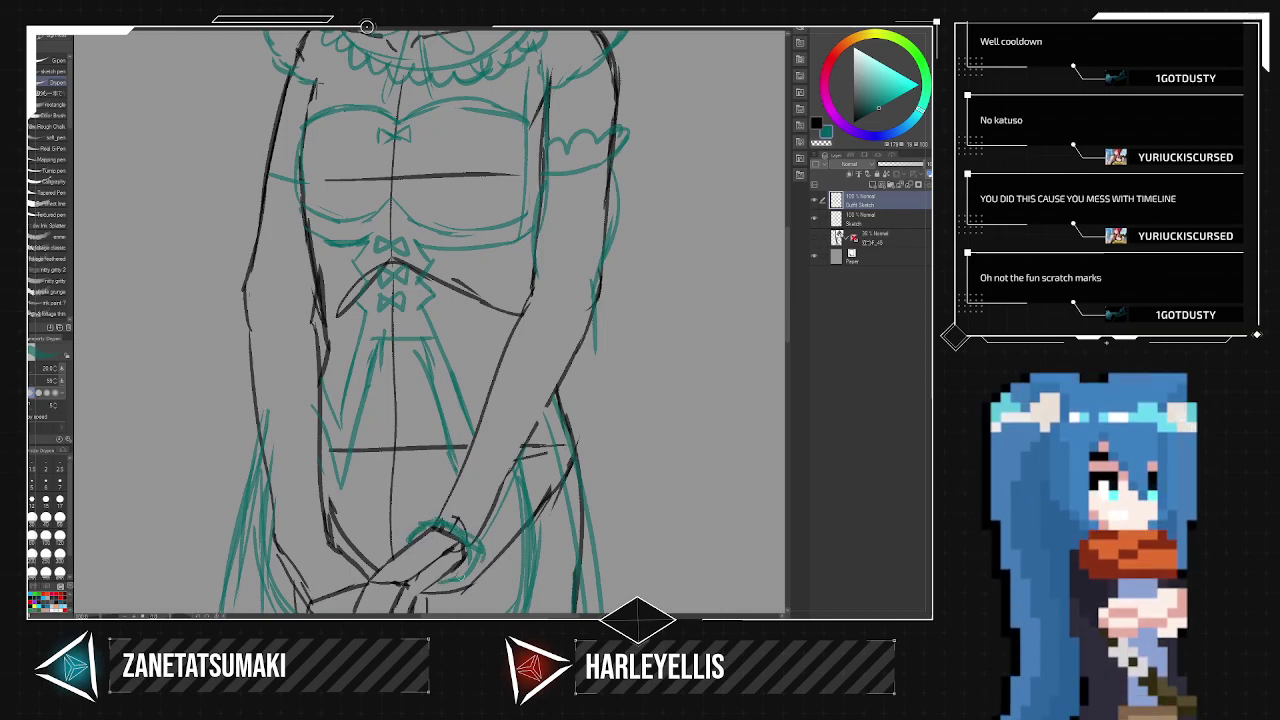
Draw the loose lower sleeve's two edges from the wrist cuff up to the elbow, redoing the first inner stroke.
left_click_drag(434, 523, 459, 399)
key("ctrl+z")
left_click_drag(410, 538, 480, 414)
mouse_move(460, 462)
left_mouse_down()
mouse_move(498, 335)
mouse_move(531, 287)
left_mouse_up()
mouse_move(484, 555)
left_mouse_down()
mouse_move(571, 392)
mouse_move(576, 426)
mouse_move(594, 334)
left_mouse_up()
left_click_drag(574, 400, 594, 321)
mouse_move(555, 463)
left_mouse_down()
mouse_move(591, 342)
mouse_move(570, 420)
left_mouse_up()
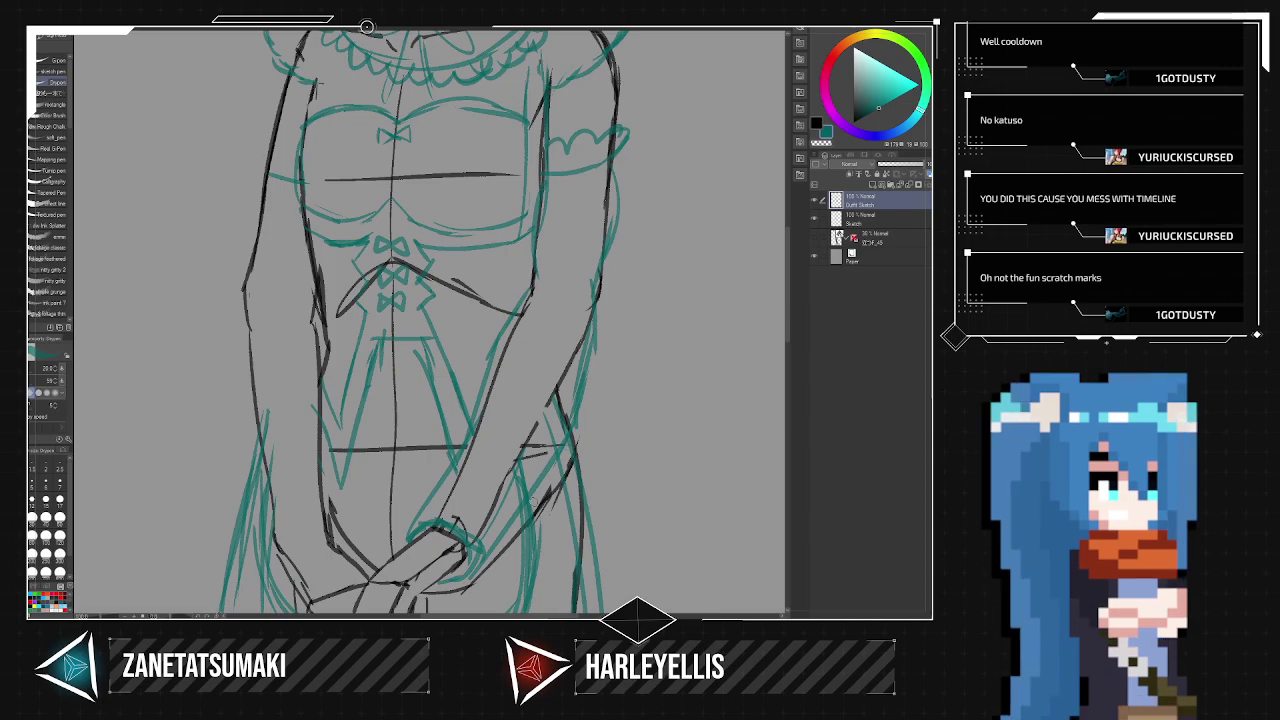
Smooth the sleeve's outer edge around the elbow and erase the overlapping teal strokes along the forearm.
scroll(533, 503, "down", 3)
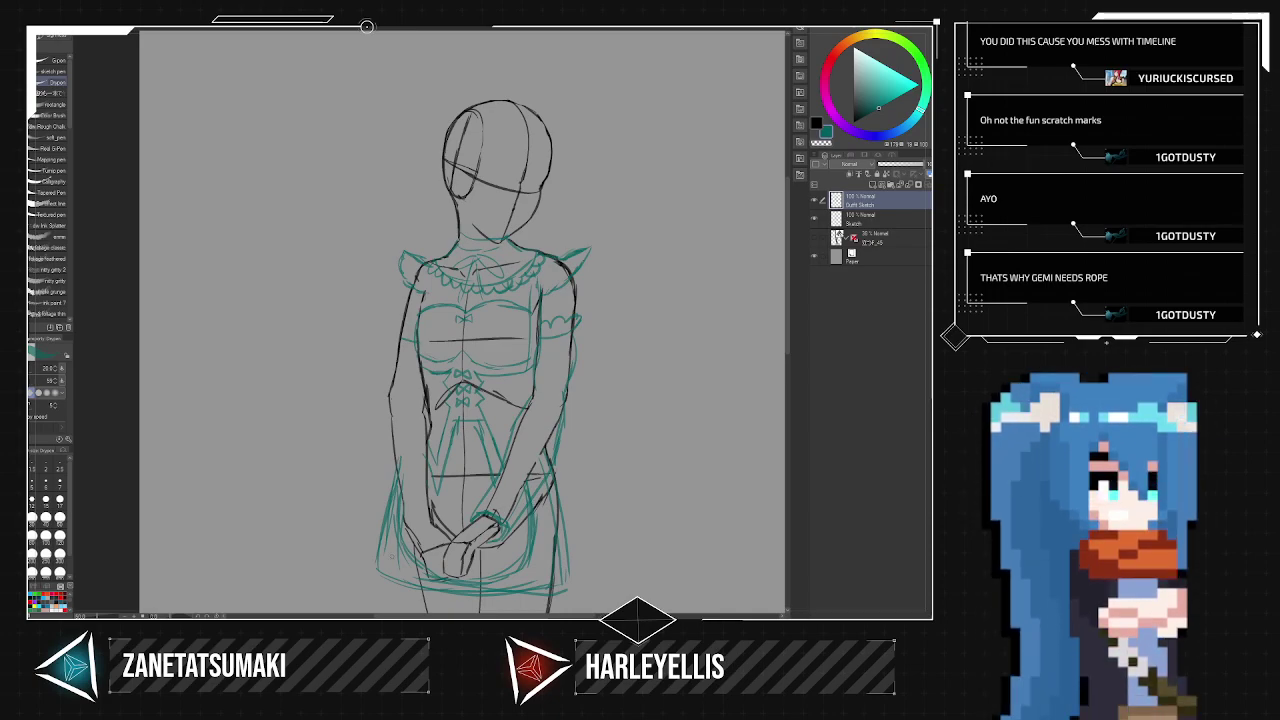
scroll(547, 377, "up", 5)
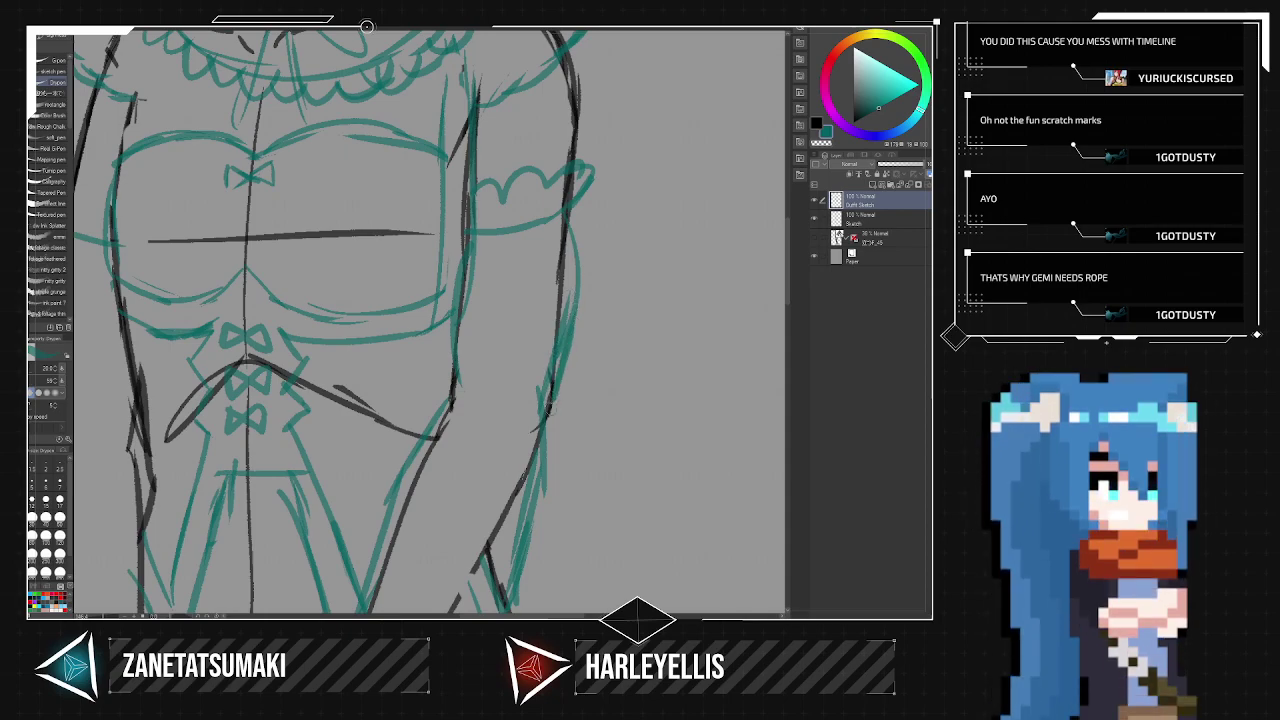
key("e")
key("p")
mouse_move(557, 285)
left_mouse_down()
mouse_move(522, 425)
mouse_move(555, 418)
mouse_move(536, 547)
mouse_move(547, 442)
left_mouse_up()
key("e")
mouse_move(503, 527)
left_mouse_down()
mouse_move(532, 407)
mouse_move(530, 528)
left_mouse_up()
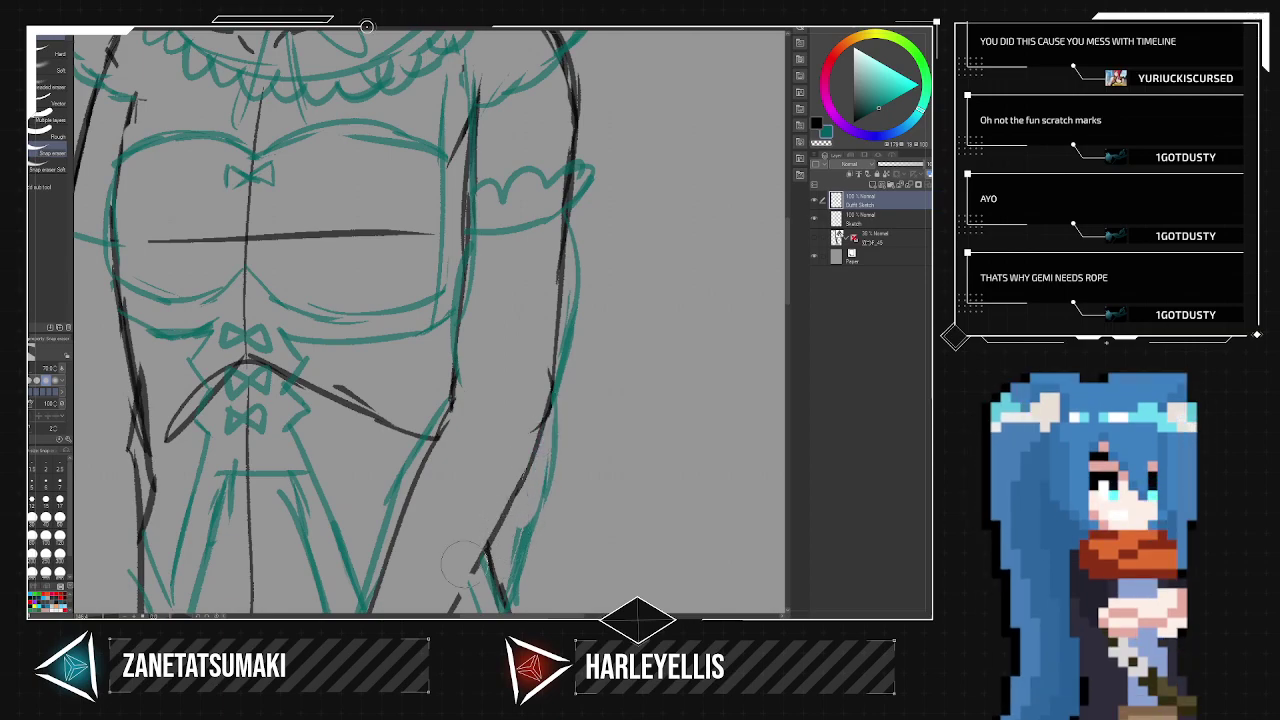
Sketch a matching scalloped frill and extended band around the opposite upper arm.
scroll(457, 570, "down", 5)
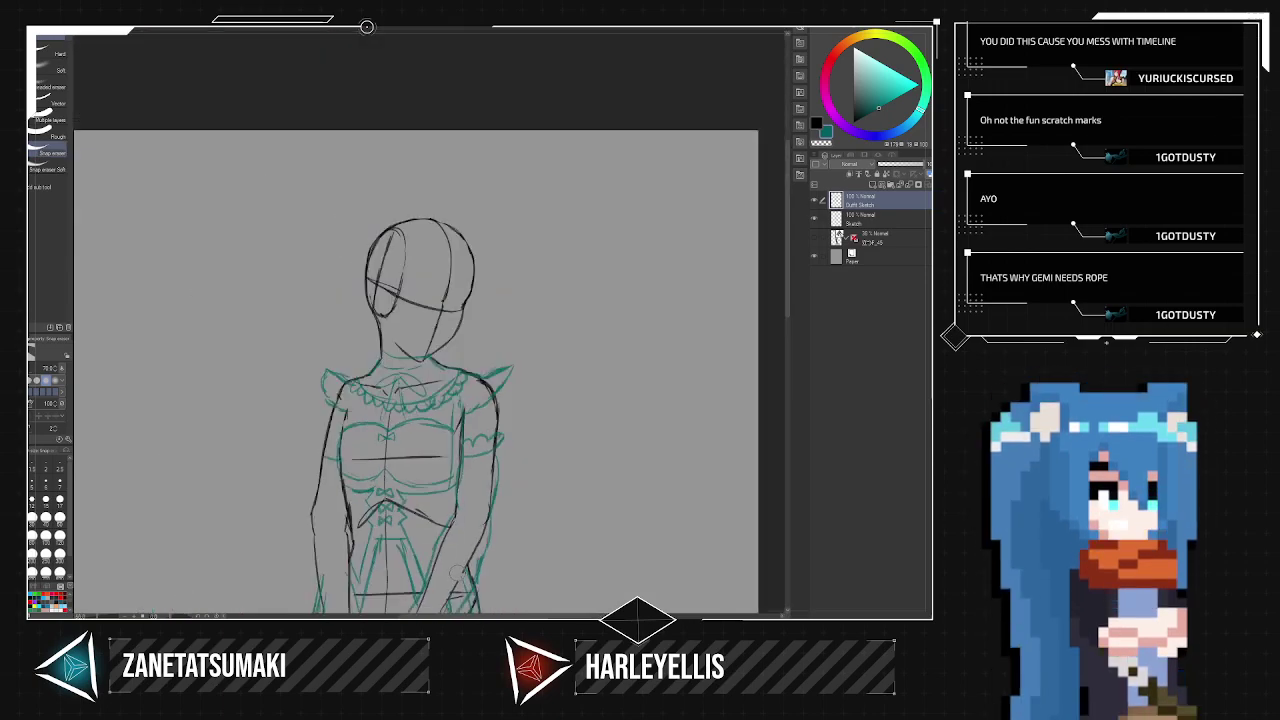
key("space")
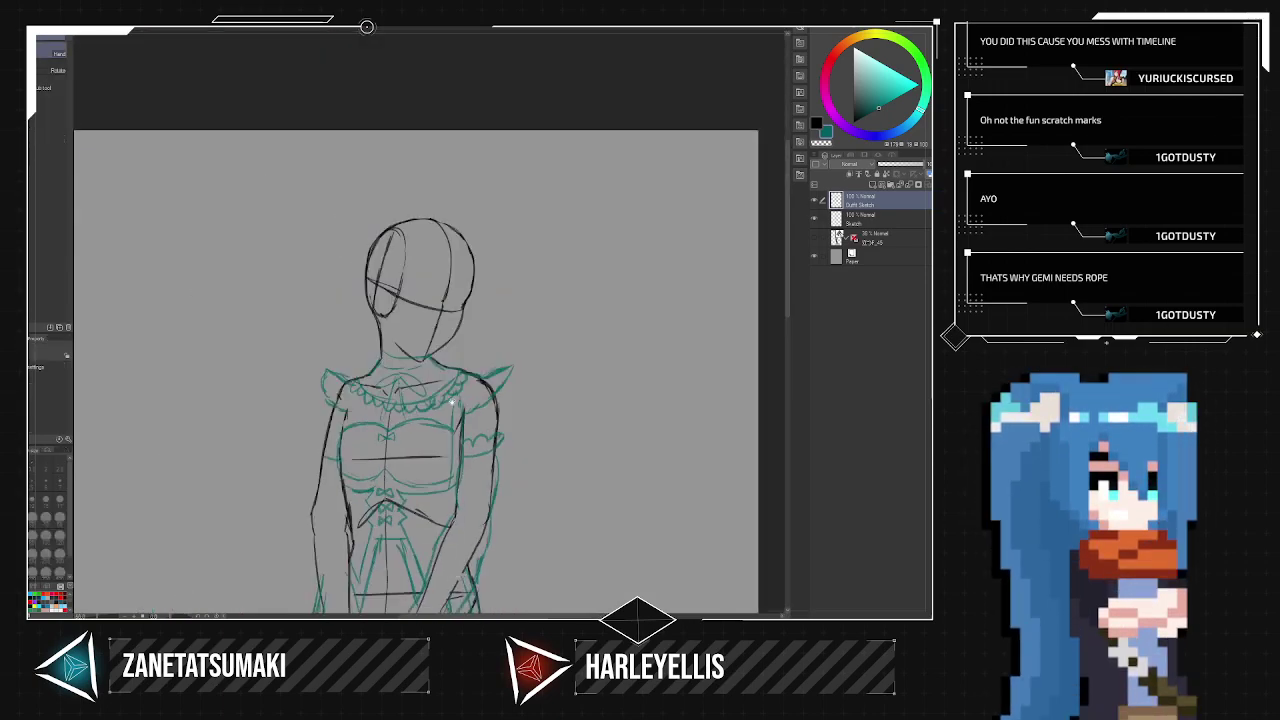
left_click_drag(450, 408, 599, 268)
scroll(710, 252, "up", 4)
left_click_drag(584, 367, 774, 252)
left_click_drag(544, 369, 659, 347)
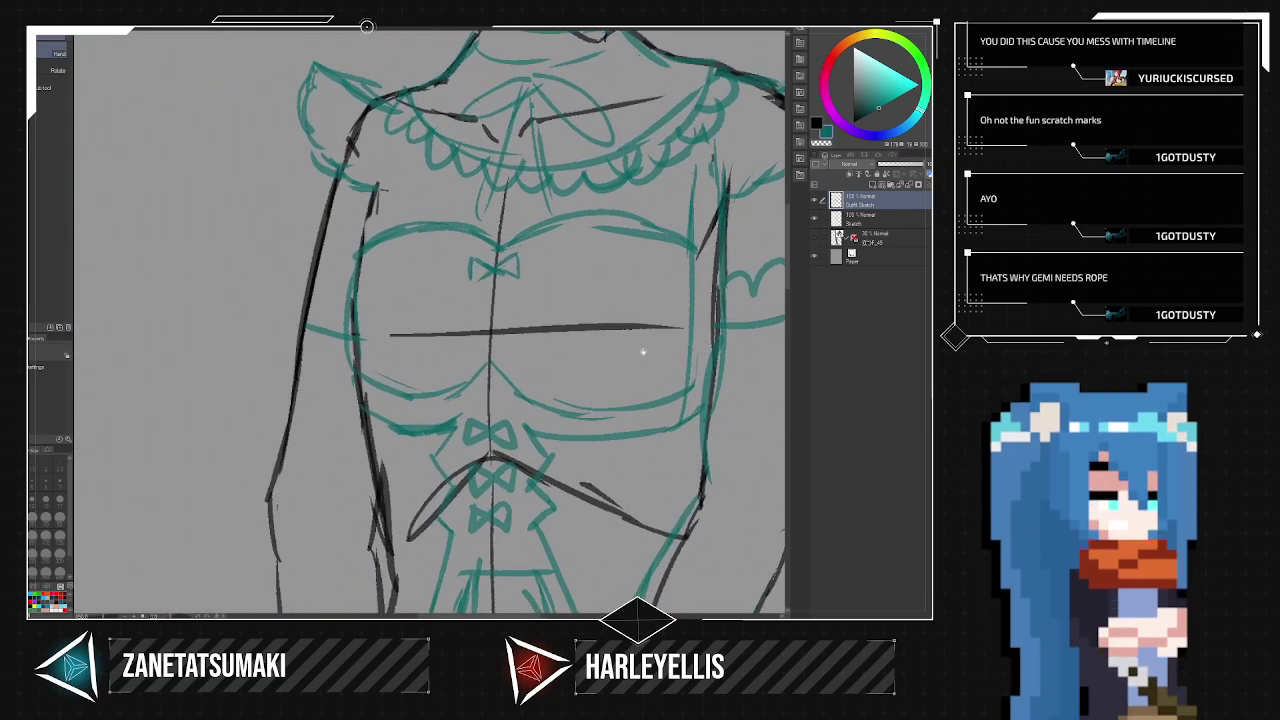
key("p")
mouse_move(310, 285)
left_mouse_down()
mouse_move(268, 268)
mouse_move(300, 326)
left_mouse_up()
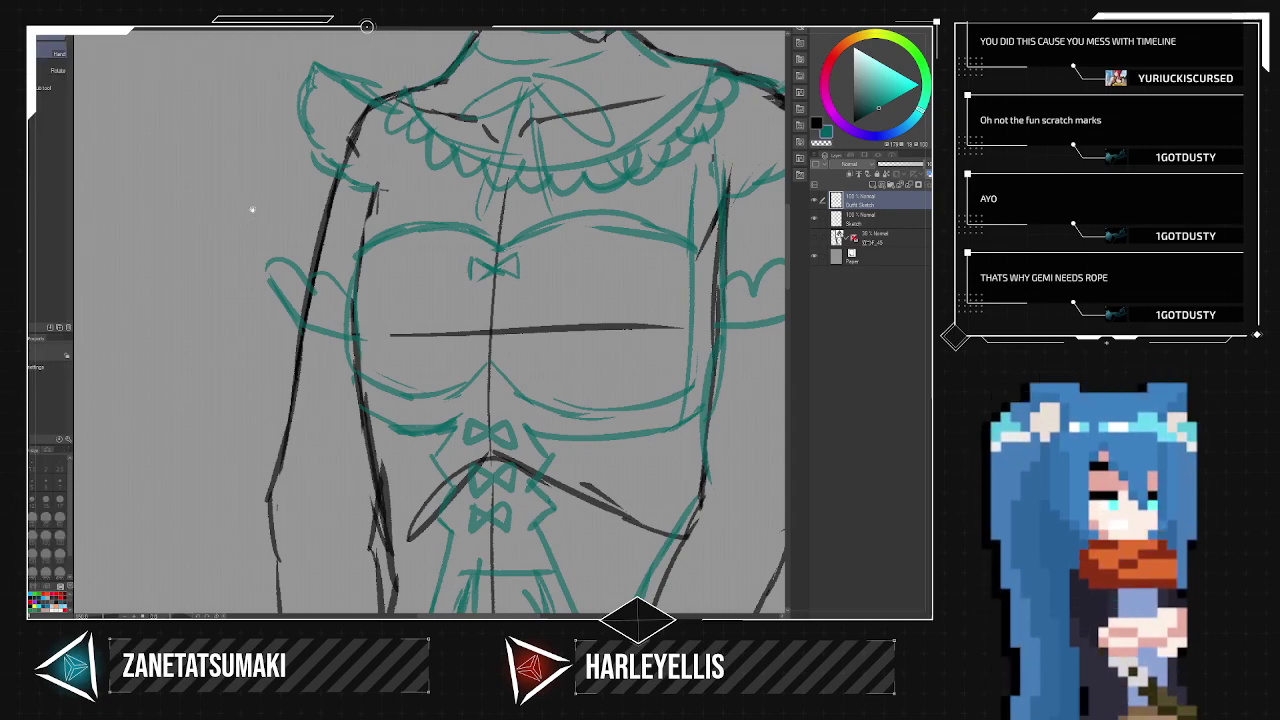
Sketch the opposite sleeve's outer edge from the frilled band down to the elbow, undoing the unwanted strokes along the forearm.
left_click_drag(493, 368, 563, 246)
scroll(563, 250, "down", 2)
left_click_drag(553, 418, 533, 352)
scroll(533, 352, "up", 5)
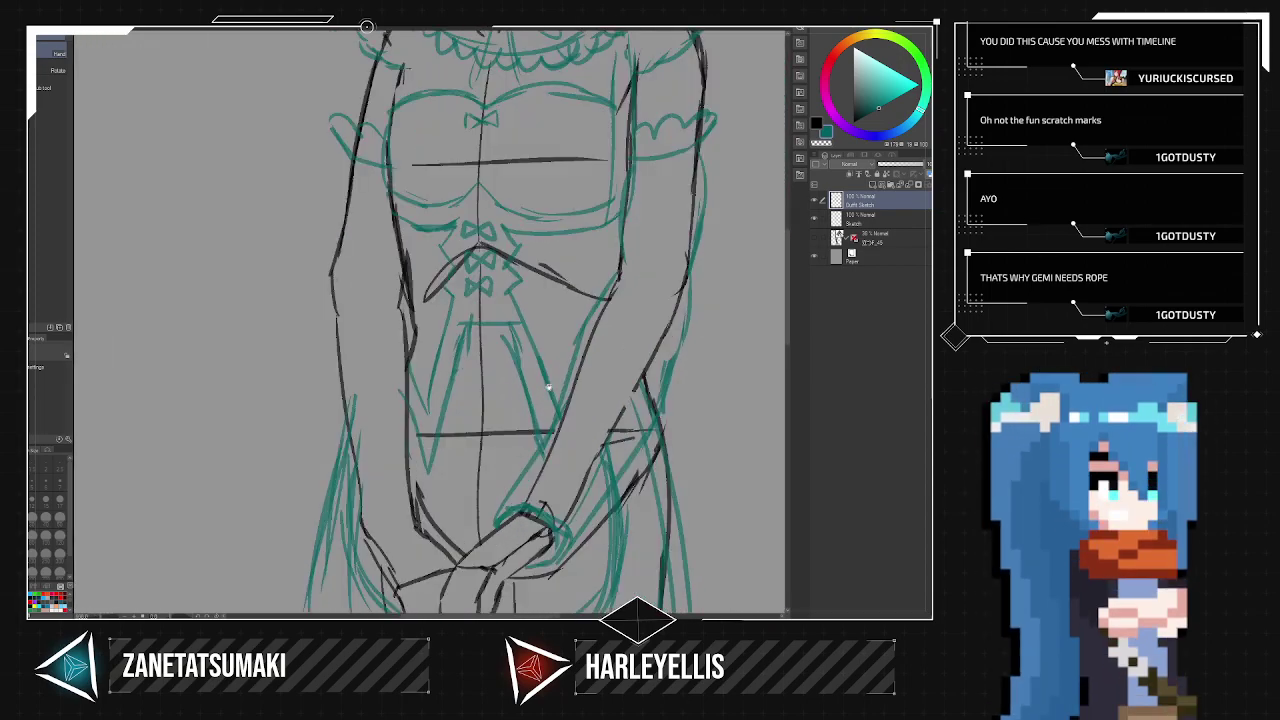
key("p")
mouse_move(357, 160)
left_mouse_down()
mouse_move(368, 230)
mouse_move(342, 340)
mouse_move(372, 522)
left_mouse_up()
mouse_move(356, 450)
left_mouse_down()
mouse_move(374, 514)
mouse_move(388, 515)
left_mouse_up()
key("ctrl+z")
key("ctrl+z")
key("ctrl+z")
key("ctrl+z")
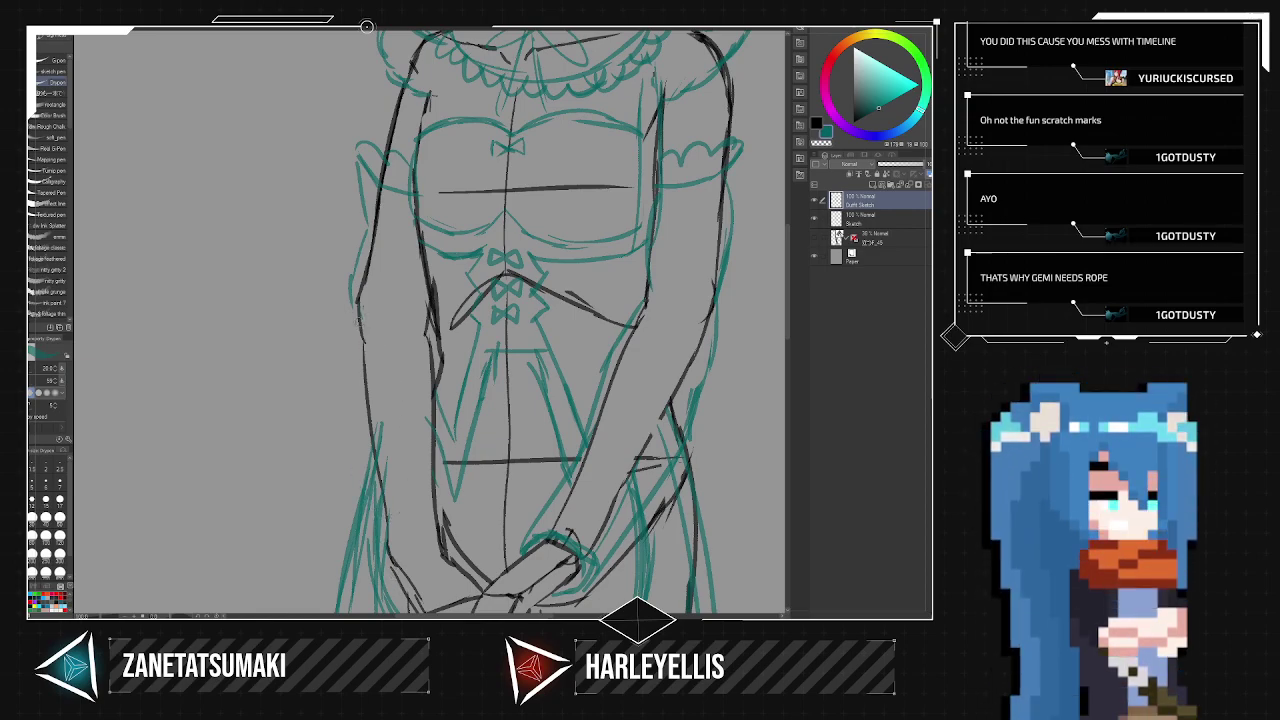
left_click_drag(358, 312, 346, 498)
left_click_drag(343, 376, 376, 532)
key("ctrl+z")
key("ctrl+z")
Draw the opposite sleeve's loose forearm section with outer and inner edges, gathered into a ruffled cuff at the wrist.
left_click_drag(356, 304, 348, 416)
left_click_drag(345, 450, 375, 568)
left_click_drag(350, 427, 375, 546)
left_click_drag(341, 374, 360, 482)
mouse_move(382, 562)
left_mouse_down()
mouse_move(438, 527)
mouse_move(426, 566)
mouse_move(388, 568)
left_mouse_up()
mouse_move(446, 542)
left_mouse_down()
mouse_move(380, 548)
mouse_move(392, 573)
left_mouse_up()
left_click_drag(443, 520, 424, 314)
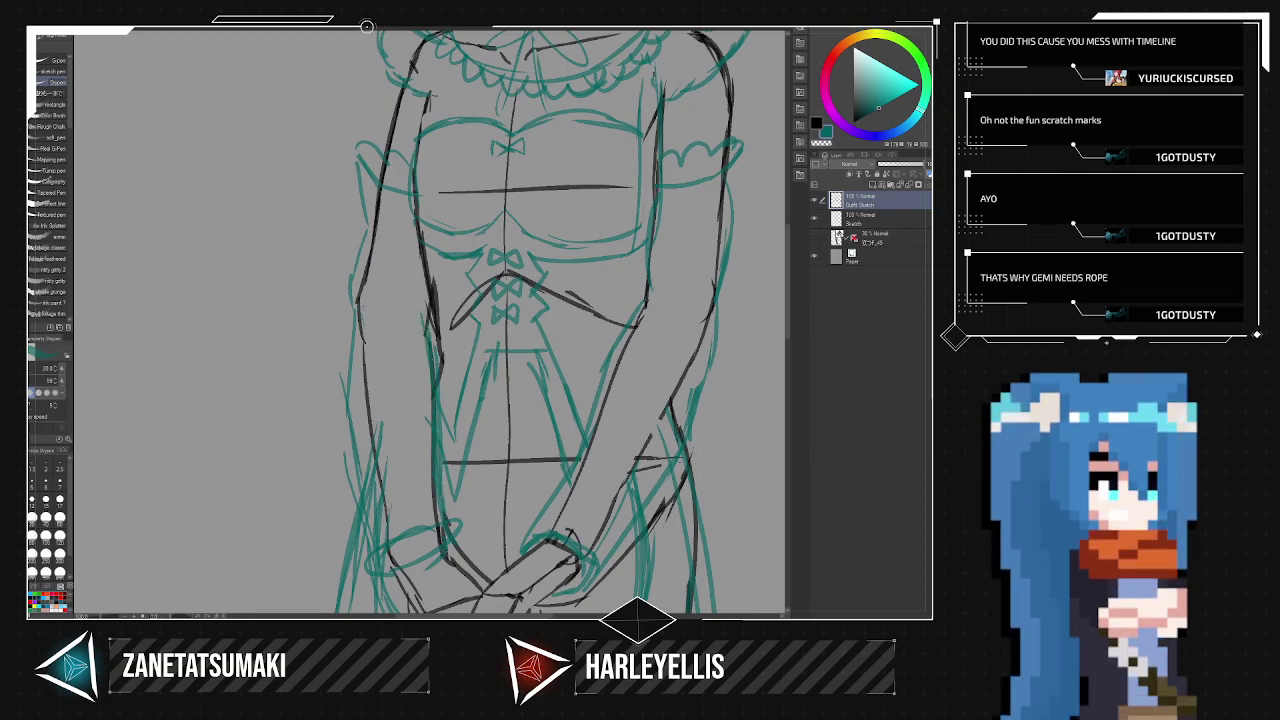
Erase the skirt lines overlapping that forearm sleeve and redraw the sleeve's outer edge down to the cuff.
key("e")
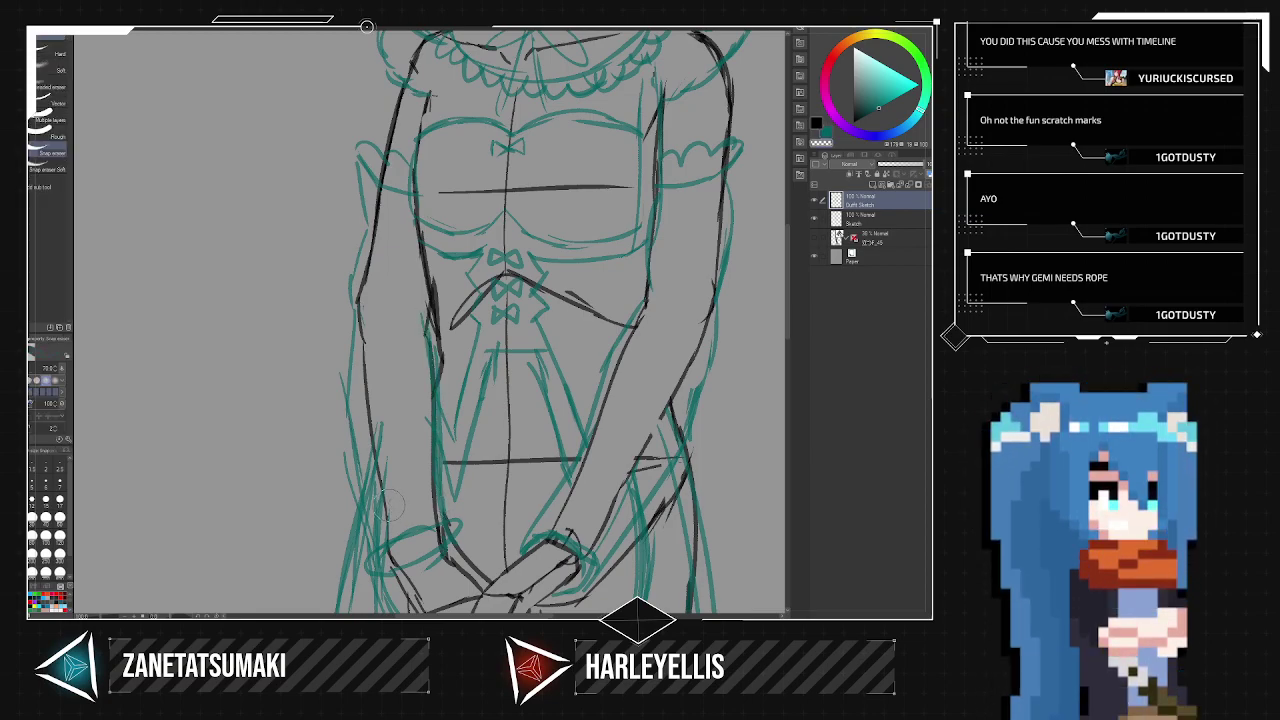
mouse_move(380, 446)
left_mouse_down()
mouse_move(383, 529)
mouse_move(373, 459)
mouse_move(386, 486)
mouse_move(358, 454)
mouse_move(366, 556)
left_mouse_up()
left_click(380, 428)
key("p")
left_click_drag(347, 360, 367, 552)
Sketch a long pointed skirt tail from the hip past the hem, on the side with the pointed cap sleeve.
scroll(380, 572, "down", 1)
key("ctrl+minus")
key("ctrl+minus")
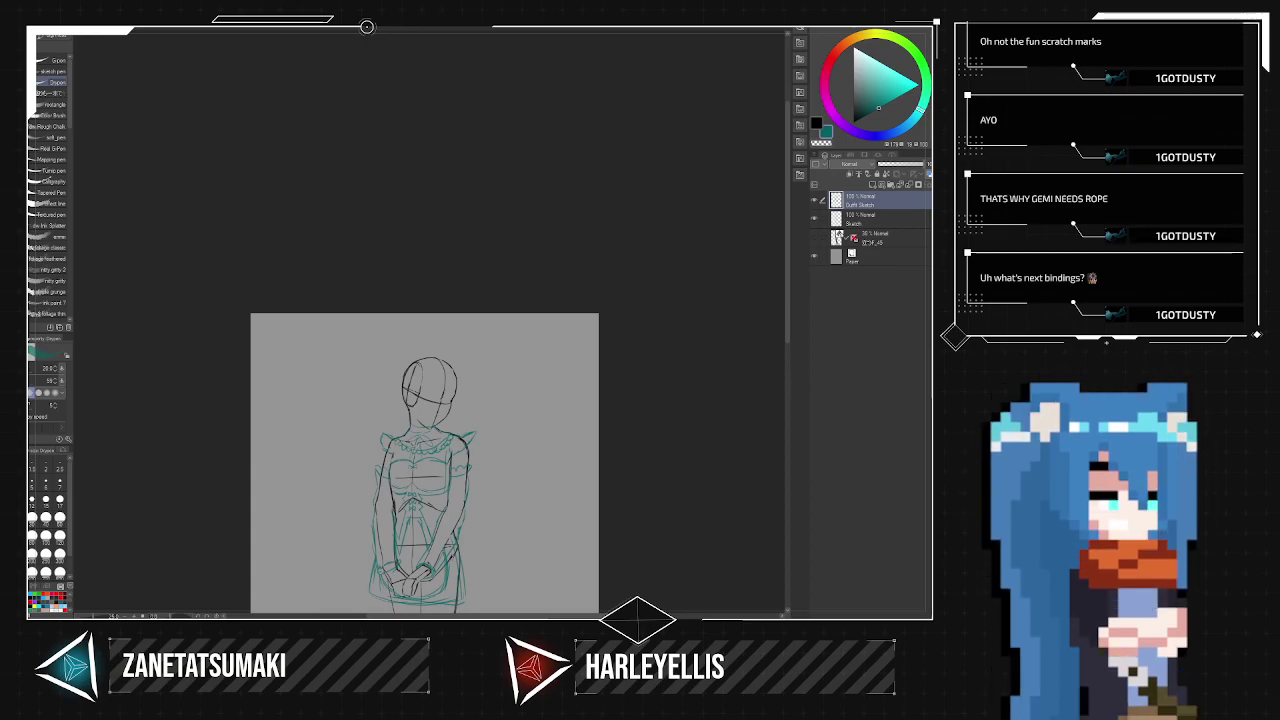
key("space")
left_click_drag(535, 385, 565, 252)
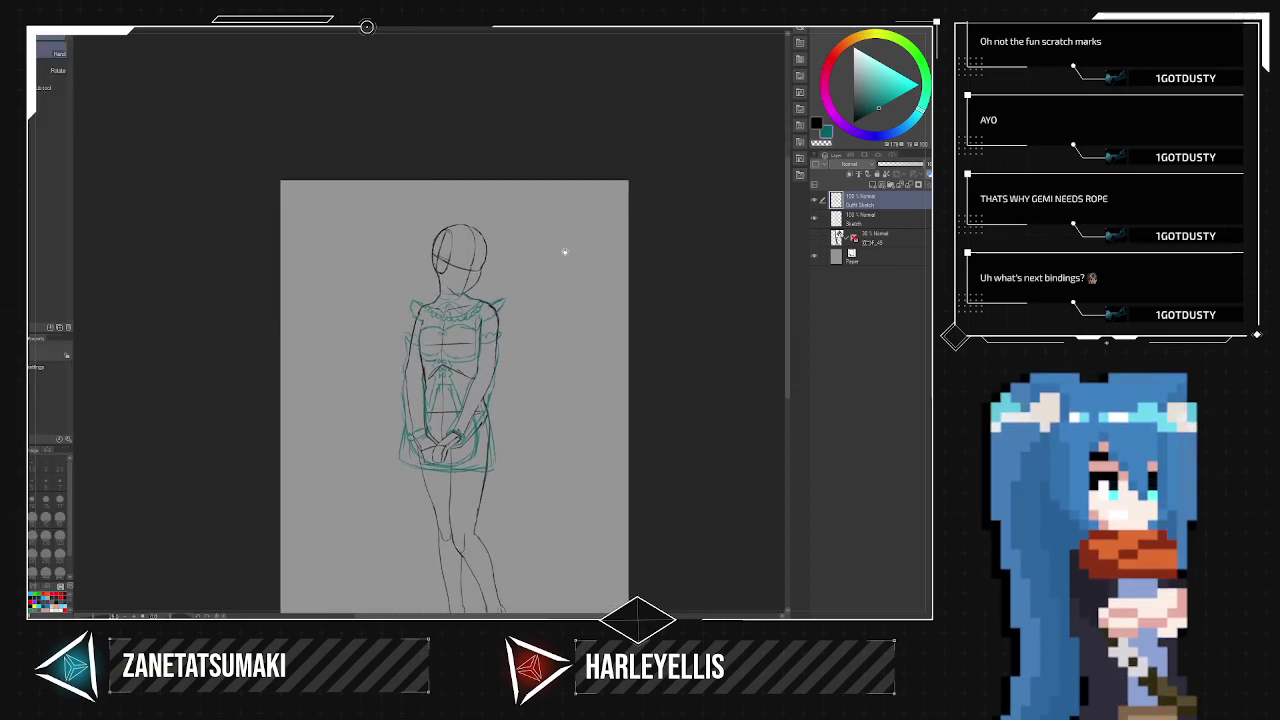
scroll(535, 360, "up", 1)
left_click_drag(534, 360, 571, 266)
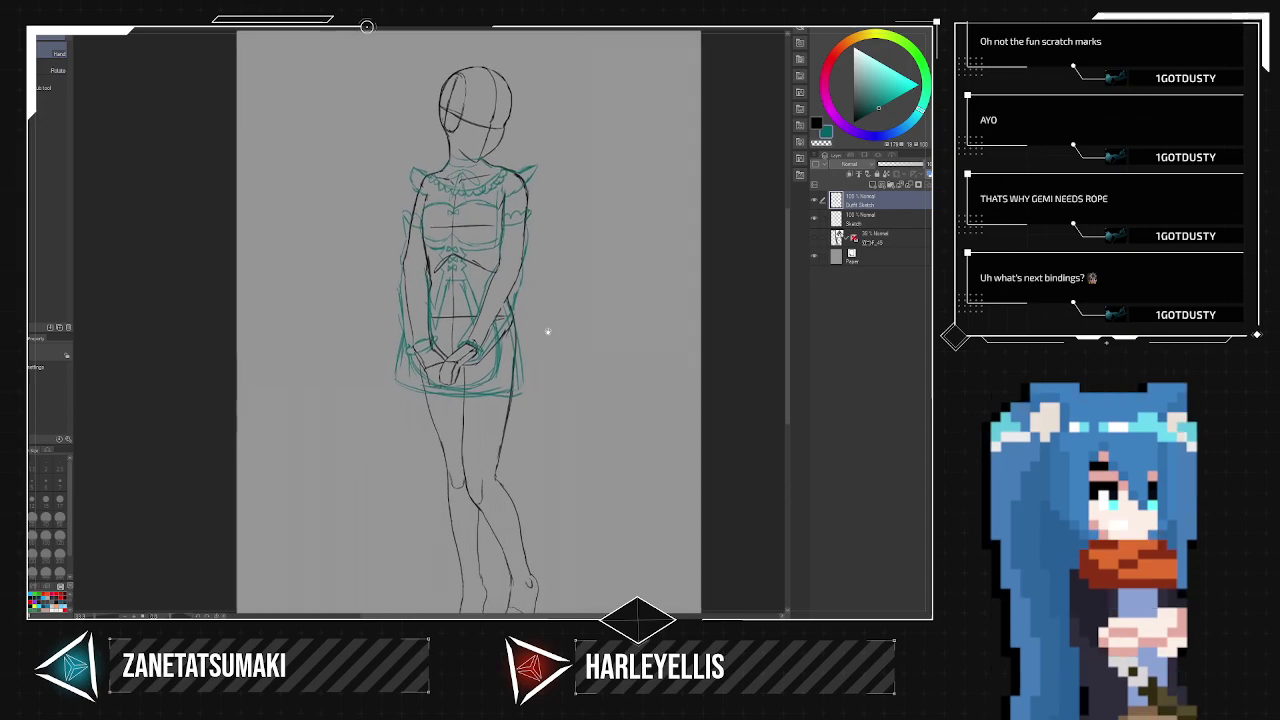
scroll(527, 390, "up", 2)
left_click_drag(534, 380, 557, 386)
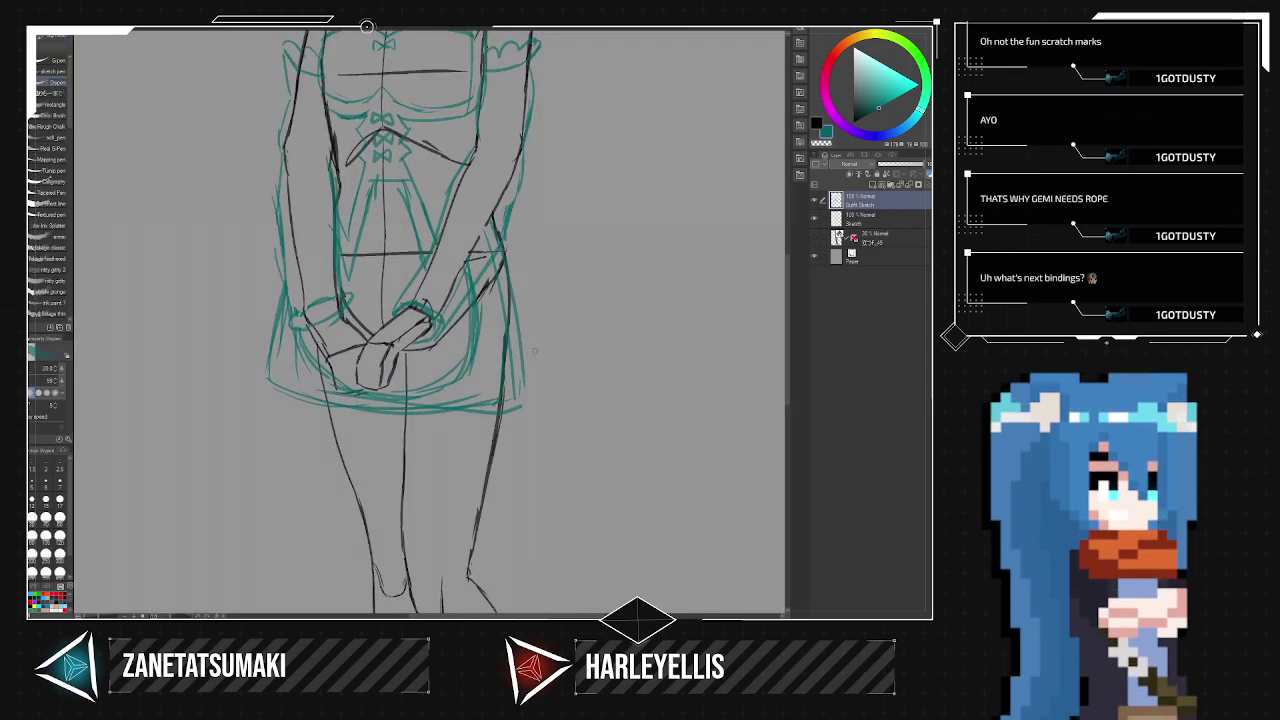
mouse_move(506, 246)
left_mouse_down()
mouse_move(531, 406)
mouse_move(525, 474)
left_mouse_up()
left_click_drag(486, 418, 500, 510)
left_click_drag(520, 468, 502, 508)
Sketch a matching pointed skirt tail hanging below the hem on the opposite side.
left_click_drag(266, 382, 314, 512)
left_click_drag(335, 440, 329, 506)
left_click_drag(337, 408, 329, 500)
scroll(313, 560, "down", 2)
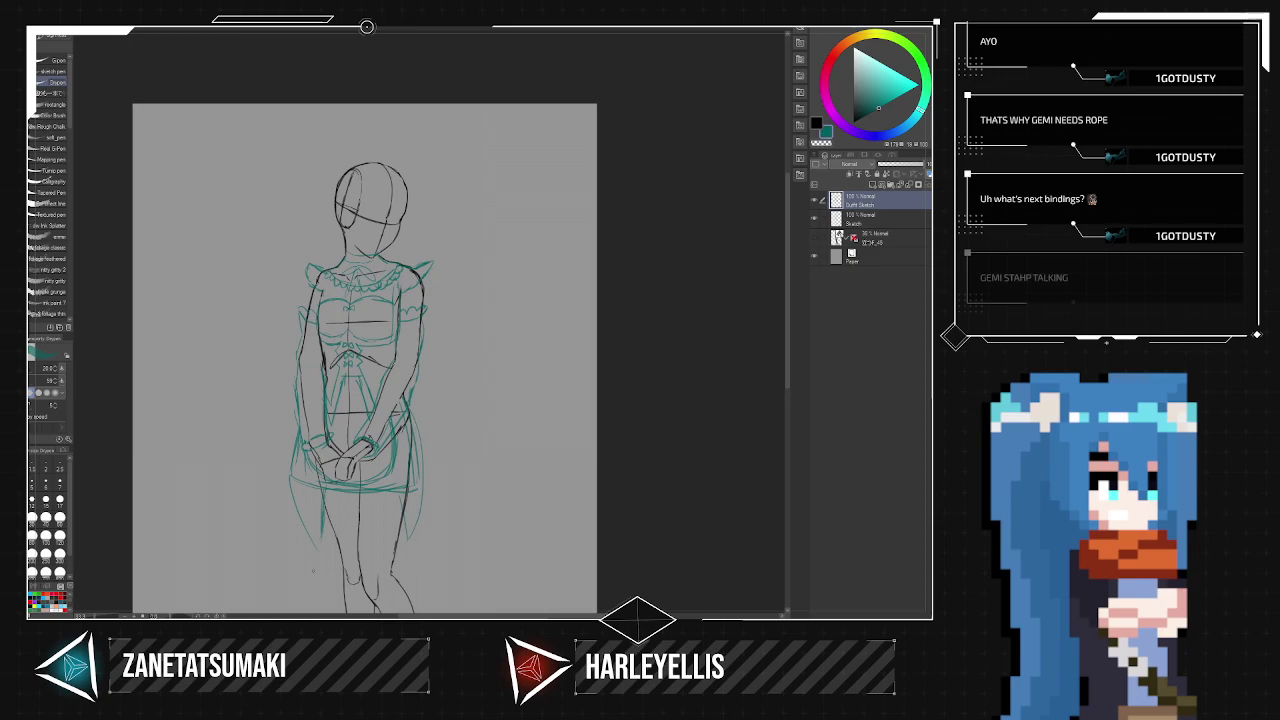
Add a vertical shoulder strap beneath the collar frill and enlarge the adjoining cap sleeve down to the bodice's top edge.
key("space")
left_click_drag(487, 330, 552, 214)
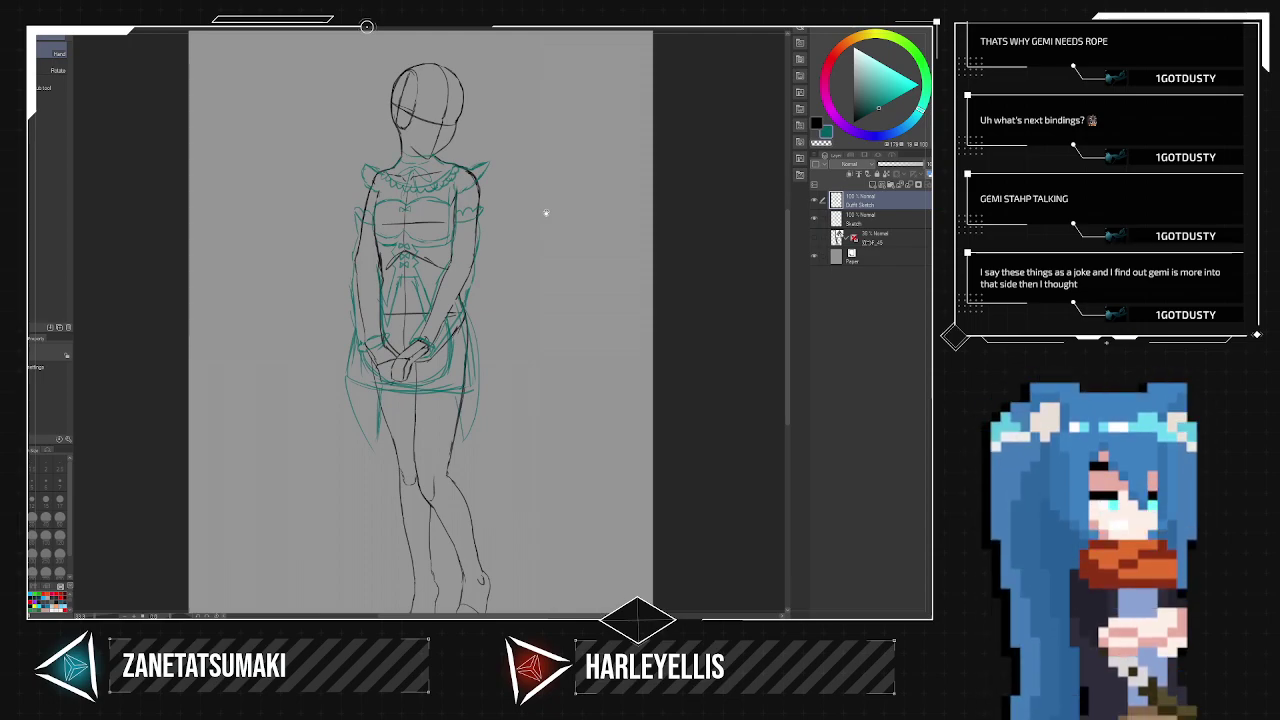
scroll(386, 131, "up", 3)
left_click_drag(383, 168, 355, 176)
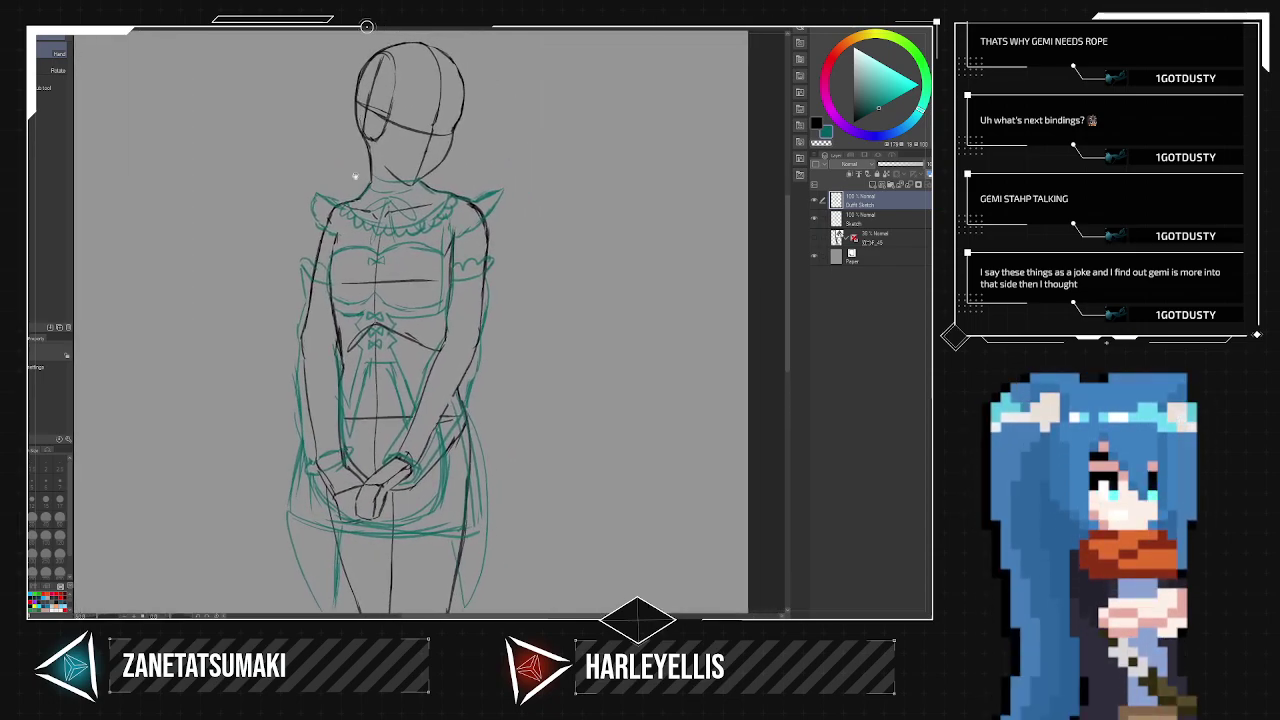
scroll(355, 177, "up", 5)
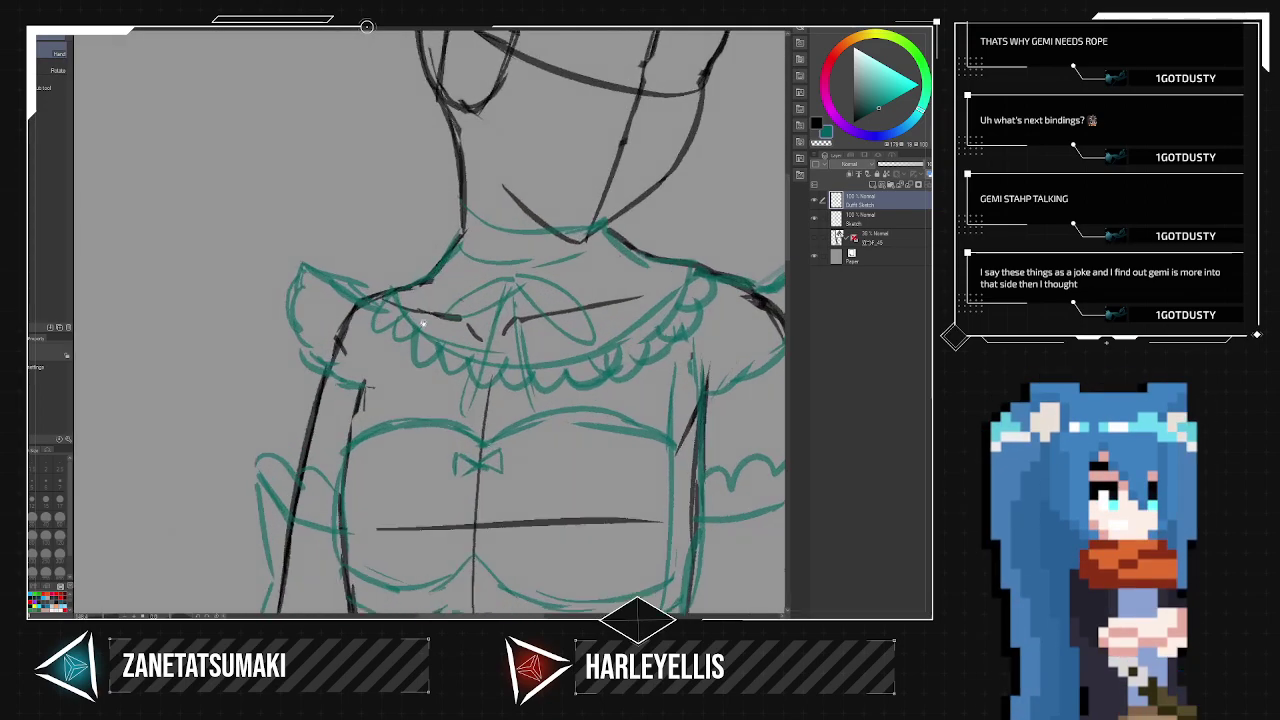
scroll(503, 335, "up", 2)
scroll(495, 337, "down", 3)
scroll(491, 336, "up", 2)
scroll(492, 337, "down", 3)
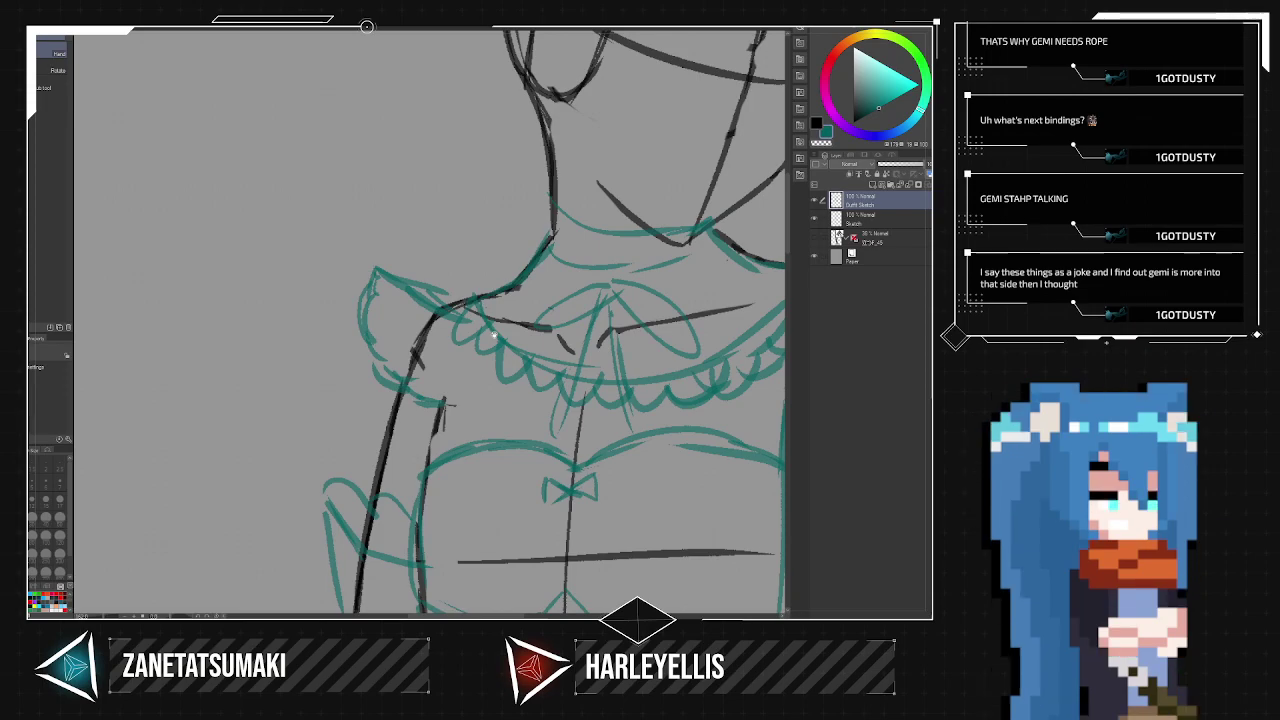
scroll(492, 337, "up", 3)
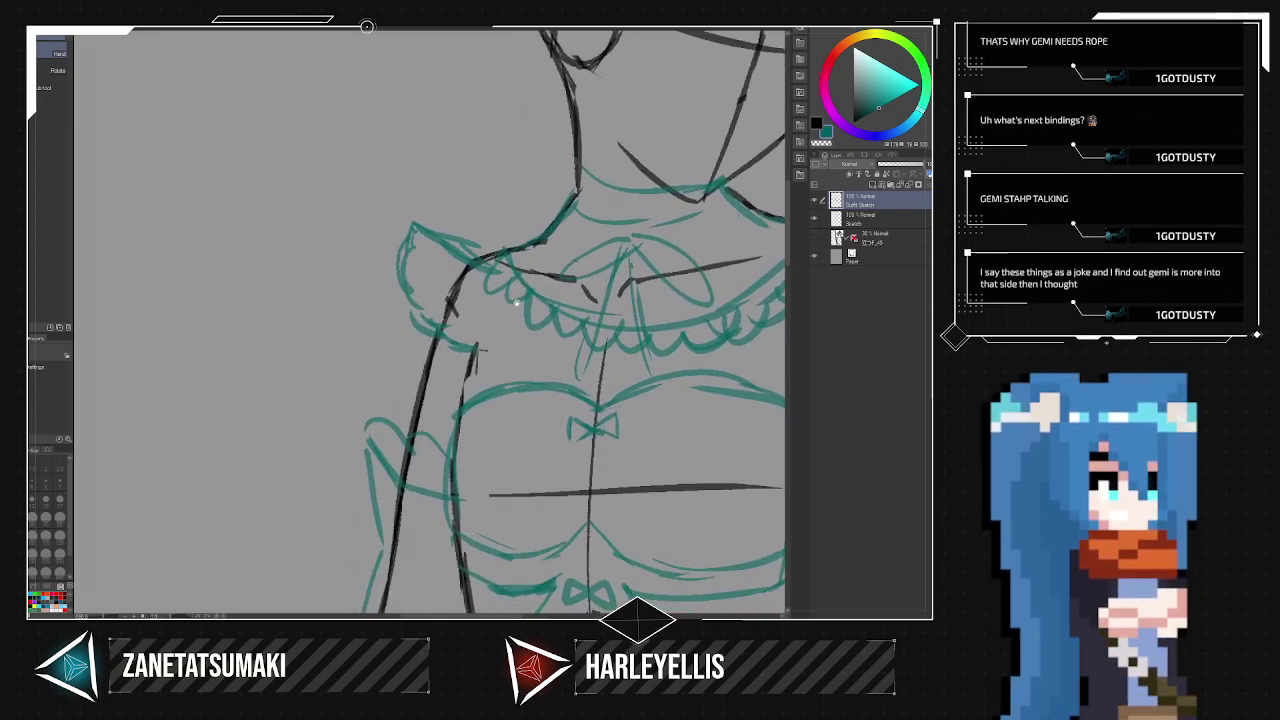
key("p")
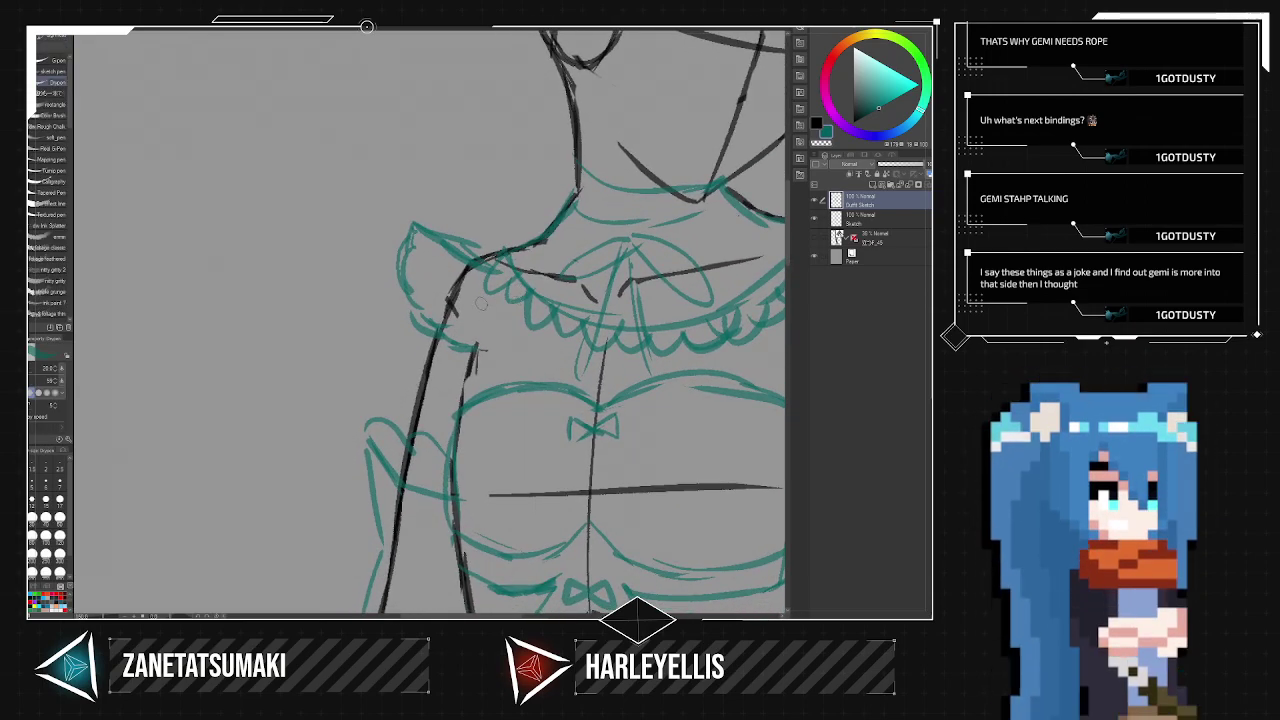
left_click_drag(496, 403, 487, 280)
left_click_drag(463, 413, 395, 302)
key("e")
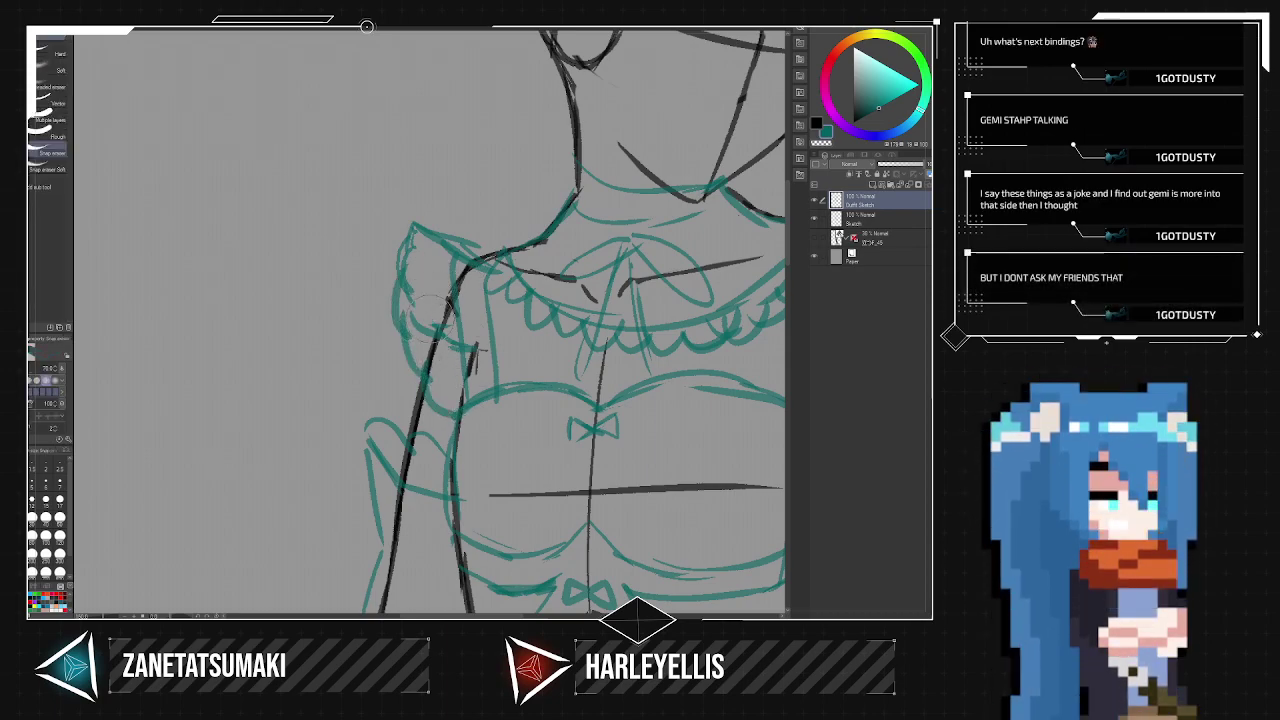
Sketch a matching strap on the other shoulder and extend that cap sleeve's lower edge toward the bodice.
key("space")
left_click_drag(740, 388, 469, 376)
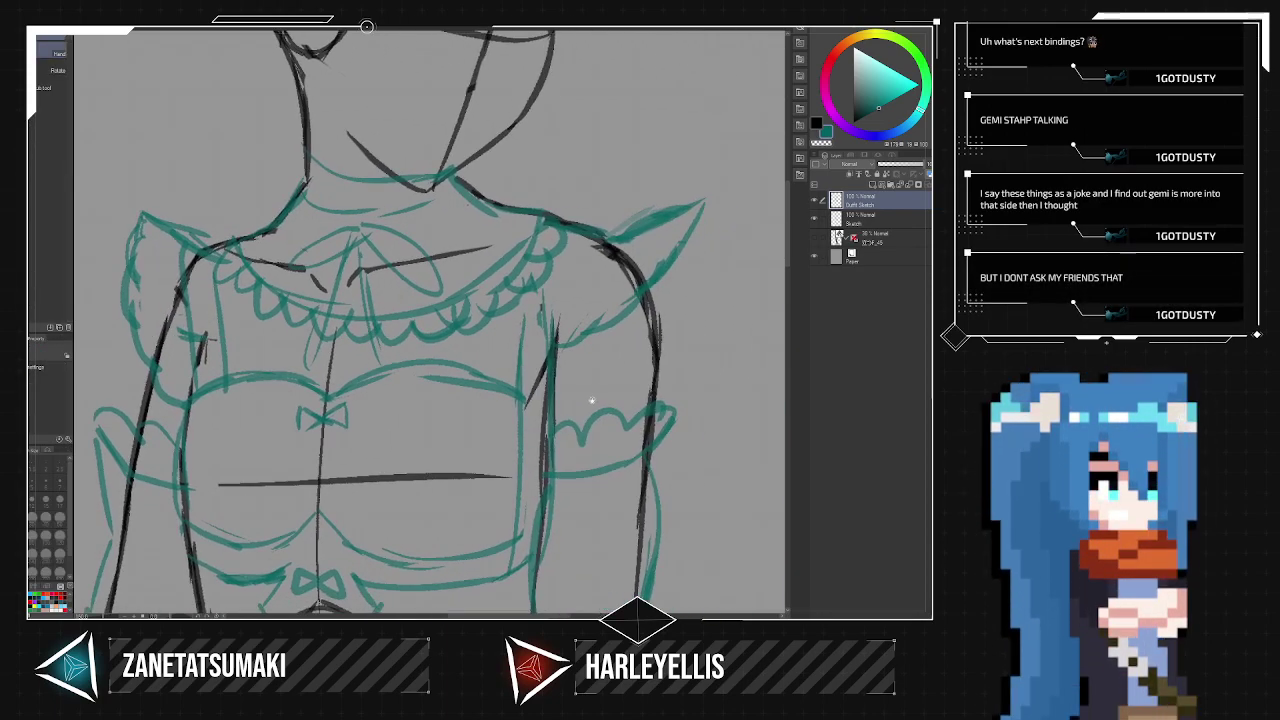
key("p")
left_click_drag(530, 411, 565, 232)
left_click_drag(506, 391, 516, 295)
mouse_move(528, 409)
left_mouse_down()
mouse_move(583, 338)
mouse_move(636, 300)
mouse_move(562, 346)
mouse_move(640, 186)
left_mouse_up()
key("e")
key("p")
key("ctrl+z")
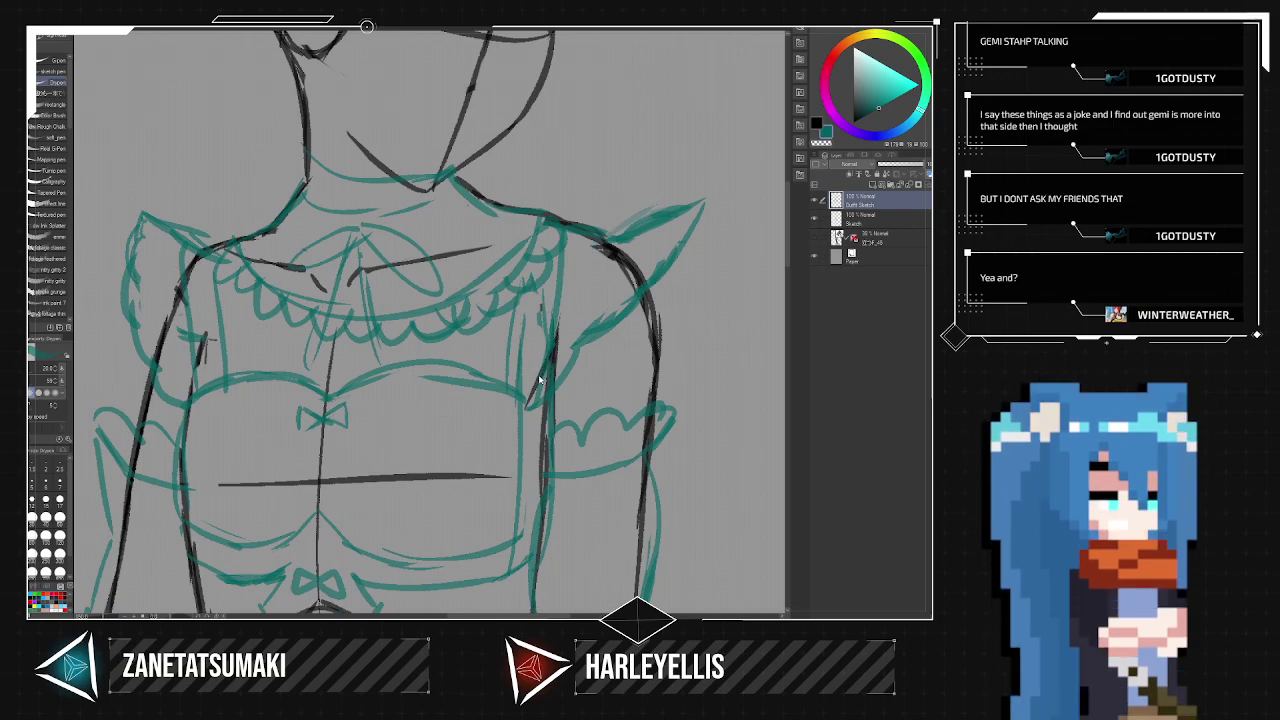
Rework the second shoulder strap's lines and strengthen the cap sleeve's outline out to its pointed tip.
left_click_drag(551, 358, 574, 234)
key("ctrl+z")
left_click_drag(511, 388, 531, 291)
mouse_move(554, 356)
left_mouse_down()
mouse_move(574, 235)
mouse_move(698, 190)
mouse_move(616, 239)
mouse_move(698, 188)
mouse_move(666, 264)
left_mouse_up()
key("e")
key("p")
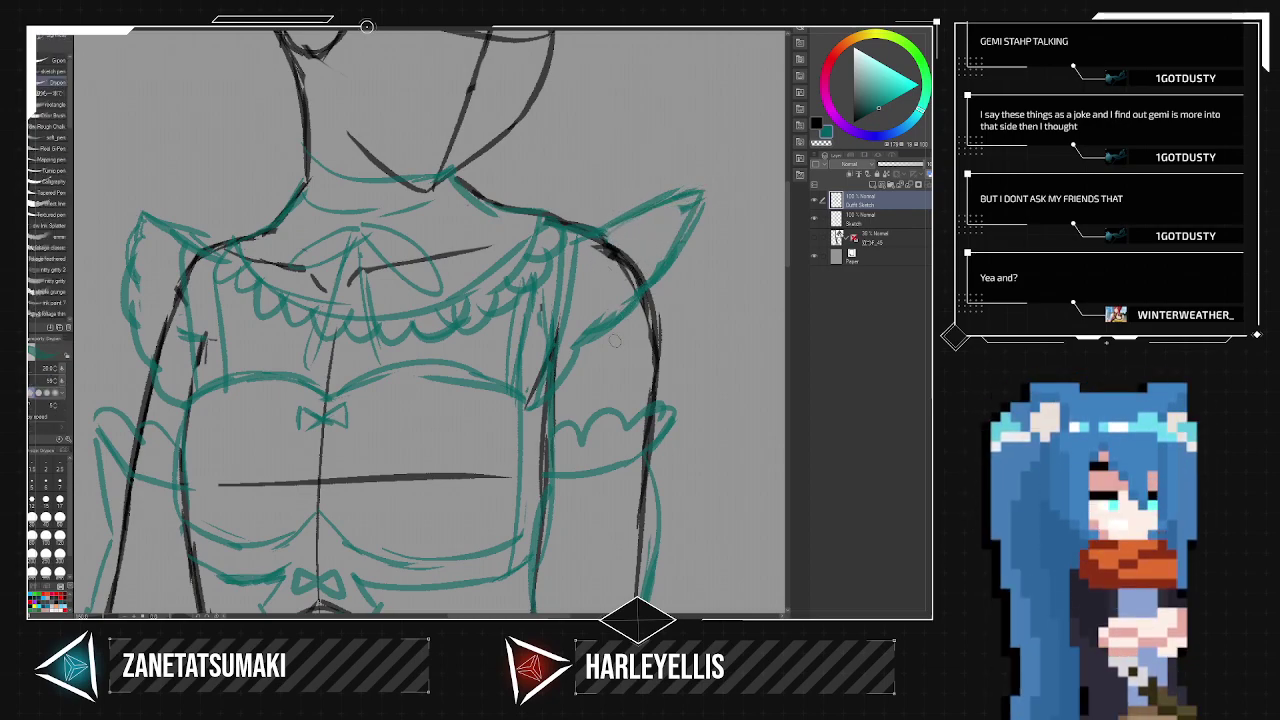
Examine the reworked straps and cap sleeves up close, the whole figure's silhouette, and the skirt's hem and tails.
scroll(615, 341, "down", 4)
scroll(615, 341, "up", 5)
scroll(615, 341, "down", 1)
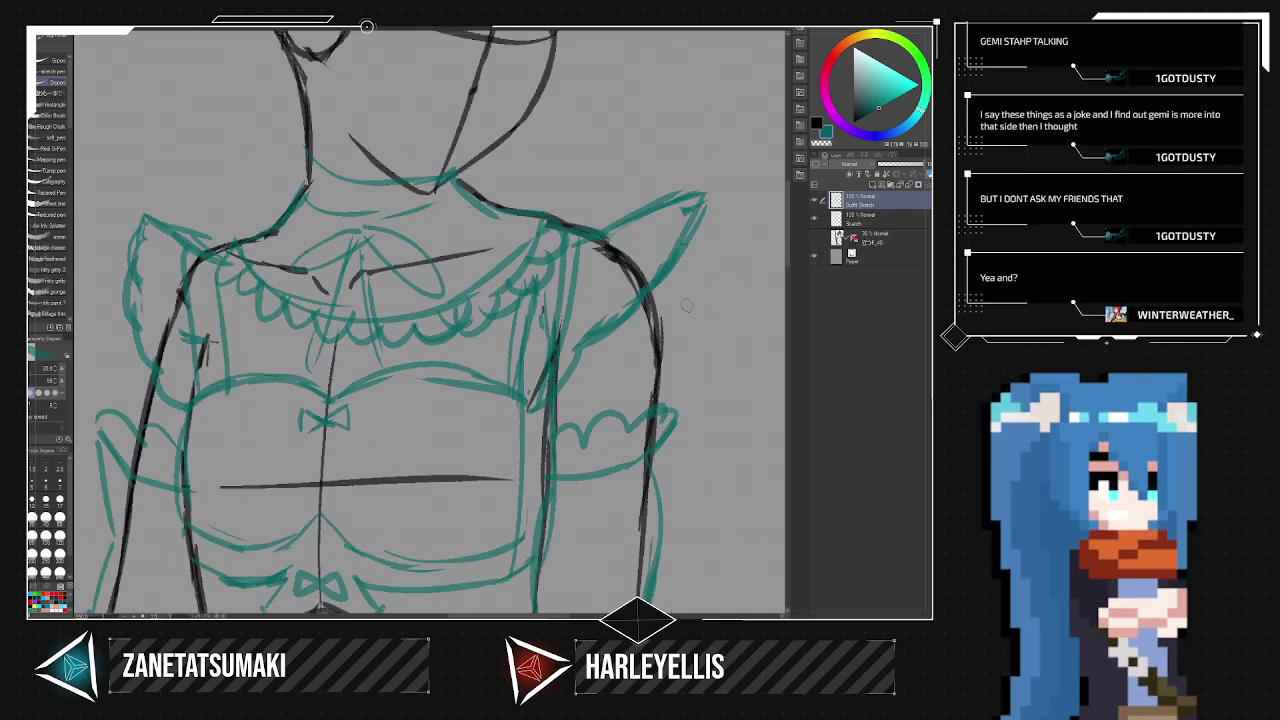
left_click_drag(626, 360, 597, 265)
scroll(591, 345, "down", 3)
left_click_drag(590, 352, 574, 300)
scroll(576, 345, "down", 1)
left_click_drag(583, 362, 551, 306)
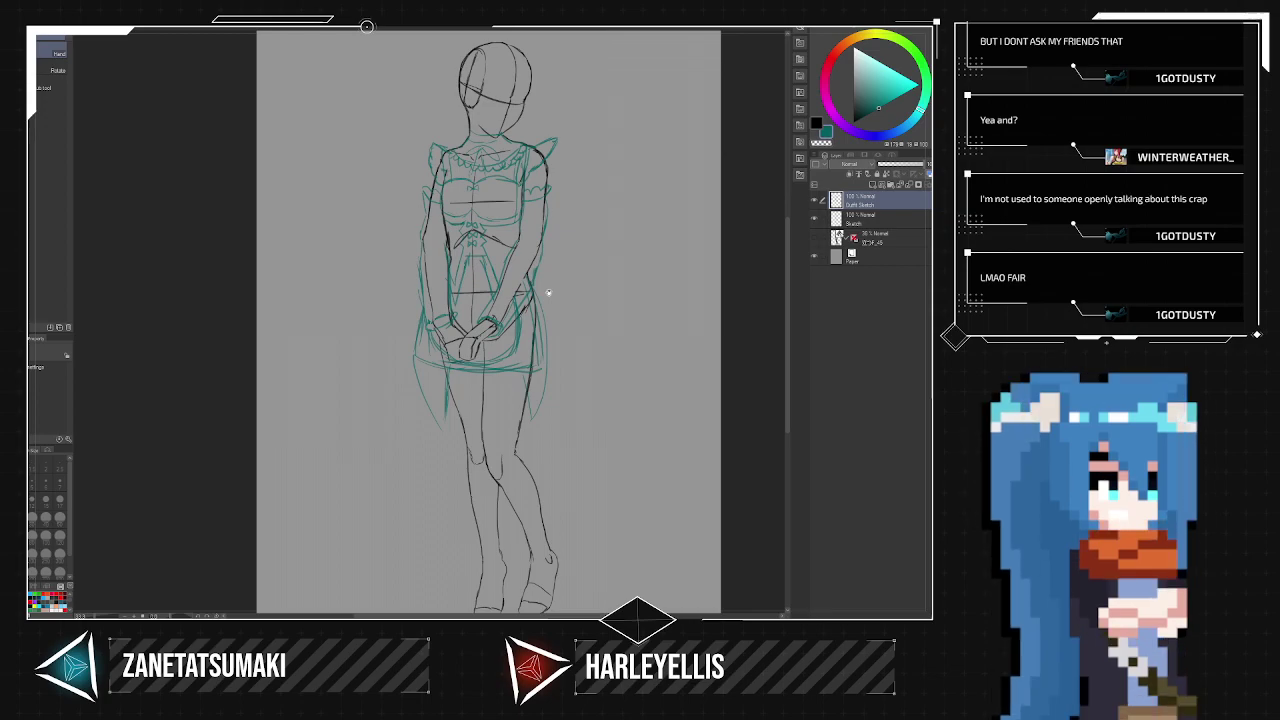
scroll(586, 329, "up", 5)
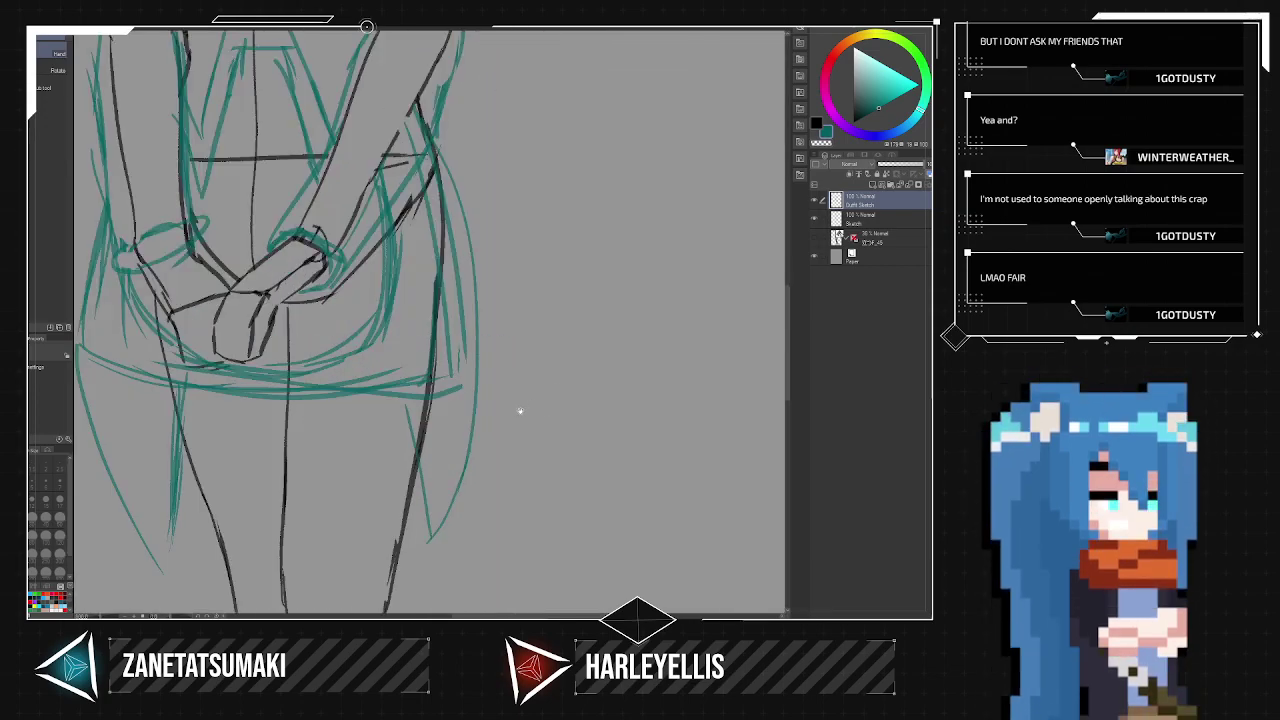
Sketch curved stocking top edges across both upper thighs, just below the skirt hem.
left_click_drag(497, 427, 686, 294)
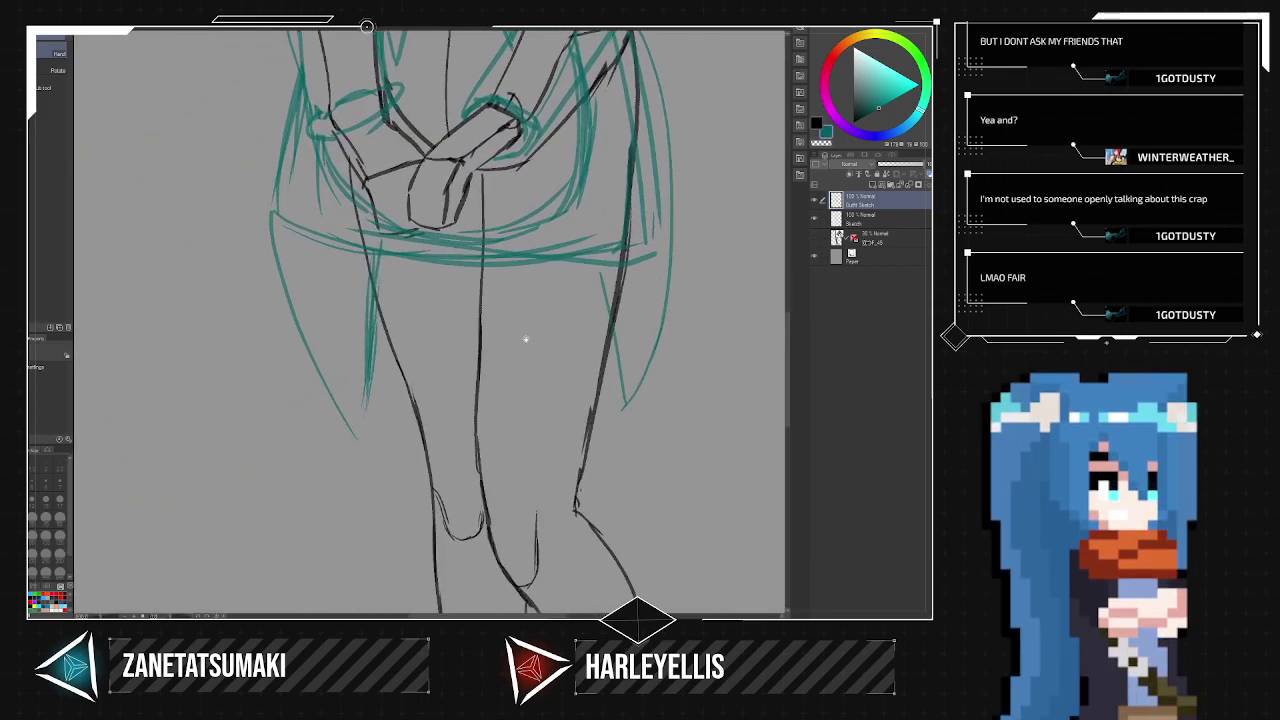
left_click_drag(482, 305, 617, 284)
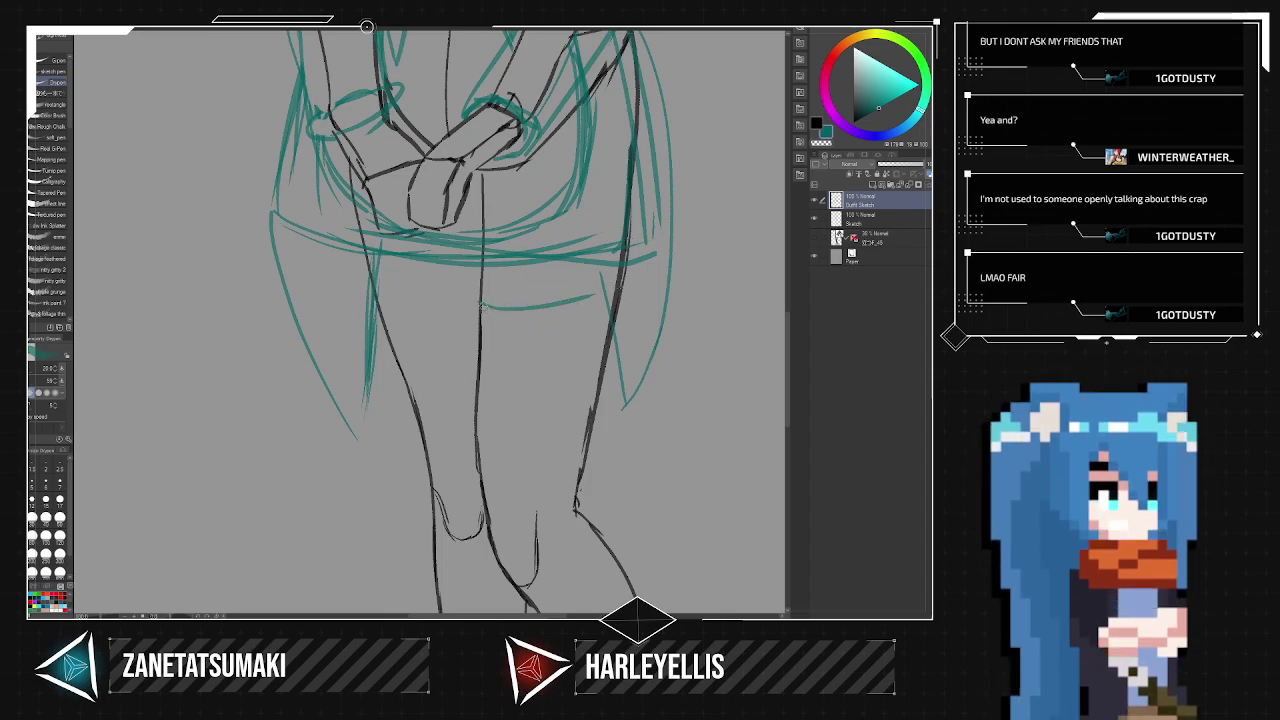
mouse_move(482, 303)
left_mouse_down()
mouse_move(538, 313)
mouse_move(634, 268)
left_mouse_up()
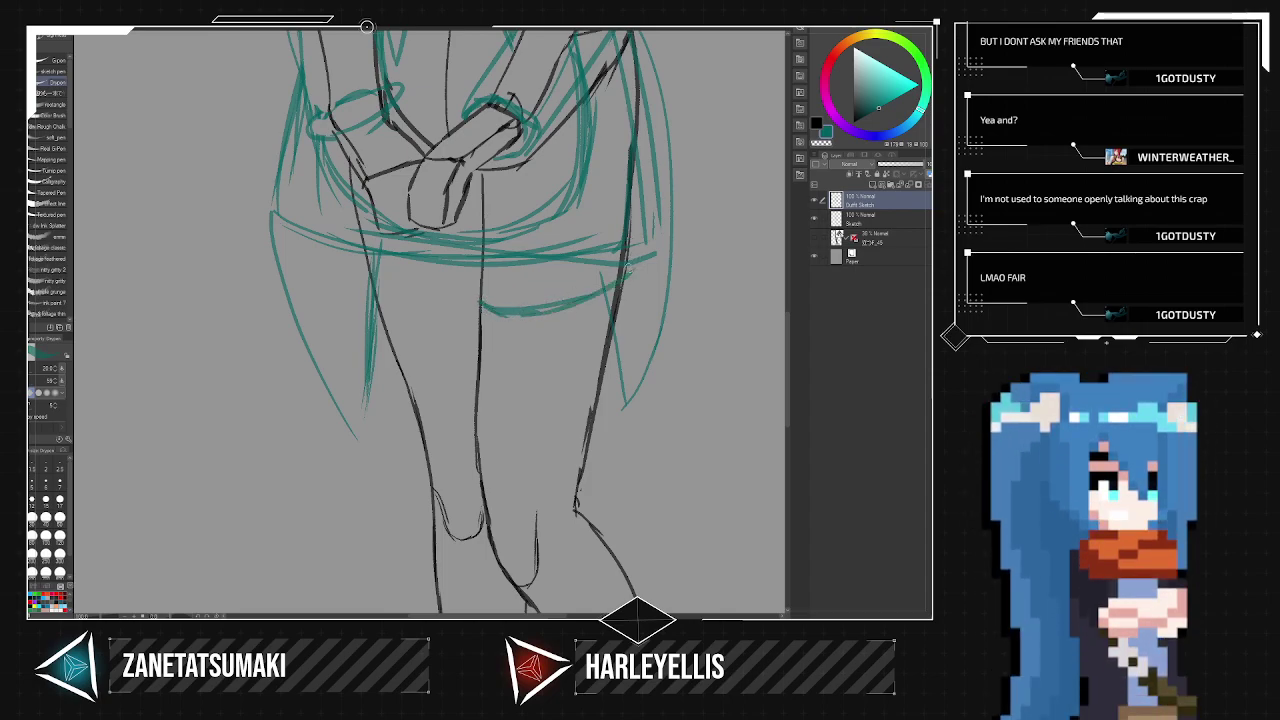
mouse_move(388, 311)
left_mouse_down()
mouse_move(468, 312)
mouse_move(488, 291)
mouse_move(370, 320)
left_mouse_up()
key("ctrl+z")
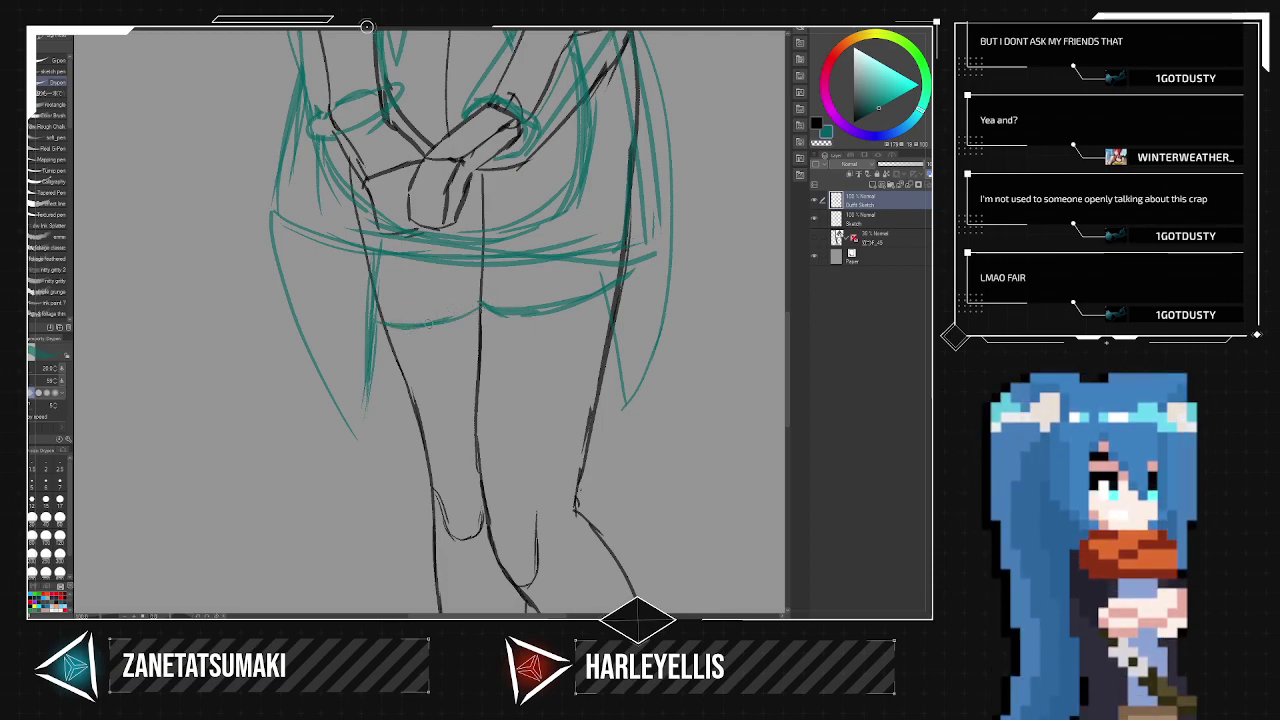
Erase the stocking line that overshoots the right-hand thigh and redraw the missing corner of the skirt hem.
key("e")
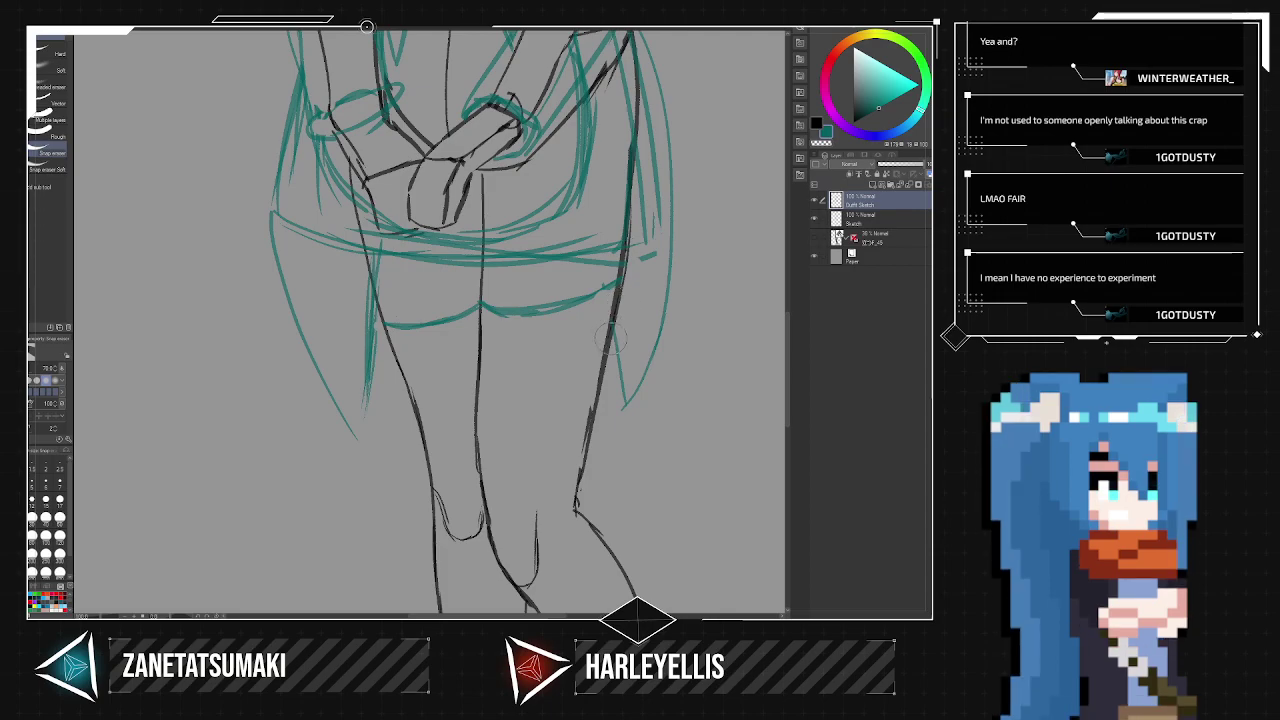
key("p")
mouse_move(638, 260)
left_mouse_down()
mouse_move(670, 222)
mouse_move(664, 243)
left_mouse_up()
scroll(641, 323, "down", 5)
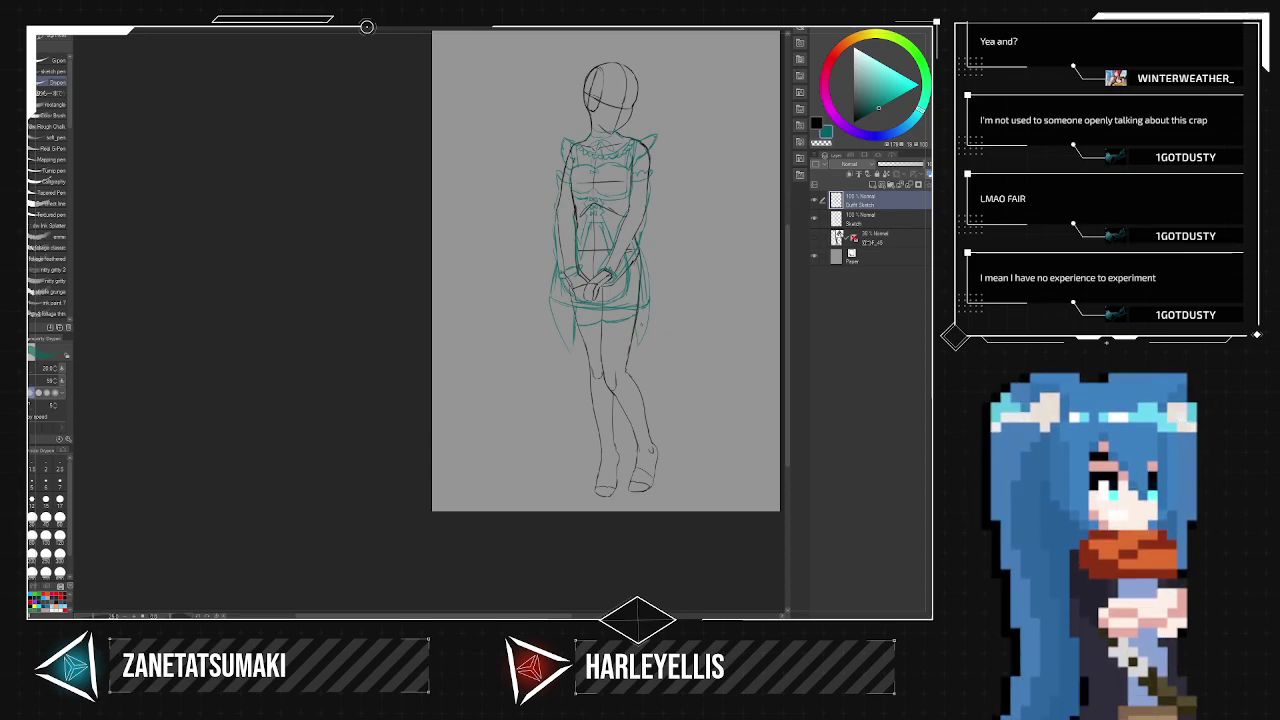
Draw a row of scalloped lace loops along the stocking top edges on both thighs.
scroll(641, 323, "up", 5)
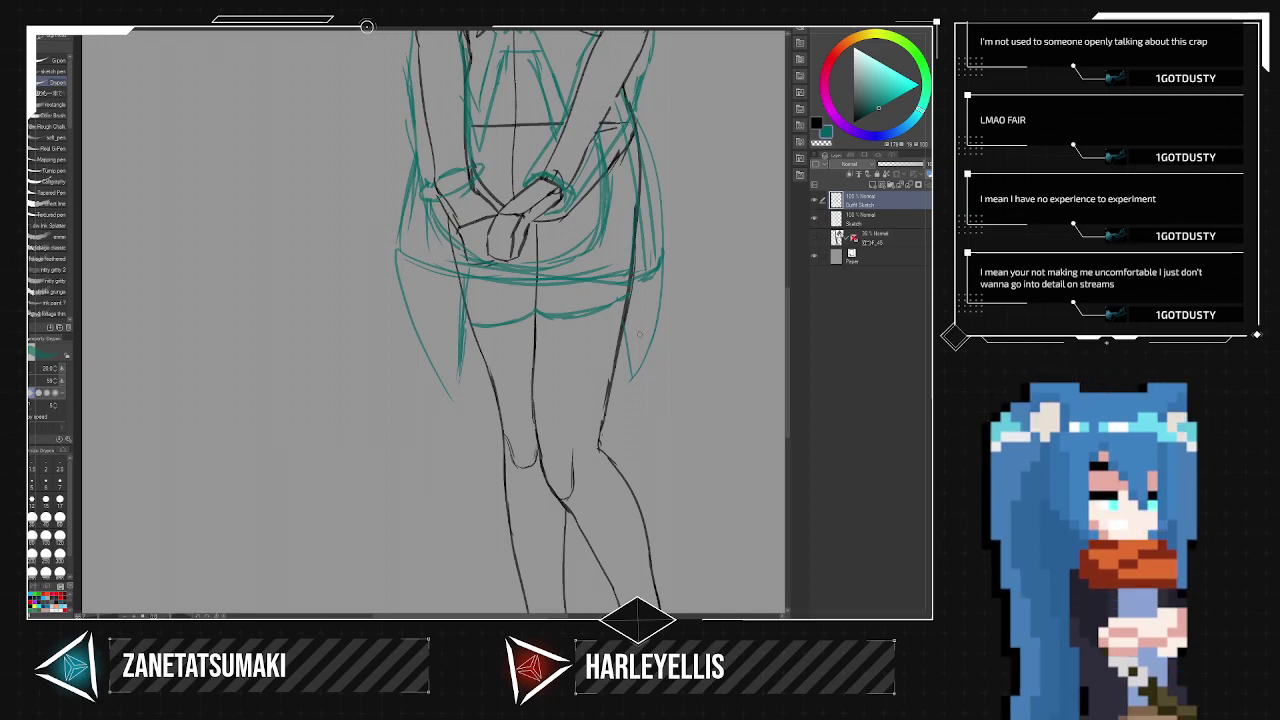
left_click_drag(658, 451, 595, 301)
left_click_drag(621, 434, 595, 388)
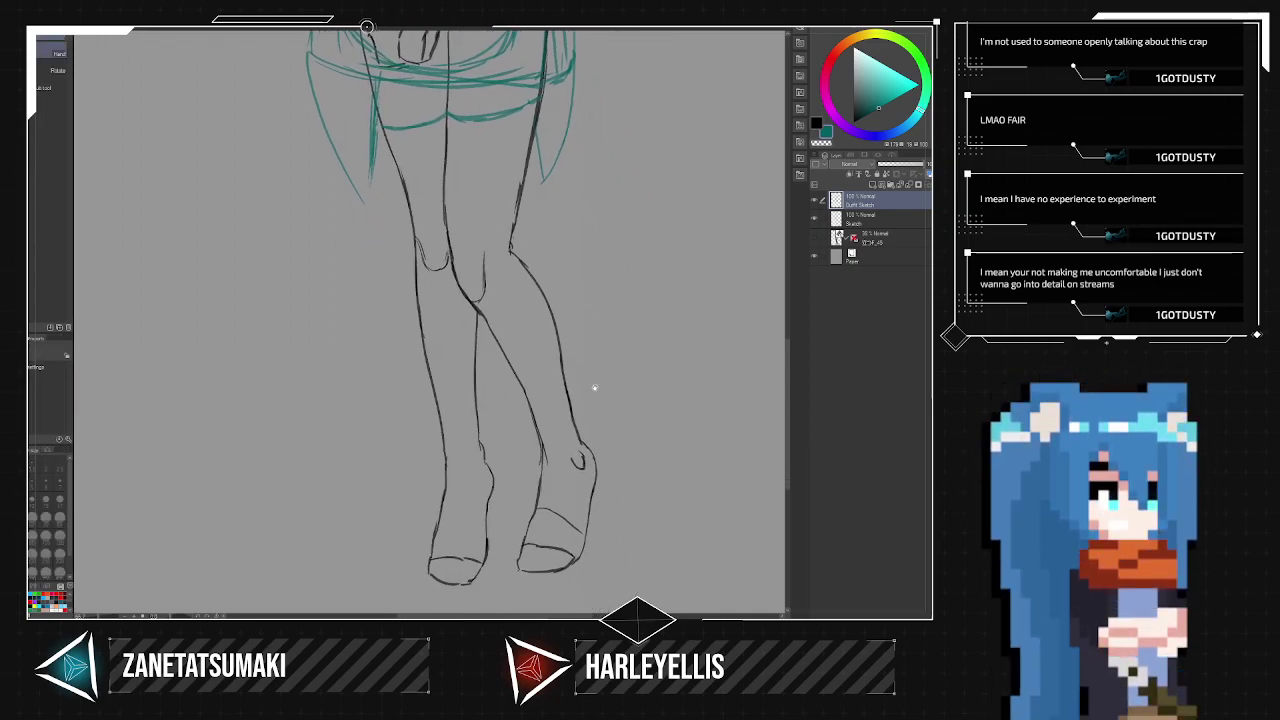
scroll(594, 387, "up", 2)
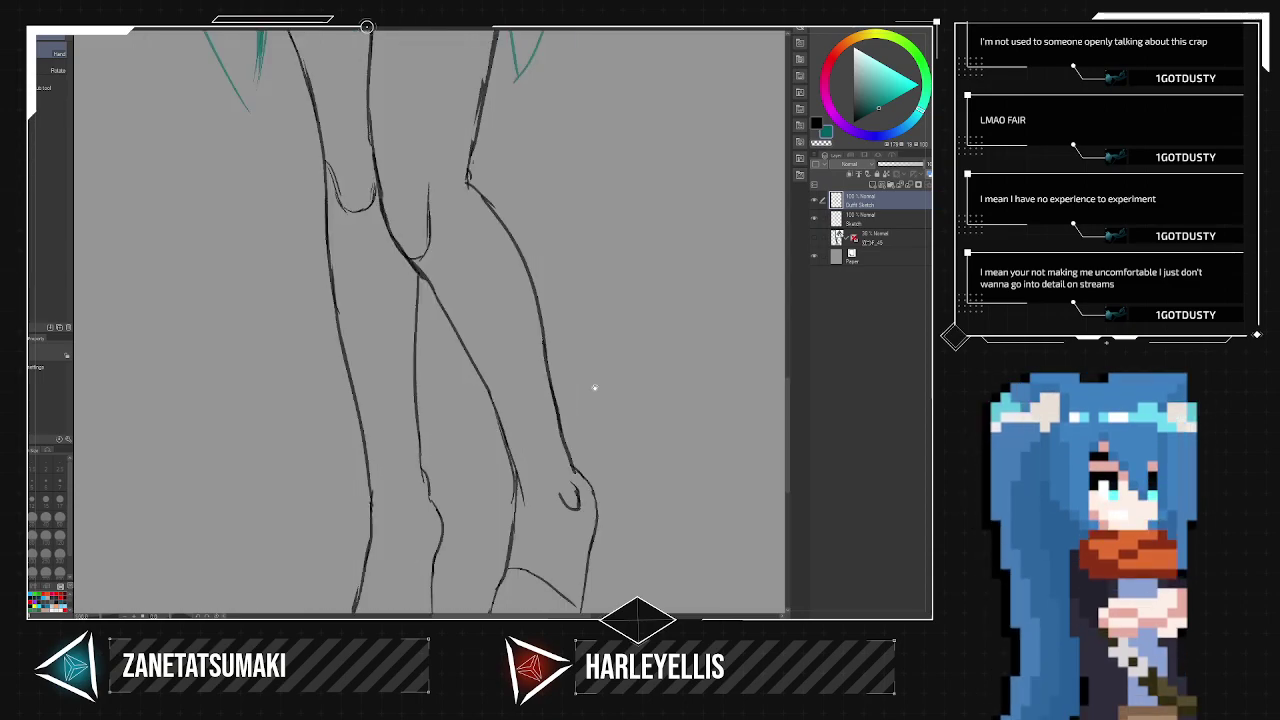
scroll(594, 387, "up", 1)
scroll(527, 344, "up", 2)
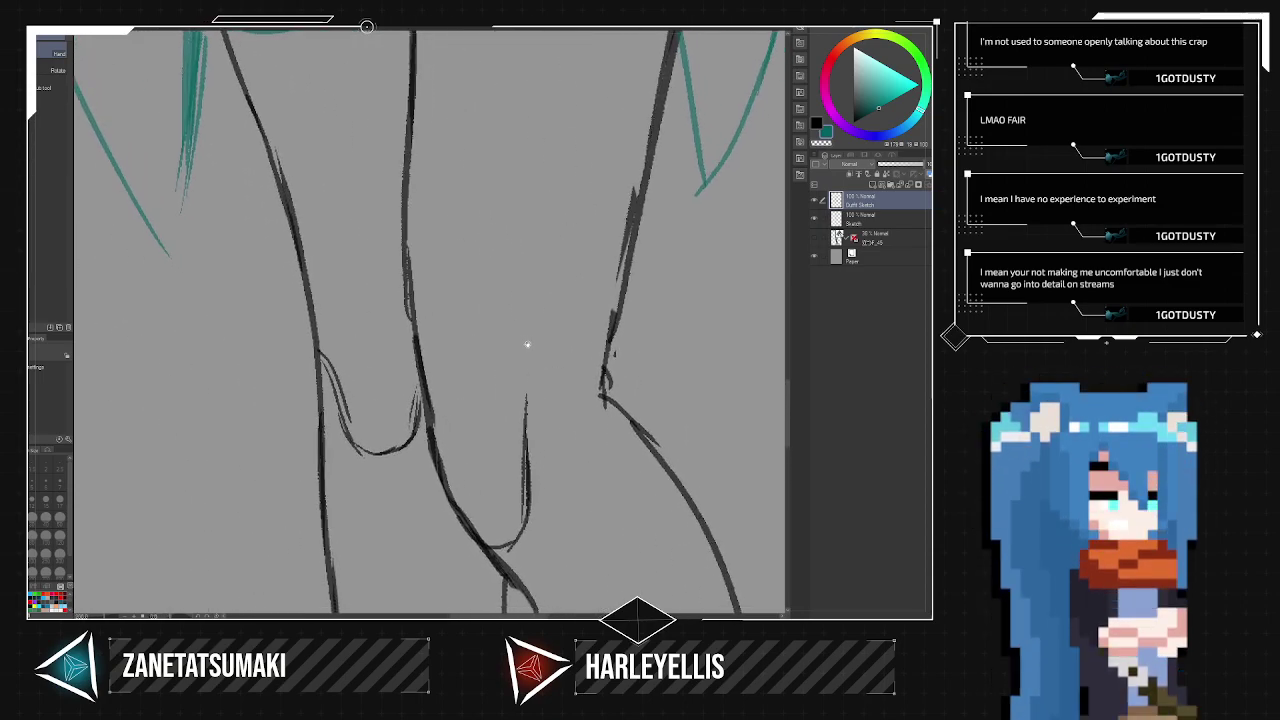
left_click_drag(400, 176, 500, 430)
mouse_move(319, 279)
left_mouse_down()
mouse_move(329, 245)
mouse_move(341, 270)
mouse_move(355, 239)
mouse_move(377, 281)
left_mouse_up()
mouse_move(305, 250)
left_mouse_down()
mouse_move(363, 285)
mouse_move(403, 233)
mouse_move(420, 256)
mouse_move(441, 230)
mouse_move(449, 260)
mouse_move(735, 205)
left_mouse_up()
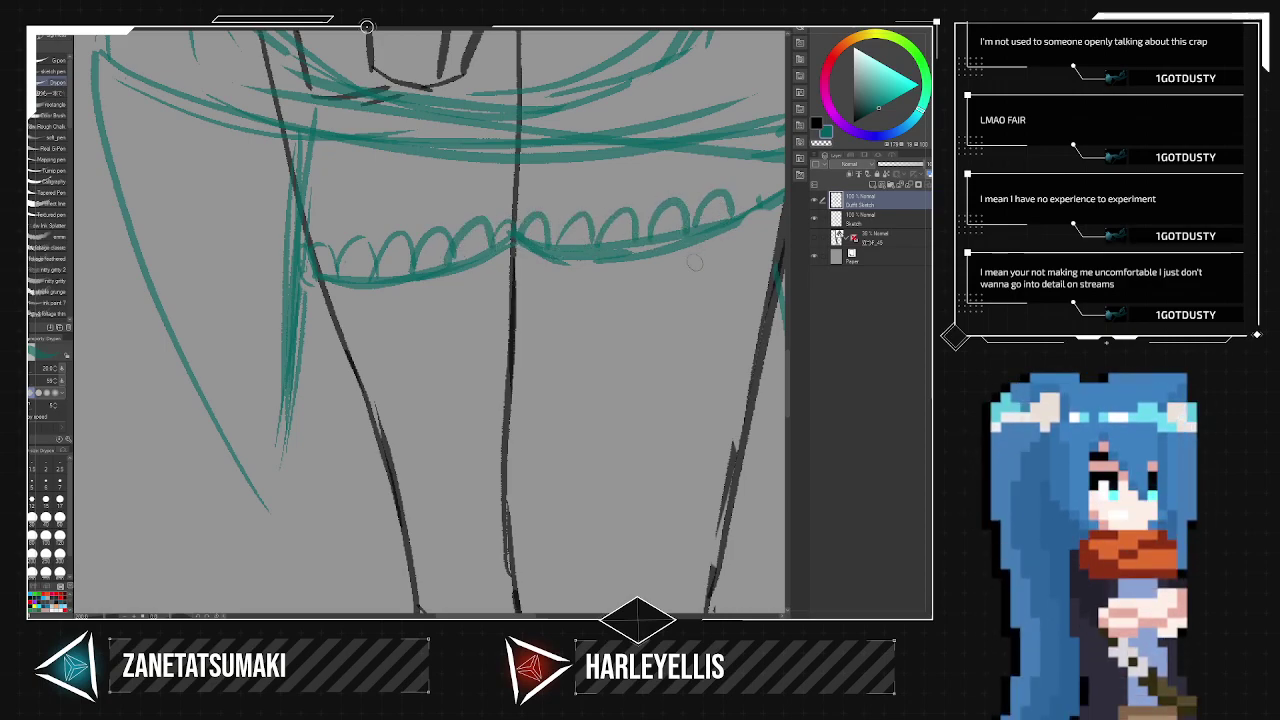
left_click_drag(694, 267, 577, 330)
left_click_drag(606, 277, 702, 232)
Sketch a wide bow beneath the lace on the right-hand thigh.
mouse_move(486, 356)
left_mouse_down()
mouse_move(438, 339)
mouse_move(437, 388)
mouse_move(509, 345)
left_mouse_up()
mouse_move(523, 343)
left_mouse_down()
mouse_move(542, 381)
mouse_move(498, 362)
mouse_move(521, 336)
mouse_move(530, 353)
left_mouse_up()
left_click_drag(474, 391, 549, 346)
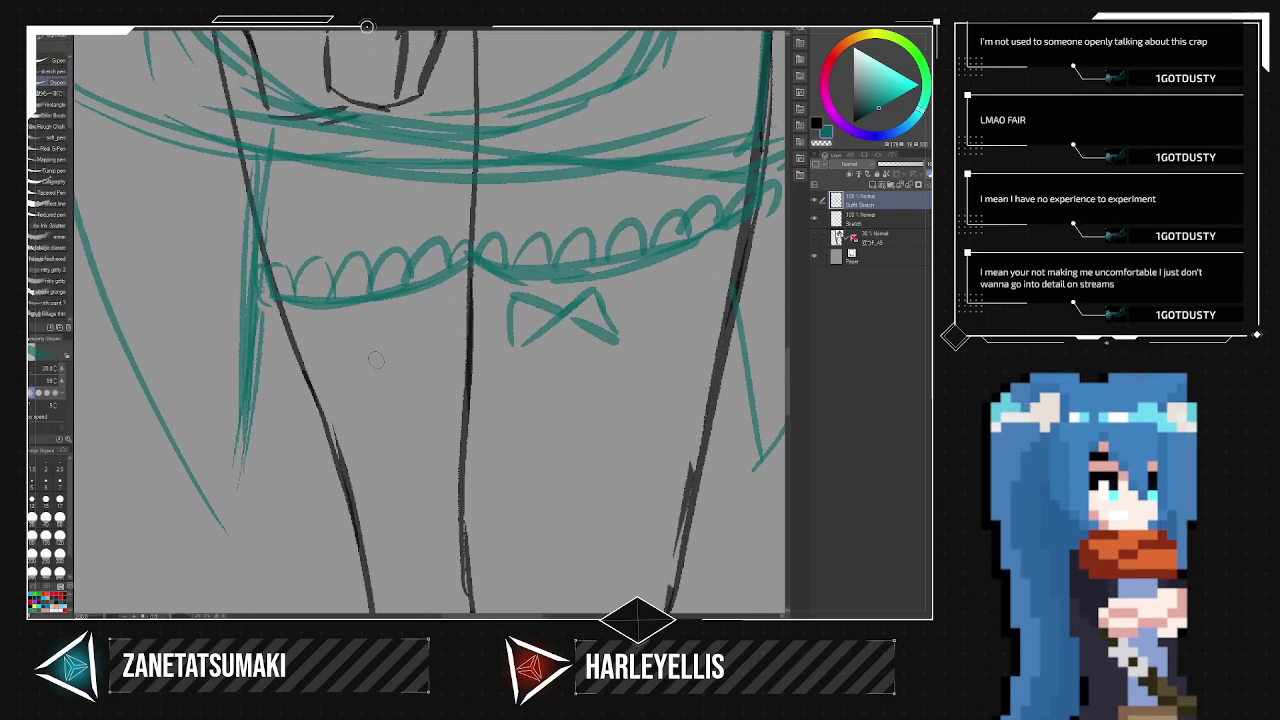
left_click(591, 393, "alt")
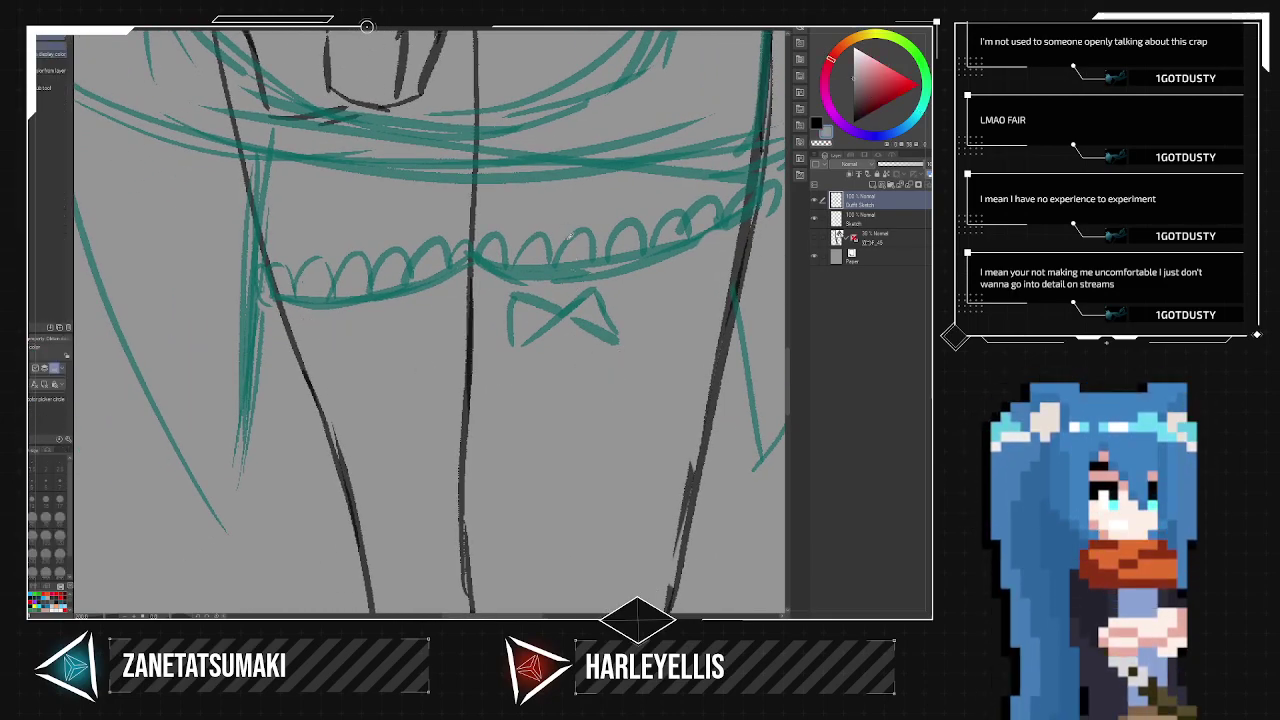
left_click(854, 123)
left_click(684, 240, "alt")
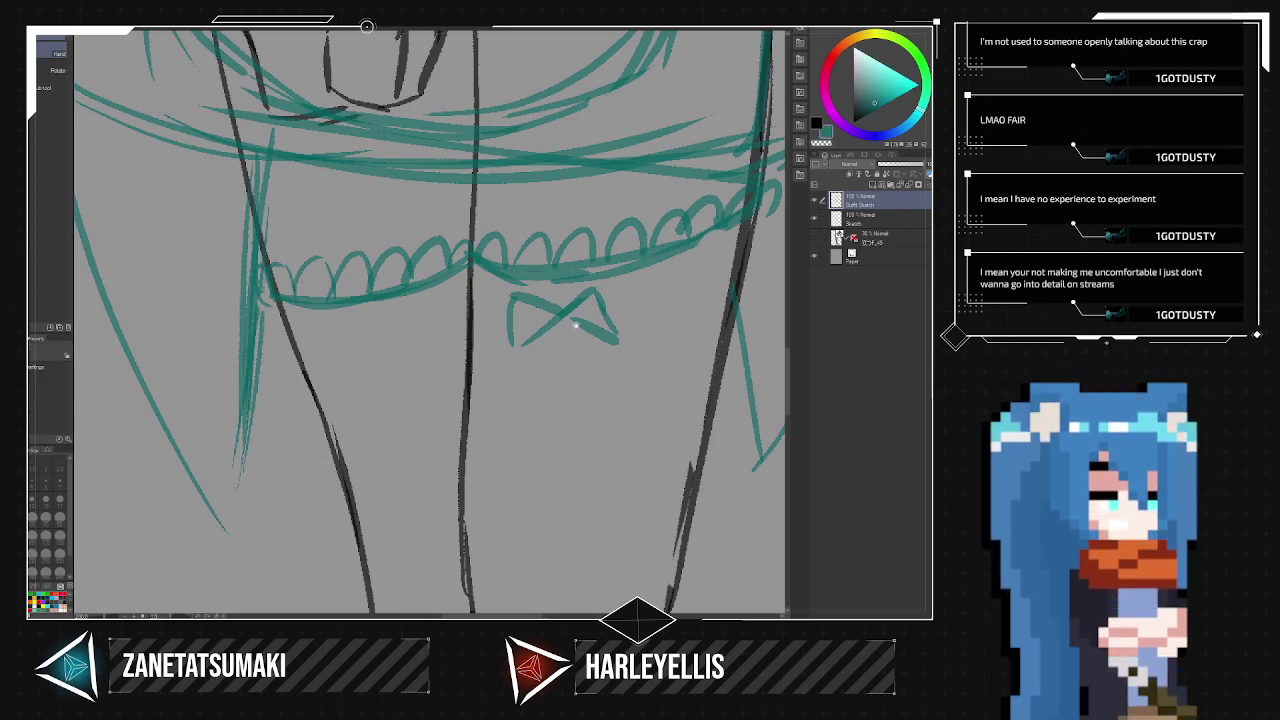
Erase the wide bow beneath the lace on the right-hand thigh.
left_click_drag(613, 333, 594, 206)
scroll(614, 268, "down", 2)
scroll(613, 293, "up", 2)
scroll(612, 294, "down", 1)
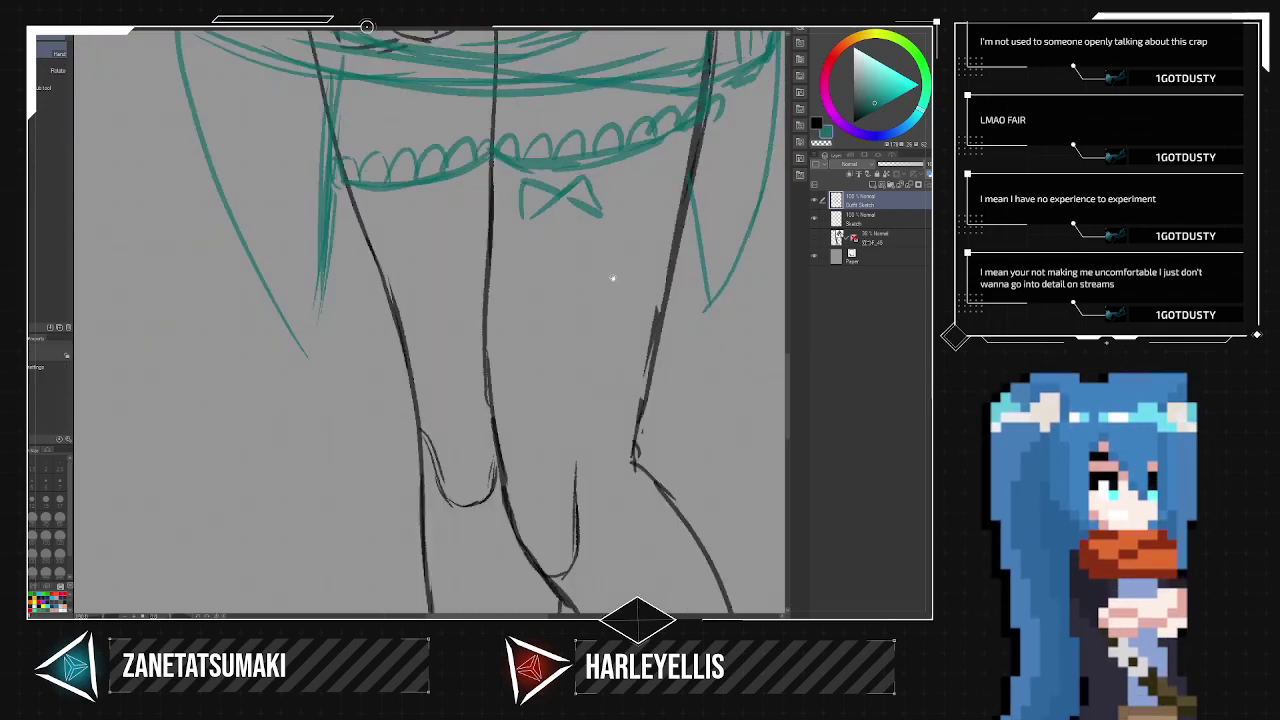
key("e")
mouse_move(547, 211)
left_mouse_down()
mouse_move(534, 194)
mouse_move(595, 191)
mouse_move(602, 205)
left_mouse_up()
Sketch a small bow on each stocking beneath the lace, undoing and redrawing the one on the left-hand thigh.
key("p")
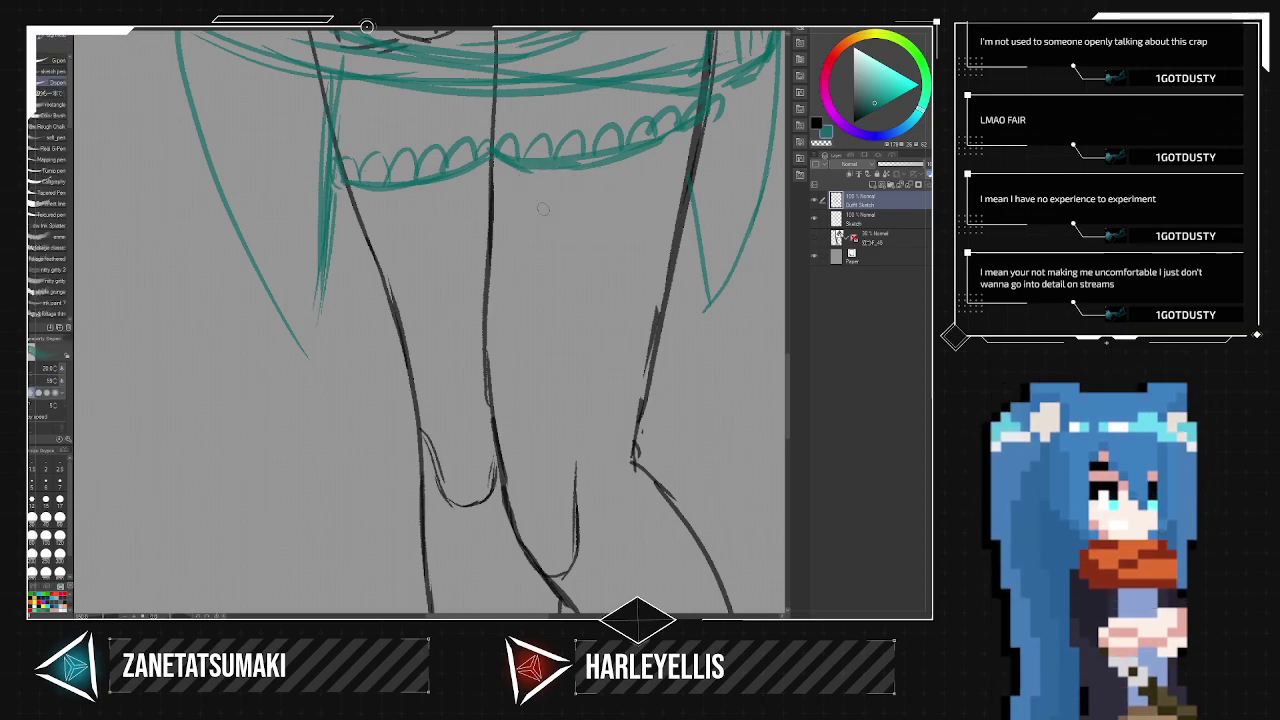
mouse_move(498, 188)
left_mouse_down()
mouse_move(525, 216)
mouse_move(538, 188)
mouse_move(542, 243)
mouse_move(501, 224)
left_mouse_up()
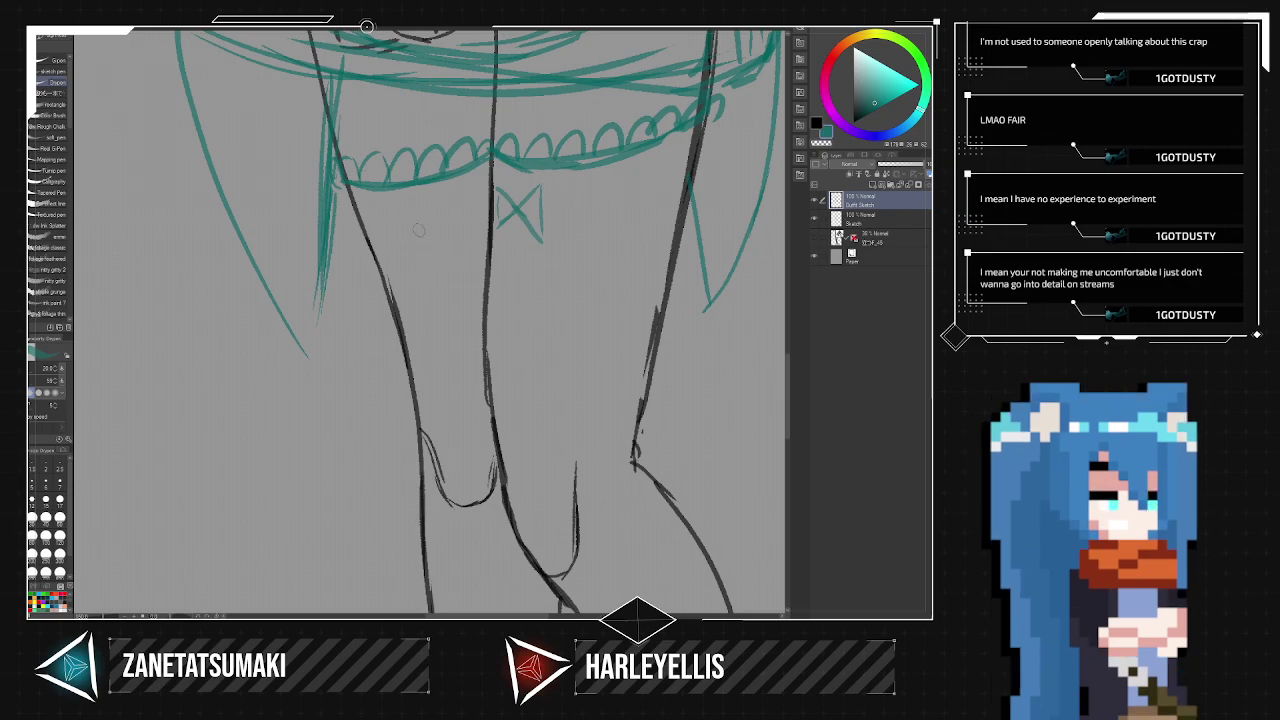
mouse_move(401, 209)
left_mouse_down()
mouse_move(463, 231)
mouse_move(463, 191)
mouse_move(472, 227)
left_mouse_up()
key("ctrl+z")
key("ctrl+z")
mouse_move(383, 205)
left_mouse_down()
mouse_move(467, 221)
mouse_move(462, 230)
mouse_move(454, 204)
mouse_move(425, 213)
left_mouse_up()
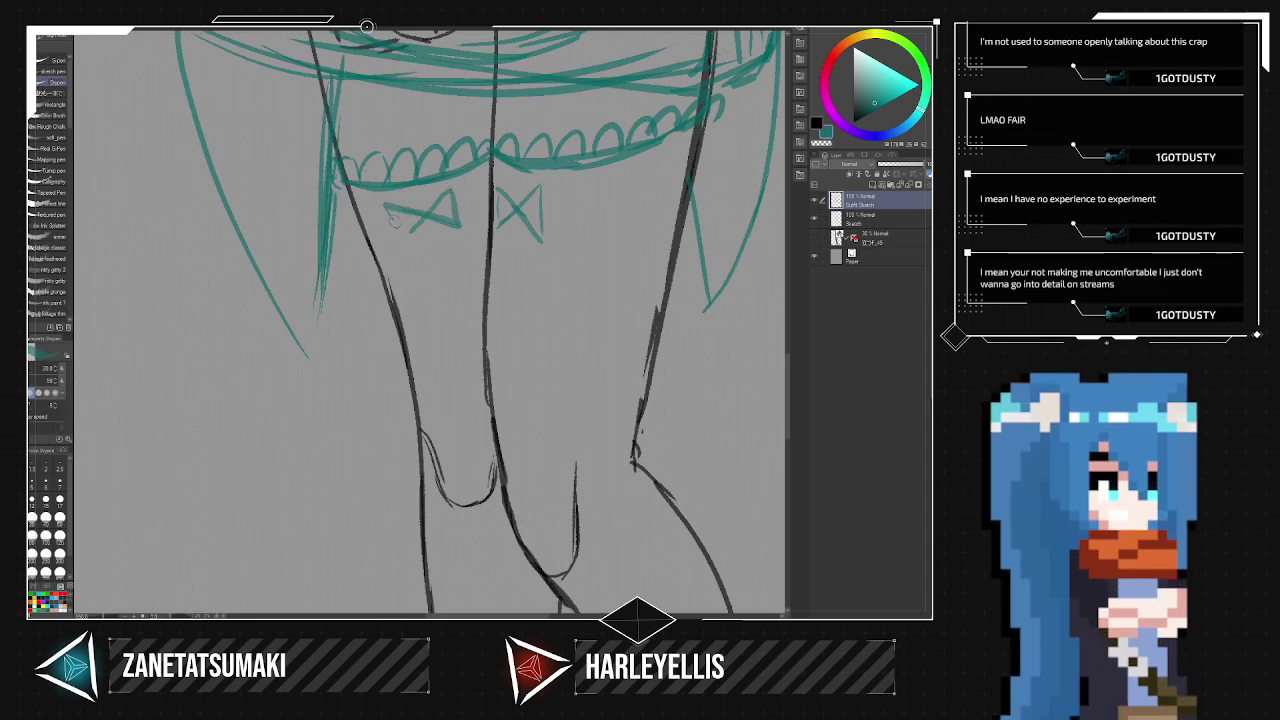
Sketch a long stocking line down the front of the right-hand leg from its bow past the knee to the ankle.
scroll(426, 213, "down", 5)
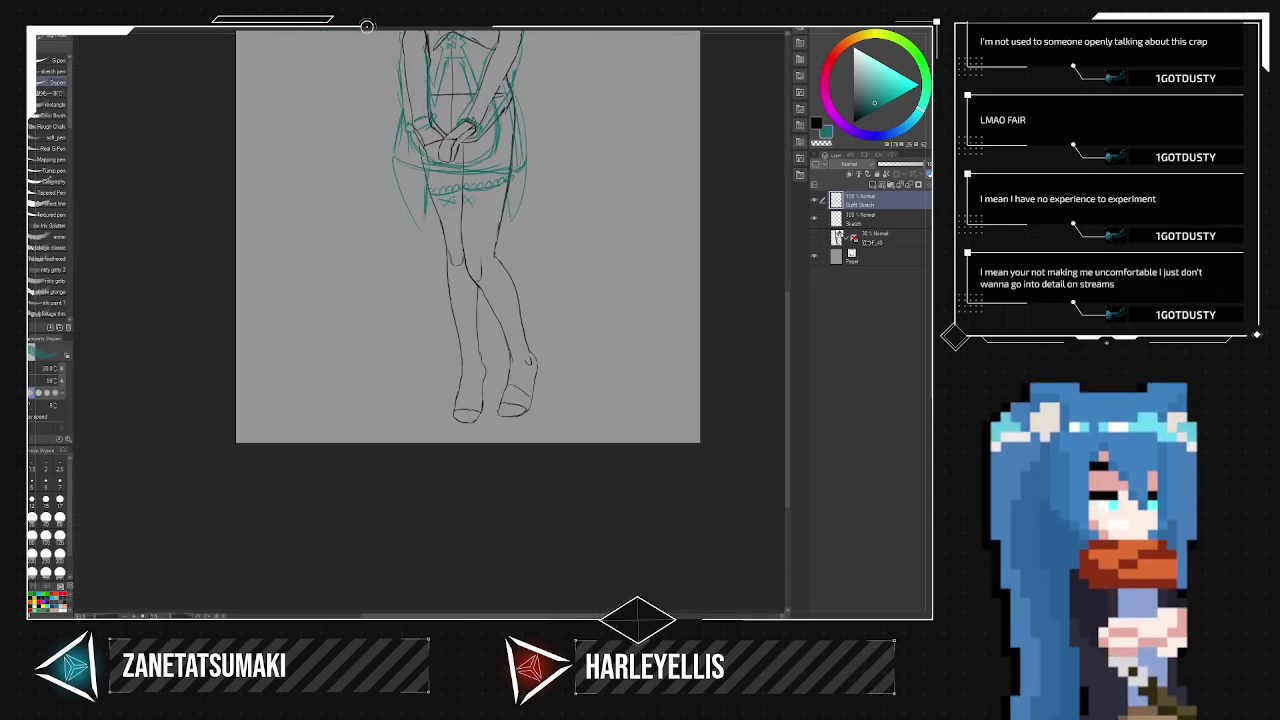
left_click_drag(592, 245, 586, 389)
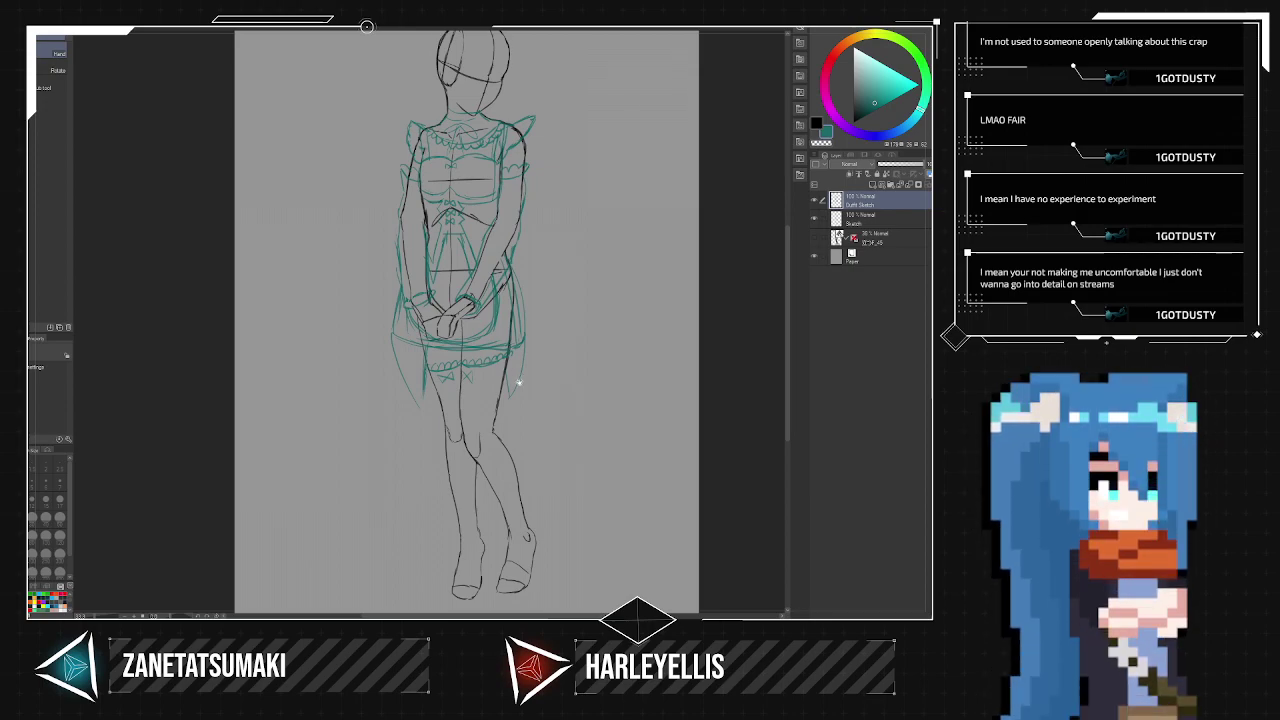
left_click_drag(519, 381, 560, 234)
scroll(551, 286, "up", 2)
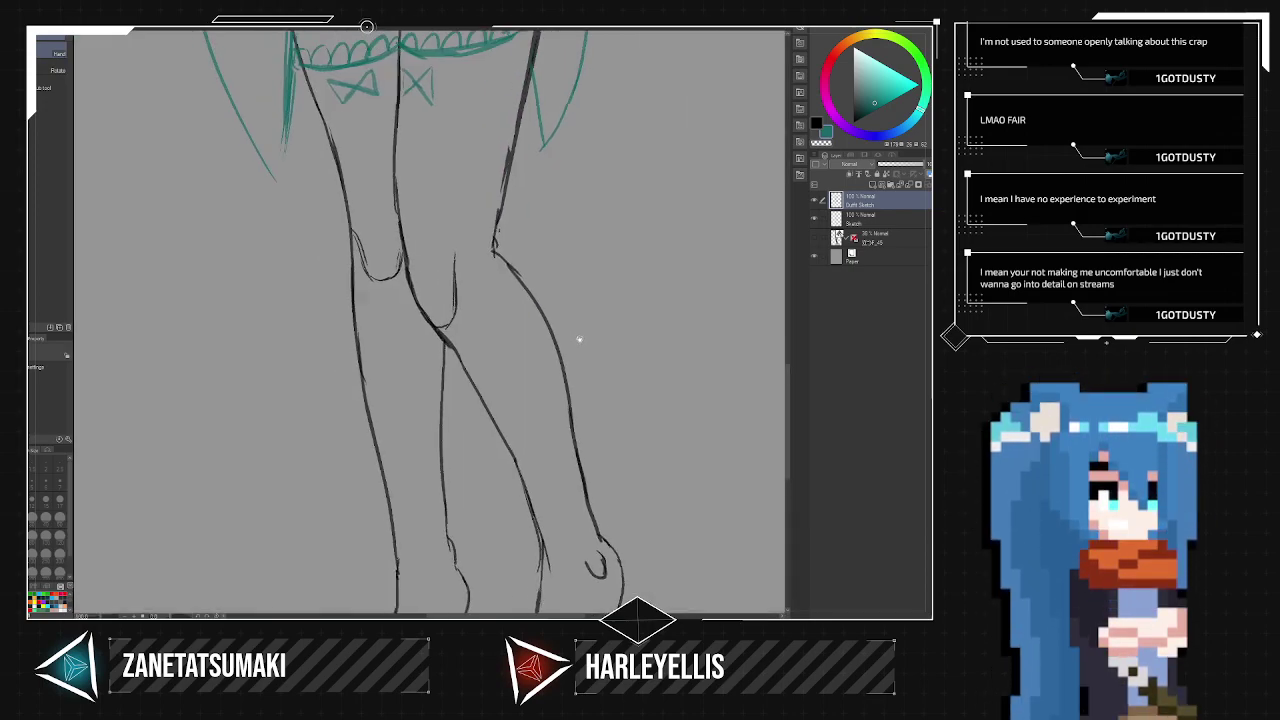
left_click_drag(578, 338, 584, 370)
key("p")
left_click_drag(560, 590, 478, 384)
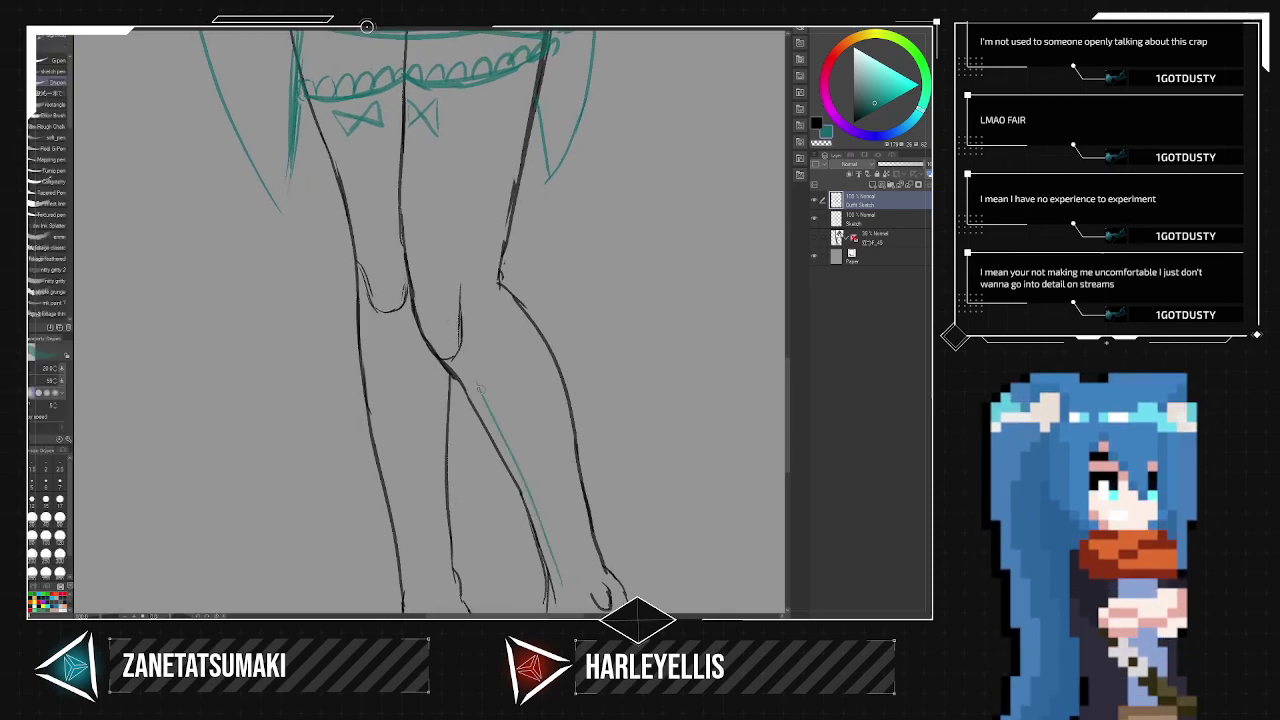
left_click_drag(423, 345, 419, 190)
scroll(422, 136, "up", 1)
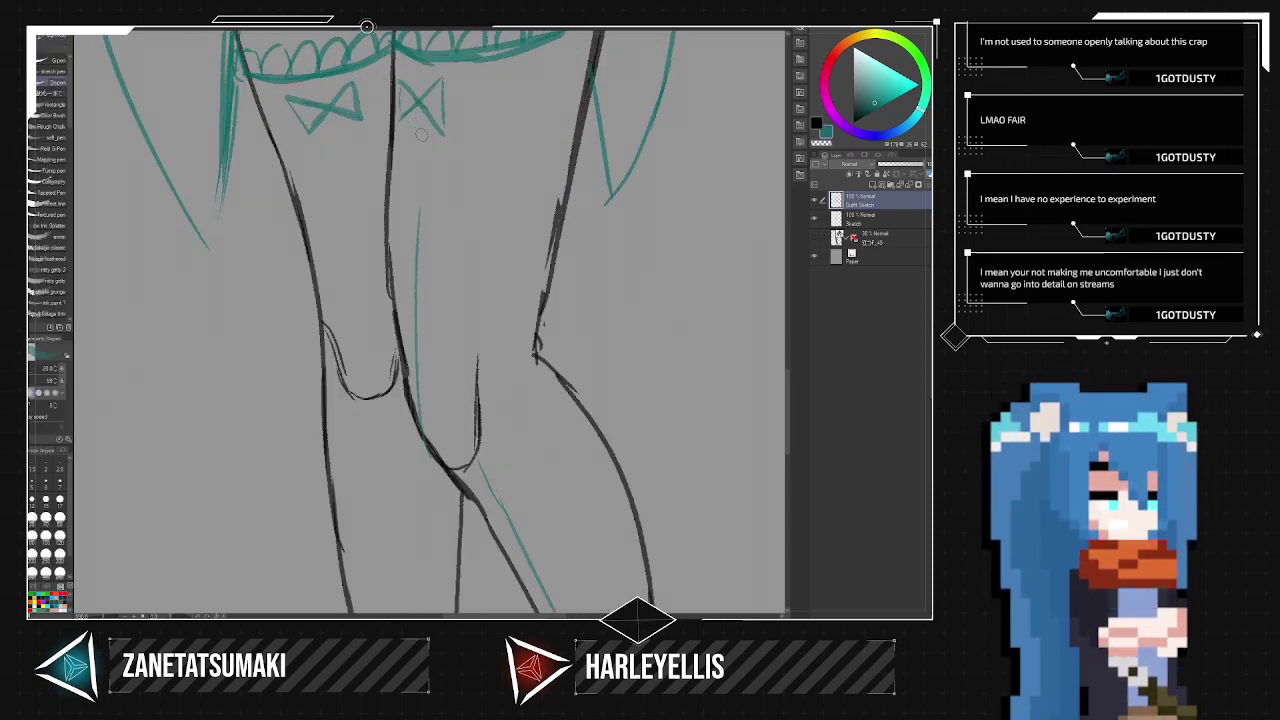
key("ctrl+z")
mouse_move(414, 104)
left_mouse_down()
mouse_move(411, 318)
mouse_move(416, 153)
mouse_move(447, 470)
mouse_move(405, 171)
left_mouse_up()
key("ctrl+z")
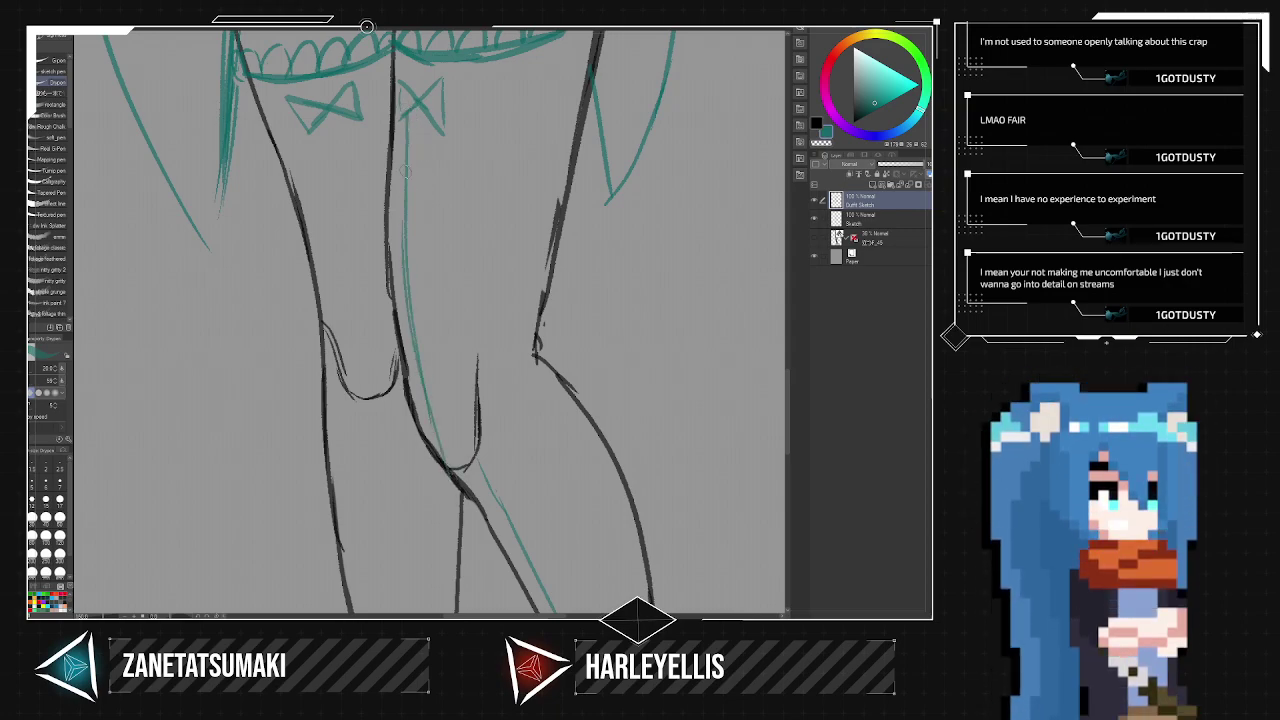
Add a second parallel line down the right-hand thigh and knee, and clean up the stray strokes where the legs cross.
left_click_drag(486, 483, 430, 292)
left_click_drag(443, 386, 420, 152)
left_click_drag(423, 106, 422, 292)
mouse_move(475, 518)
left_mouse_down()
mouse_move(436, 434)
mouse_move(462, 496)
left_mouse_up()
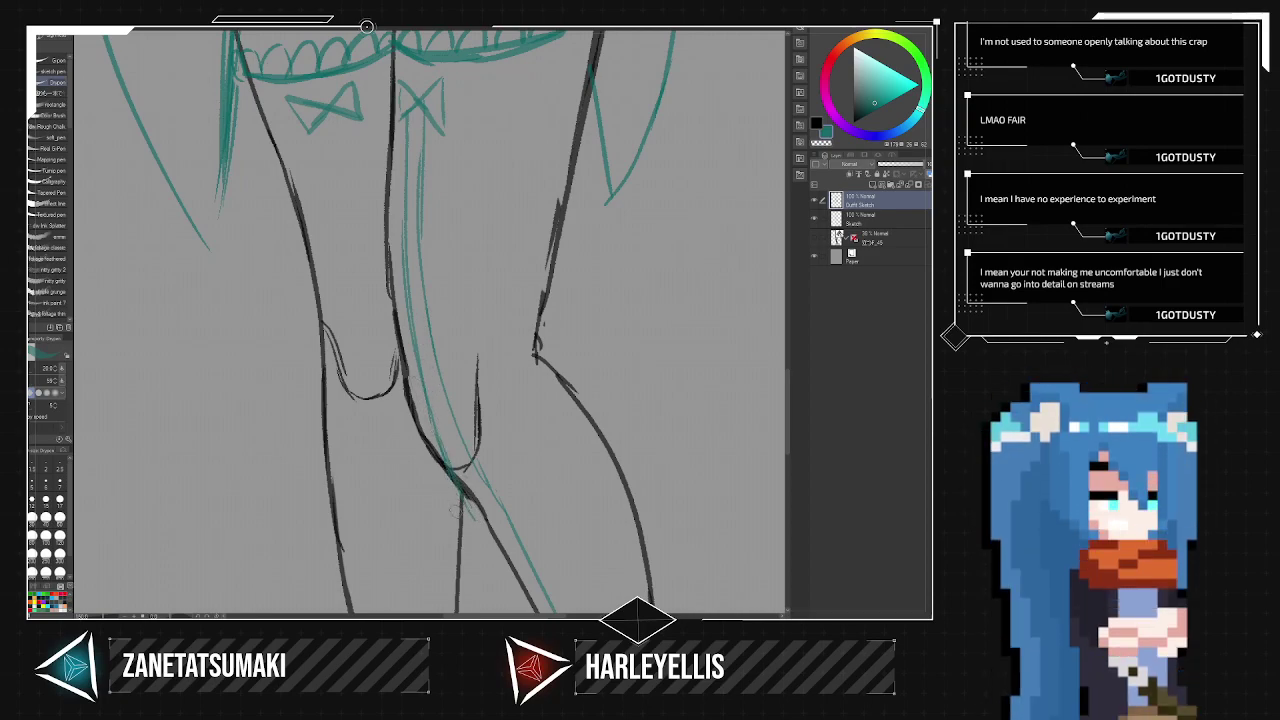
key("e")
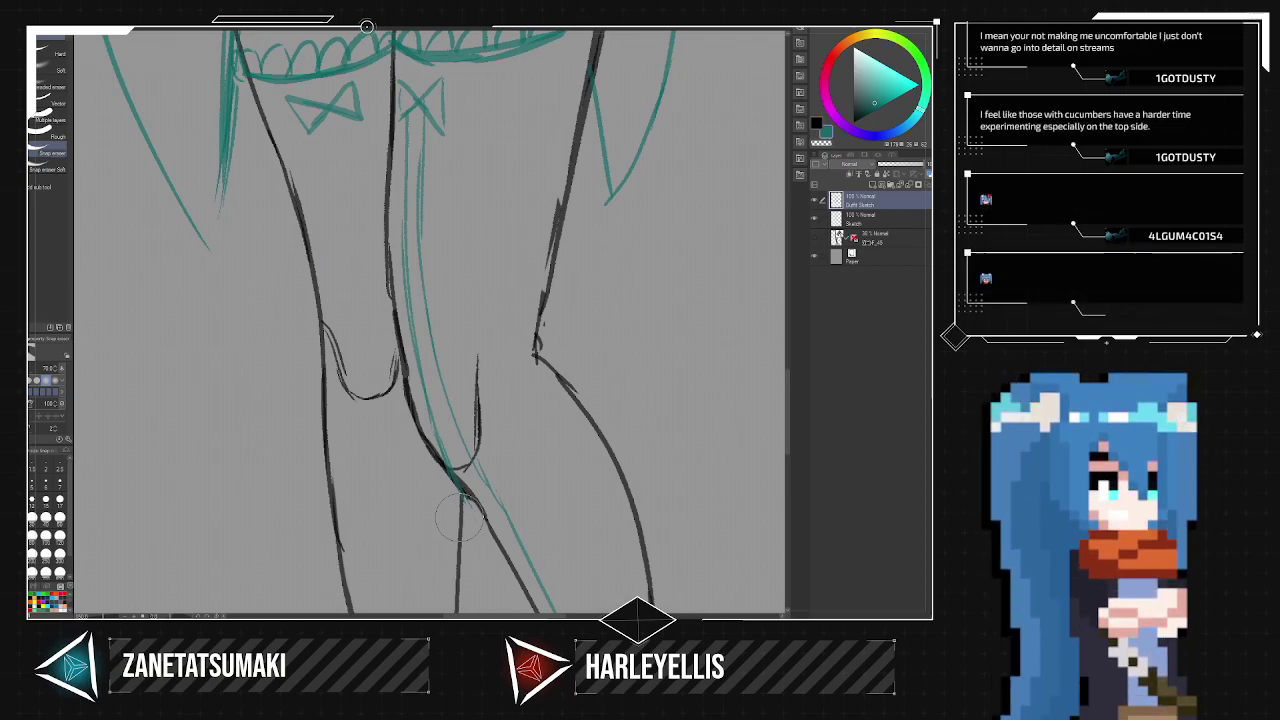
Sketch two parallel stocking lines down the left-hand leg from its bow, over the knee to the shin.
scroll(608, 267, "down", 6)
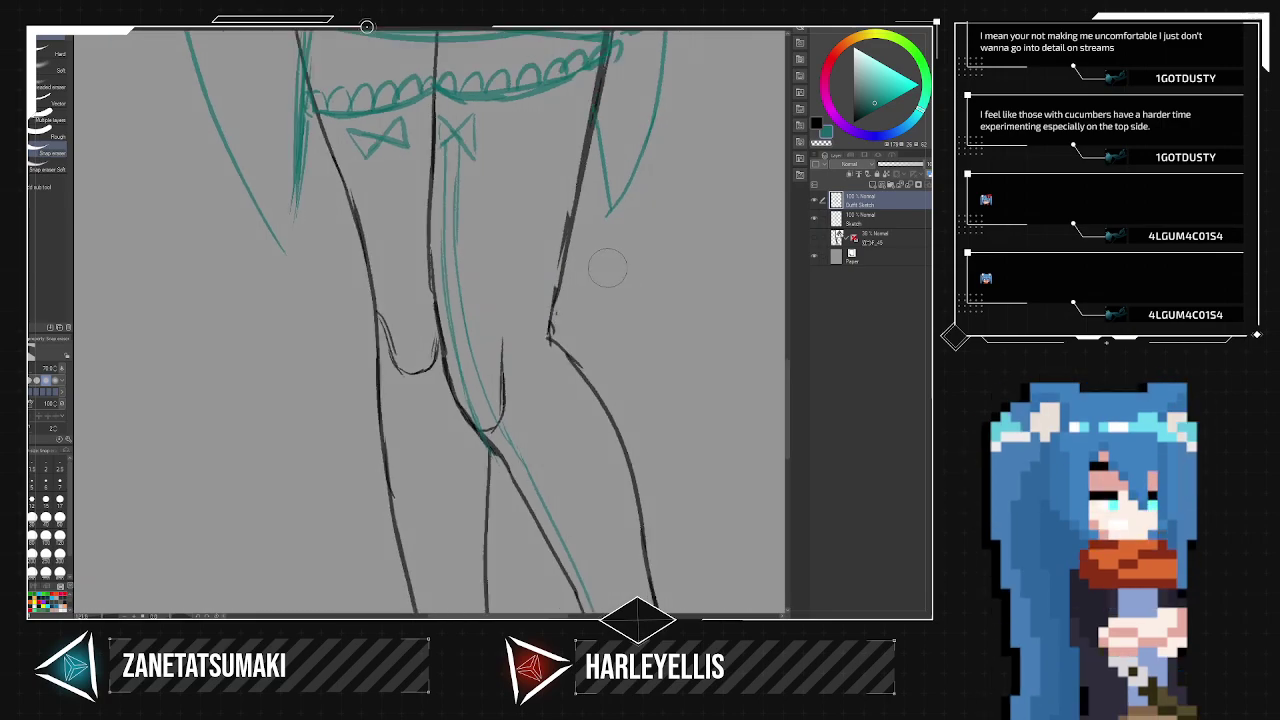
key("space")
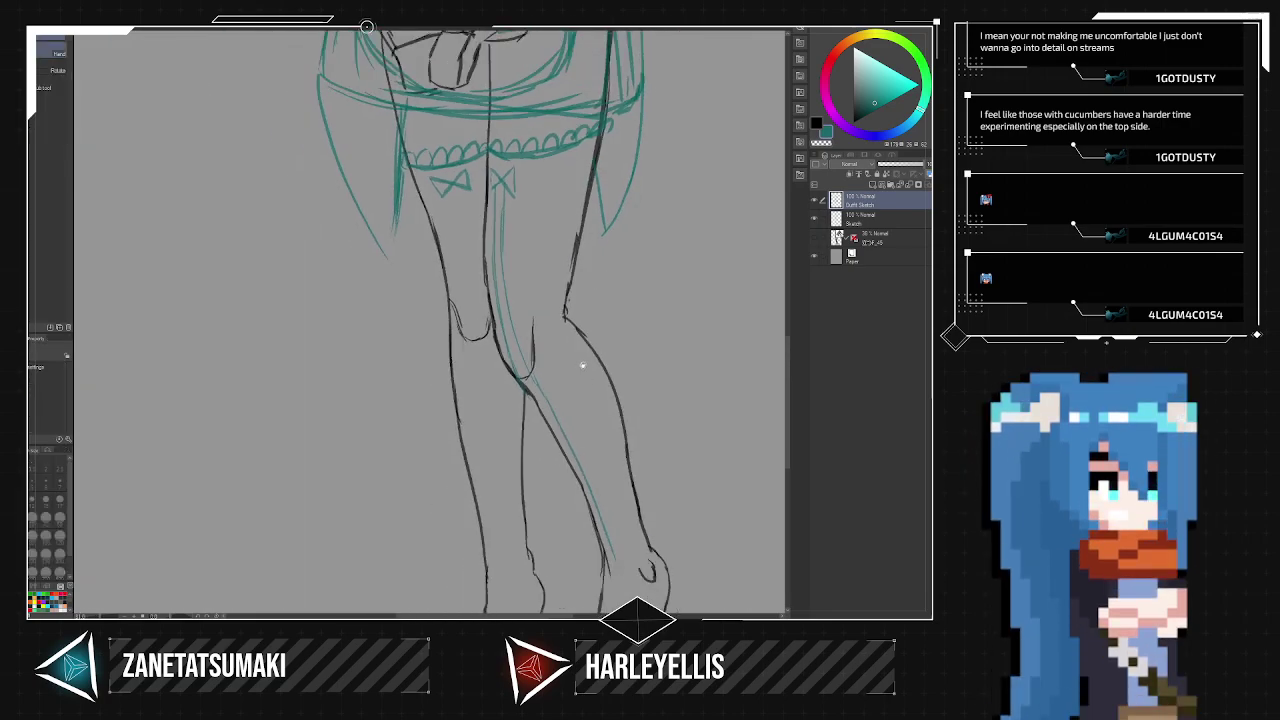
left_click_drag(585, 371, 590, 270)
mouse_move(575, 338)
left_mouse_down()
mouse_move(586, 278)
mouse_move(597, 377)
mouse_move(534, 389)
left_mouse_up()
left_click_drag(490, 560, 446, 236)
left_click_drag(437, 162, 453, 254)
left_click_drag(458, 166, 512, 598)
left_click_drag(486, 390, 486, 406)
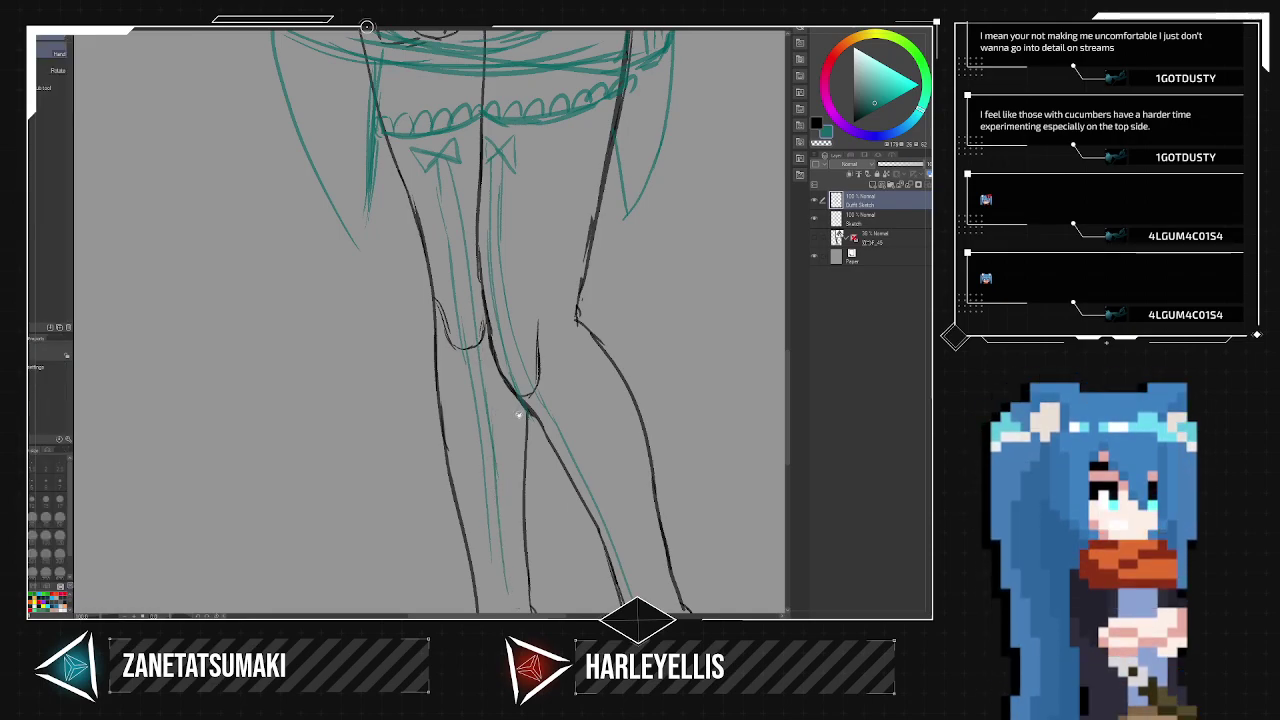
Extend the two parallel lines of the left-hand leg down through the ankle to the toes.
scroll(472, 460, "down", 5)
left_click_drag(484, 398, 463, 564)
left_click_drag(486, 446, 489, 290)
left_click_drag(492, 440, 478, 563)
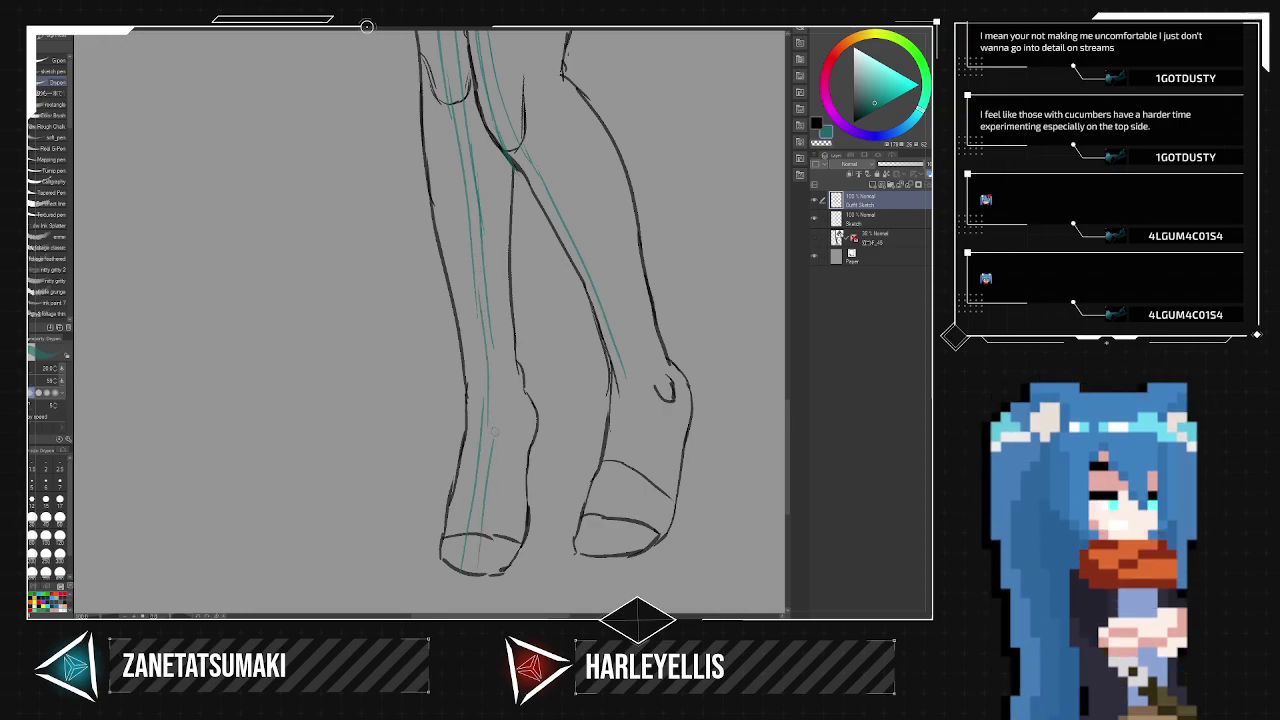
left_click_drag(497, 391, 491, 434)
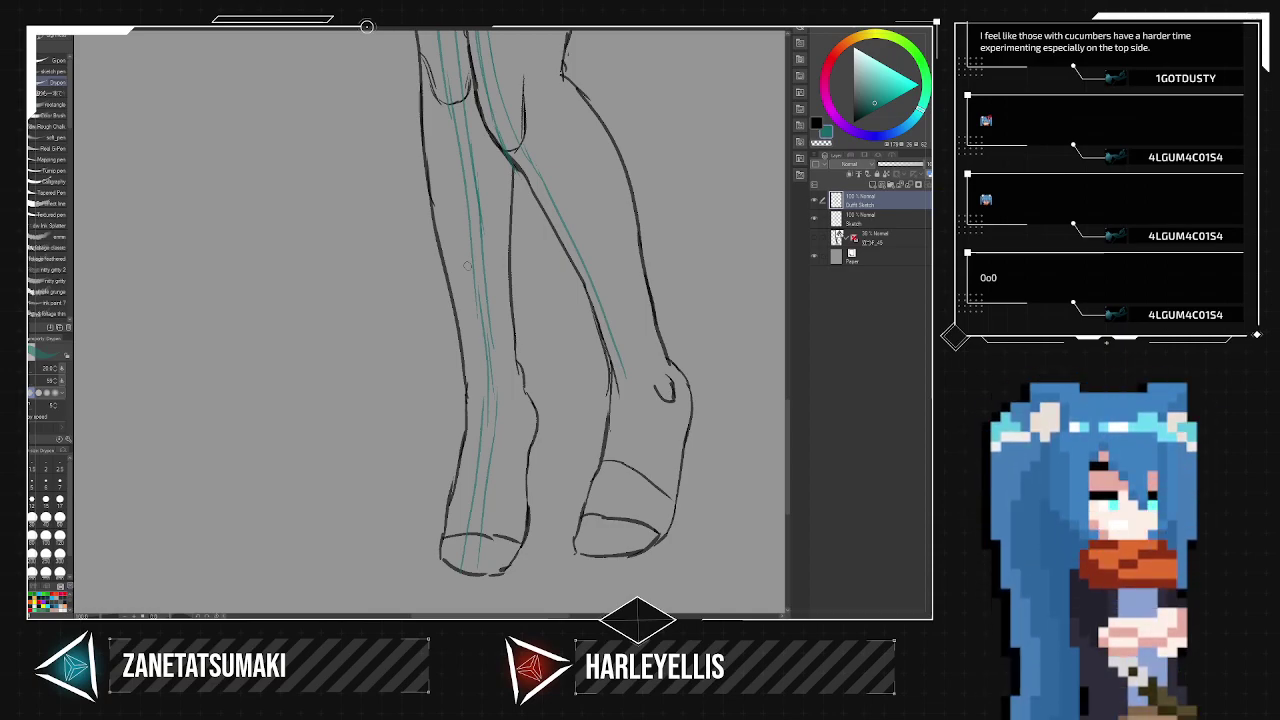
Flip the canvas view horizontally and examine the whole figure and the stocking lines on the legs.
key("space")
left_click_drag(618, 272, 607, 509)
scroll(626, 506, "down", 2)
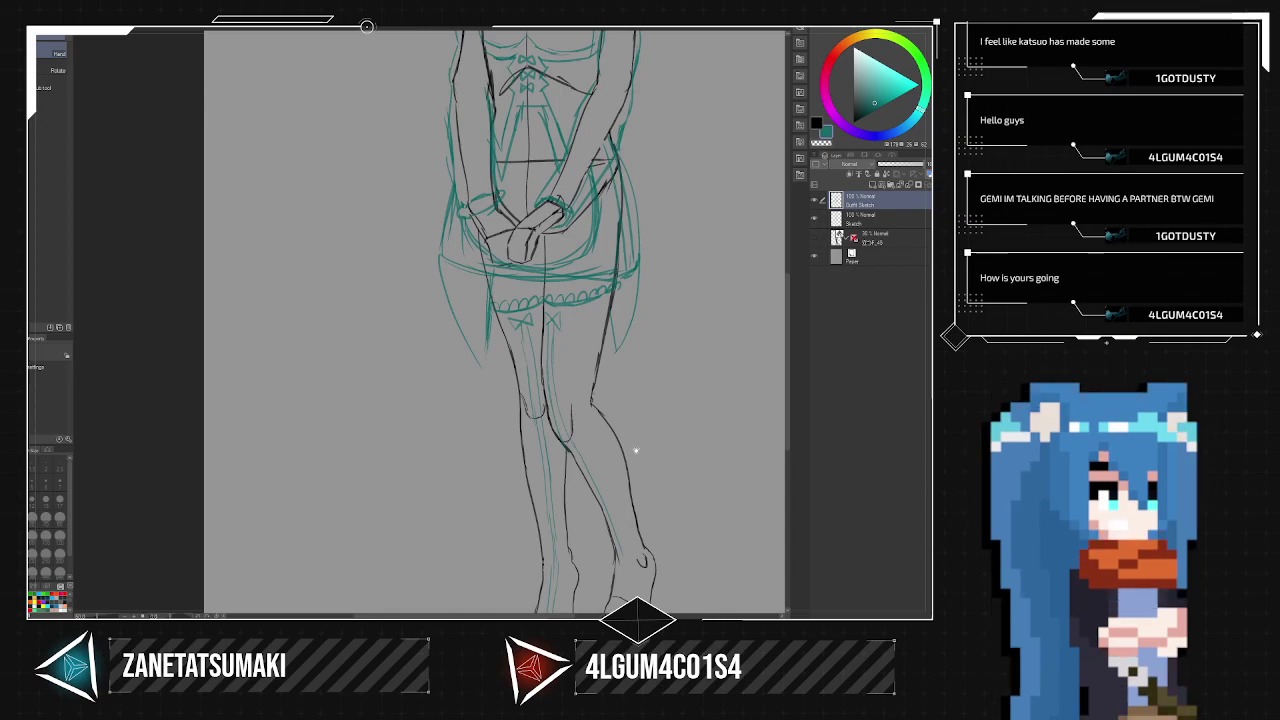
left_click_drag(646, 470, 617, 292)
scroll(618, 395, "down", 3)
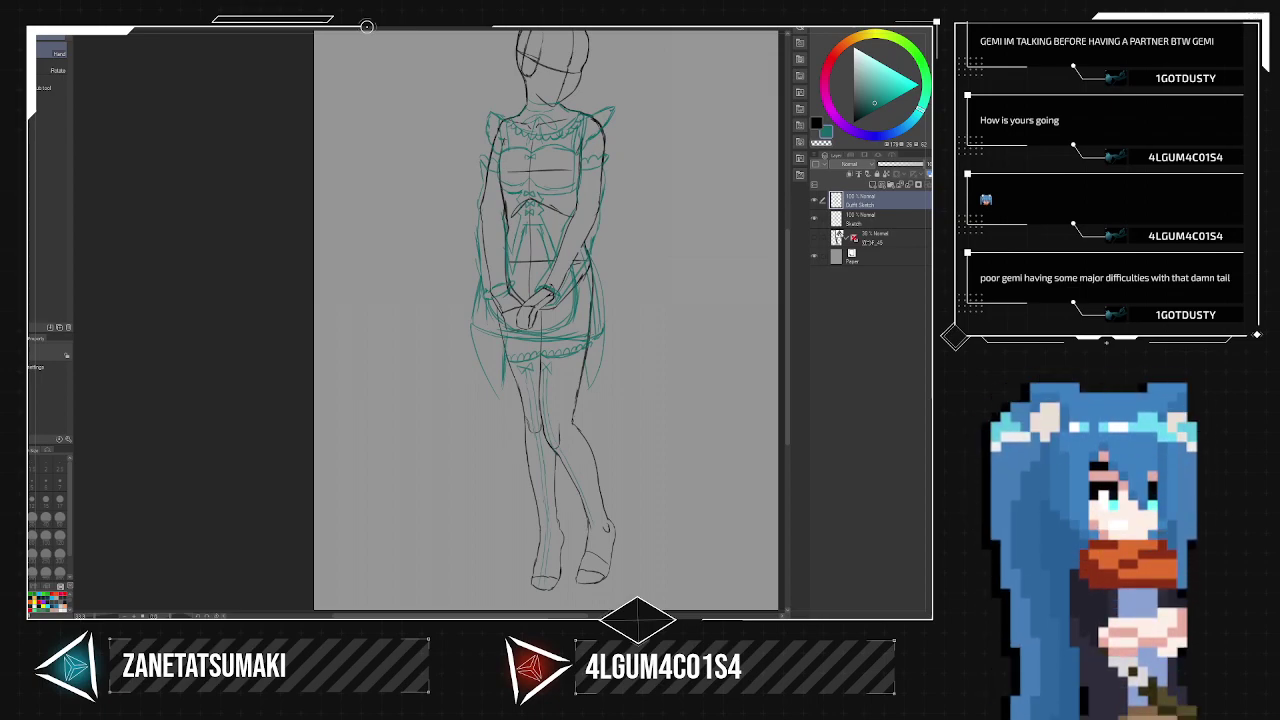
key("h")
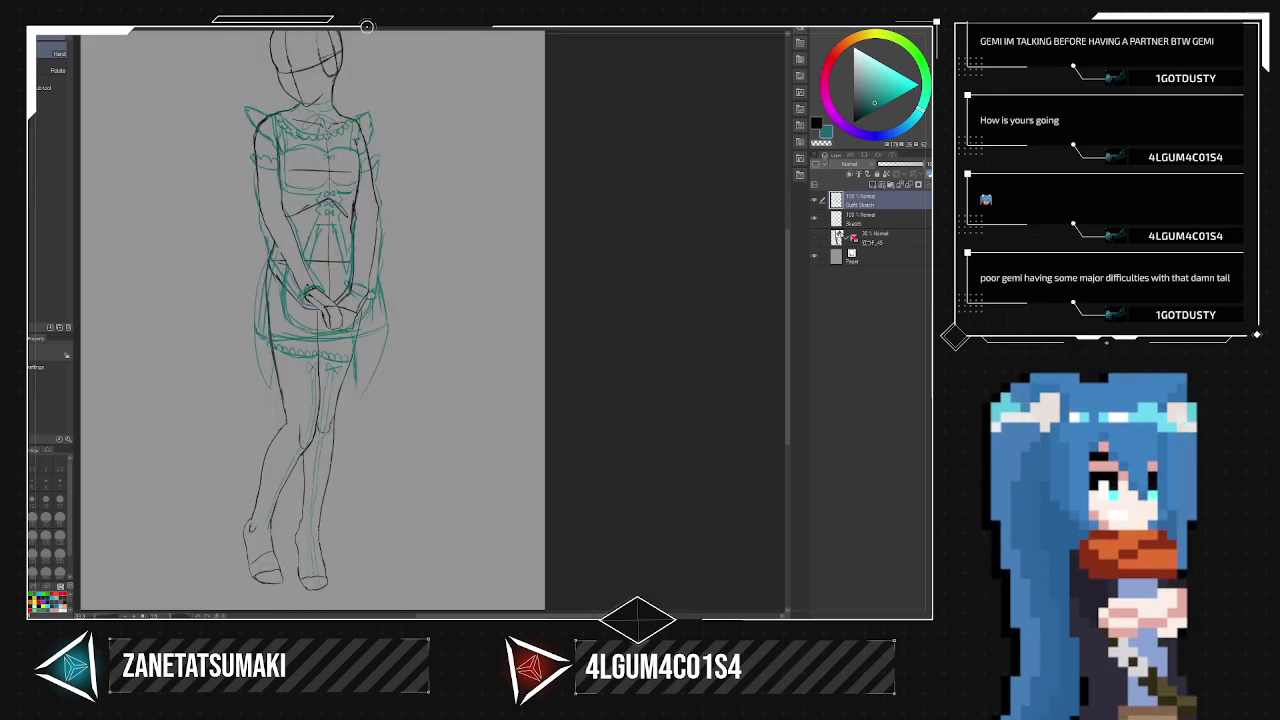
scroll(424, 359, "up", 3)
left_click_drag(405, 412, 669, 114)
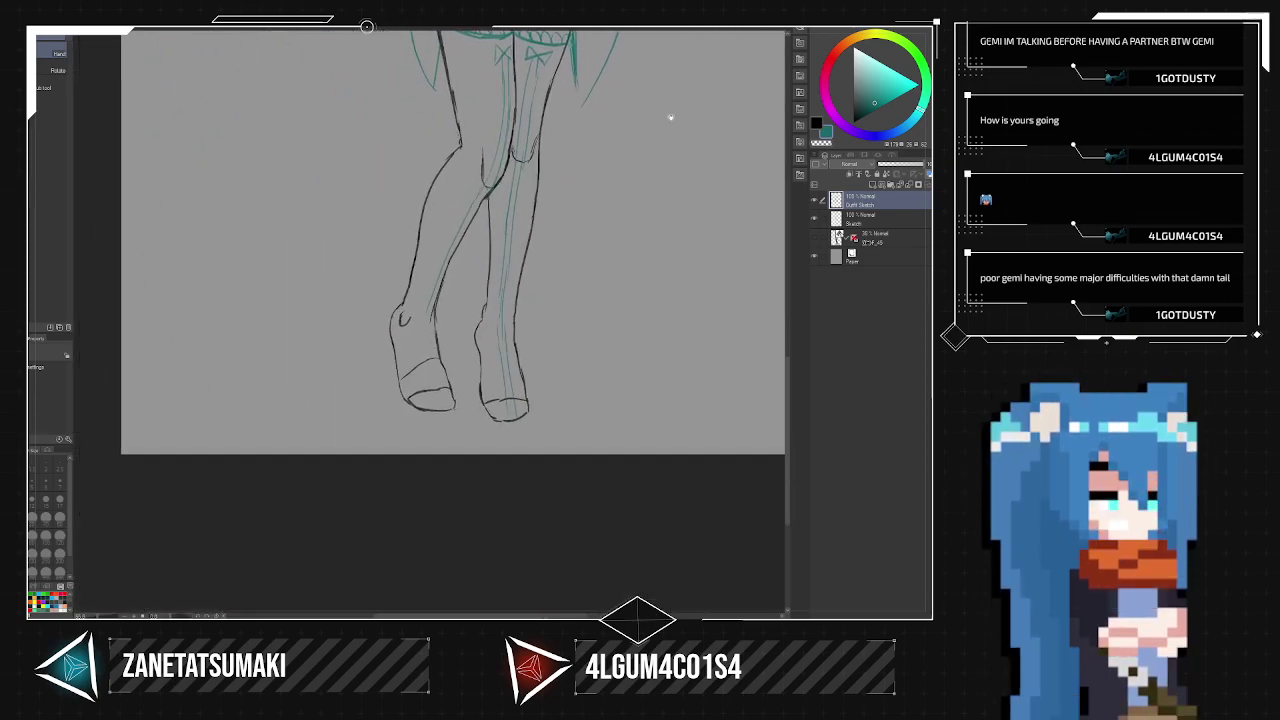
Sketch the right-hand shoe's inner edge, a double strap line over the instep, and the rounded opening beneath it.
scroll(540, 275, "up", 4)
scroll(517, 273, "up", 1)
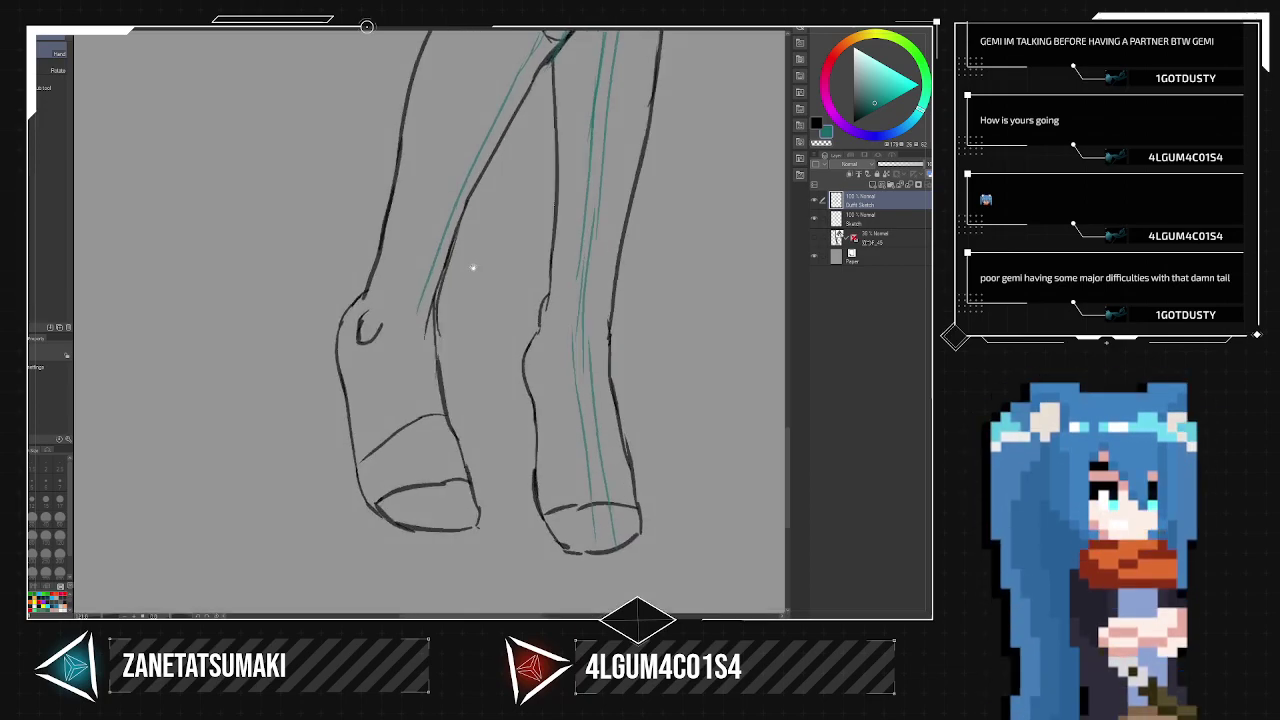
key("p")
mouse_move(555, 548)
left_mouse_down()
mouse_move(539, 499)
mouse_move(539, 329)
left_mouse_up()
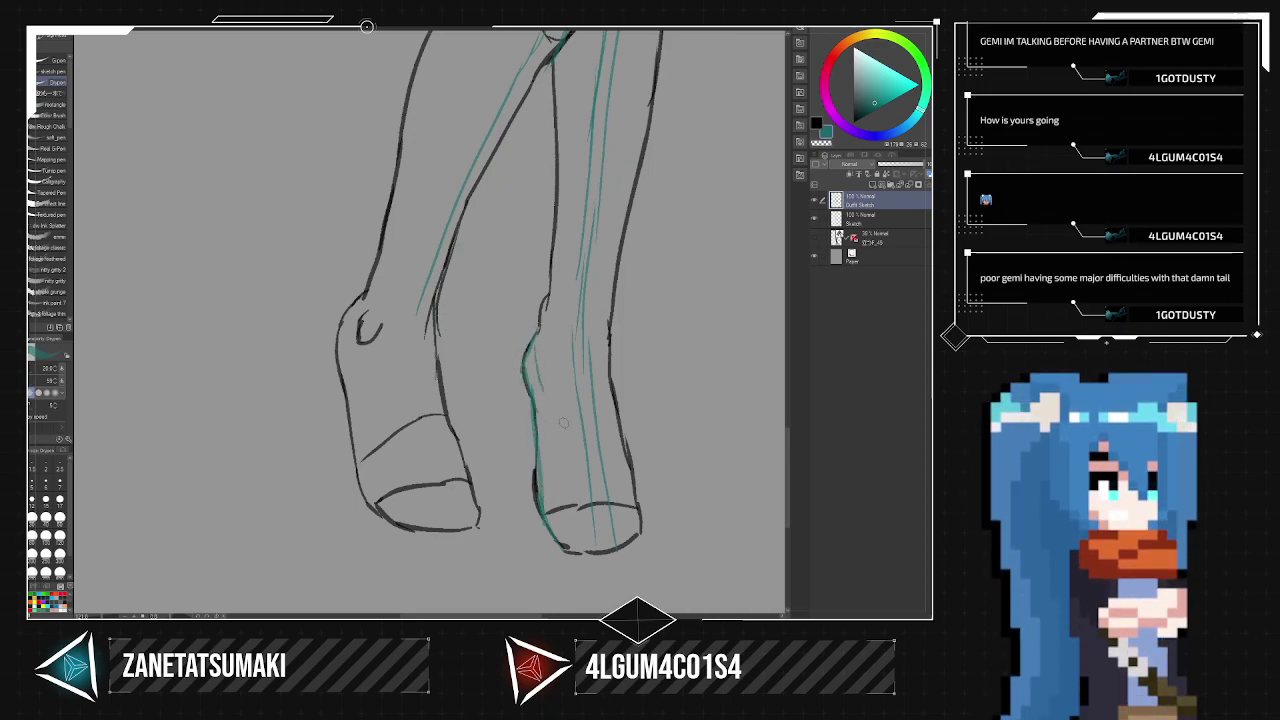
mouse_move(538, 403)
left_mouse_down()
mouse_move(587, 392)
mouse_move(611, 412)
mouse_move(611, 401)
mouse_move(579, 404)
mouse_move(604, 416)
mouse_move(548, 423)
mouse_move(612, 450)
mouse_move(601, 471)
mouse_move(612, 436)
left_mouse_up()
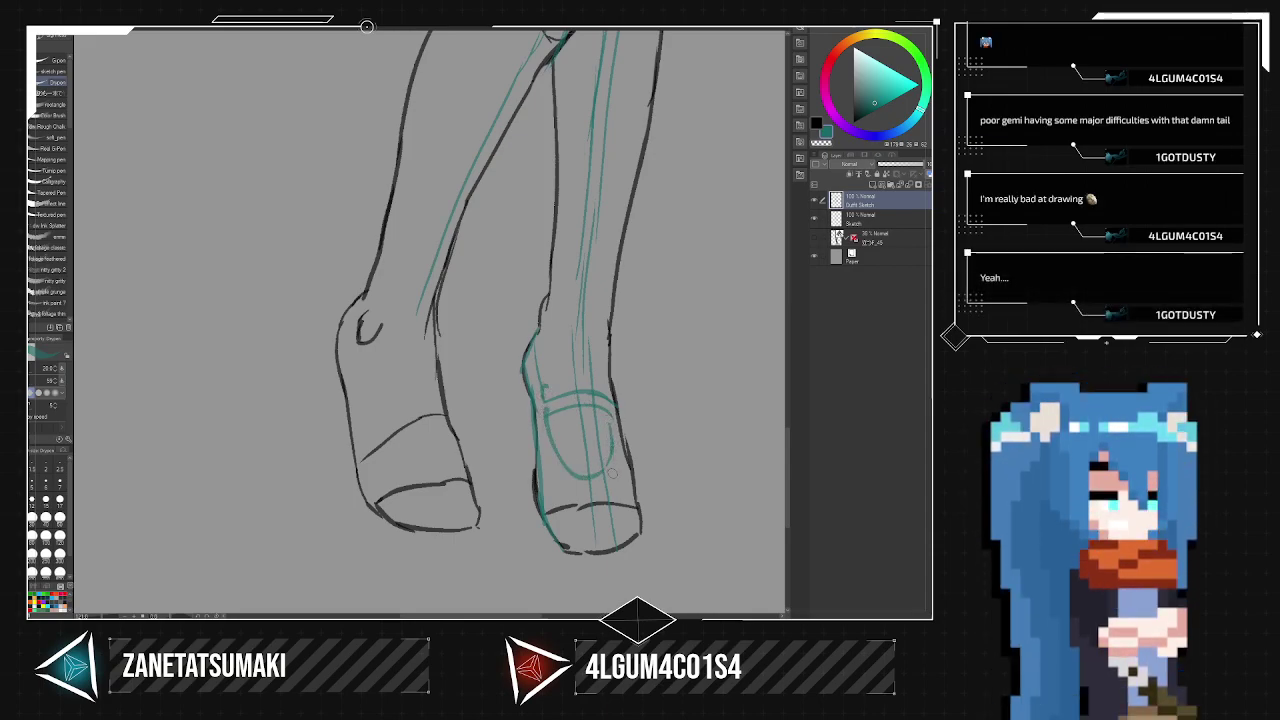
left_click_drag(604, 359, 611, 416)
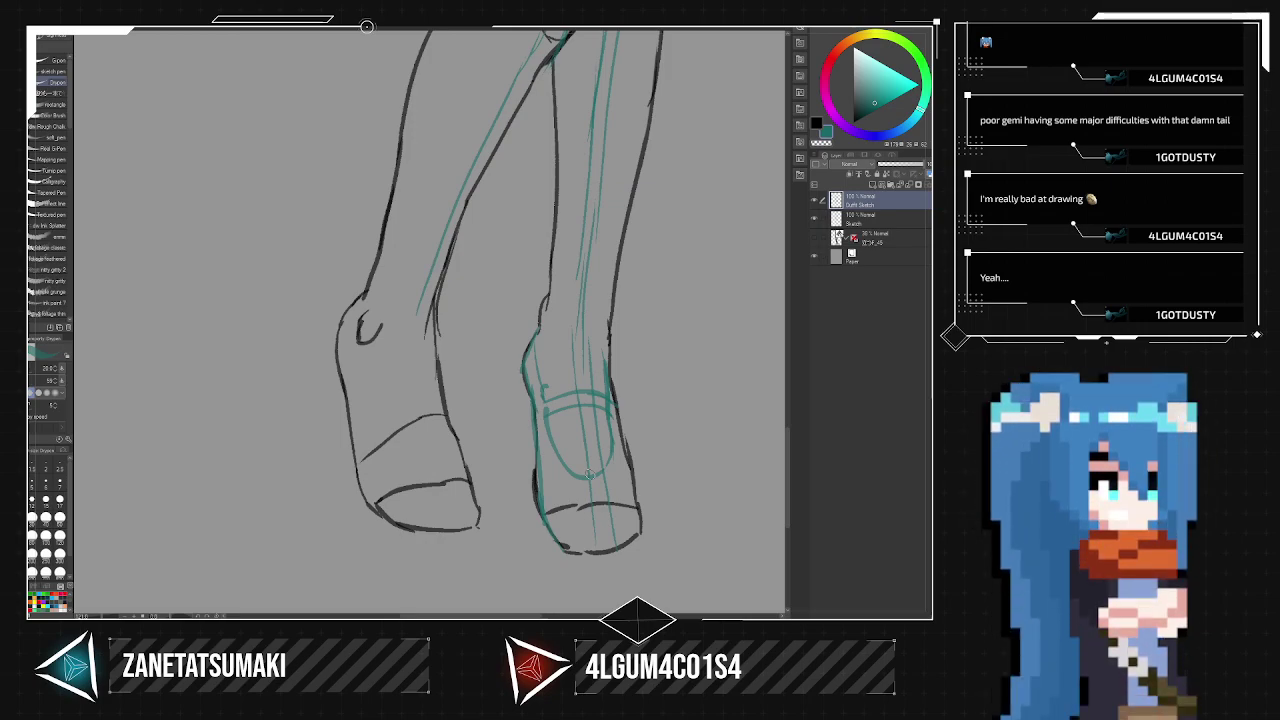
left_click_drag(566, 552, 537, 535)
mouse_move(526, 484)
left_mouse_down()
mouse_move(530, 516)
mouse_move(523, 407)
mouse_move(508, 413)
mouse_move(503, 383)
mouse_move(506, 405)
mouse_move(516, 366)
mouse_move(523, 420)
left_mouse_up()
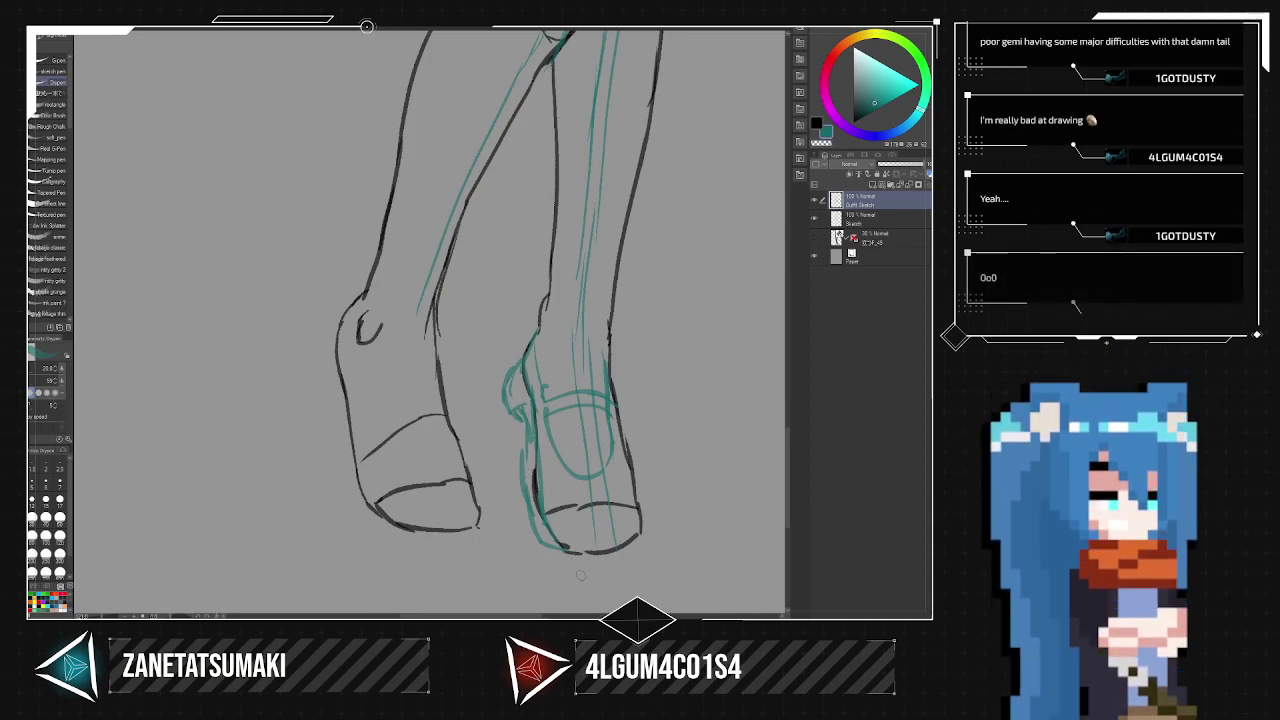
key("e")
mouse_move(508, 365)
left_mouse_down()
mouse_move(545, 570)
mouse_move(558, 555)
left_mouse_up()
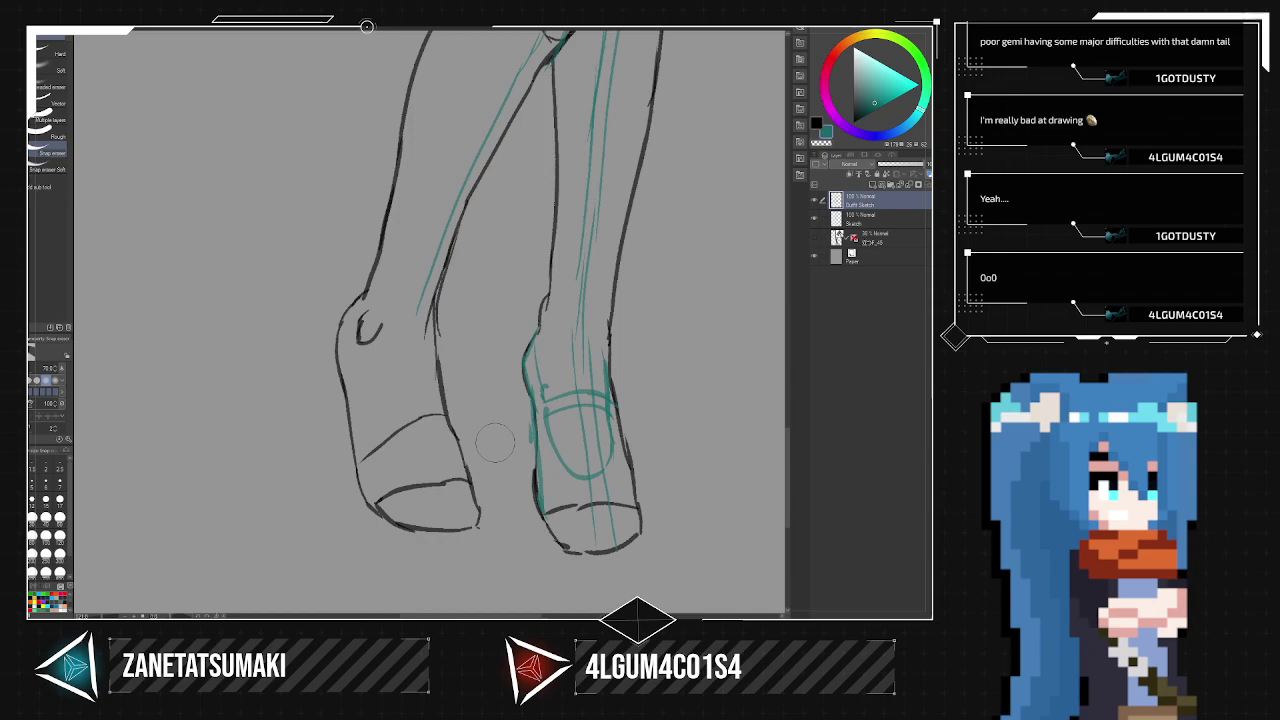
Redraw the right-hand shoe's heel and side as a slim outline close to the foot, erasing the excess strokes.
key("p")
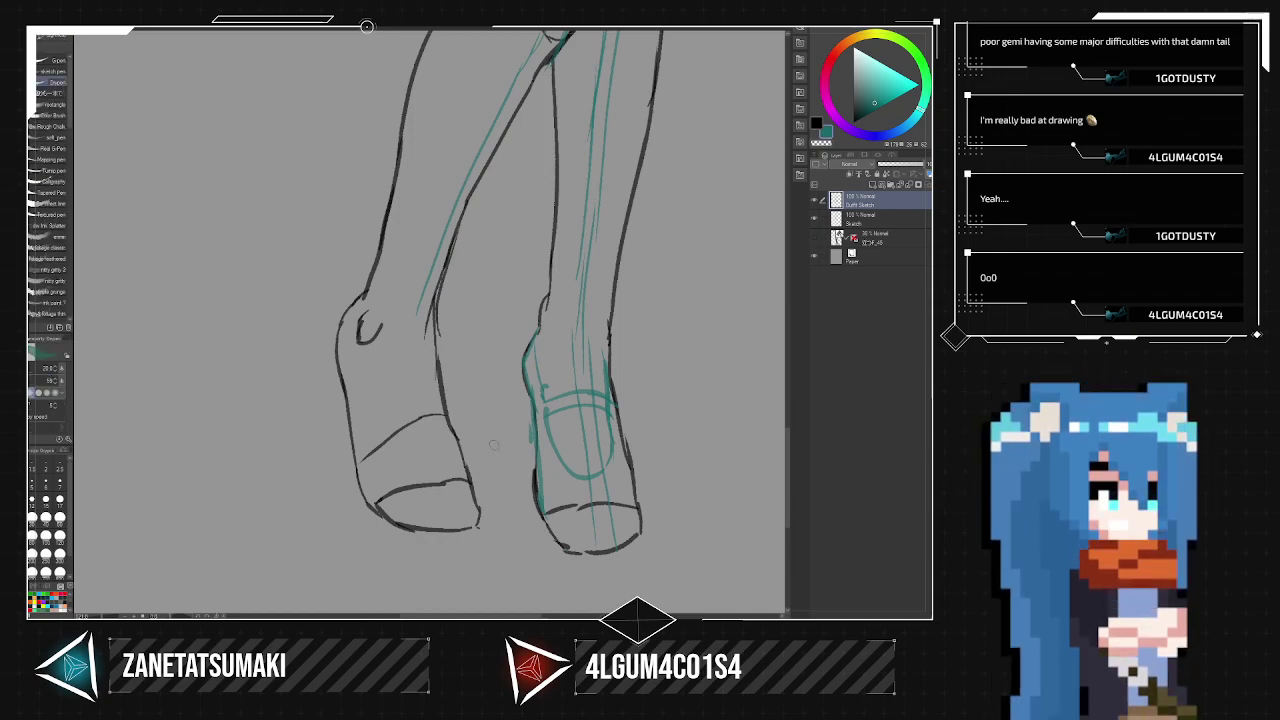
mouse_move(527, 357)
left_mouse_down()
mouse_move(502, 402)
mouse_move(520, 422)
mouse_move(532, 404)
mouse_move(532, 430)
left_mouse_up()
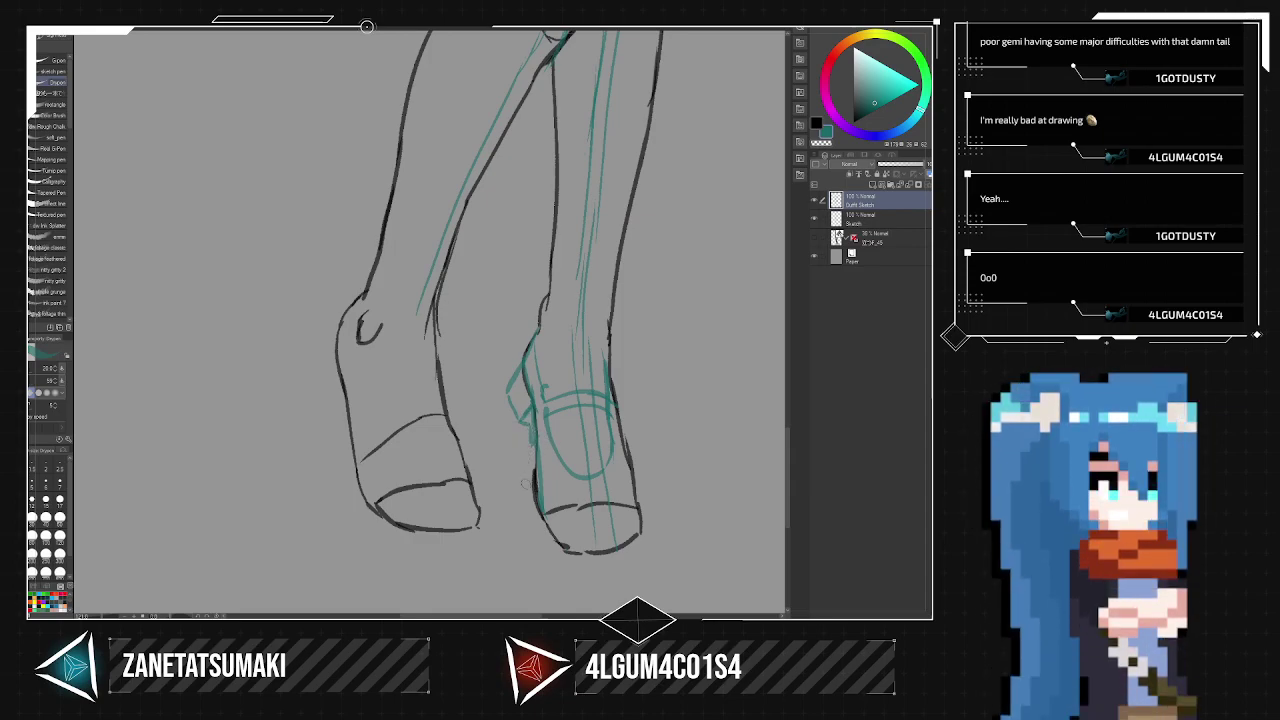
key("e")
mouse_move(514, 378)
left_mouse_down()
mouse_move(519, 434)
mouse_move(526, 362)
mouse_move(529, 498)
left_mouse_up()
key("p")
mouse_move(527, 434)
left_mouse_down()
mouse_move(529, 494)
mouse_move(565, 542)
left_mouse_up()
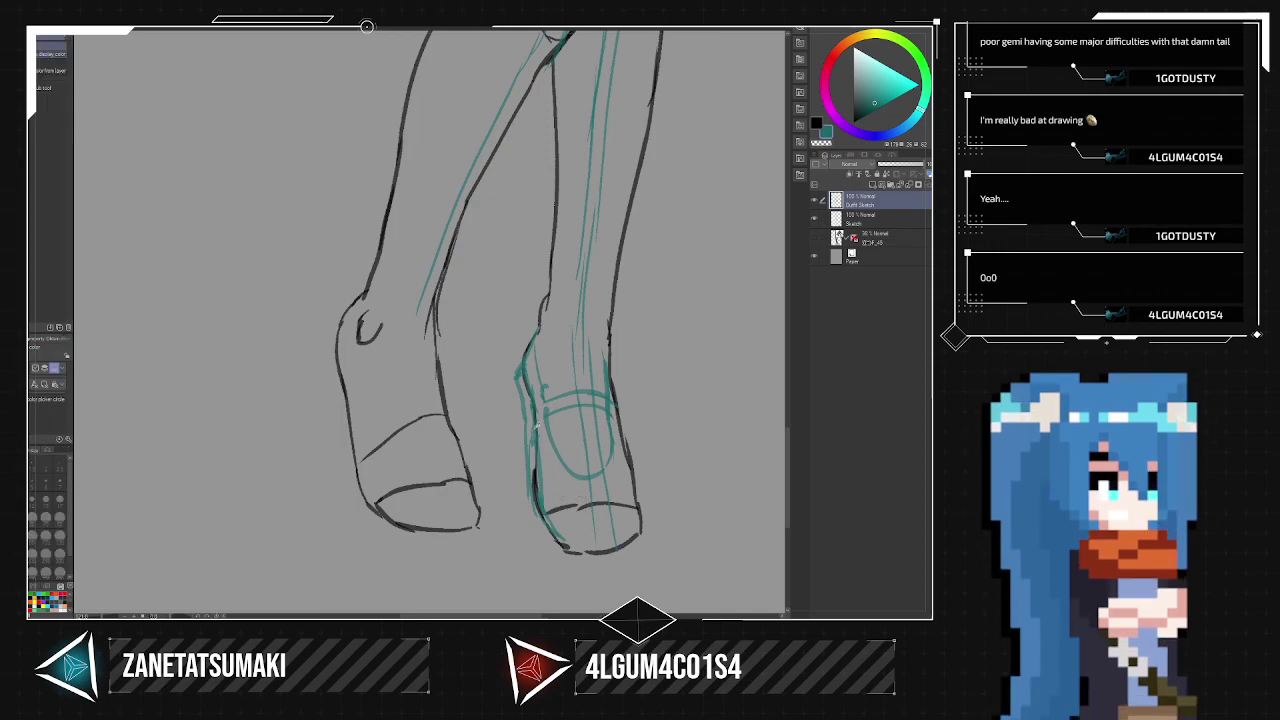
Sample the teal line colour from the sketch and draw a heel block behind the left-hand foot.
left_click(524, 432, "alt")
left_click(608, 392, "alt")
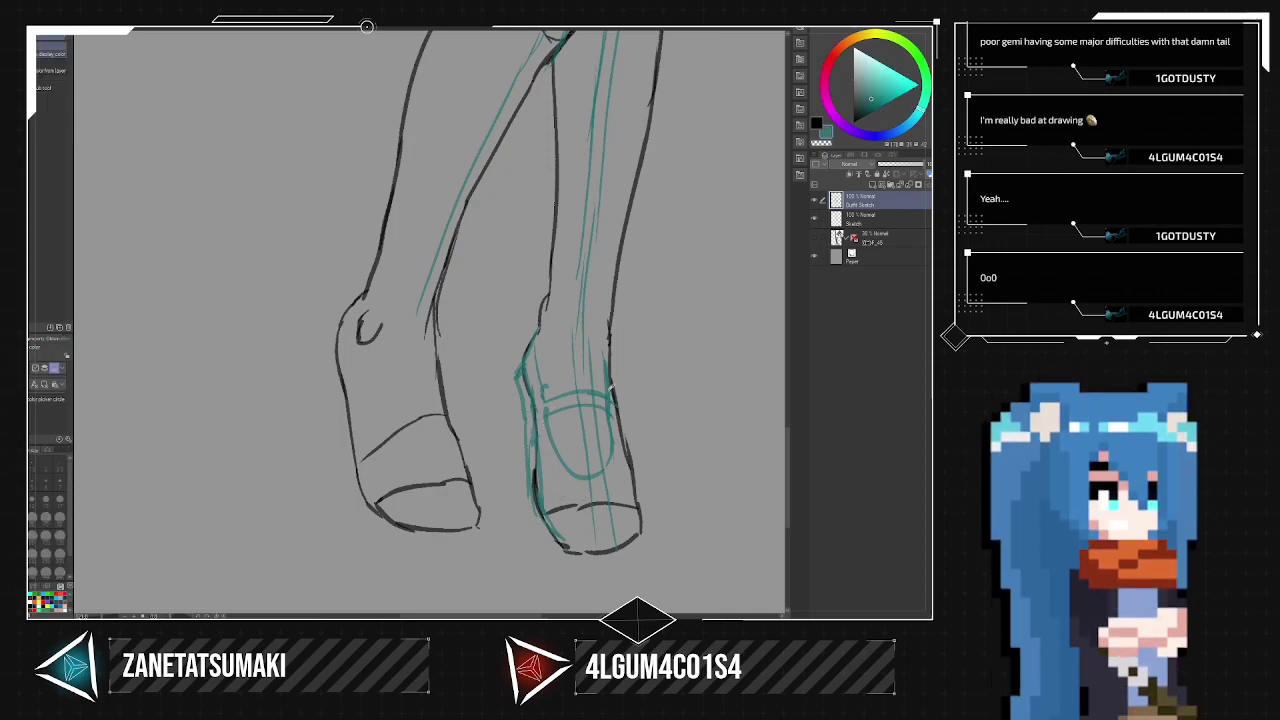
mouse_move(353, 309)
left_mouse_down()
mouse_move(320, 375)
mouse_move(328, 416)
mouse_move(345, 404)
mouse_move(354, 444)
mouse_move(349, 427)
left_mouse_up()
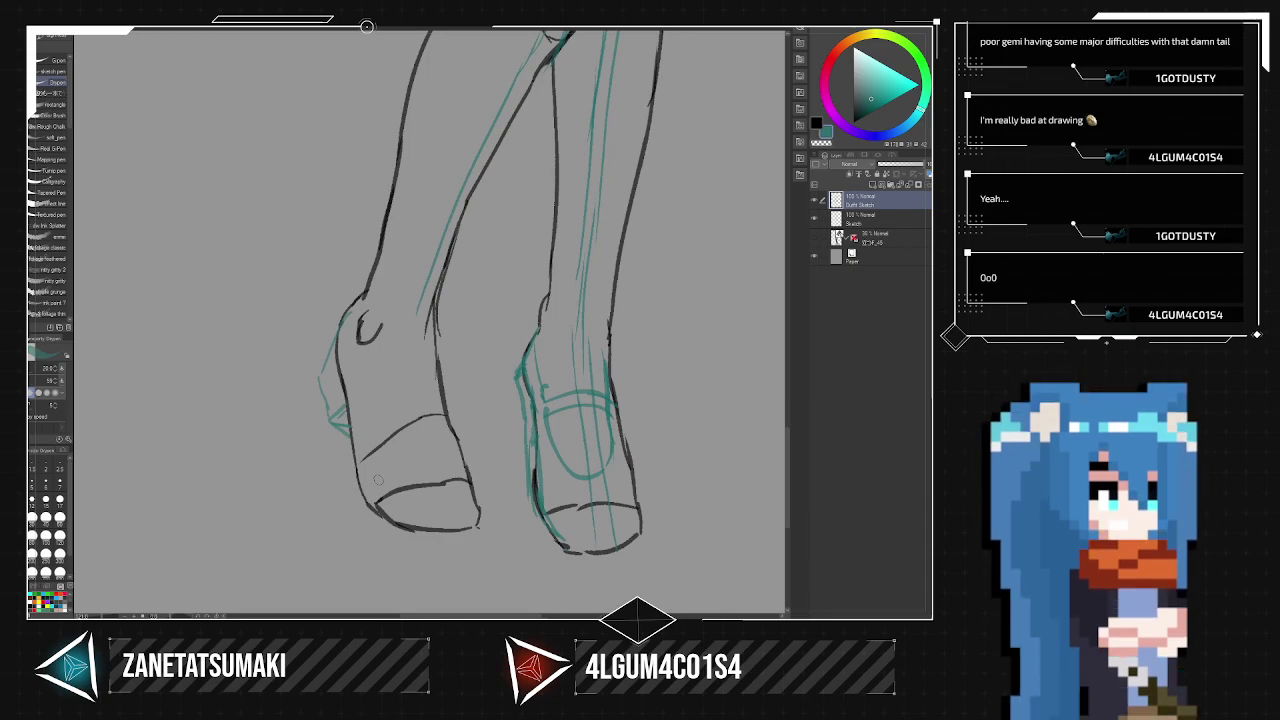
key("e")
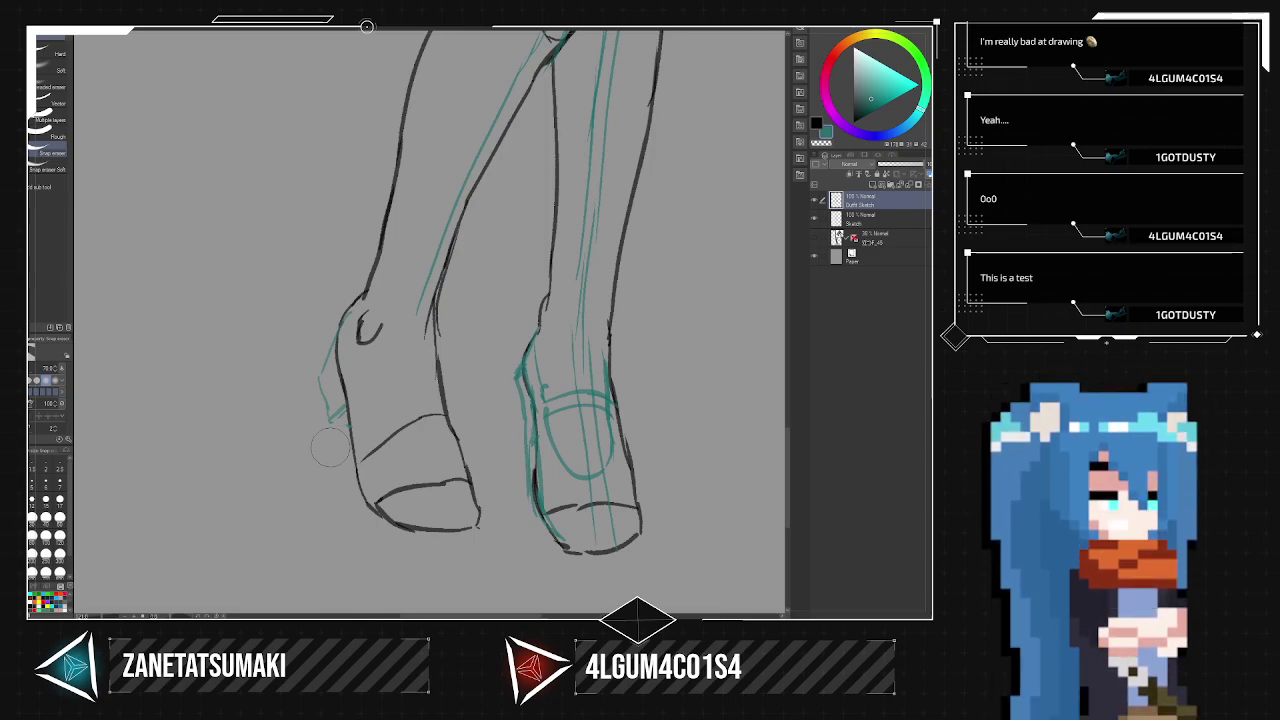
key("p")
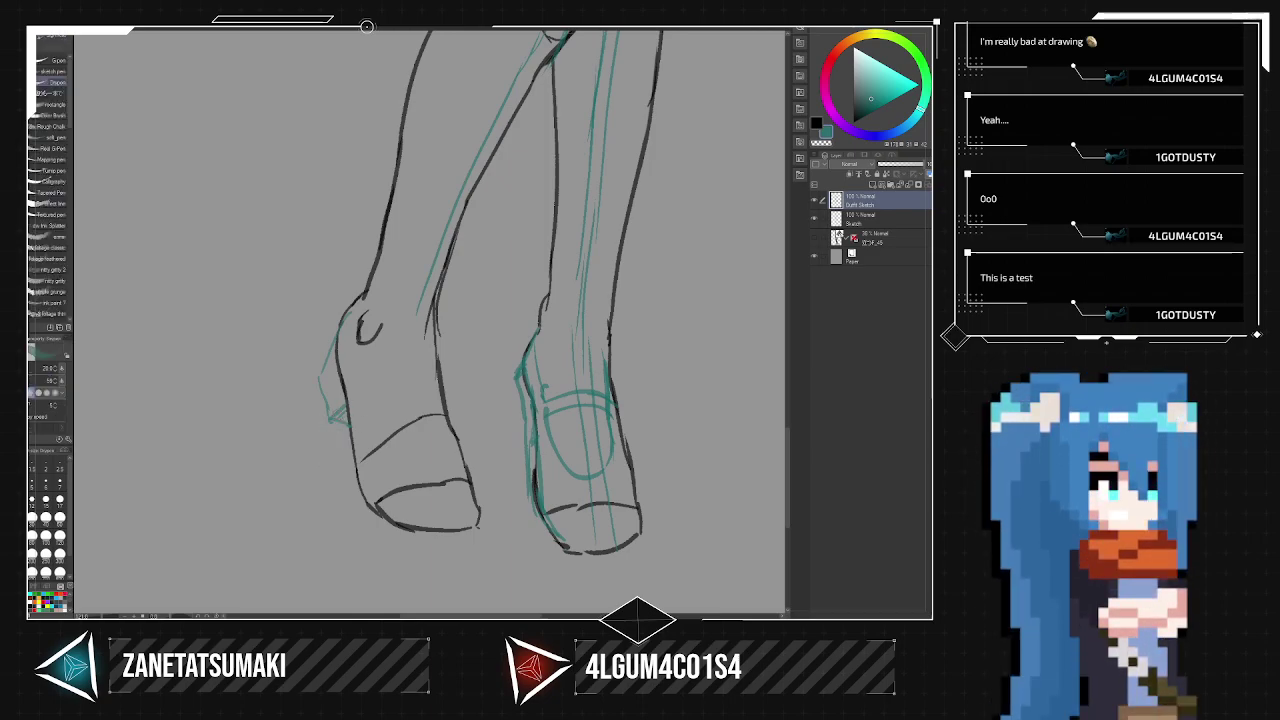
Outline the left-hand shoe's side and toe along the sole, and outline the toe and side of the right-hand shoe.
left_click_drag(344, 416, 338, 480)
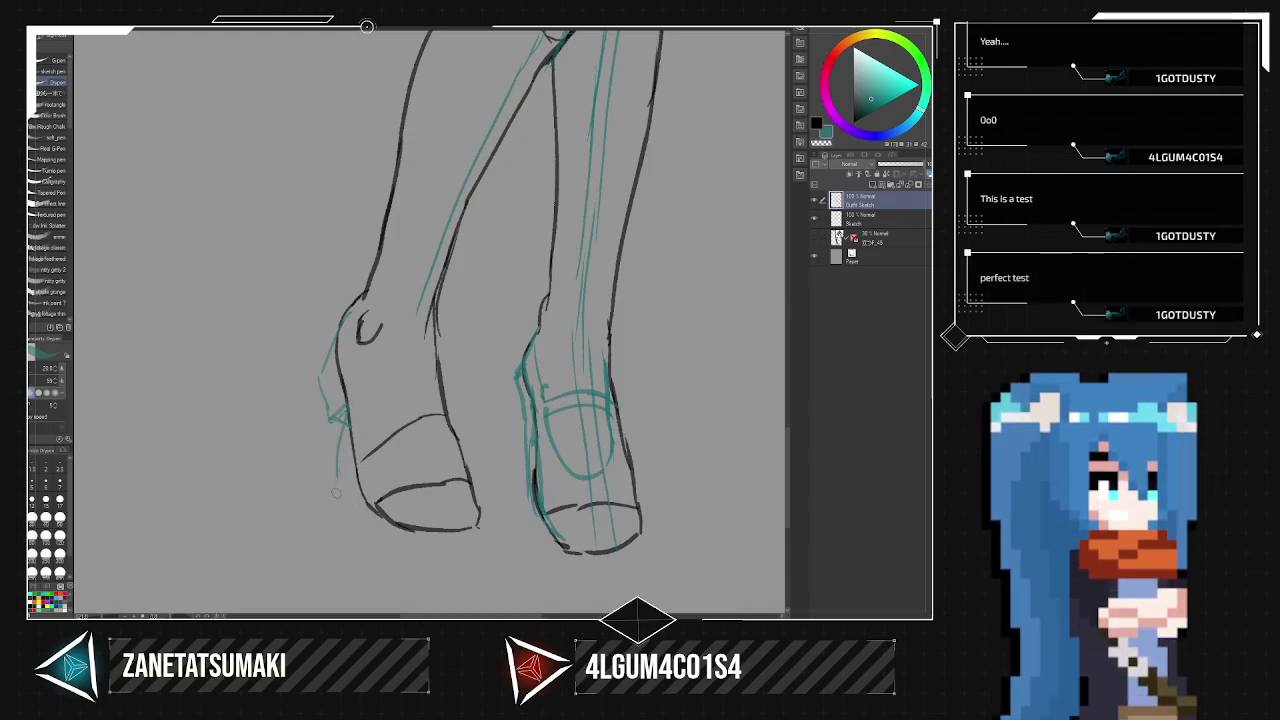
left_click_drag(331, 362, 369, 518)
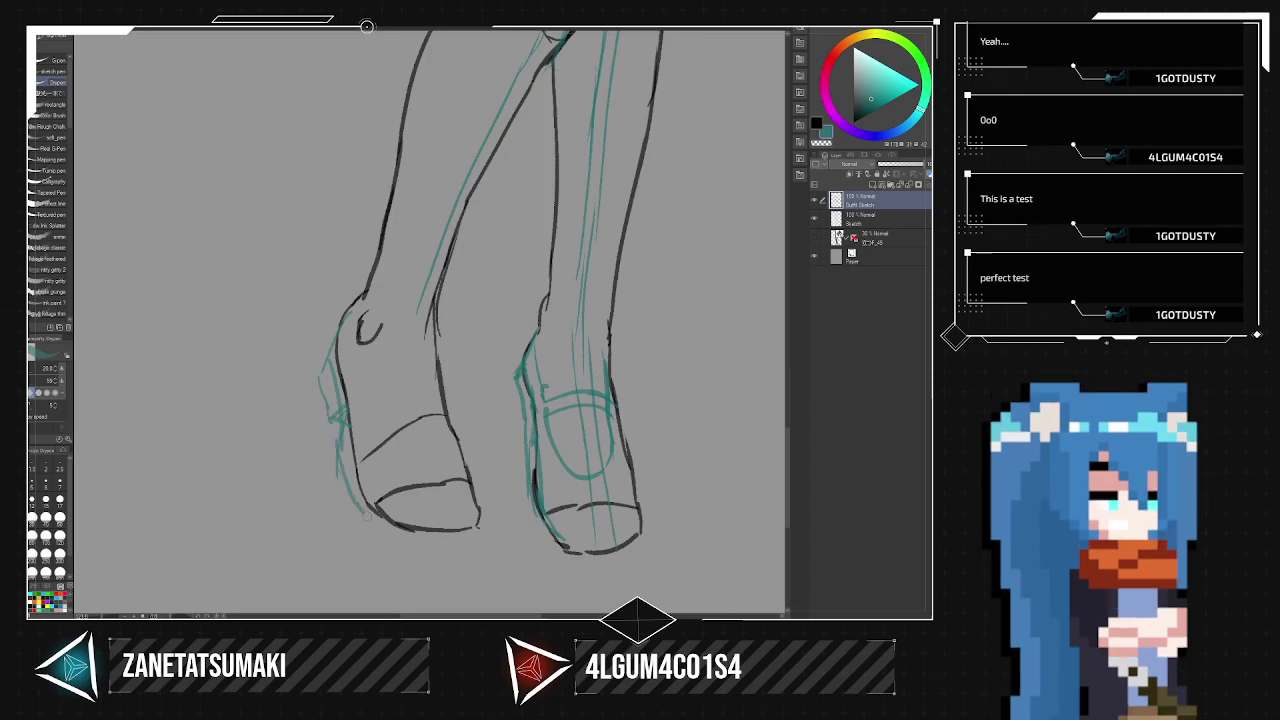
mouse_move(336, 448)
left_mouse_down()
mouse_move(347, 498)
mouse_move(386, 540)
mouse_move(373, 529)
mouse_move(397, 541)
mouse_move(385, 534)
mouse_move(469, 528)
mouse_move(423, 538)
mouse_move(477, 526)
left_mouse_up()
mouse_move(450, 547)
left_mouse_down()
mouse_move(414, 548)
mouse_move(358, 516)
left_mouse_up()
left_click_drag(344, 456, 368, 536)
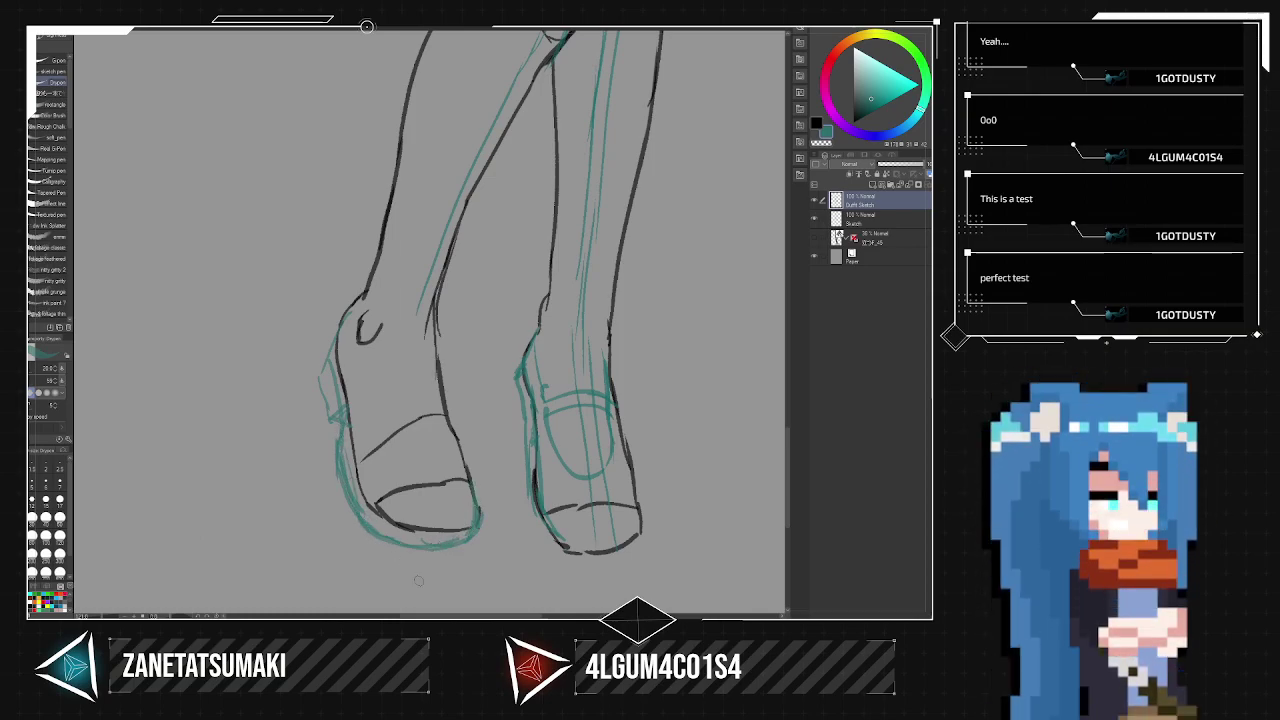
mouse_move(536, 505)
left_mouse_down()
mouse_move(568, 560)
mouse_move(613, 561)
mouse_move(638, 522)
mouse_move(639, 541)
mouse_move(526, 468)
mouse_move(531, 503)
mouse_move(513, 400)
left_mouse_up()
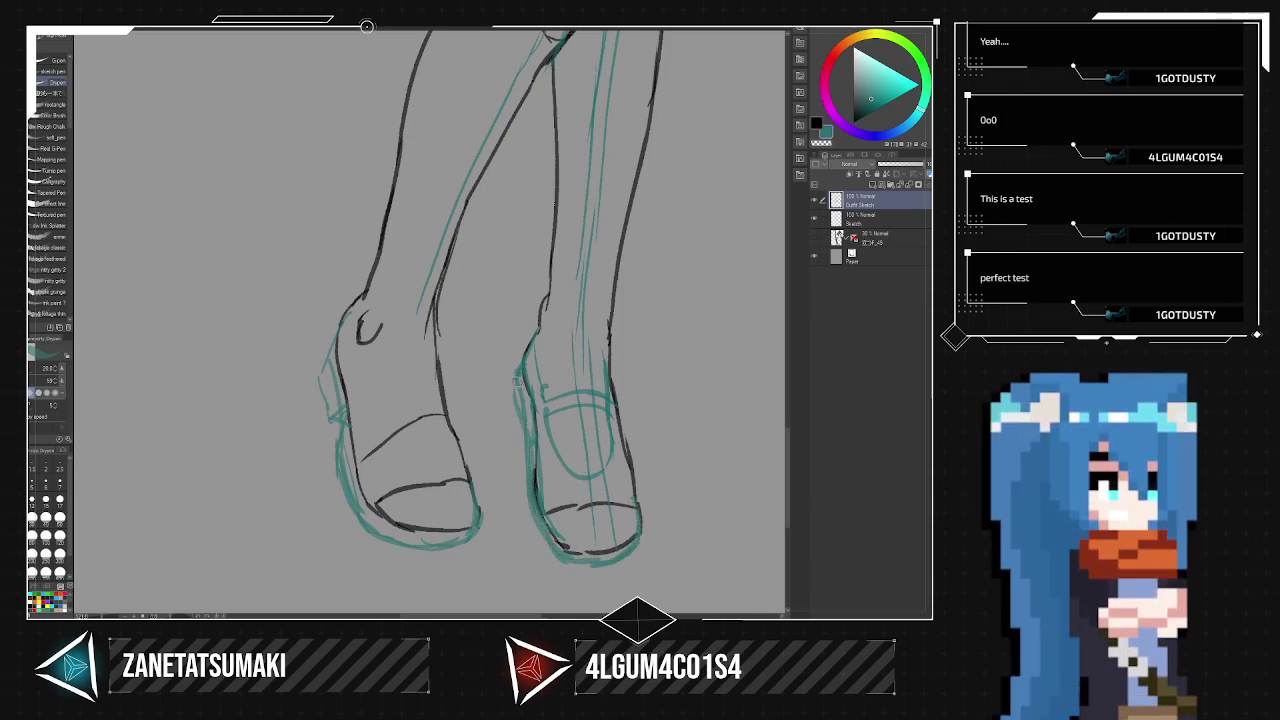
Sketch the left-hand shoe's curved collar below the ankle and its strap across the instep.
scroll(533, 401, "down", 5)
scroll(542, 406, "up", 7)
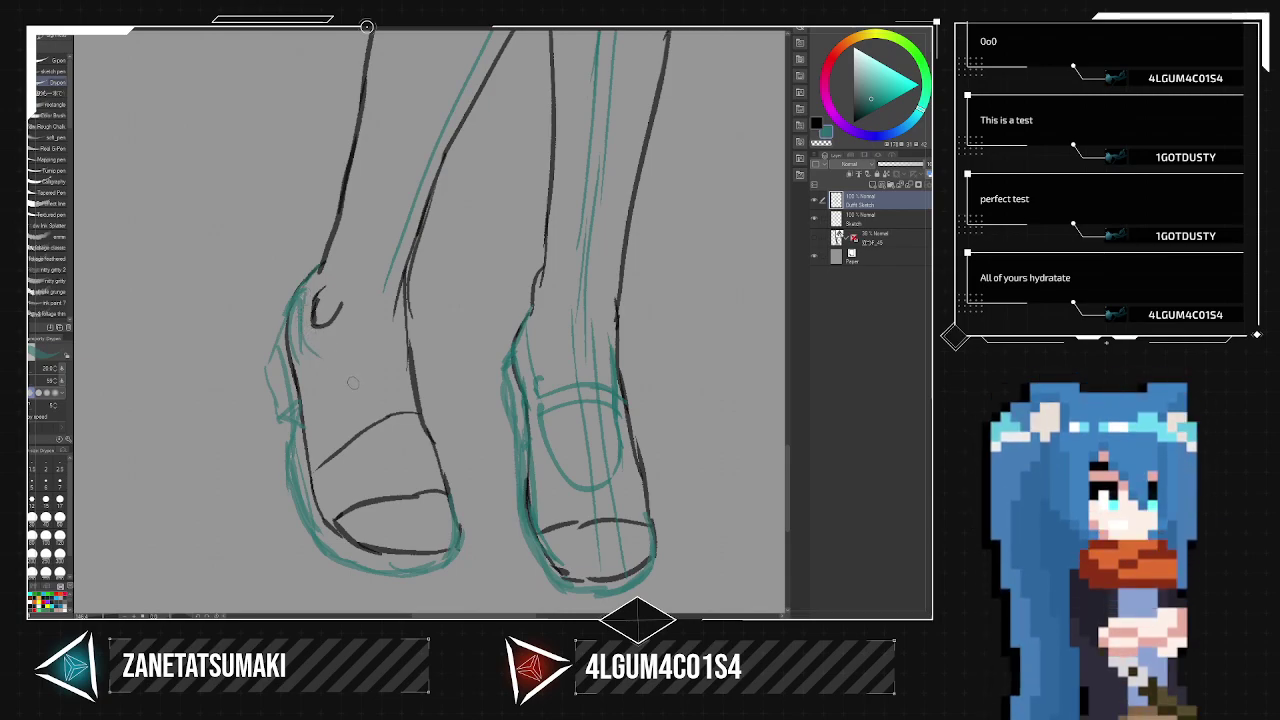
mouse_move(312, 338)
left_mouse_down()
mouse_move(331, 362)
mouse_move(397, 376)
mouse_move(379, 362)
mouse_move(331, 387)
mouse_move(382, 366)
mouse_move(360, 374)
mouse_move(410, 374)
left_mouse_up()
left_click_drag(333, 386, 302, 353)
mouse_move(333, 404)
left_mouse_down()
mouse_move(381, 384)
mouse_move(357, 384)
mouse_move(417, 396)
left_mouse_up()
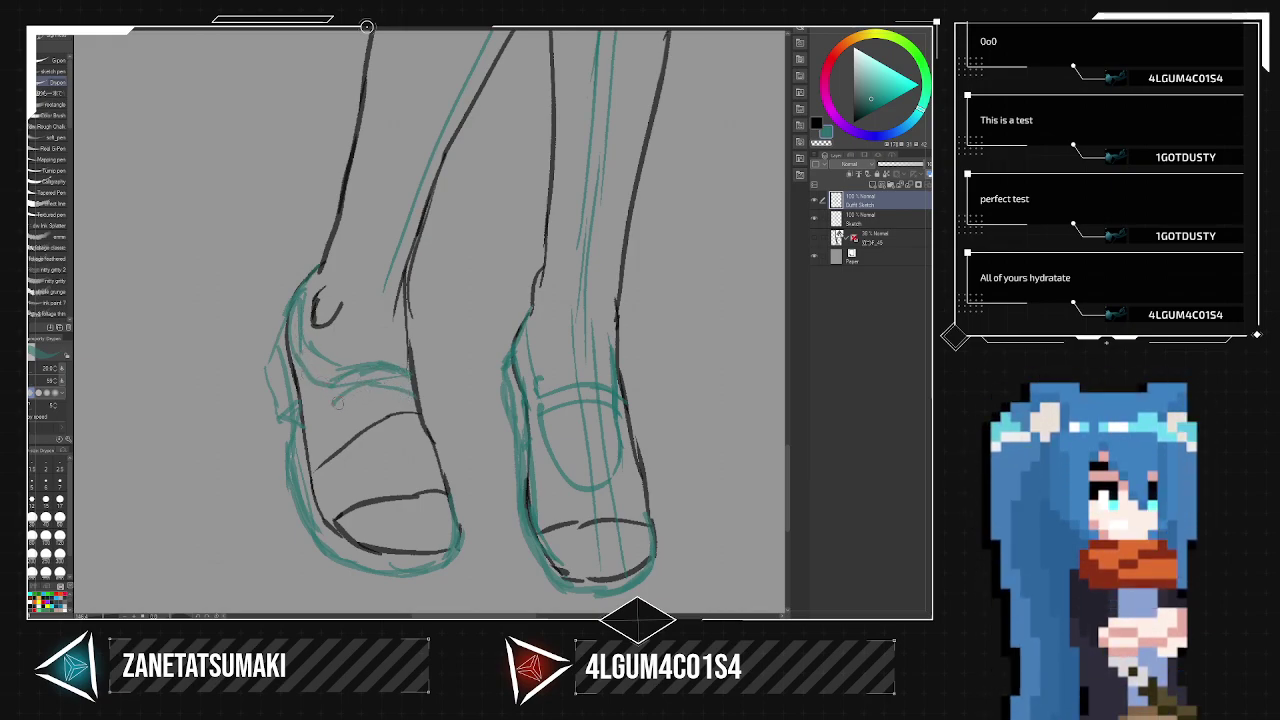
Draw the left-hand shoe's rounded opening below the strap, erase stray strokes near the toe, and reinforce its curve.
mouse_move(313, 387)
left_mouse_down()
mouse_move(325, 402)
mouse_move(310, 424)
mouse_move(284, 400)
mouse_move(316, 388)
mouse_move(307, 427)
mouse_move(319, 401)
mouse_move(309, 424)
mouse_move(360, 472)
mouse_move(394, 451)
mouse_move(434, 473)
left_mouse_up()
mouse_move(353, 473)
left_mouse_down()
mouse_move(427, 459)
mouse_move(349, 466)
mouse_move(340, 422)
mouse_move(331, 431)
mouse_move(381, 465)
mouse_move(419, 471)
mouse_move(408, 459)
mouse_move(352, 468)
left_mouse_up()
mouse_move(330, 425)
left_mouse_down()
mouse_move(379, 494)
mouse_move(420, 453)
mouse_move(394, 447)
left_mouse_up()
key("e")
left_click_drag(360, 494, 447, 469)
key("p")
mouse_move(338, 440)
left_mouse_down()
mouse_move(416, 474)
mouse_move(340, 454)
mouse_move(320, 412)
mouse_move(380, 478)
mouse_move(404, 480)
left_mouse_up()
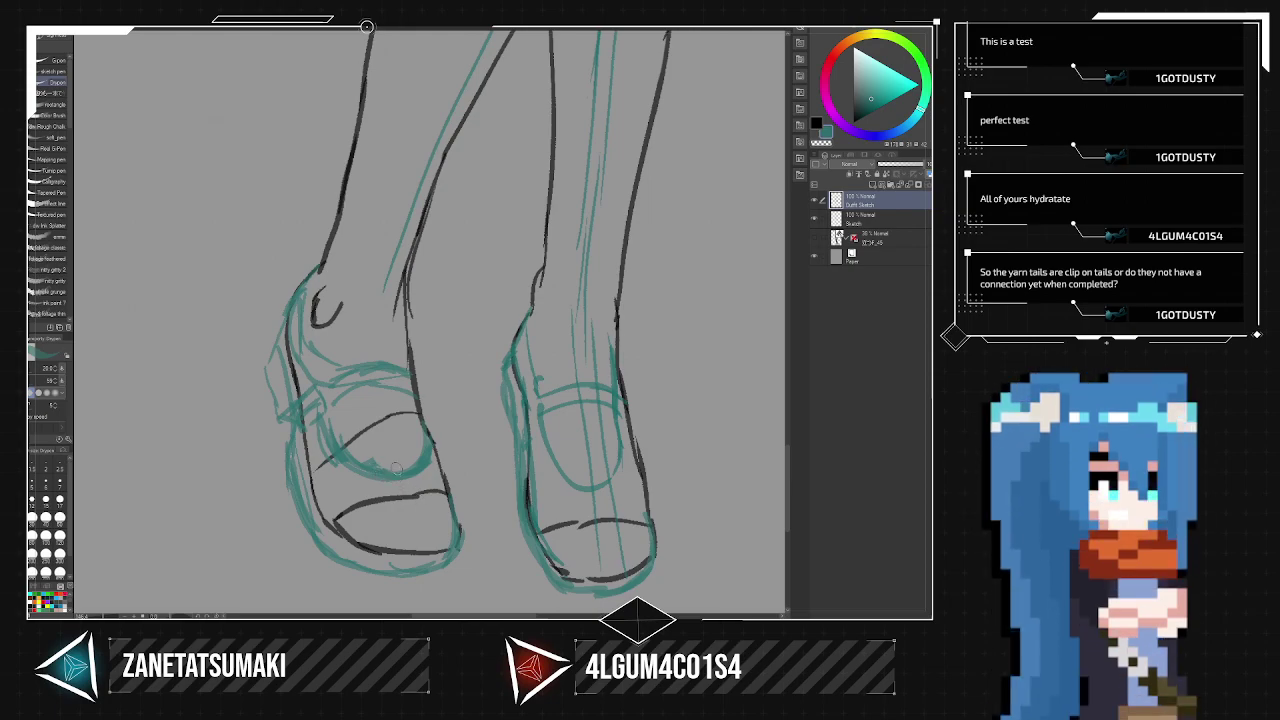
mouse_move(398, 480)
left_mouse_down()
mouse_move(364, 469)
mouse_move(322, 426)
mouse_move(324, 397)
mouse_move(335, 459)
mouse_move(376, 480)
left_mouse_up()
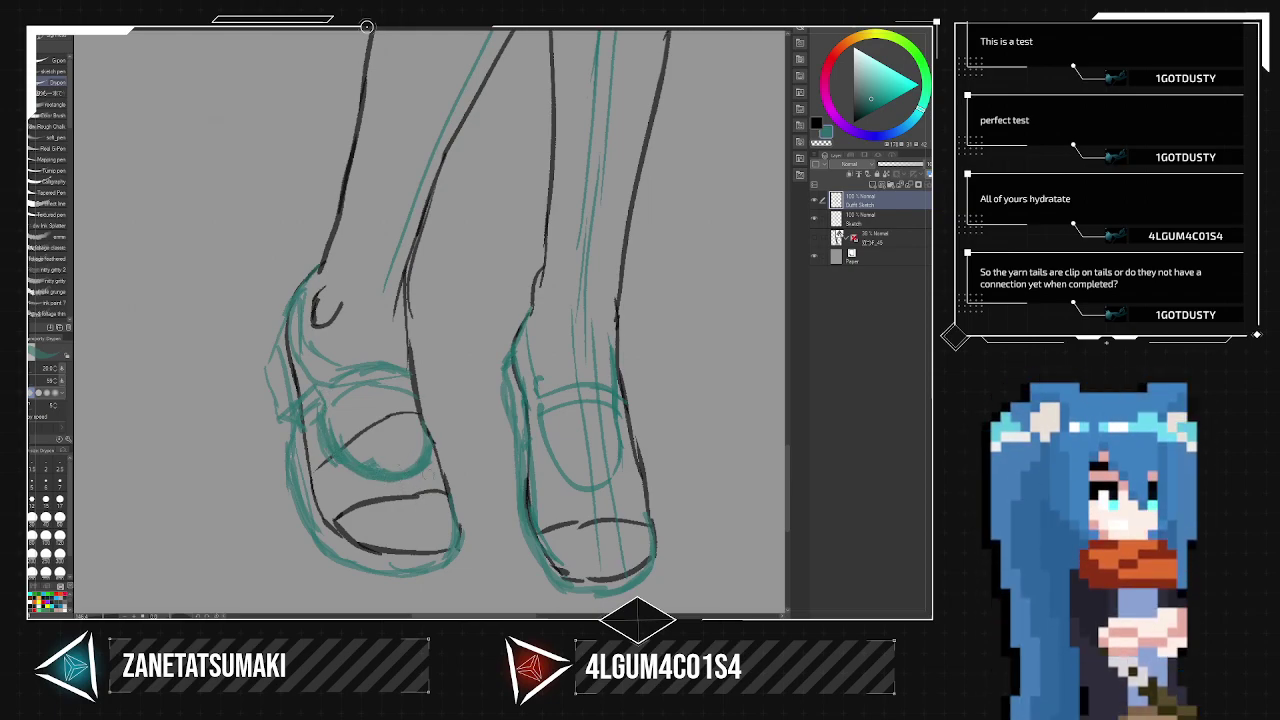
Extend the left-hand leg's stocking lines over the ankle and into the shoe opening.
scroll(428, 475, "down", 4)
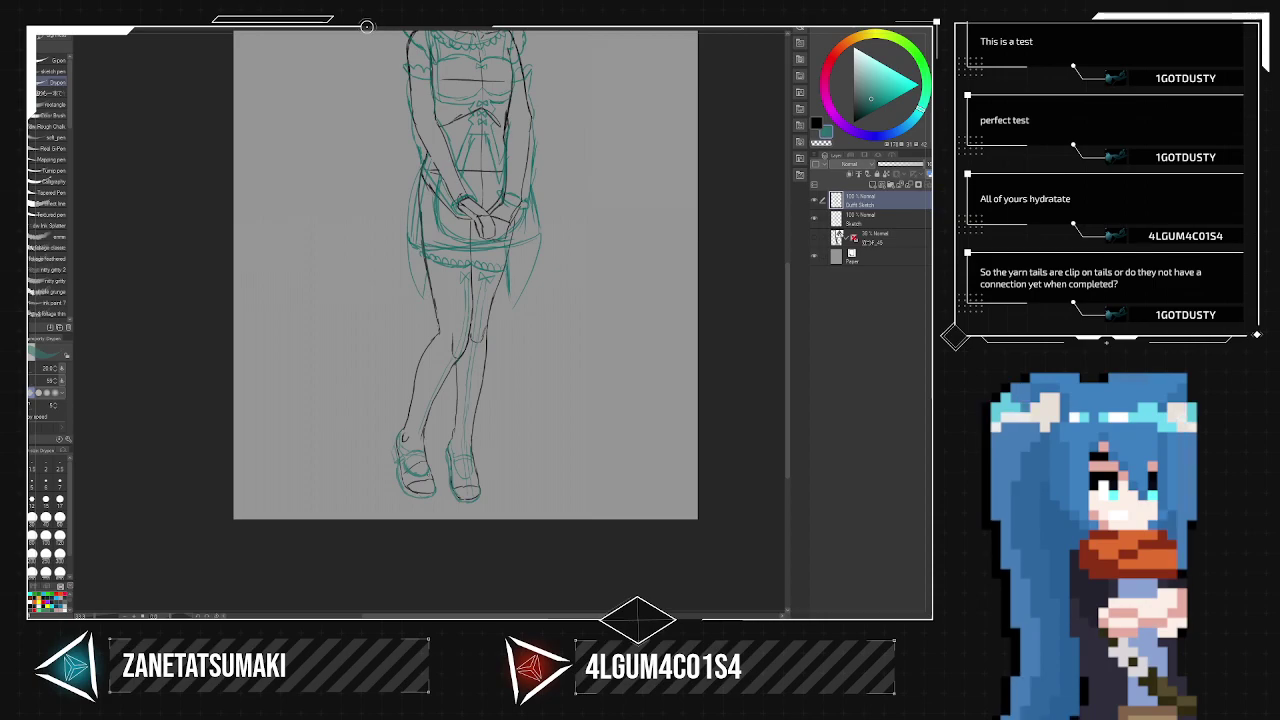
scroll(428, 475, "up", 3)
left_click_drag(350, 342, 380, 243)
mouse_move(393, 396)
left_mouse_down()
mouse_move(394, 335)
mouse_move(388, 376)
mouse_move(401, 398)
left_mouse_up()
left_click_drag(405, 344, 397, 384)
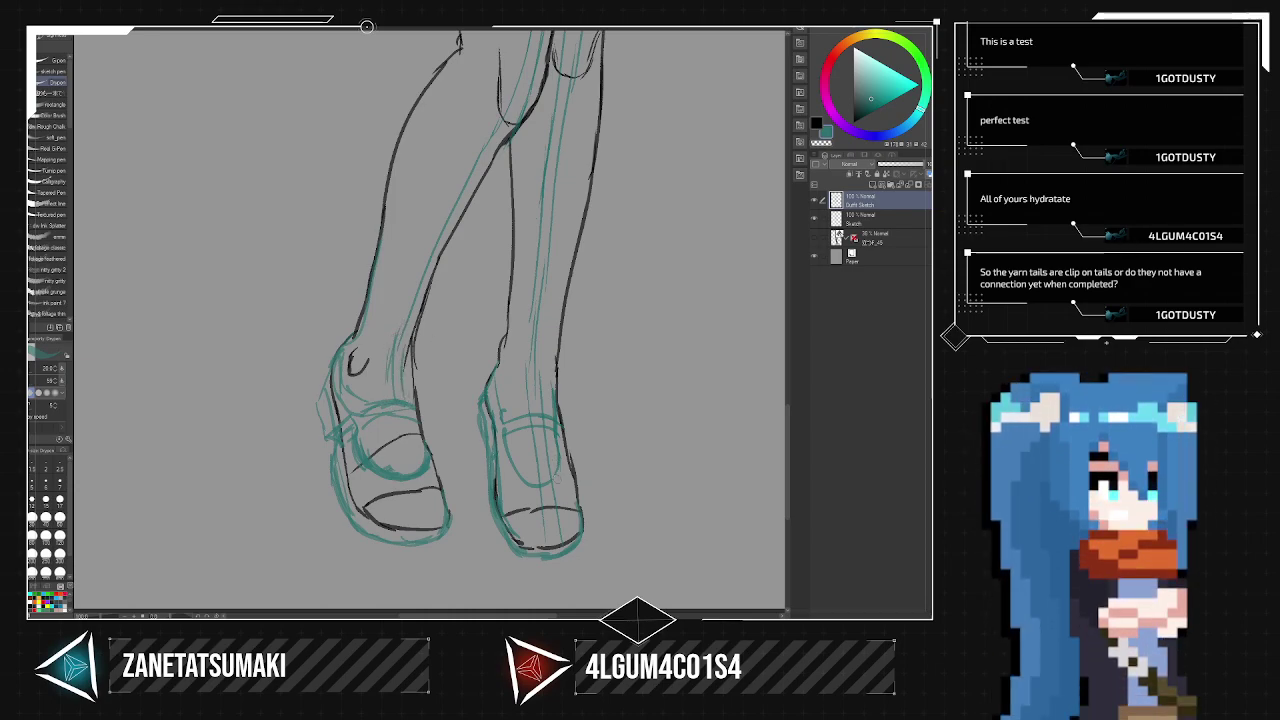
mouse_move(401, 436)
left_mouse_down()
mouse_move(409, 475)
mouse_move(421, 472)
left_mouse_up()
Erase the stocking lines that run over the toe of the right-hand shoe.
key("e")
mouse_move(545, 465)
left_mouse_down()
mouse_move(540, 505)
mouse_move(555, 536)
left_mouse_up()
scroll(578, 555, "down", 3)
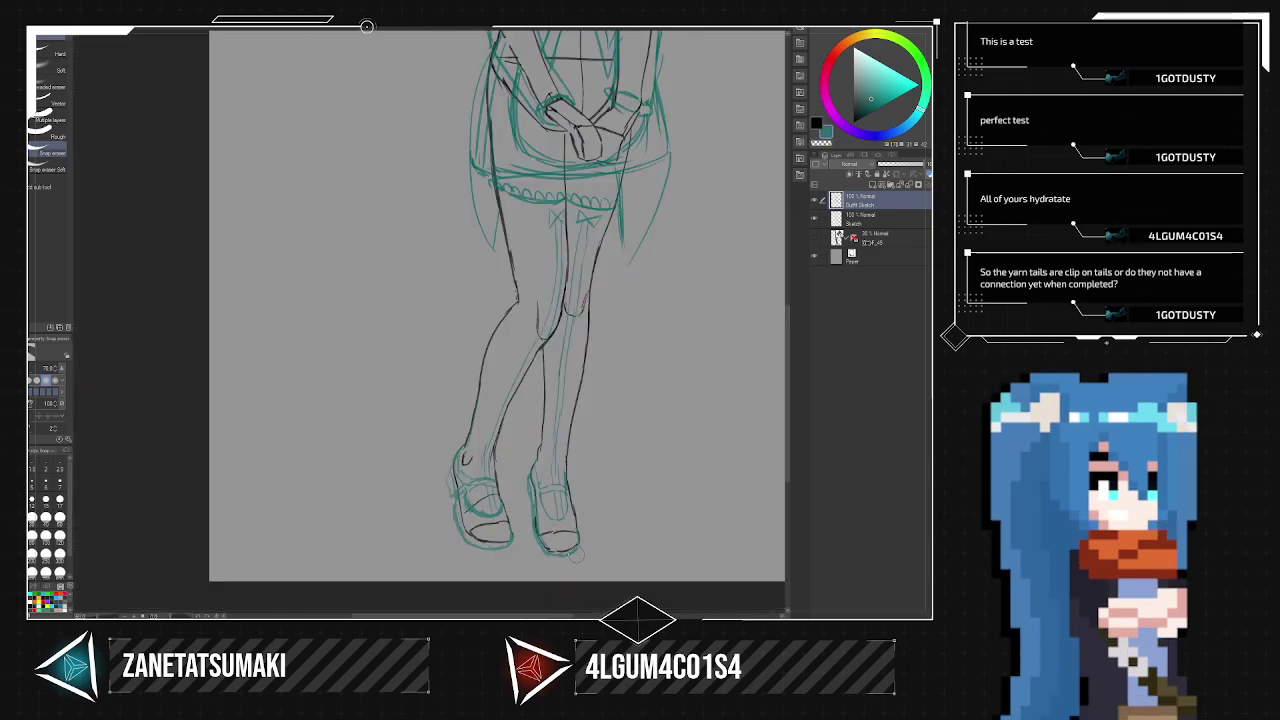
Examine the whole outfit sketch, from the head and collar over the bodice and skirt to the shoes.
scroll(577, 555, "down", 1)
key("space")
left_click_drag(642, 277, 557, 443)
scroll(560, 443, "up", 1)
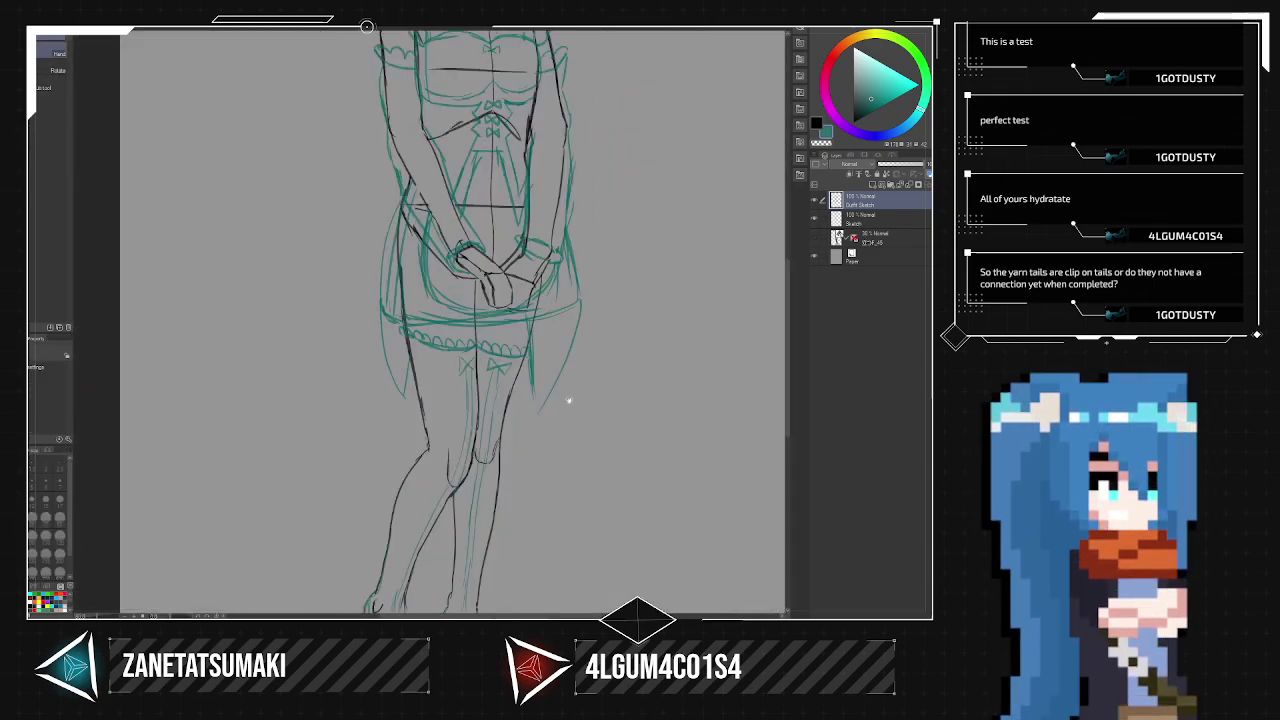
scroll(568, 400, "down", 3)
left_click_drag(580, 372, 564, 399)
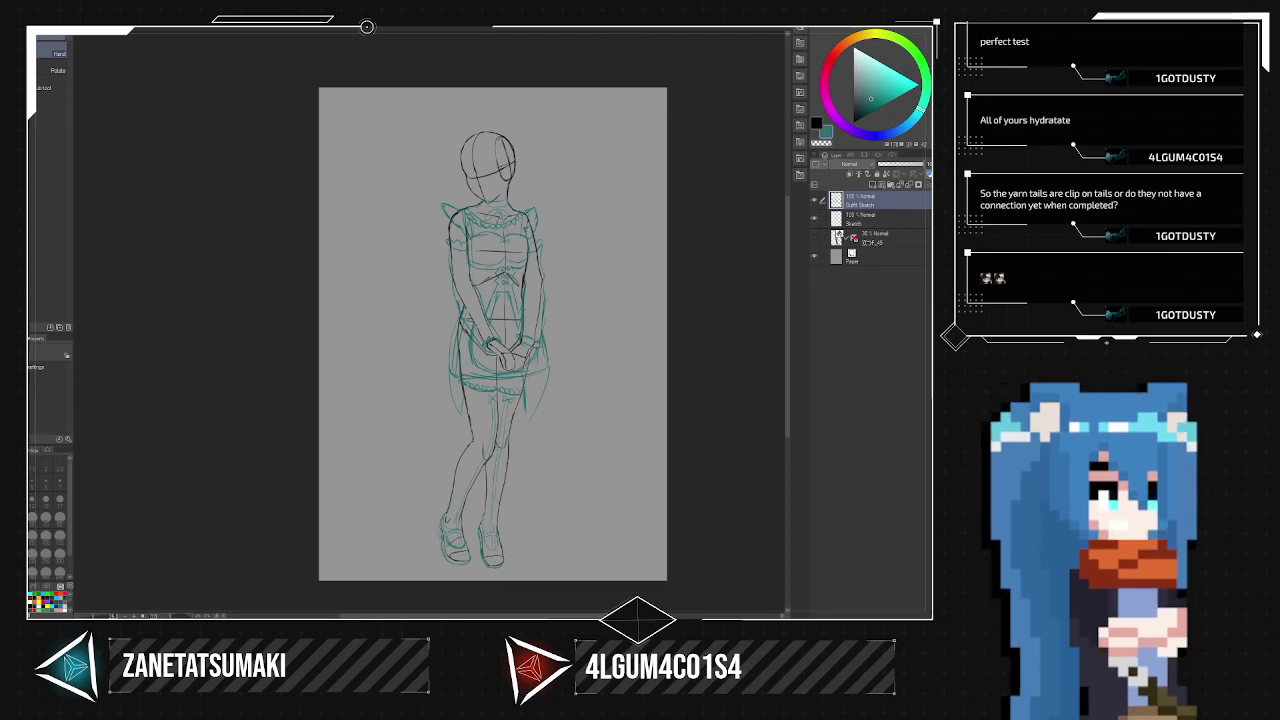
scroll(555, 117, "up", 5)
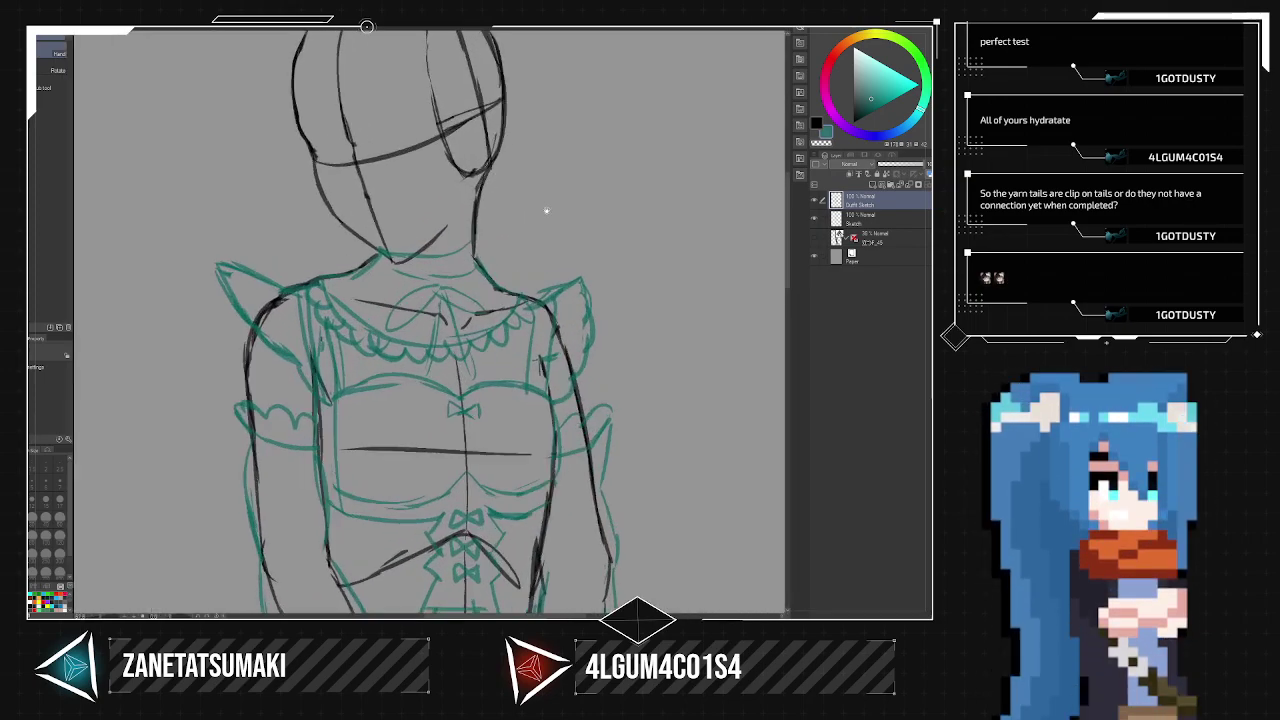
scroll(618, 290, "up", 3)
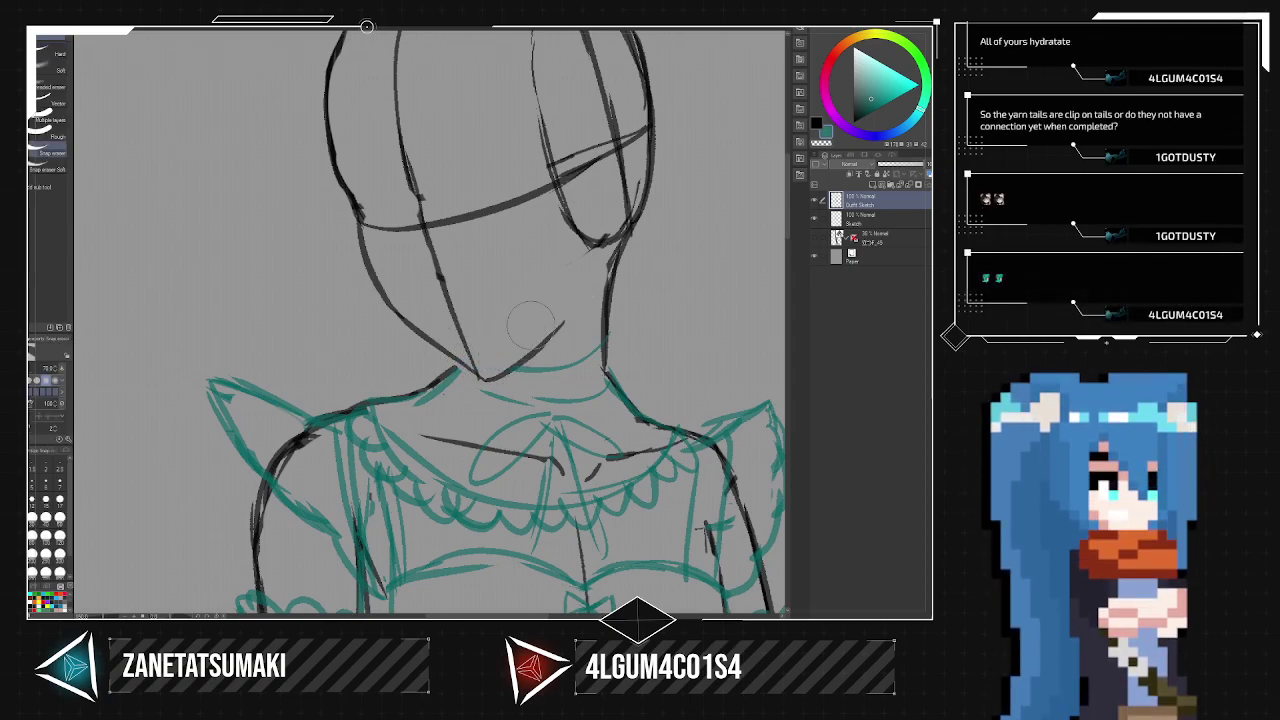
scroll(530, 322, "down", 6)
scroll(561, 351, "up", 5)
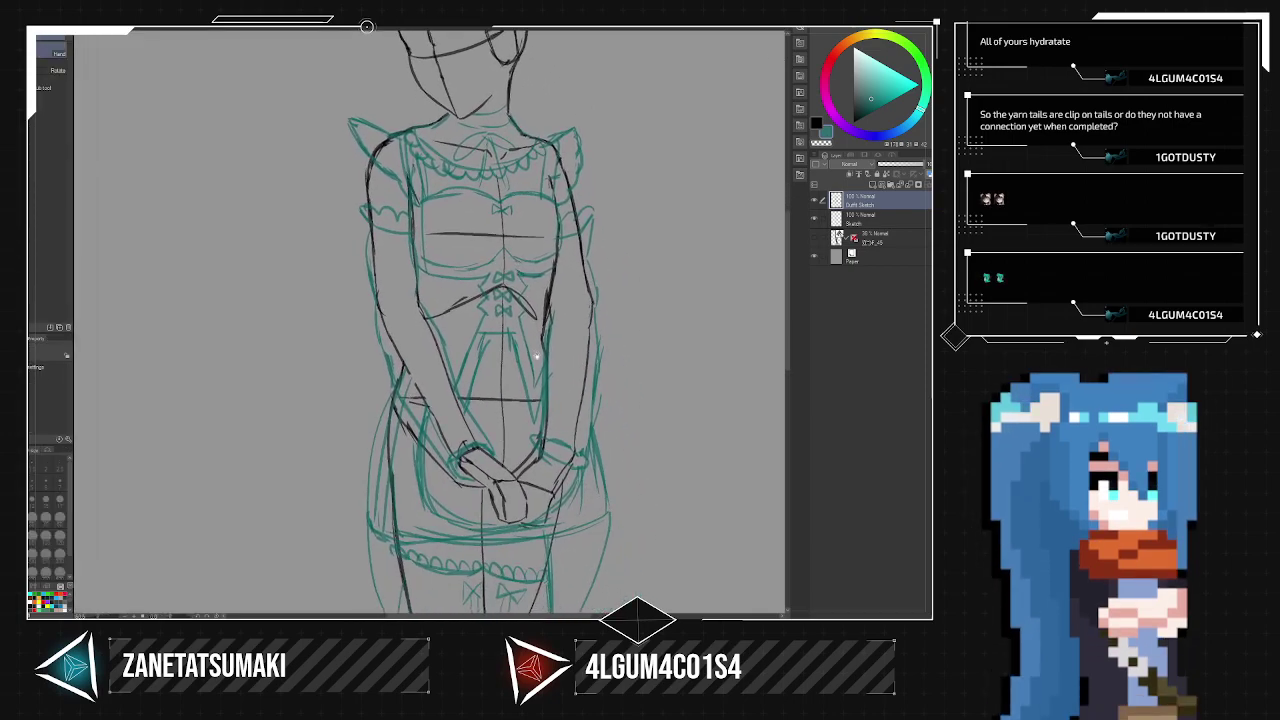
scroll(535, 355, "down", 6)
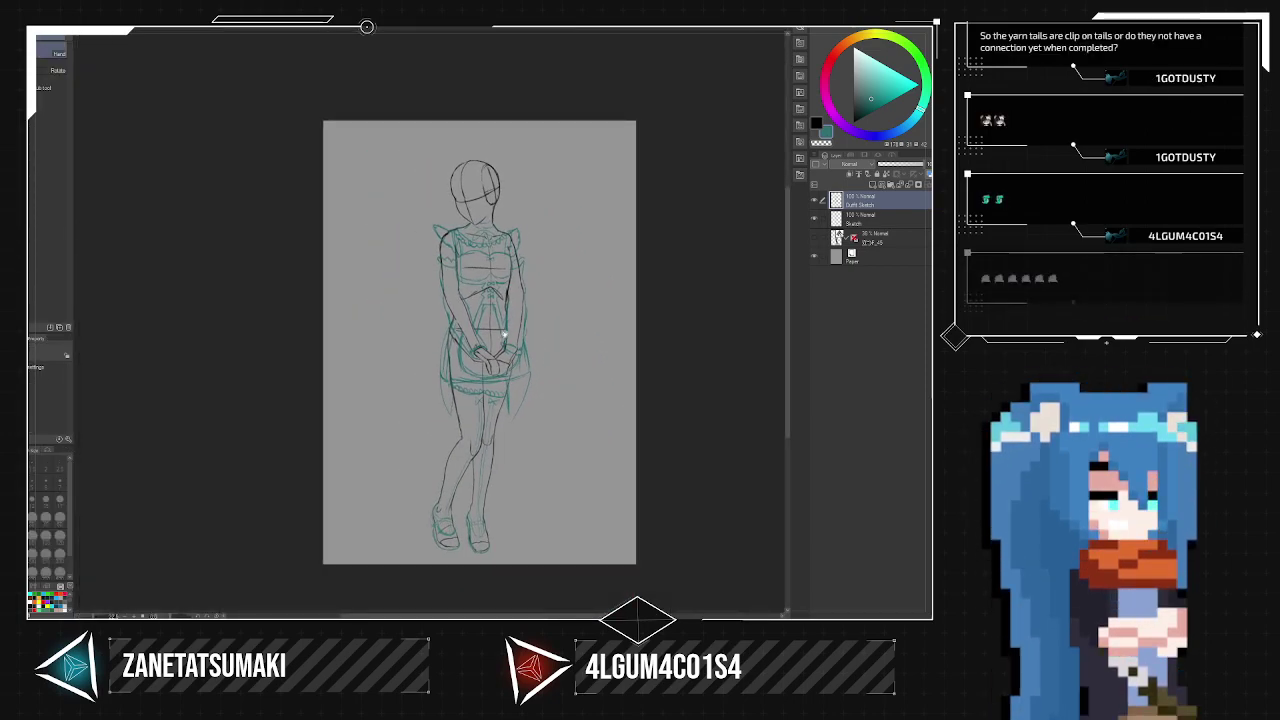
scroll(506, 332, "up", 1)
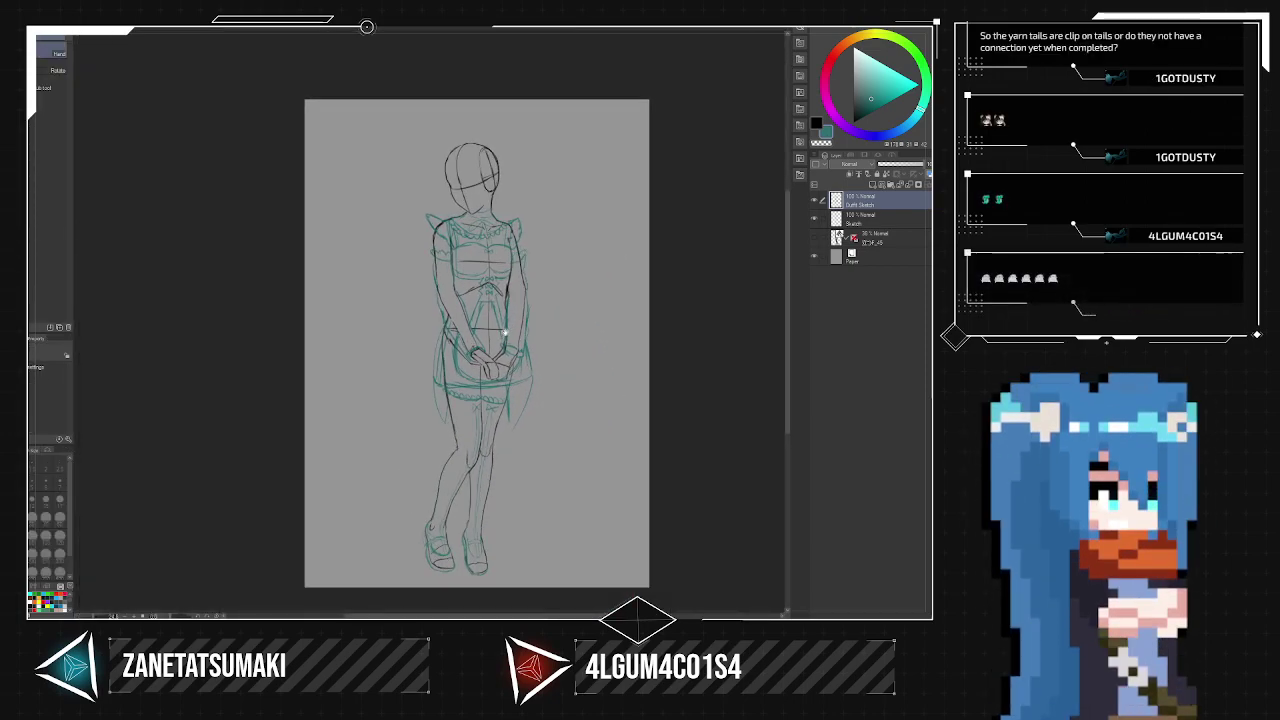
Add a new layer clipped to the Outfit Sketch layer and fill it with black to recolour the teal lines.
left_click(872, 185)
left_click(850, 174)
left_click(817, 123)
key("g")
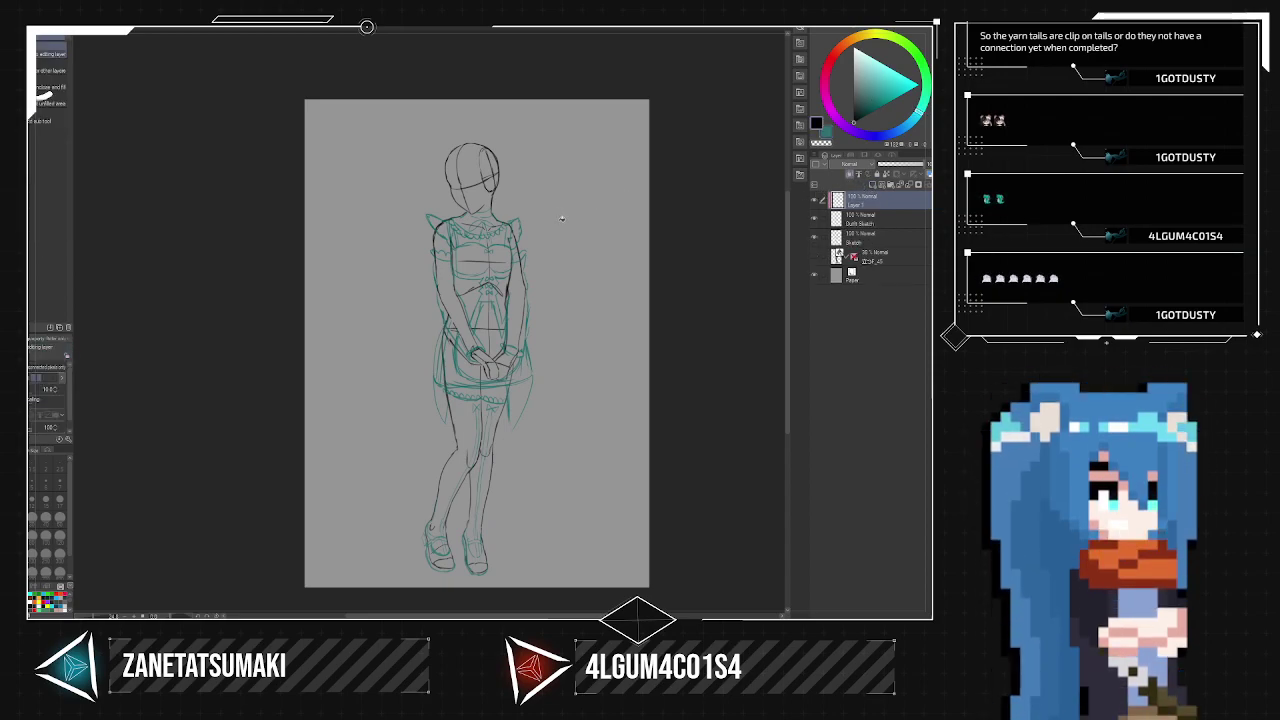
left_click(561, 218)
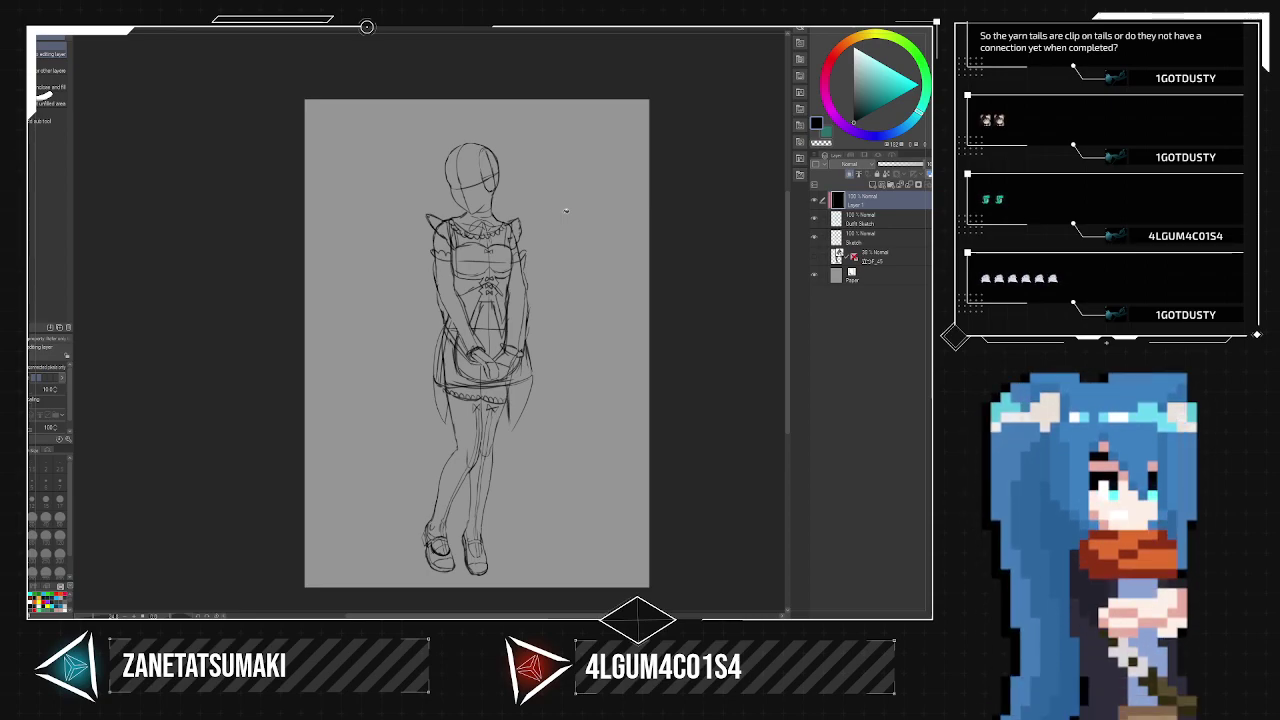
Add another new layer above the black-filled clipping layer.
left_click(868, 219)
left_click(869, 201)
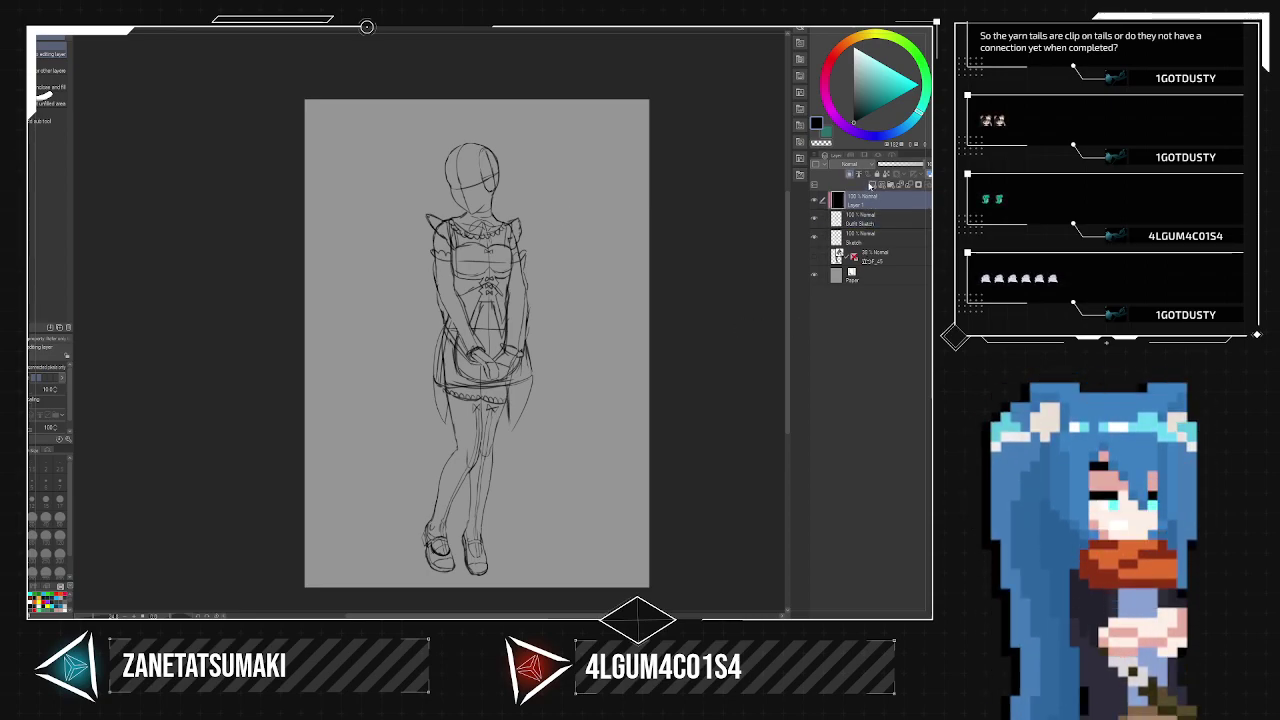
left_click(872, 185)
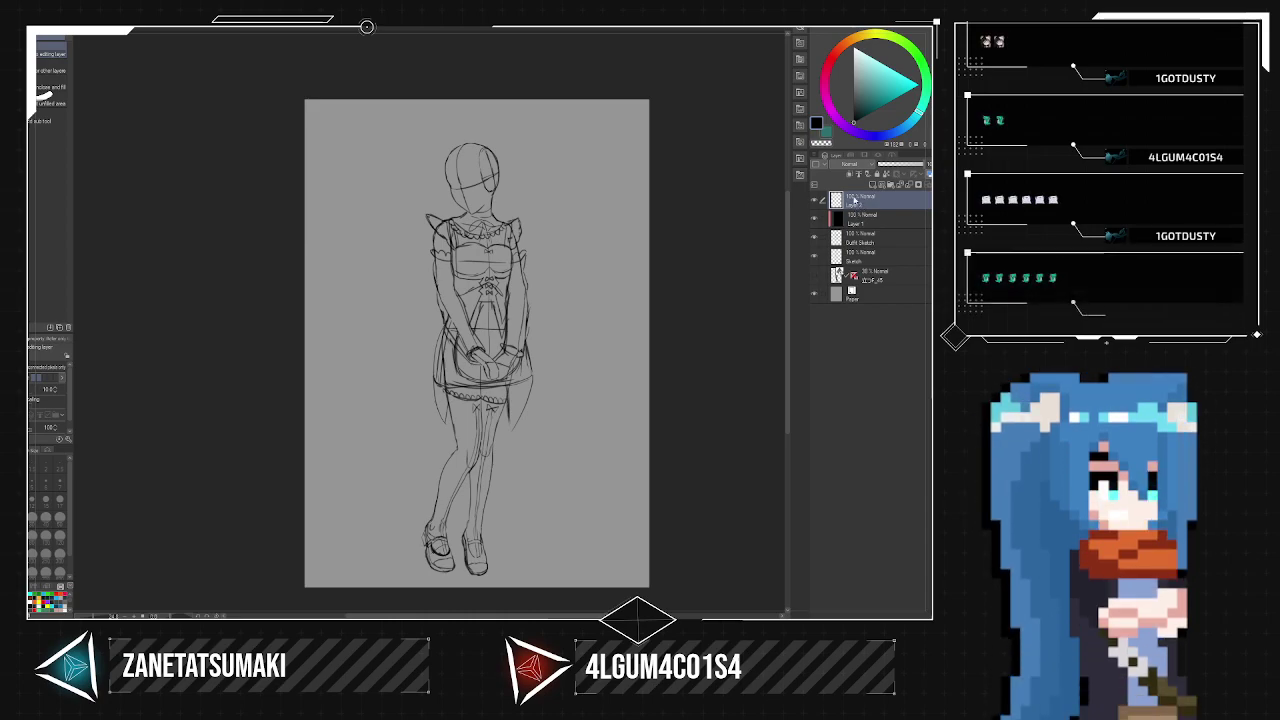
Rename the new top layer "Face Sketch" and add a layer mask to the Sketch layer.
double_click(856, 204)
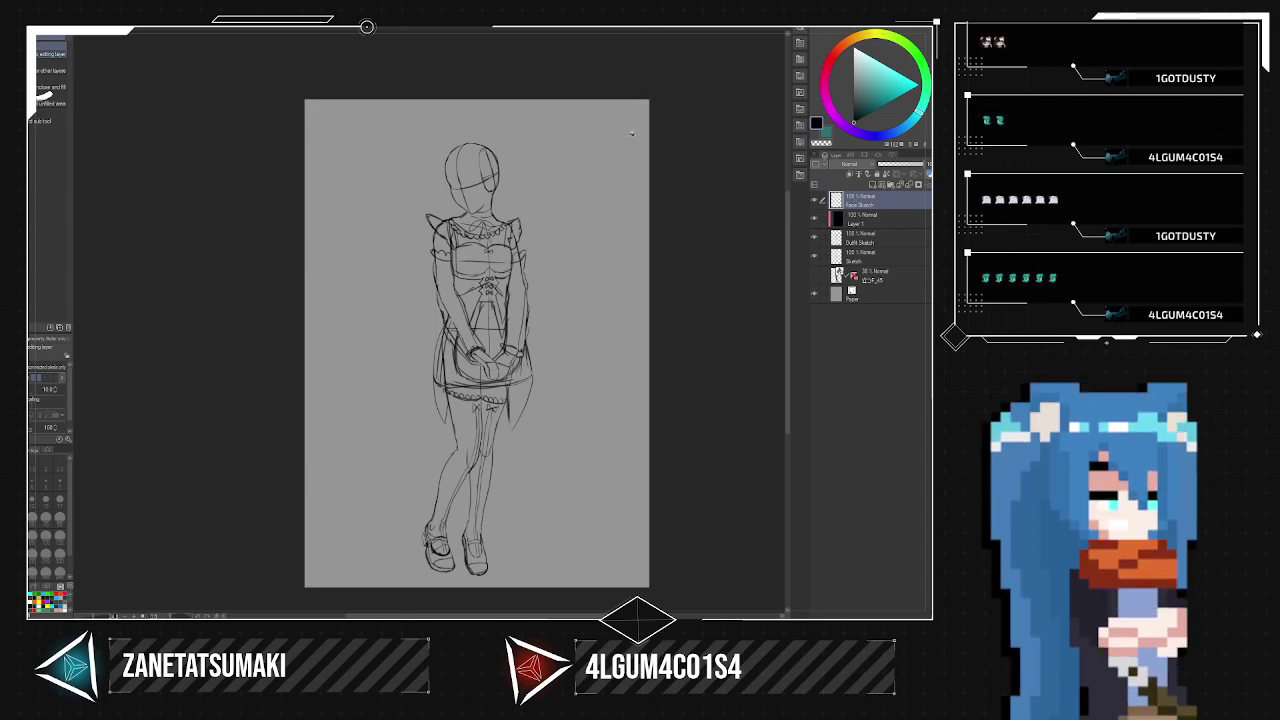
scroll(523, 218, "up", 5)
scroll(510, 235, "up", 3)
left_click_drag(510, 235, 839, 278)
left_click(900, 254)
left_click(918, 185)
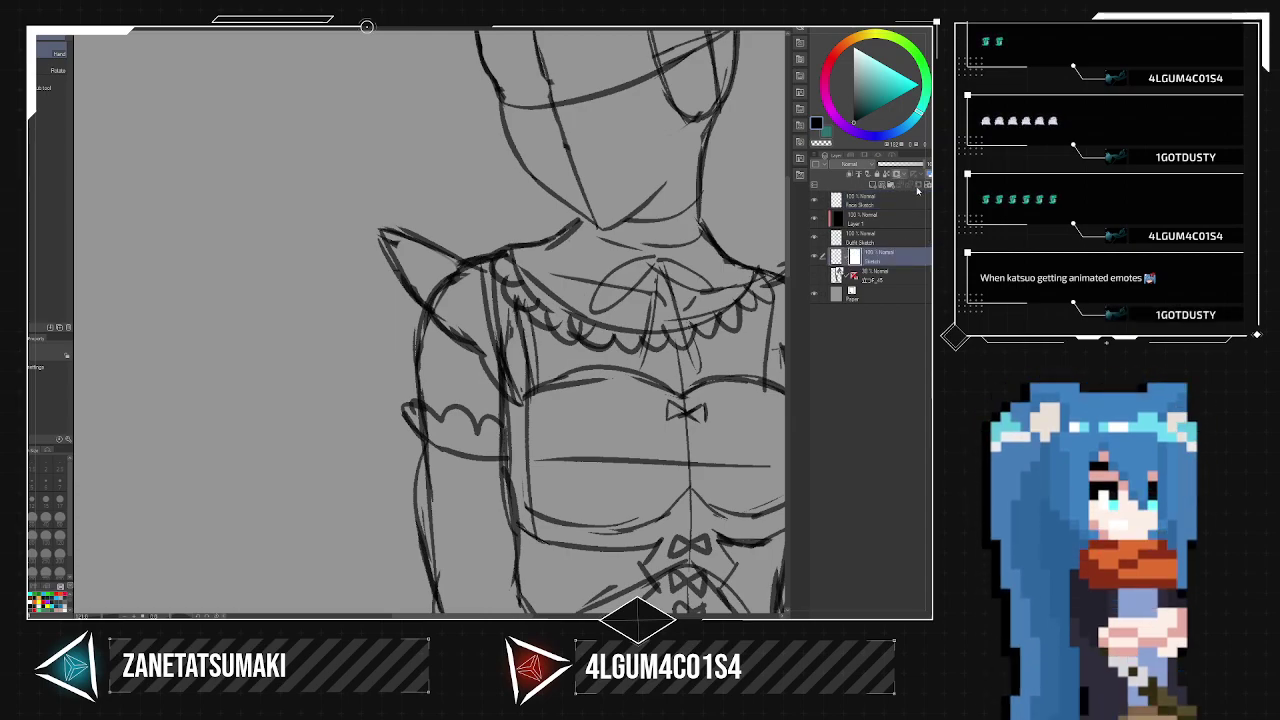
Erase the body sketch's shoulder and arm lines that run beneath the ruffles on both shoulders, working on the layer mask.
key("e")
mouse_move(448, 286)
left_mouse_down()
mouse_move(425, 286)
mouse_move(472, 287)
left_mouse_up()
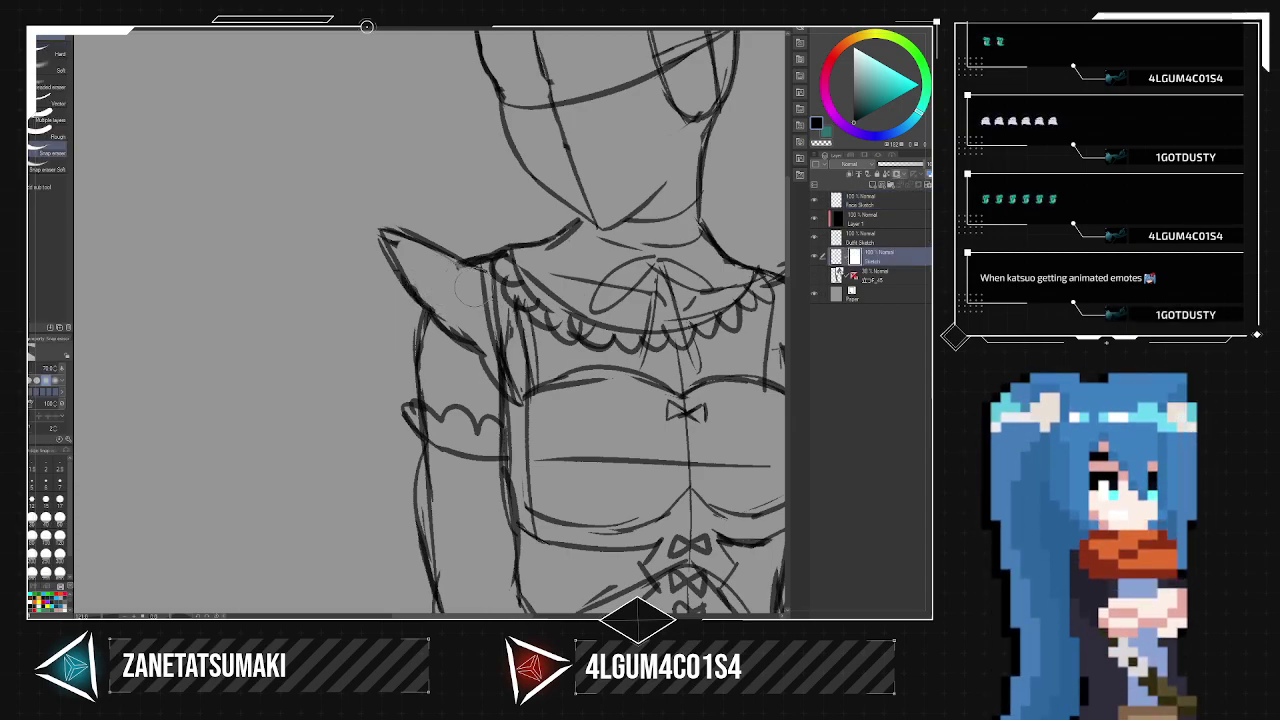
scroll(533, 304, "down", 2)
left_click_drag(619, 320, 538, 320)
scroll(620, 320, "up", 1)
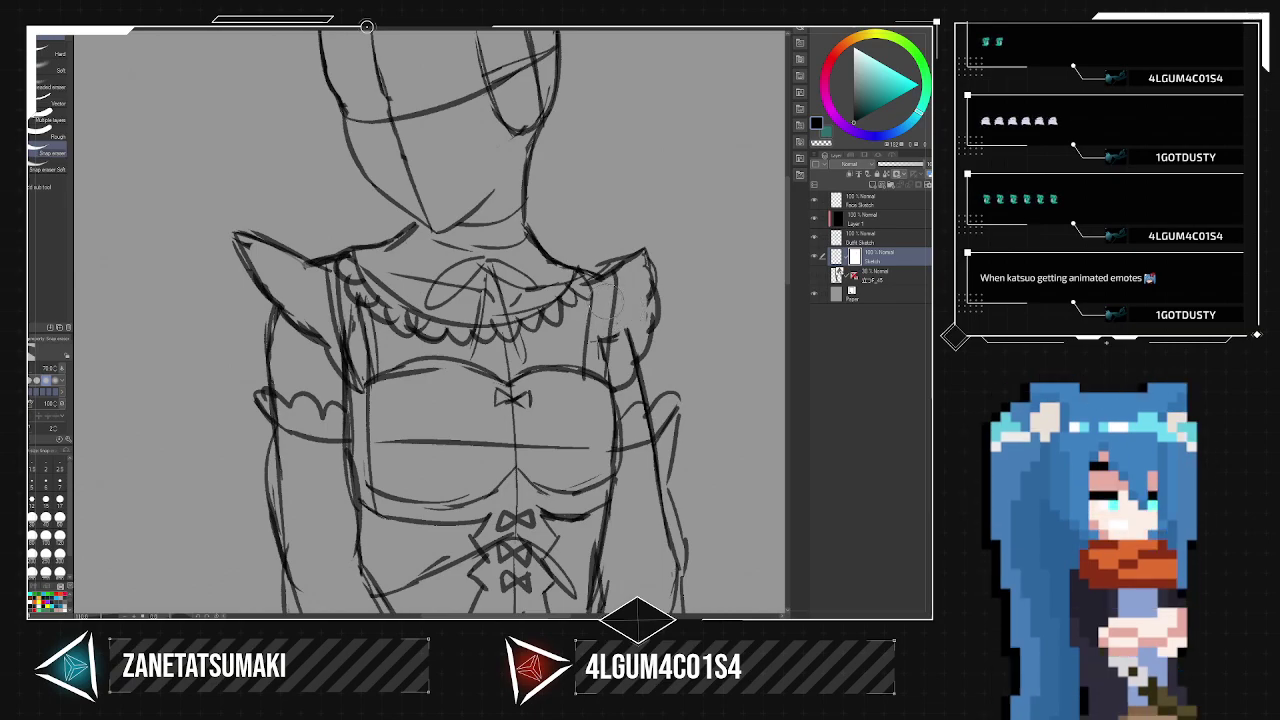
left_click_drag(621, 345, 608, 338)
scroll(613, 333, "down", 5)
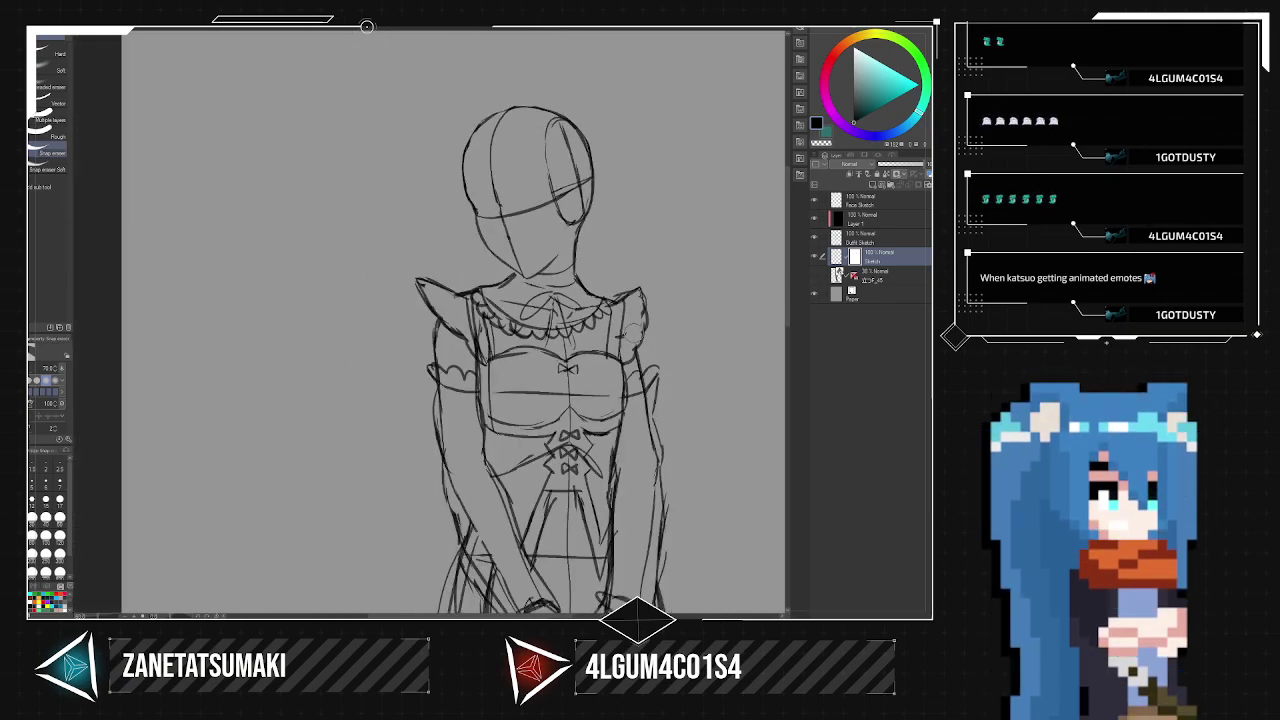
Examine the masked body and outfit sketch from the head and shoulders down to the skirt and legs.
scroll(508, 268, "up", 2)
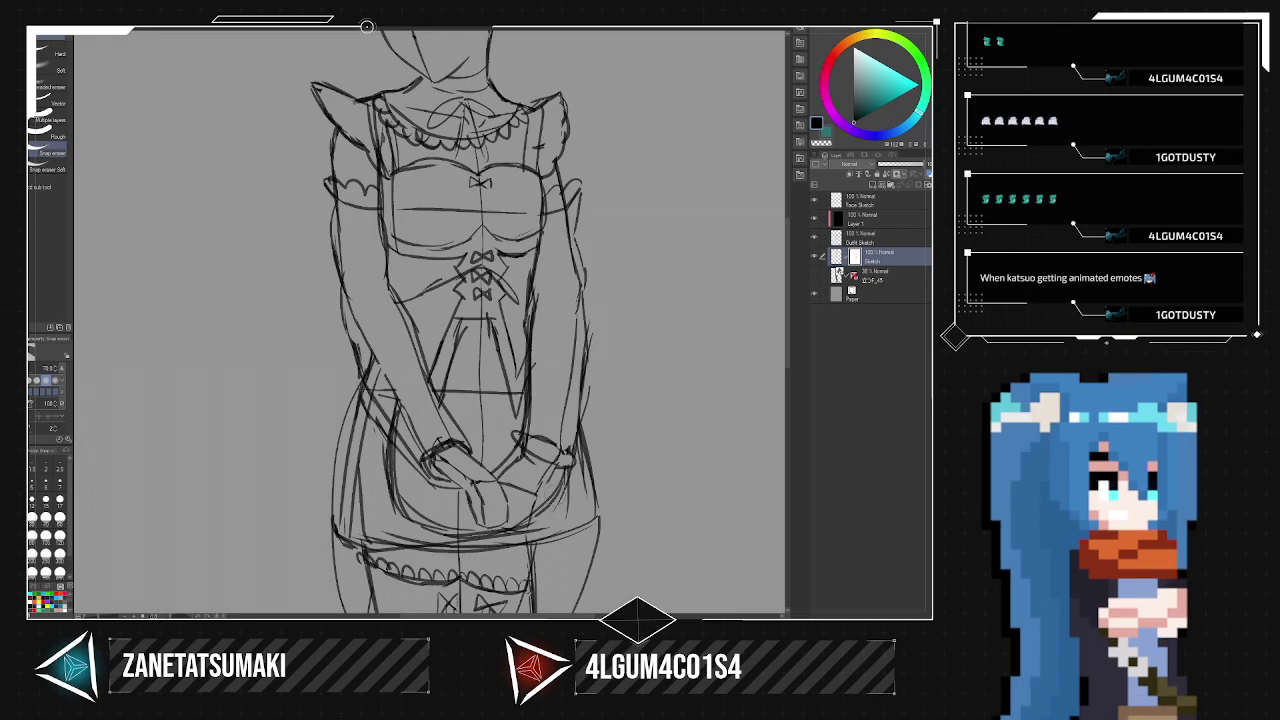
scroll(560, 515, "down", 4)
left_click_drag(577, 523, 552, 461)
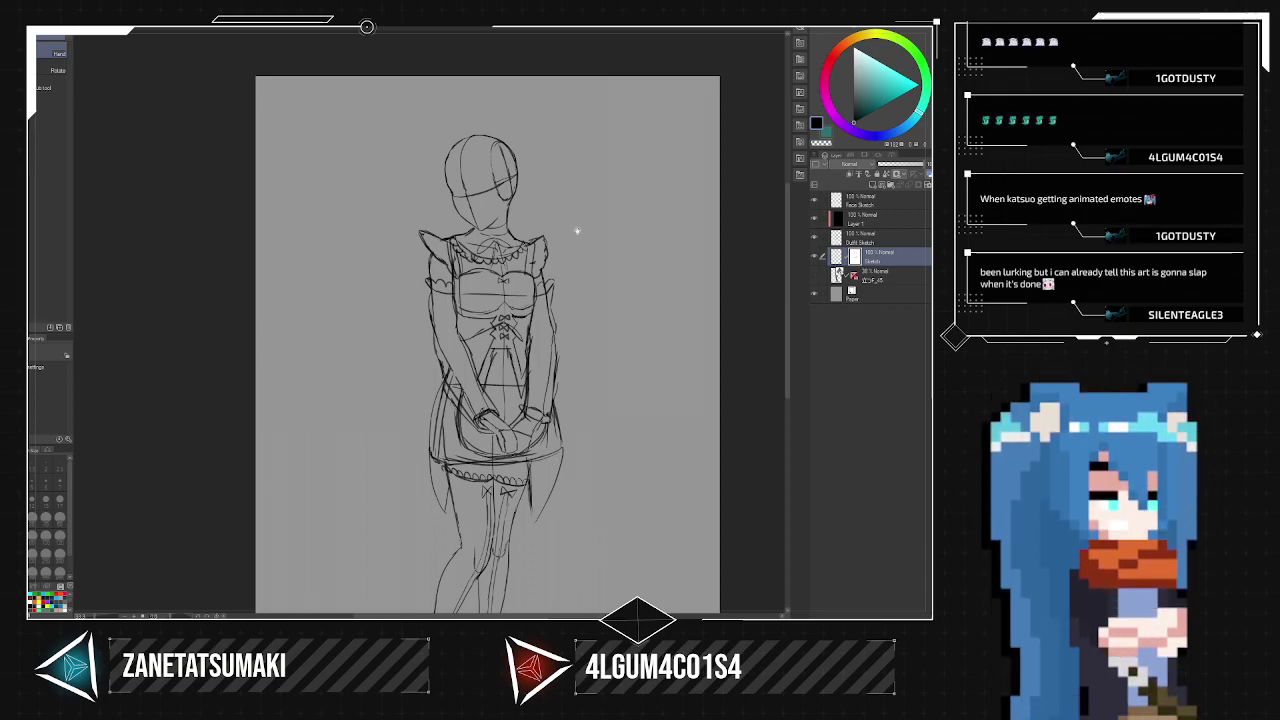
scroll(520, 190, "up", 5)
mouse_move(456, 166)
left_mouse_down()
mouse_move(654, 356)
mouse_move(530, 92)
left_mouse_up()
scroll(654, 356, "up", 2)
scroll(654, 356, "down", 3)
scroll(654, 356, "down", 3)
scroll(629, 297, "down", 4)
scroll(604, 228, "up", 4)
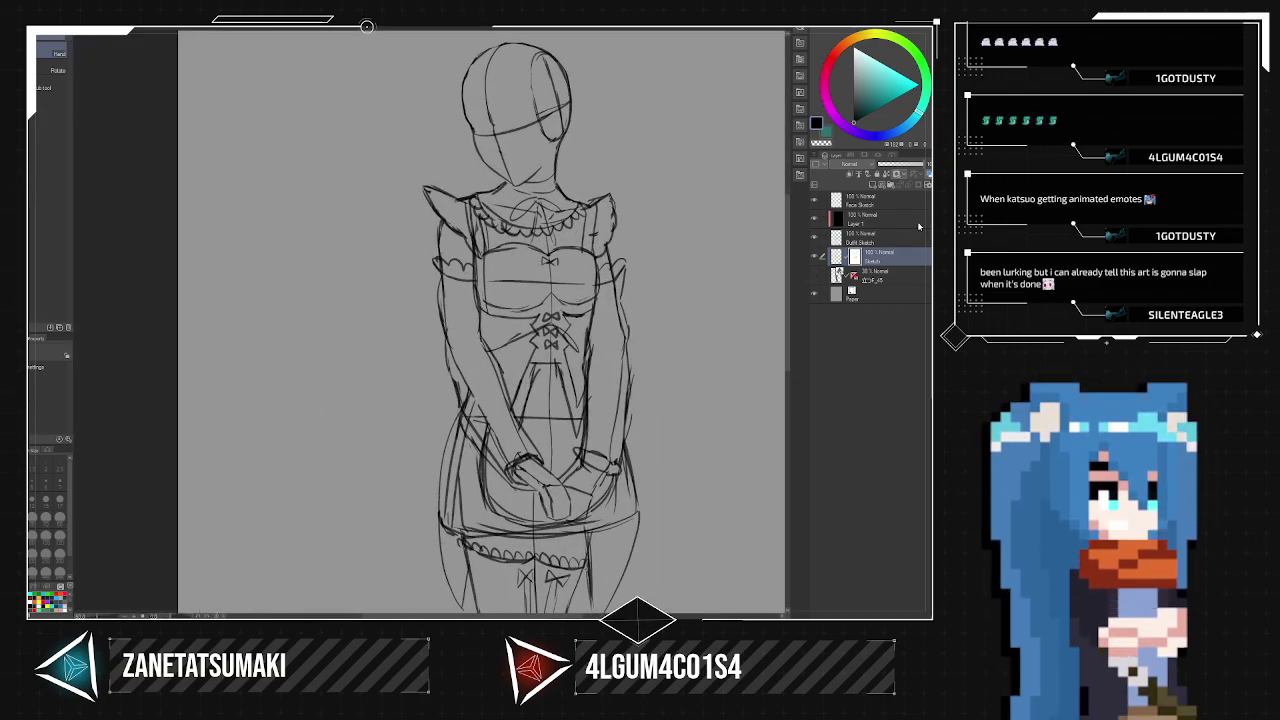
On the Face Sketch layer, sketch the left-hand eye's upper lid and the nose line beside it in teal.
left_click(918, 199)
scroll(521, 190, "up", 4)
left_click_drag(519, 138, 462, 298)
scroll(462, 298, "up", 1)
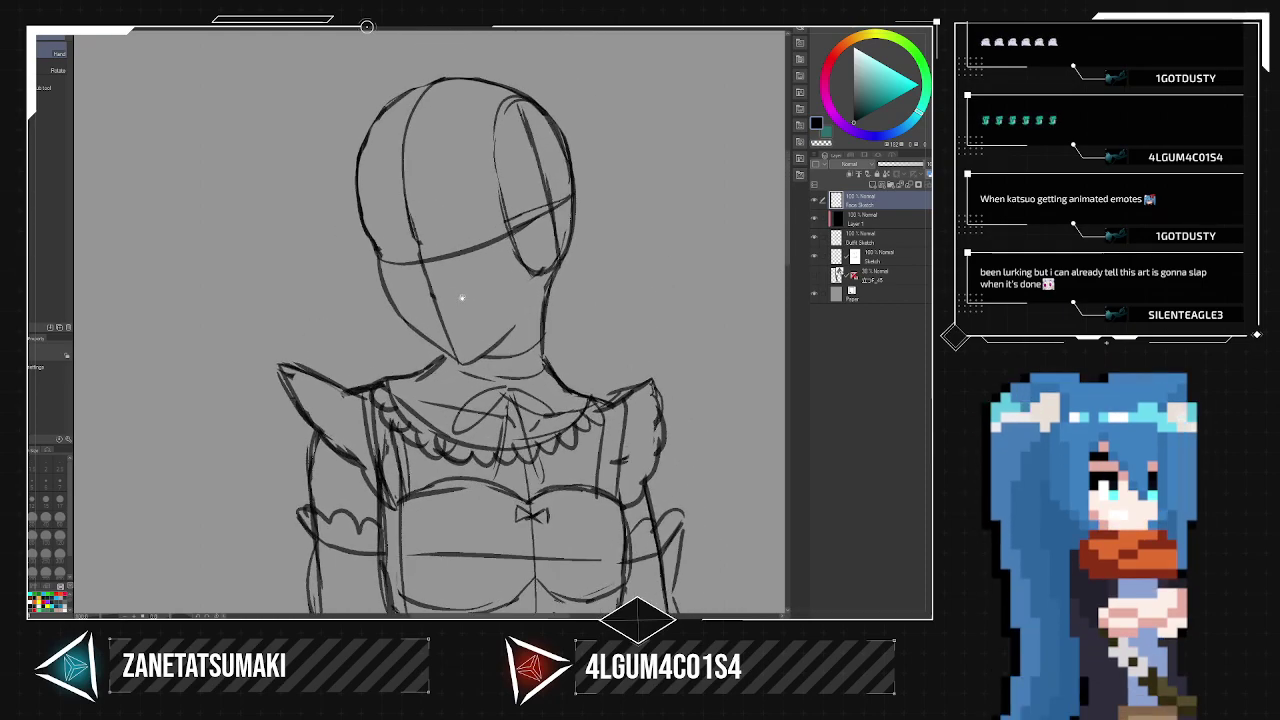
scroll(461, 298, "up", 4)
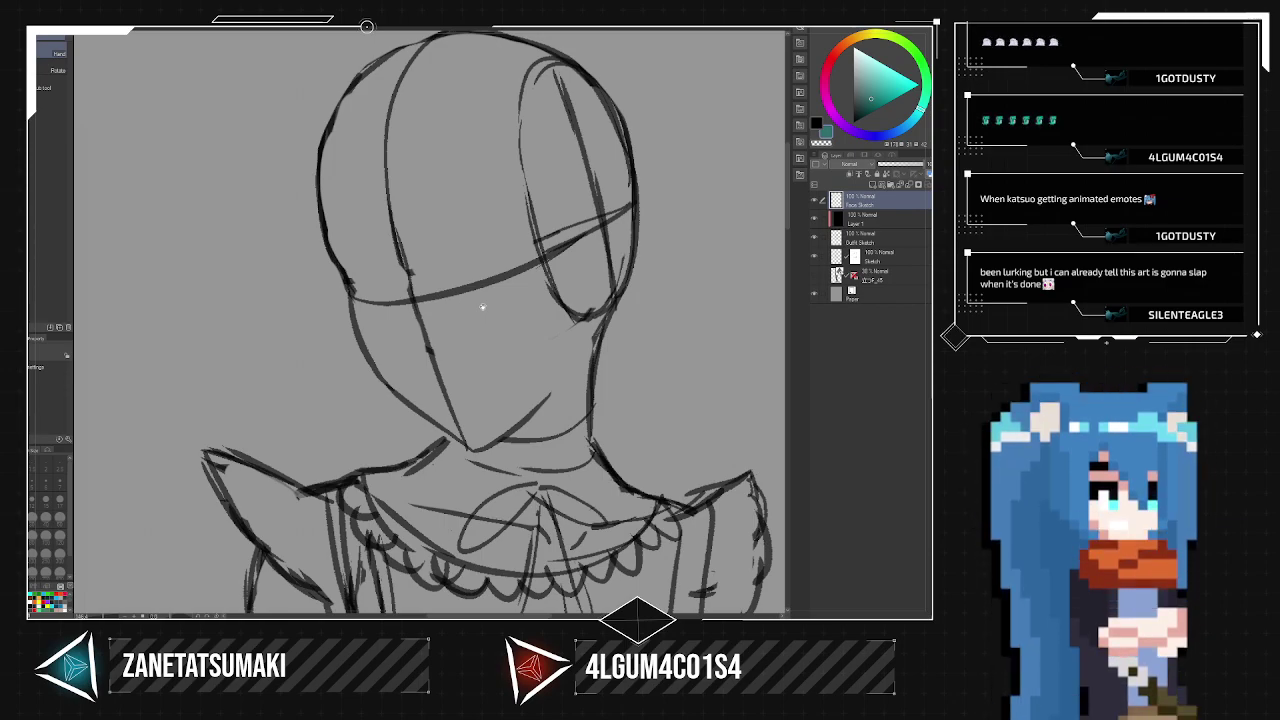
left_click_drag(510, 334, 517, 321)
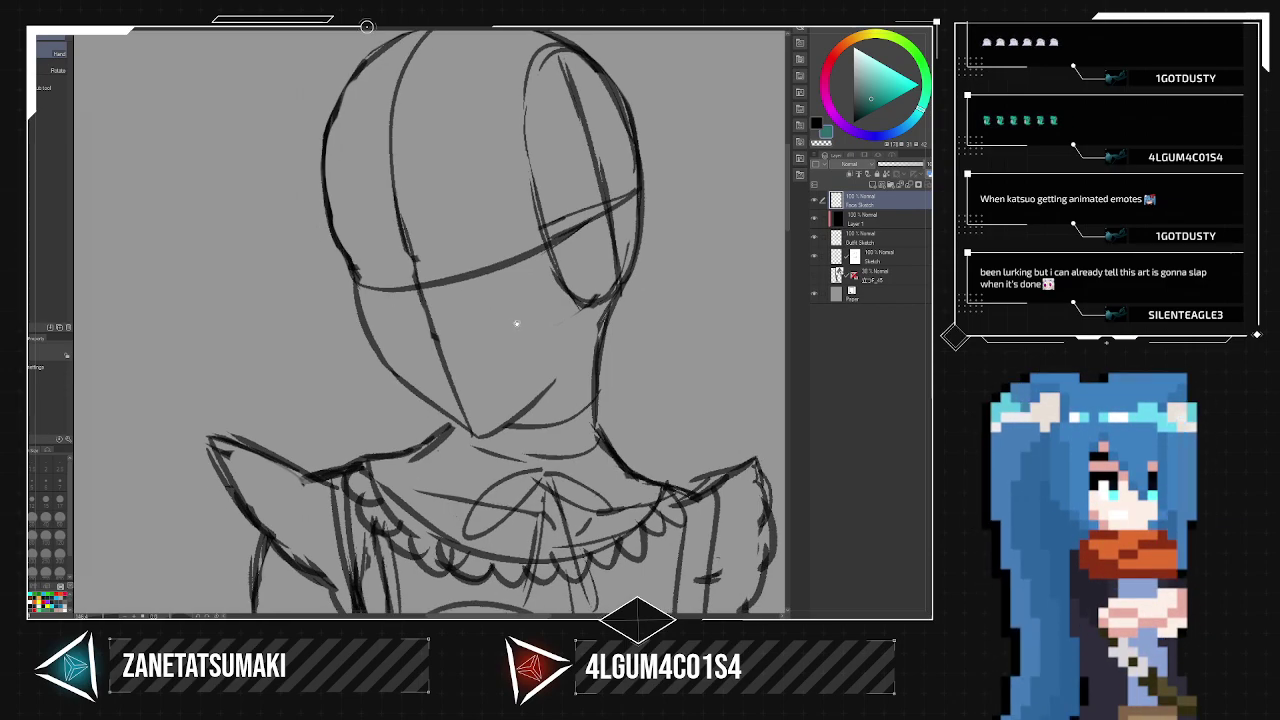
scroll(517, 321, "up", 1)
scroll(496, 363, "up", 3)
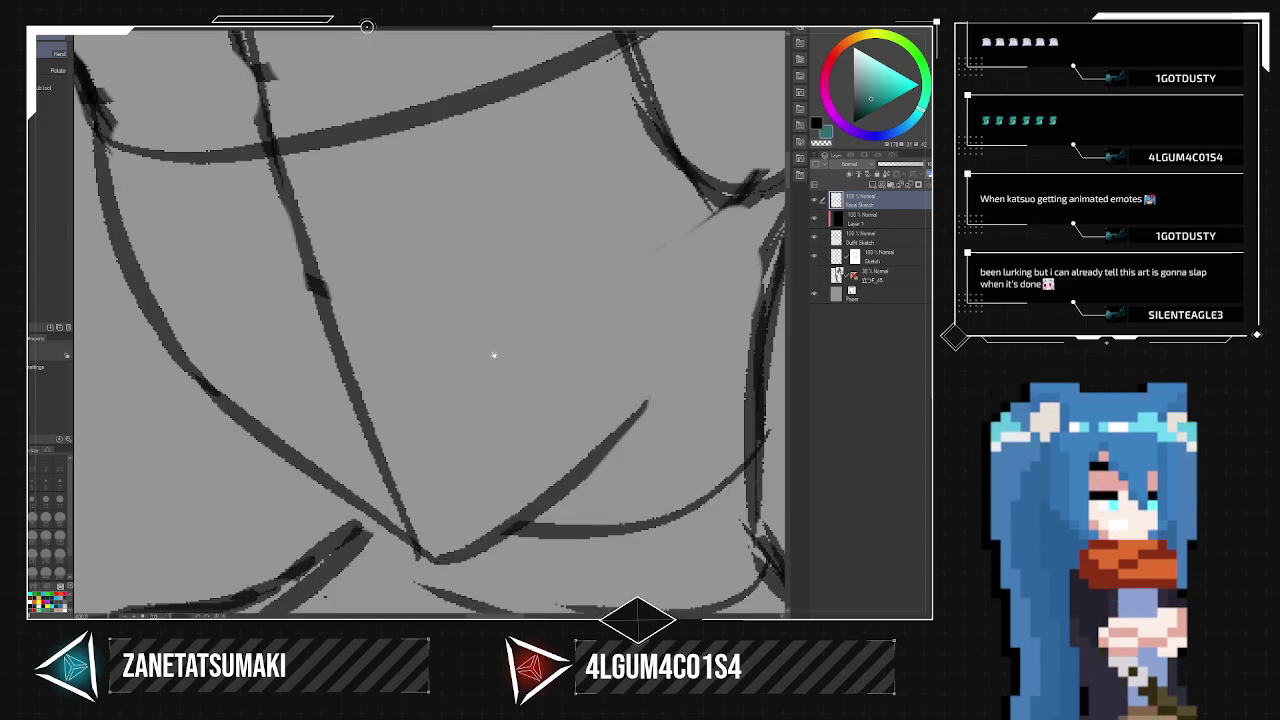
scroll(498, 350, "down", 2)
left_click_drag(497, 357, 514, 389)
mouse_move(401, 355)
left_mouse_down()
mouse_move(402, 274)
mouse_move(396, 360)
mouse_move(397, 287)
mouse_move(402, 296)
left_mouse_up()
mouse_move(319, 271)
left_mouse_down()
mouse_move(355, 248)
mouse_move(340, 253)
mouse_move(384, 265)
mouse_move(333, 264)
left_mouse_up()
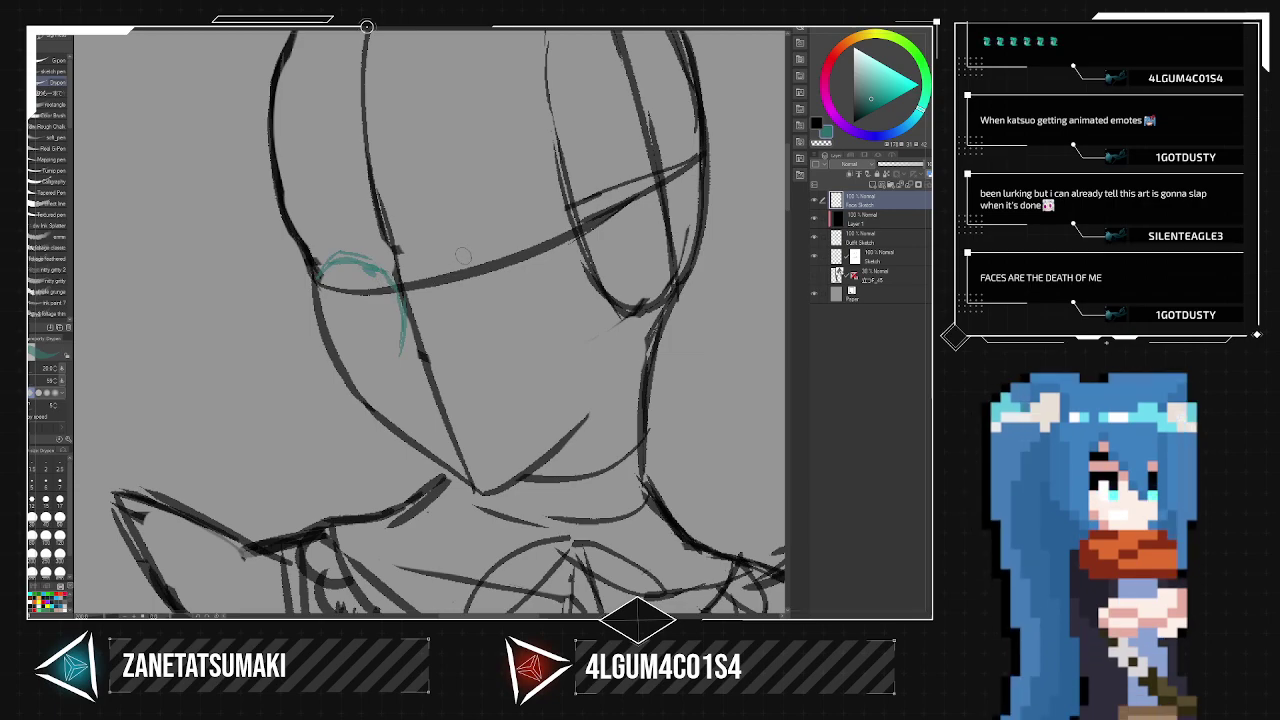
Sketch the right-hand eye's arched upper lid just above the head's eye guideline, with a thicker inner end.
left_click_drag(458, 255, 490, 215)
key("ctrl+z")
mouse_move(460, 256)
left_mouse_down()
mouse_move(495, 228)
mouse_move(544, 225)
mouse_move(515, 226)
mouse_move(549, 237)
left_mouse_up()
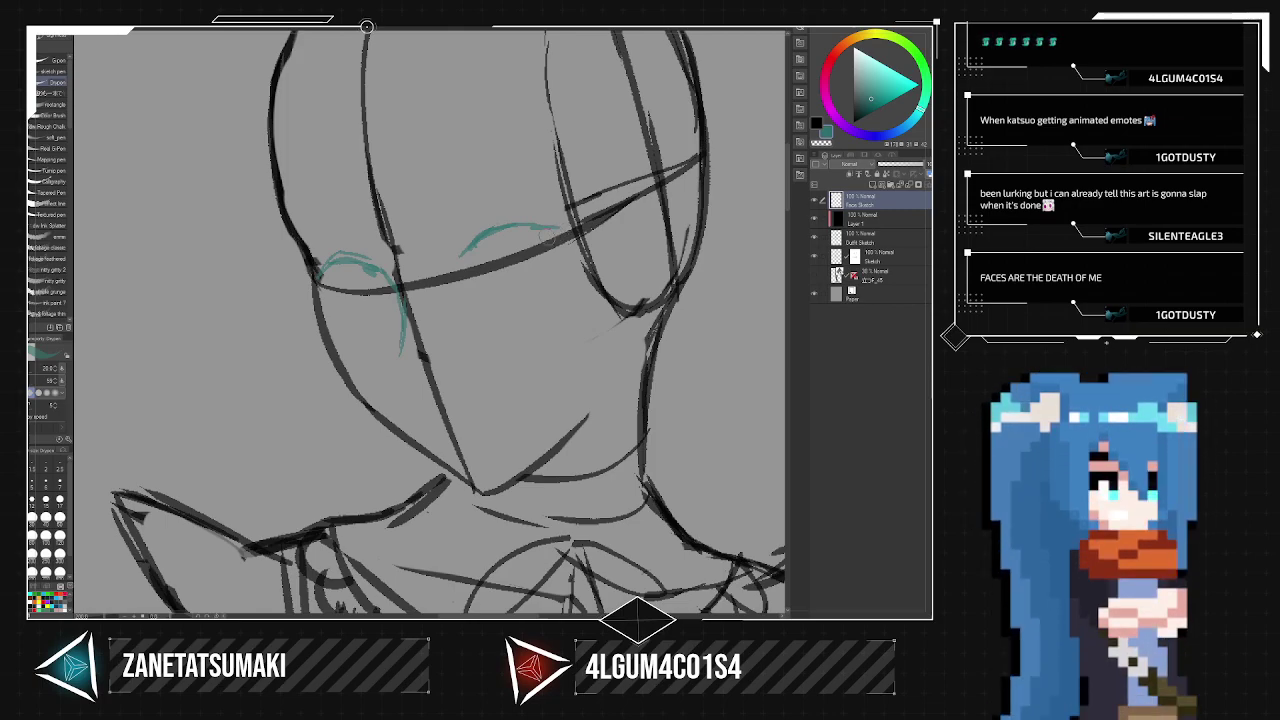
left_click_drag(455, 264, 490, 232)
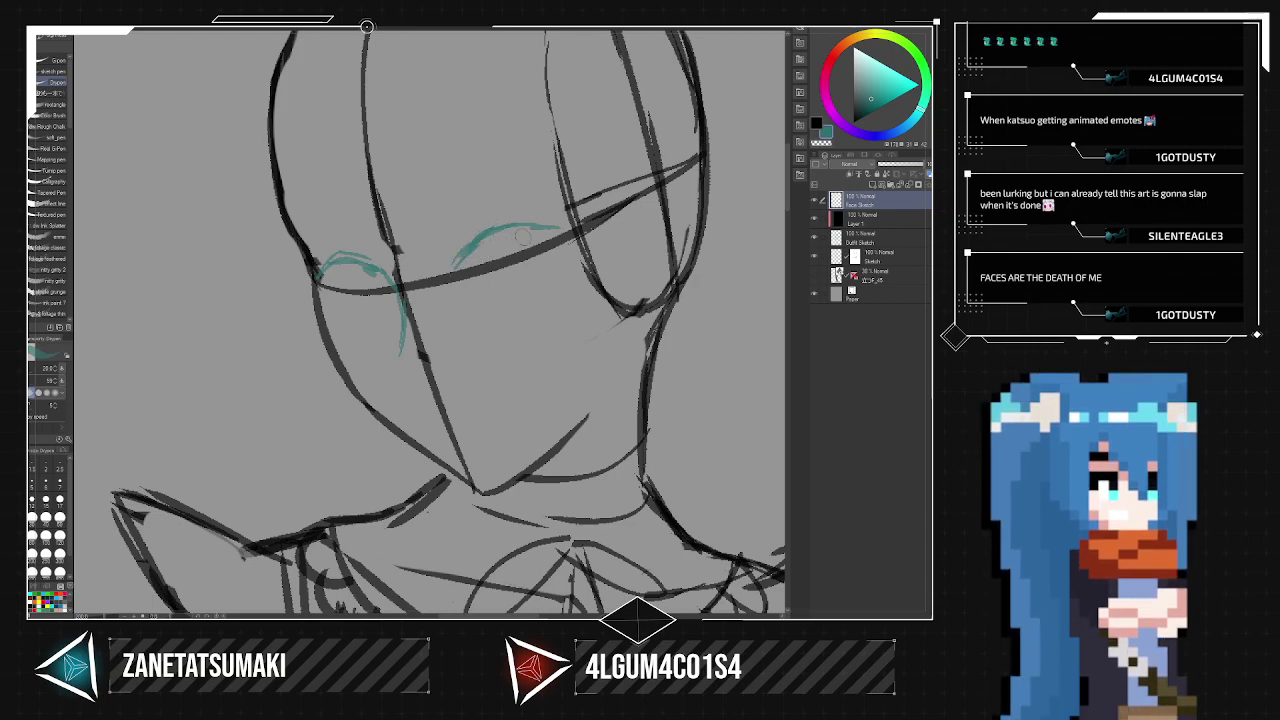
Mirror the canvas view and thicken both upper eyelids, adding an outer corner to the left-hand eye and trimming its inner end.
scroll(560, 300, "down", 6)
scroll(567, 316, "up", 1)
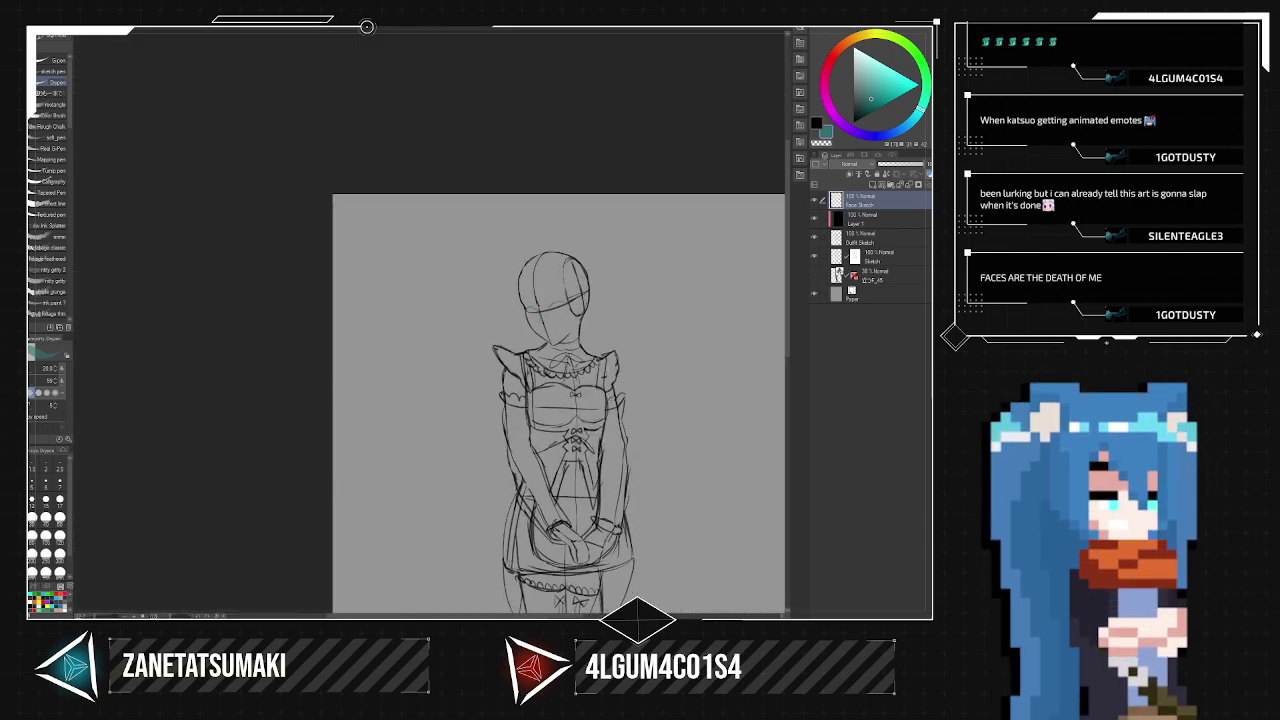
scroll(685, 314, "up", 8)
scroll(299, 341, "up", 5)
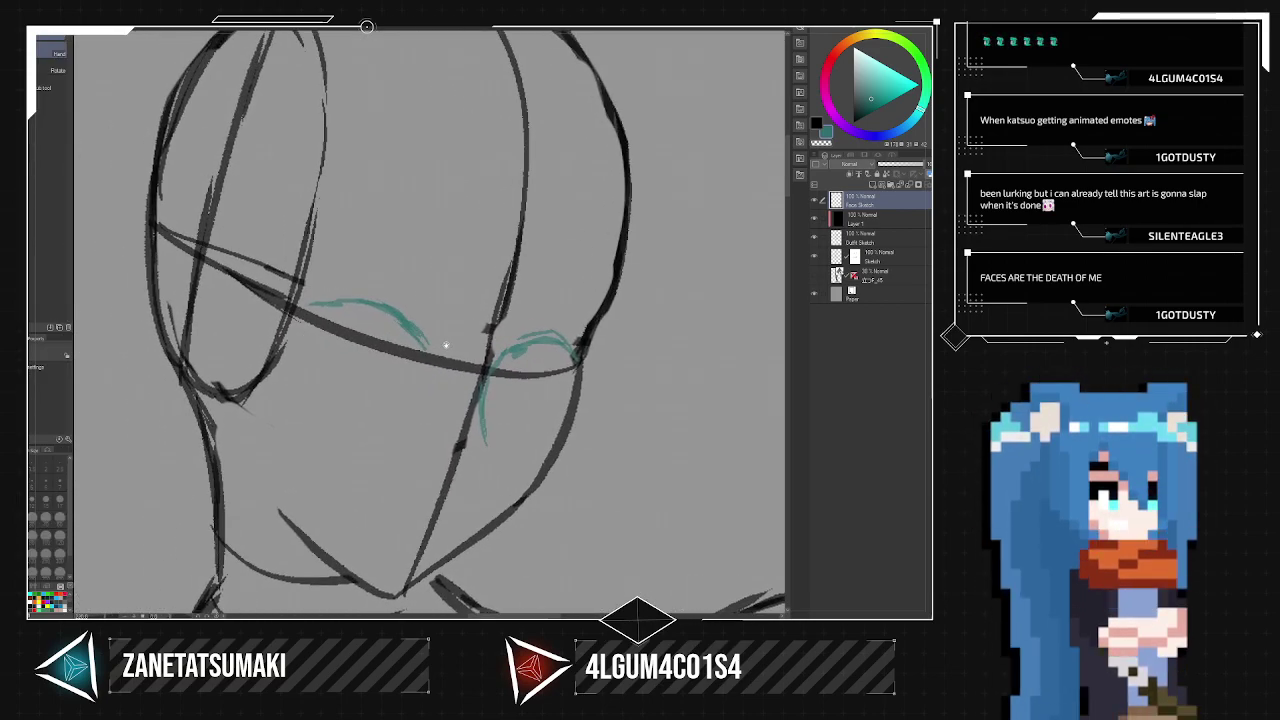
mouse_move(424, 337)
left_mouse_down()
mouse_move(440, 356)
mouse_move(436, 346)
left_mouse_up()
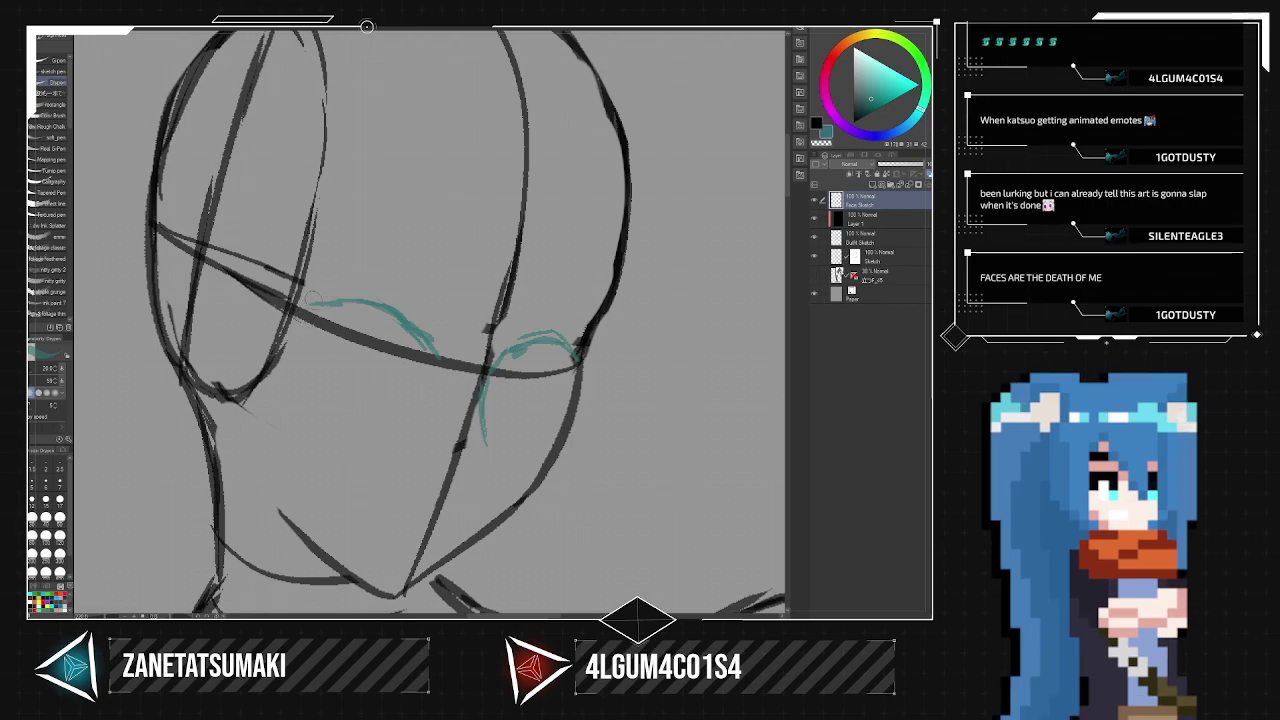
mouse_move(312, 313)
left_mouse_down()
mouse_move(302, 358)
mouse_move(297, 320)
mouse_move(357, 308)
mouse_move(293, 307)
mouse_move(341, 301)
mouse_move(304, 310)
mouse_move(380, 308)
left_mouse_up()
key("ctrl+z")
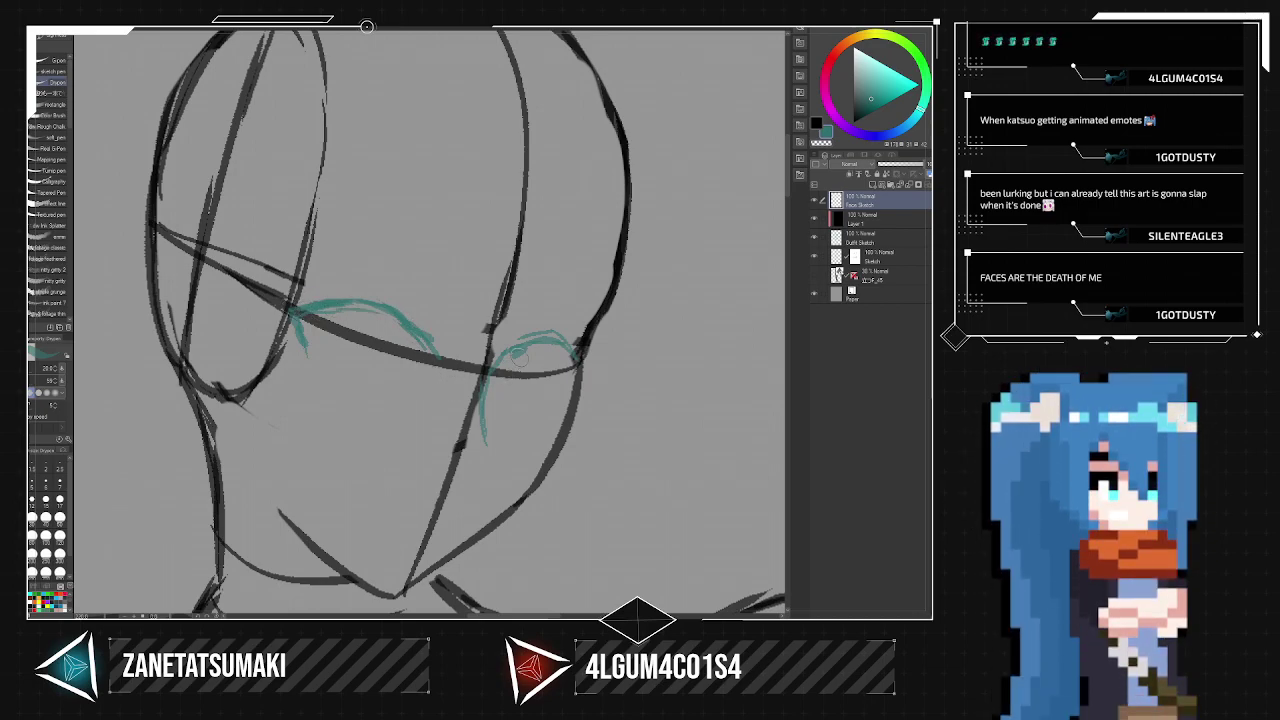
left_click_drag(498, 354, 578, 345)
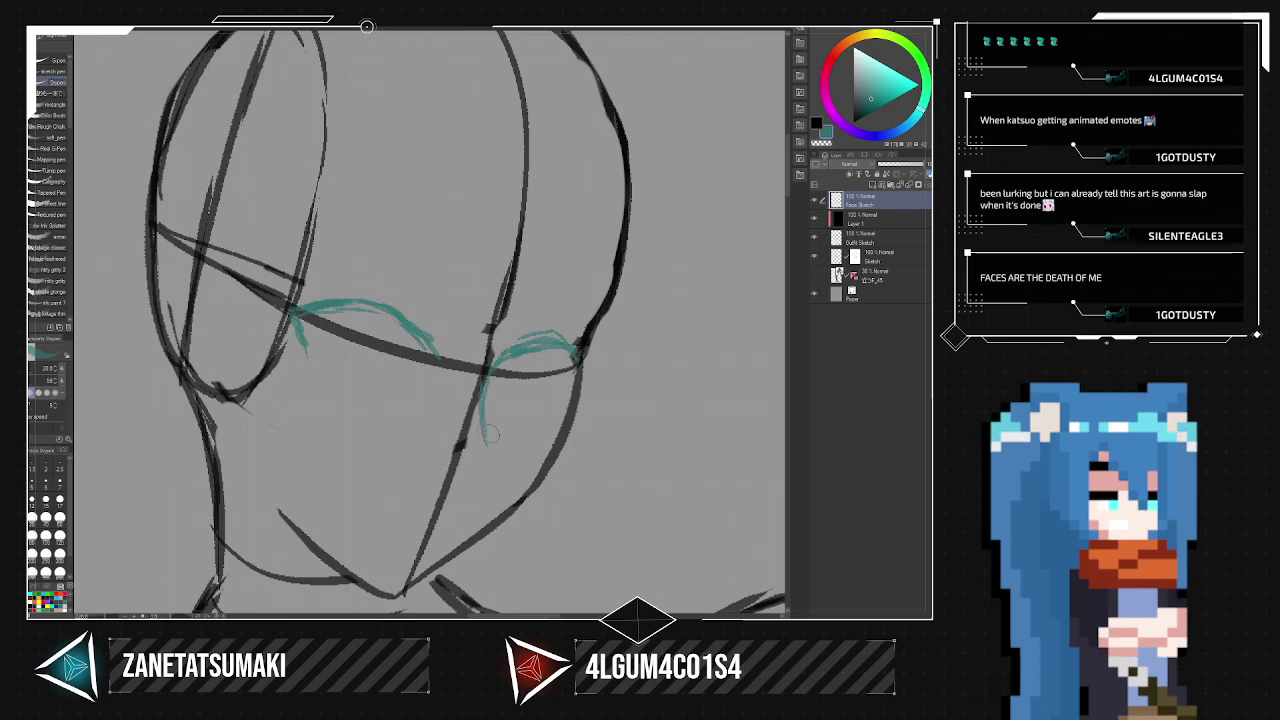
key("e")
left_click_drag(460, 362, 450, 338)
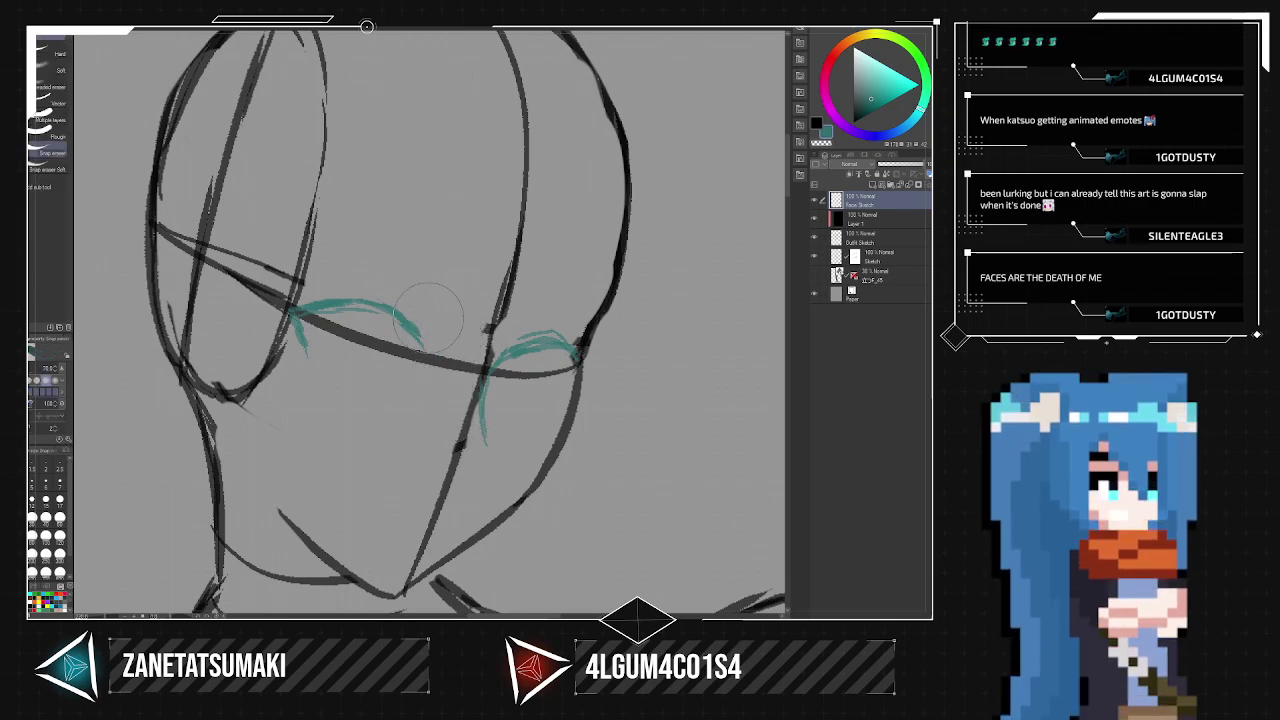
Mark the mouth with a short dash above the chin and sketch both eyebrows, trimming the left-hand one's outer end.
key("p")
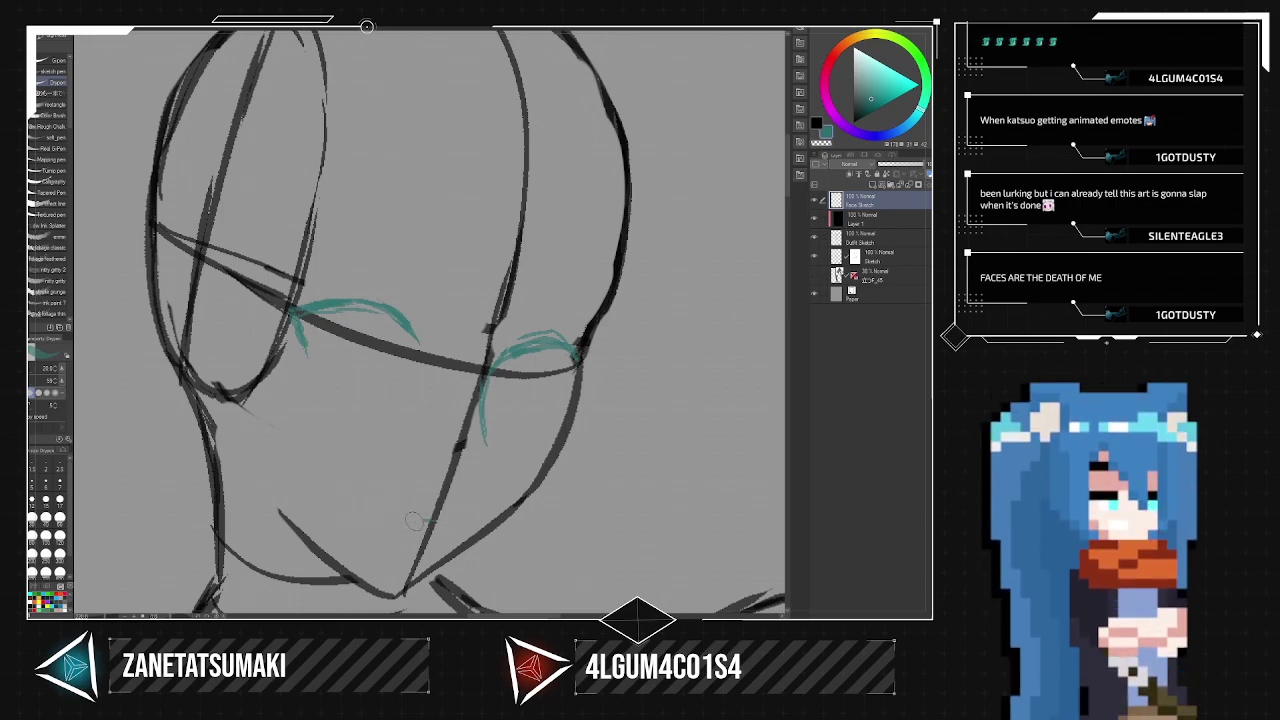
left_click_drag(288, 243, 388, 277)
left_click_drag(540, 326, 602, 304)
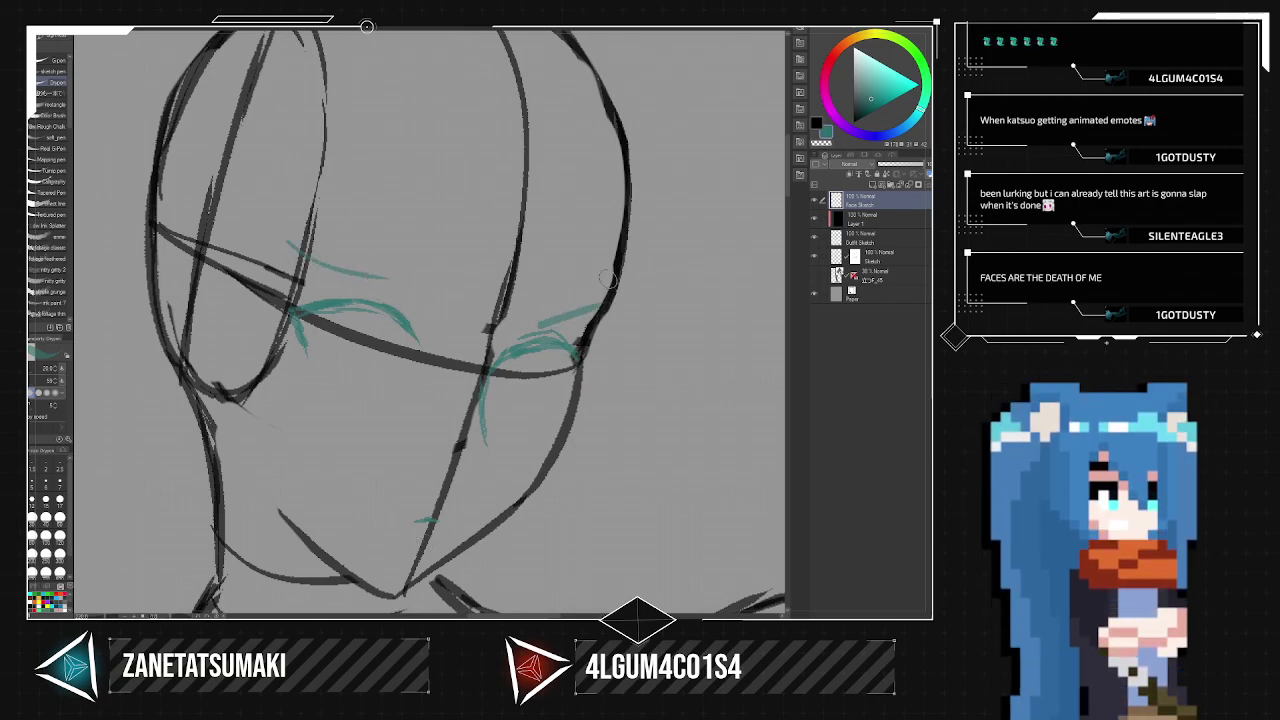
key("ctrl+z")
left_click_drag(524, 319, 598, 312)
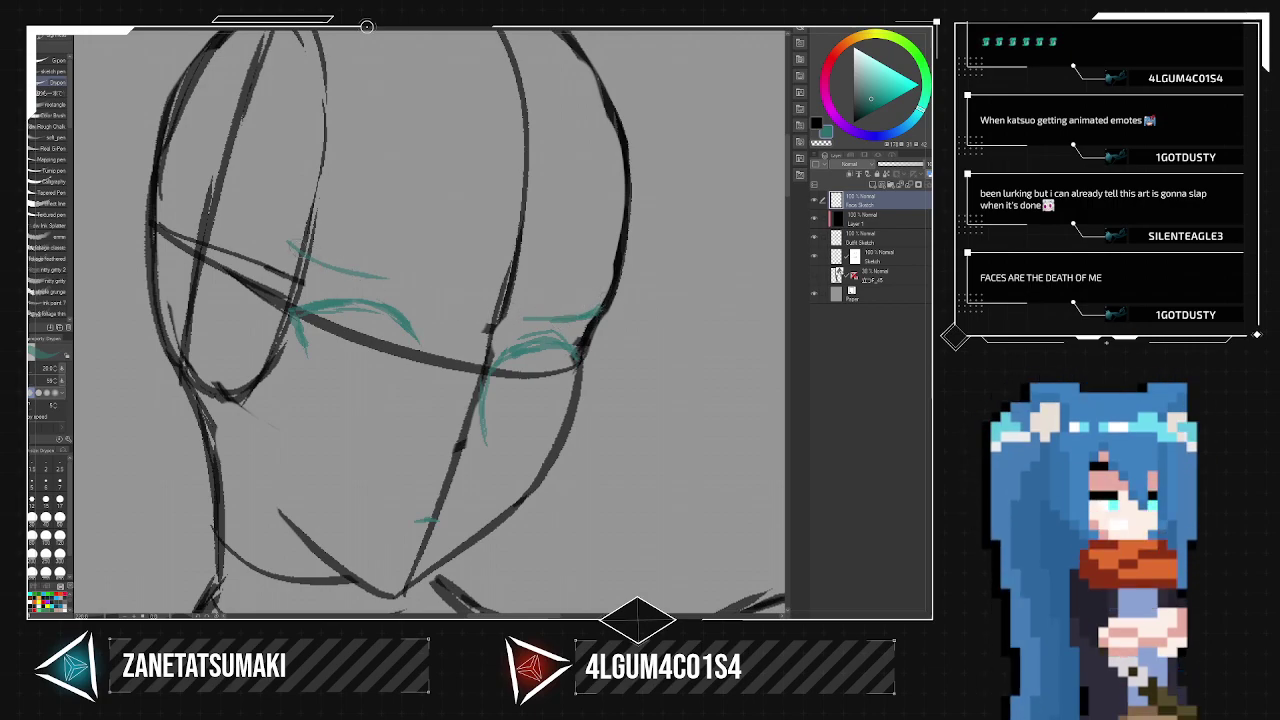
left_click_drag(421, 293, 316, 250)
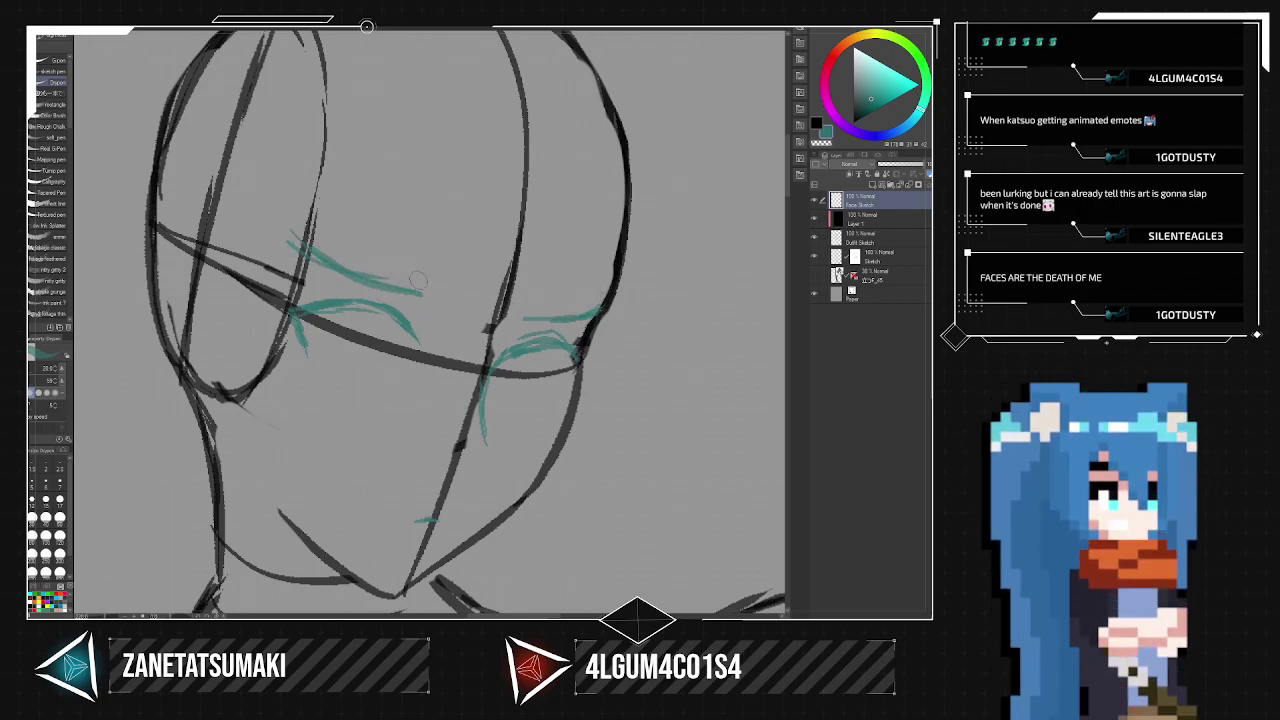
key("e")
left_click_drag(284, 240, 280, 252)
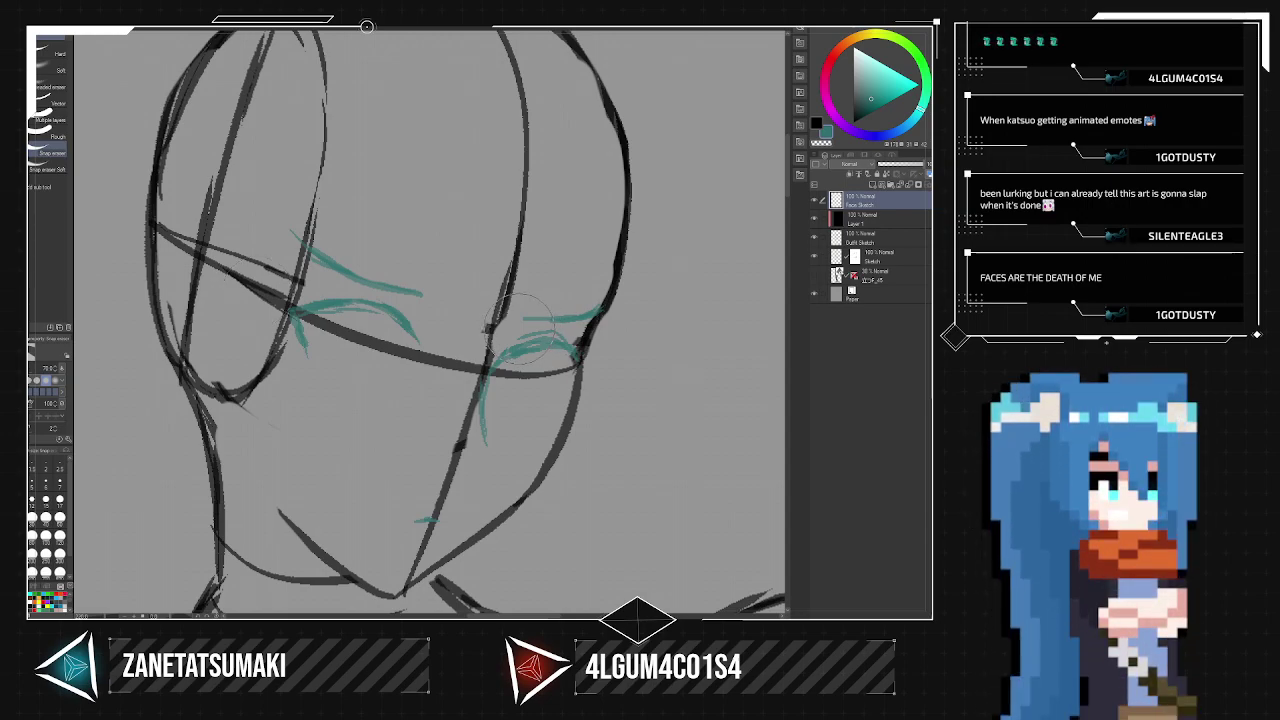
Add crease lines above the upper eyelids and sketch short curved lower lids for both eyes.
key("p")
left_click_drag(519, 334, 560, 331)
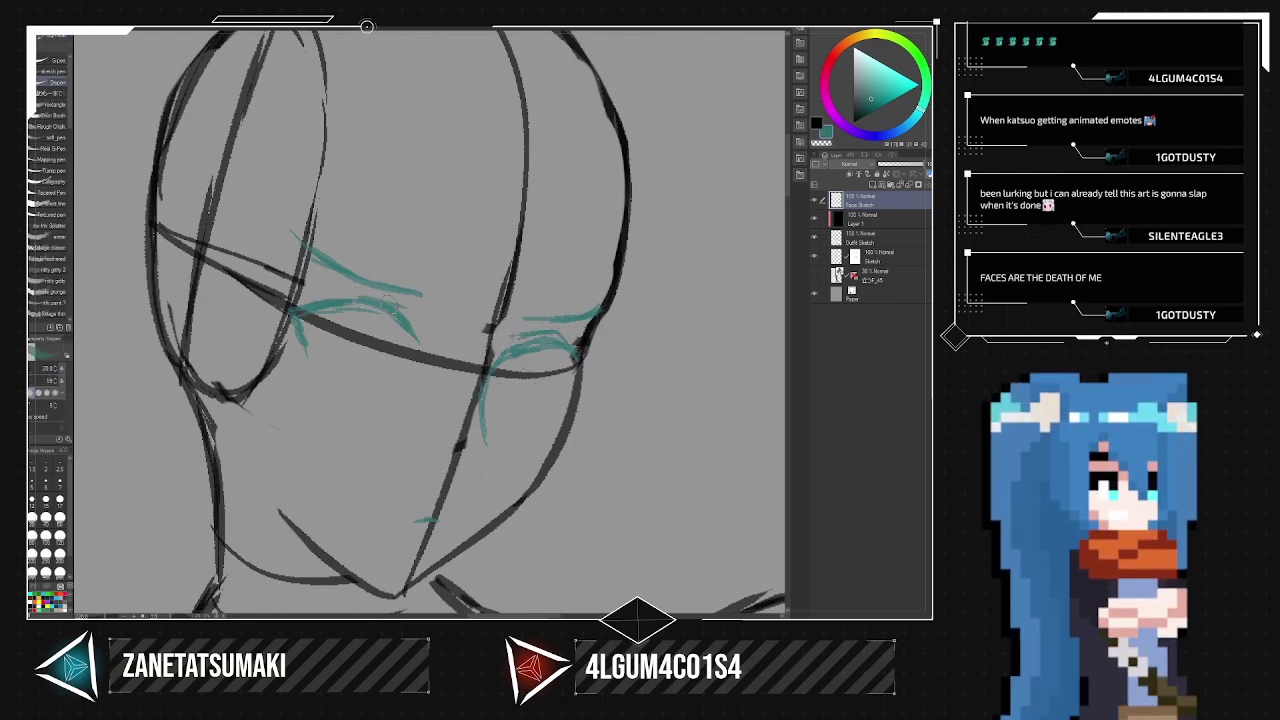
scroll(464, 373, "down", 1)
scroll(464, 373, "down", 1)
scroll(505, 448, "up", 3)
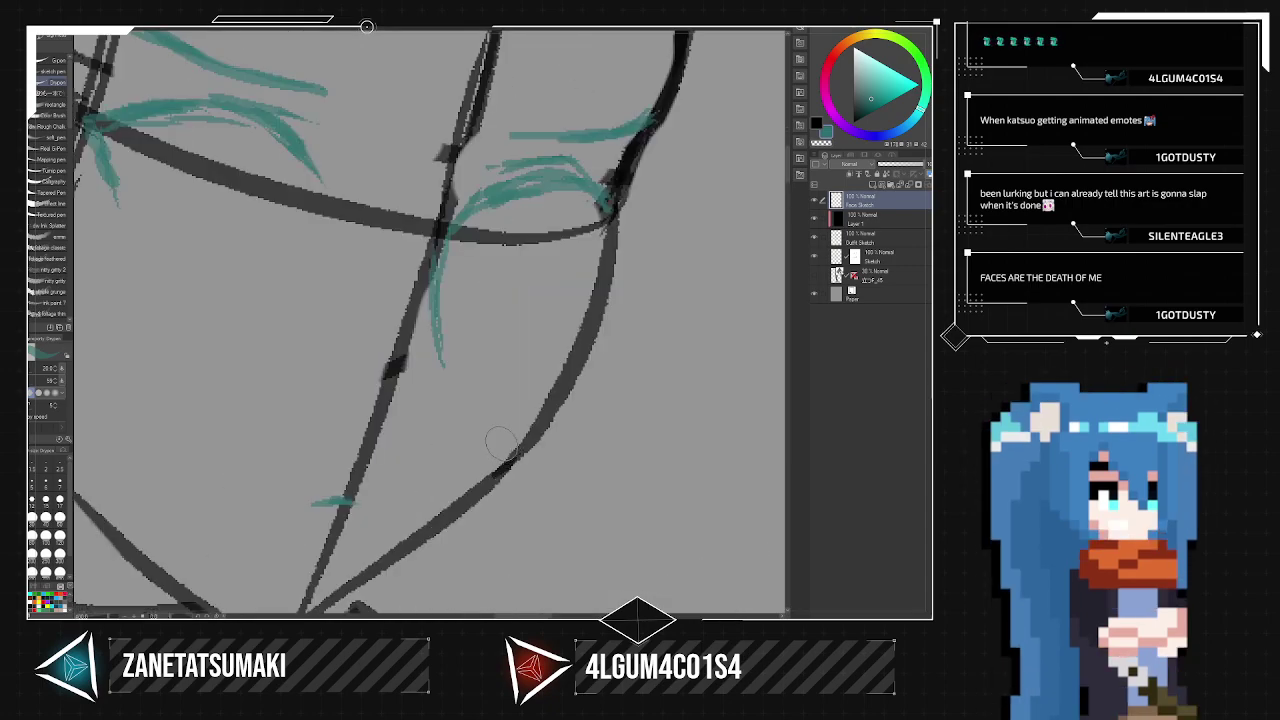
scroll(490, 436, "down", 2)
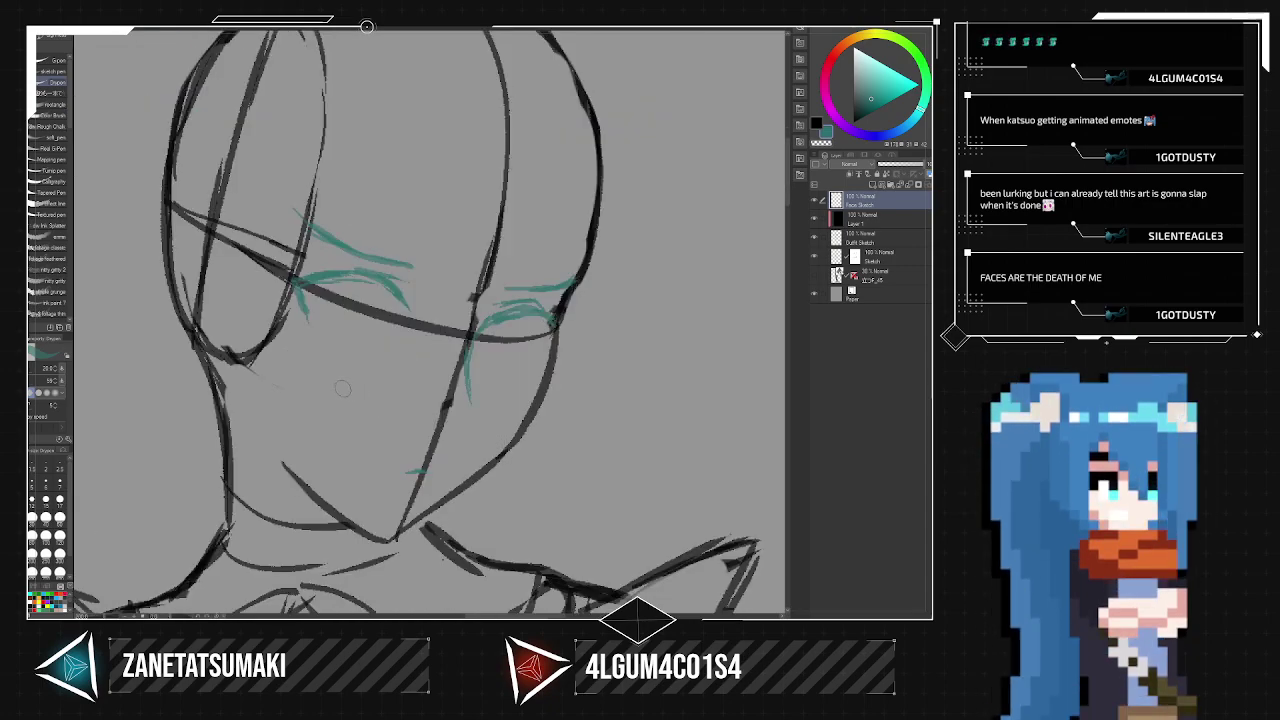
key("space")
left_click_drag(418, 335, 456, 311)
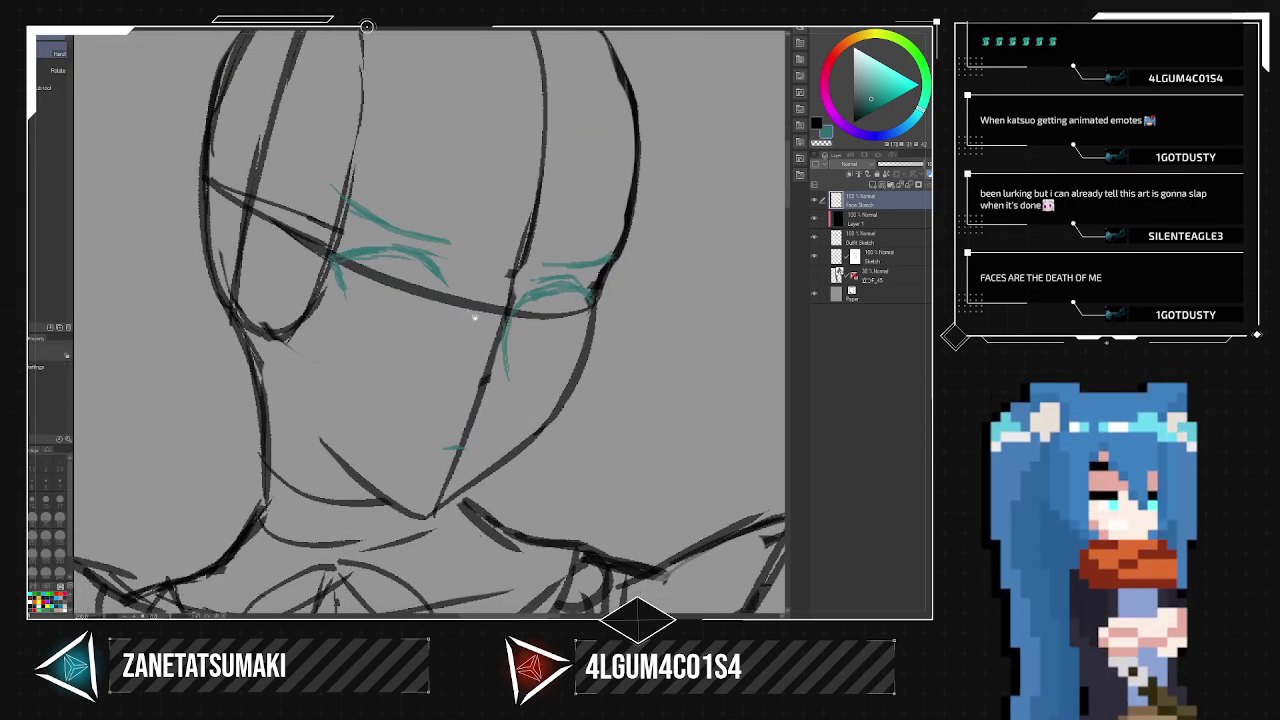
scroll(608, 288, "up", 2)
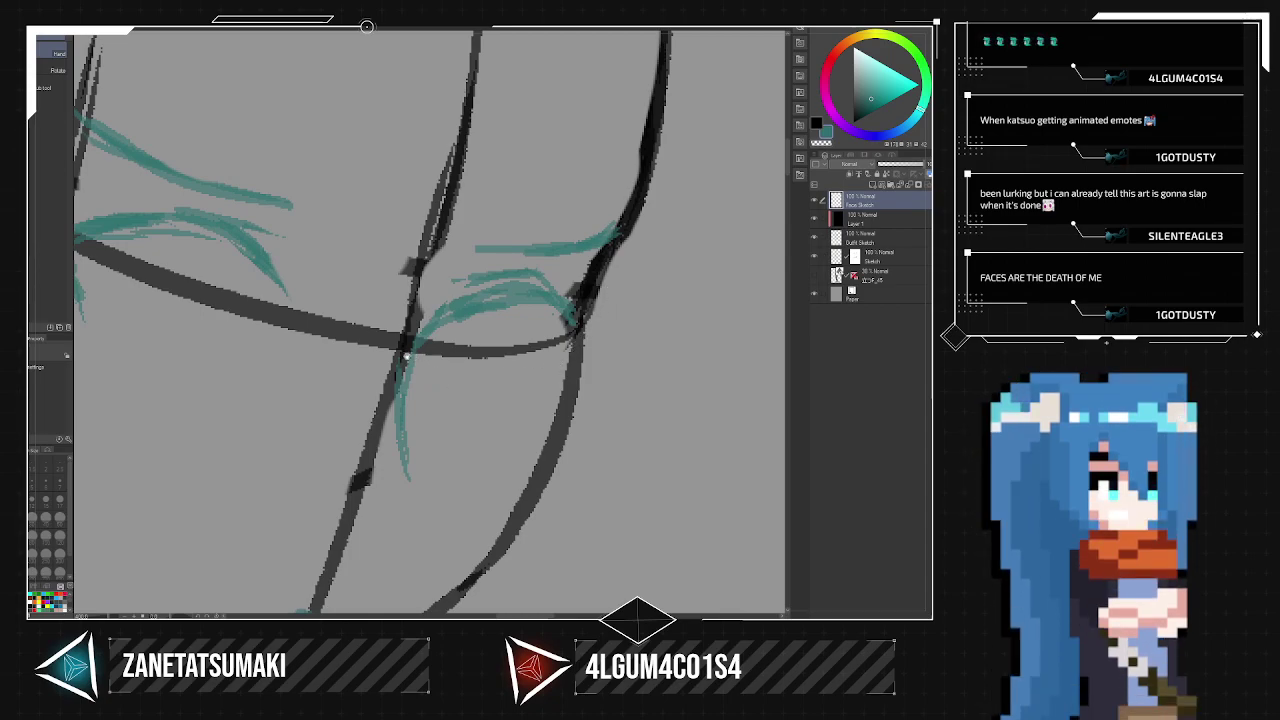
left_click_drag(403, 355, 497, 325)
mouse_move(601, 378)
left_mouse_down()
mouse_move(659, 351)
mouse_move(638, 359)
mouse_move(674, 314)
mouse_move(652, 354)
left_mouse_up()
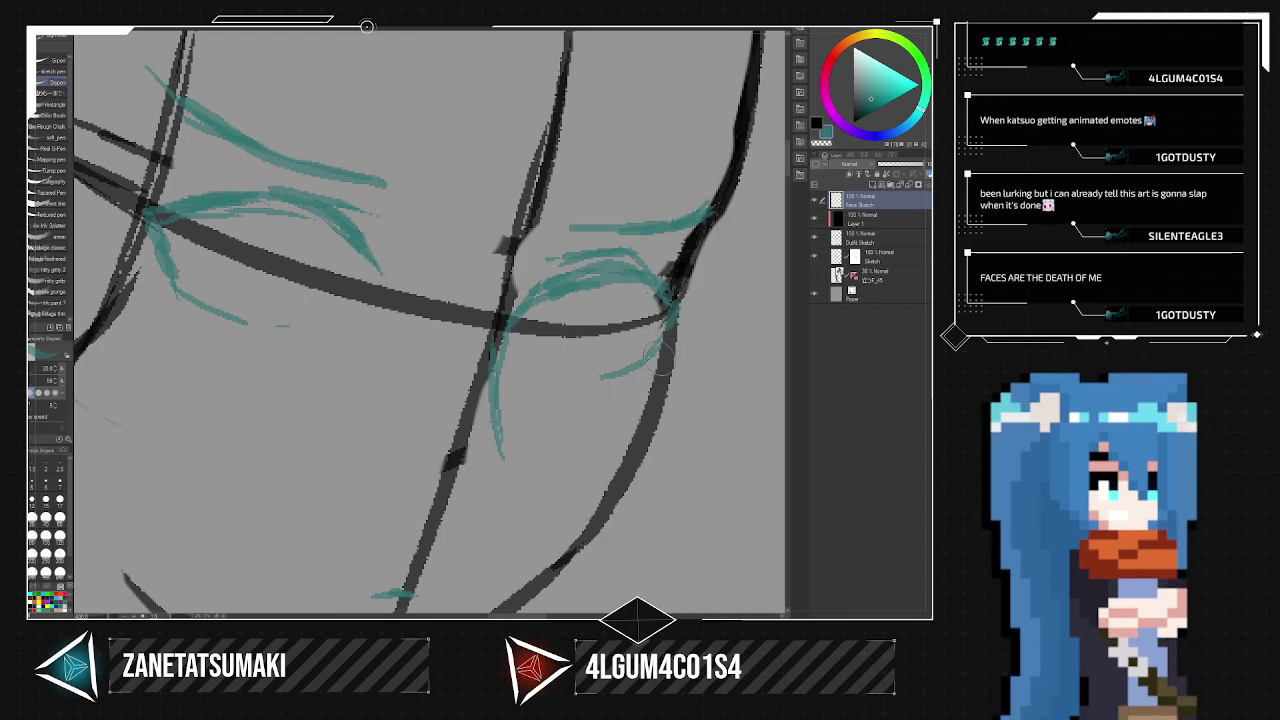
Sketch a narrow iris in each eye and thin the right-hand iris's heavy inner line with a smaller eraser.
mouse_move(304, 230)
left_mouse_down()
mouse_move(328, 323)
mouse_move(315, 330)
mouse_move(372, 312)
left_mouse_up()
mouse_move(355, 268)
left_mouse_down()
mouse_move(358, 328)
mouse_move(371, 316)
mouse_move(345, 338)
left_mouse_up()
mouse_move(305, 222)
left_mouse_down()
mouse_move(293, 320)
mouse_move(350, 334)
left_mouse_up()
mouse_move(628, 282)
left_mouse_down()
mouse_move(640, 360)
mouse_move(624, 350)
mouse_move(630, 283)
mouse_move(634, 330)
mouse_move(624, 317)
mouse_move(646, 363)
mouse_move(660, 335)
mouse_move(638, 355)
mouse_move(620, 290)
mouse_move(620, 322)
left_mouse_up()
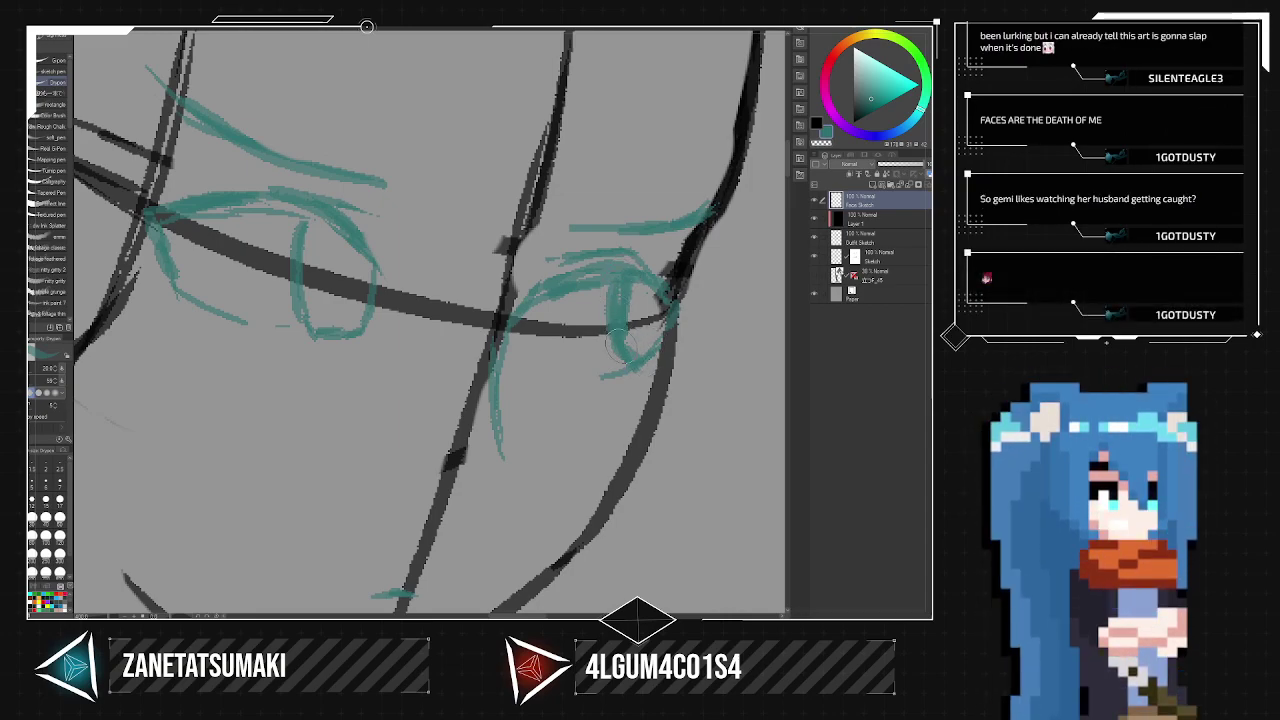
key("e")
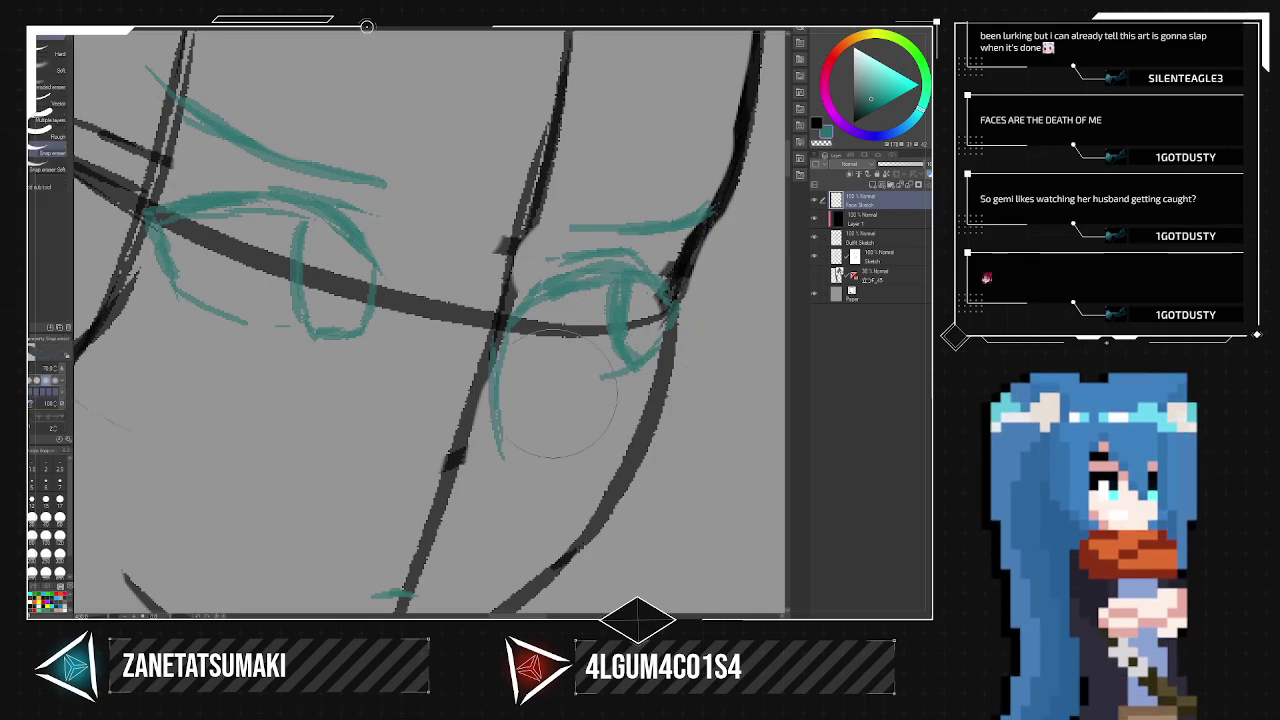
left_click(33, 519)
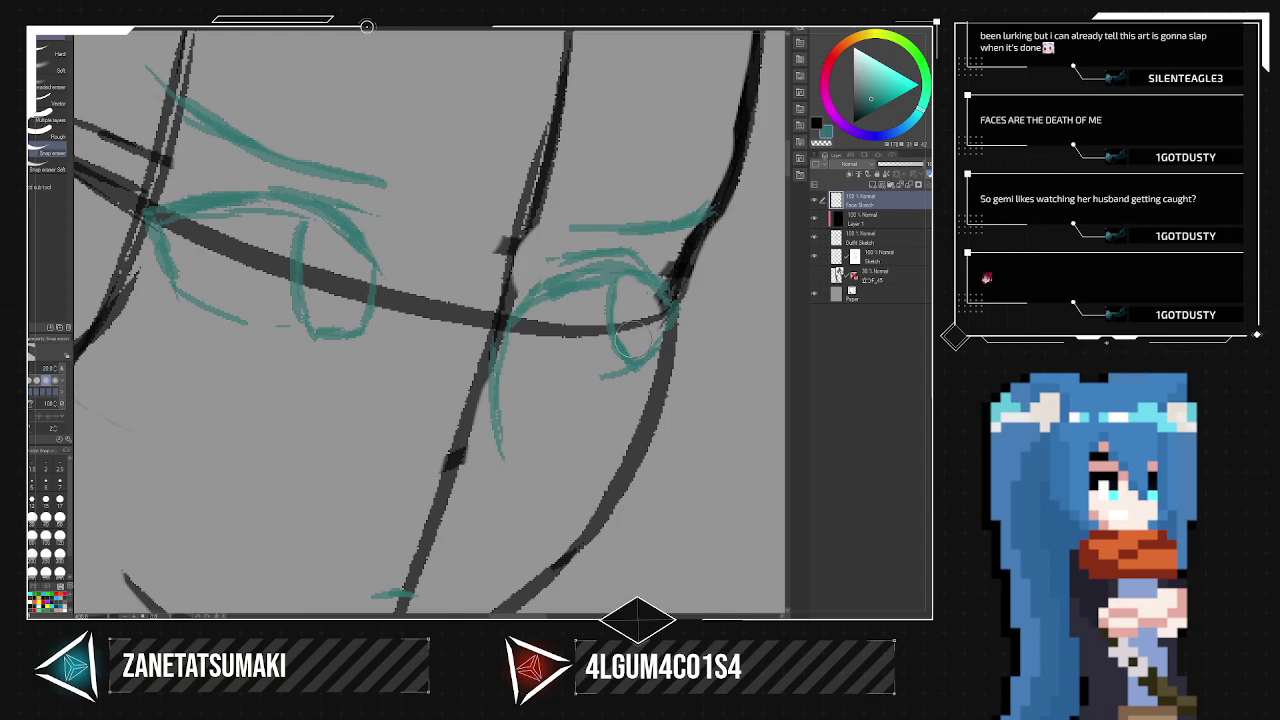
Try moving the whole face sketch slightly lower on the head with a transform.
key("p")
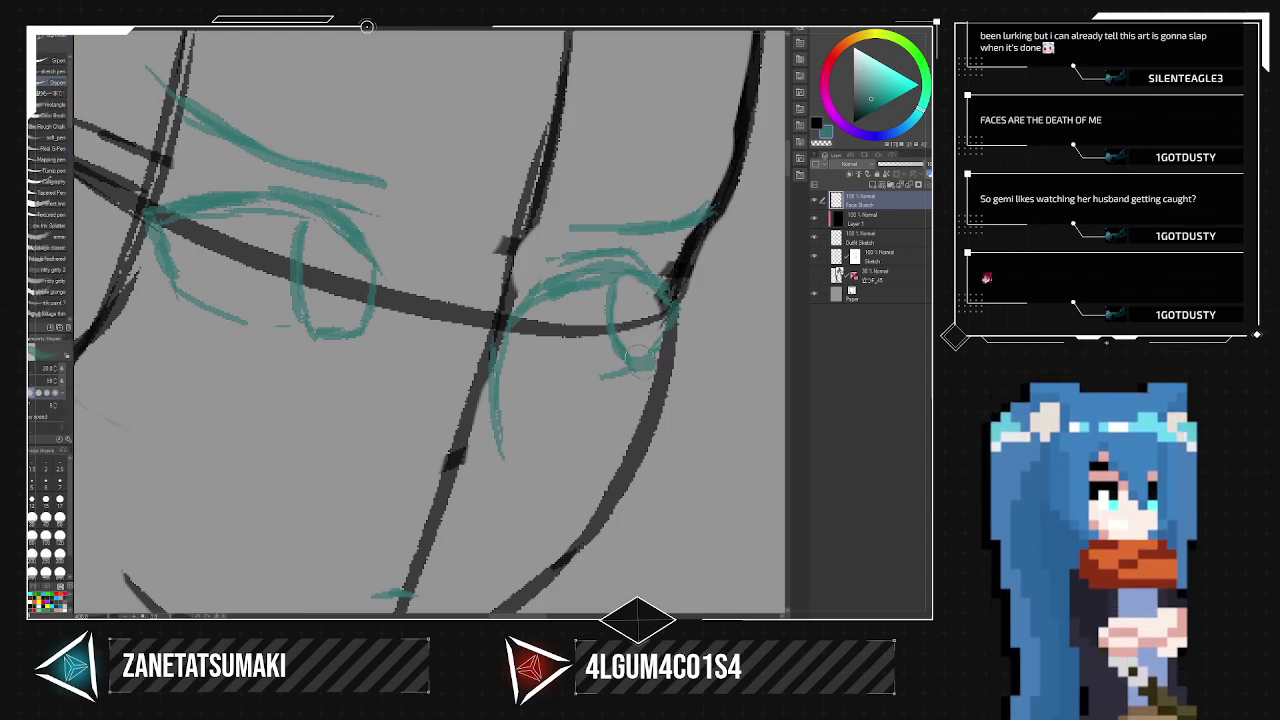
scroll(663, 400, "down", 5)
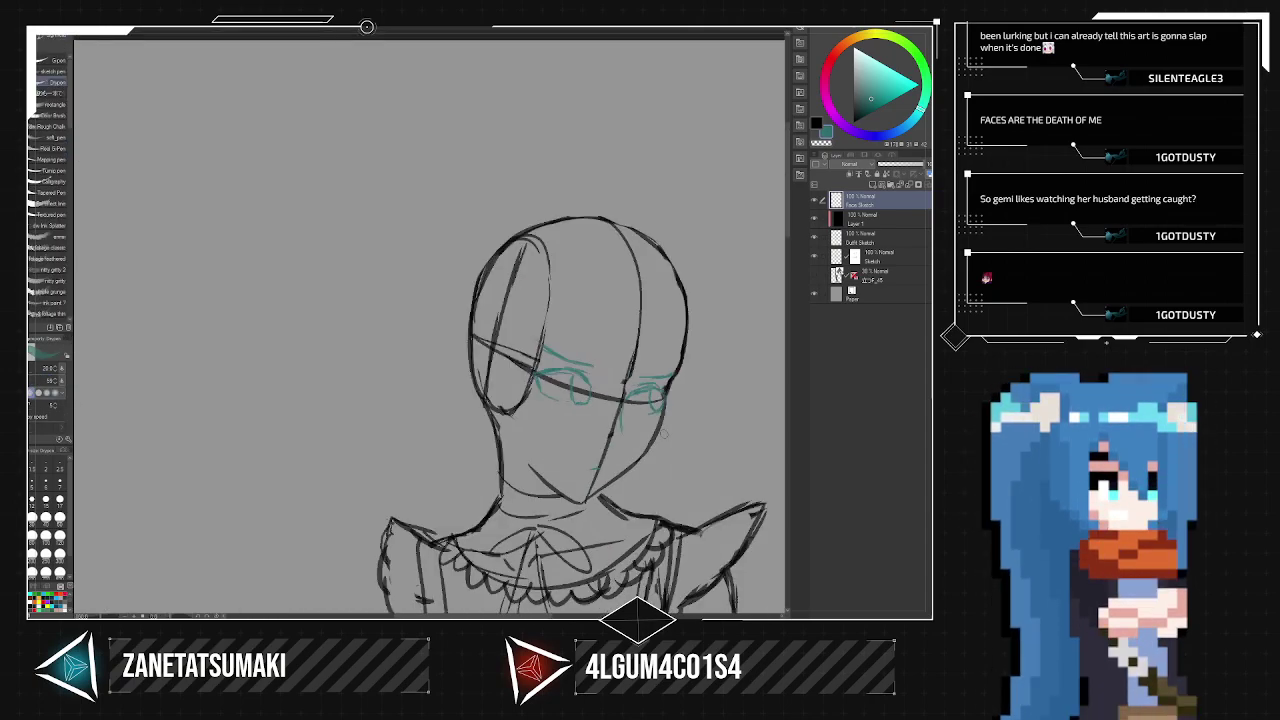
key("space")
left_click_drag(661, 316, 593, 243)
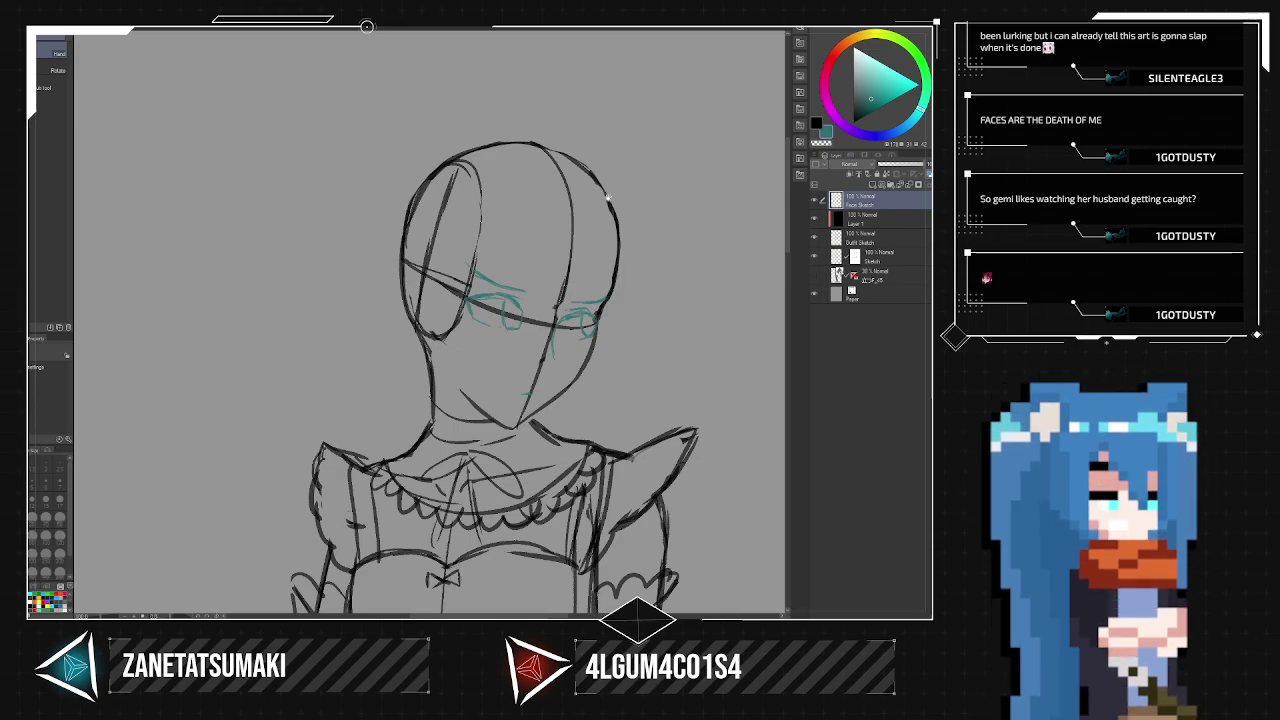
key("ctrl+t")
left_click_drag(553, 326, 551, 335)
left_click_drag(607, 270, 595, 298)
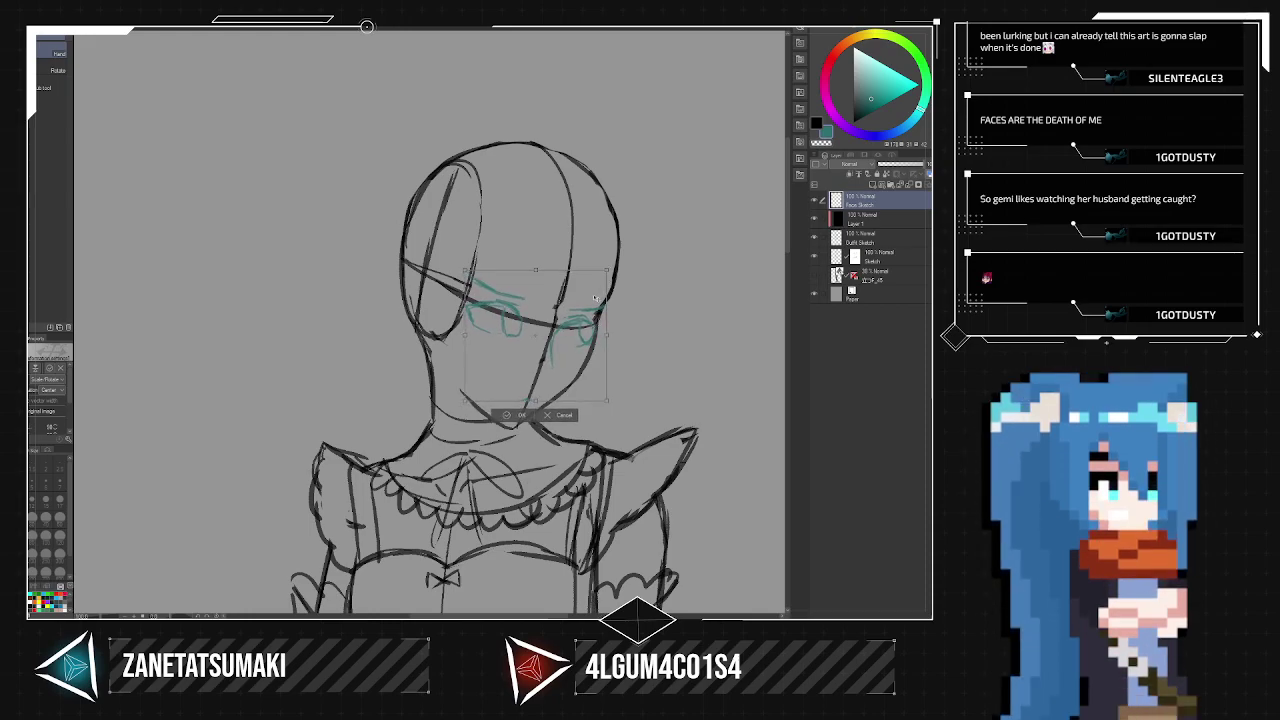
left_click(508, 421)
Try lassoing the mouth mark and moving it slightly higher above the chin.
scroll(562, 401, "up", 5)
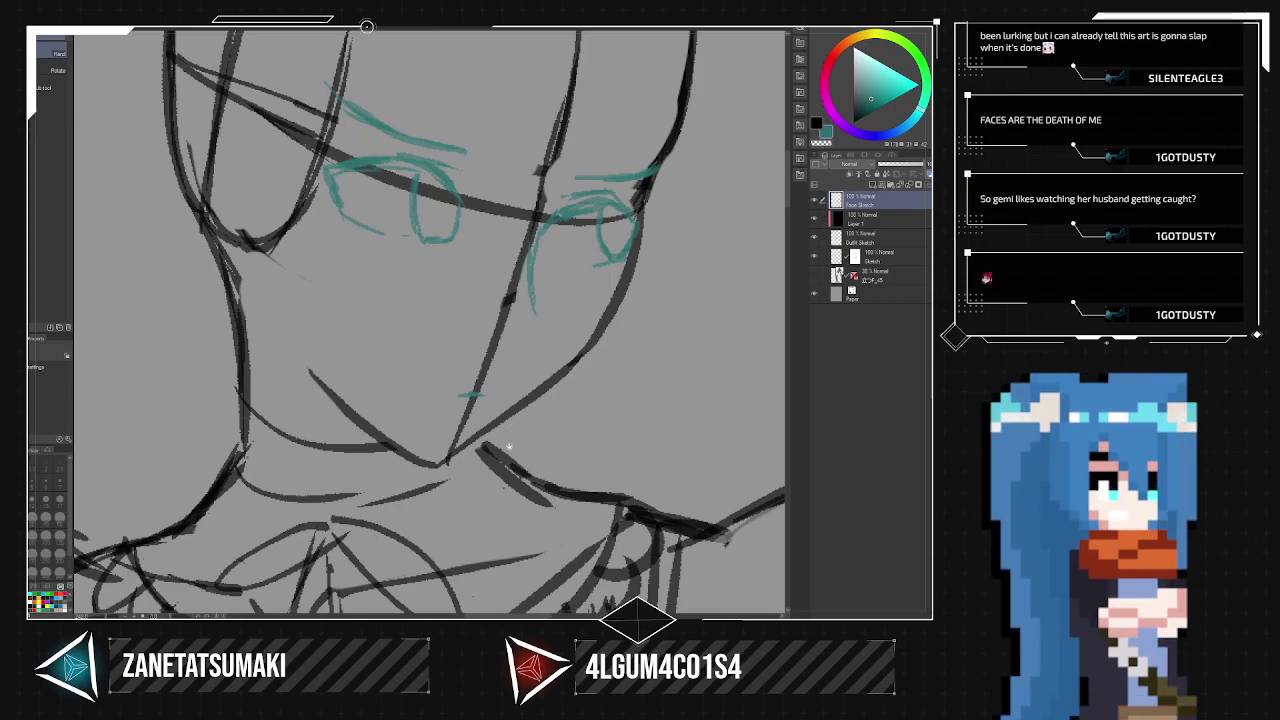
mouse_move(429, 403)
left_mouse_down()
mouse_move(438, 415)
mouse_move(499, 379)
left_mouse_up()
key("ctrl+t")
key("Return")
key("ctrl+d")
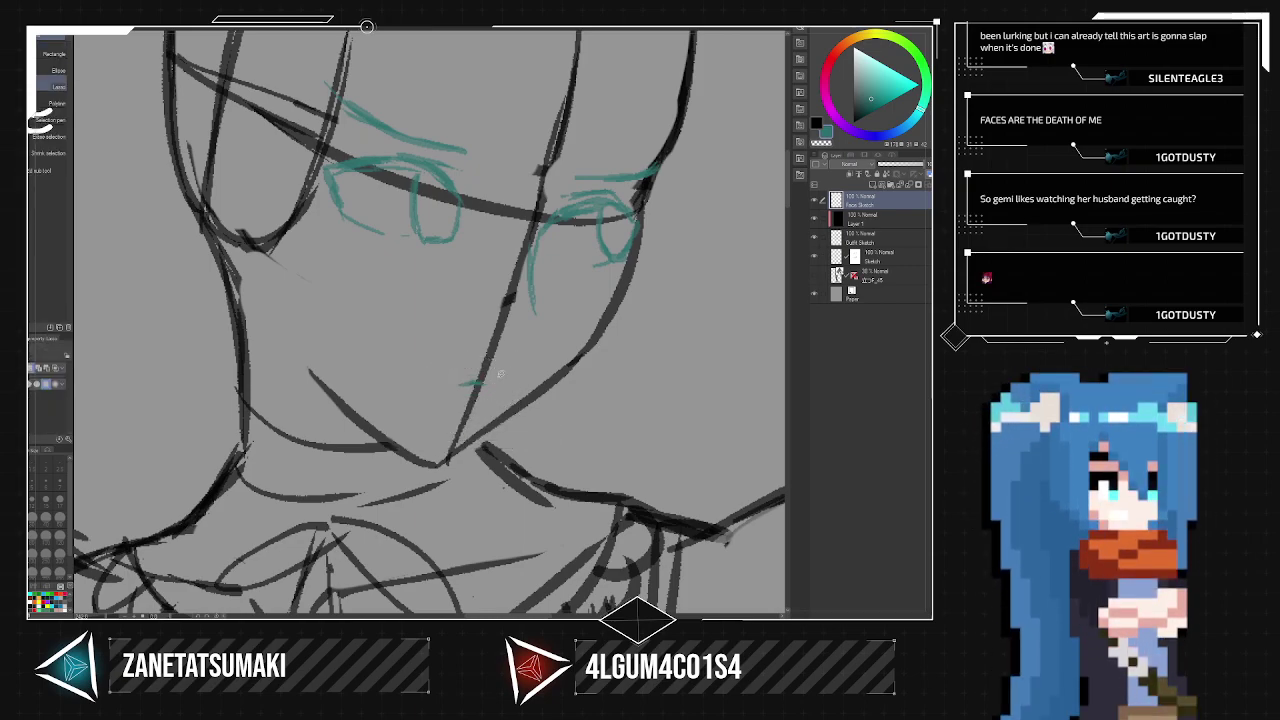
Try erasing the vertical centre line and the eye line across the face on the Sketch layer, enlarging the eraser to 100.
left_click(881, 255)
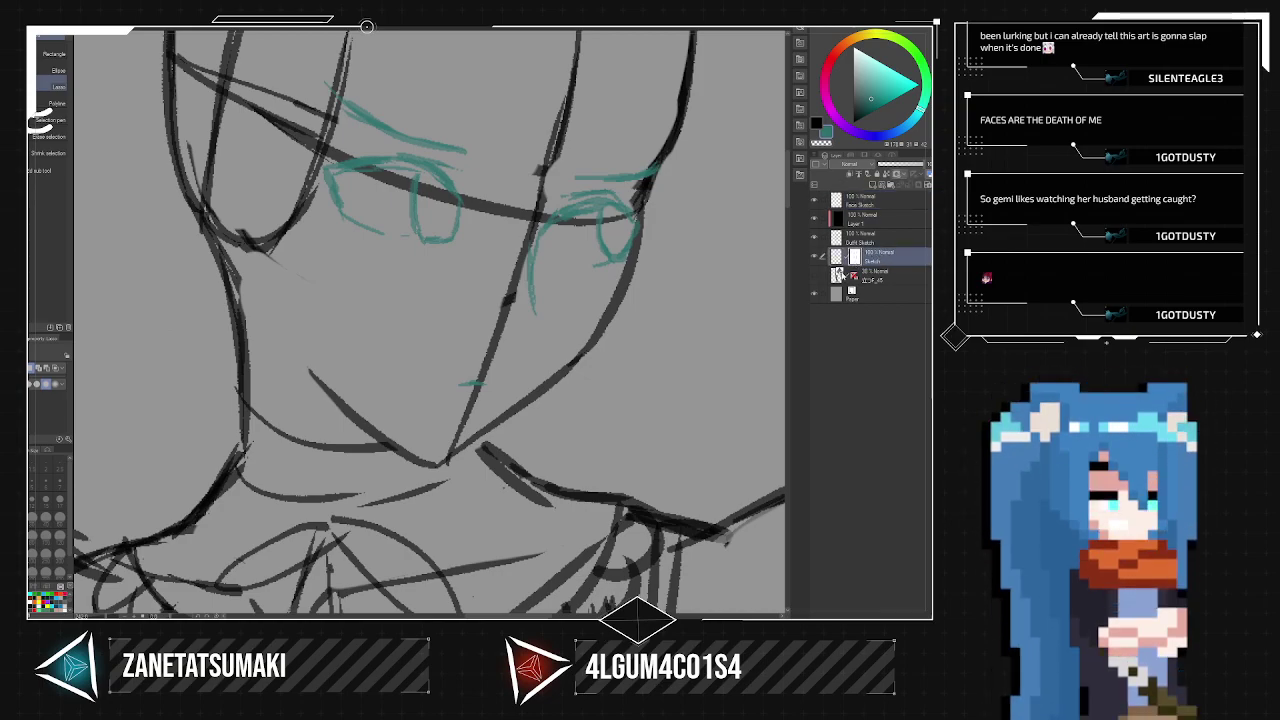
scroll(498, 369, "down", 2)
key("e")
left_click_drag(439, 401, 460, 359)
left_click_drag(472, 312, 455, 370)
left_click_drag(492, 268, 467, 345)
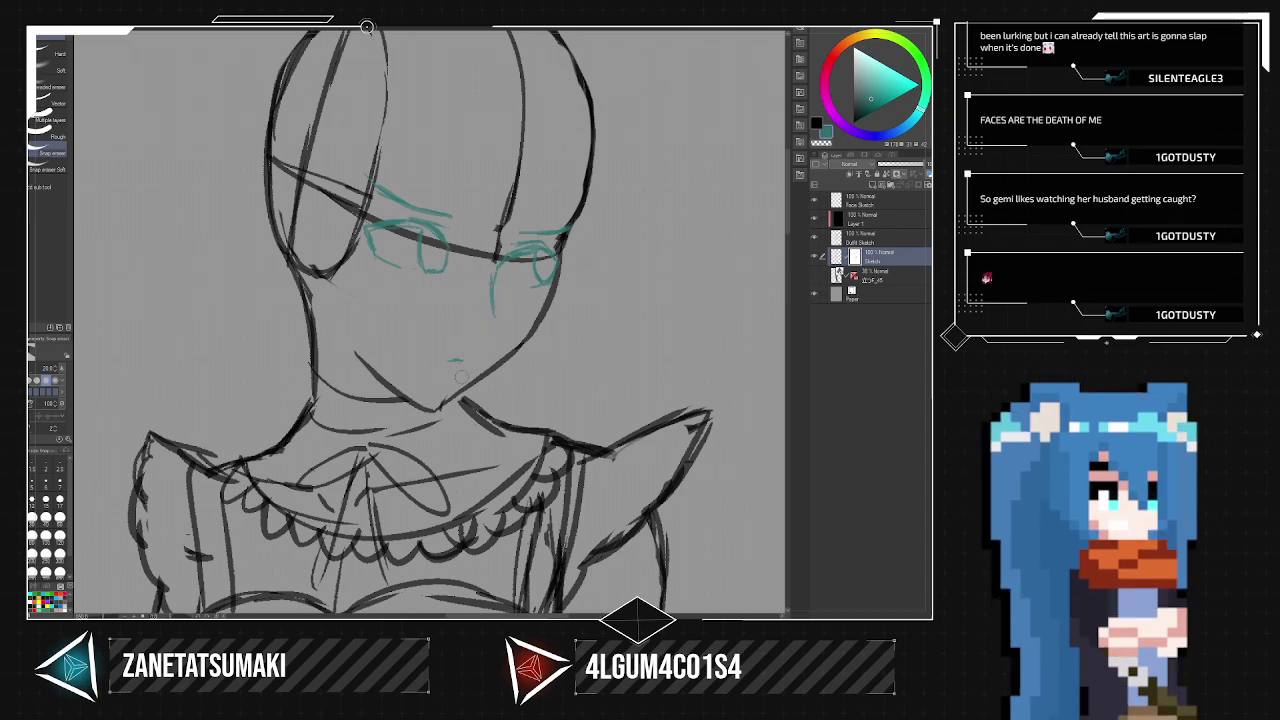
left_click(46, 537)
left_click_drag(434, 283, 406, 220)
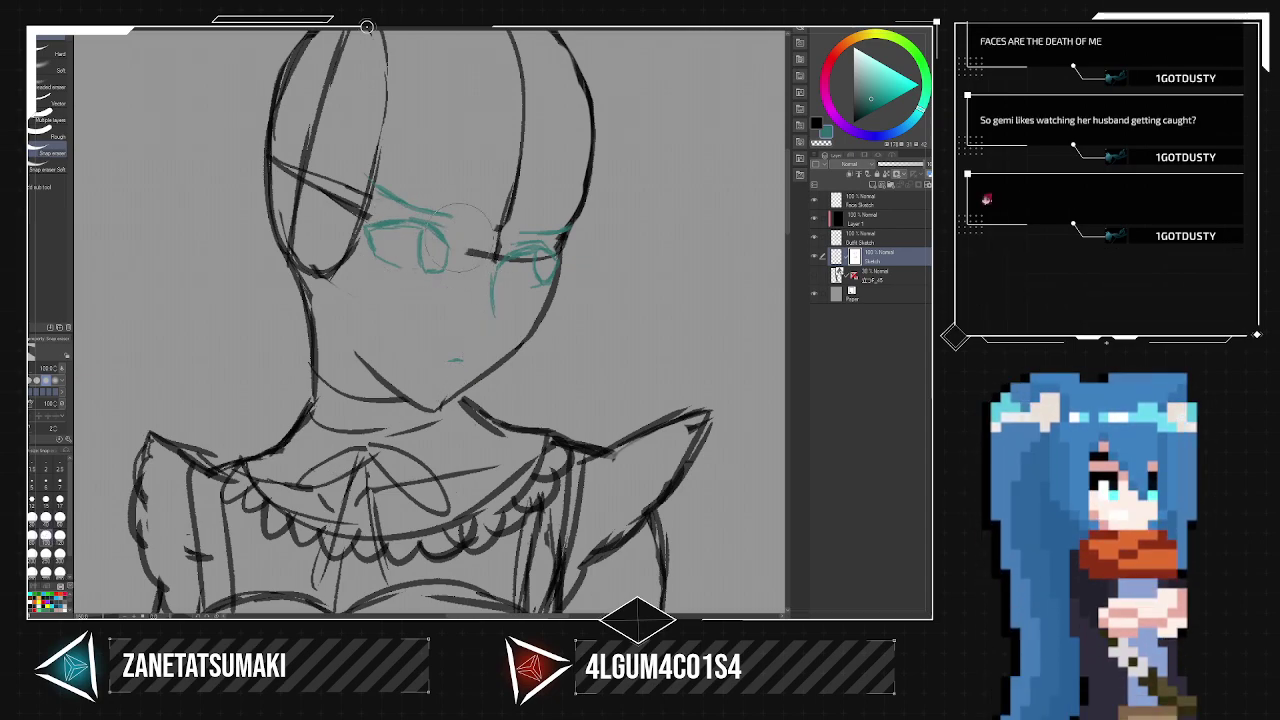
left_click_drag(522, 203, 509, 238)
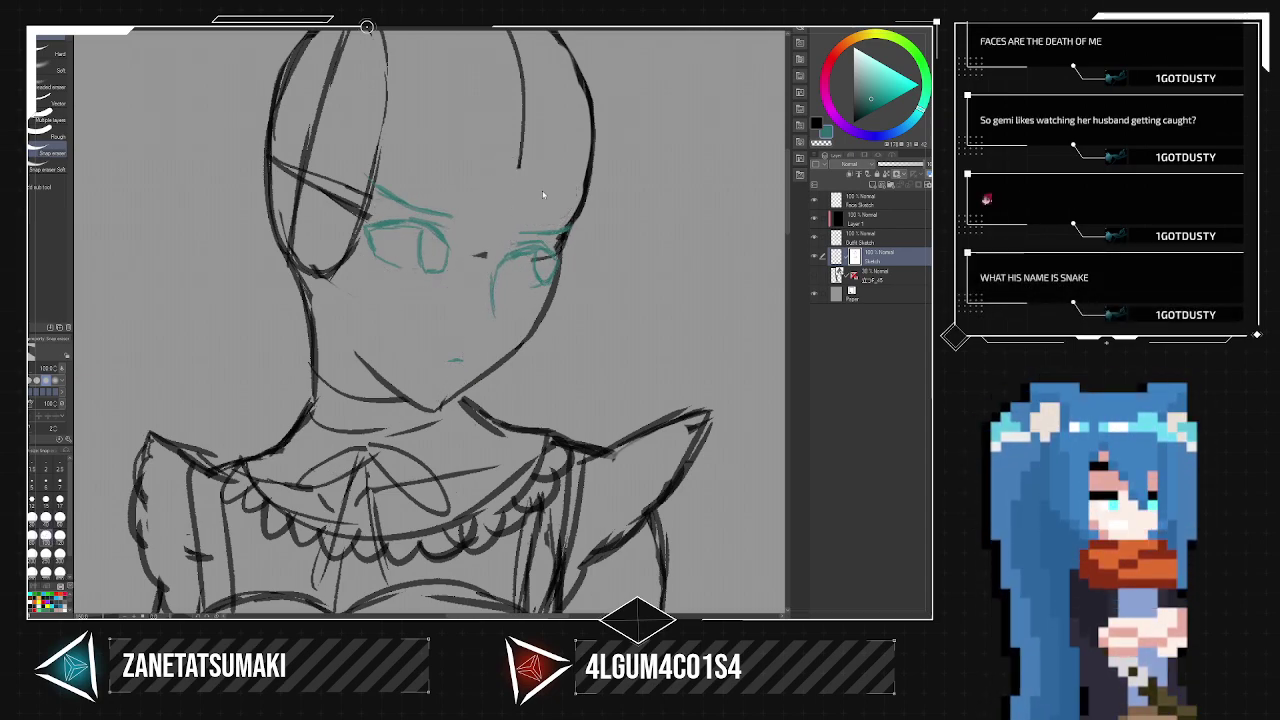
Undo the recent erasures and face adjustments, and erase the guidelines crossing the face on the Sketch layer with the size 100 eraser.
key("ctrl+z")
key("ctrl+z")
key("ctrl+z")
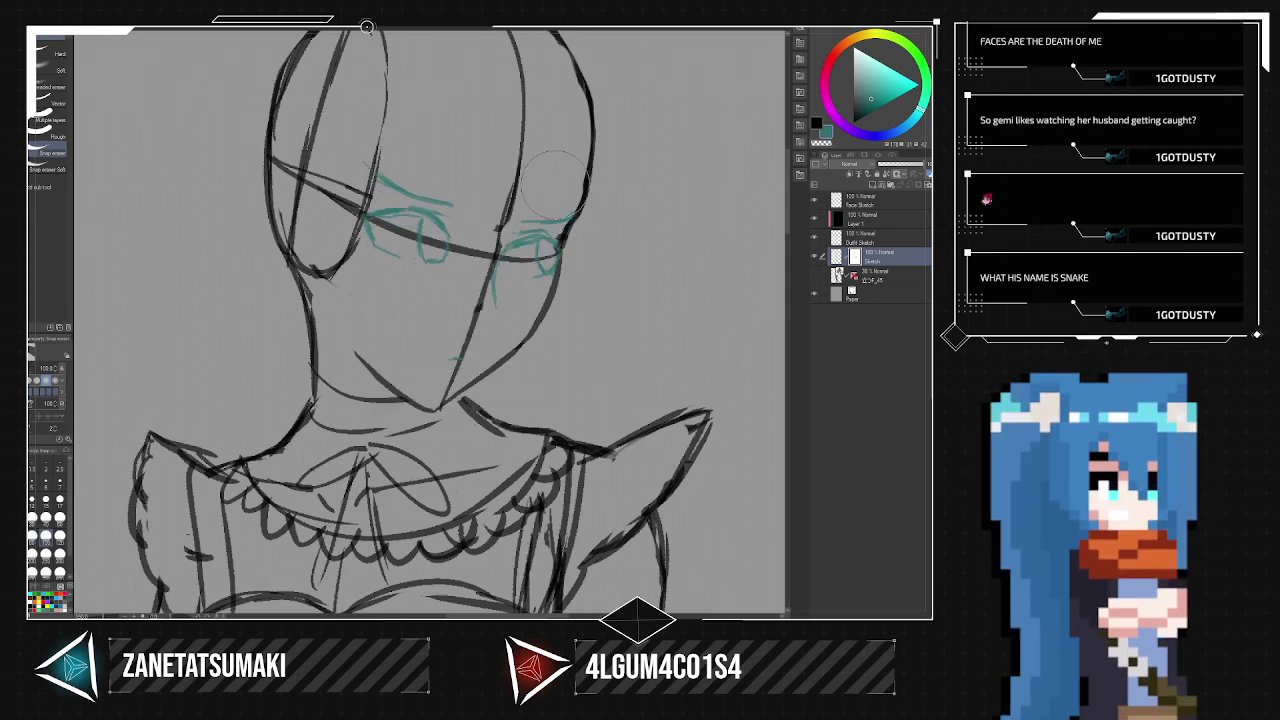
mouse_move(440, 366)
left_mouse_down()
mouse_move(484, 238)
mouse_move(471, 316)
mouse_move(507, 252)
mouse_move(517, 260)
mouse_move(494, 201)
mouse_move(432, 237)
mouse_move(372, 185)
mouse_move(350, 267)
mouse_move(338, 250)
mouse_move(322, 260)
mouse_move(406, 148)
mouse_move(524, 92)
mouse_move(525, 187)
mouse_move(541, 190)
mouse_move(528, 272)
mouse_move(562, 172)
left_mouse_up()
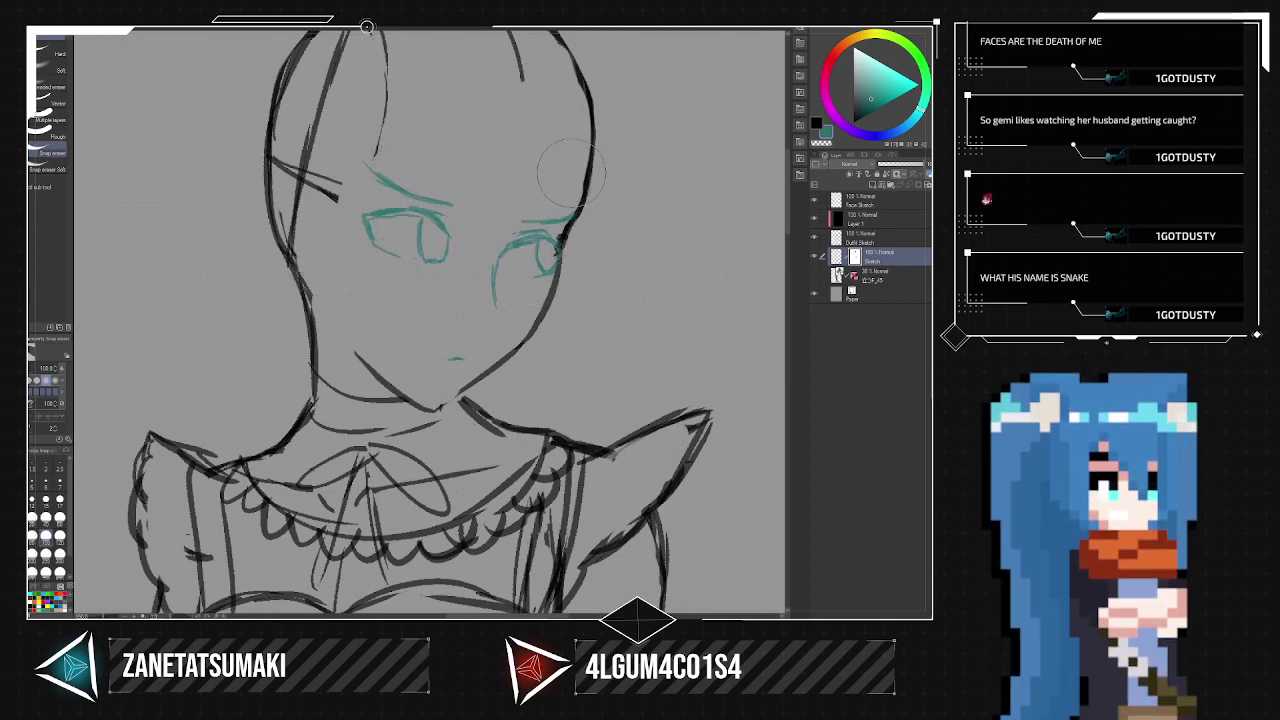
scroll(595, 205, "down", 5)
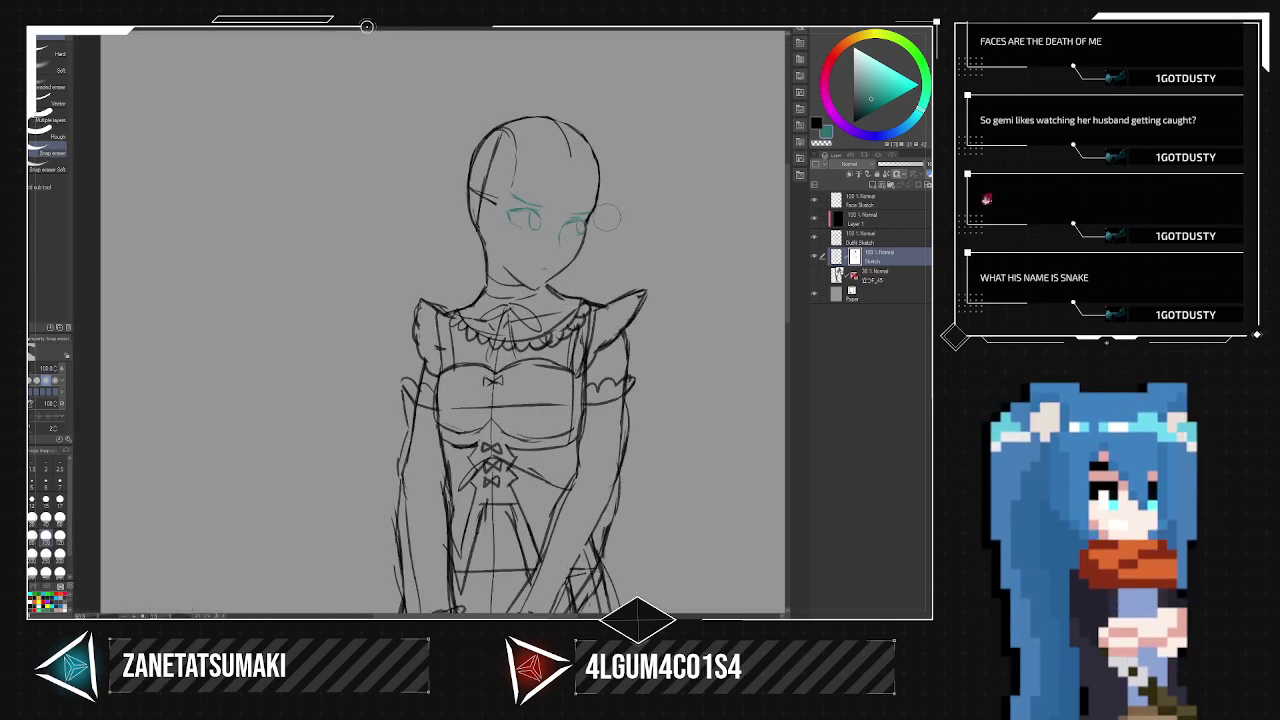
scroll(606, 217, "up", 3)
On the Face Sketch layer, add a short angled nose-tip stroke at the lower end of the right-hand eye's inner line and refine it.
left_click(899, 205)
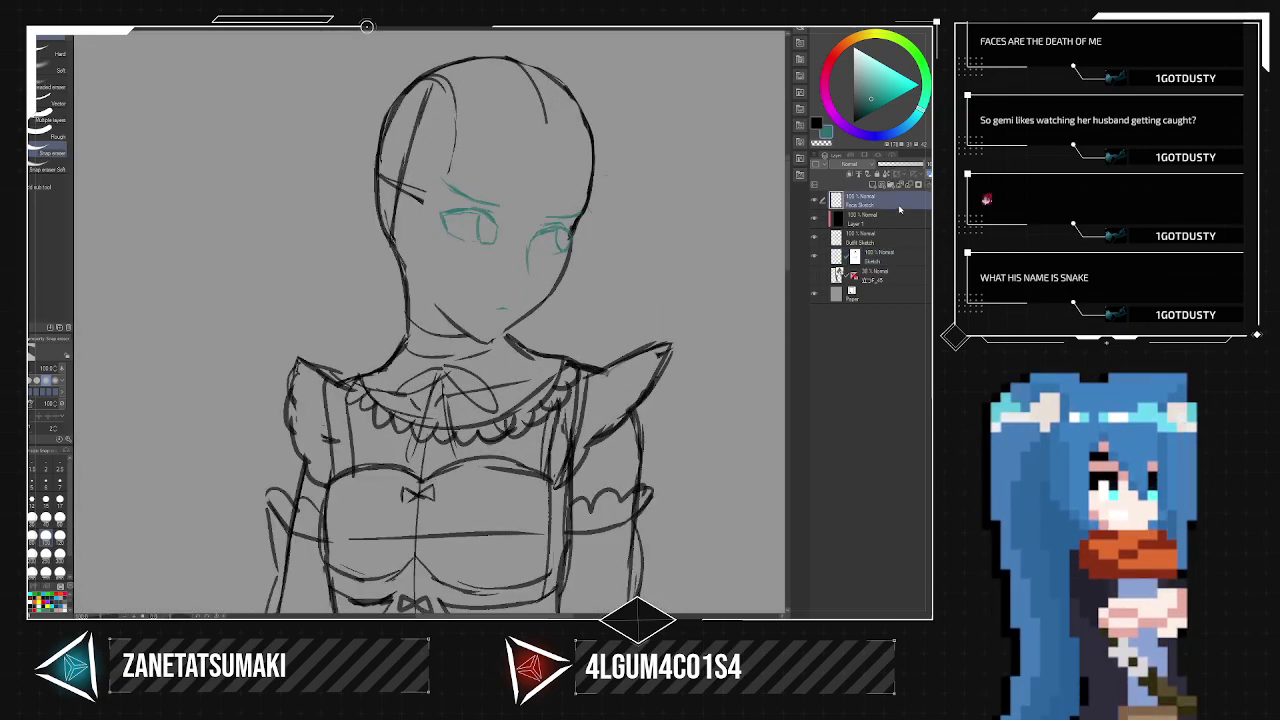
key("ctrl+plus")
key("ctrl+plus")
left_click_drag(646, 239, 383, 451)
key("p")
left_click_drag(564, 354, 550, 370)
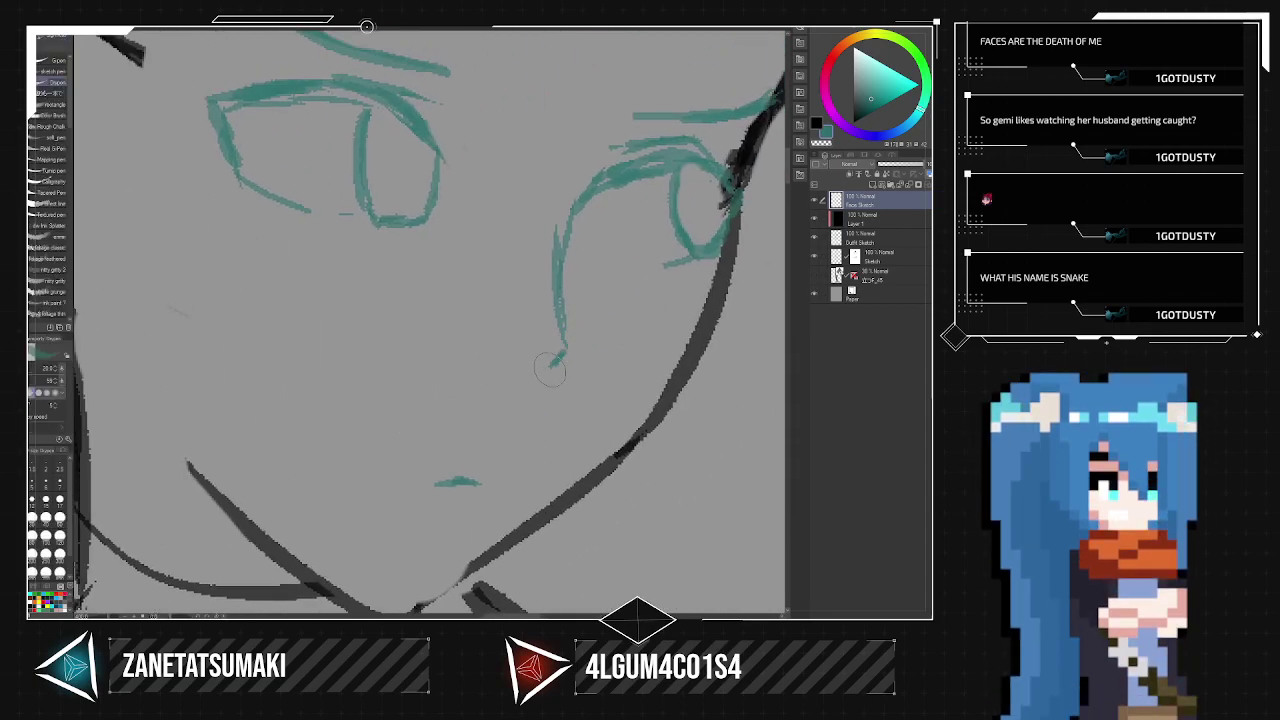
key("e")
left_click(60, 486)
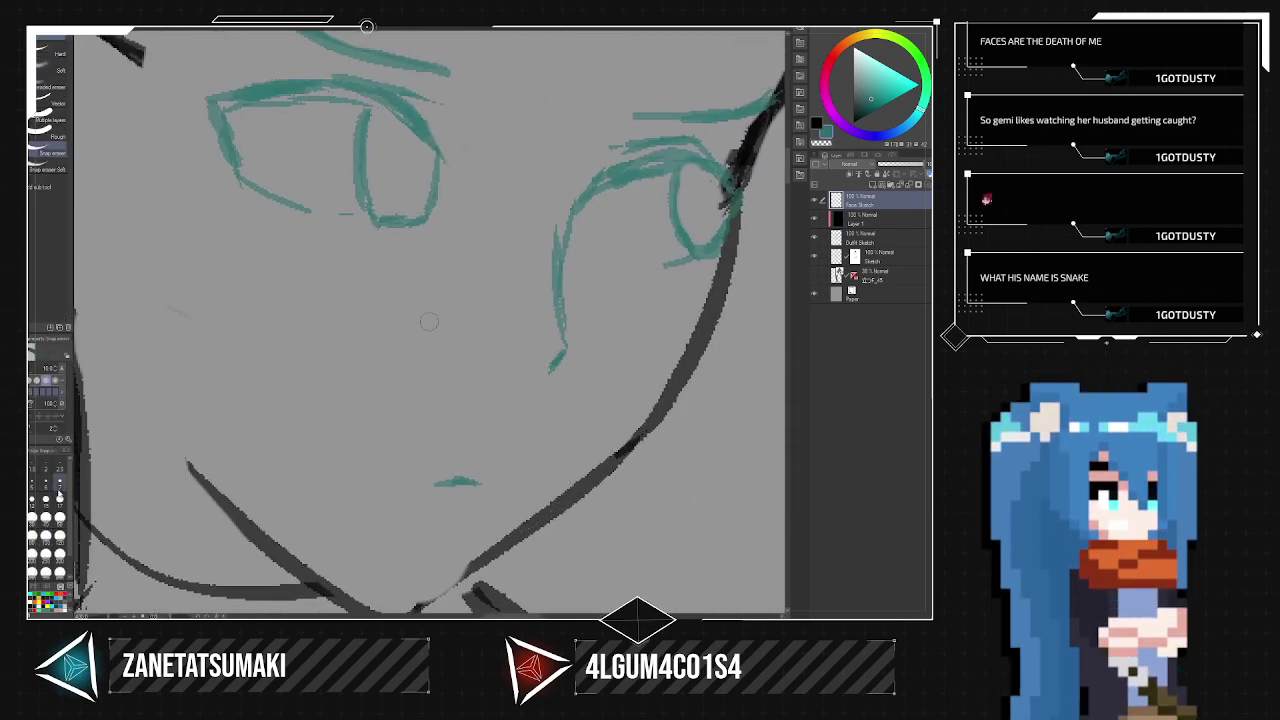
key("p")
left_click_drag(562, 355, 539, 376)
key("e")
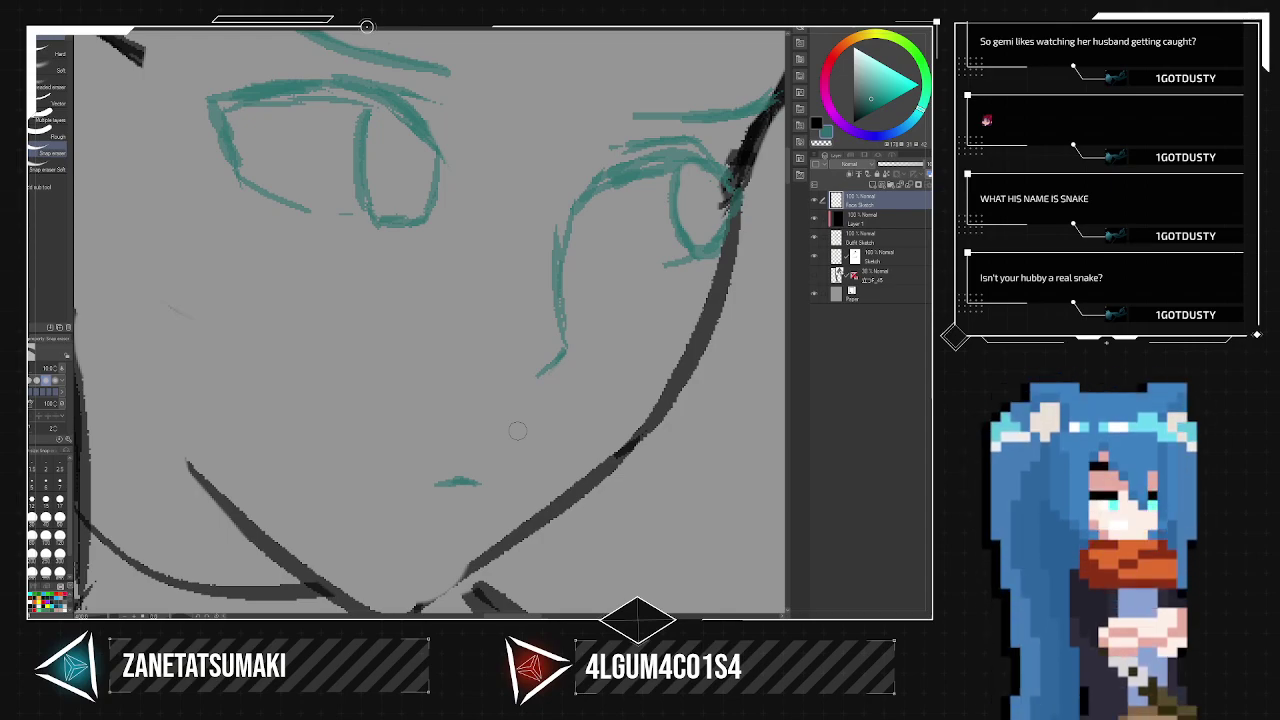
Draw a flat lower lid under the right-hand eye and rework its iris outline and upper lid.
key("p")
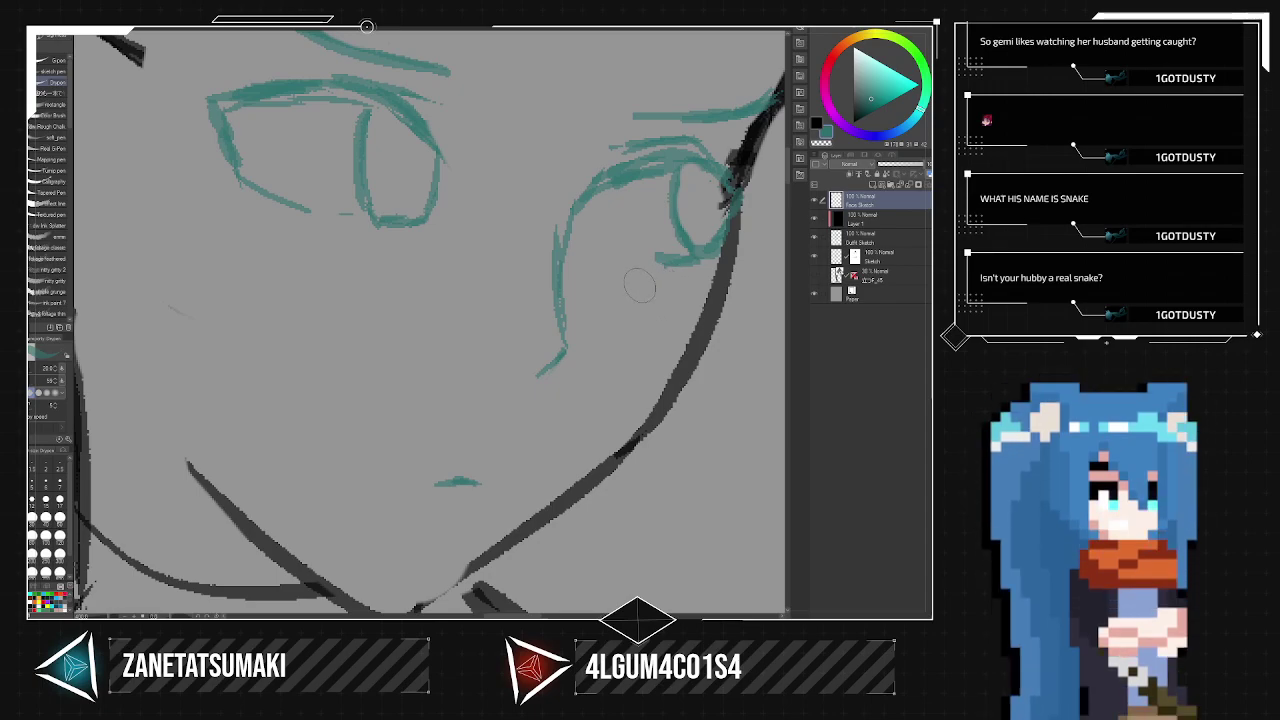
left_click_drag(620, 268, 706, 256)
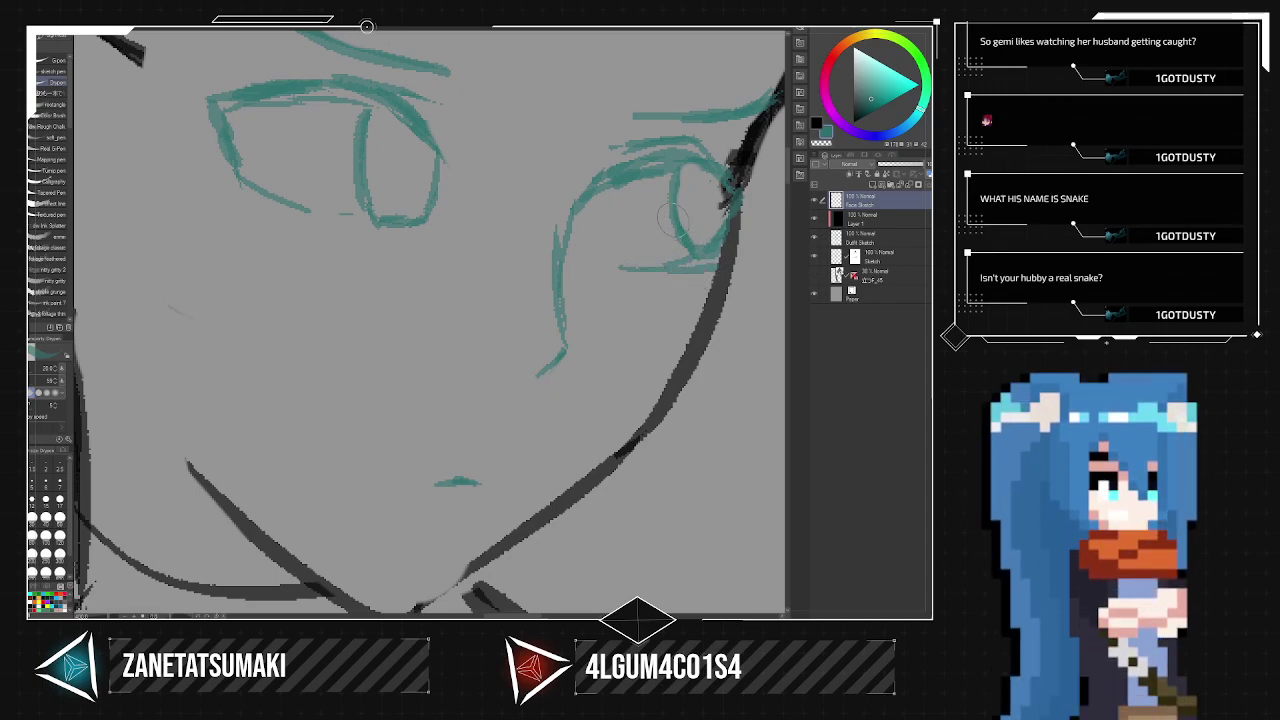
key("e")
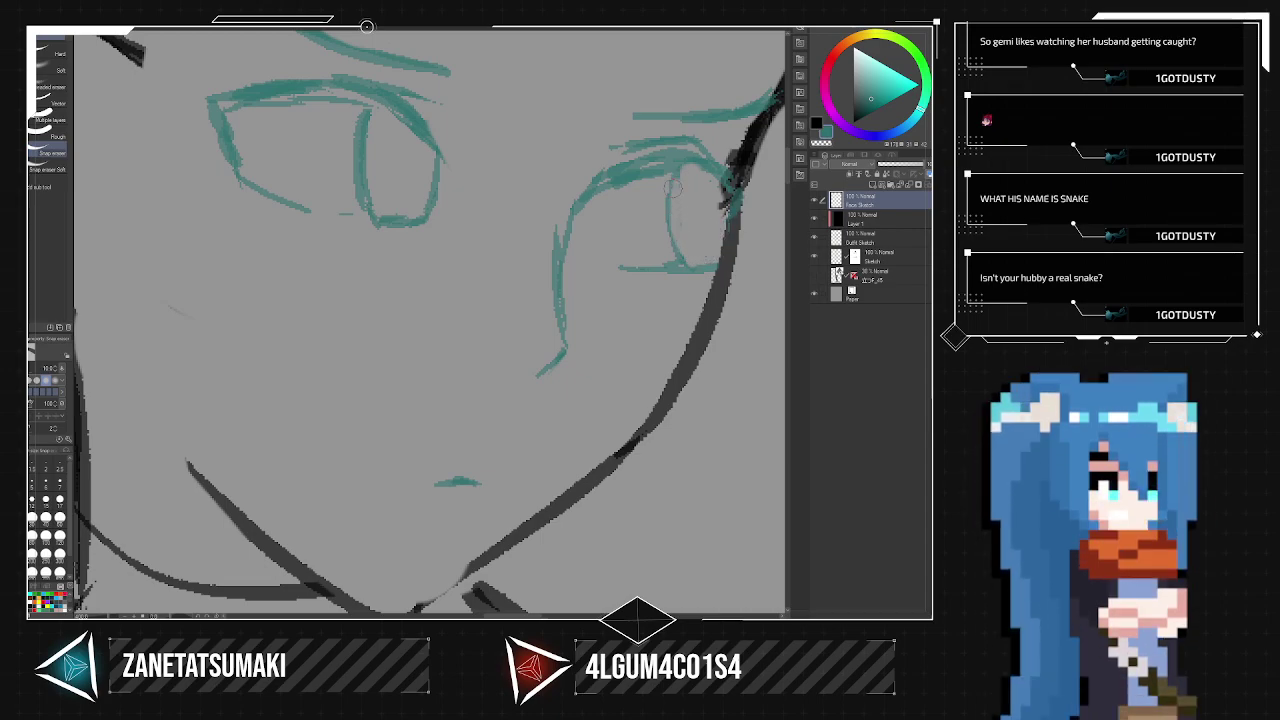
key("p")
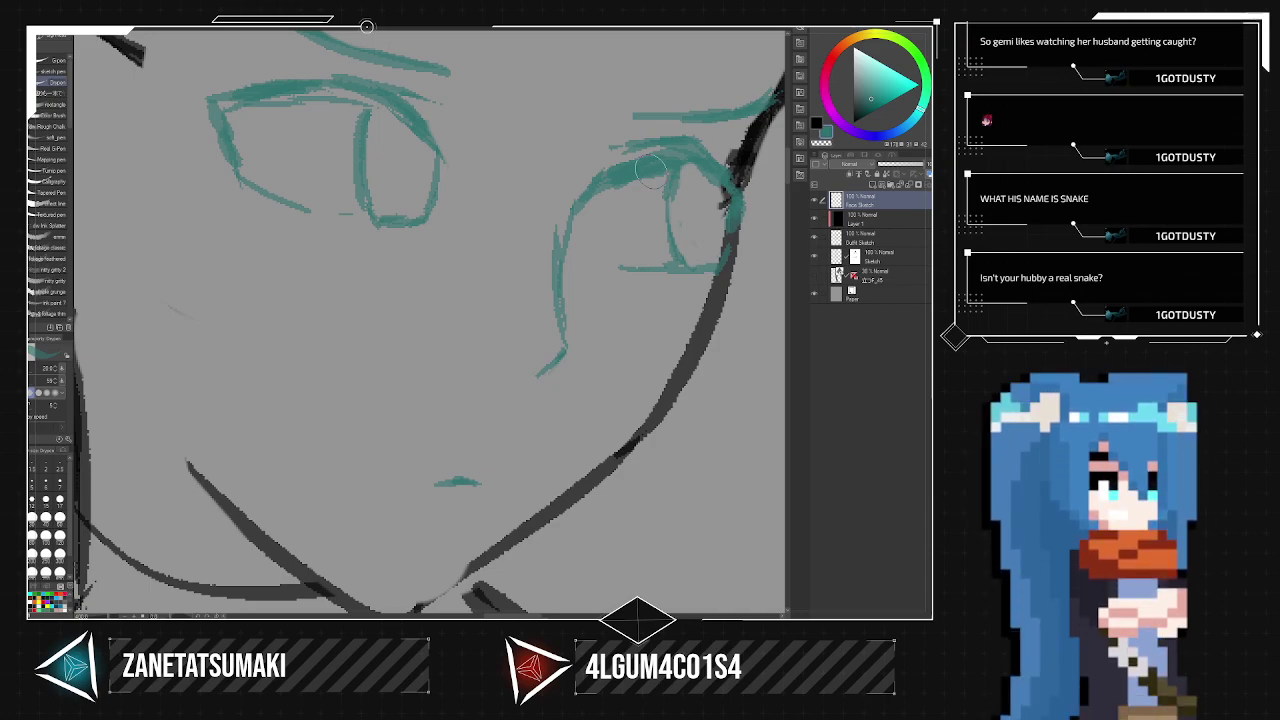
Add a layer mask to the Face Sketch layer and erase the nose-bridge line between the right-hand eye and the nose tip.
scroll(648, 300, "down", 5)
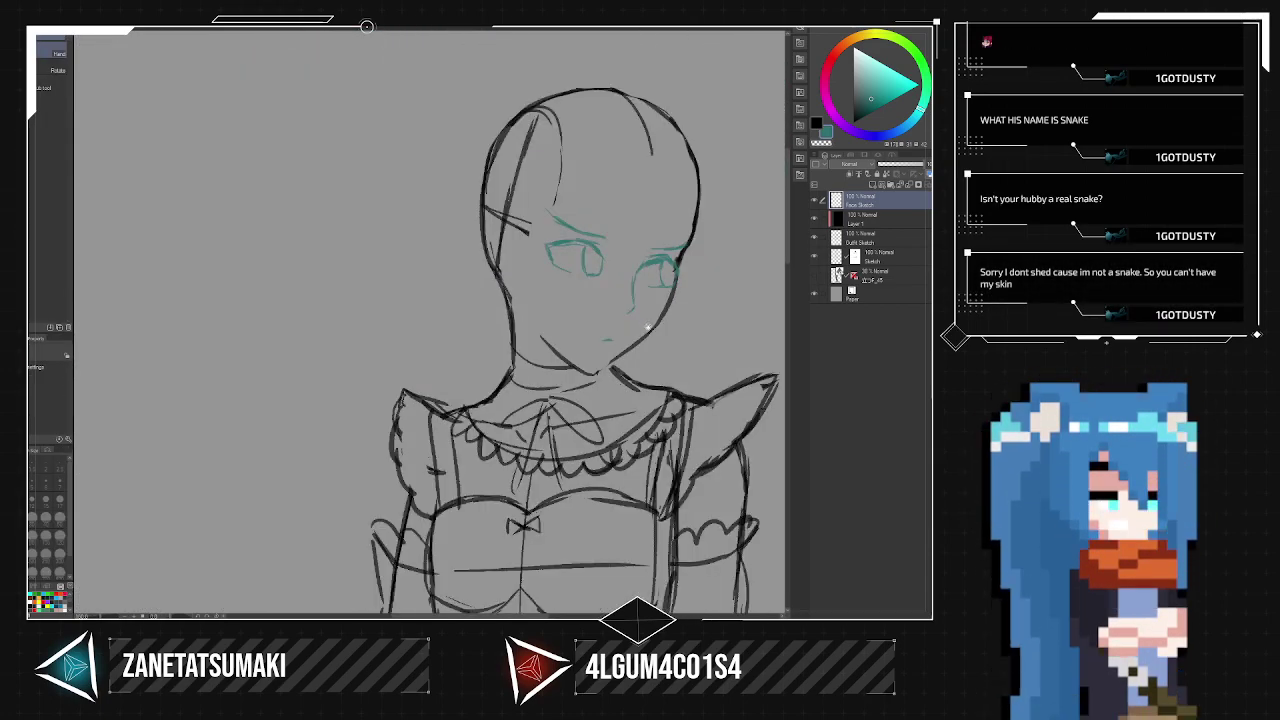
scroll(648, 326, "up", 3)
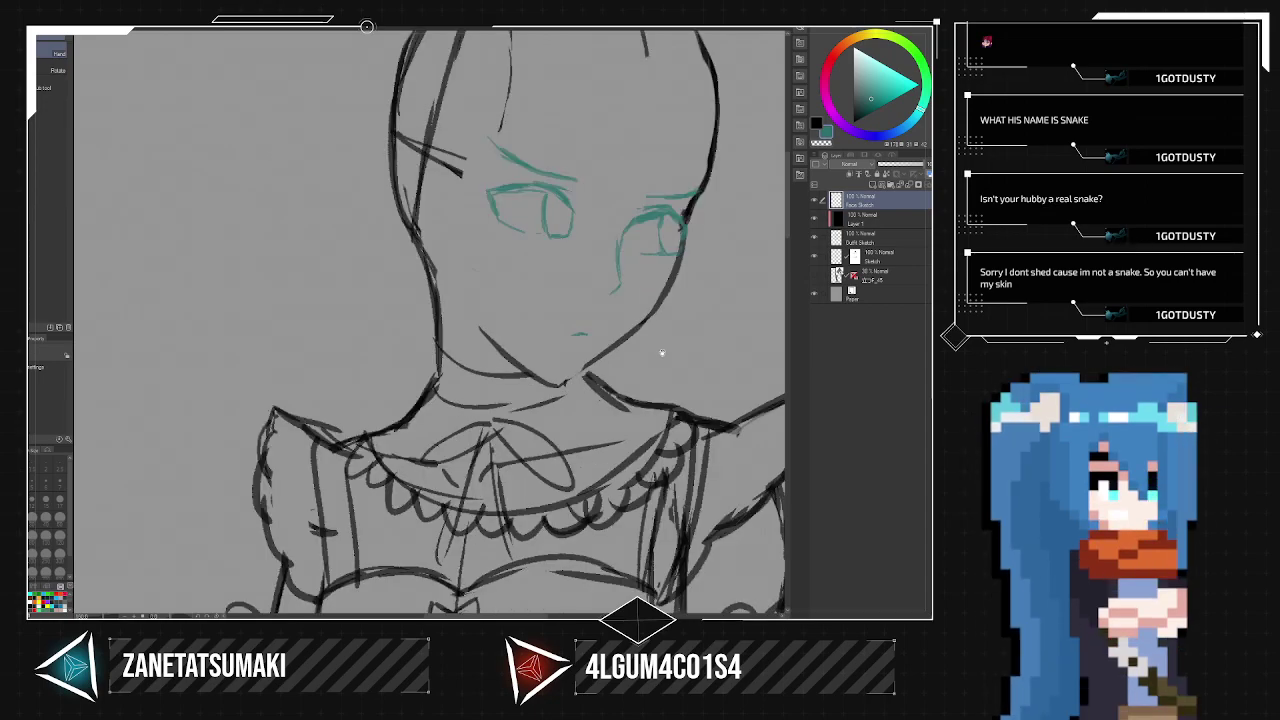
scroll(662, 352, "up", 3)
scroll(662, 352, "down", 1)
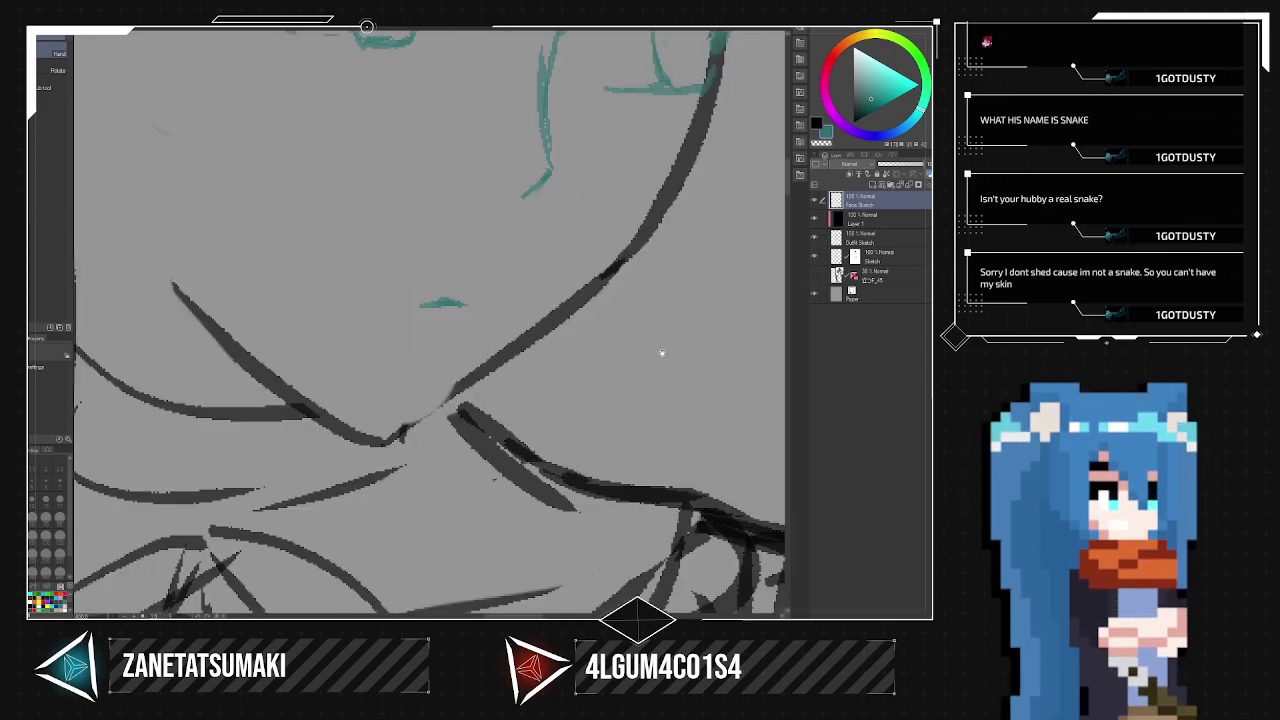
left_click_drag(547, 252, 557, 503)
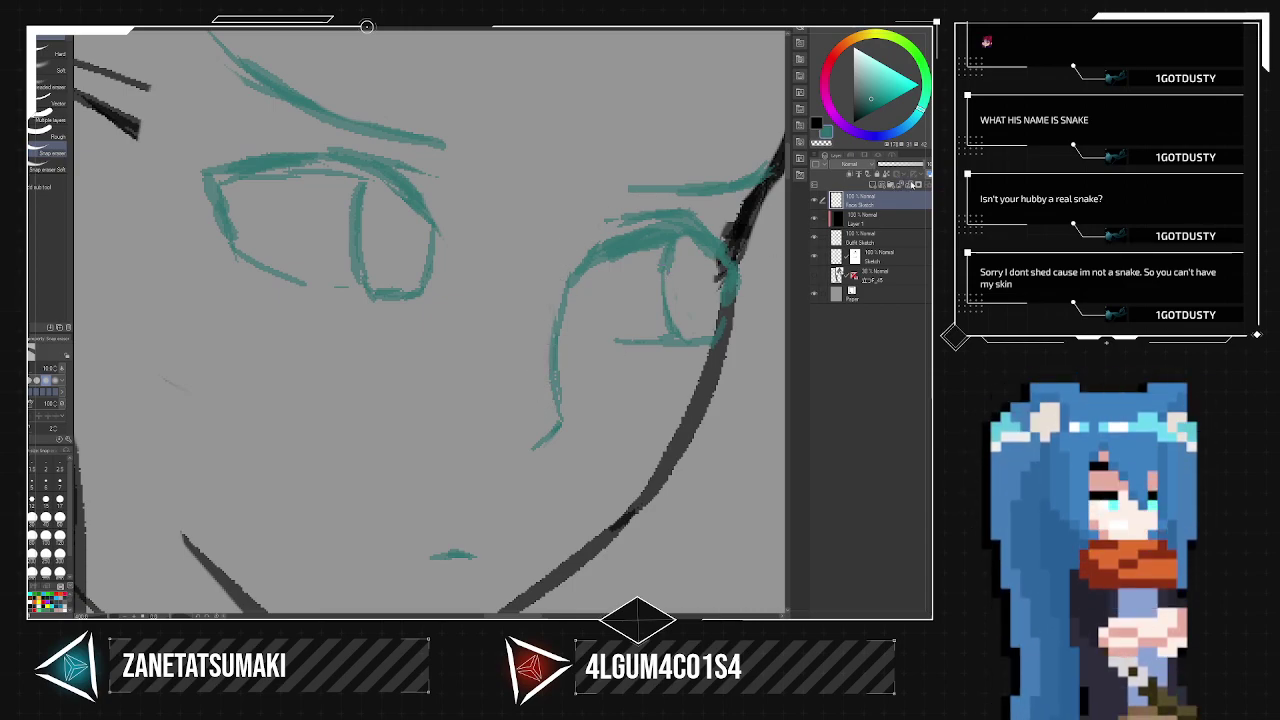
left_click(912, 185)
key("ctrl+z")
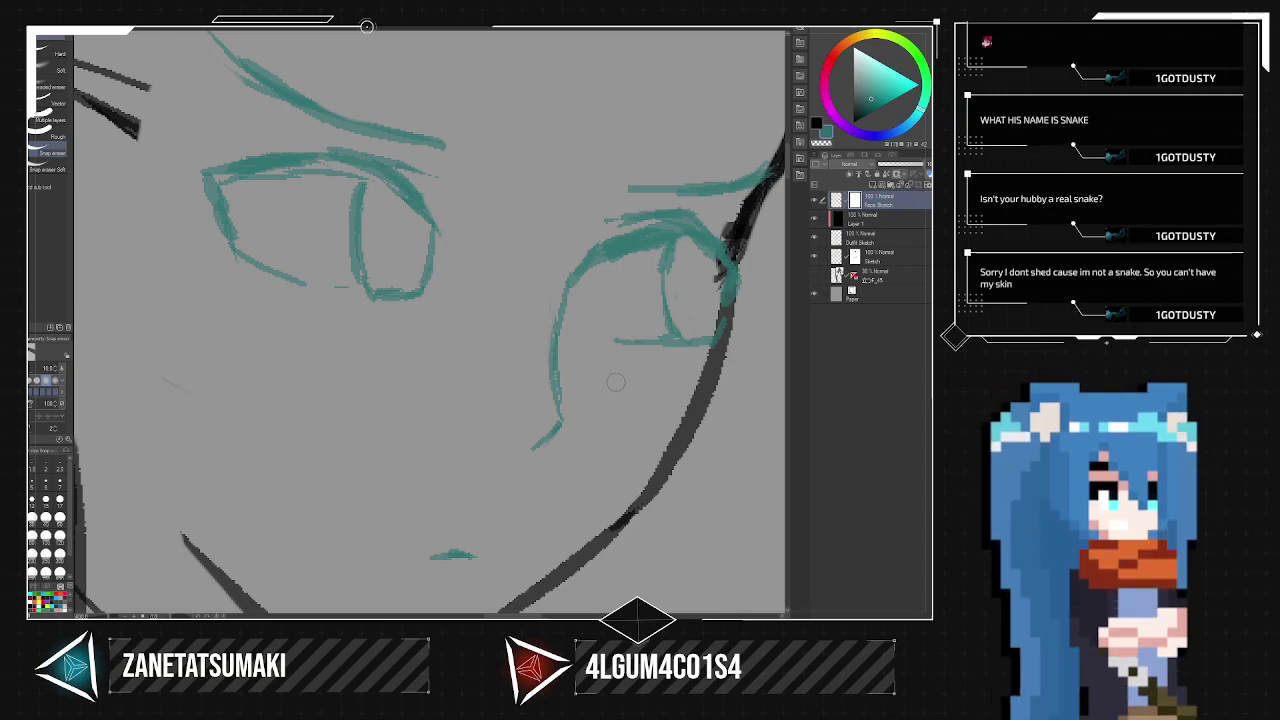
mouse_move(558, 370)
left_mouse_down()
mouse_move(564, 292)
mouse_move(572, 412)
left_mouse_up()
mouse_move(574, 273)
left_mouse_down()
mouse_move(560, 330)
mouse_move(566, 293)
left_mouse_up()
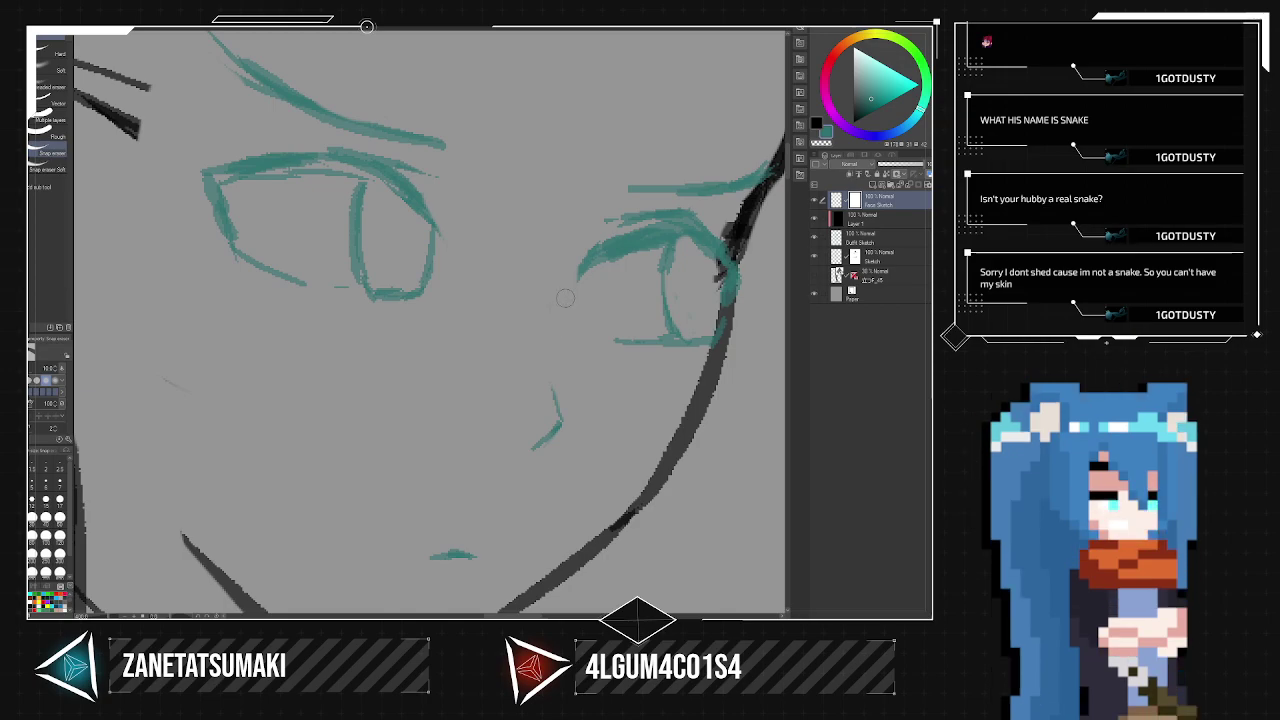
Extend the inner end of the right-hand eye's upper lid and trim the nose-tip mark.
key("p")
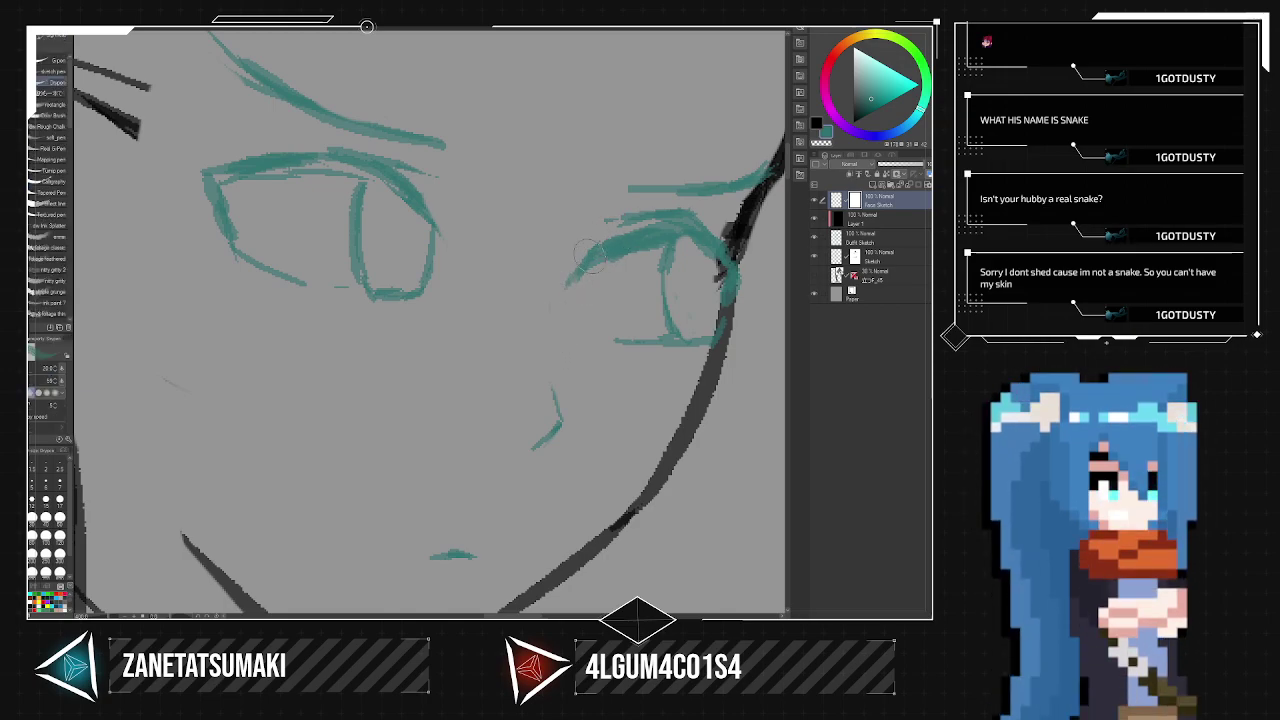
key("e")
left_click_drag(530, 450, 584, 424)
scroll(518, 477, "down", 4)
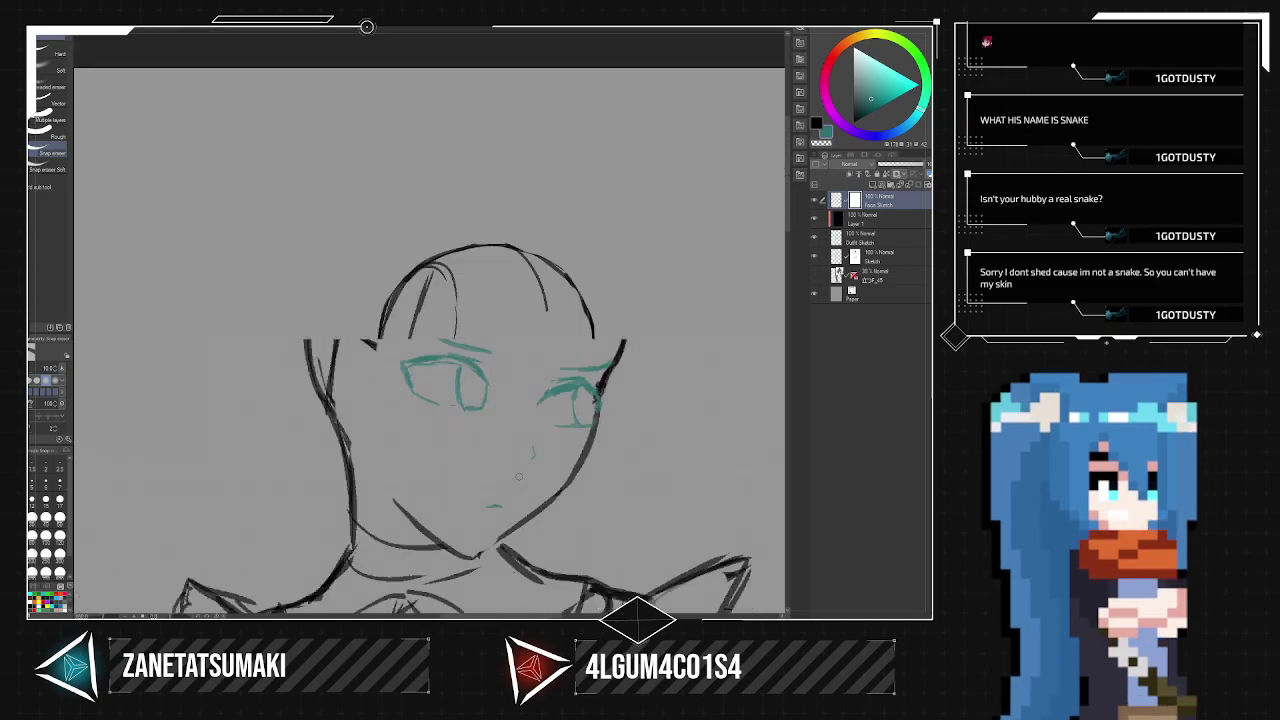
key("space")
left_click_drag(518, 474, 543, 186)
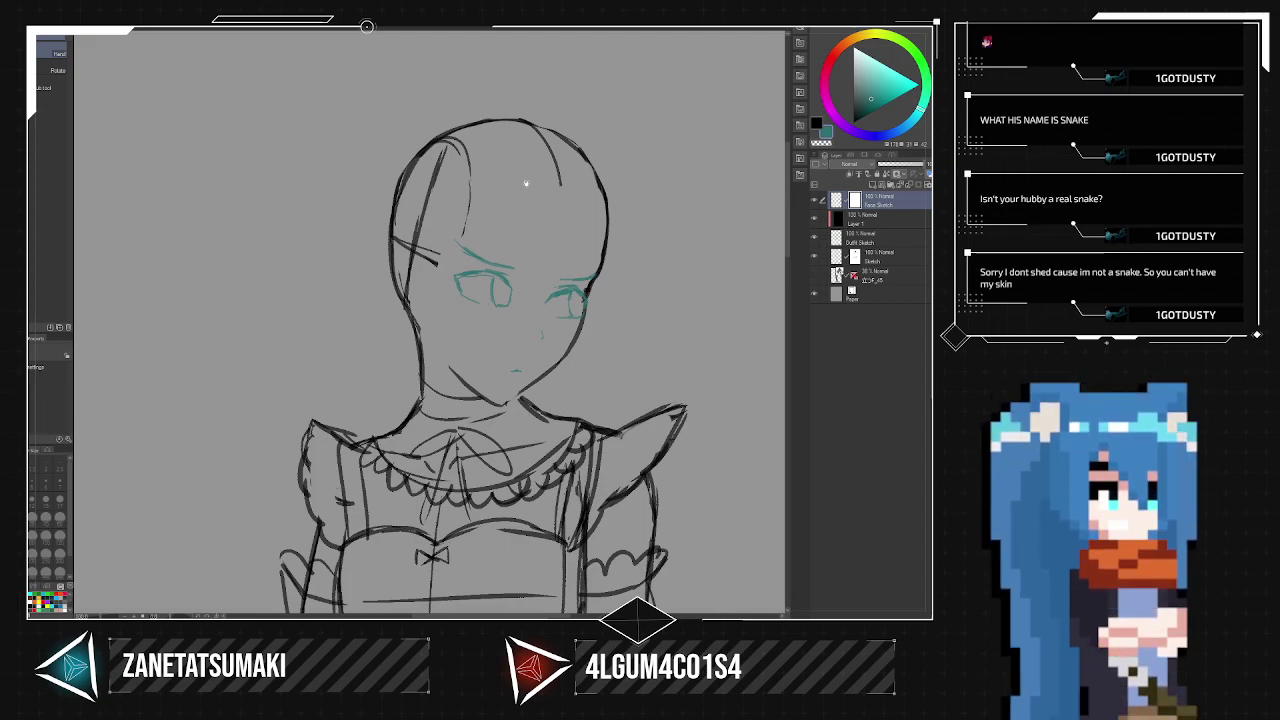
scroll(526, 183, "up", 2)
left_click(893, 242)
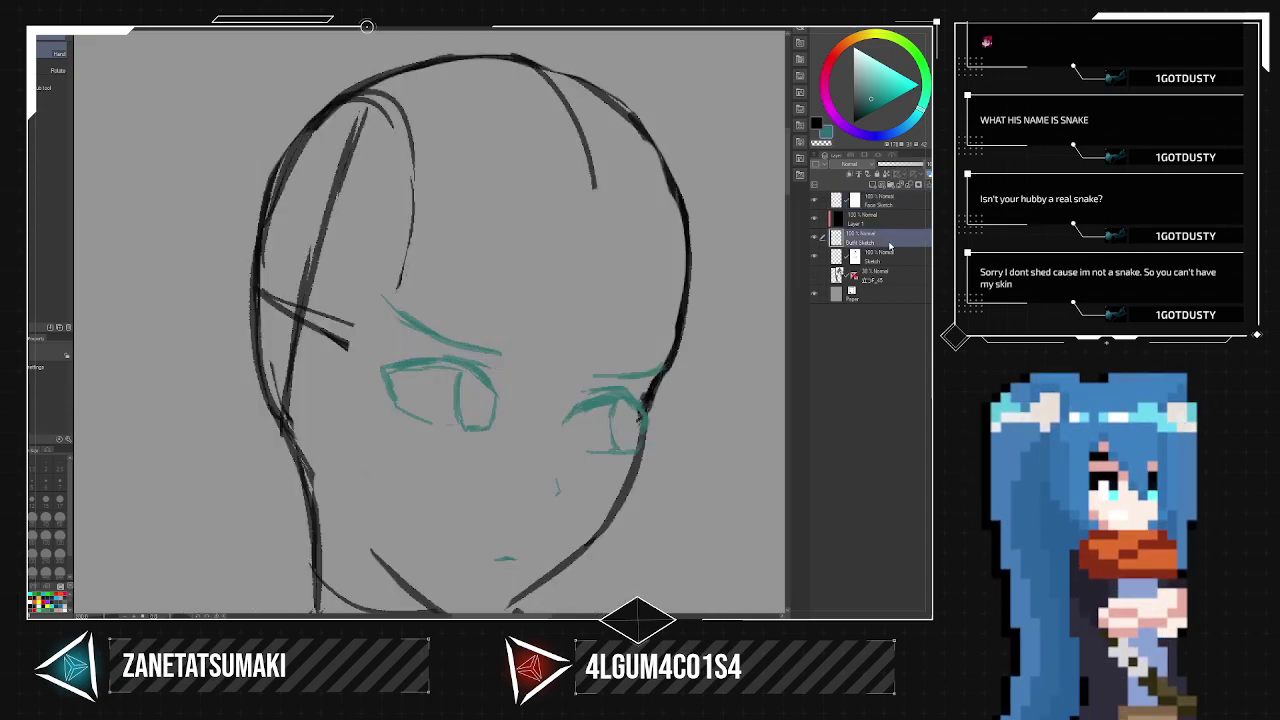
scroll(885, 252, "up", 2)
key("ctrl+plus")
left_click_drag(540, 438, 580, 256)
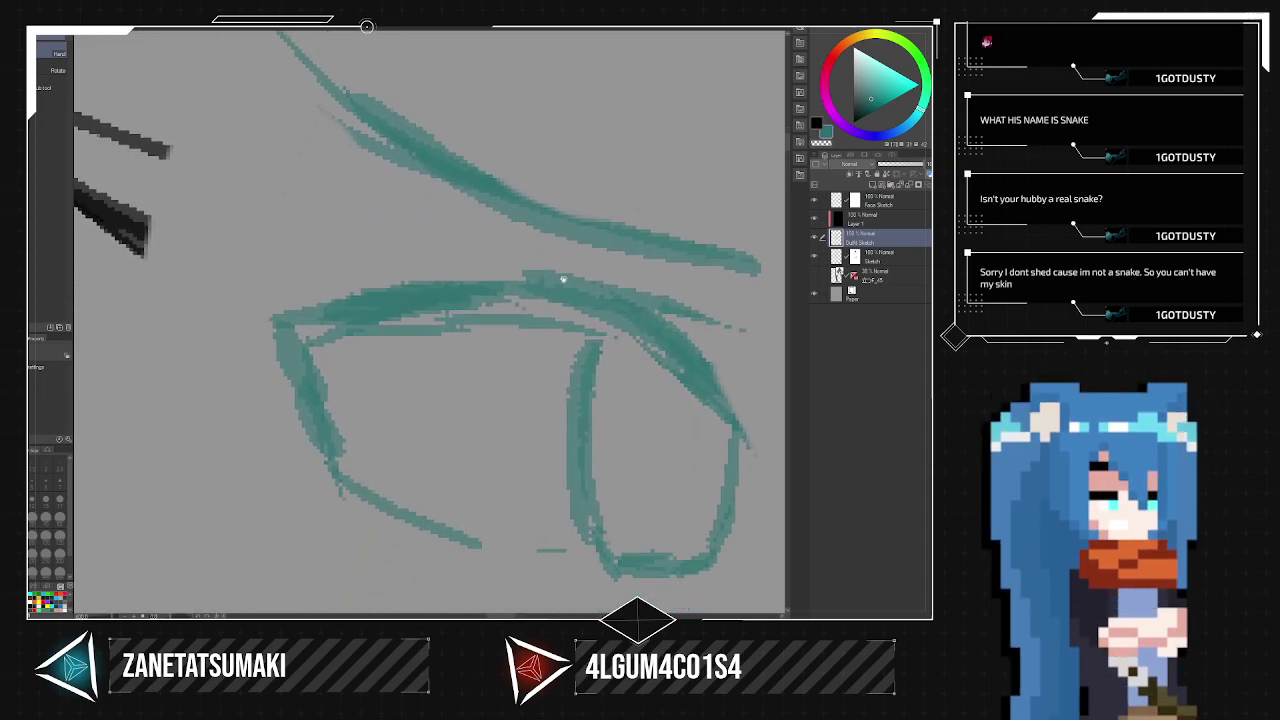
left_click_drag(524, 379, 562, 369)
left_click_drag(355, 392, 312, 314)
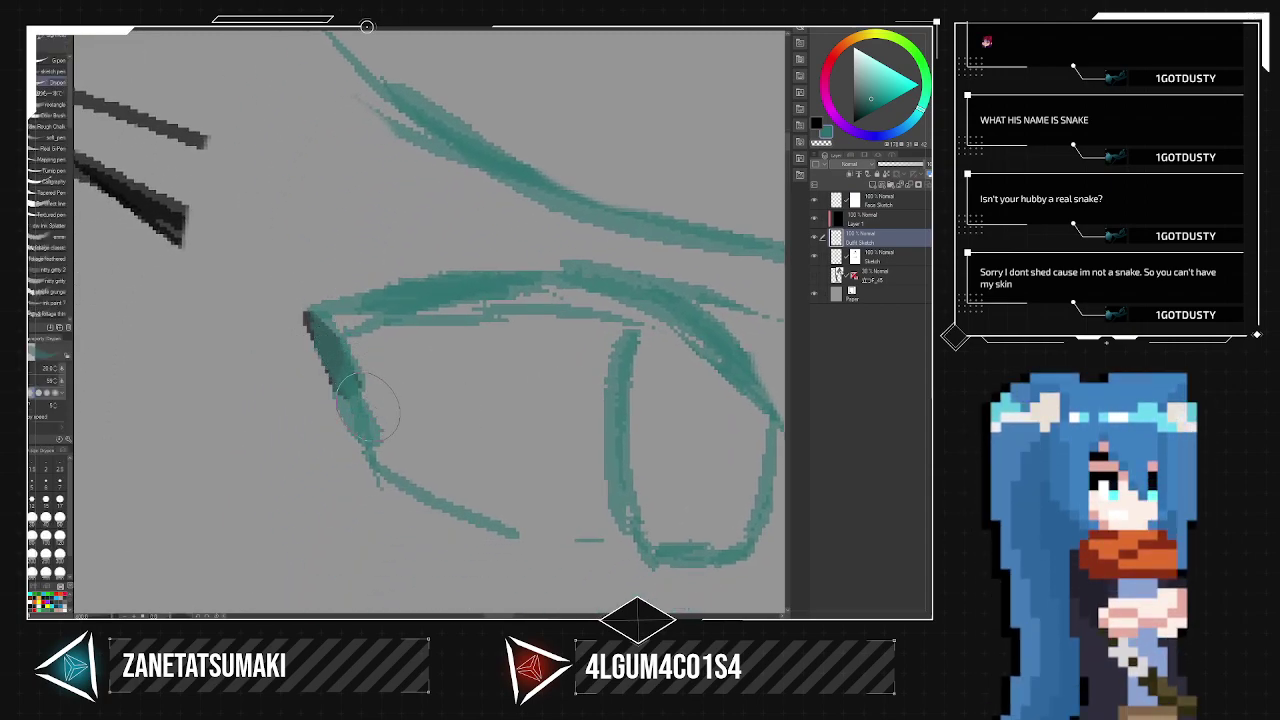
key("ctrl+z")
On the Face Sketch layer, thicken both upper eyelids and extend the left-hand eye's outer corner.
left_click(882, 202)
mouse_move(348, 400)
left_mouse_down()
mouse_move(297, 306)
mouse_move(317, 318)
mouse_move(297, 306)
mouse_move(450, 283)
mouse_move(338, 320)
mouse_move(560, 299)
mouse_move(700, 345)
left_mouse_up()
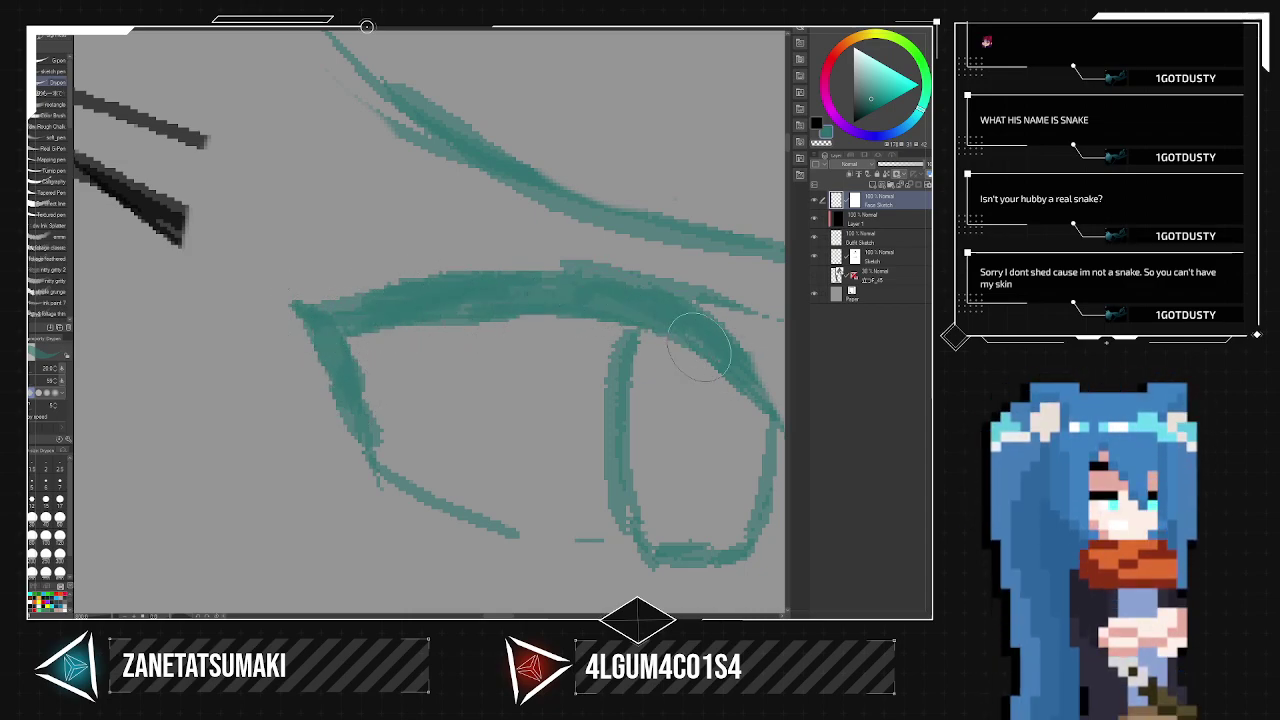
scroll(574, 301, "down", 7)
key("space")
mouse_move(599, 325)
left_mouse_down()
mouse_move(451, 313)
mouse_move(522, 221)
mouse_move(654, 195)
left_mouse_up()
scroll(575, 356, "up", 5)
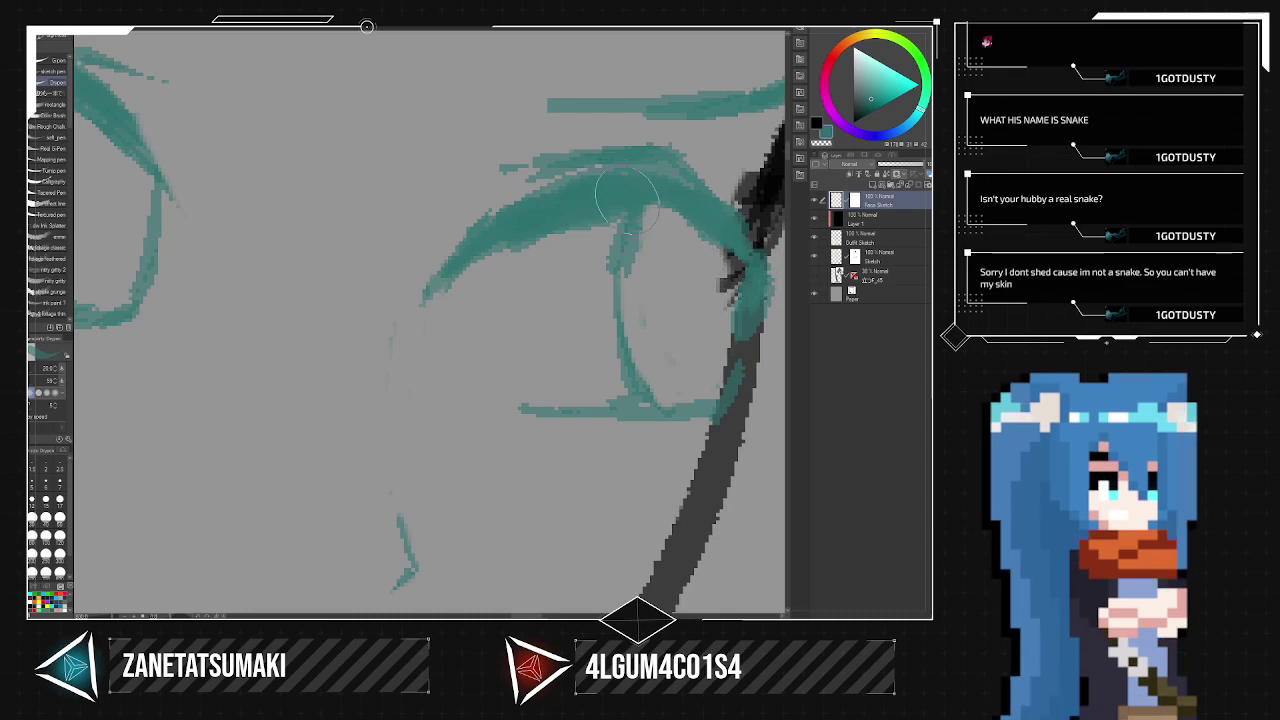
Trim the inner end of the right-hand eye's upper lid on the Face Sketch layer.
scroll(698, 248, "down", 5)
scroll(698, 248, "down", 1)
scroll(698, 248, "up", 4)
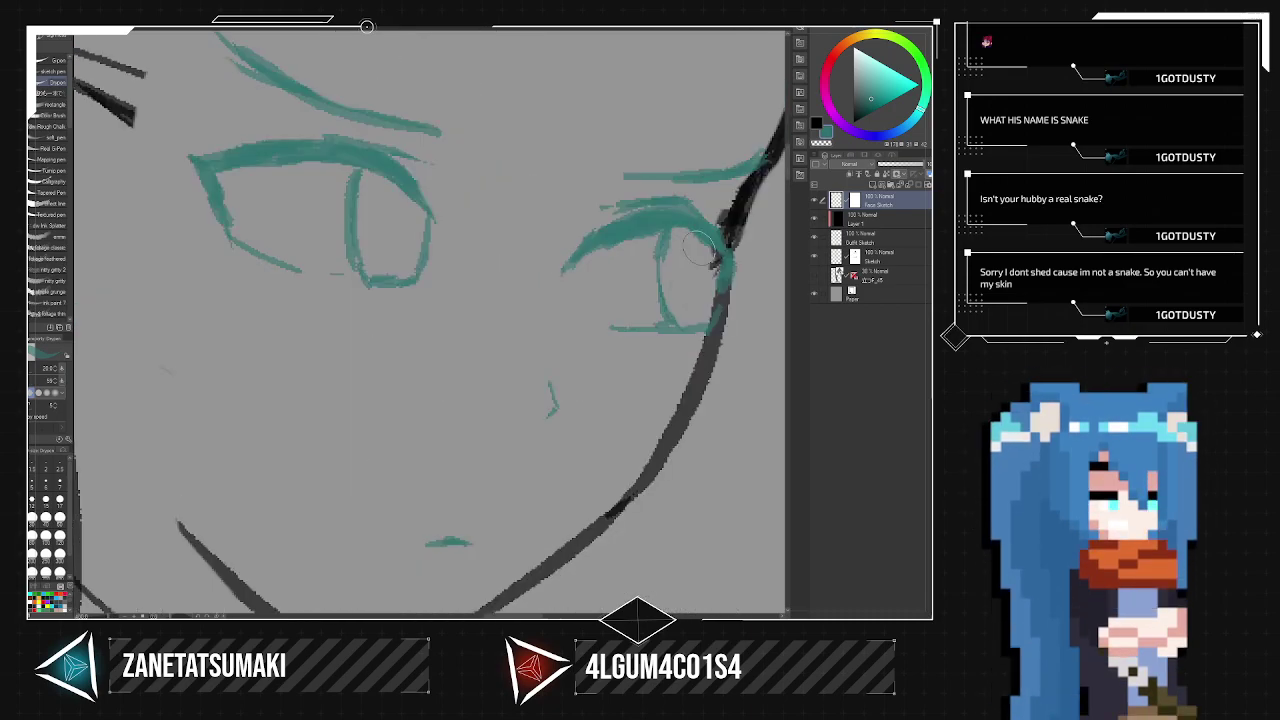
key("e")
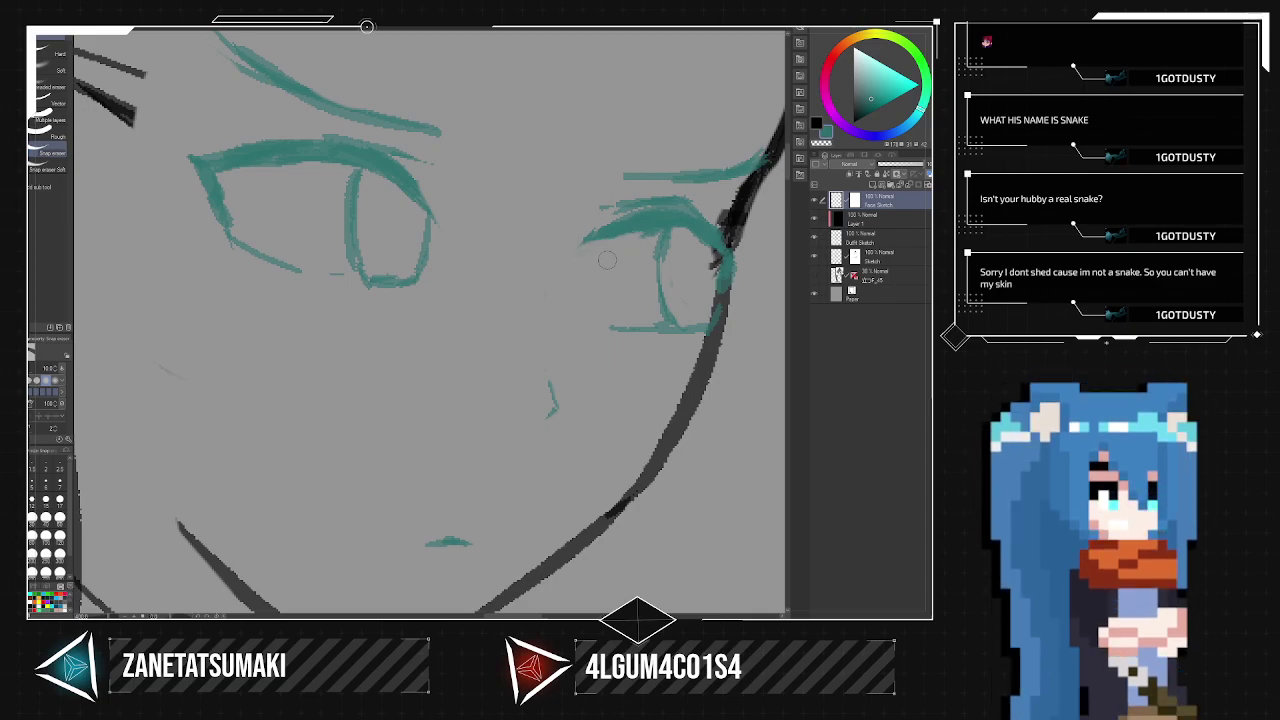
Thicken the right-hand eye's upper lid towards the outer corner and clean up its lower edge.
scroll(611, 267, "down", 6)
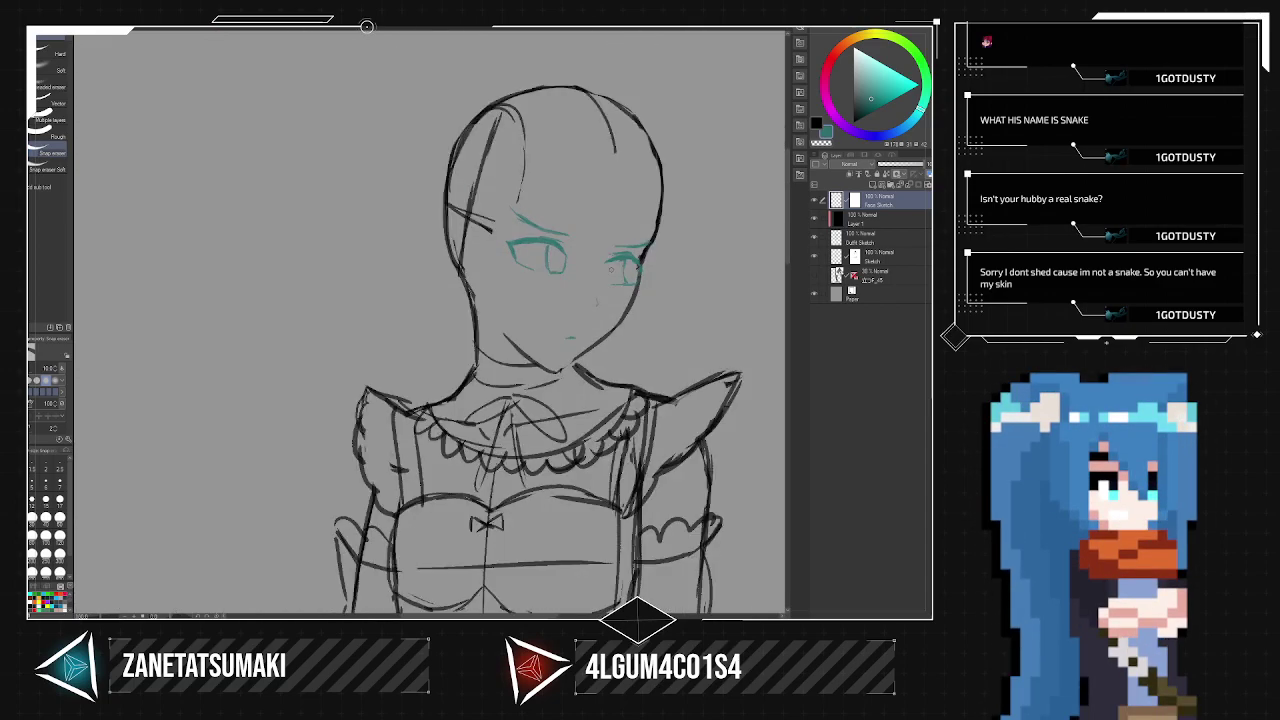
scroll(610, 268, "up", 6)
key("space")
left_click_drag(665, 287, 528, 344)
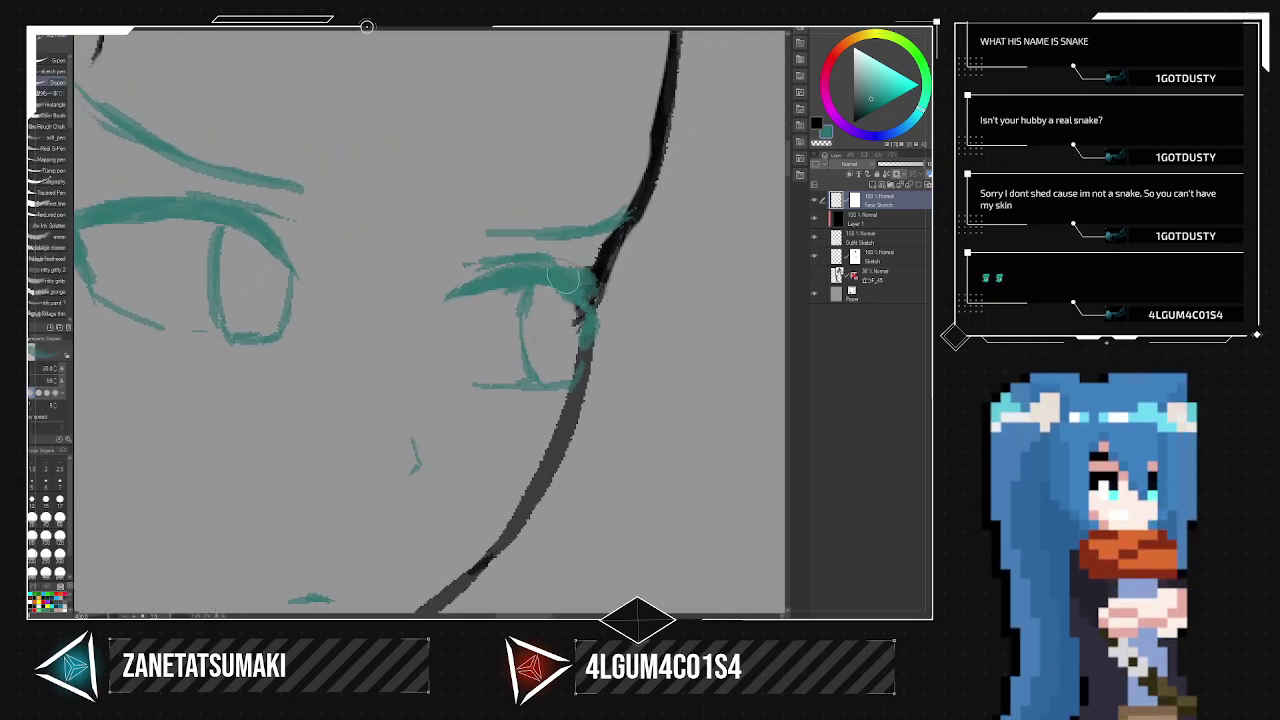
key("e")
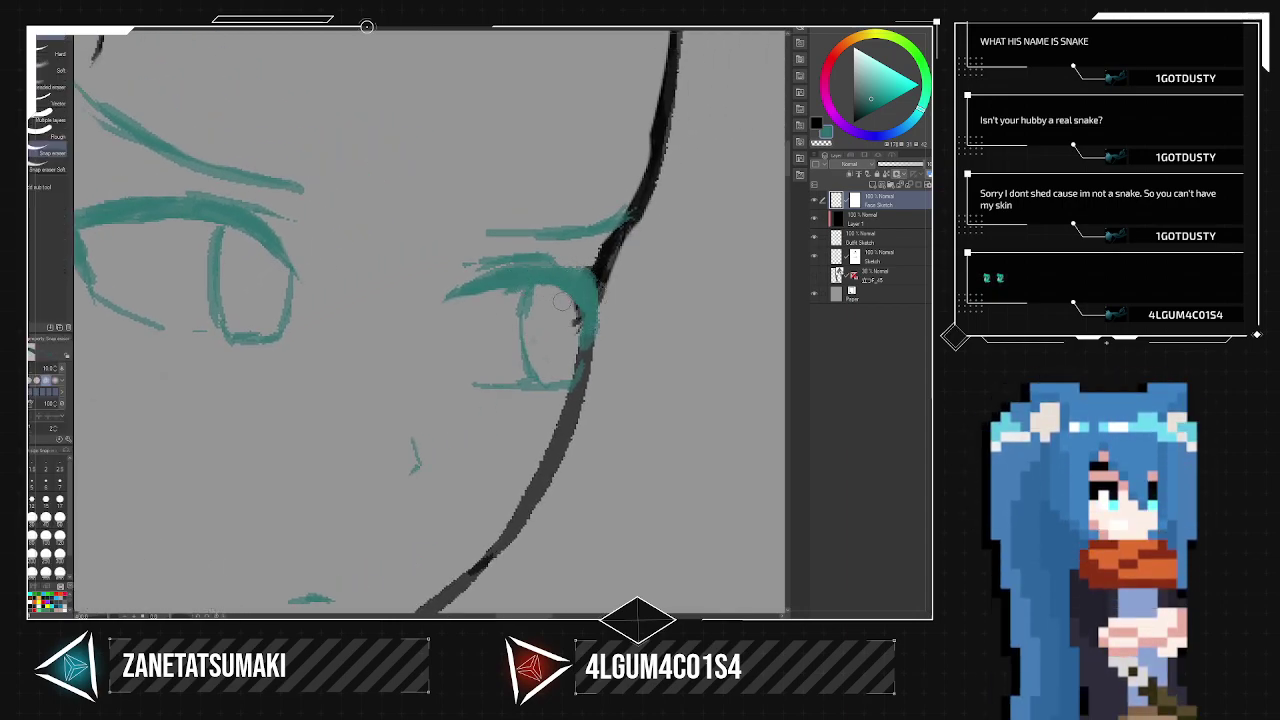
key("p")
mouse_move(528, 275)
left_mouse_down()
mouse_move(589, 282)
mouse_move(581, 263)
mouse_move(617, 298)
left_mouse_up()
key("e")
scroll(639, 335, "down", 3)
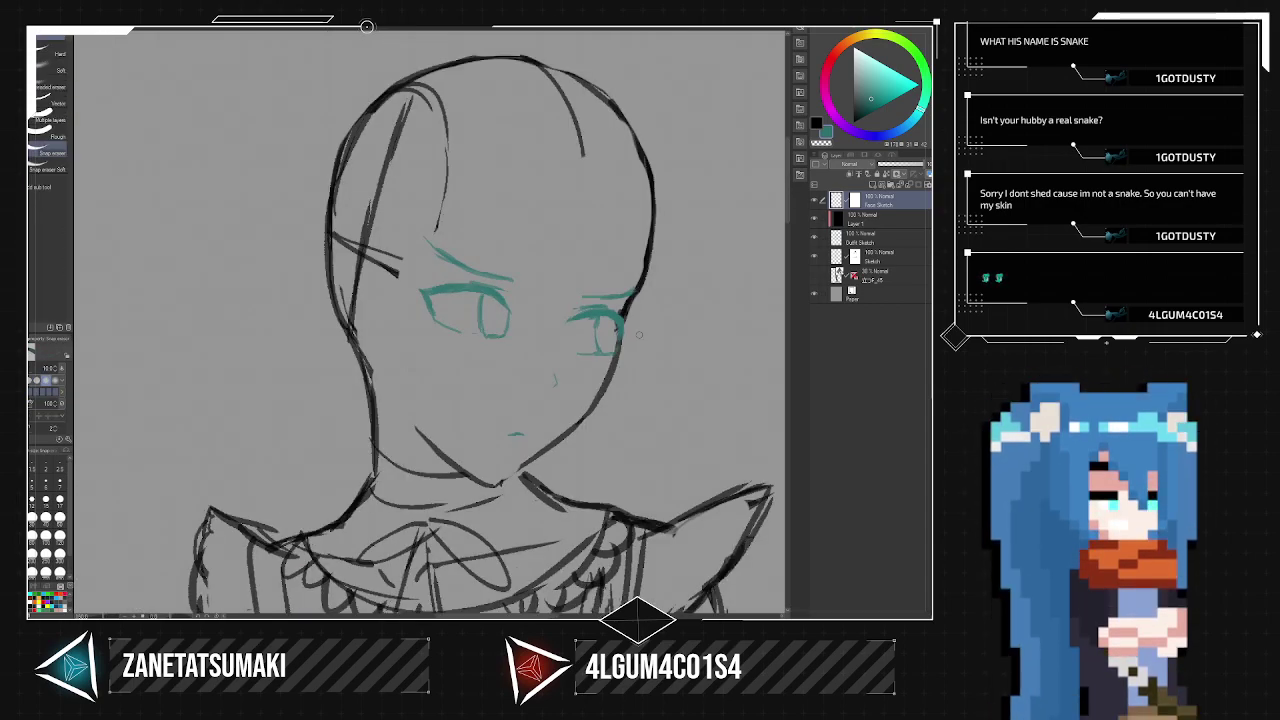
left_click_drag(595, 328, 570, 283)
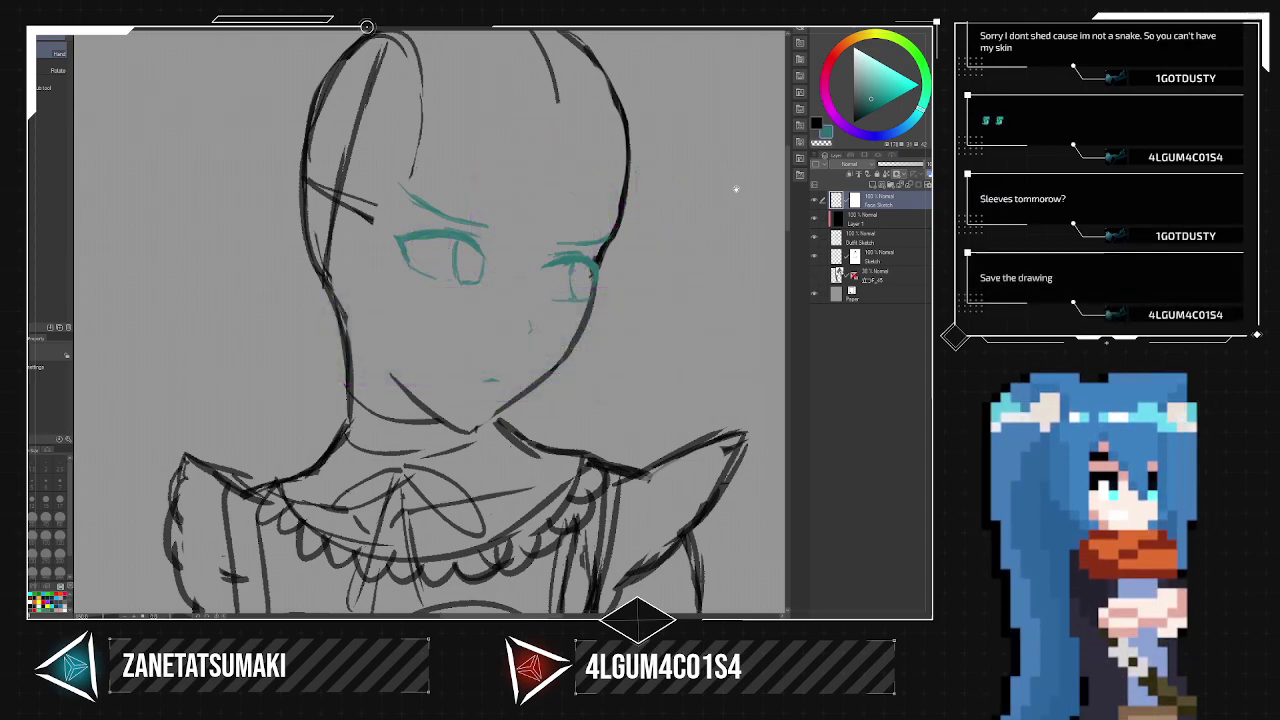
scroll(652, 169, "down", 6)
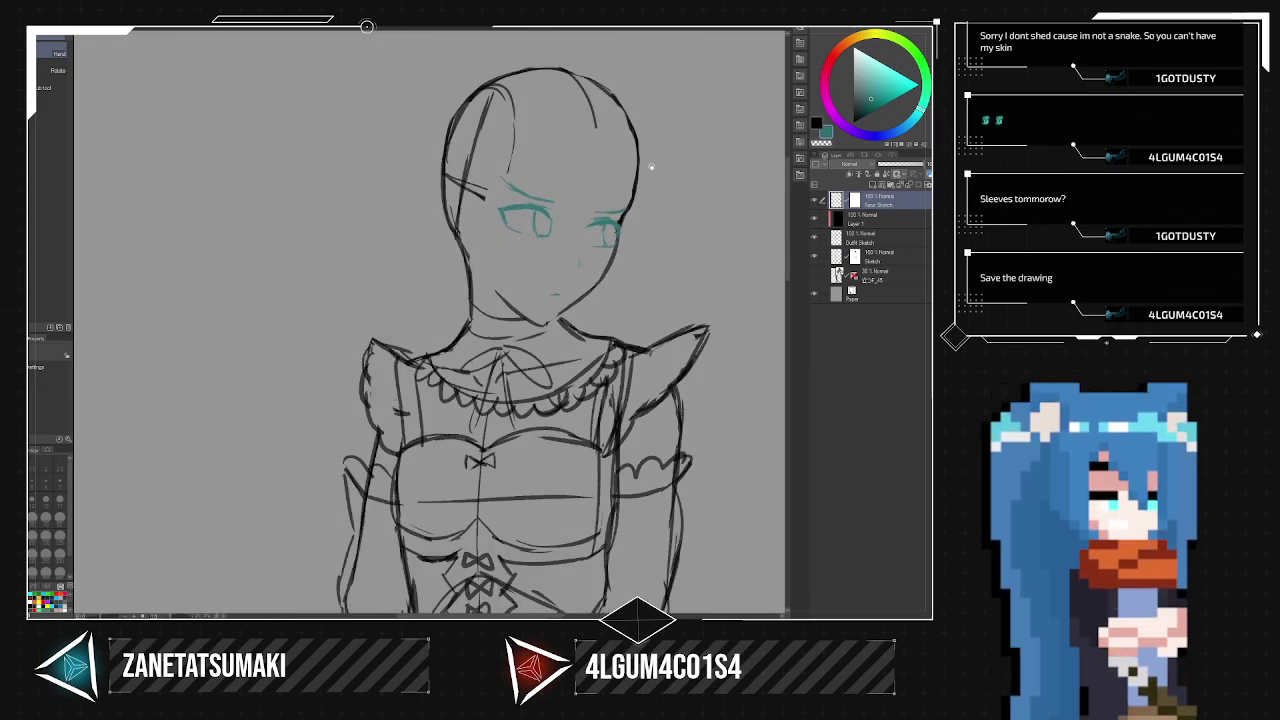
scroll(652, 169, "up", 6)
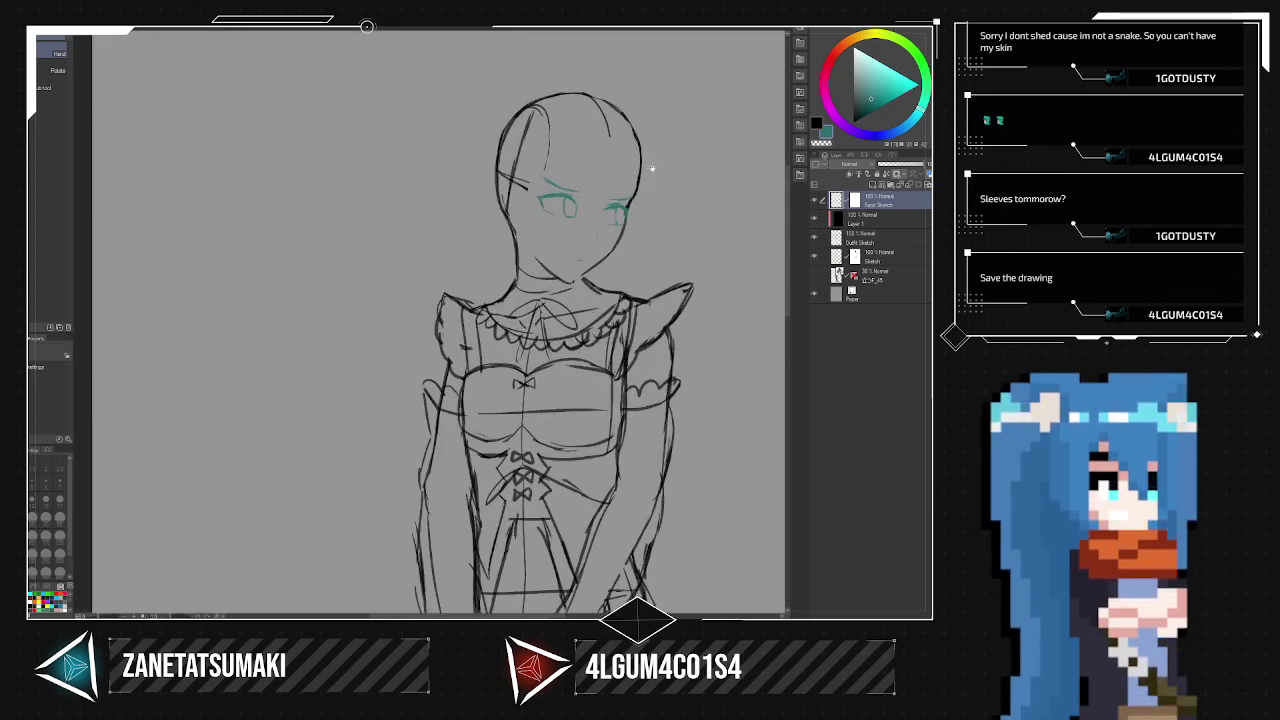
scroll(648, 173, "up", 1)
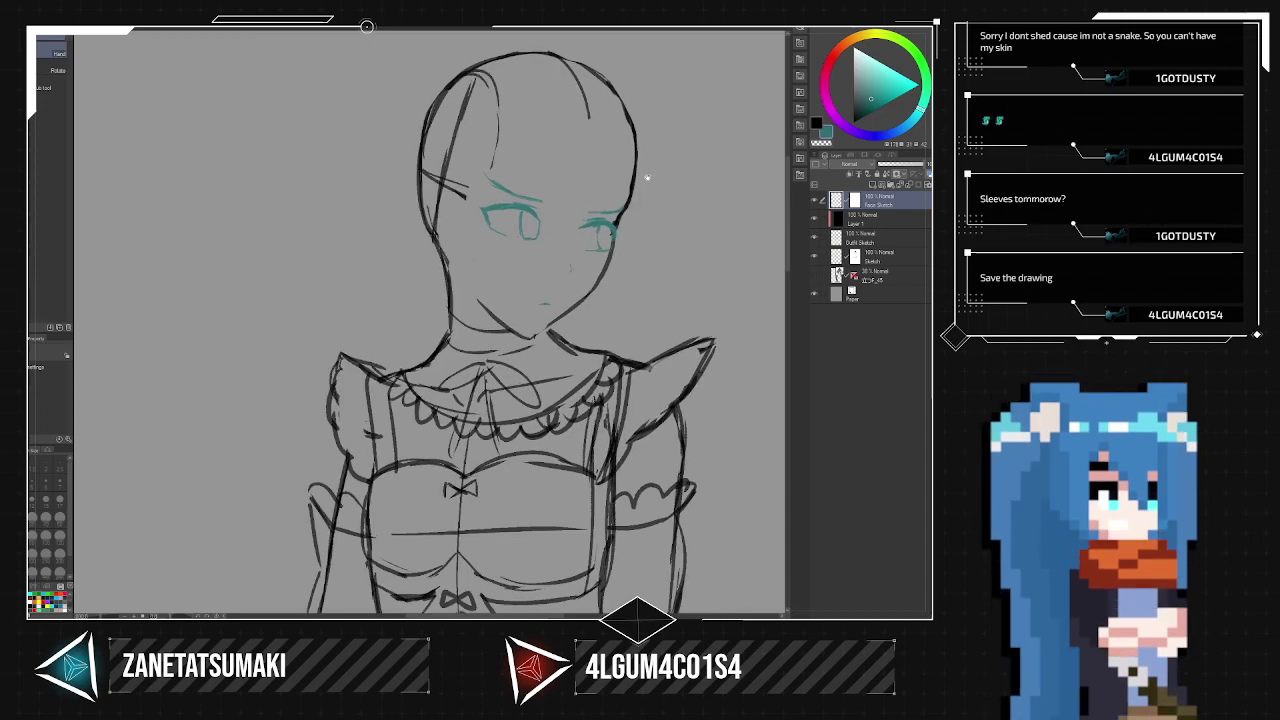
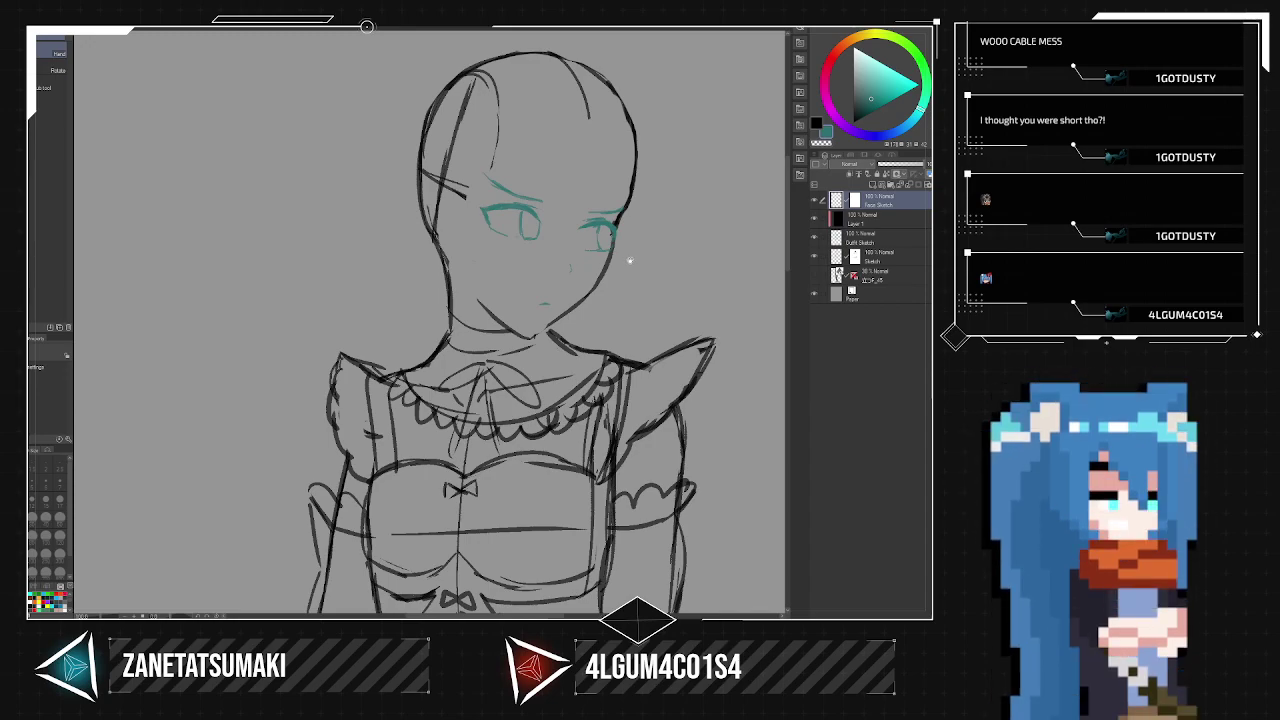
Draw short slanted blush strokes on the cheeks beneath both eyes in the teal sketch colour.
scroll(611, 297, "up", 6)
scroll(520, 306, "down", 3)
scroll(535, 308, "down", 1)
left_click_drag(535, 310, 563, 334)
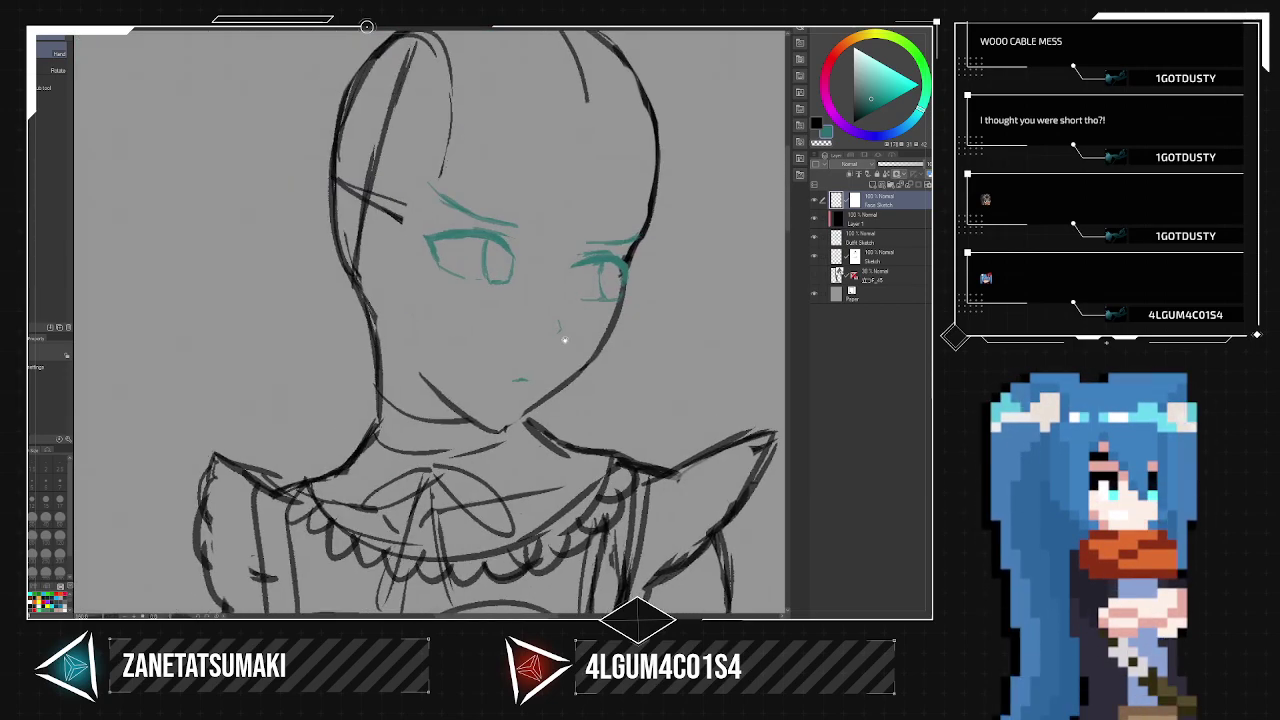
scroll(563, 337, "up", 1)
mouse_move(417, 269)
left_mouse_down()
mouse_move(388, 311)
mouse_move(415, 297)
mouse_move(420, 314)
mouse_move(452, 290)
left_mouse_up()
left_click_drag(450, 330, 492, 282)
left_click_drag(588, 318, 598, 296)
mouse_move(600, 326)
left_mouse_down()
mouse_move(614, 294)
mouse_move(626, 304)
left_mouse_up()
mouse_move(630, 322)
left_mouse_down()
mouse_move(644, 296)
mouse_move(616, 336)
left_mouse_up()
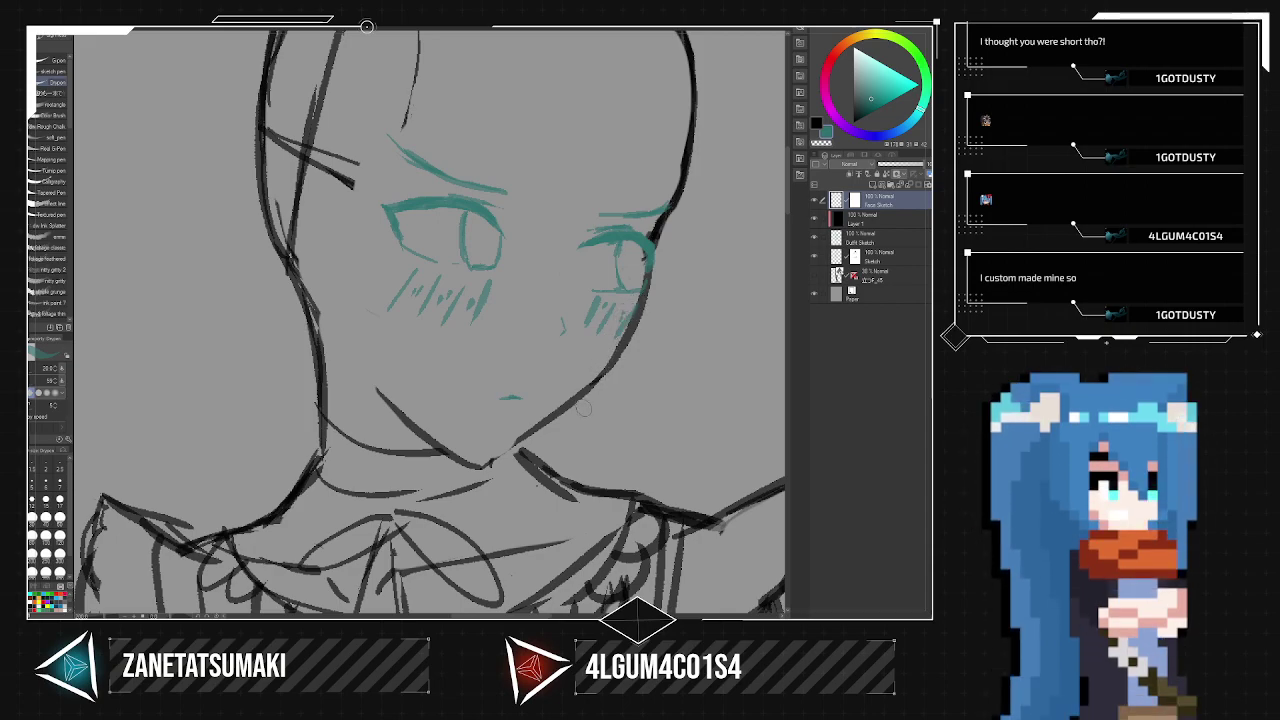
Add a new layer above the Face Sketch layer.
scroll(597, 425, "down", 2)
scroll(597, 425, "up", 1)
left_click_drag(587, 289, 533, 268)
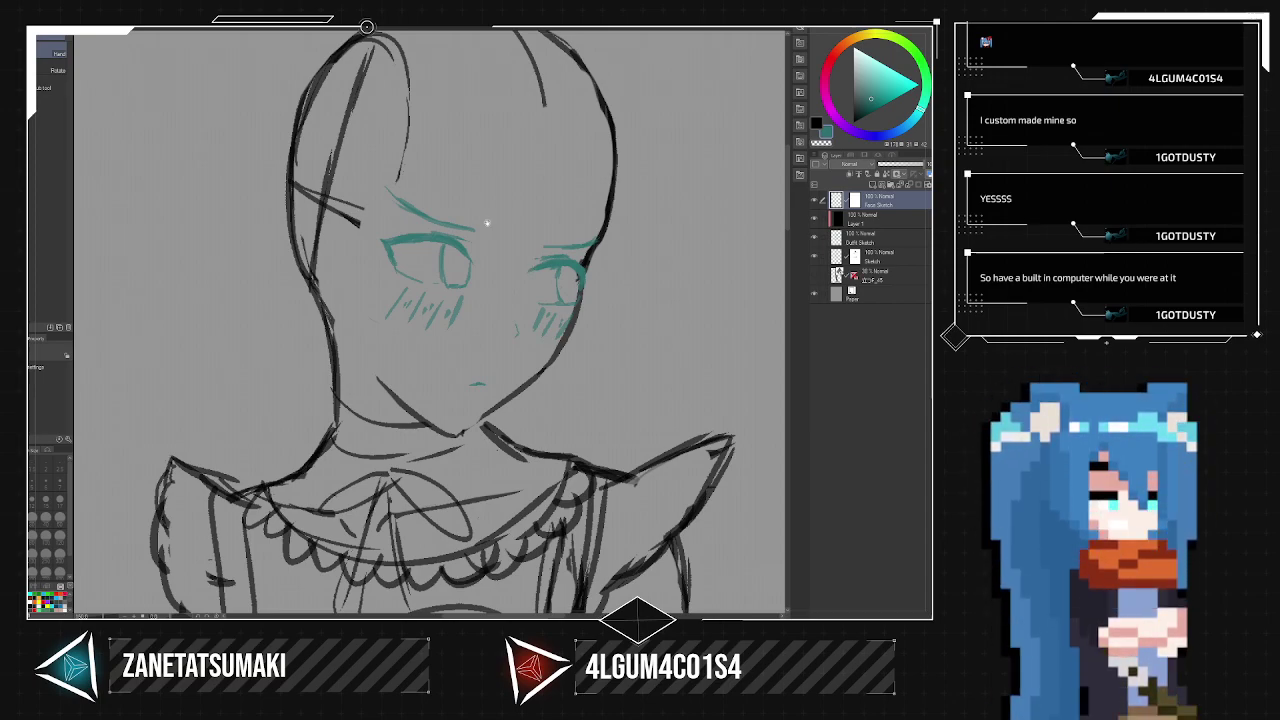
scroll(506, 349, "down", 2)
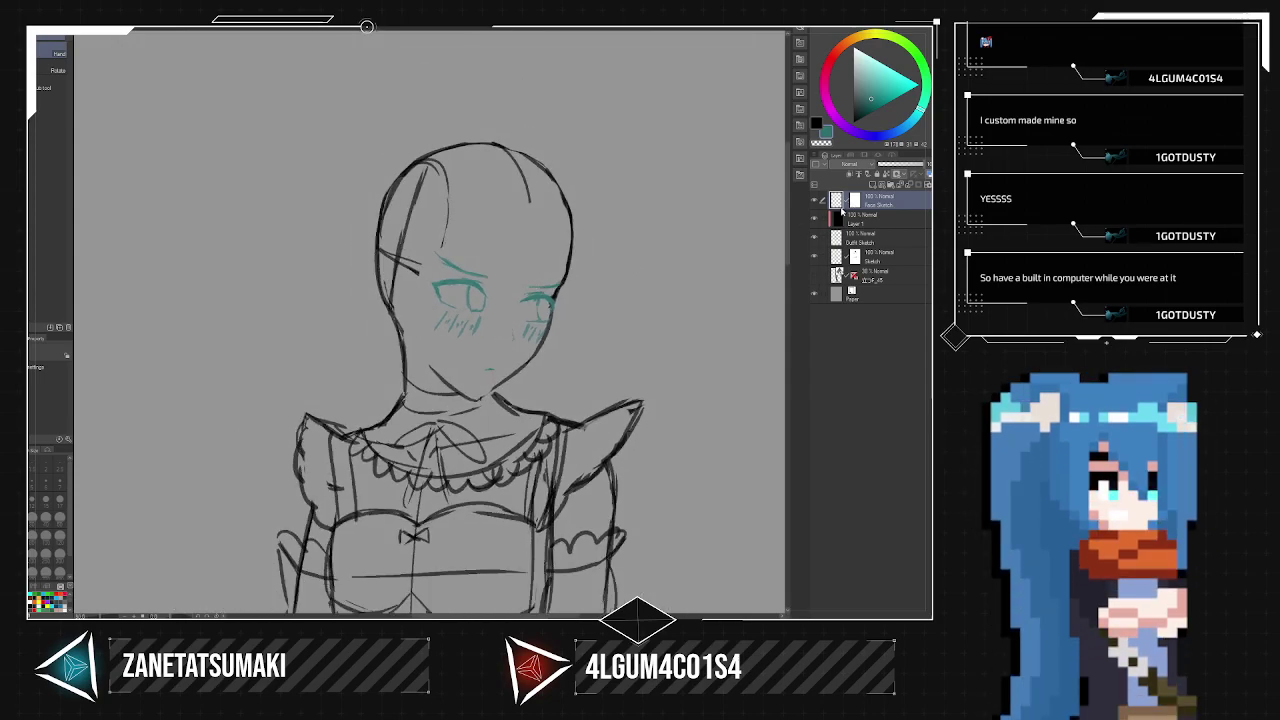
scroll(576, 215, "up", 2)
left_click(873, 186)
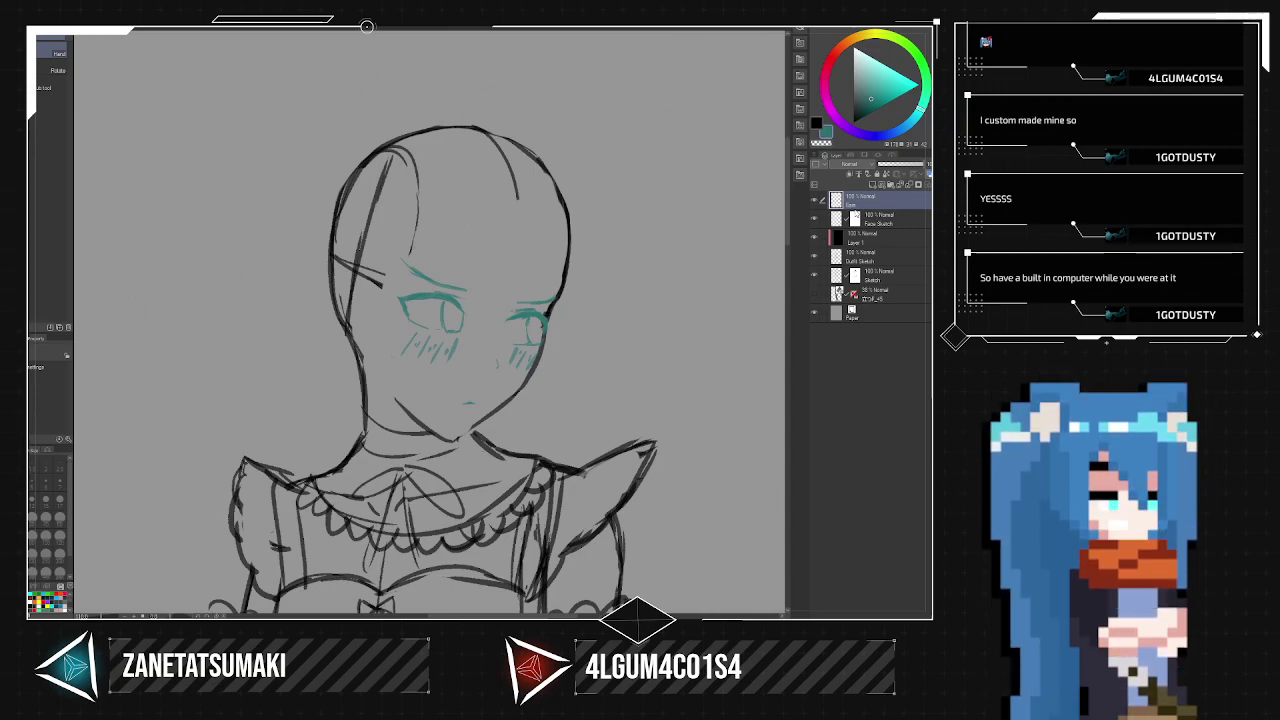
On the Face Sketch layer, draw a curved teal ear outline on the left-hand side of the head.
left_click(885, 222)
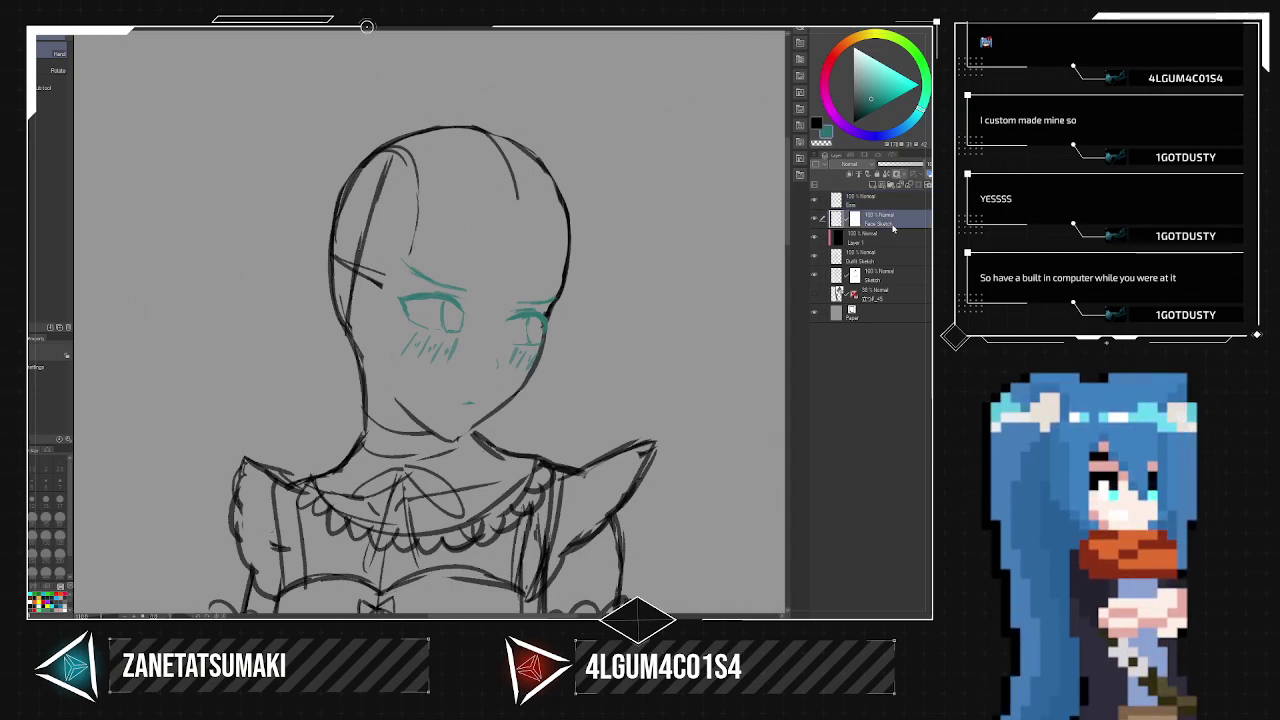
left_click_drag(477, 329, 549, 315)
scroll(538, 326, "up", 2)
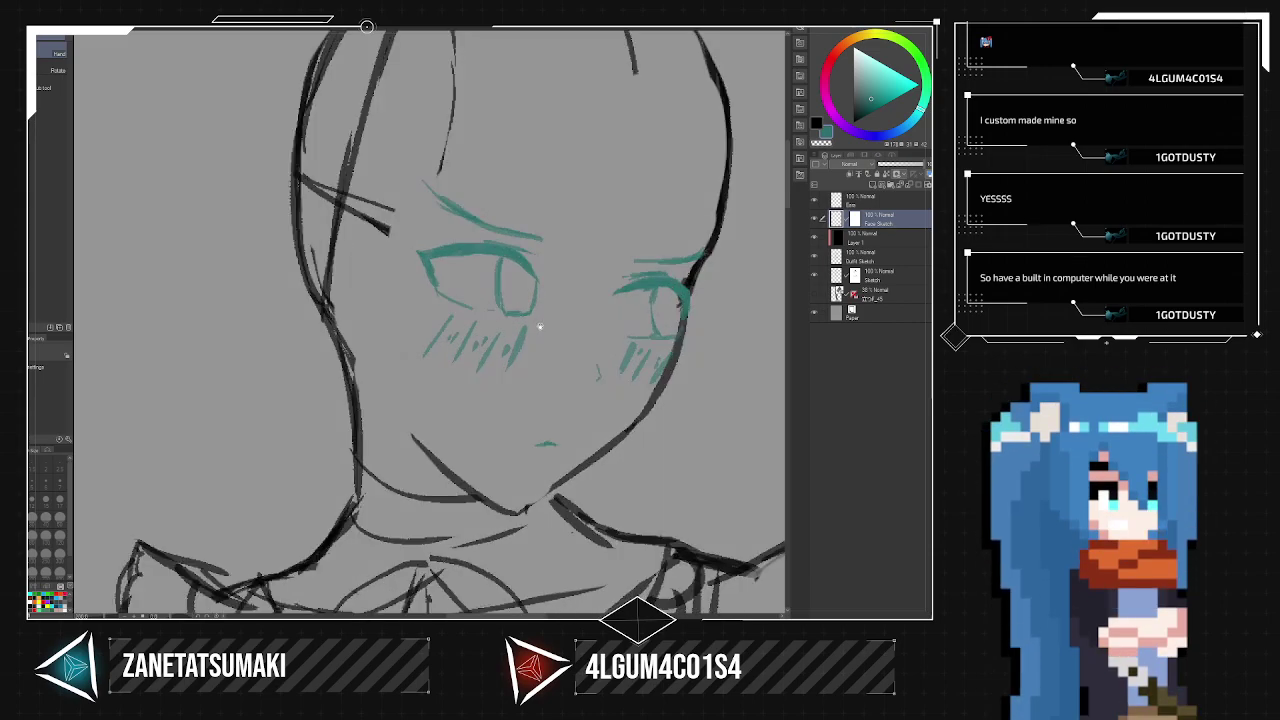
left_click_drag(352, 190, 295, 243)
left_click_drag(326, 311, 296, 212)
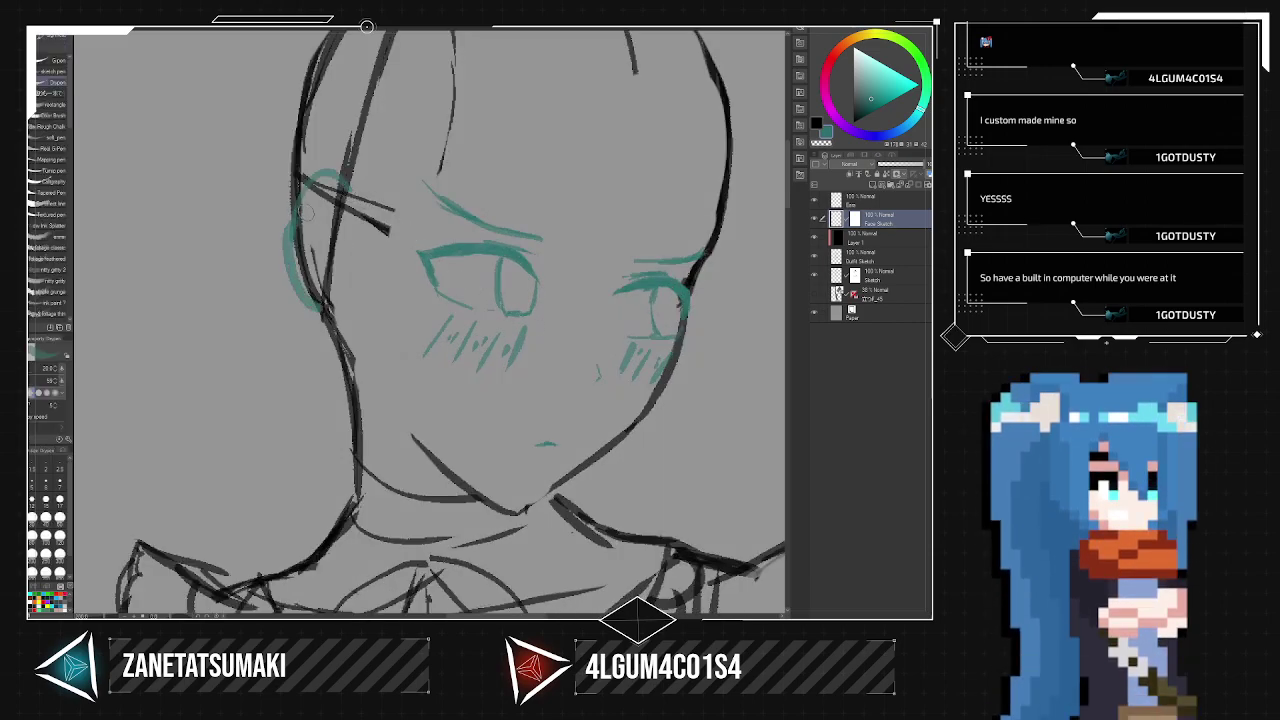
left_click_drag(352, 180, 288, 255)
left_click_drag(310, 306, 315, 192)
left_click_drag(291, 241, 326, 181)
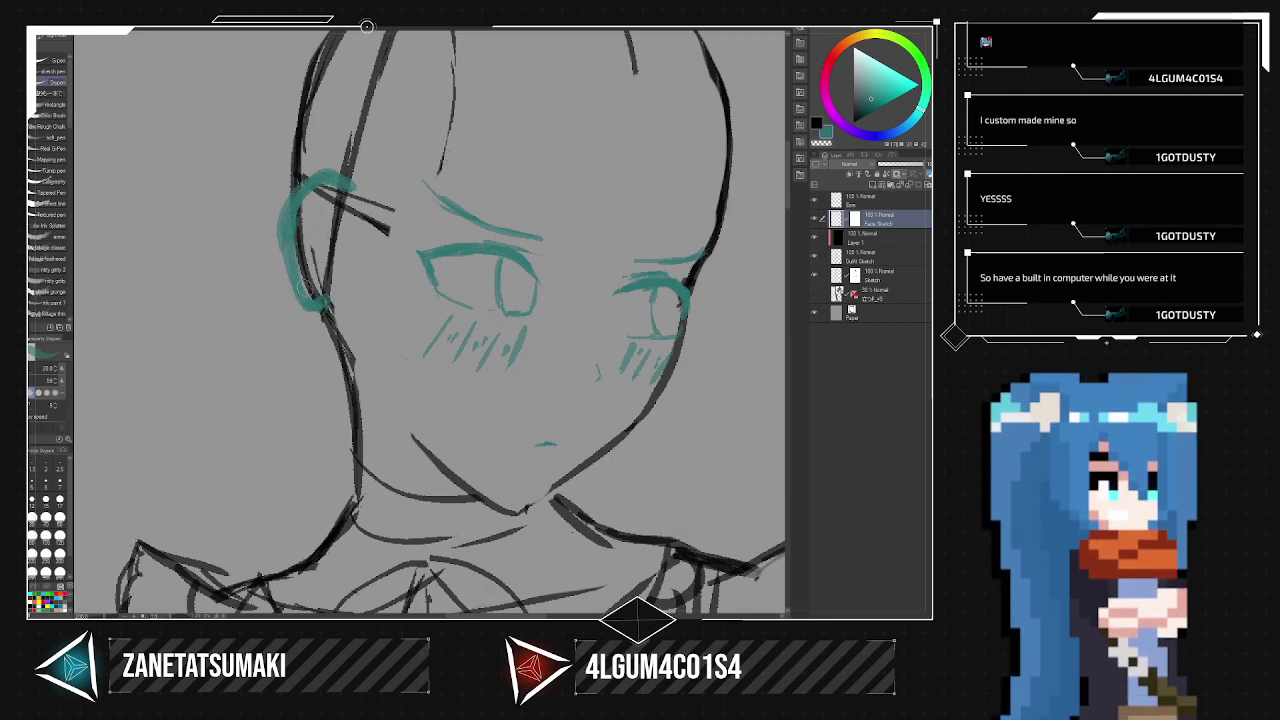
mouse_move(318, 302)
left_mouse_down()
mouse_move(285, 204)
mouse_move(336, 180)
mouse_move(303, 175)
left_mouse_up()
Thin the ear outline by erasing along its inner edge with a smaller eraser.
key("e")
key("p")
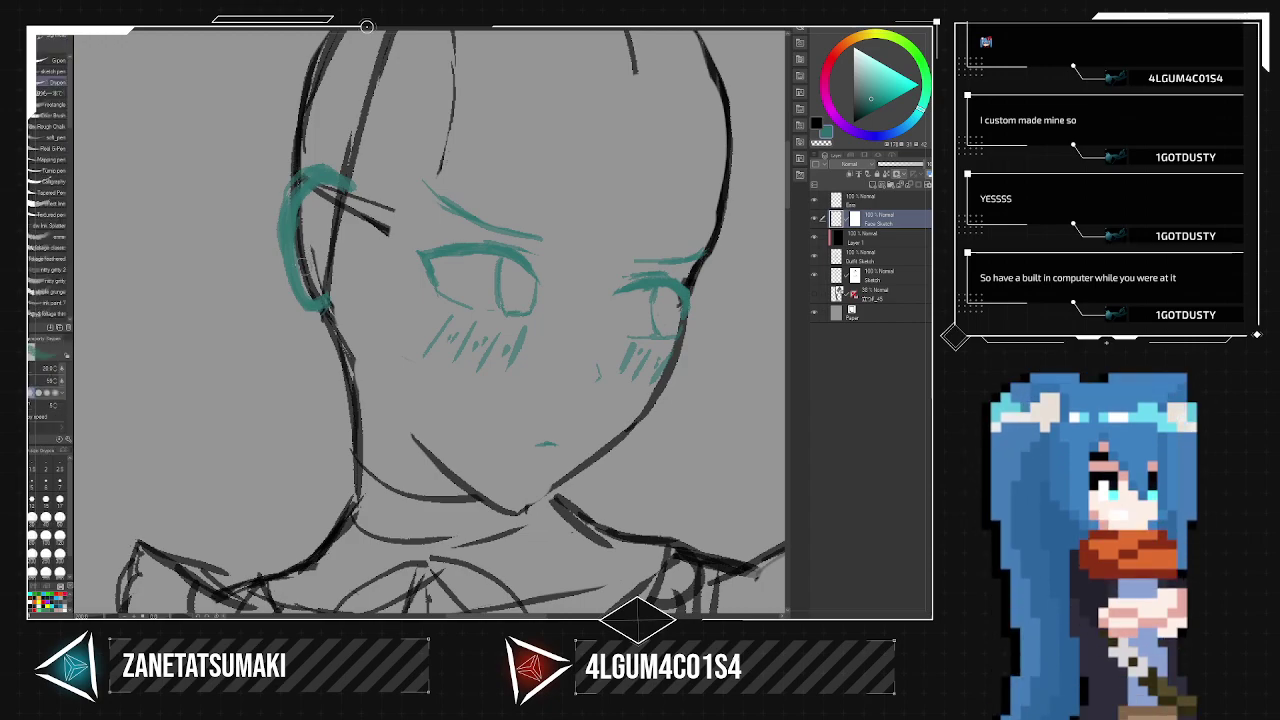
key("e")
left_click(46, 537)
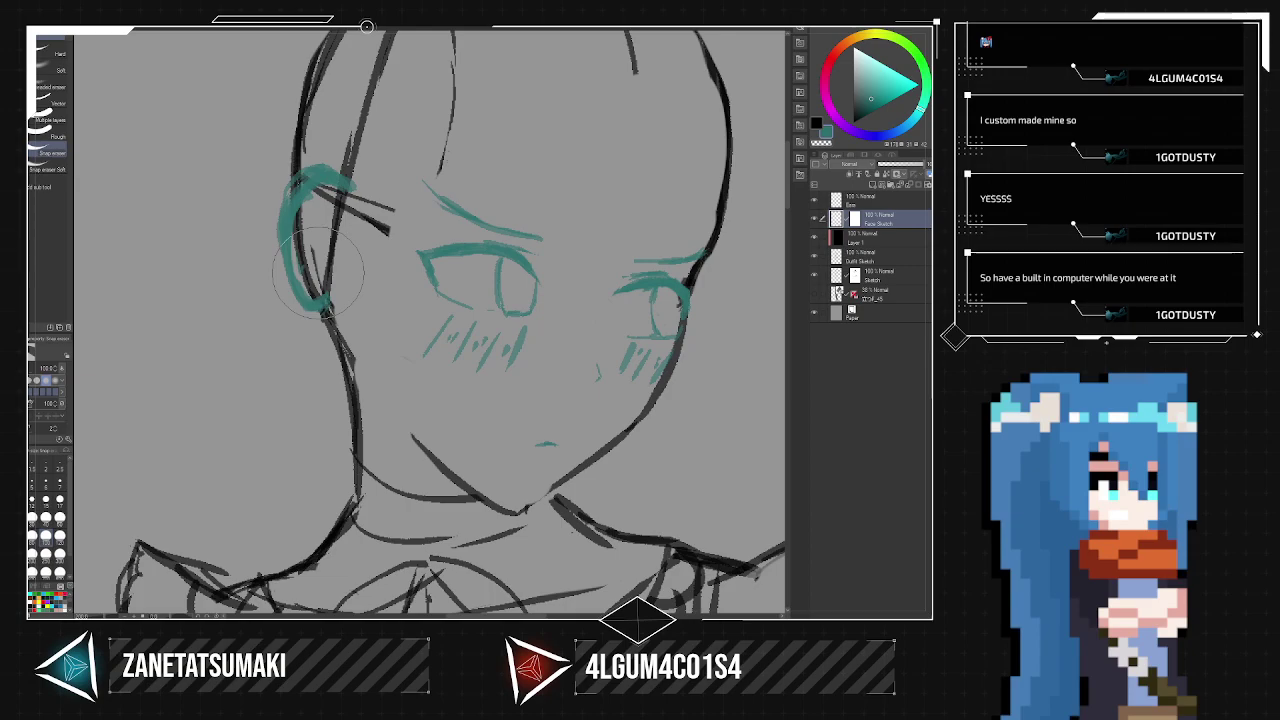
left_click(46, 500)
mouse_move(305, 276)
left_mouse_down()
mouse_move(297, 196)
mouse_move(327, 180)
mouse_move(342, 193)
mouse_move(306, 183)
mouse_move(309, 196)
mouse_move(345, 196)
left_mouse_up()
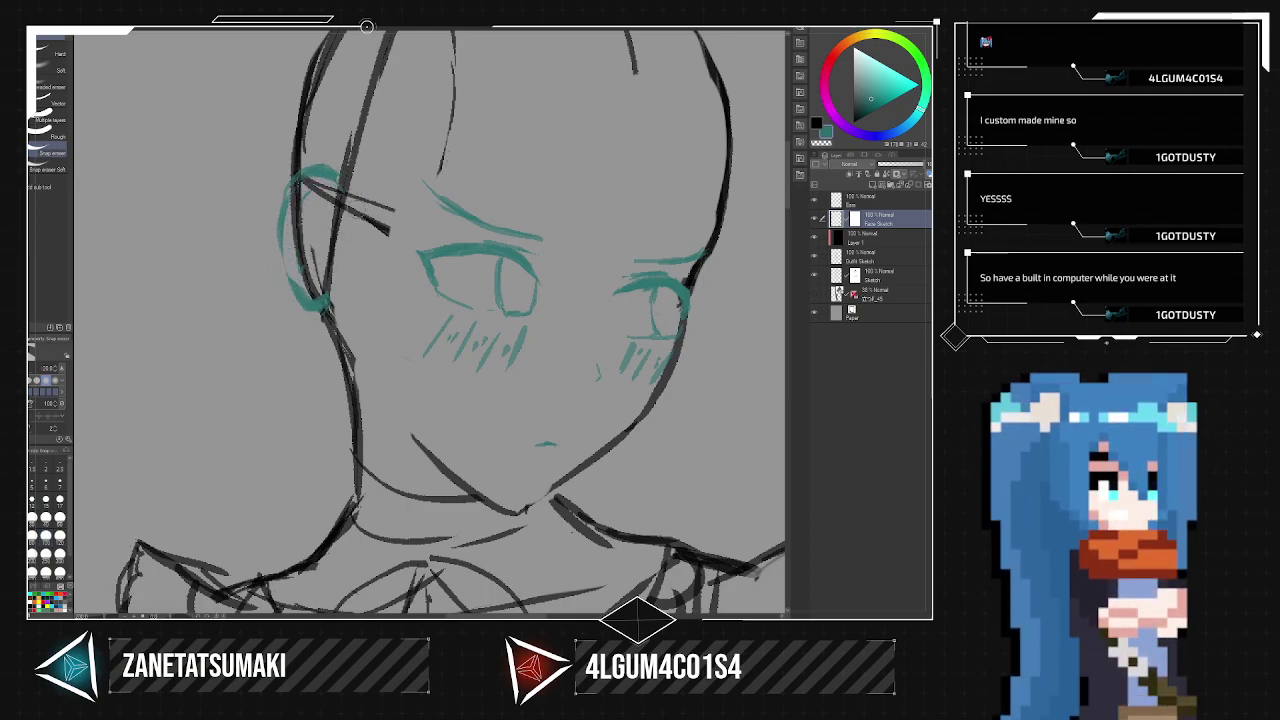
left_click_drag(299, 262, 317, 296)
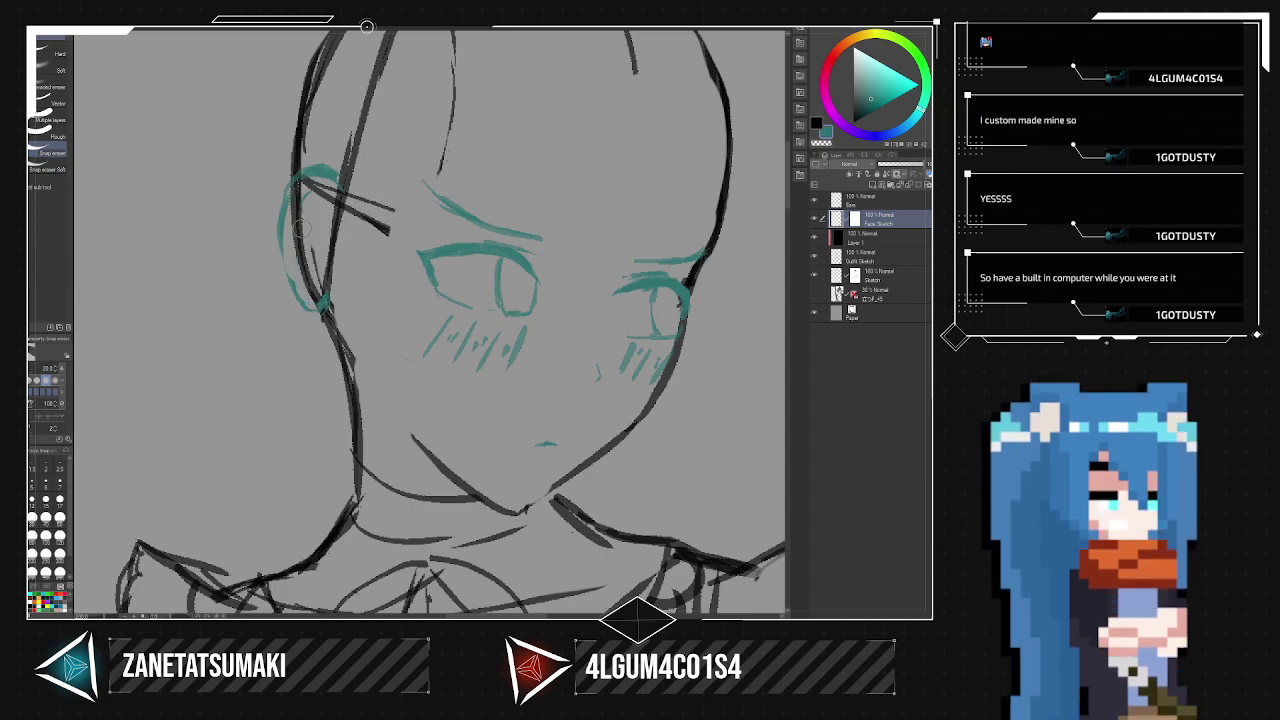
key("p")
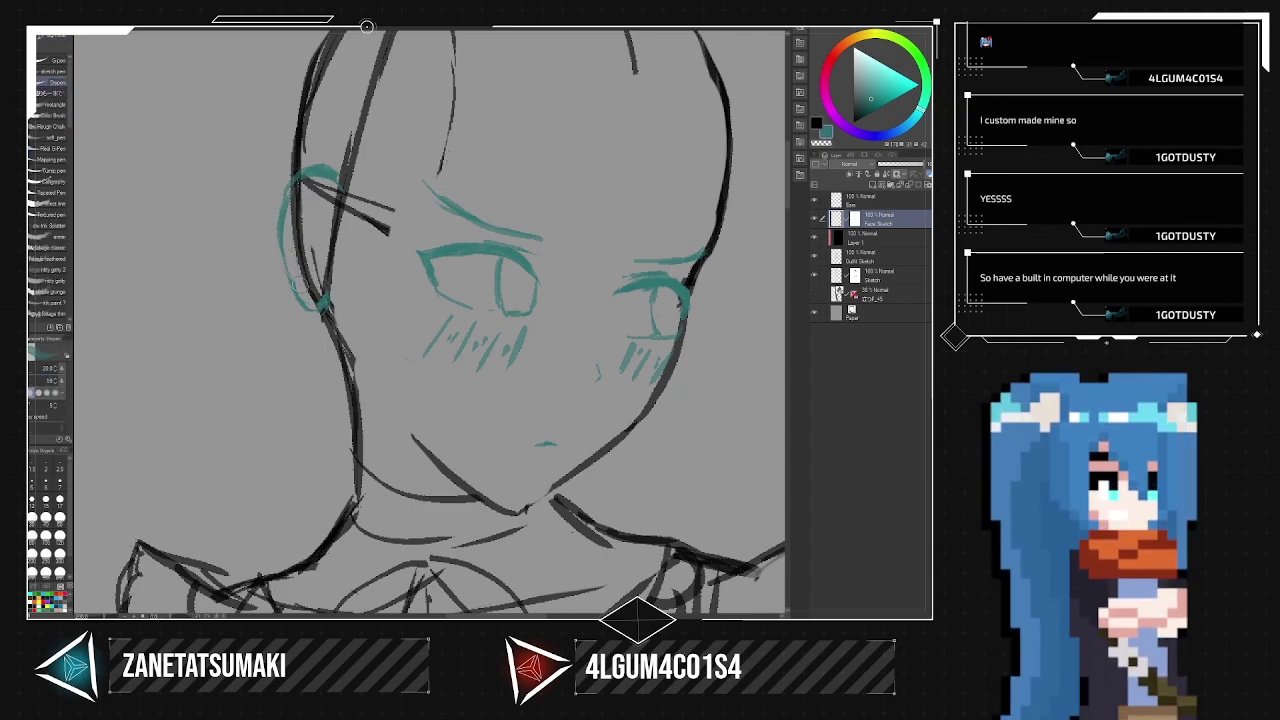
On the Sketch layer's mask, erase the black head outline and construction lines inside the ear.
scroll(305, 284, "down", 3)
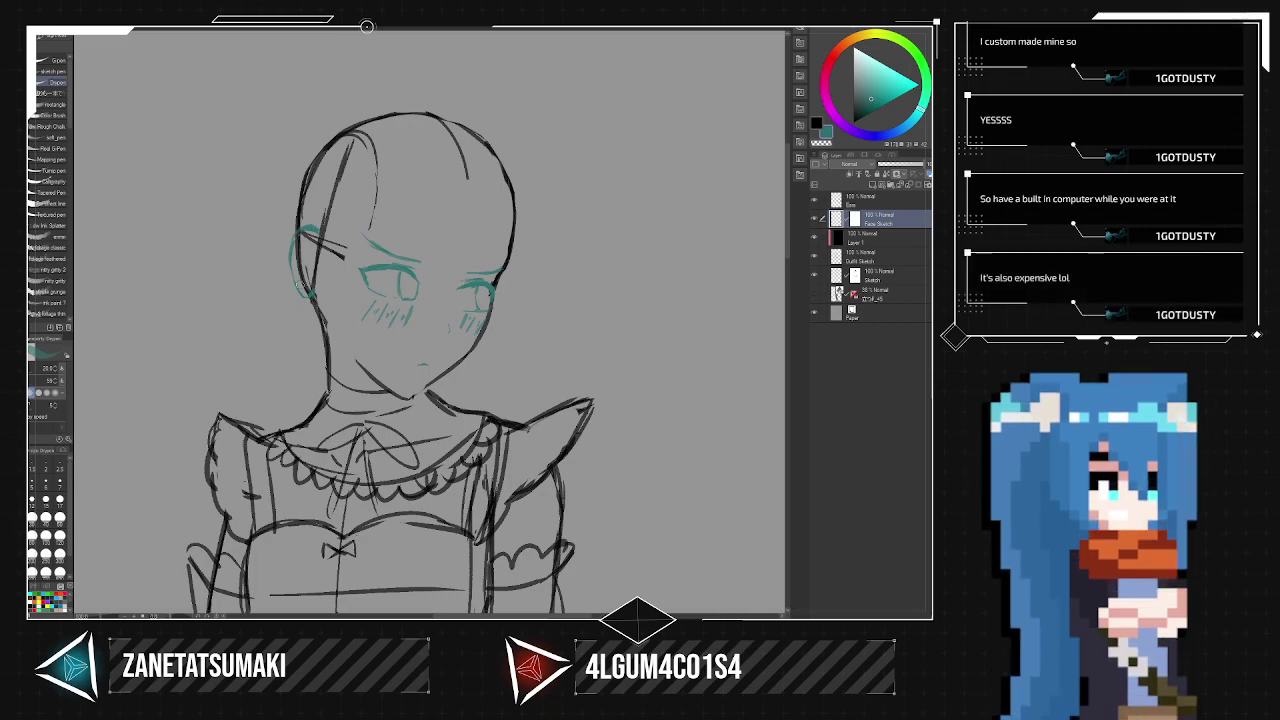
left_click(856, 288)
left_click(854, 274)
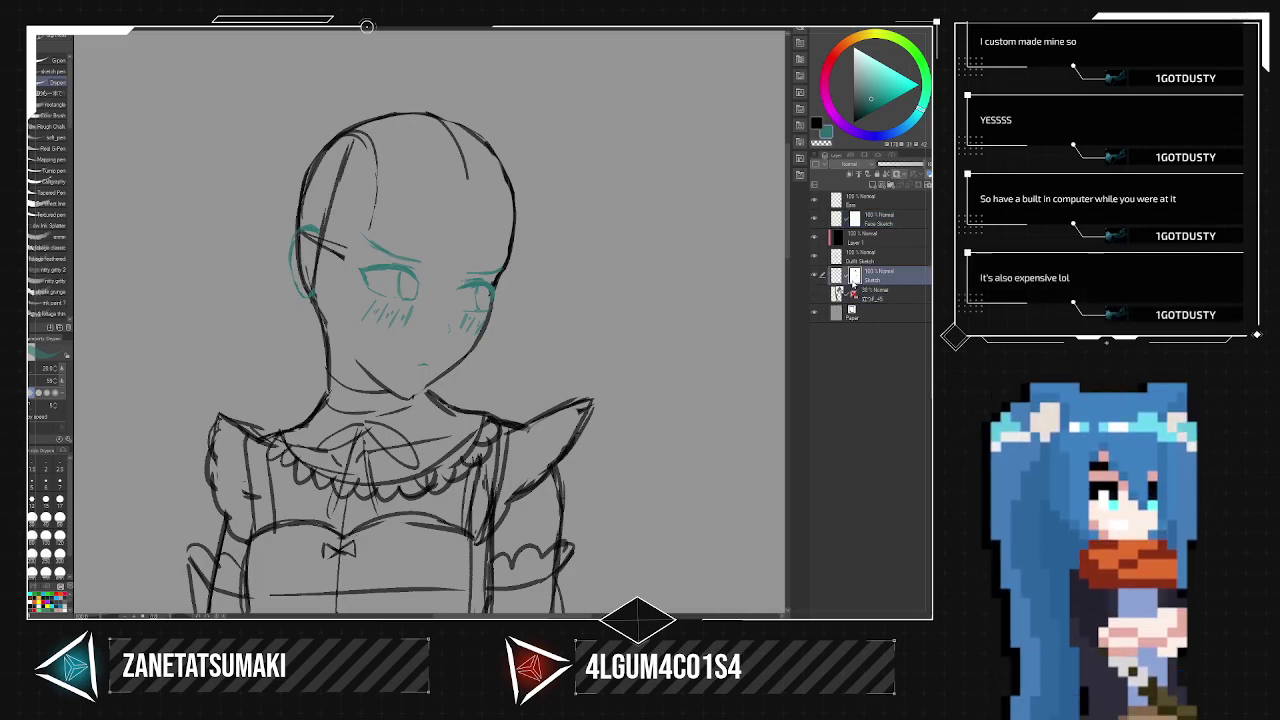
left_click_drag(521, 348, 592, 306)
scroll(543, 297, "up", 3)
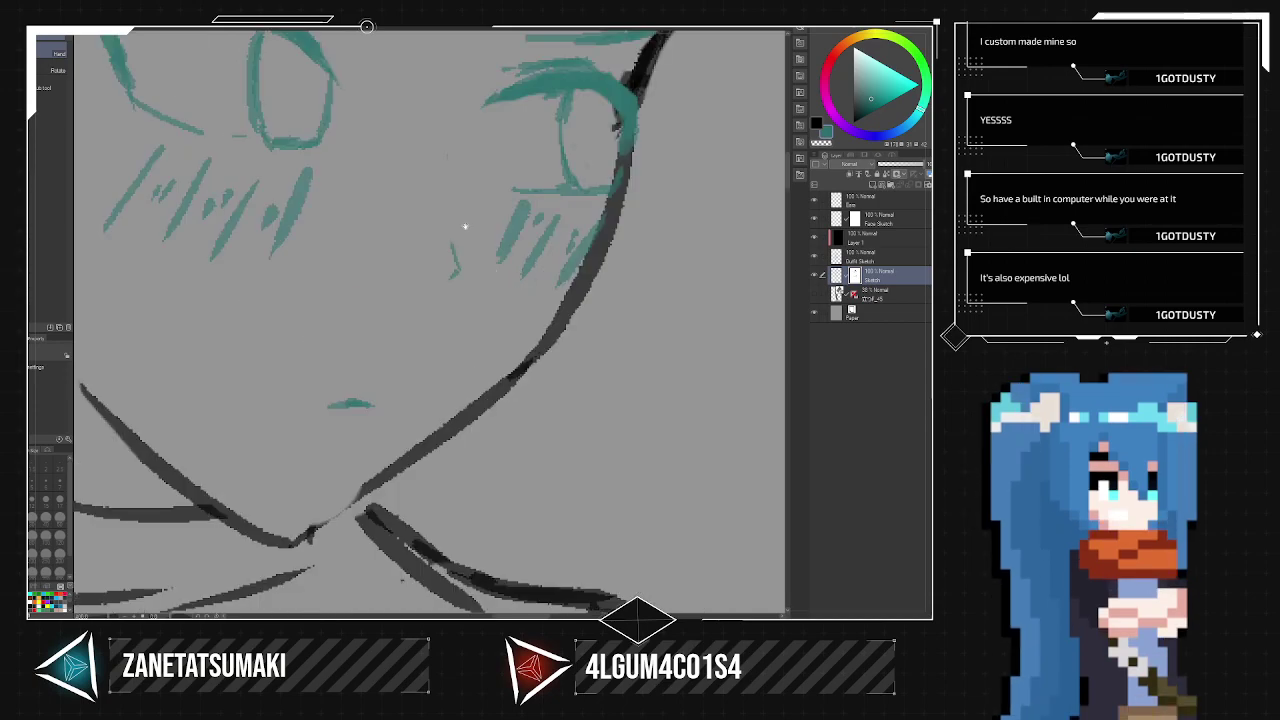
left_click_drag(450, 223, 792, 474)
left_click_drag(468, 421, 563, 451)
mouse_move(336, 379)
left_mouse_down()
mouse_move(322, 330)
mouse_move(328, 389)
mouse_move(311, 308)
mouse_move(298, 344)
mouse_move(289, 246)
mouse_move(304, 167)
mouse_move(283, 210)
mouse_move(307, 190)
mouse_move(313, 316)
mouse_move(286, 210)
mouse_move(320, 360)
mouse_move(333, 340)
mouse_move(340, 375)
left_mouse_up()
mouse_move(372, 178)
left_mouse_down()
mouse_move(336, 178)
mouse_move(332, 163)
left_mouse_up()
left_click_drag(340, 388, 367, 171)
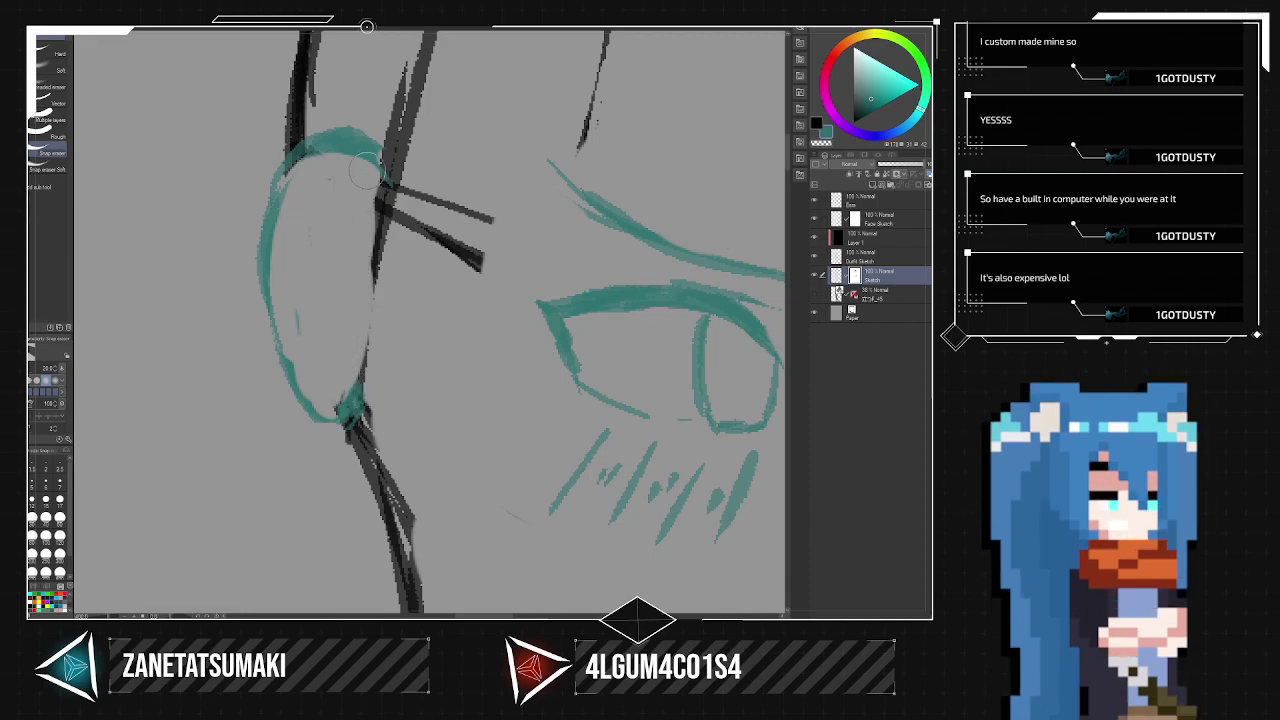
Examine the ear, face and overall proportions of the full standing figure.
scroll(374, 365, "down", 6)
scroll(380, 378, "up", 2)
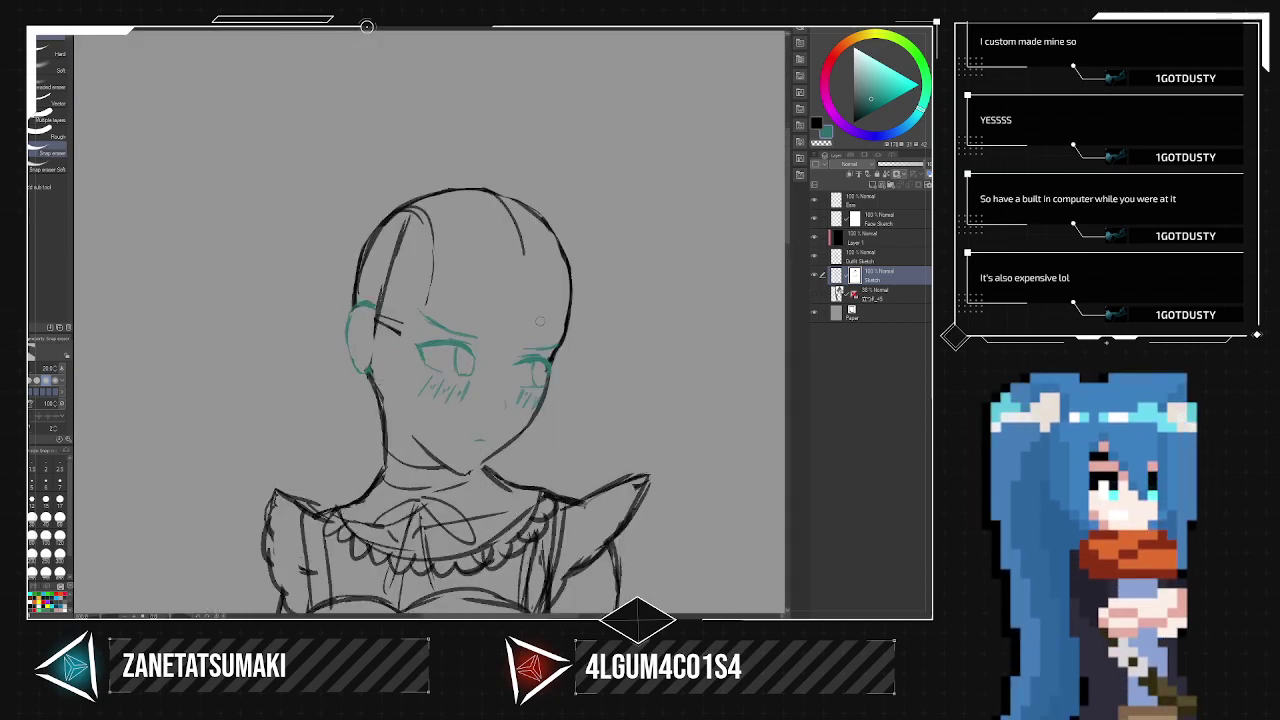
left_click_drag(540, 321, 507, 183)
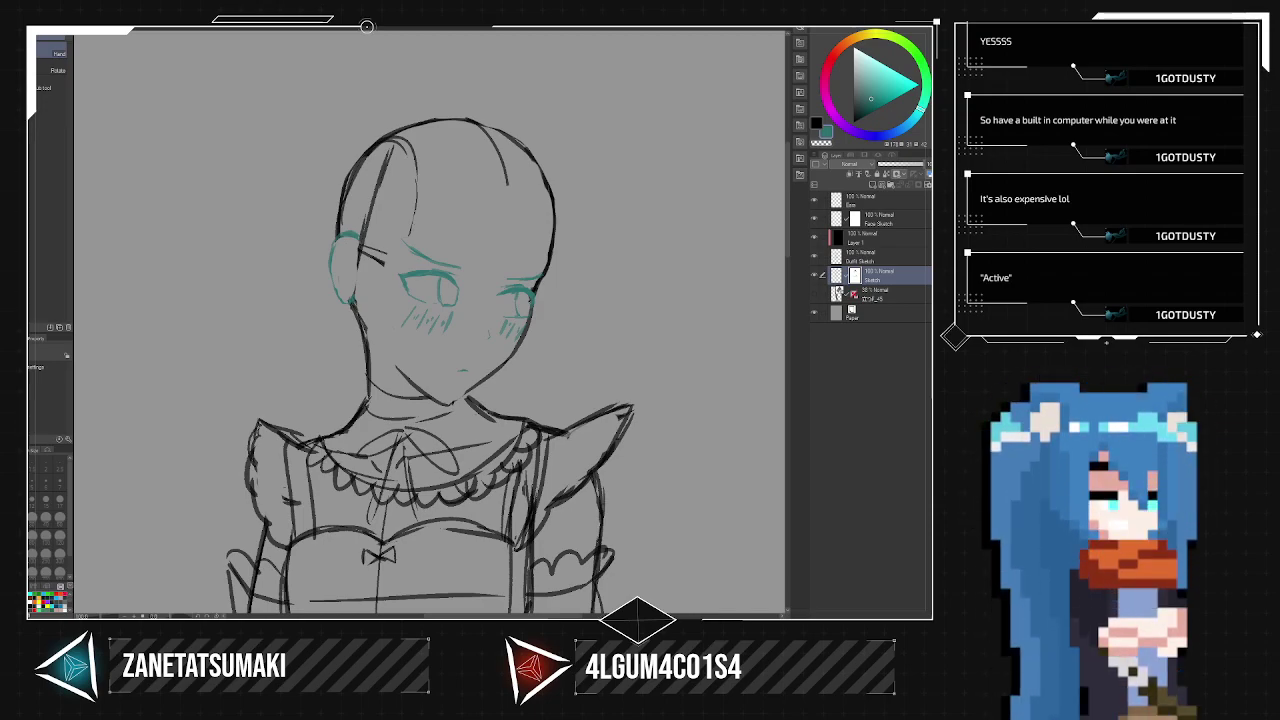
scroll(494, 230, "down", 4)
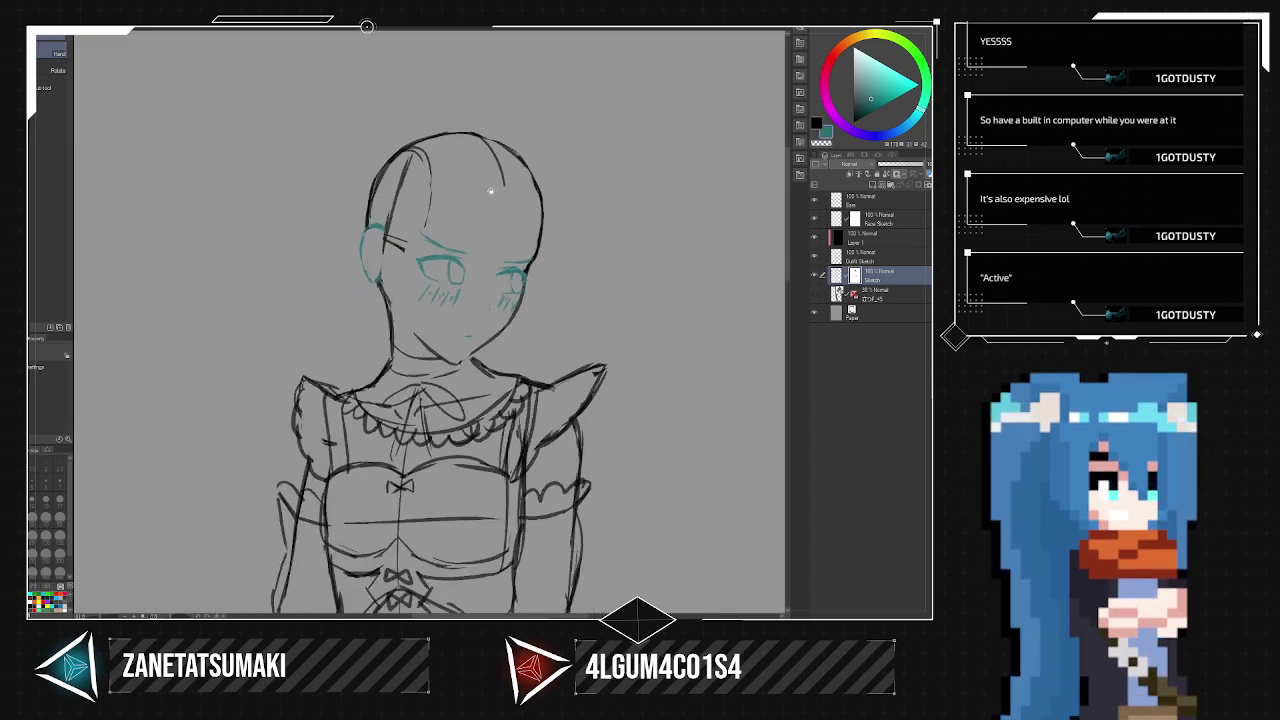
left_click_drag(500, 243, 516, 150)
key("ctrl+minus")
key("ctrl+minus")
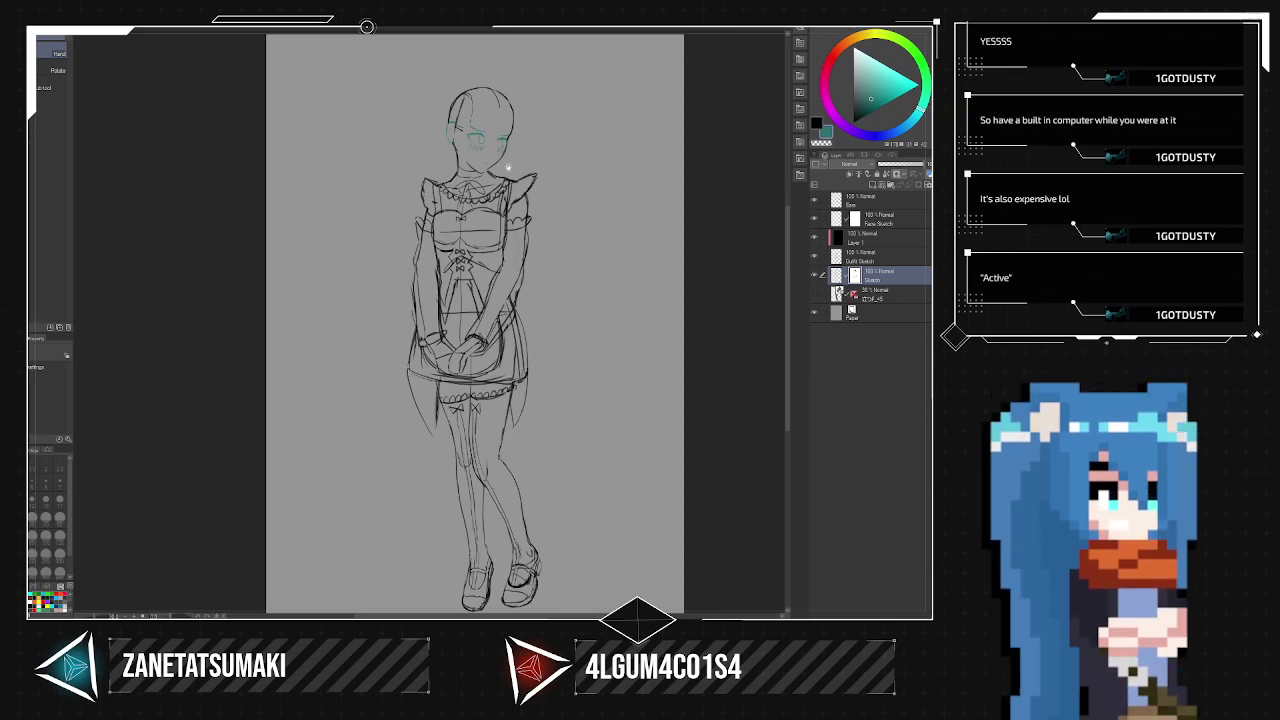
scroll(486, 130, "up", 5)
left_click_drag(477, 128, 469, 310)
scroll(464, 290, "up", 2)
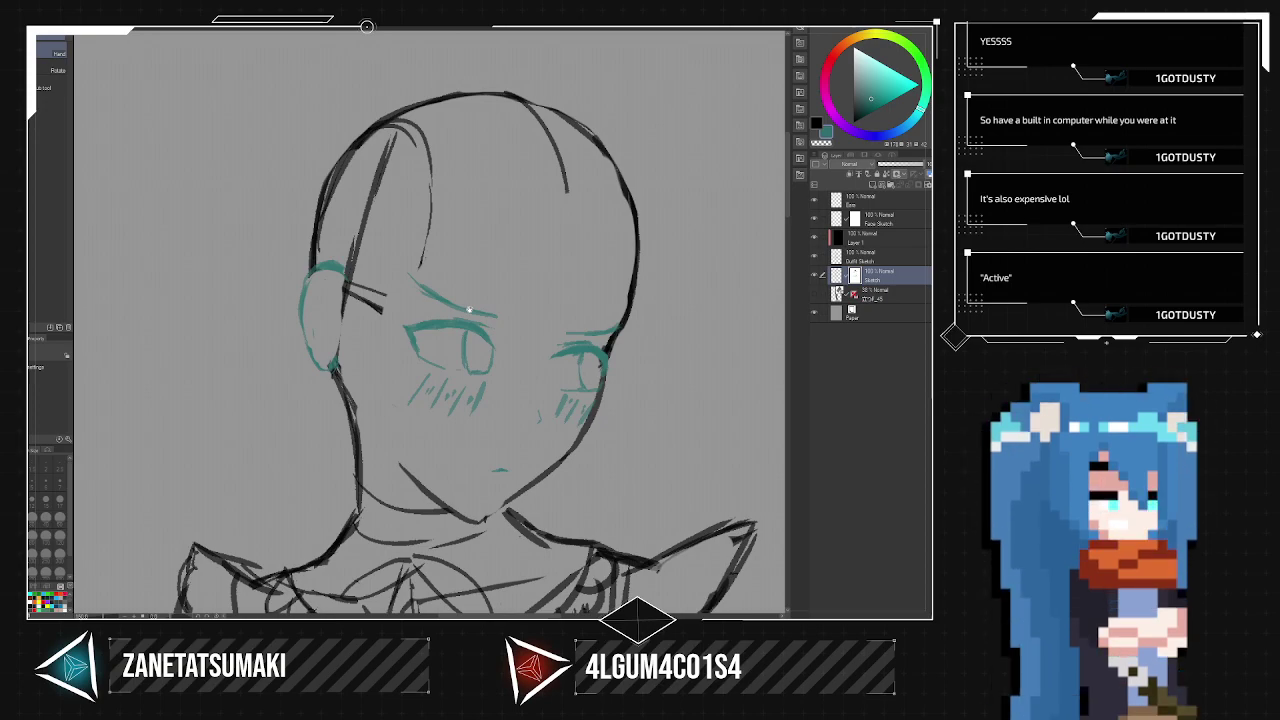
On the Ears layer, sketch a tall pointed cat ear in teal on the right-hand side of the head.
left_click(895, 221)
left_click(876, 203)
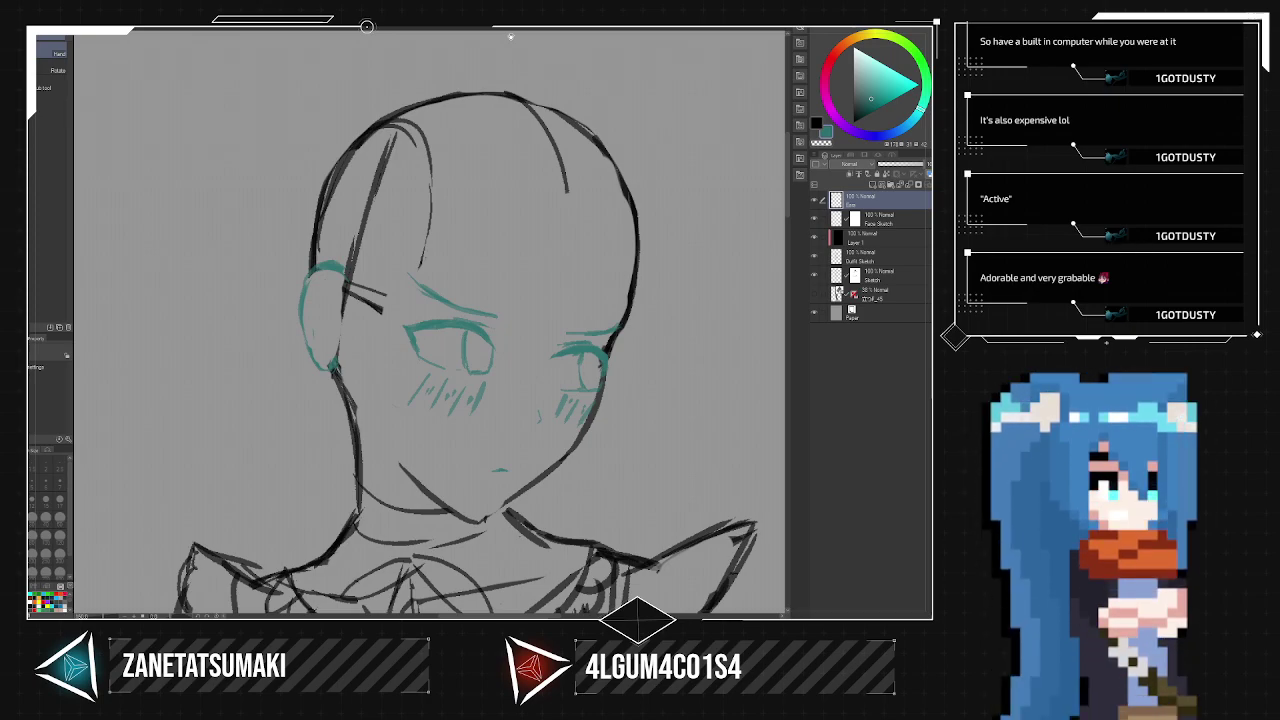
left_click_drag(559, 198, 583, 309)
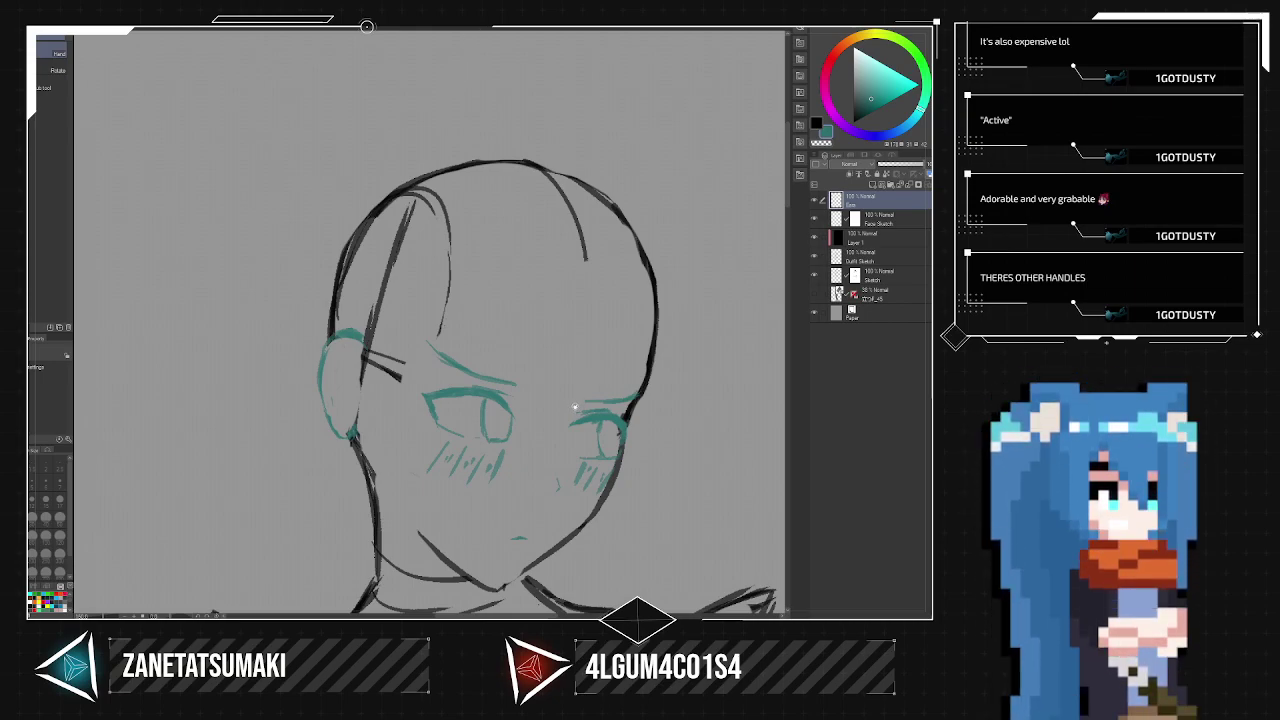
left_click_drag(574, 409, 558, 327)
mouse_move(539, 255)
left_mouse_down()
mouse_move(583, 286)
mouse_move(580, 329)
left_mouse_up()
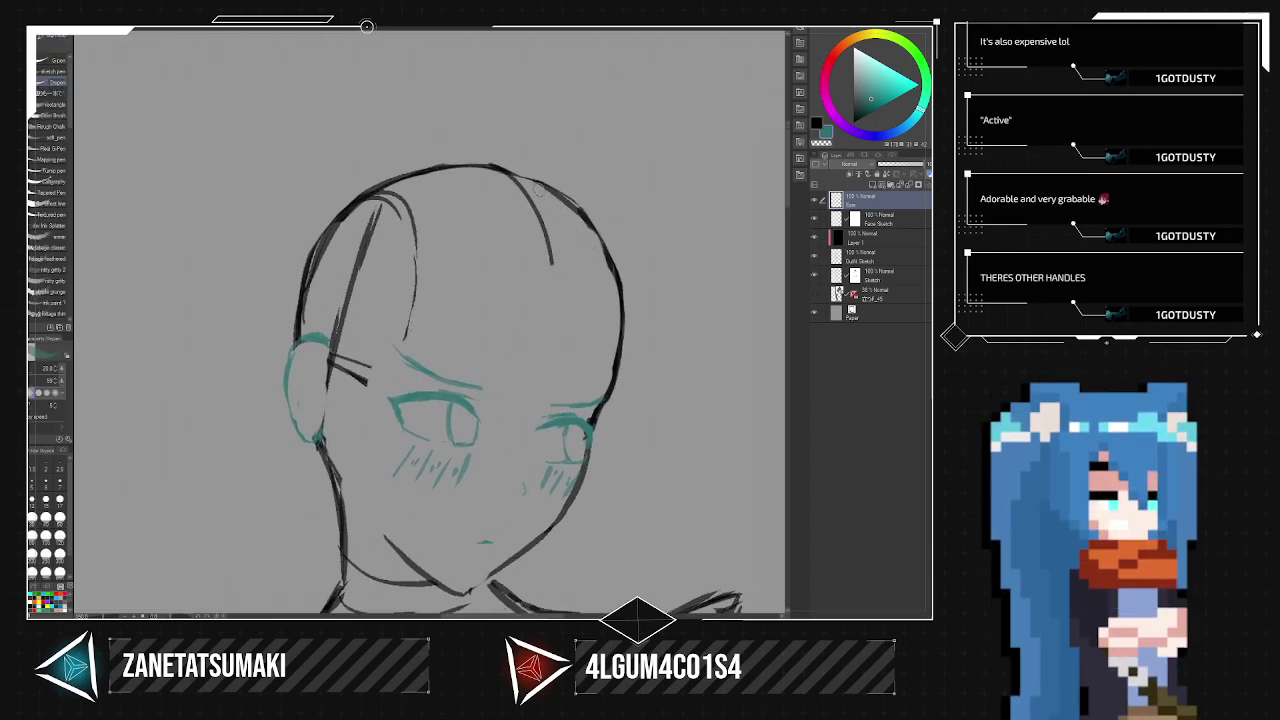
left_click_drag(546, 188, 686, 128)
left_click_drag(579, 245, 685, 129)
left_click_drag(608, 186, 665, 141)
mouse_move(643, 239)
left_mouse_down()
mouse_move(634, 251)
mouse_move(669, 171)
mouse_move(665, 212)
mouse_move(630, 275)
mouse_move(678, 115)
mouse_move(661, 207)
left_mouse_up()
key("ctrl+z")
key("ctrl+z")
key("ctrl+z")
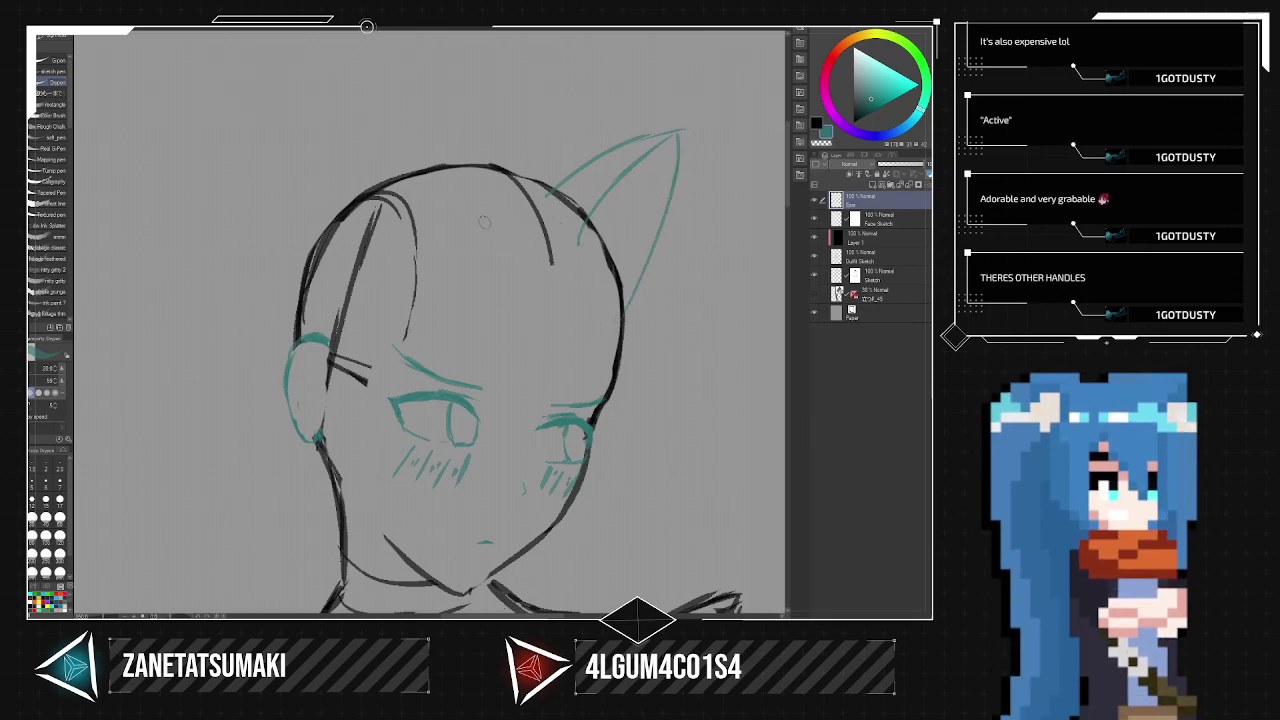
Rough in a second cat ear on the left-hand side of the head with two curved strokes.
mouse_move(470, 198)
left_mouse_down()
mouse_move(373, 117)
mouse_move(373, 238)
mouse_move(362, 152)
mouse_move(370, 215)
left_mouse_up()
key("ctrl+z")
mouse_move(388, 260)
left_mouse_down()
mouse_move(366, 120)
mouse_move(477, 192)
mouse_move(452, 170)
left_mouse_up()
key("ctrl+z")
left_click_drag(323, 232, 367, 144)
key("ctrl+z")
key("ctrl+z")
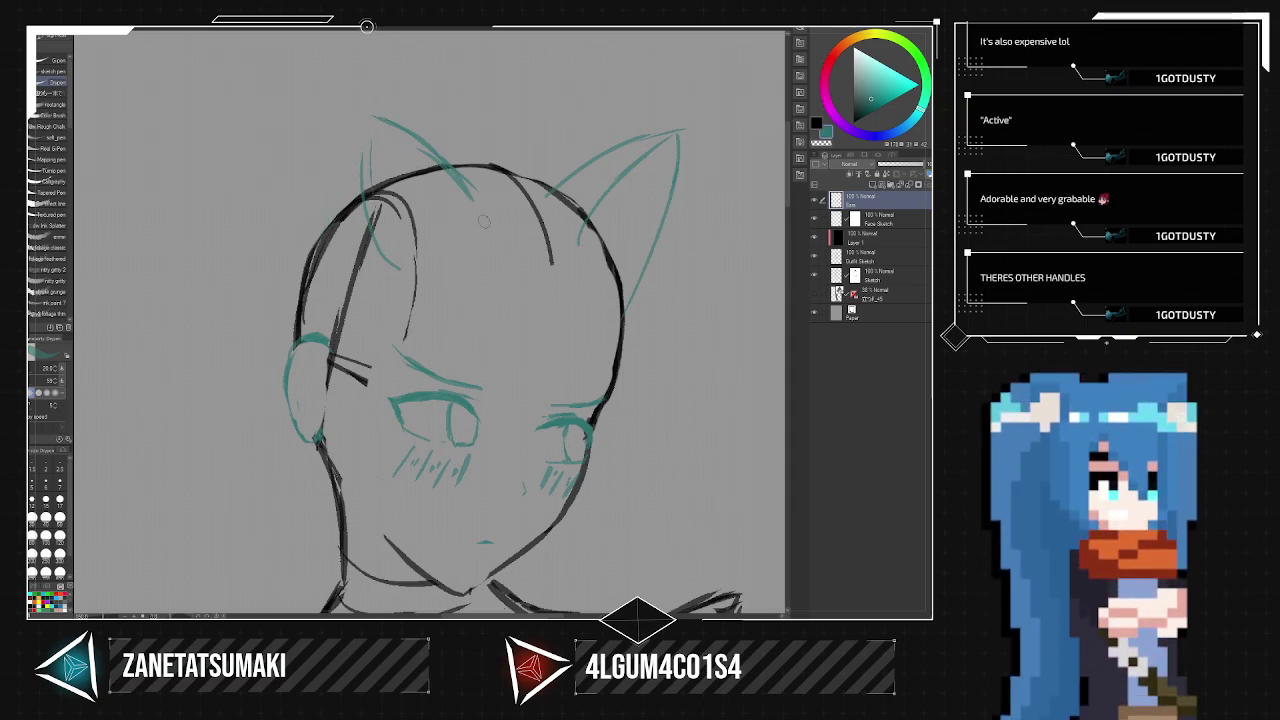
left_click_drag(466, 142, 500, 268)
key("ctrl+z")
left_click(423, 144, "alt")
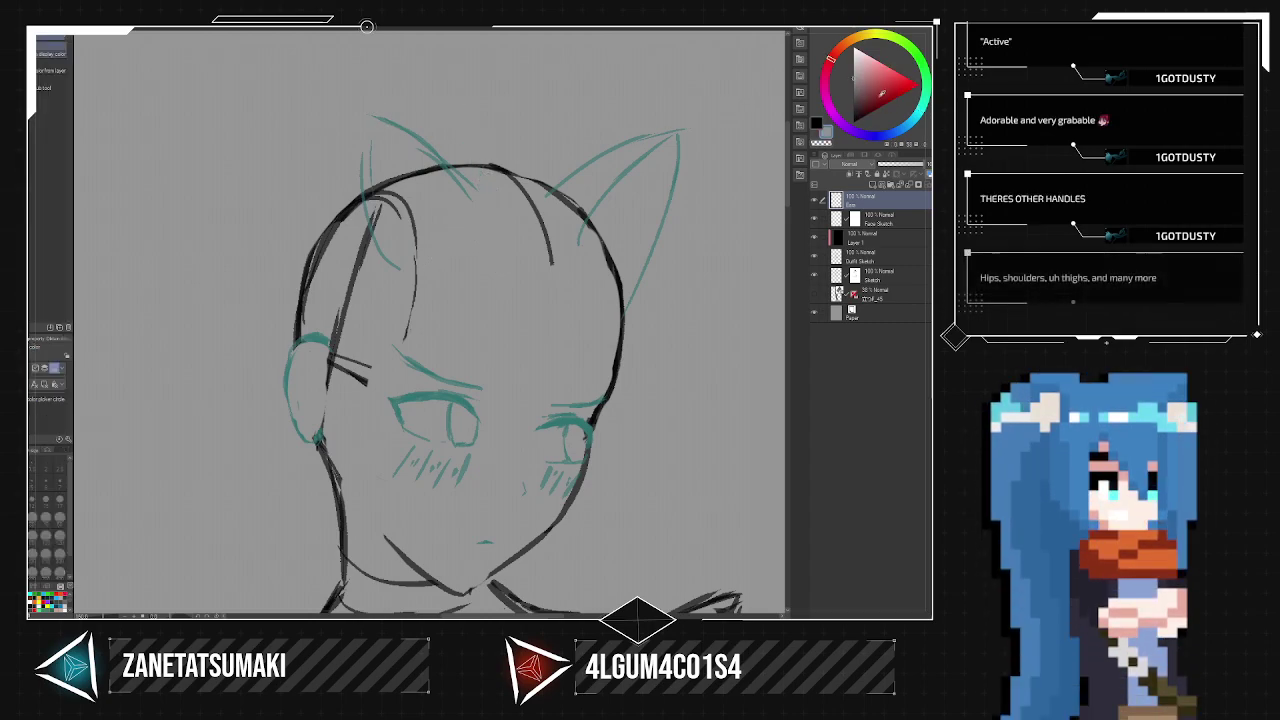
left_click(590, 425)
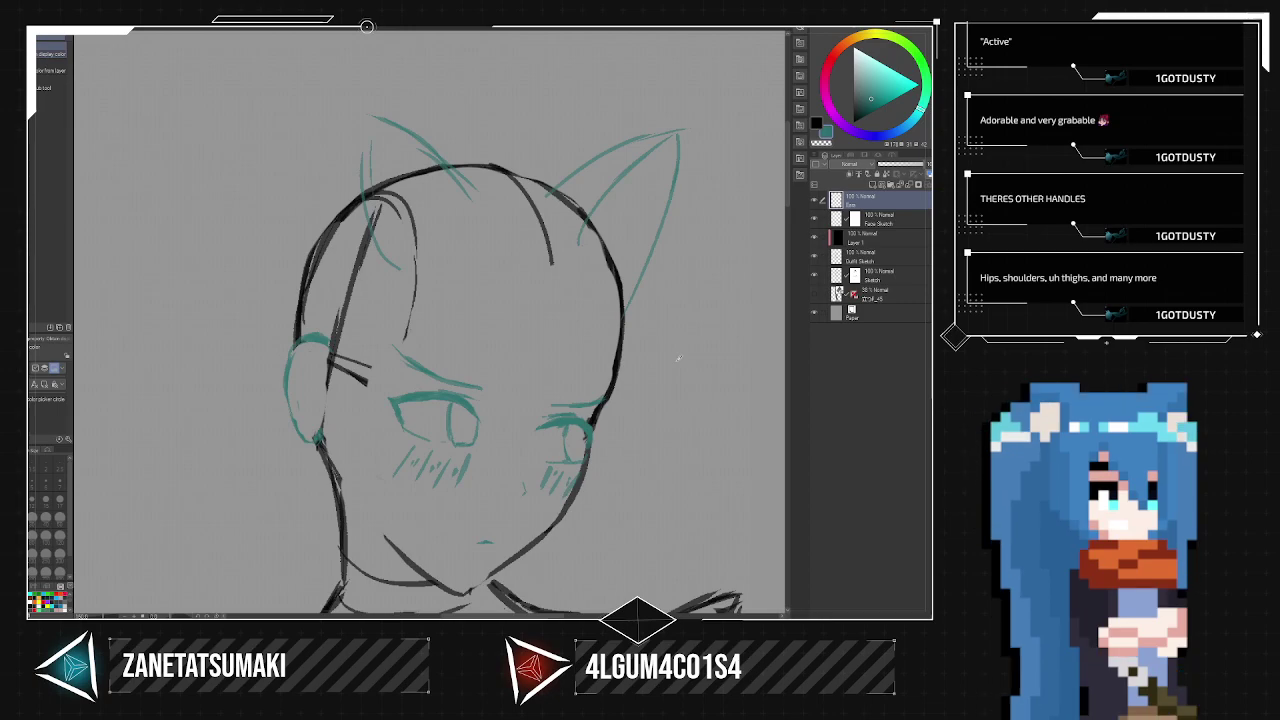
mouse_move(388, 128)
left_mouse_down()
mouse_move(464, 244)
mouse_move(402, 143)
left_mouse_up()
key("ctrl+z")
key("ctrl+z")
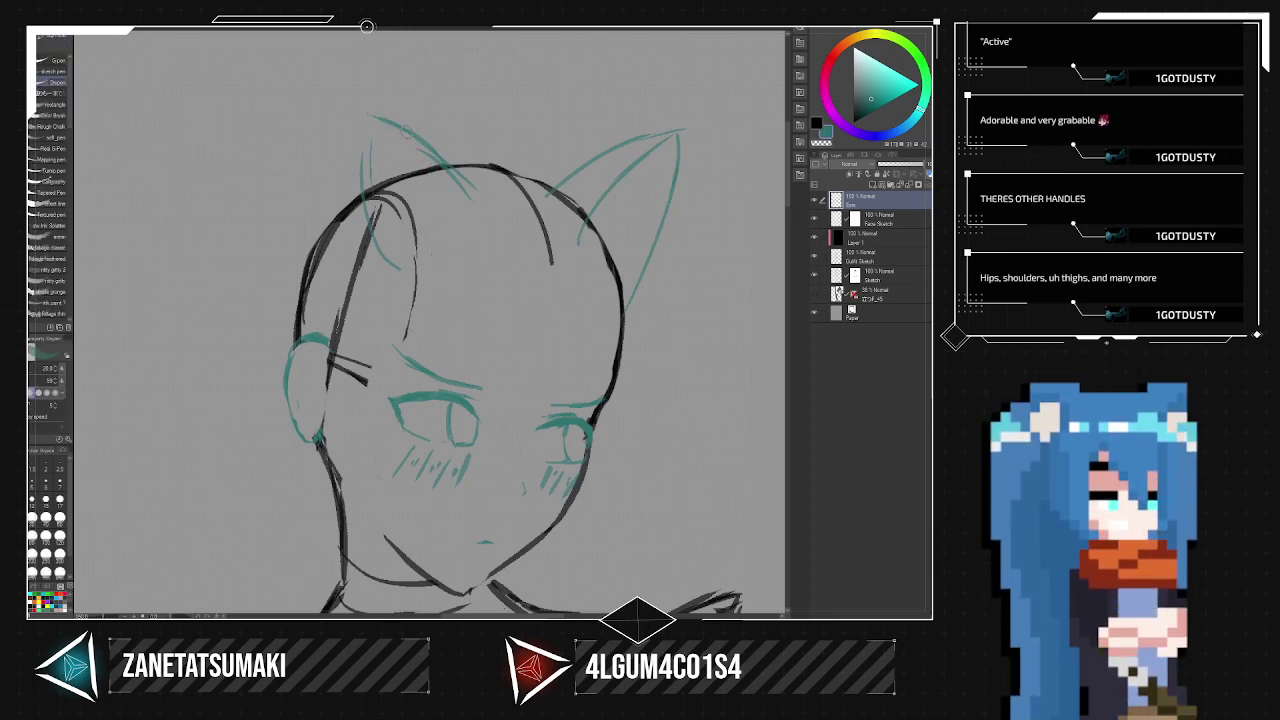
Draw the outer edge of the left-hand cat ear from its tip down to the skull outline.
left_click_drag(382, 119, 435, 240)
left_click_drag(402, 199, 416, 232)
key("ctrl+z")
key("ctrl+z")
mouse_move(382, 121)
left_mouse_down()
mouse_move(400, 275)
mouse_move(386, 228)
mouse_move(472, 200)
left_mouse_up()
mouse_move(370, 242)
left_mouse_down()
mouse_move(384, 128)
mouse_move(350, 246)
left_mouse_up()
key("ctrl+z")
left_click_drag(382, 150, 350, 214)
mouse_move(383, 124)
left_mouse_down()
mouse_move(356, 257)
mouse_move(374, 124)
left_mouse_up()
key("ctrl+z")
key("ctrl+z")
left_click_drag(376, 120, 359, 244)
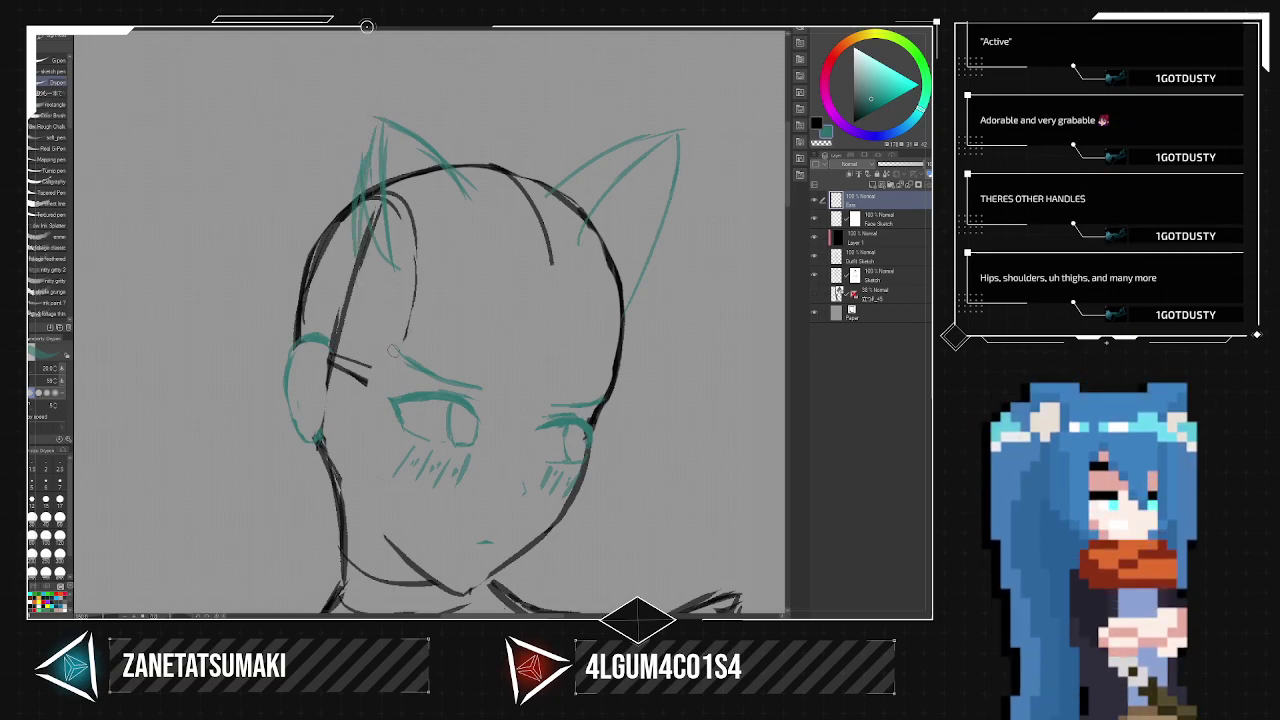
Extend the left-hand cat ear upward with a taller, sharper tip.
key("e")
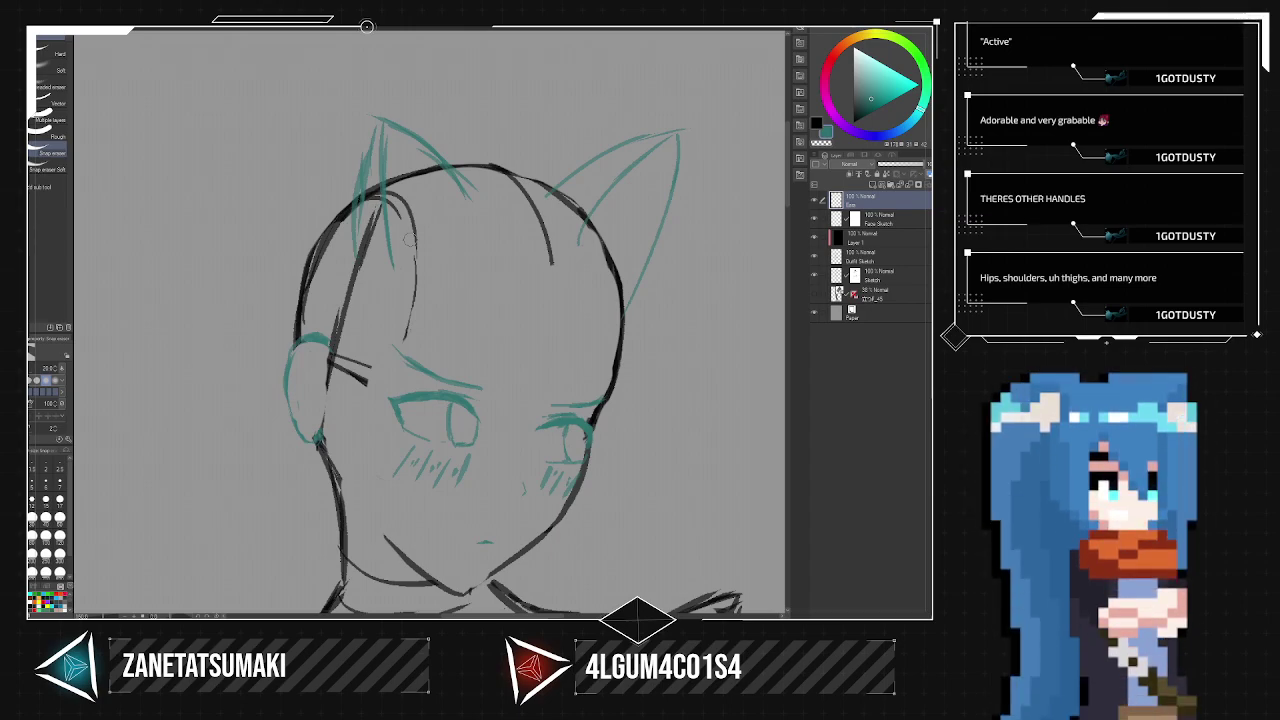
key("p")
left_click_drag(392, 104, 364, 158)
left_click_drag(426, 58, 384, 116)
mouse_move(386, 72)
left_mouse_down()
mouse_move(426, 166)
mouse_move(409, 86)
left_mouse_up()
key("ctrl+z")
key("ctrl+z")
mouse_move(382, 228)
left_mouse_down()
mouse_move(409, 86)
mouse_move(435, 126)
left_mouse_up()
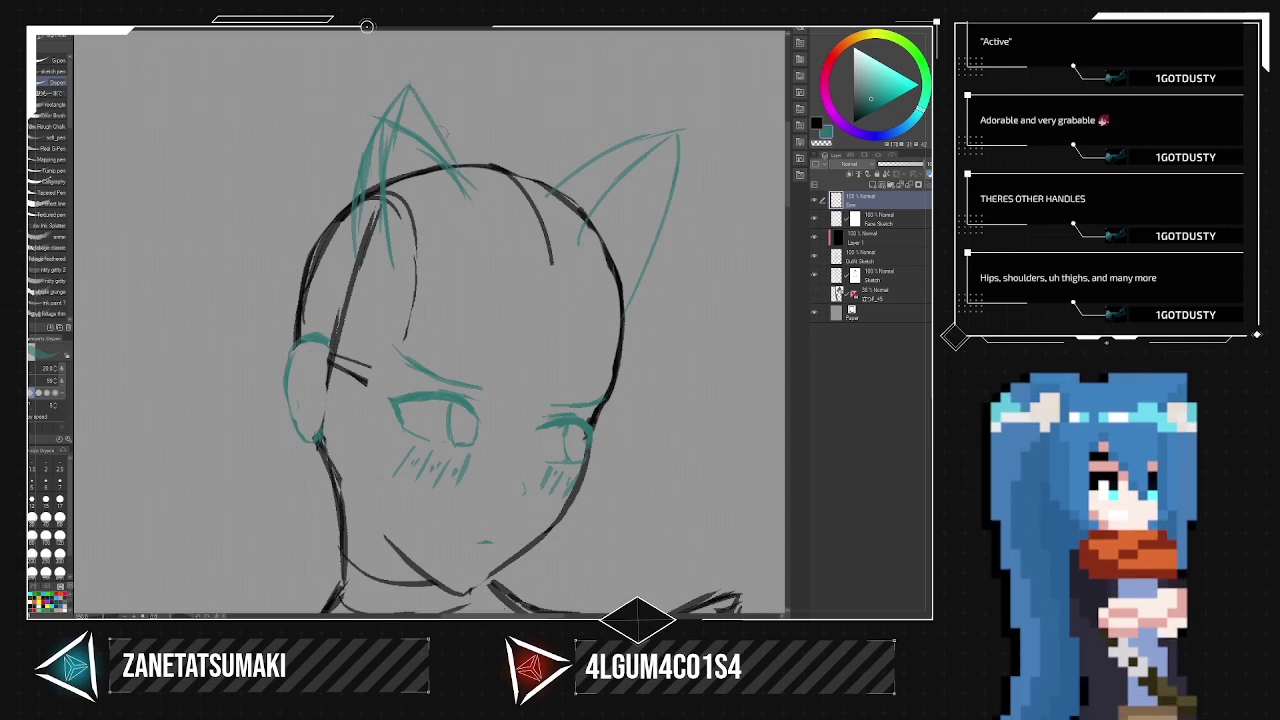
Erase the old ear lines below the new tip and inside the head, and redraw the ear's inner side.
key("e")
left_click_drag(387, 115, 405, 149)
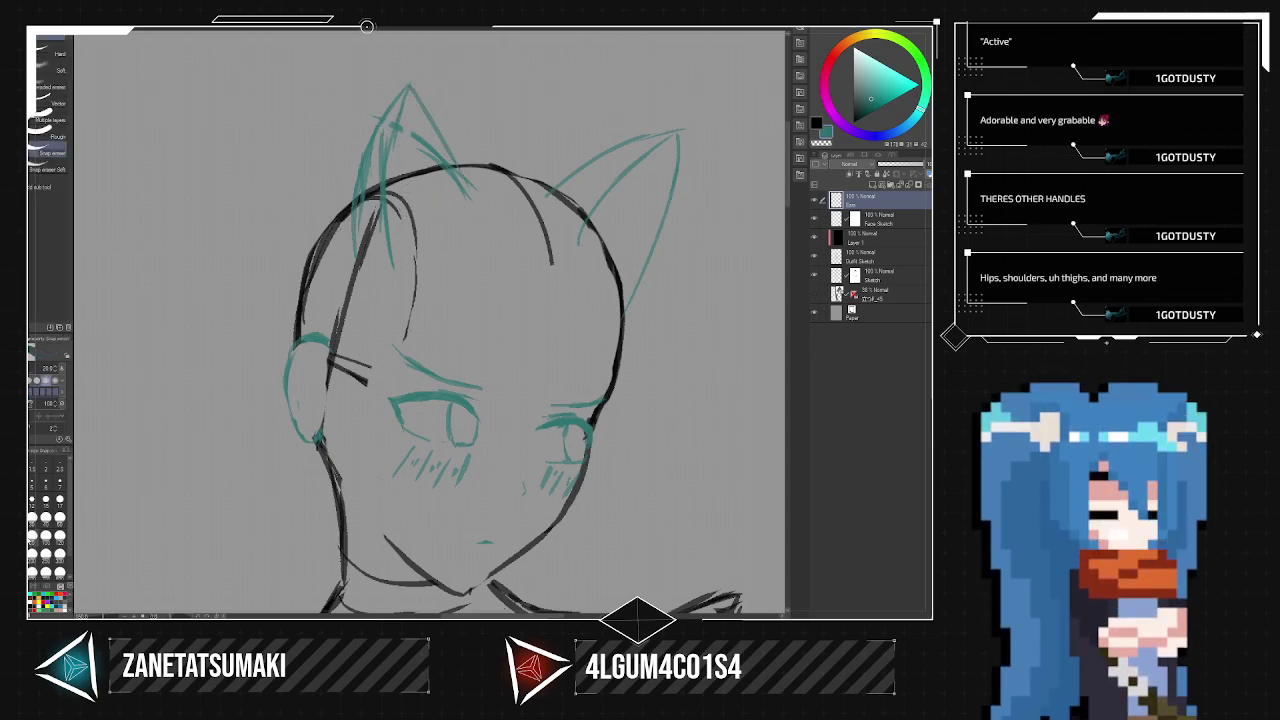
left_click(60, 500)
left_click_drag(415, 135, 479, 177)
key("p")
left_click_drag(424, 104, 471, 193)
key("e")
left_click_drag(395, 228, 395, 285)
left_click_drag(404, 190, 406, 204)
left_click_drag(360, 262, 349, 190)
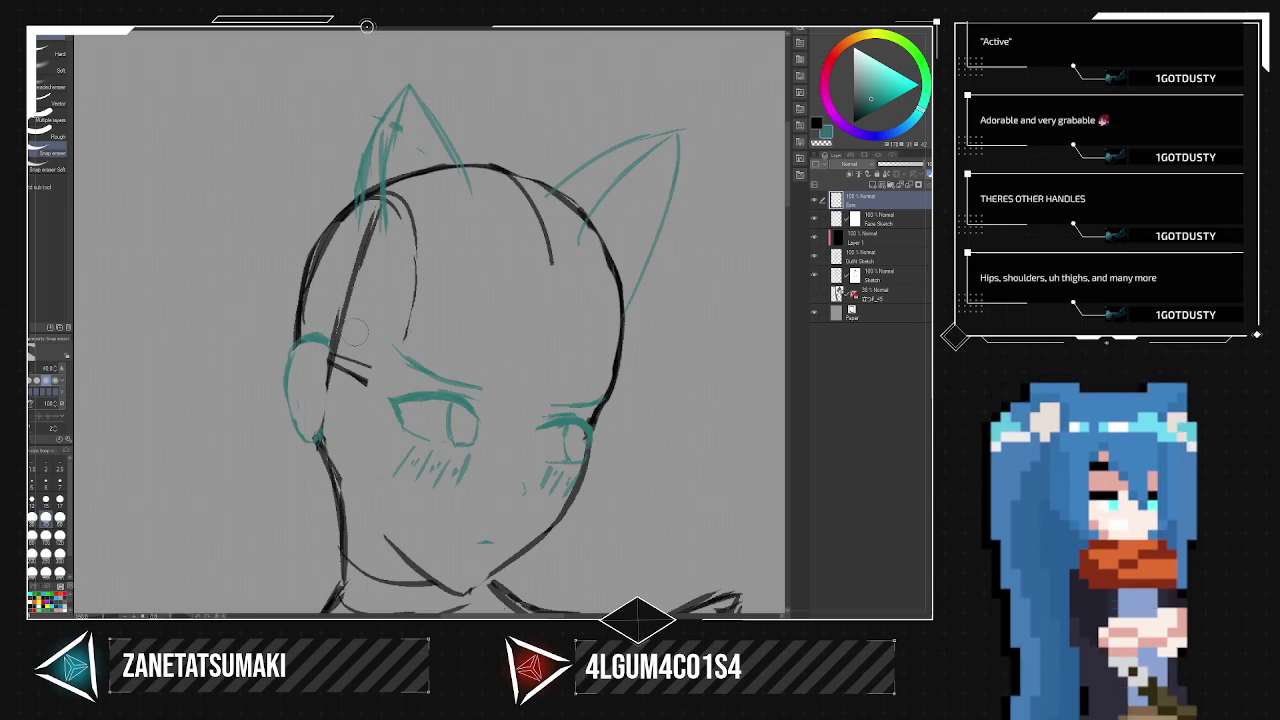
scroll(354, 332, "down", 3)
scroll(354, 332, "up", 3)
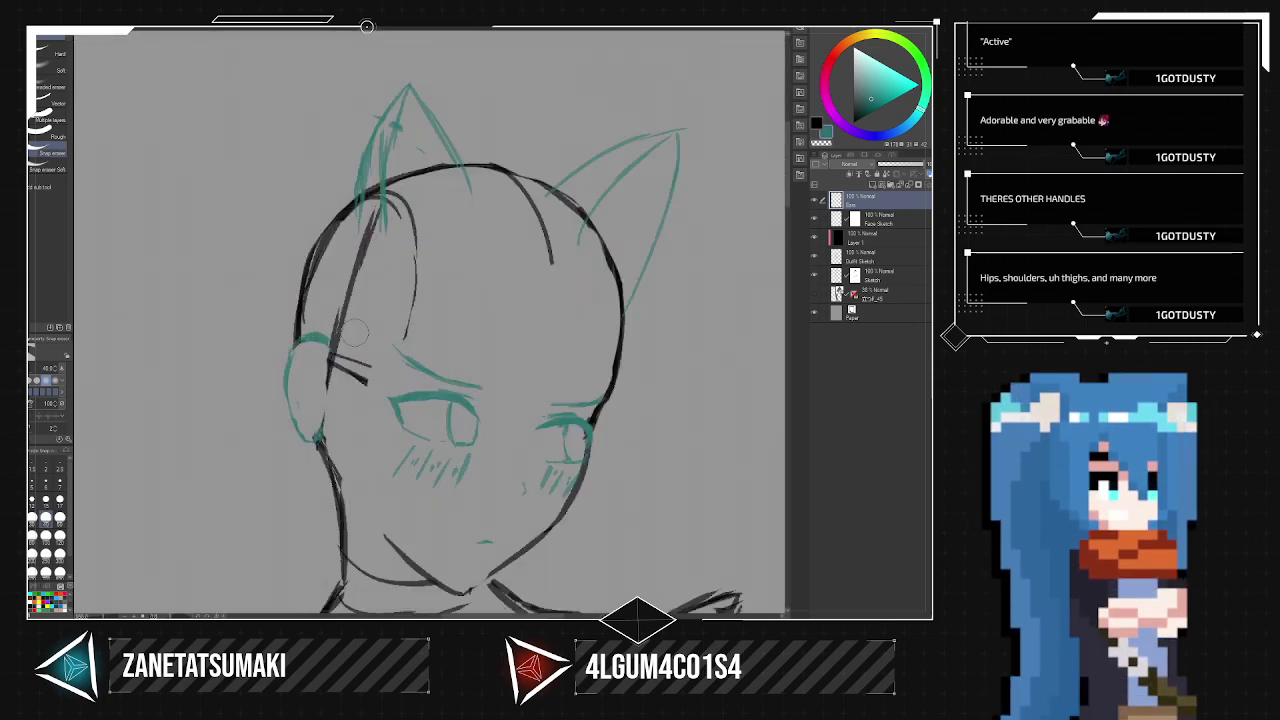
Redraw the left-hand cat ear larger, with longer curved sides meeting at a clean, higher tip.
key("p")
left_click_drag(335, 234, 378, 140)
left_click_drag(339, 256, 387, 116)
mouse_move(352, 198)
left_mouse_down()
mouse_move(430, 76)
mouse_move(380, 228)
left_mouse_up()
left_click_drag(432, 80, 389, 178)
mouse_move(434, 70)
left_mouse_down()
mouse_move(459, 117)
mouse_move(466, 233)
left_mouse_up()
mouse_move(450, 98)
left_mouse_down()
mouse_move(467, 168)
mouse_move(446, 70)
mouse_move(358, 218)
left_mouse_up()
key("e")
mouse_move(432, 120)
left_mouse_down()
mouse_move(457, 162)
mouse_move(425, 172)
mouse_move(426, 76)
left_mouse_up()
key("p")
mouse_move(378, 132)
left_mouse_down()
mouse_move(439, 68)
mouse_move(369, 126)
mouse_move(429, 70)
left_mouse_up()
key("e")
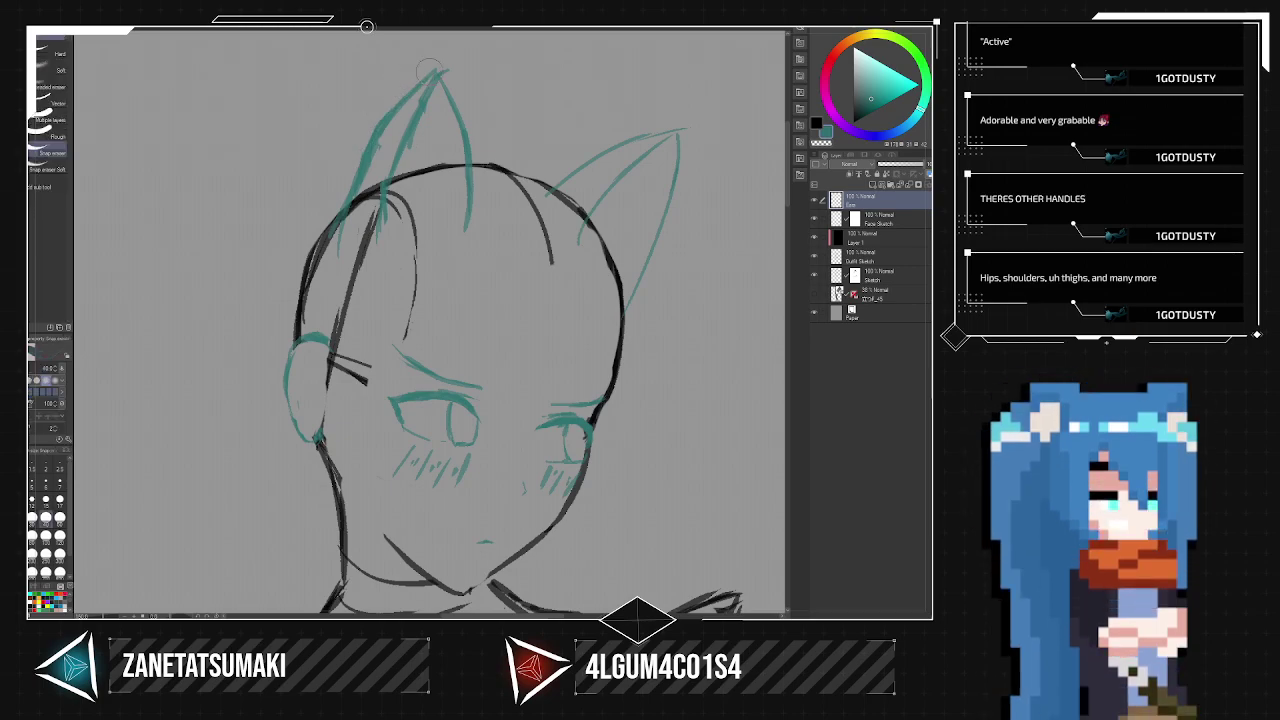
Add jagged fur tufts inside and along the base of the right-hand cat ear.
scroll(430, 72, "down", 4)
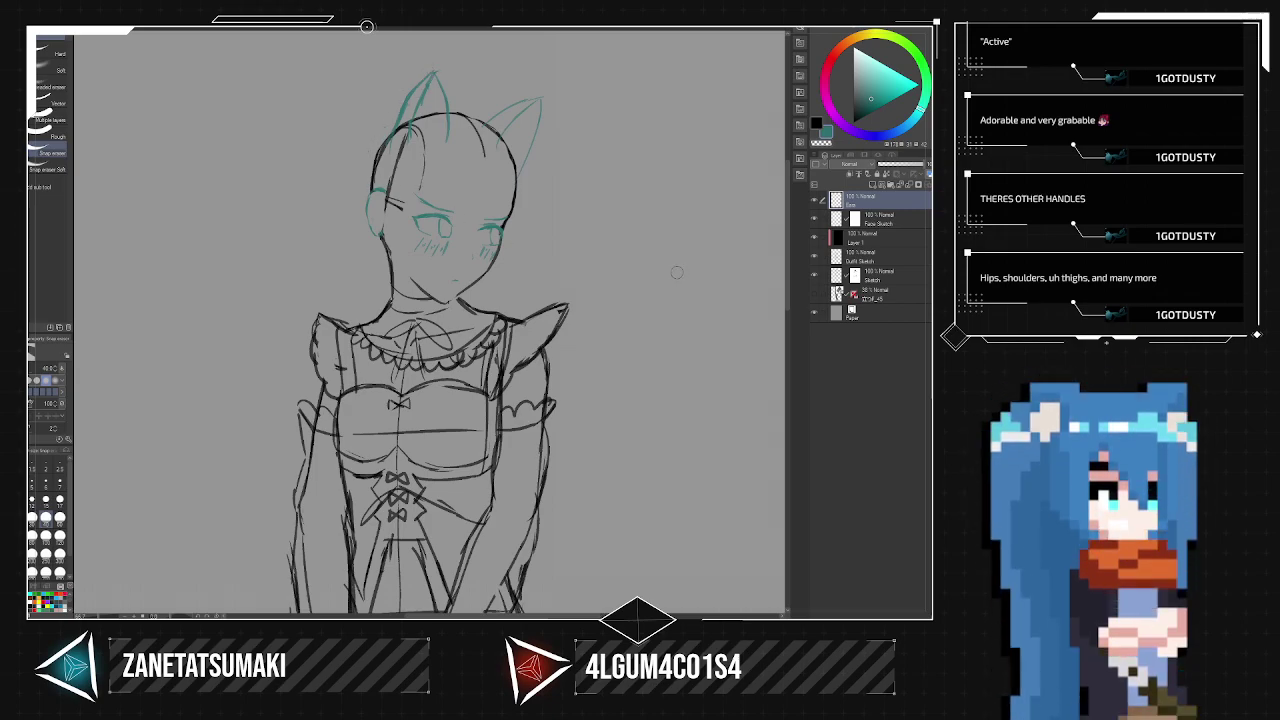
scroll(497, 180, "down", 4)
scroll(497, 179, "up", 4)
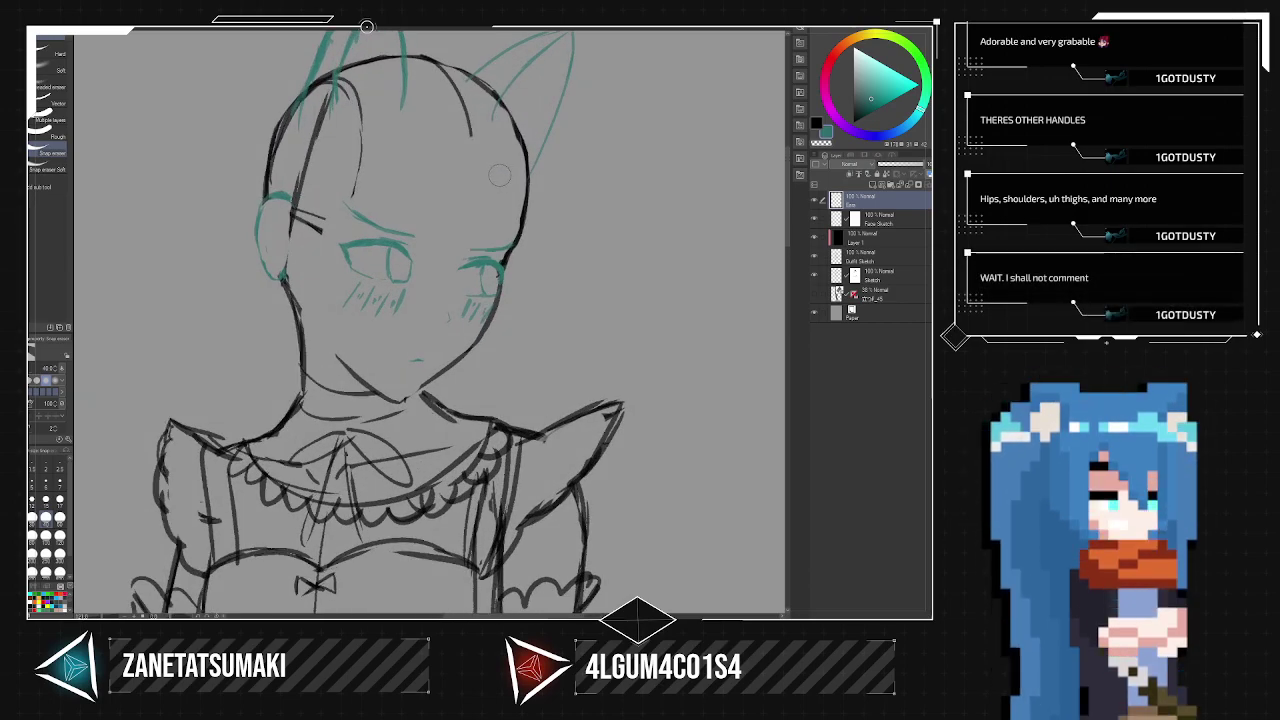
mouse_move(548, 194)
left_mouse_down()
mouse_move(616, 355)
mouse_move(583, 337)
mouse_move(611, 335)
left_mouse_up()
scroll(617, 355, "up", 1)
mouse_move(616, 222)
left_mouse_down()
mouse_move(682, 223)
mouse_move(641, 230)
left_mouse_up()
mouse_move(635, 240)
left_mouse_down()
mouse_move(674, 236)
mouse_move(661, 241)
mouse_move(684, 274)
mouse_move(651, 265)
mouse_move(676, 308)
mouse_move(667, 328)
mouse_move(643, 287)
mouse_move(635, 353)
mouse_move(604, 352)
mouse_move(598, 250)
left_mouse_up()
key("ctrl+z")
key("ctrl+z")
key("ctrl+z")
key("ctrl+z")
key("ctrl+z")
key("ctrl+z")
key("ctrl+z")
key("ctrl+z")
mouse_move(654, 259)
left_mouse_down()
mouse_move(668, 309)
mouse_move(638, 283)
mouse_move(649, 322)
left_mouse_up()
mouse_move(643, 323)
left_mouse_down()
mouse_move(594, 270)
mouse_move(592, 309)
mouse_move(609, 286)
mouse_move(616, 330)
left_mouse_up()
Add matching jagged fur tufts inside and along the base of the left-hand cat ear.
mouse_move(416, 184)
left_mouse_down()
mouse_move(445, 177)
mouse_move(472, 213)
mouse_move(444, 226)
left_mouse_up()
mouse_move(480, 216)
left_mouse_down()
mouse_move(460, 241)
mouse_move(471, 268)
mouse_move(434, 257)
mouse_move(430, 300)
left_mouse_up()
mouse_move(422, 260)
left_mouse_down()
mouse_move(410, 290)
mouse_move(390, 288)
left_mouse_up()
left_click_drag(402, 222, 390, 246)
left_click_drag(440, 284, 424, 296)
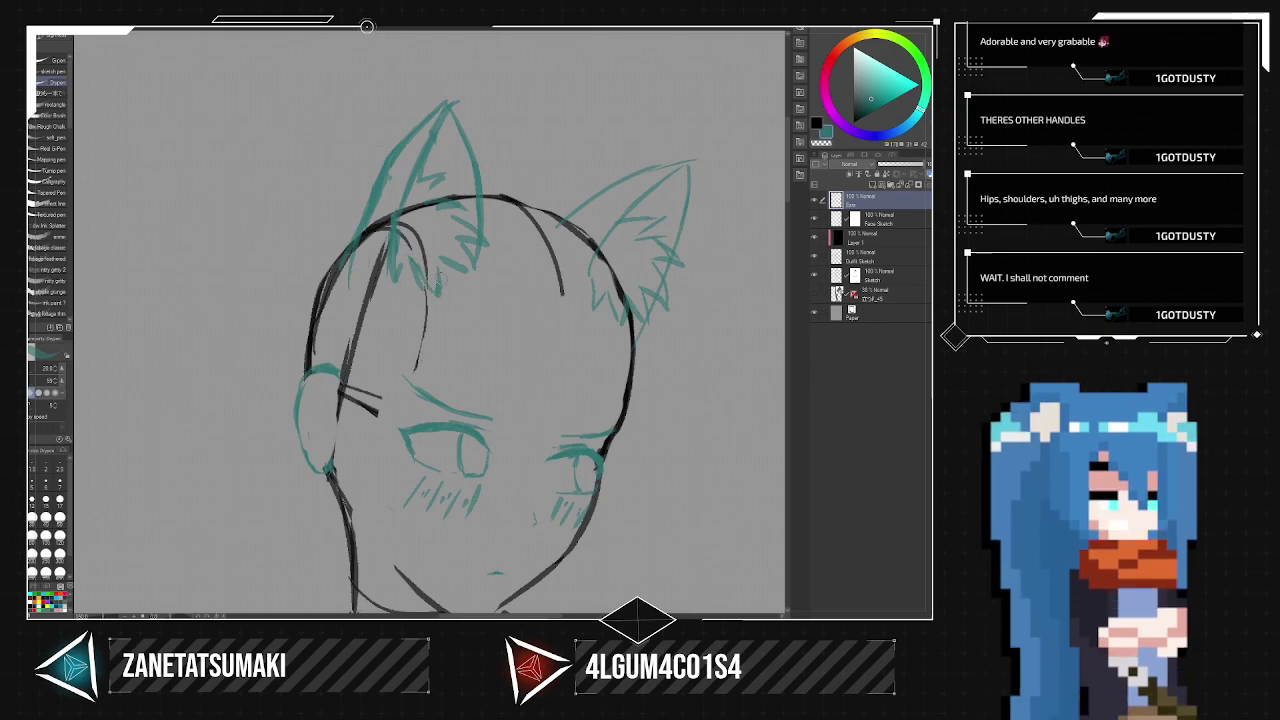
Create a new layer named Hair above the Ears layer.
scroll(438, 283, "down", 5)
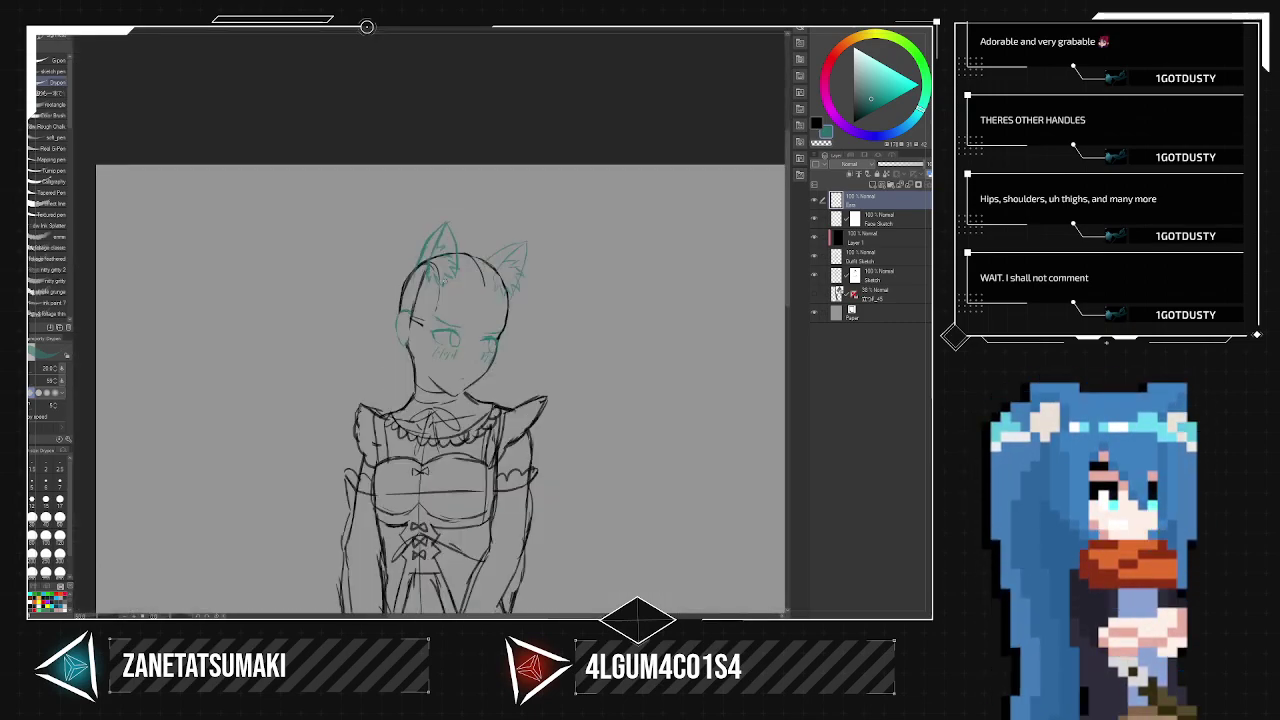
left_click(874, 185)
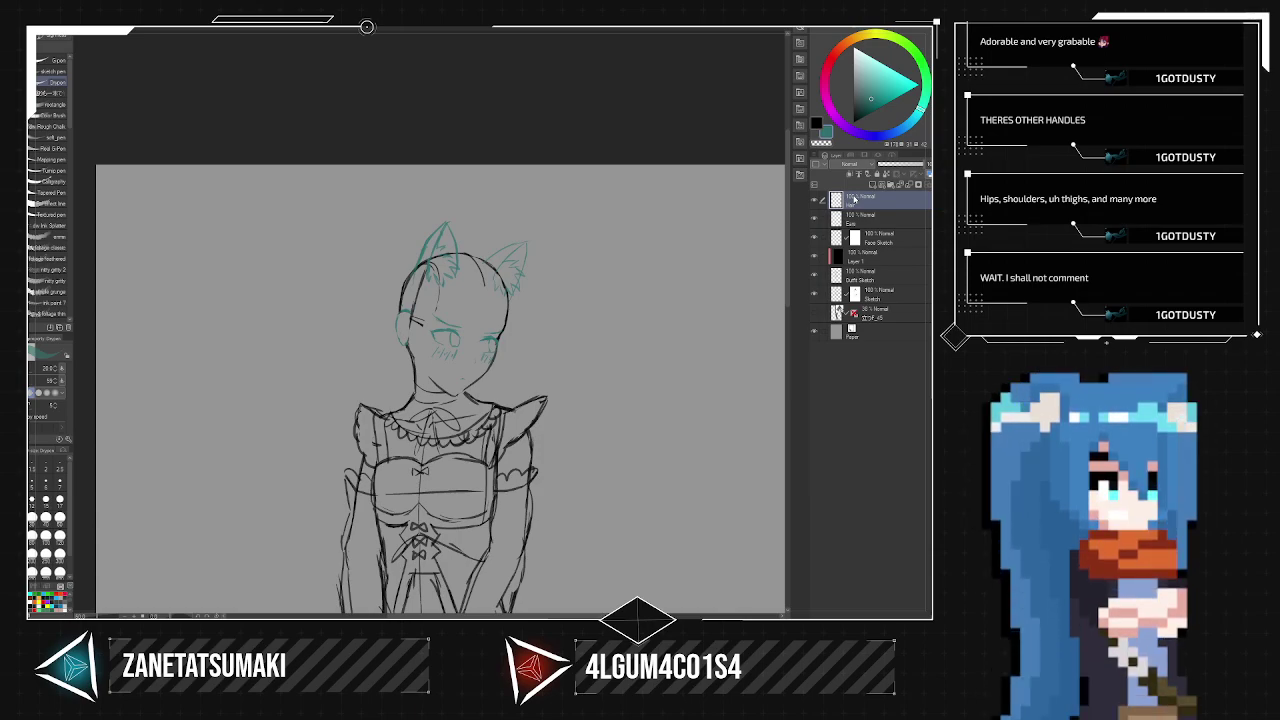
left_click_drag(549, 306, 582, 245)
scroll(526, 220, "up", 2)
left_click_drag(491, 244, 544, 257)
mouse_move(428, 212)
left_mouse_down()
mouse_move(398, 194)
mouse_move(293, 312)
mouse_move(293, 480)
left_mouse_up()
left_click_drag(322, 286, 303, 400)
left_click_drag(328, 262, 308, 484)
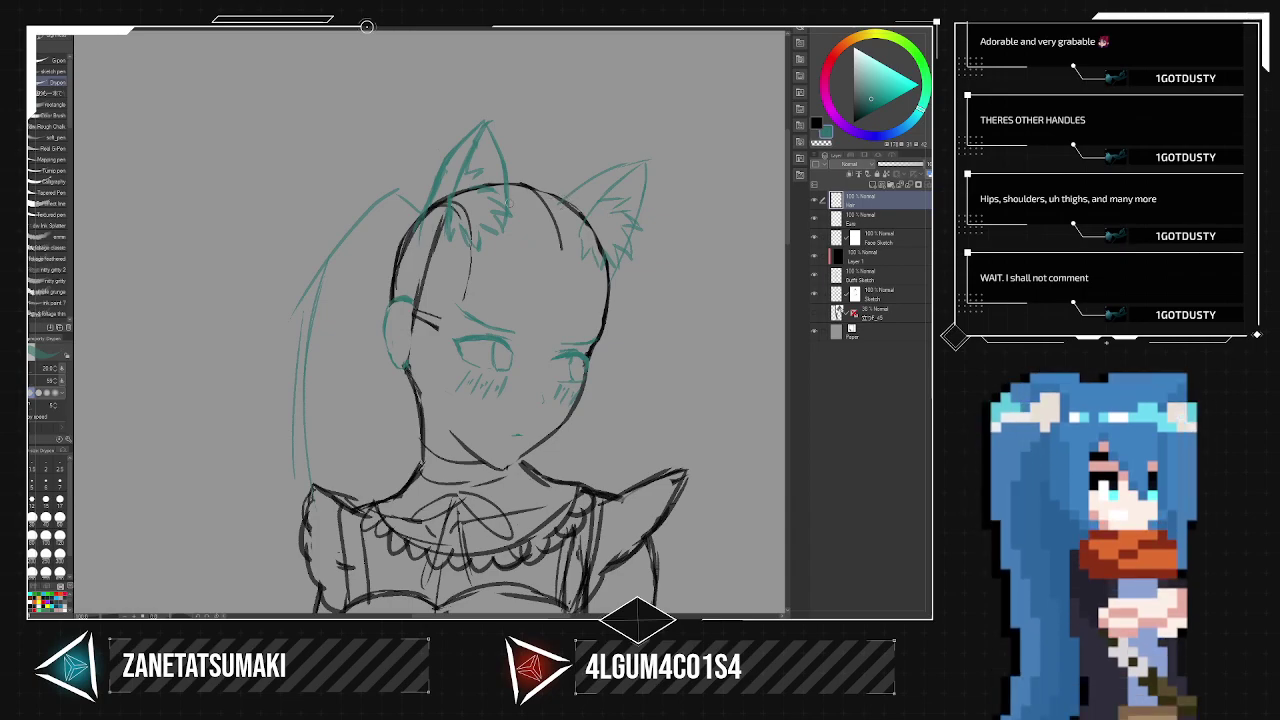
key("ctrl+z")
key("ctrl+z")
key("ctrl+z")
key("ctrl+z")
key("ctrl+z")
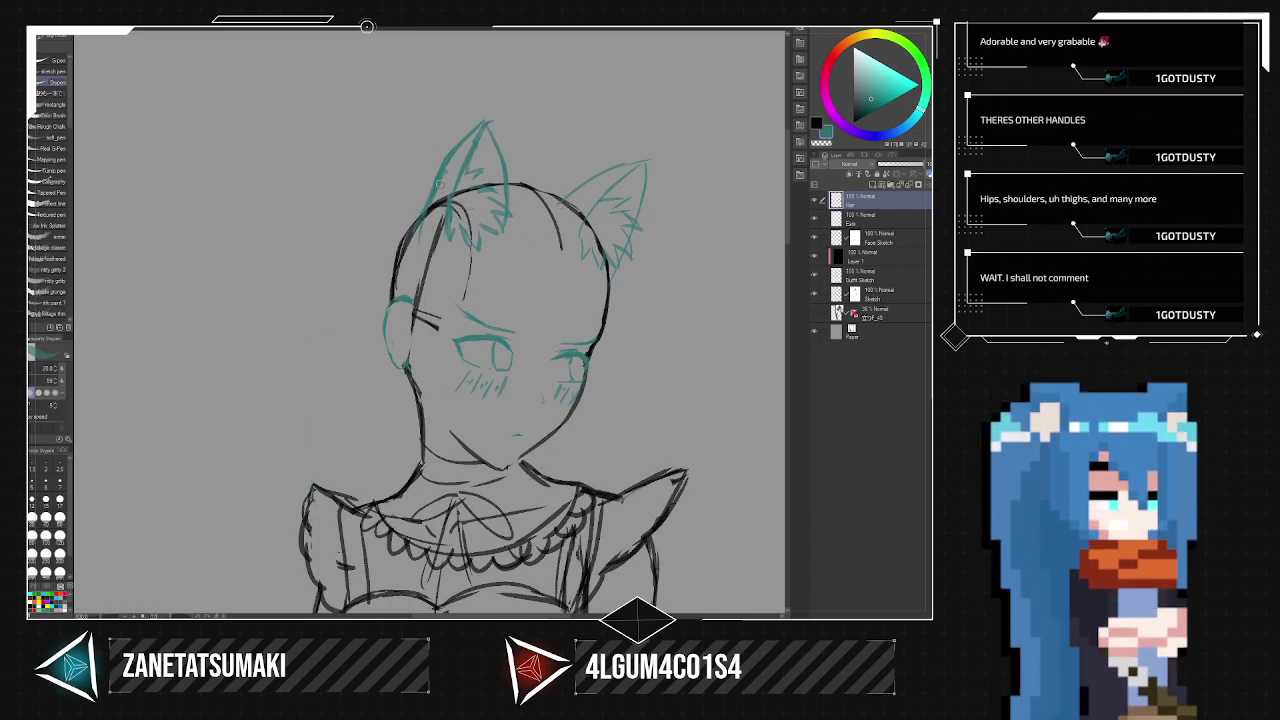
Sketch the upper outlines of twin tails falling from both sides of the head to the shoulders.
left_click_drag(394, 157, 344, 254)
mouse_move(549, 191)
left_mouse_down()
mouse_move(583, 164)
mouse_move(597, 190)
left_mouse_up()
left_click_drag(628, 252, 592, 489)
left_click_drag(627, 385, 603, 493)
left_click_drag(342, 254, 318, 530)
left_click_drag(322, 348, 312, 452)
Sketch the left-hand twin tail as a long teal curve sweeping past the arm and skirt to the legs.
left_click_drag(437, 385, 410, 165)
scroll(530, 217, "down", 2)
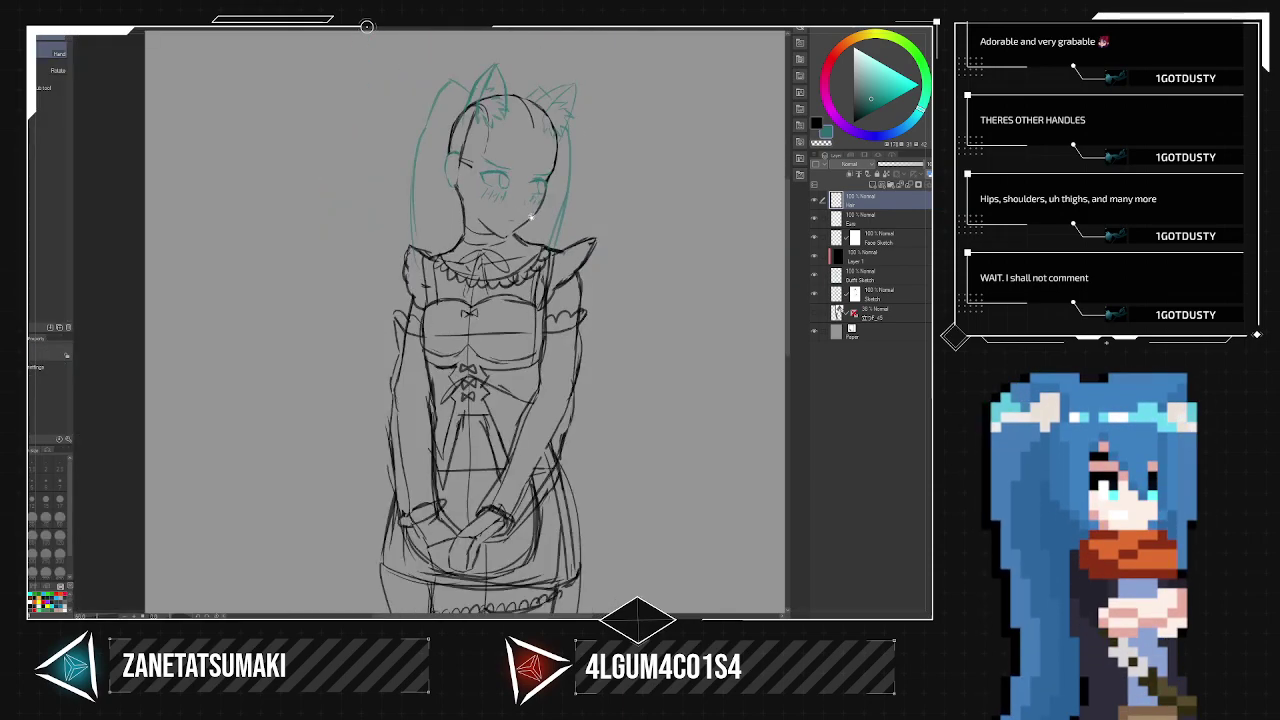
left_click_drag(450, 92, 372, 394)
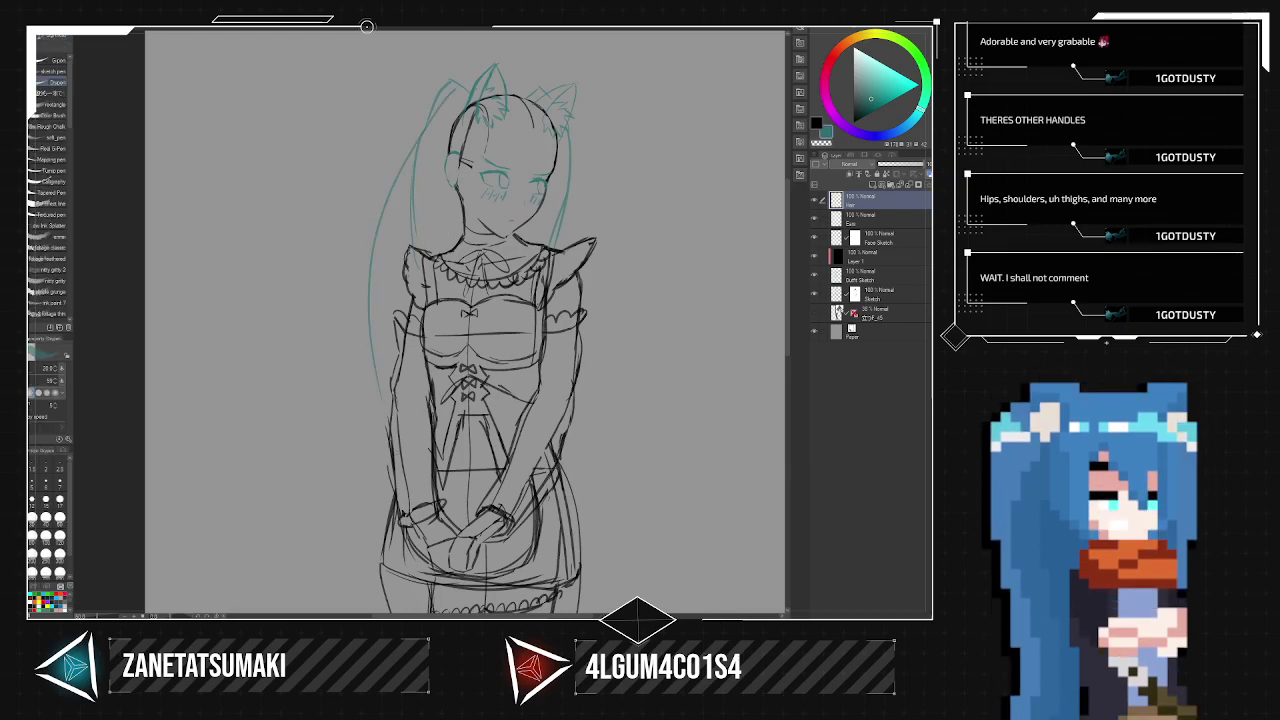
left_click_drag(383, 342, 370, 420)
left_click_drag(383, 367, 458, 536)
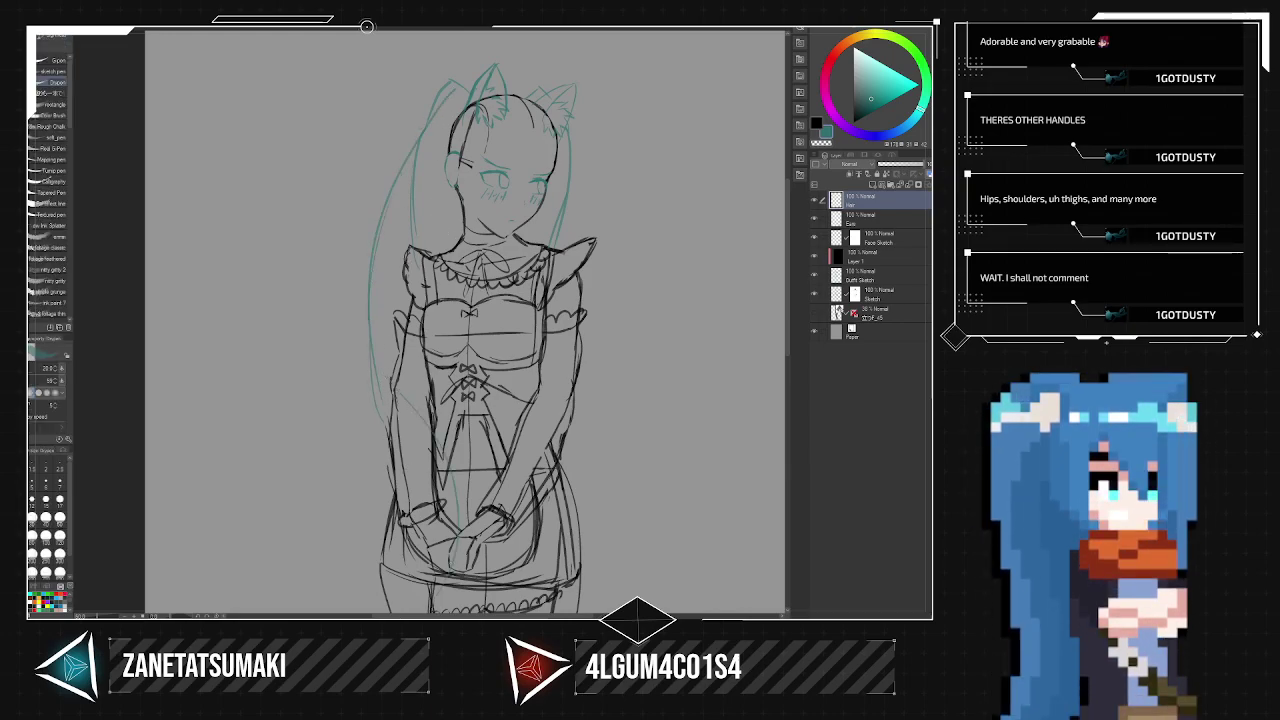
left_click(656, 233, "alt")
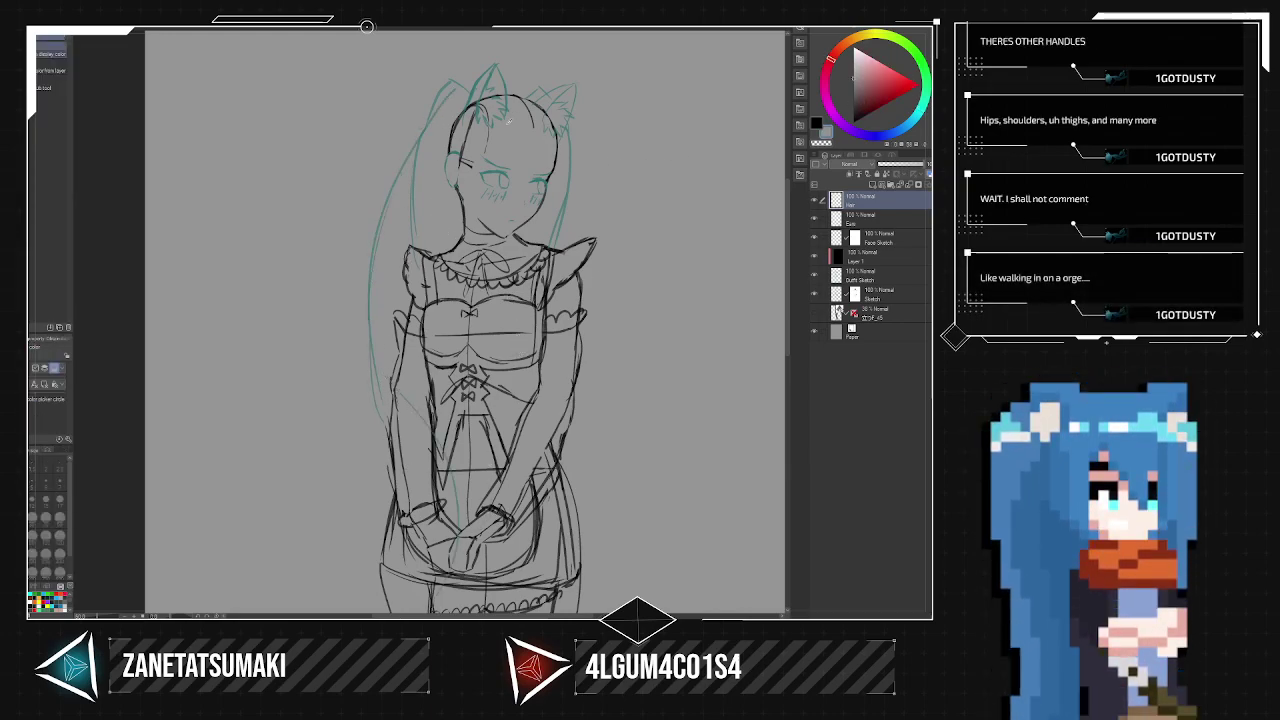
left_click(479, 84, "alt")
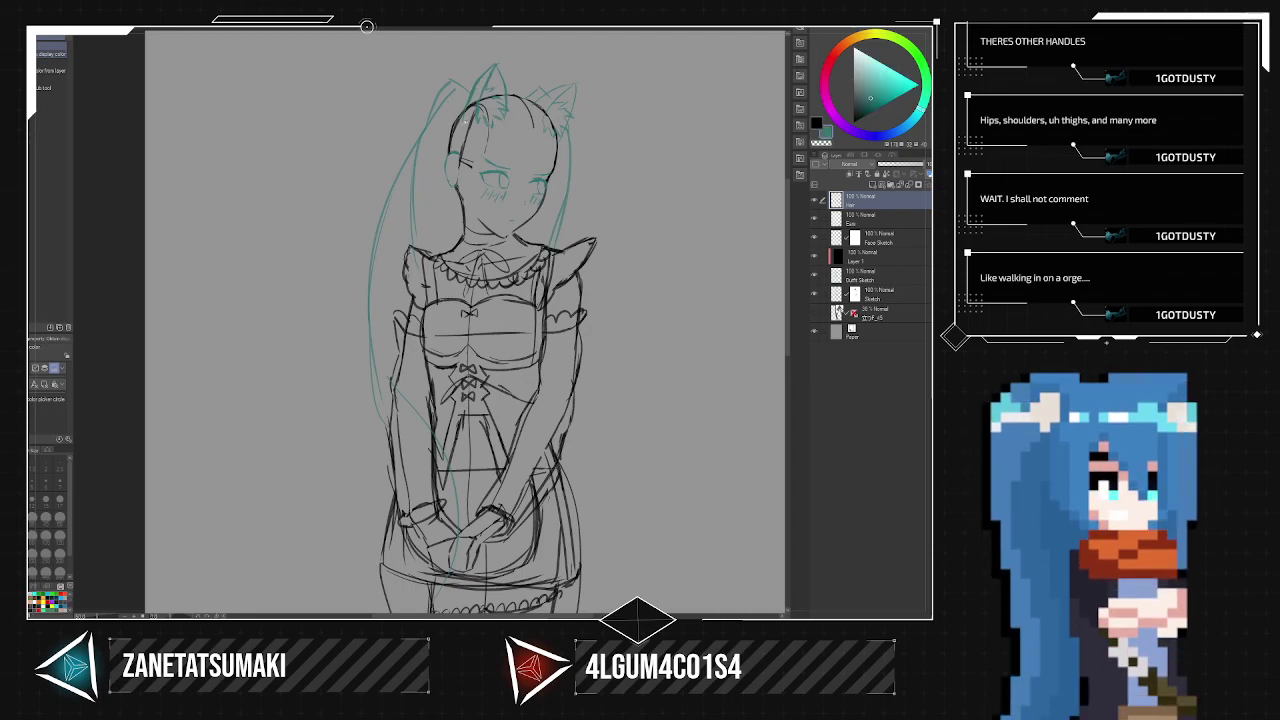
left_click_drag(492, 301, 485, 155)
mouse_move(432, 278)
left_mouse_down()
mouse_move(389, 572)
mouse_move(427, 510)
left_mouse_up()
left_click_drag(383, 558, 378, 611)
left_click_drag(416, 522, 411, 611)
mouse_move(428, 560)
left_mouse_down()
mouse_move(449, 309)
mouse_move(360, 133)
mouse_move(369, 80)
left_mouse_up()
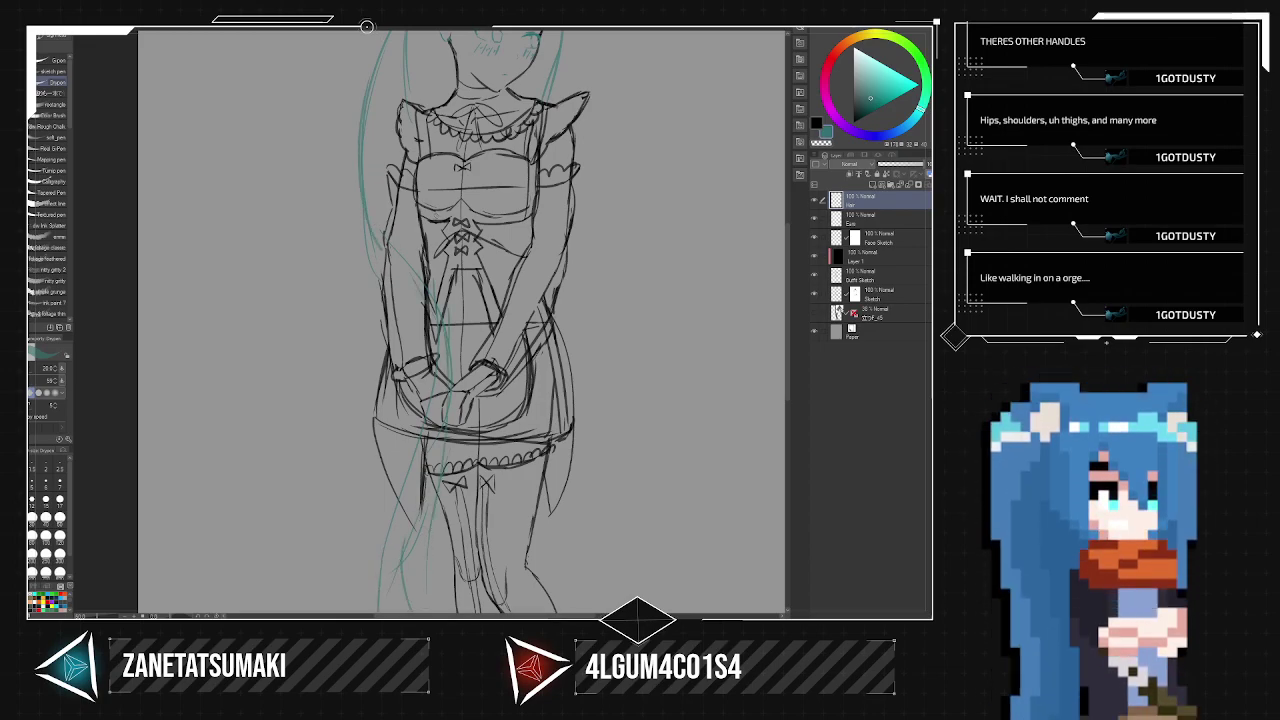
Sketch the right-hand twin tail curving around the shoulder, in behind the arm and down to the legs.
scroll(460, 236, "down", 1)
mouse_move(412, 150)
left_mouse_down()
mouse_move(401, 150)
mouse_move(394, 233)
left_mouse_up()
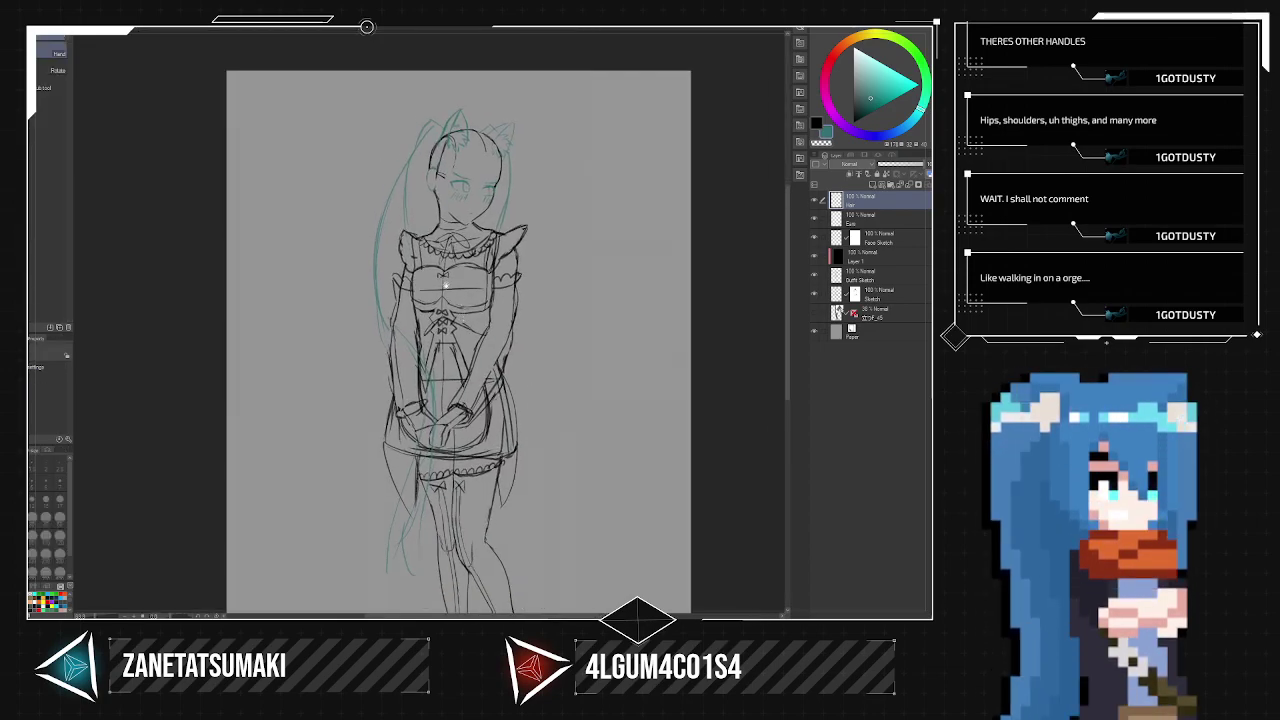
key("e")
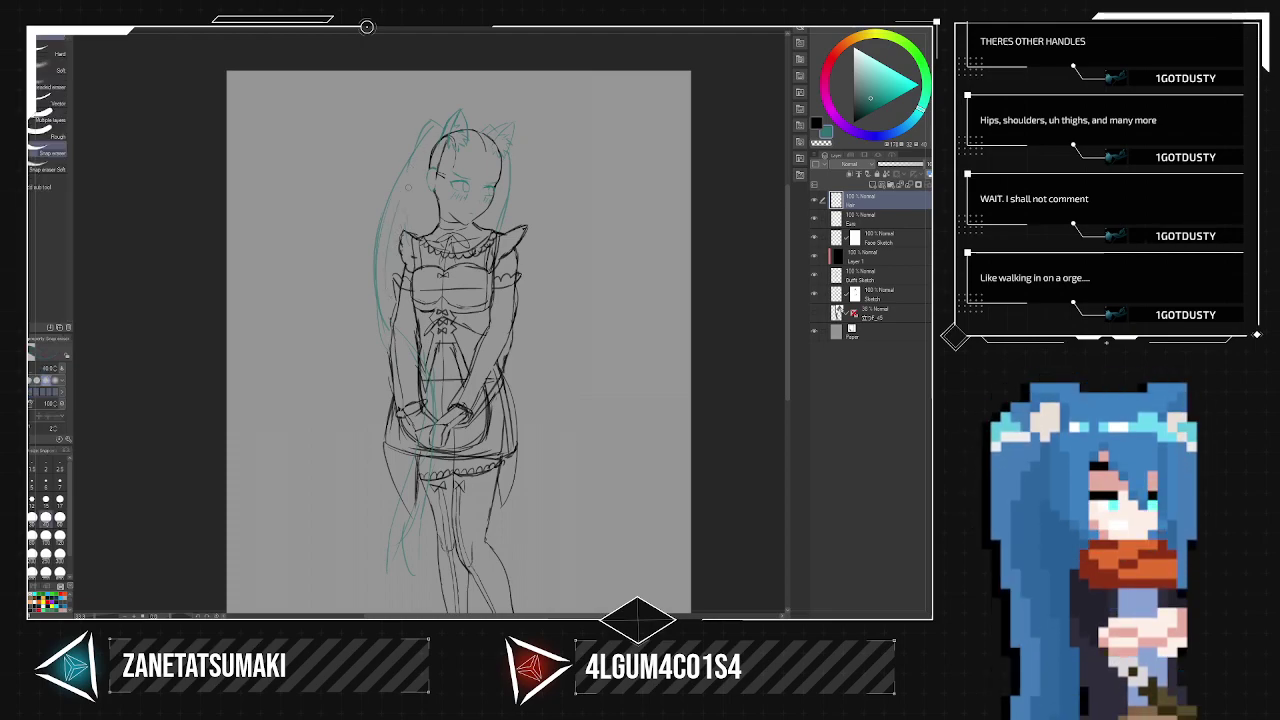
key("p")
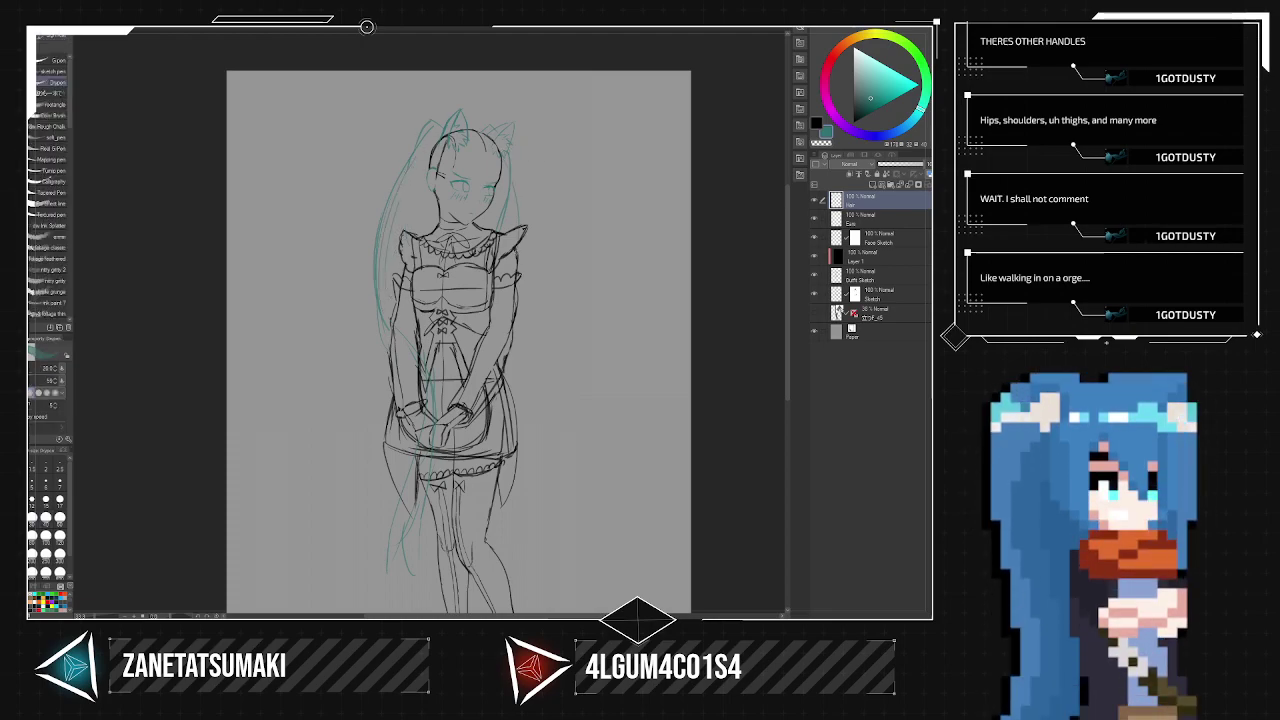
mouse_move(520, 228)
left_mouse_down()
mouse_move(470, 381)
mouse_move(452, 514)
mouse_move(490, 576)
left_mouse_up()
left_click_drag(464, 494, 512, 575)
left_click_drag(526, 264, 480, 371)
mouse_move(510, 165)
left_mouse_down()
mouse_move(536, 250)
mouse_move(466, 403)
left_mouse_up()
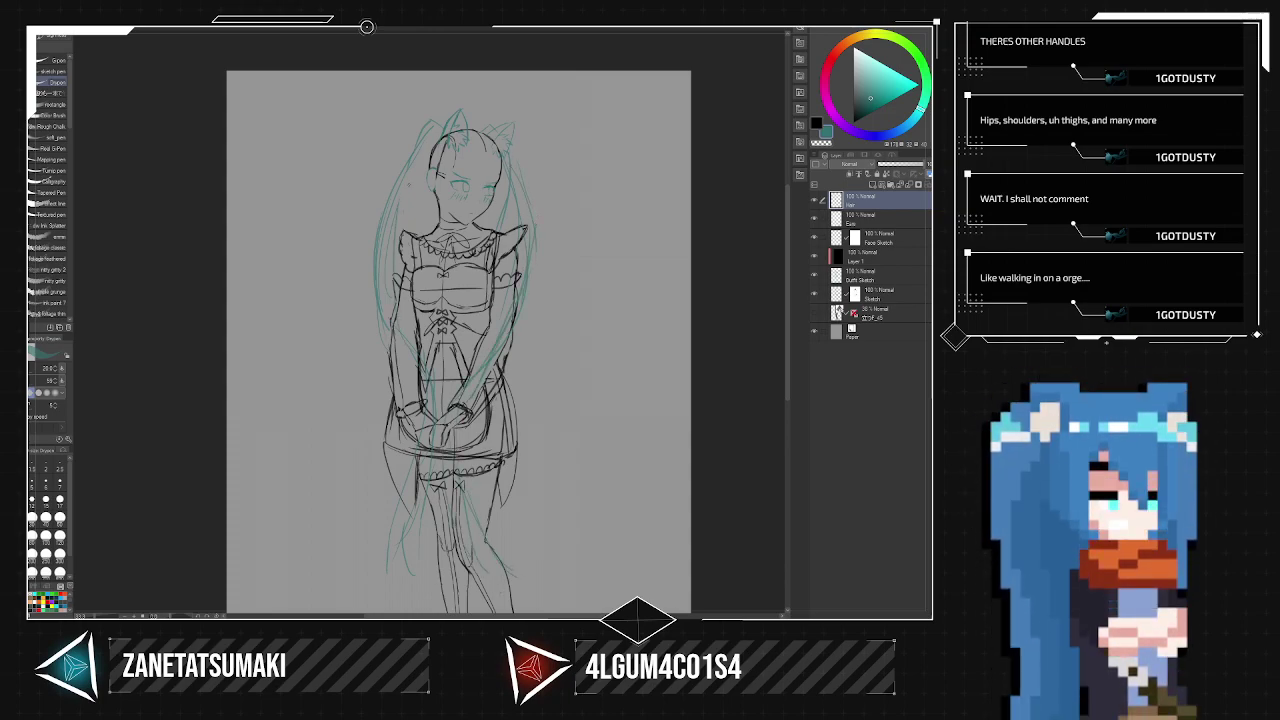
Add inner strand lines along the length of both twin tails and near the left-hand tail's root.
mouse_move(415, 172)
left_mouse_down()
mouse_move(399, 206)
mouse_move(423, 377)
left_mouse_up()
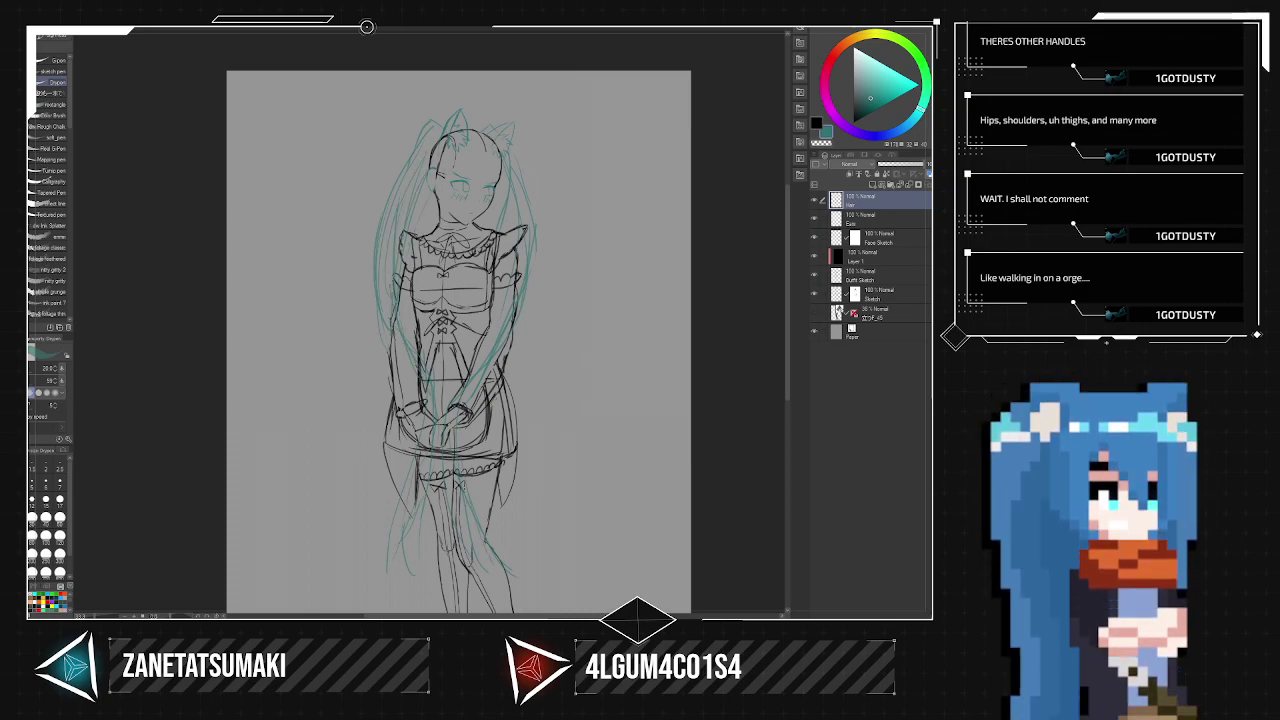
left_click_drag(501, 182, 507, 312)
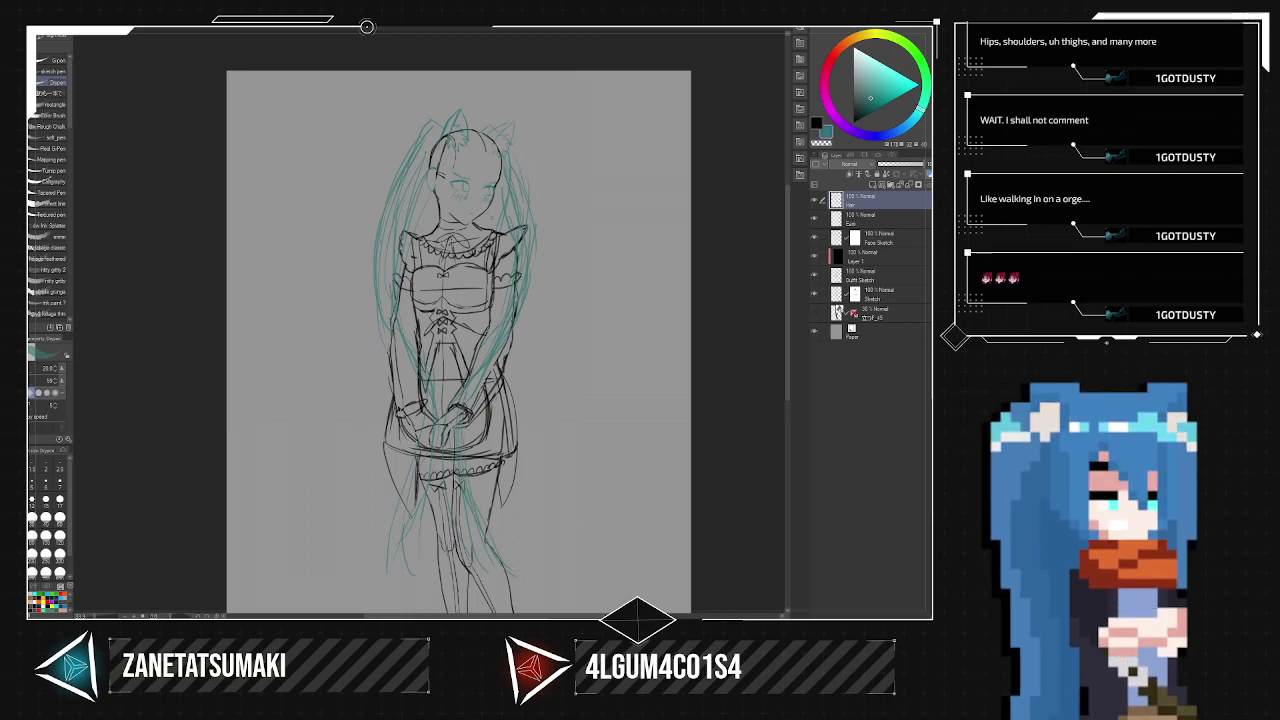
left_click_drag(437, 141, 415, 163)
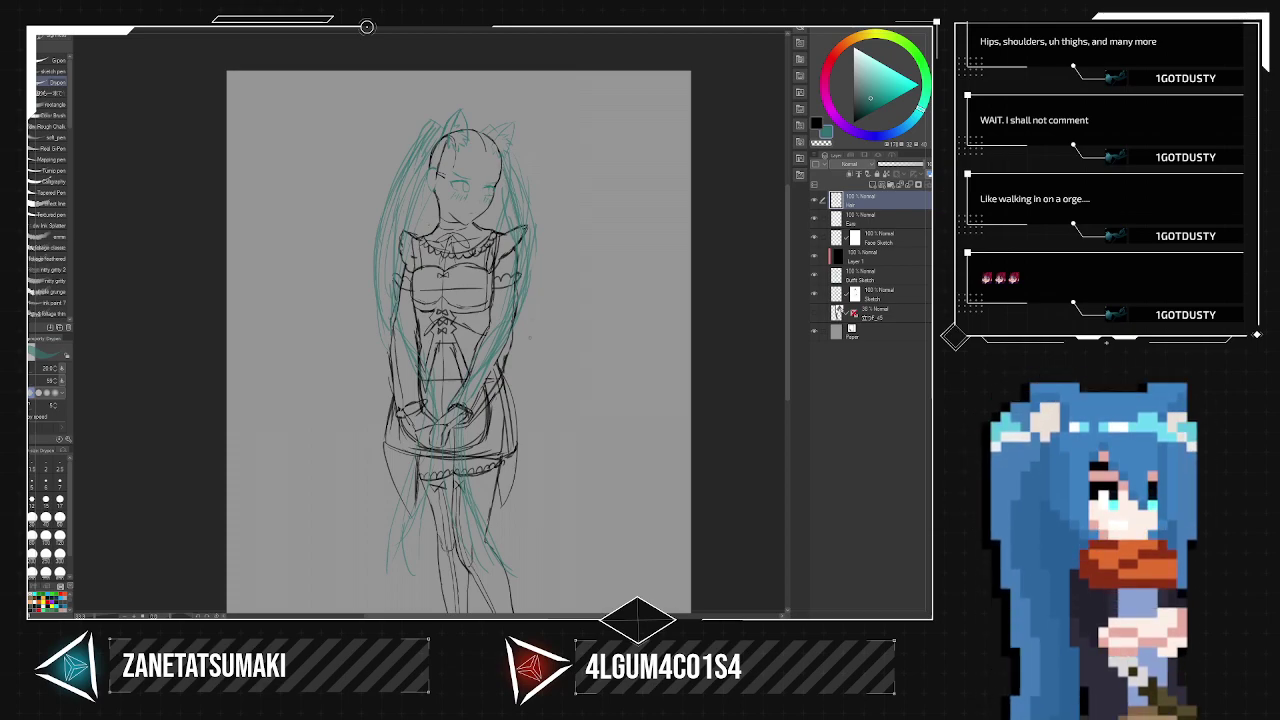
Add strand lines to the upper part of the right-hand twin tail beside the face.
scroll(529, 338, "up", 5)
left_click_drag(457, 251, 536, 559)
left_click_drag(506, 178, 555, 318)
left_click_drag(506, 178, 551, 275)
mouse_move(527, 151)
left_mouse_down()
mouse_move(555, 243)
mouse_move(543, 211)
left_mouse_up()
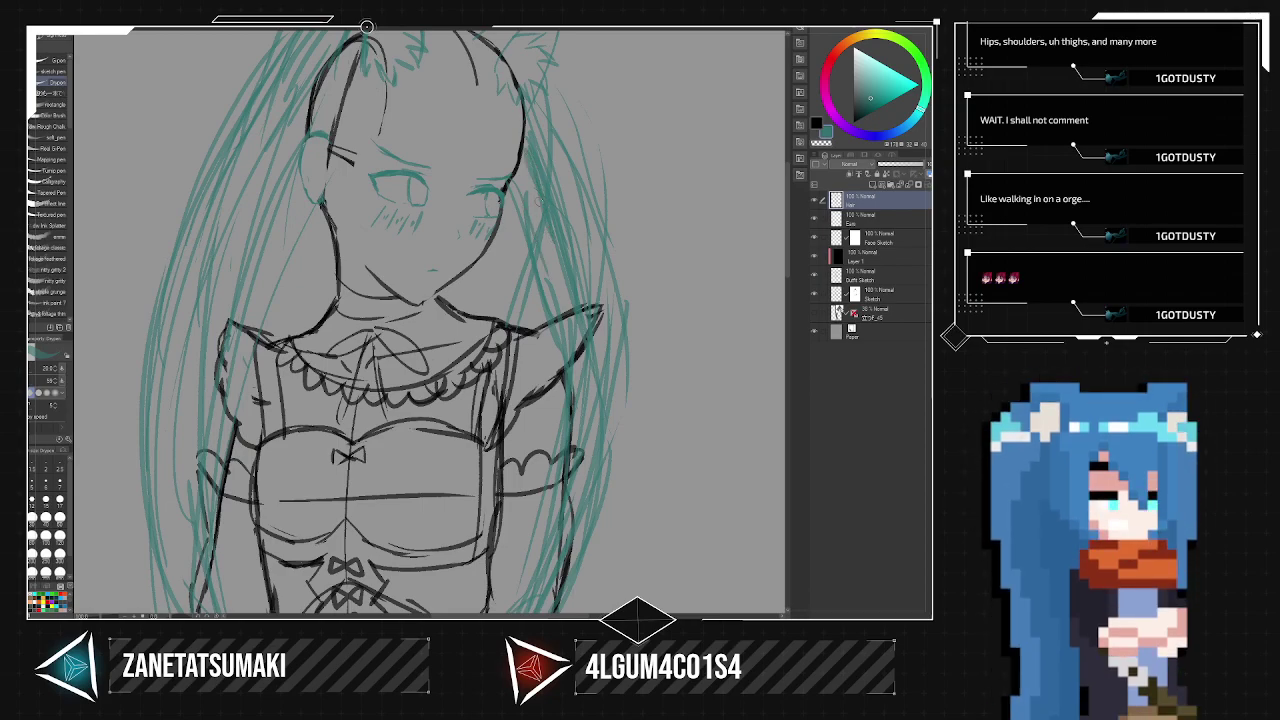
Sketch a sidelock in front of the left-hand ear and rough in the first fringe strands over the forehead.
scroll(485, 322, "up", 2)
left_click_drag(456, 120, 528, 437)
left_click_drag(415, 498, 426, 433)
mouse_move(237, 440)
left_mouse_down()
mouse_move(259, 180)
mouse_move(235, 446)
mouse_move(287, 236)
mouse_move(268, 488)
mouse_move(316, 224)
left_mouse_up()
mouse_move(297, 326)
left_mouse_down()
mouse_move(386, 108)
mouse_move(468, 265)
mouse_move(510, 166)
left_mouse_up()
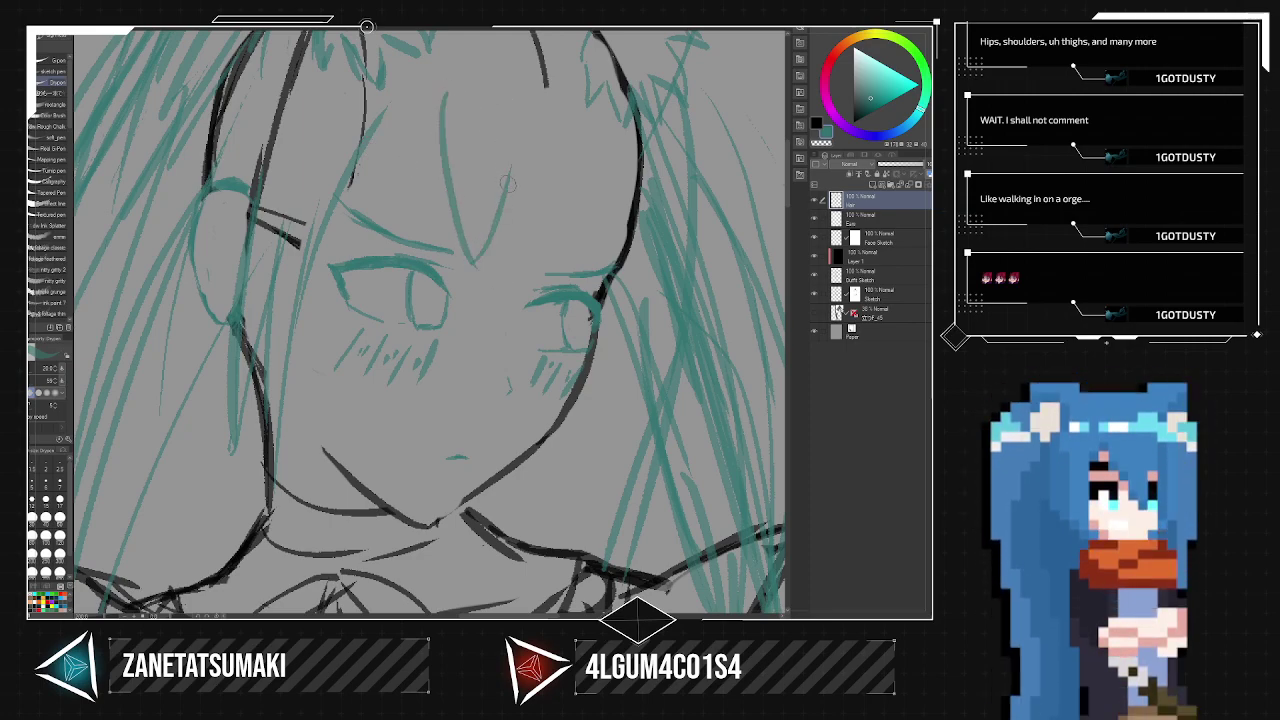
Undo the last fringe strokes and redraw the central fringe as pointed strands falling between the eyes.
key("ctrl+z")
key("ctrl+z")
mouse_move(438, 110)
left_mouse_down()
mouse_move(479, 323)
mouse_move(469, 314)
mouse_move(493, 174)
left_mouse_up()
left_click_drag(497, 236, 508, 354)
left_click_drag(509, 340, 548, 198)
left_click_drag(550, 97, 540, 280)
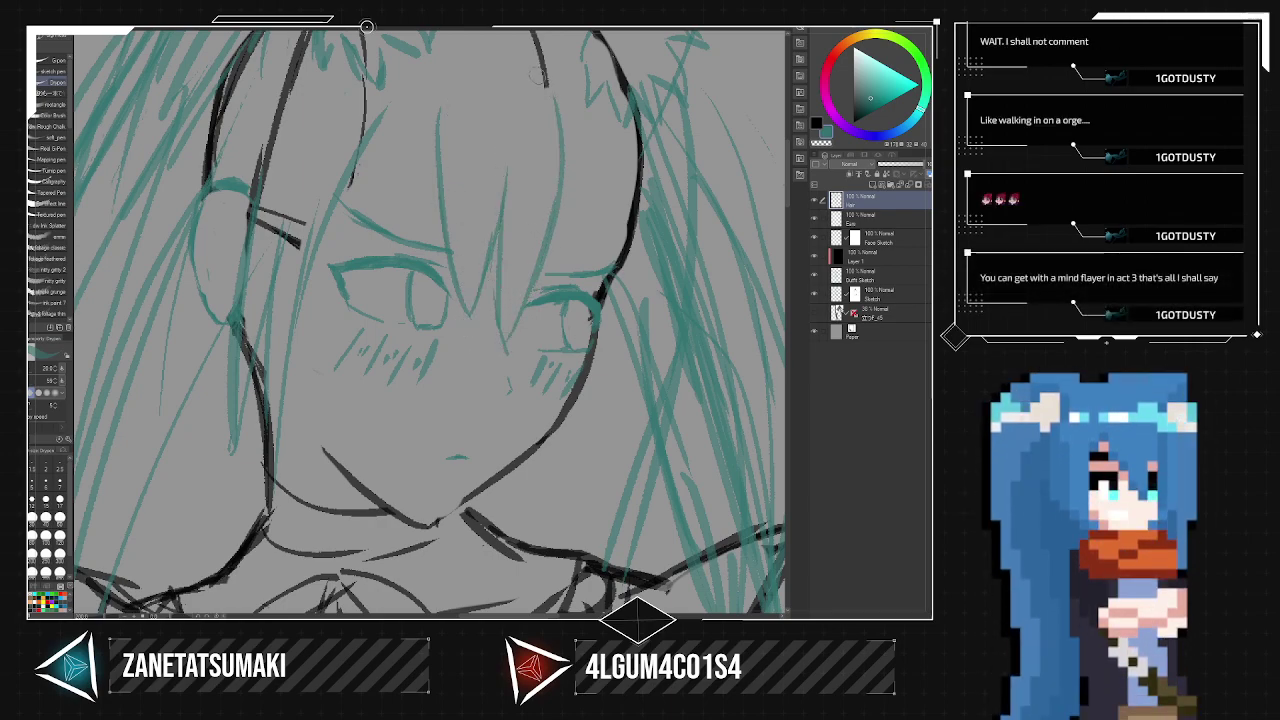
Lasso the central fringe strands and transform them to slant across the forehead toward the right-hand eye.
left_click_drag(606, 246, 558, 306)
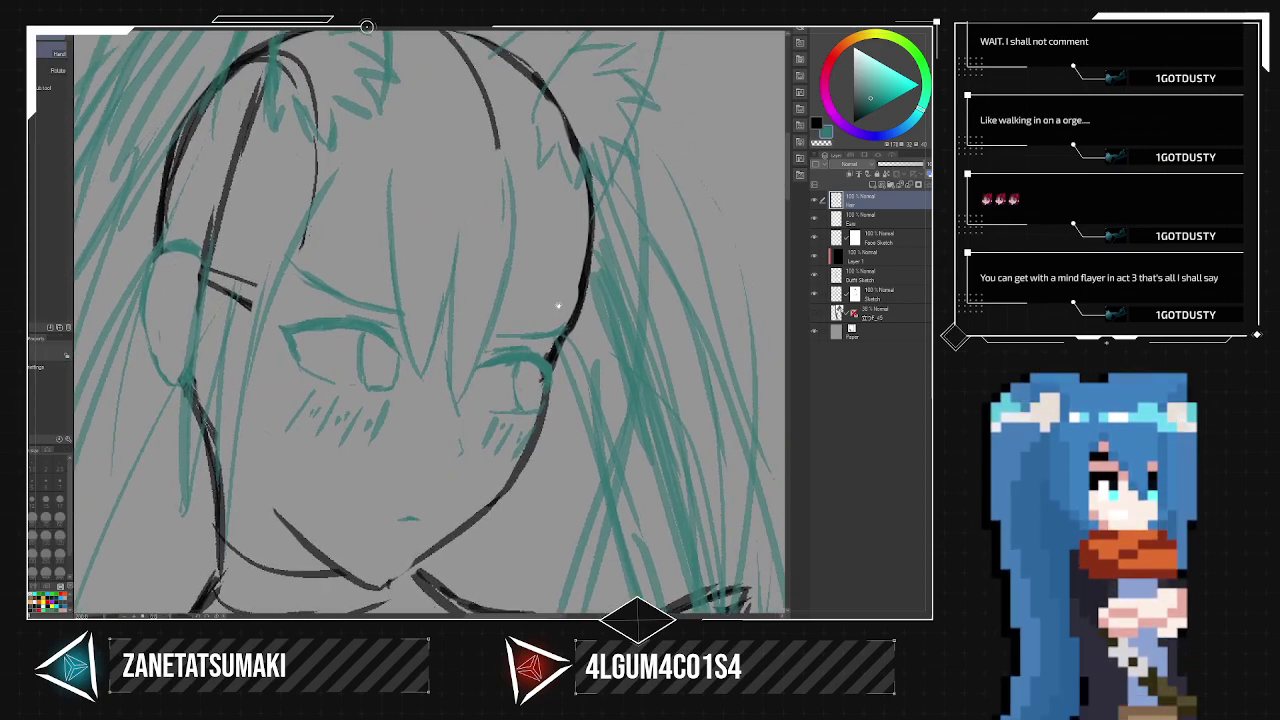
key("m")
mouse_move(403, 418)
left_mouse_down()
mouse_move(484, 145)
mouse_move(399, 469)
left_mouse_up()
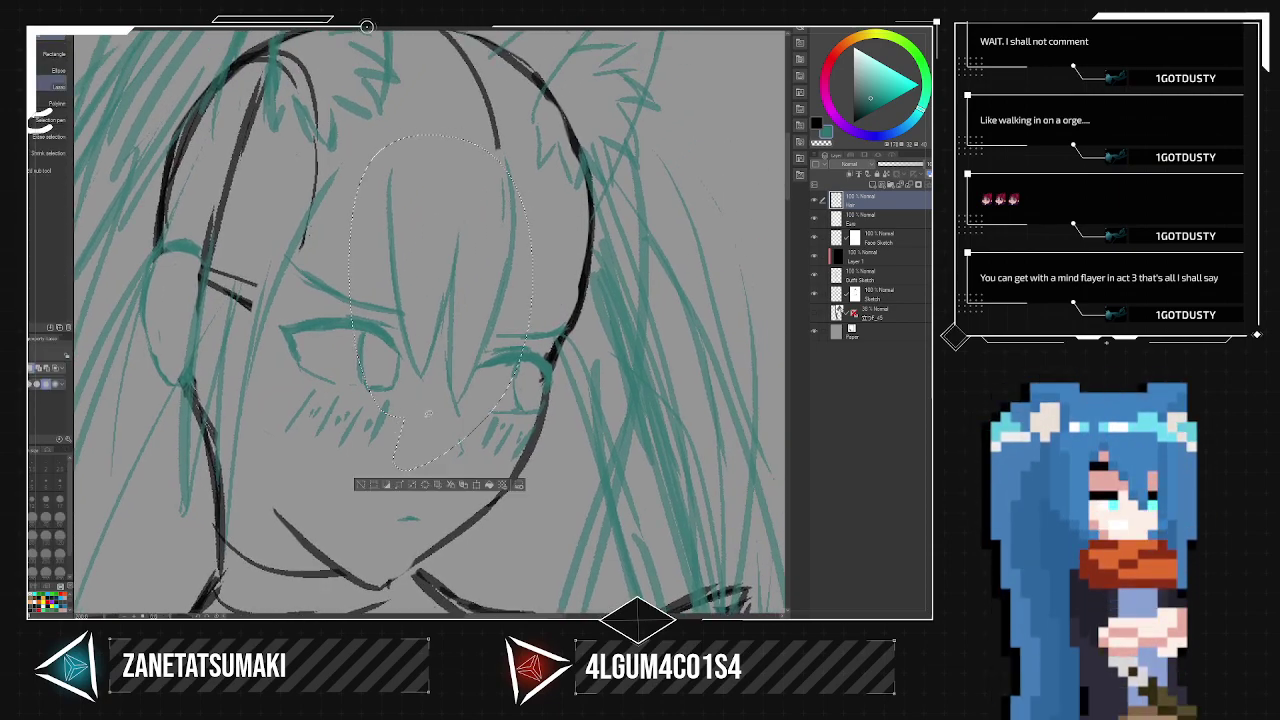
key("ctrl+t")
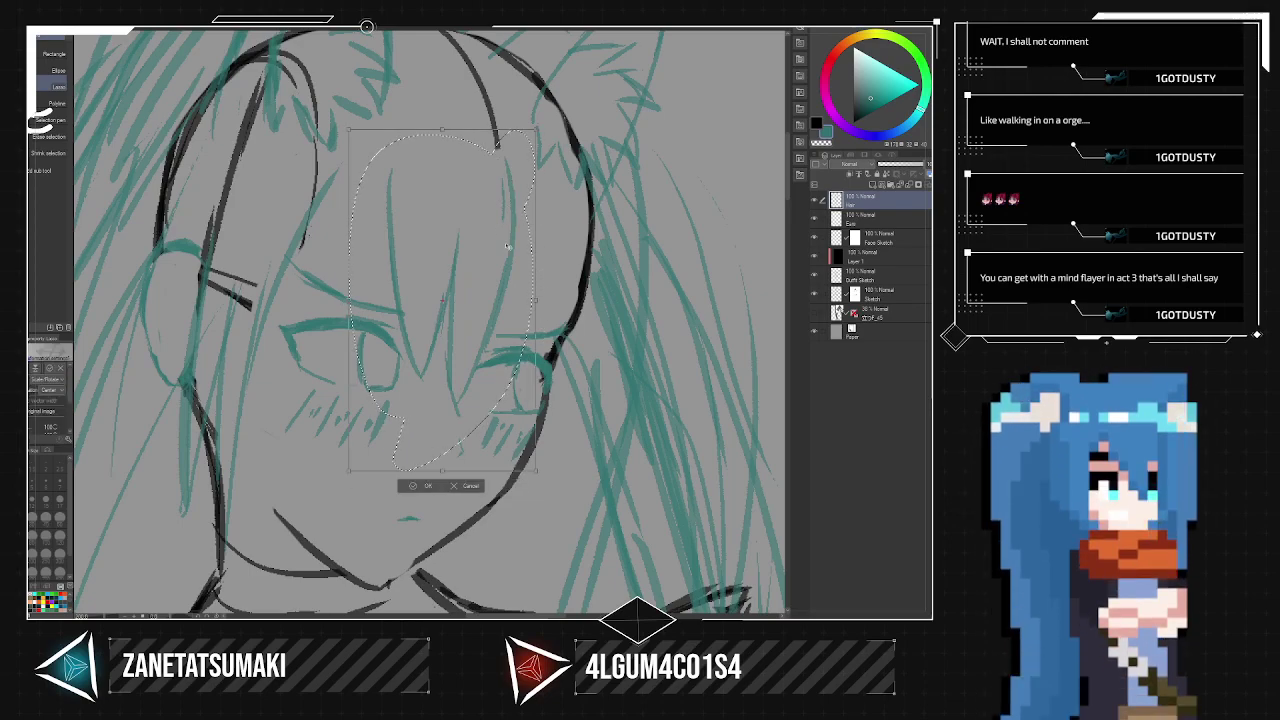
left_click_drag(507, 246, 530, 249)
left_click_drag(600, 215, 612, 243)
left_click_drag(543, 276, 533, 278)
key("Return")
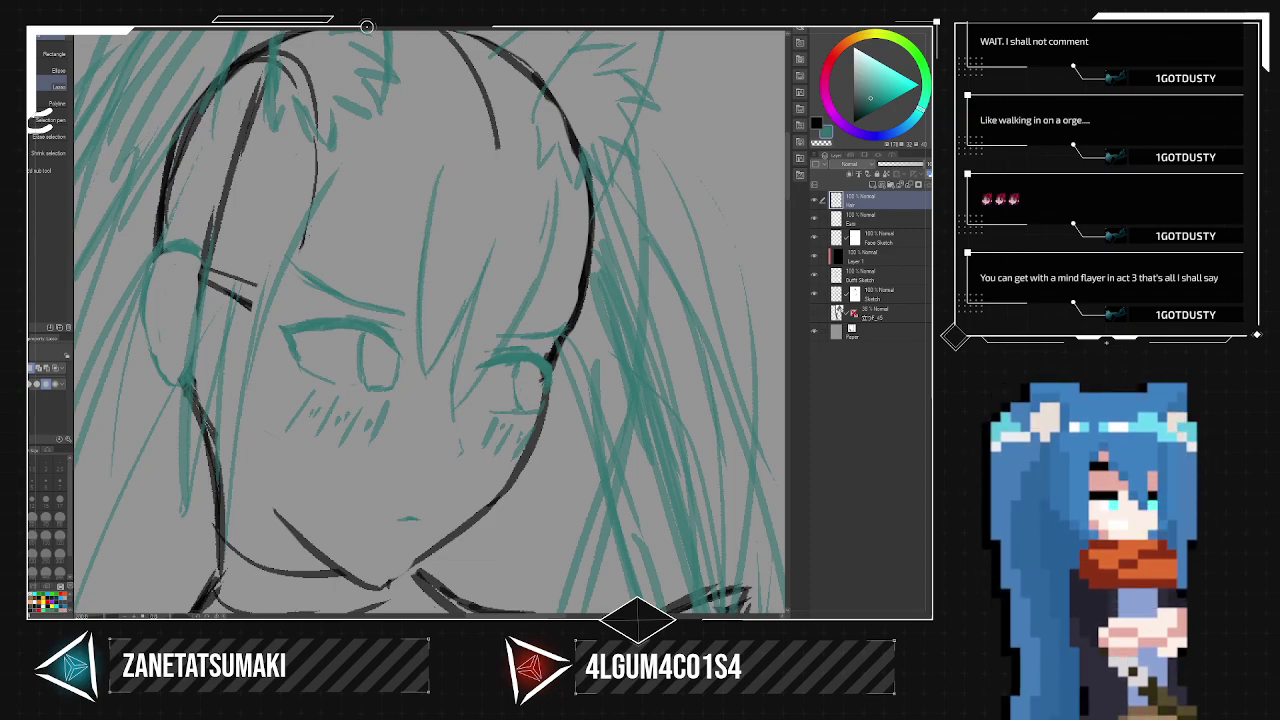
Try extending the central fringe strand down to a point between the eyes.
scroll(477, 252, "down", 1)
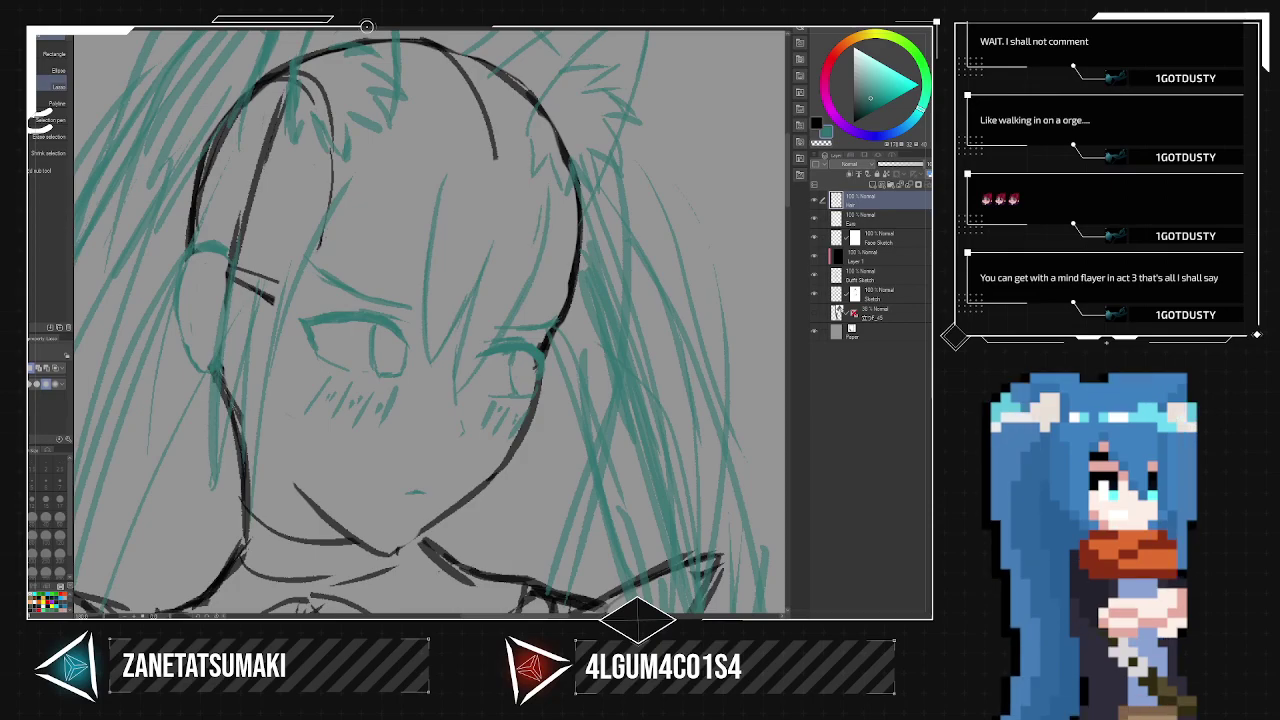
scroll(548, 124, "up", 2)
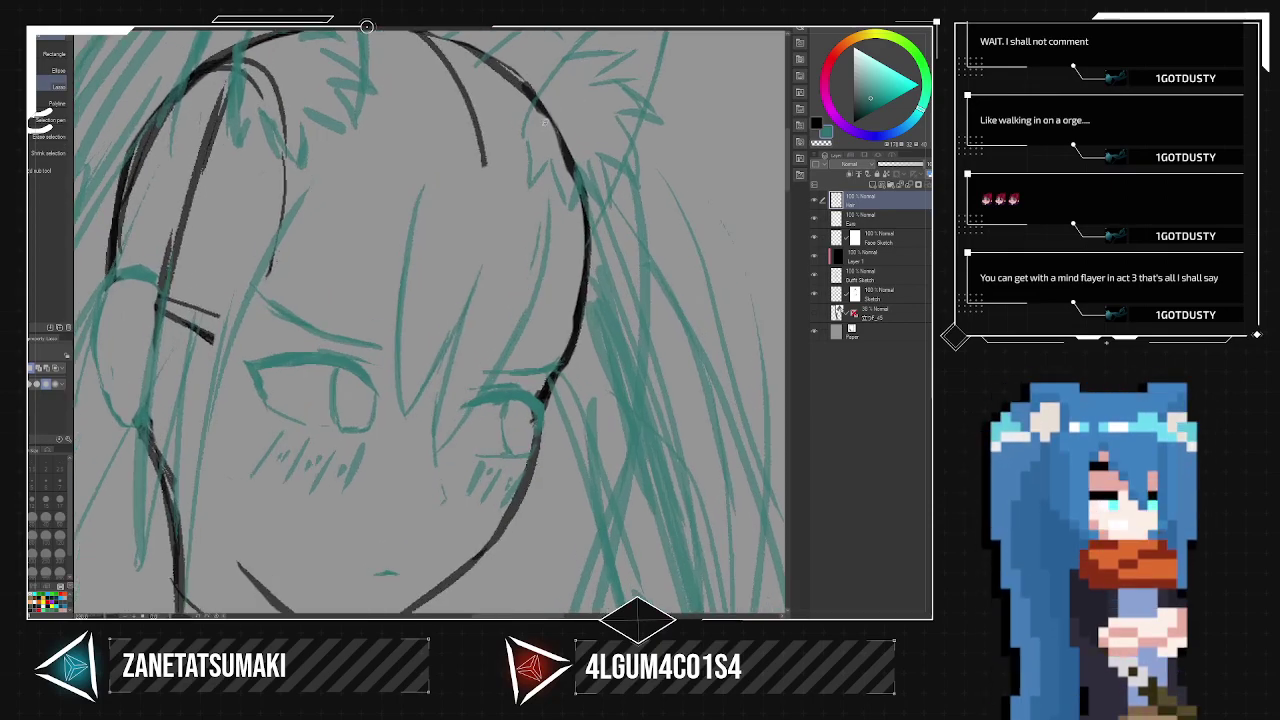
key("space")
left_click_drag(556, 321, 587, 254)
scroll(586, 255, "up", 3)
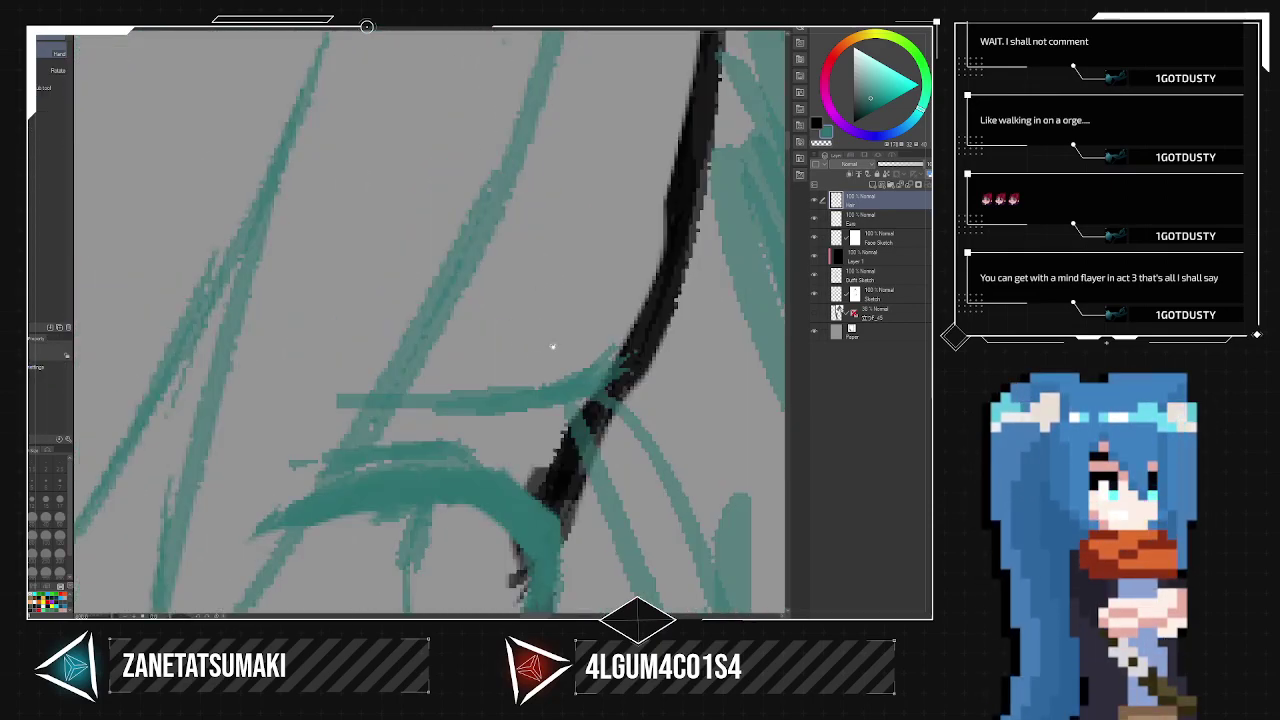
scroll(538, 376, "down", 4)
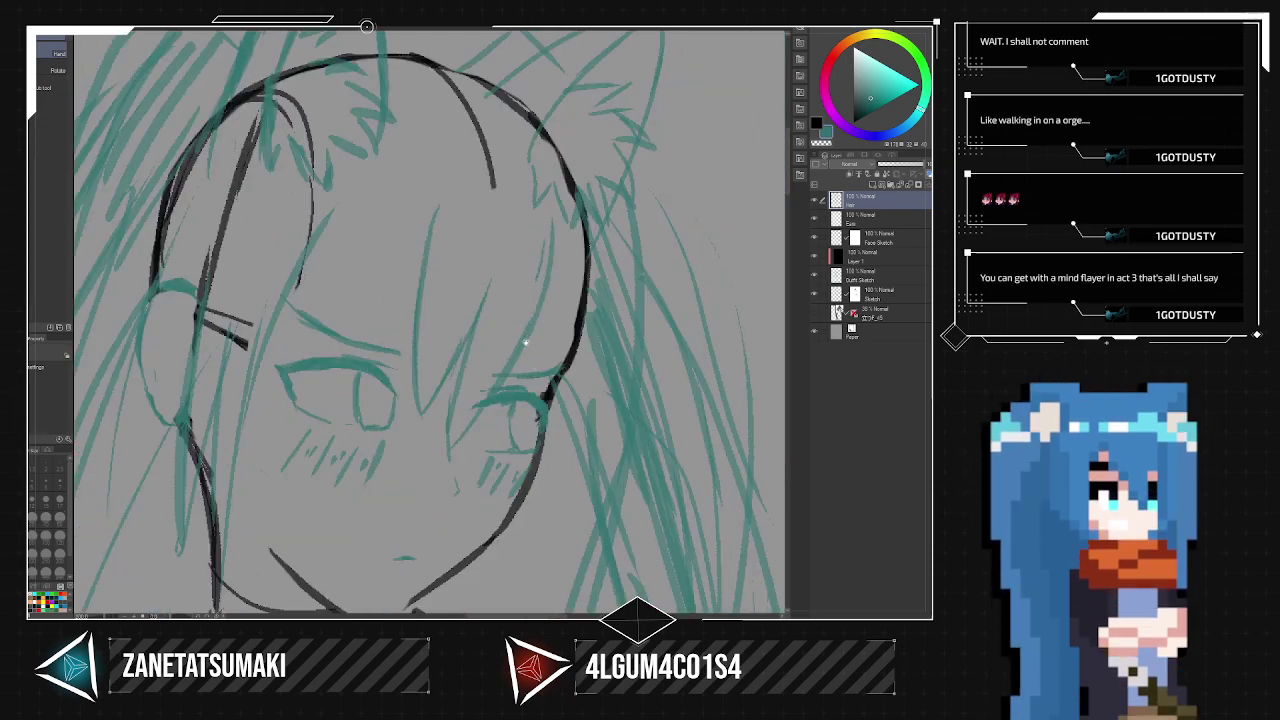
left_click_drag(528, 342, 566, 280)
mouse_move(502, 304)
left_mouse_down()
mouse_move(476, 395)
mouse_move(553, 257)
left_mouse_up()
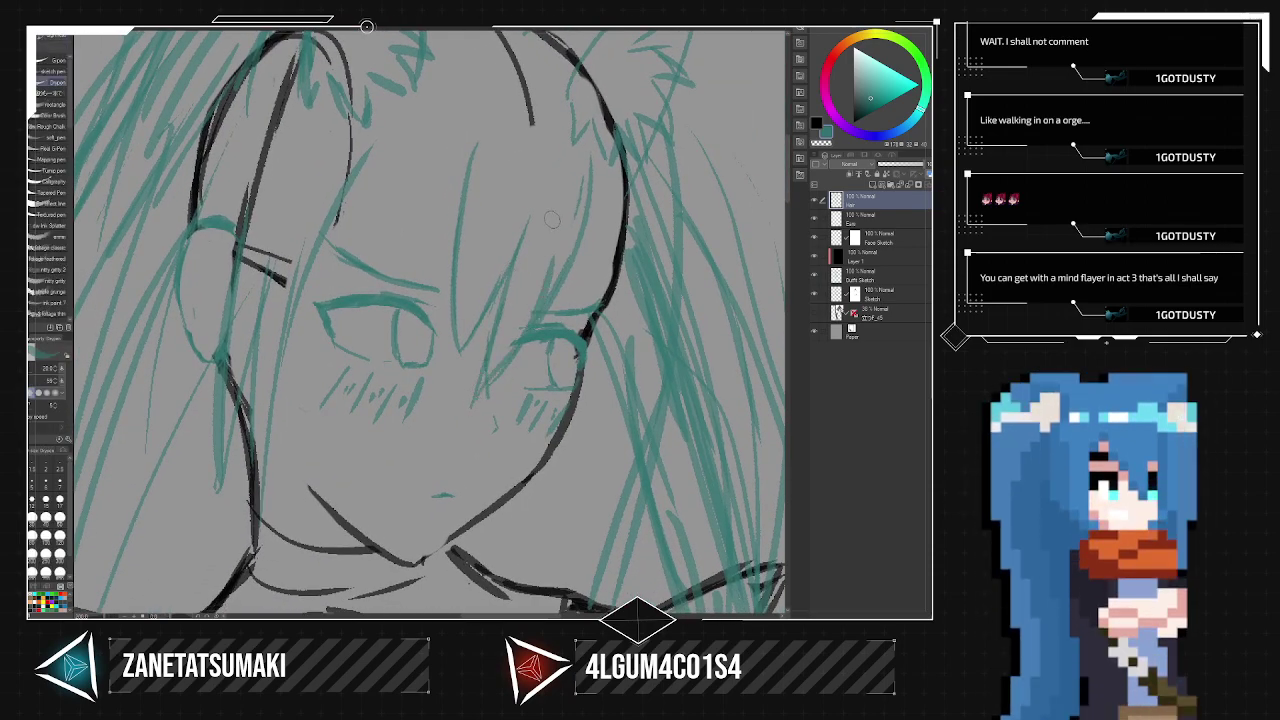
mouse_move(458, 301)
left_mouse_down()
mouse_move(450, 391)
mouse_move(489, 296)
left_mouse_up()
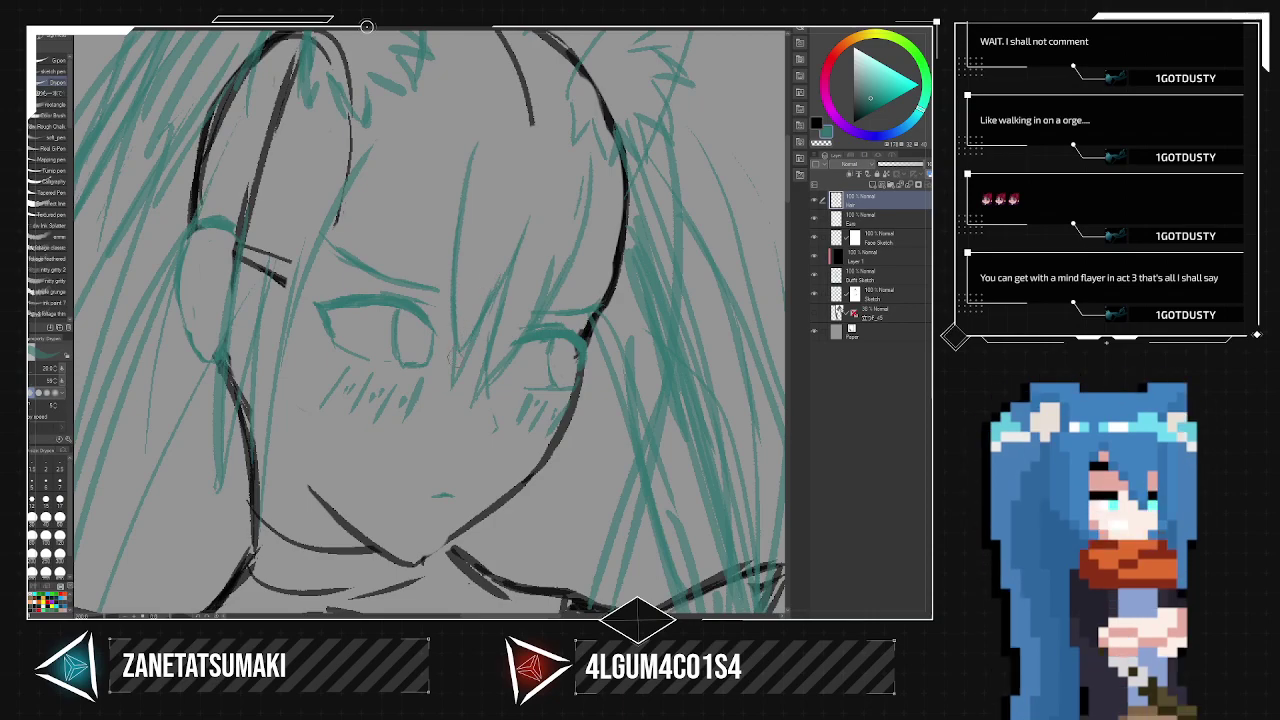
left_click_drag(458, 386, 498, 314)
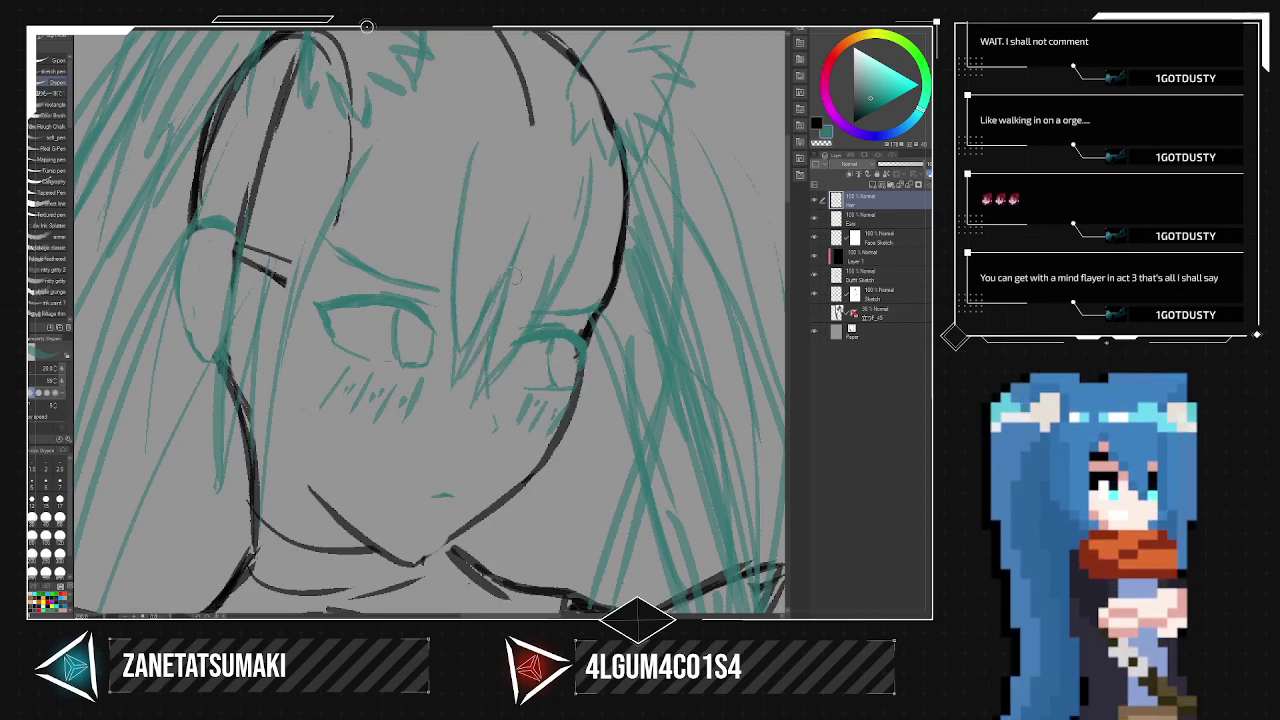
key("ctrl+z")
Erase the central fringe strand and redraw it longer between the eyes, undoing the stray strokes over the left-hand brow.
key("e")
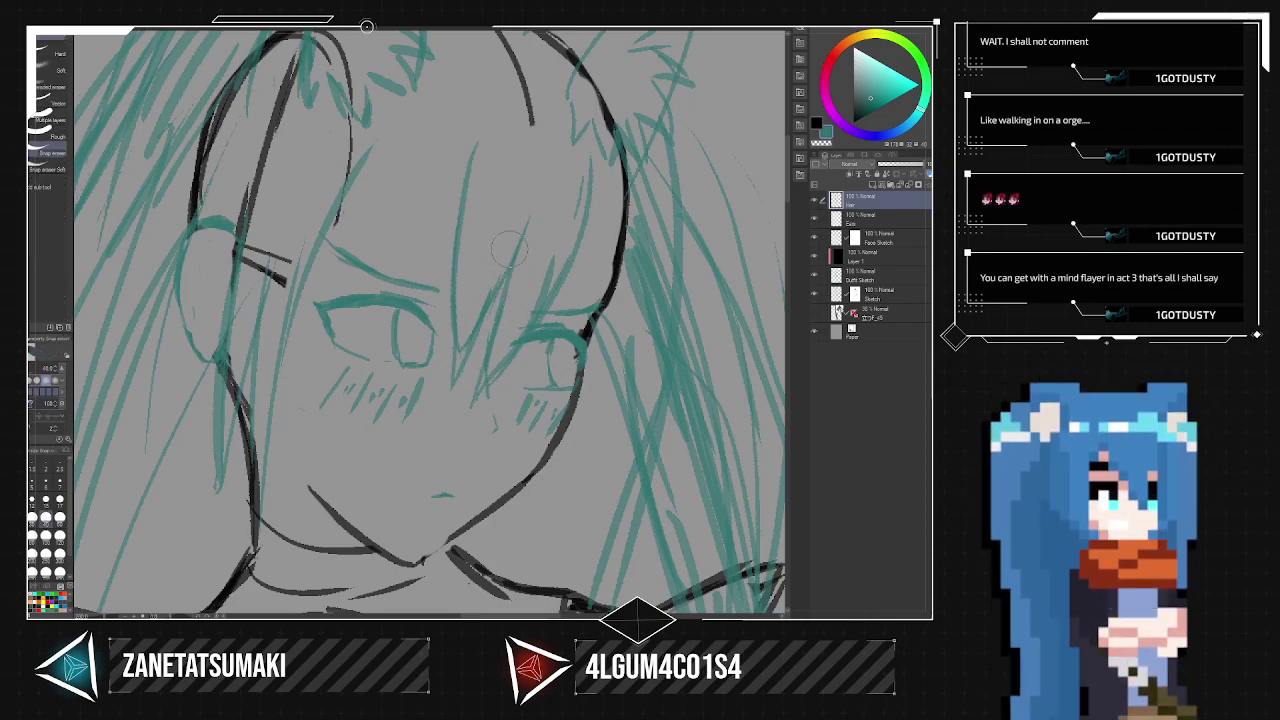
mouse_move(508, 222)
left_mouse_down()
mouse_move(447, 395)
mouse_move(495, 248)
mouse_move(449, 352)
mouse_move(480, 144)
left_mouse_up()
key("p")
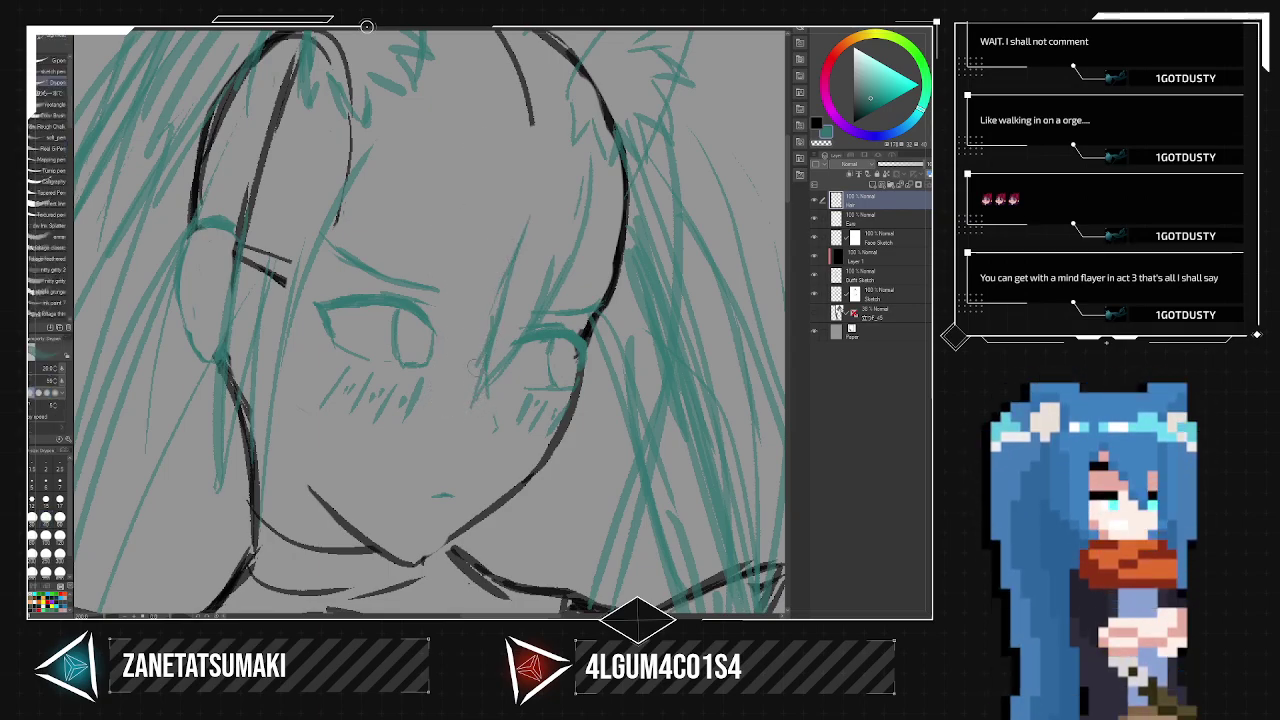
mouse_move(457, 398)
left_mouse_down()
mouse_move(460, 230)
mouse_move(515, 112)
mouse_move(419, 304)
mouse_move(414, 212)
left_mouse_up()
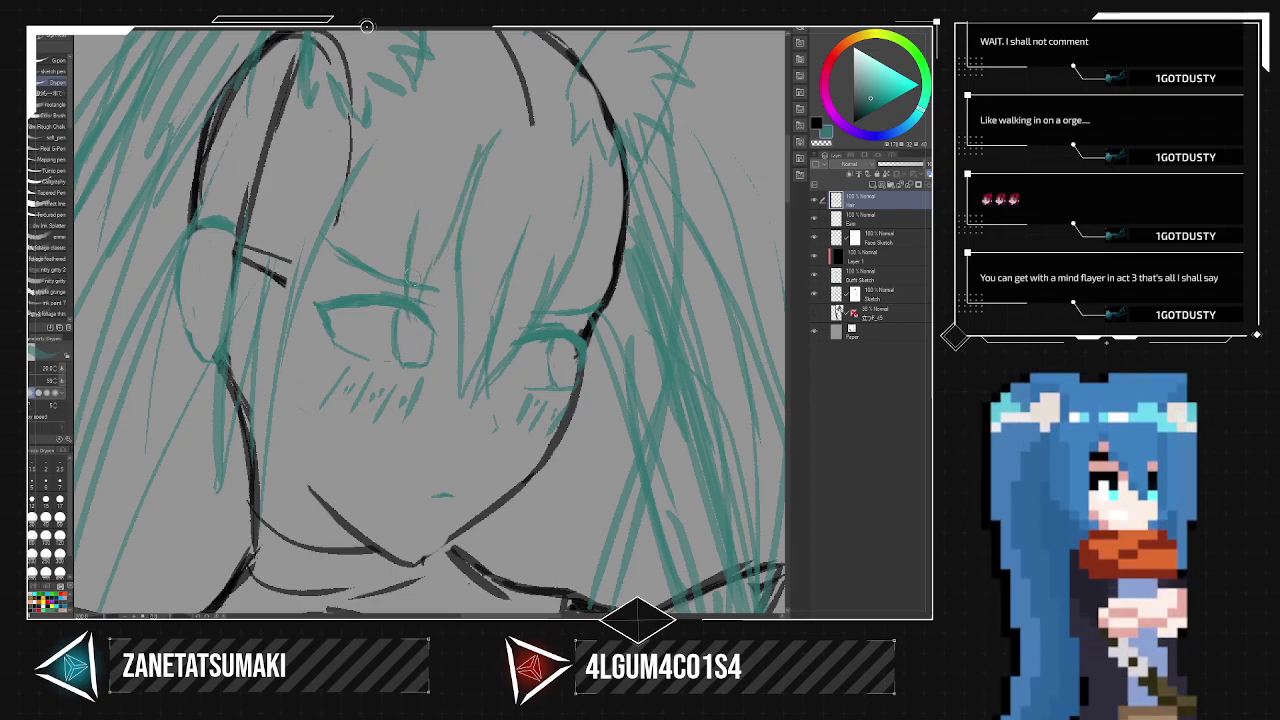
key("ctrl+z")
key("ctrl+z")
key("ctrl+z")
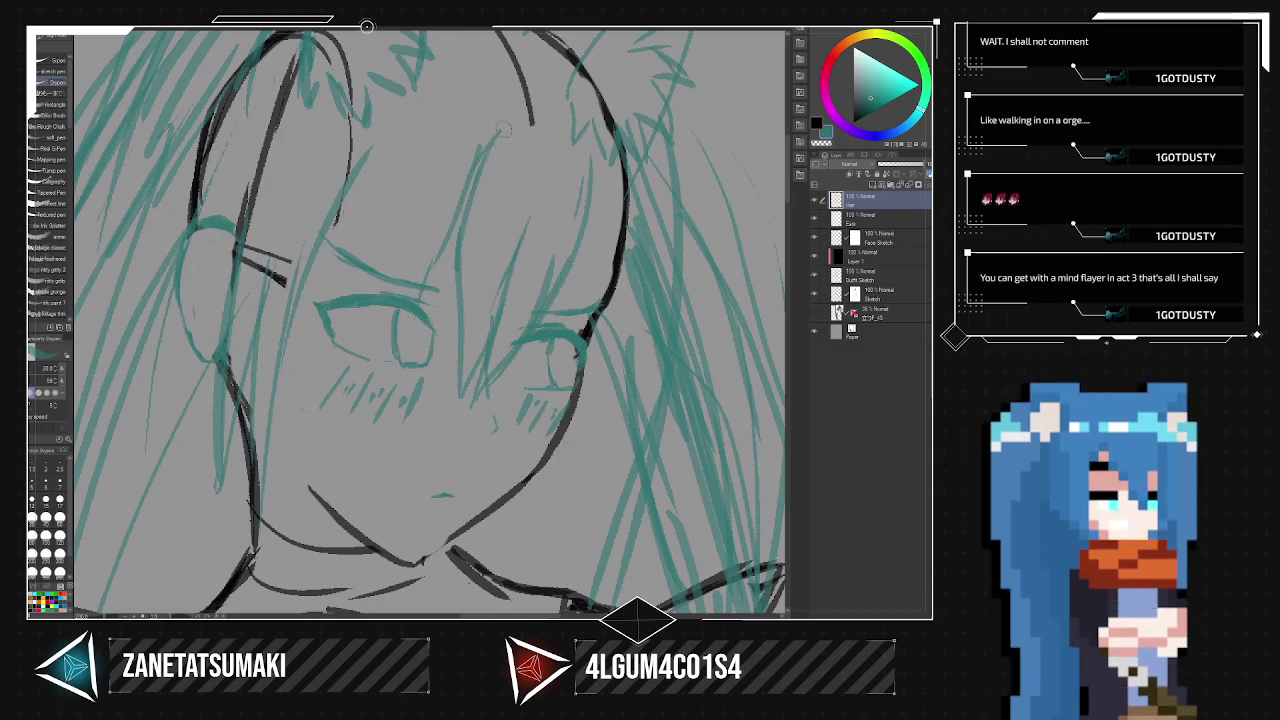
Sketch the left-hand fringe as strands sweeping from the hairline over the brow toward the ear and sidelock.
mouse_move(488, 150)
left_mouse_down()
mouse_move(415, 330)
mouse_move(474, 117)
mouse_move(387, 322)
mouse_move(468, 113)
mouse_move(332, 304)
left_mouse_up()
left_click_drag(386, 192, 333, 300)
left_click_drag(395, 171, 294, 318)
left_click_drag(350, 212, 292, 320)
left_click_drag(346, 236, 310, 295)
left_click_drag(416, 102, 322, 244)
left_click_drag(405, 130, 335, 198)
left_click_drag(441, 117, 390, 147)
left_click_drag(251, 450, 364, 104)
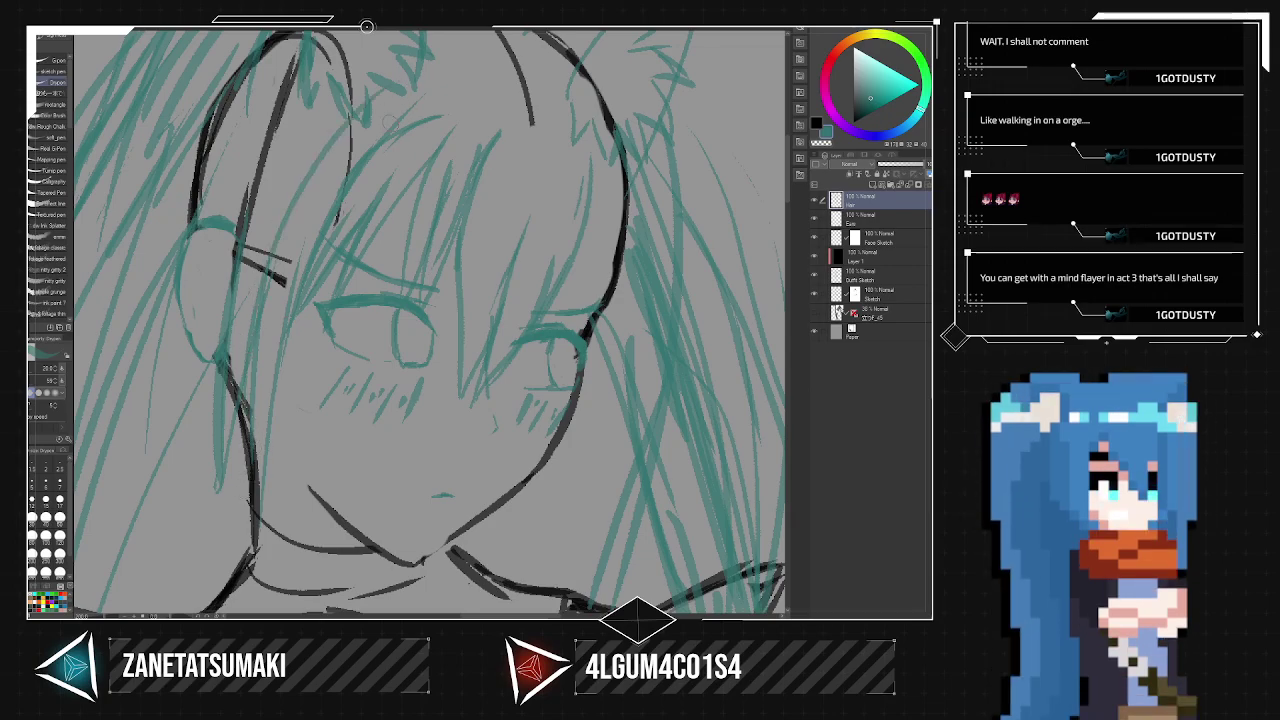
Add fringe strands over the right-hand brow and a pointed sidelock running down past the edge of the cheek.
left_click_drag(584, 236, 571, 308)
mouse_move(605, 184)
left_mouse_down()
mouse_move(579, 312)
mouse_move(594, 303)
left_mouse_up()
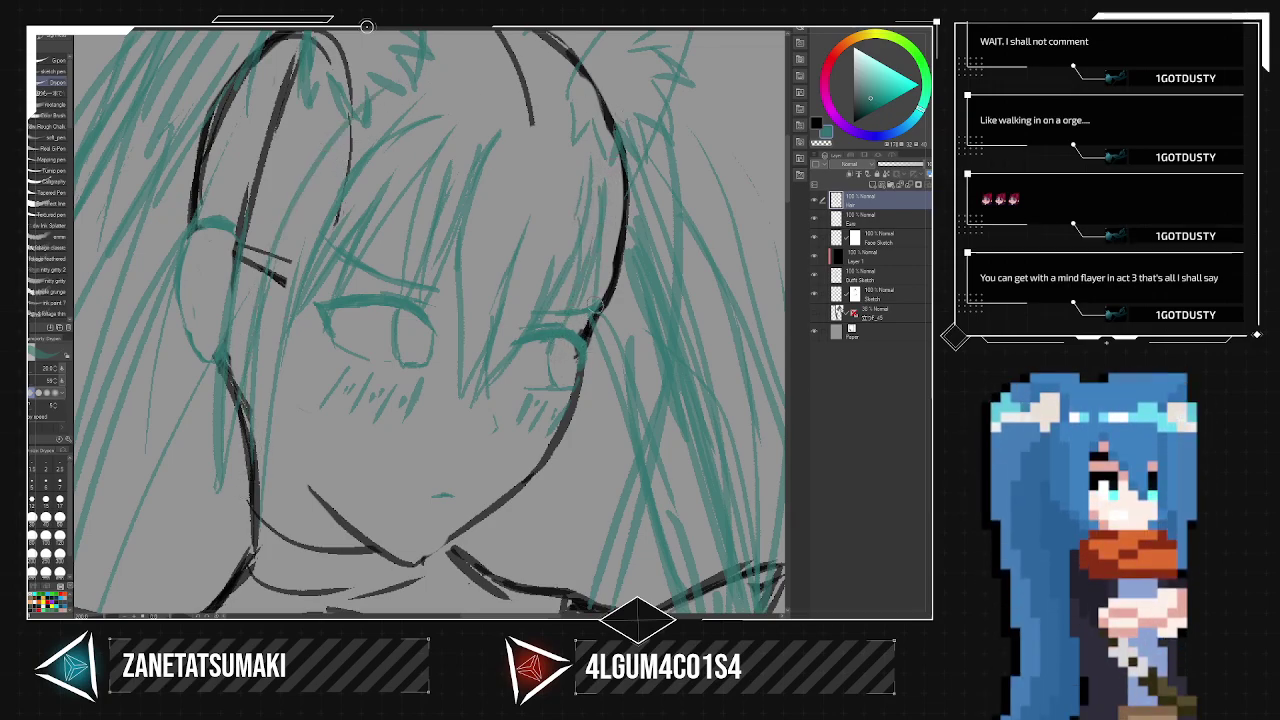
left_click_drag(617, 232, 596, 318)
mouse_move(608, 190)
left_mouse_down()
mouse_move(611, 265)
mouse_move(568, 520)
mouse_move(560, 509)
mouse_move(548, 540)
left_mouse_up()
left_click_drag(628, 304, 556, 532)
left_click_drag(630, 212, 614, 318)
left_click_drag(618, 268, 606, 322)
left_click_drag(576, 366, 556, 510)
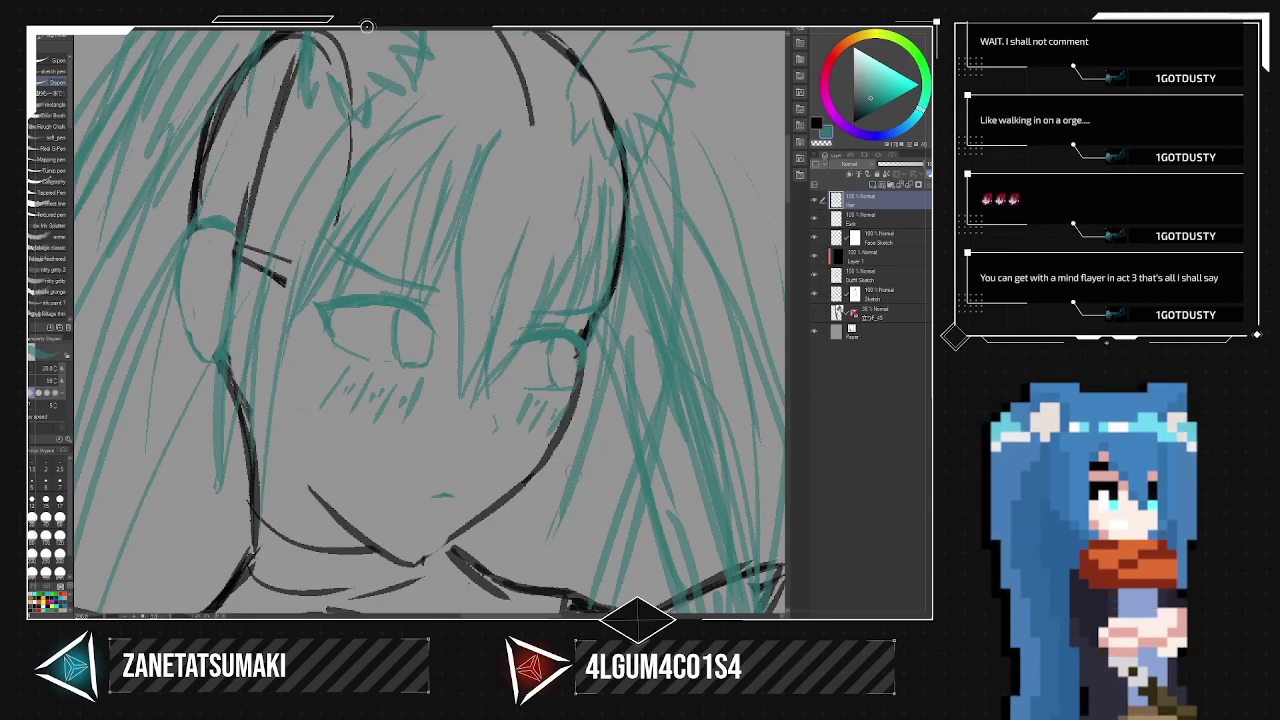
left_click_drag(572, 462, 538, 522)
left_click_drag(575, 440, 540, 526)
left_click_drag(580, 378, 544, 514)
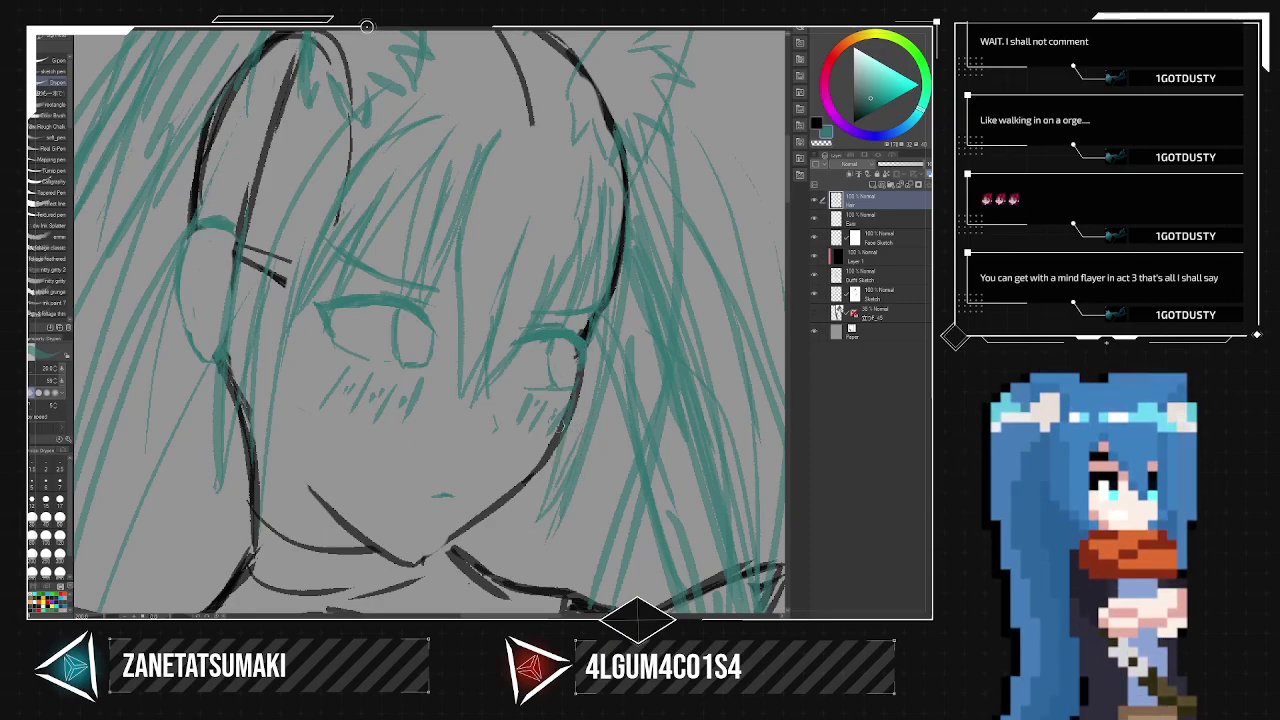
Sketch the hair outline across the top of the head between the two cat ears.
scroll(590, 489, "down", 2)
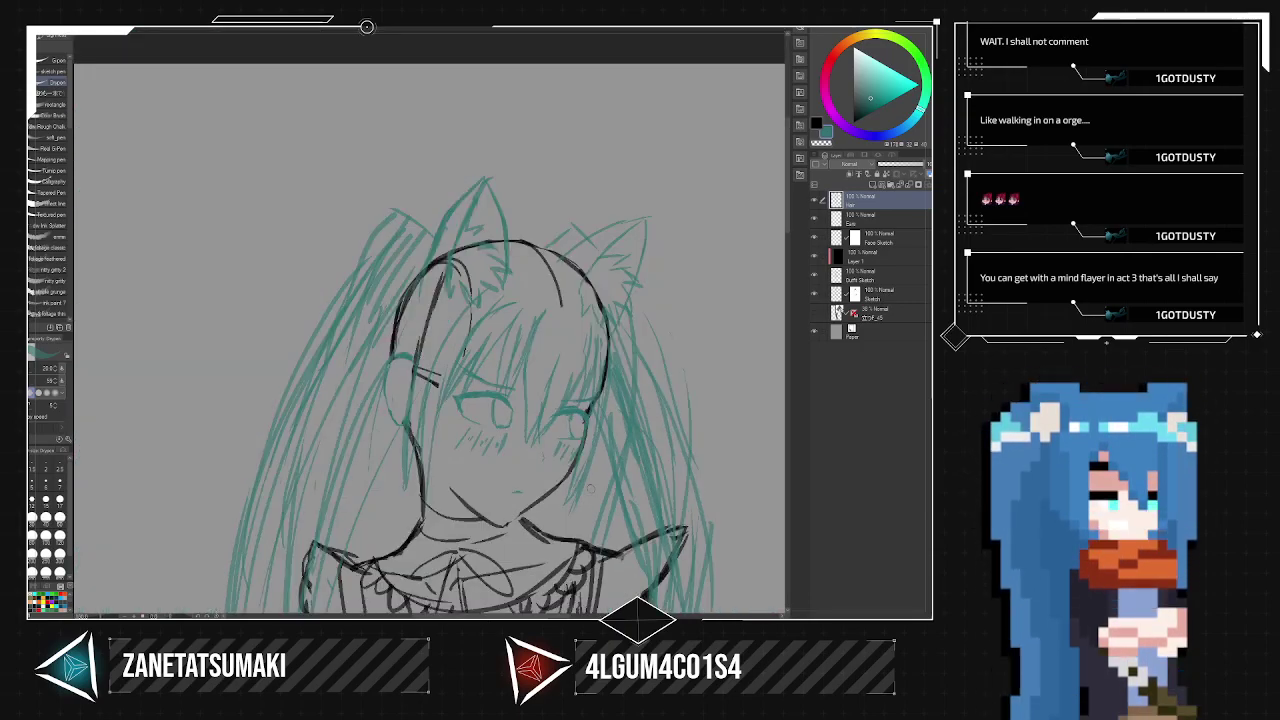
key("space")
left_click_drag(600, 322, 558, 330)
scroll(522, 299, "up", 1)
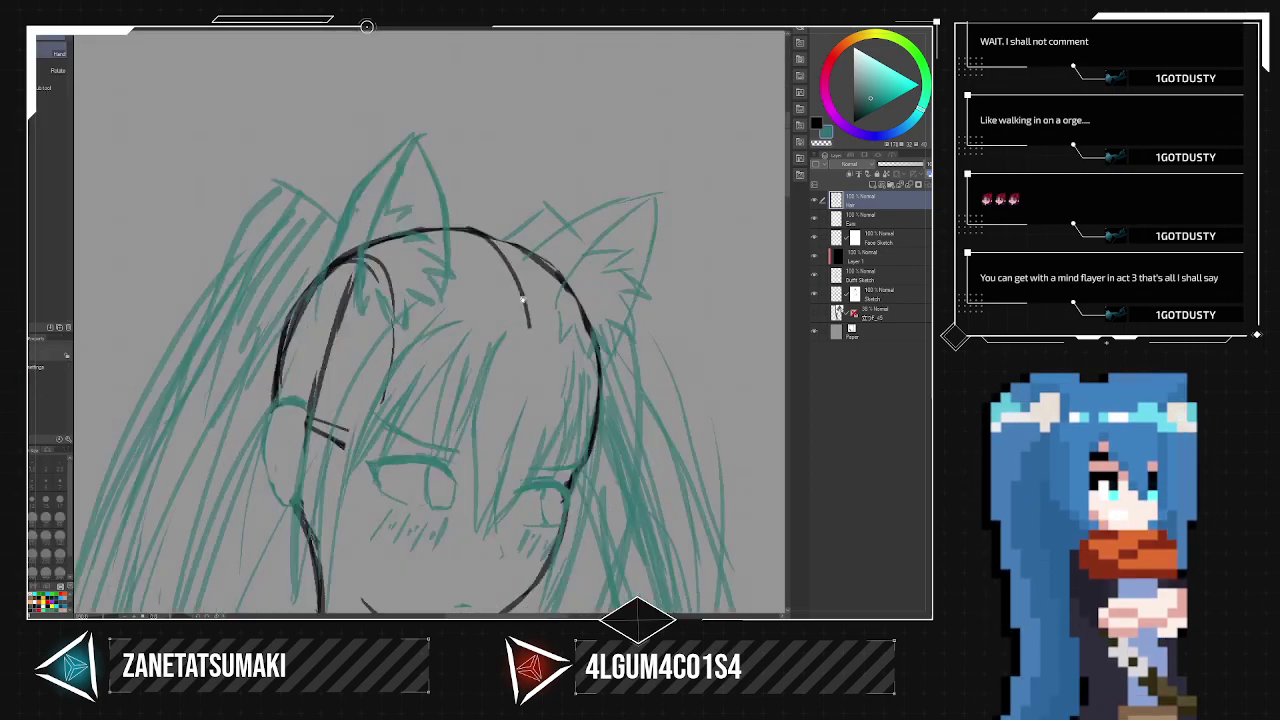
left_click_drag(448, 215, 514, 241)
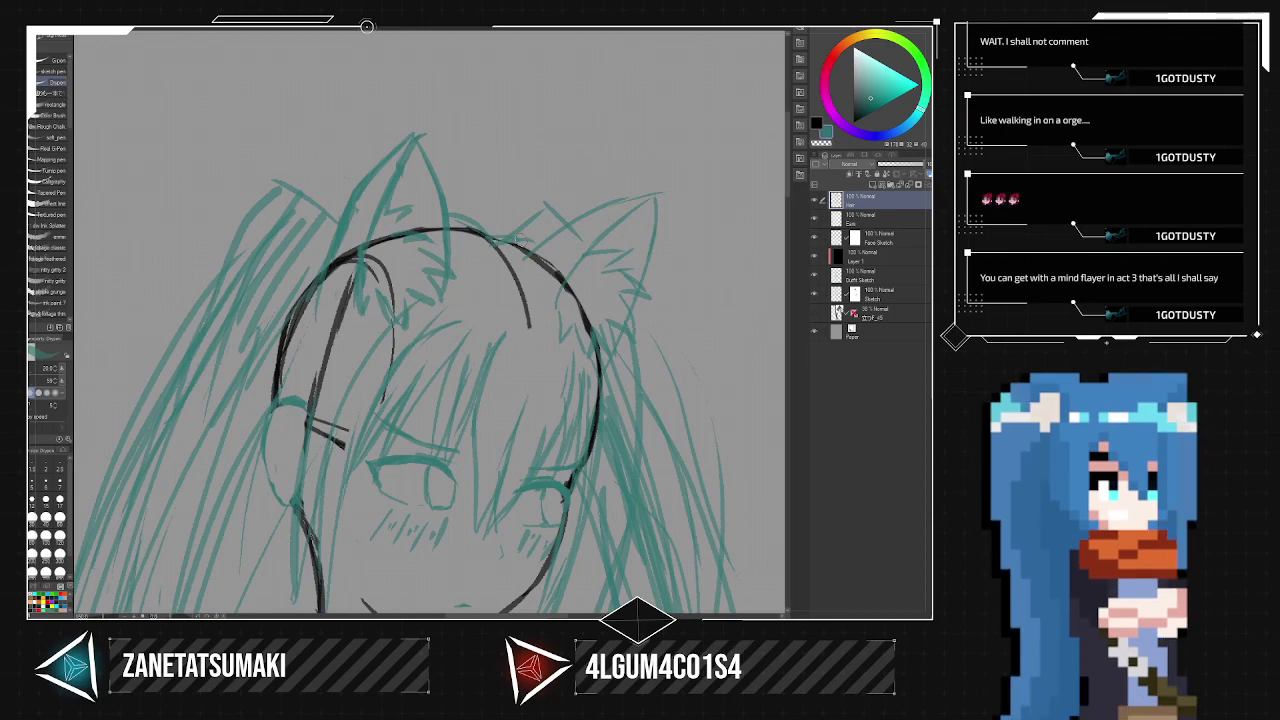
key("e")
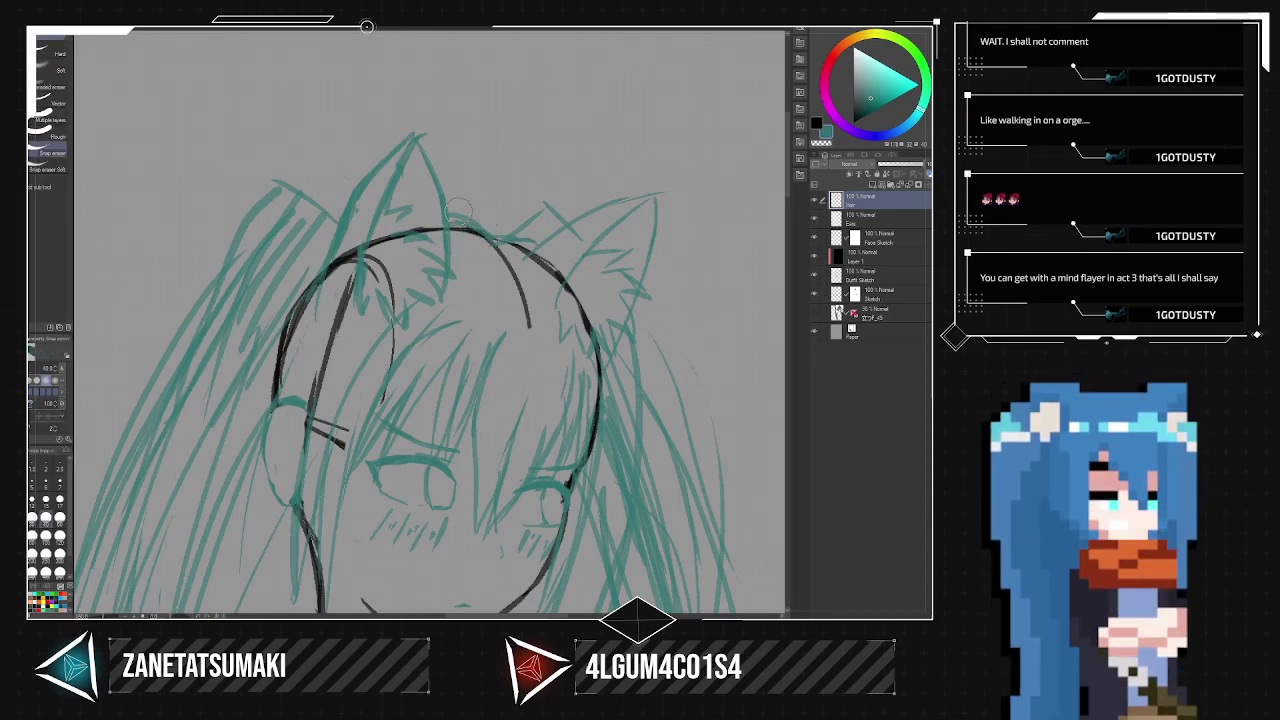
key("p")
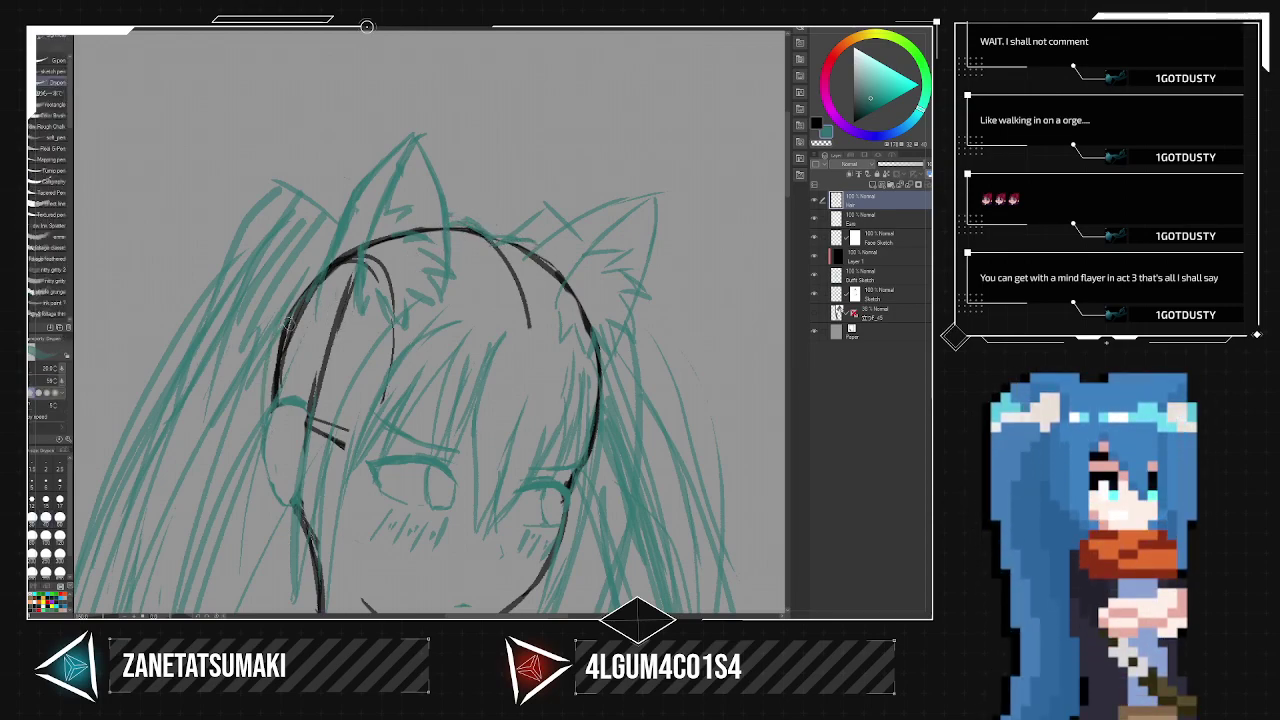
On the Sketch layer, erase the black skull outline, ear marks and guide lines beneath the hair with a larger eraser.
key("space")
left_click_drag(490, 418, 523, 209)
scroll(567, 261, "down", 3)
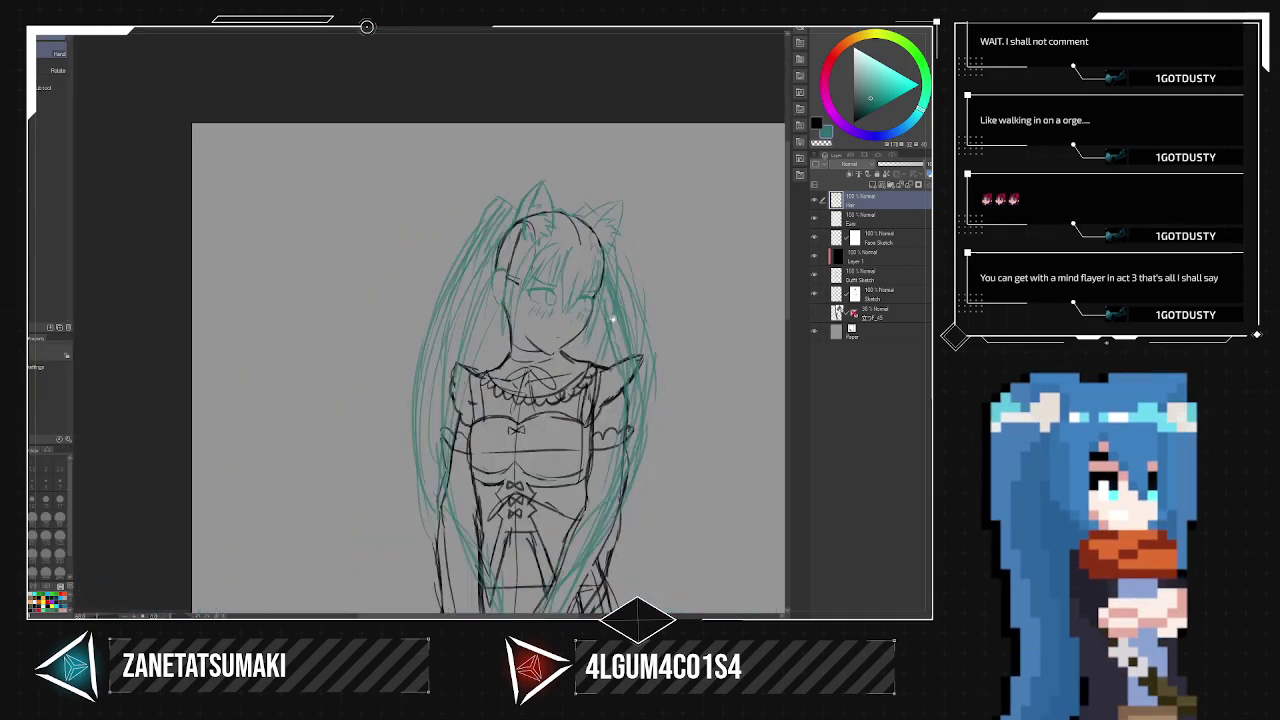
scroll(612, 319, "up", 6)
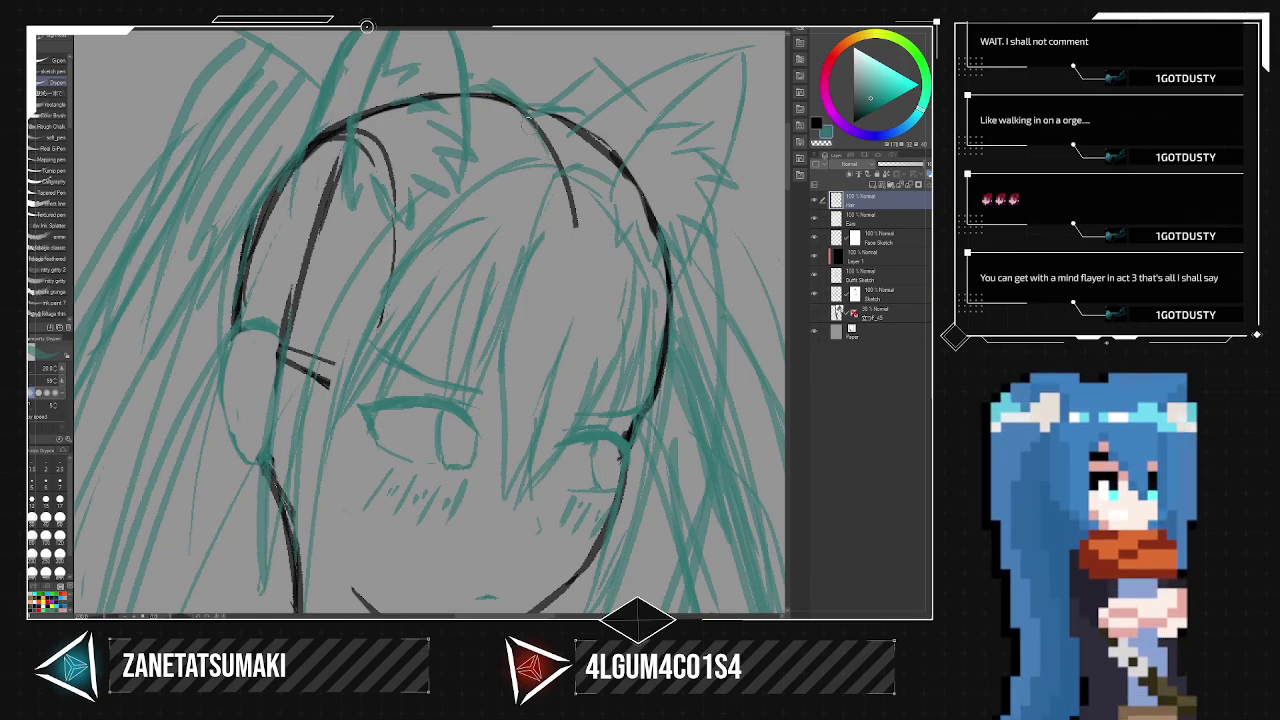
key("ctrl+minus")
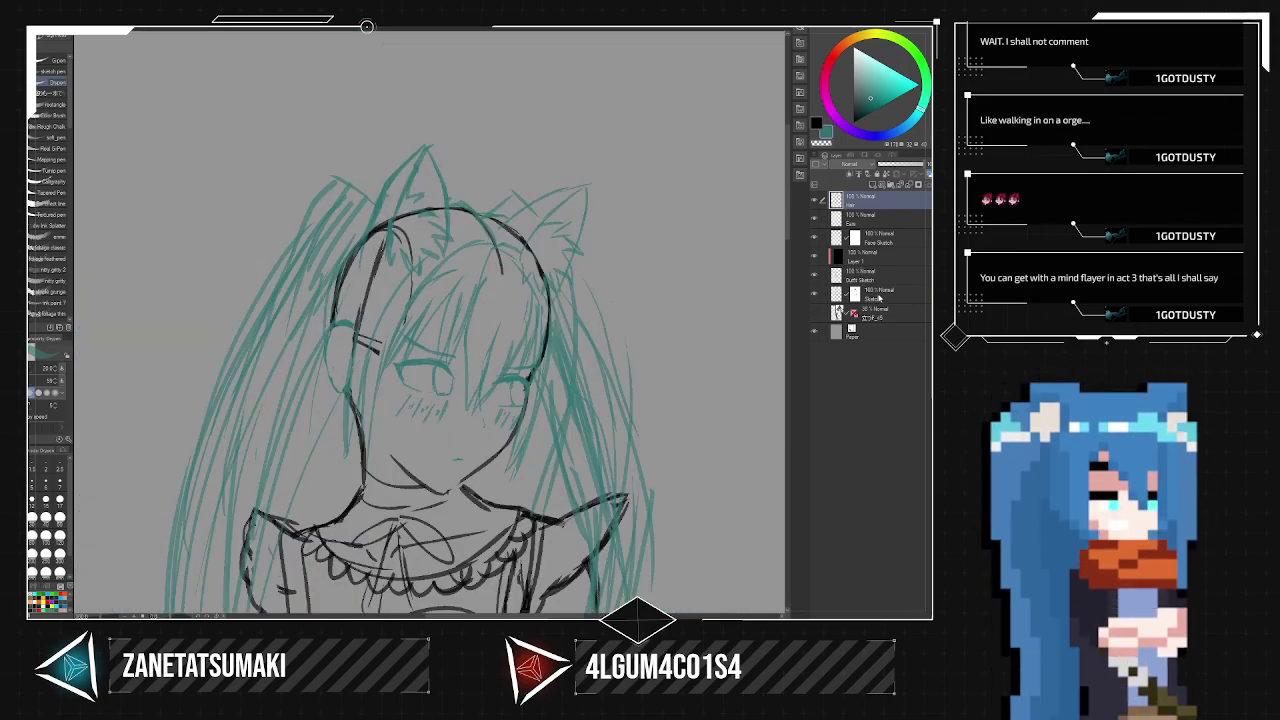
left_click(872, 294)
key("e")
left_click_drag(337, 334, 368, 236)
left_click(47, 541)
mouse_move(442, 208)
left_mouse_down()
mouse_move(372, 234)
mouse_move(352, 415)
left_mouse_up()
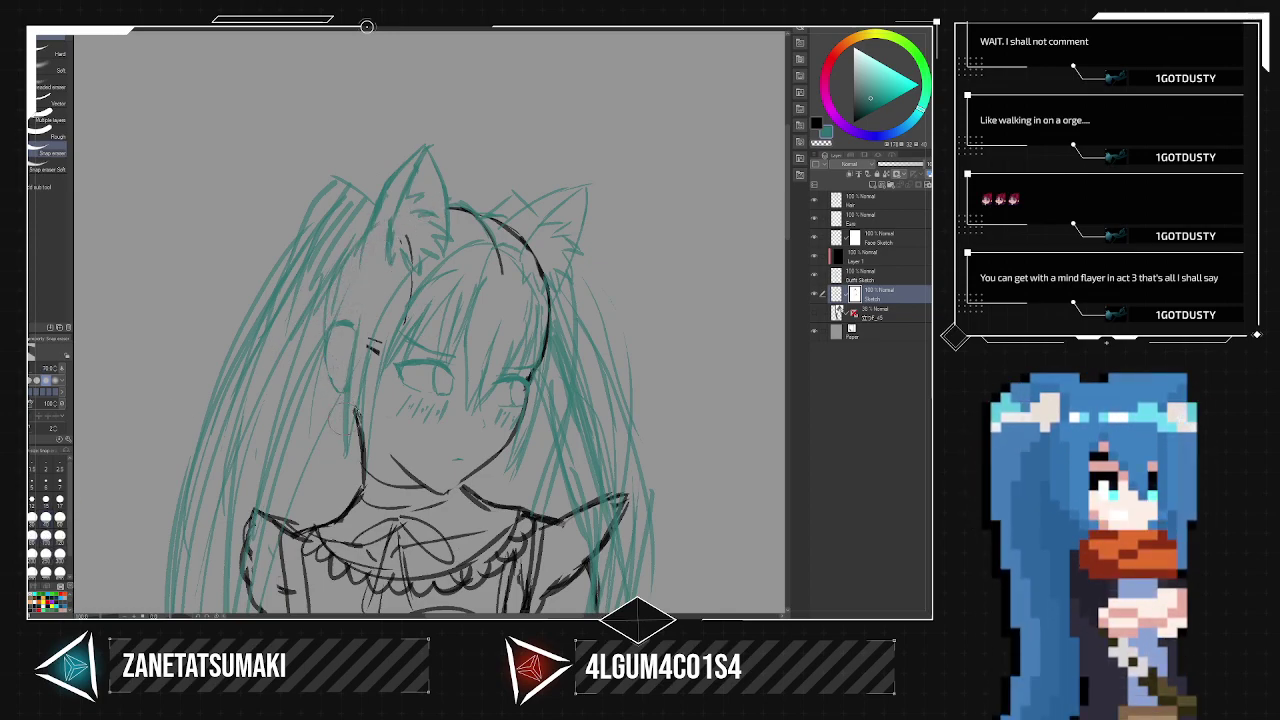
left_click_drag(370, 352, 376, 338)
mouse_move(410, 298)
left_mouse_down()
mouse_move(404, 236)
mouse_move(515, 235)
mouse_move(544, 360)
mouse_move(528, 430)
mouse_move(524, 392)
left_mouse_up()
left_click_drag(496, 246, 502, 272)
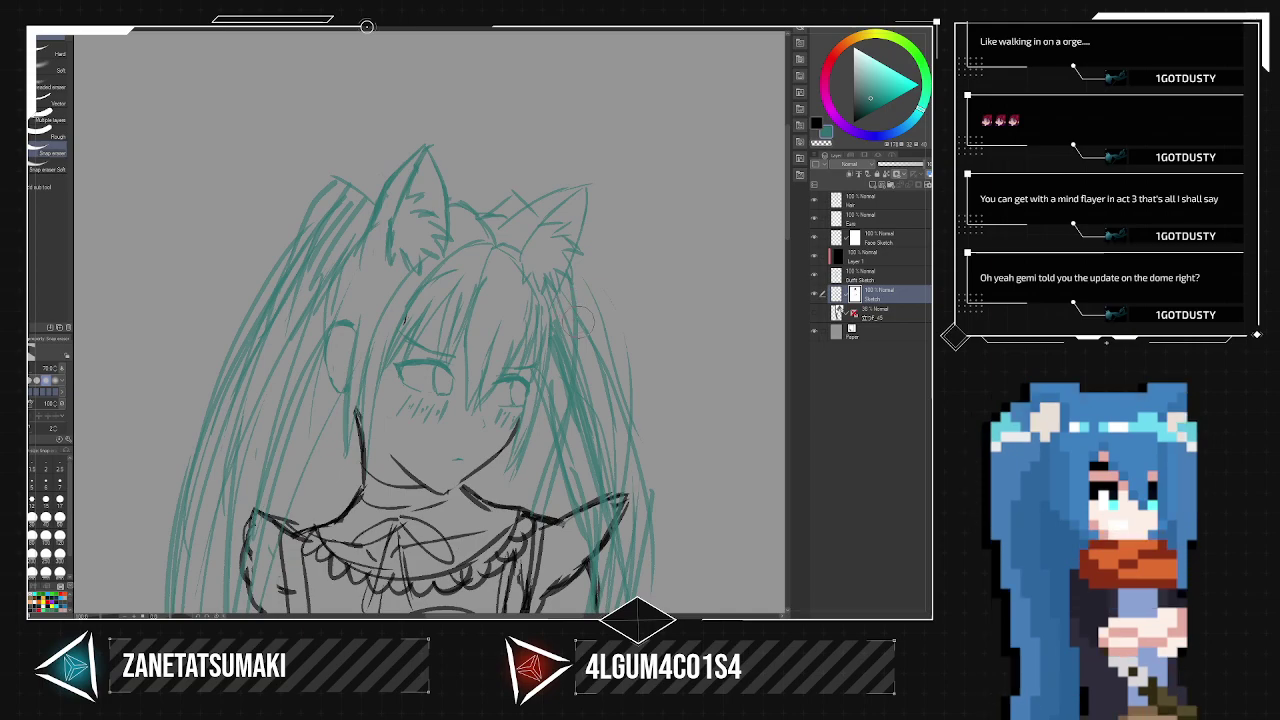
Add a layer above the Hair layer, clip it, fill it with black to darken the hair lines, and hide it.
scroll(578, 318, "down", 5)
left_click_drag(618, 338, 556, 173)
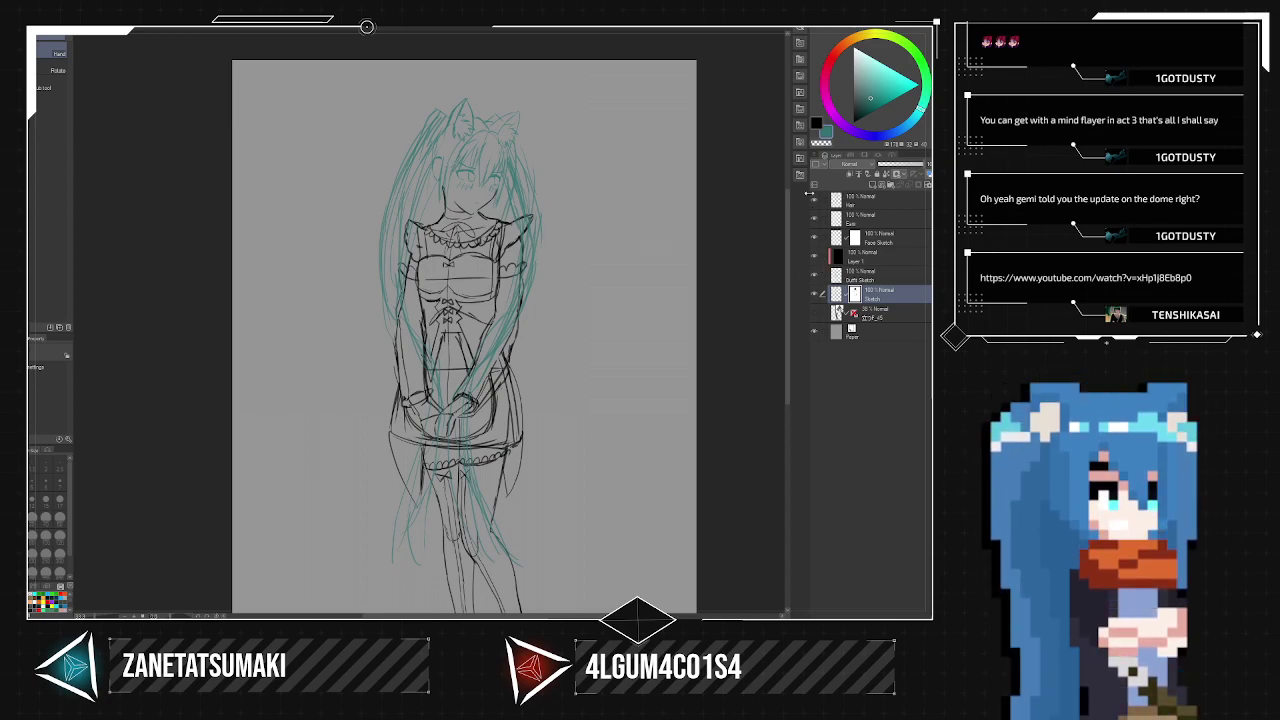
left_click(855, 202)
left_click(872, 187)
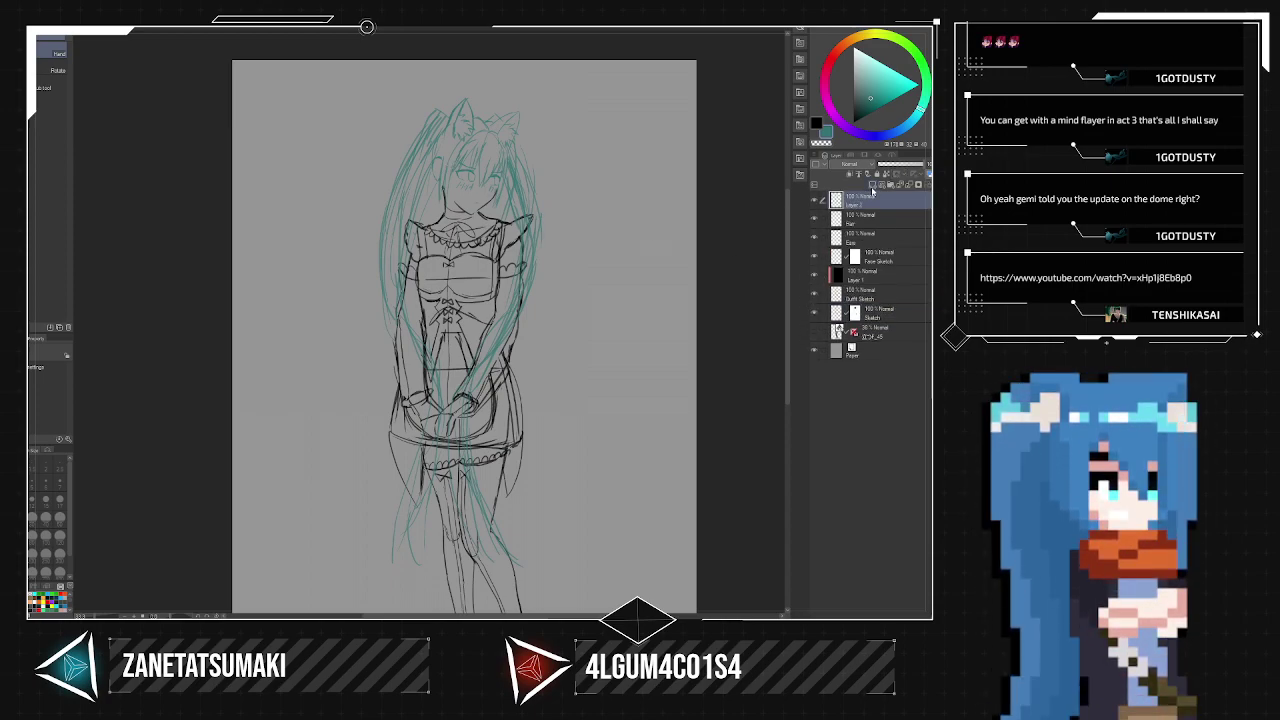
left_click(849, 175)
key("g")
key("x")
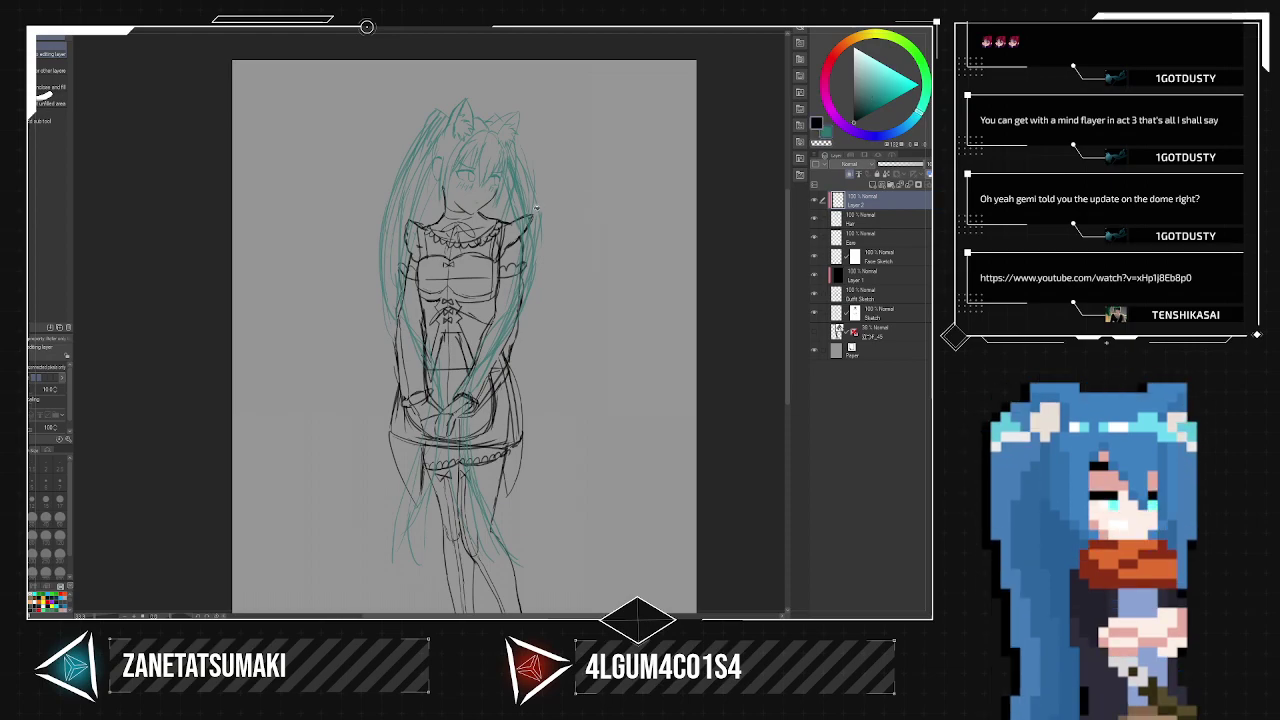
left_click(537, 208)
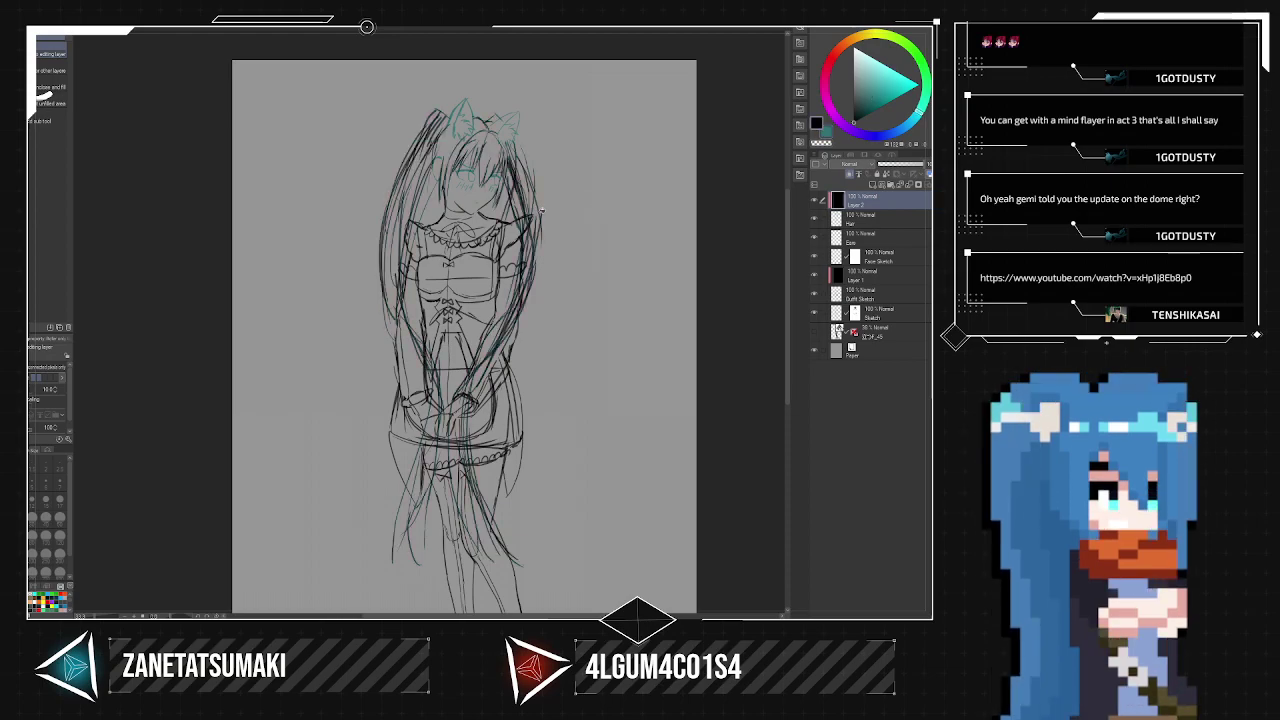
left_click(871, 218)
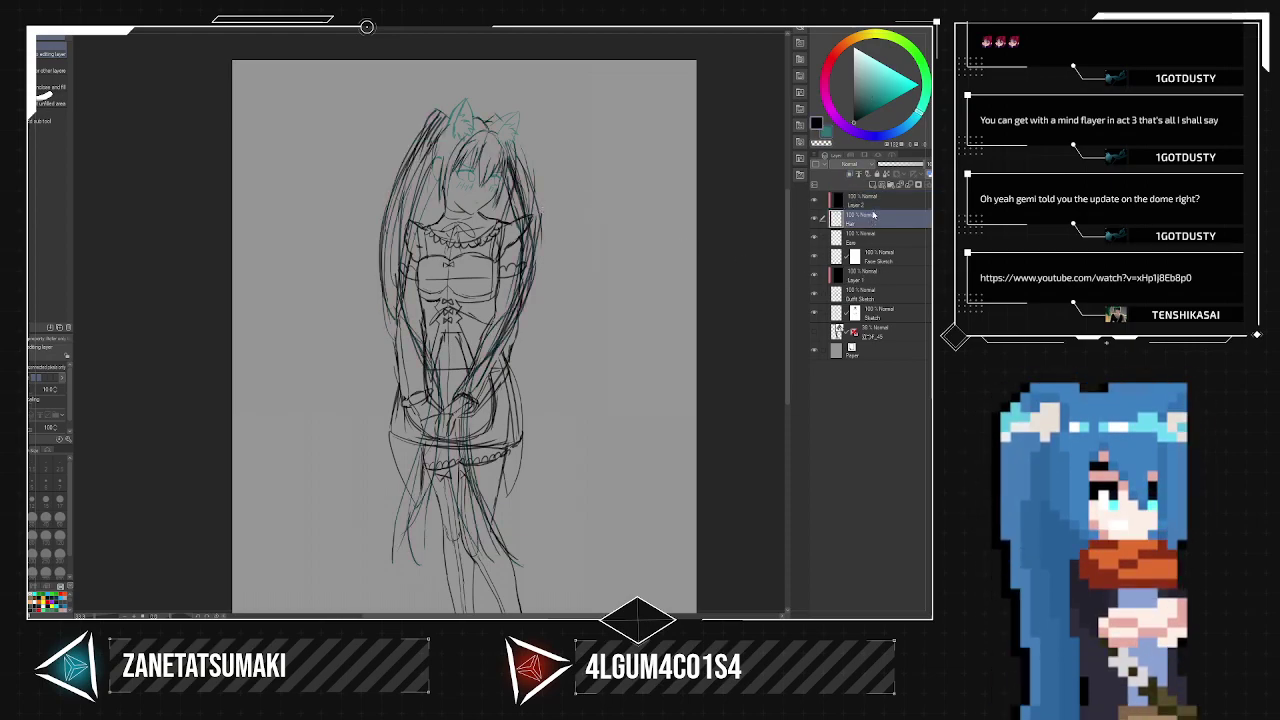
left_click(815, 207)
On the Hair layer, sketch short strands across the crown of the head between the two cat ears.
scroll(530, 191, "down", 1)
scroll(521, 197, "up", 2)
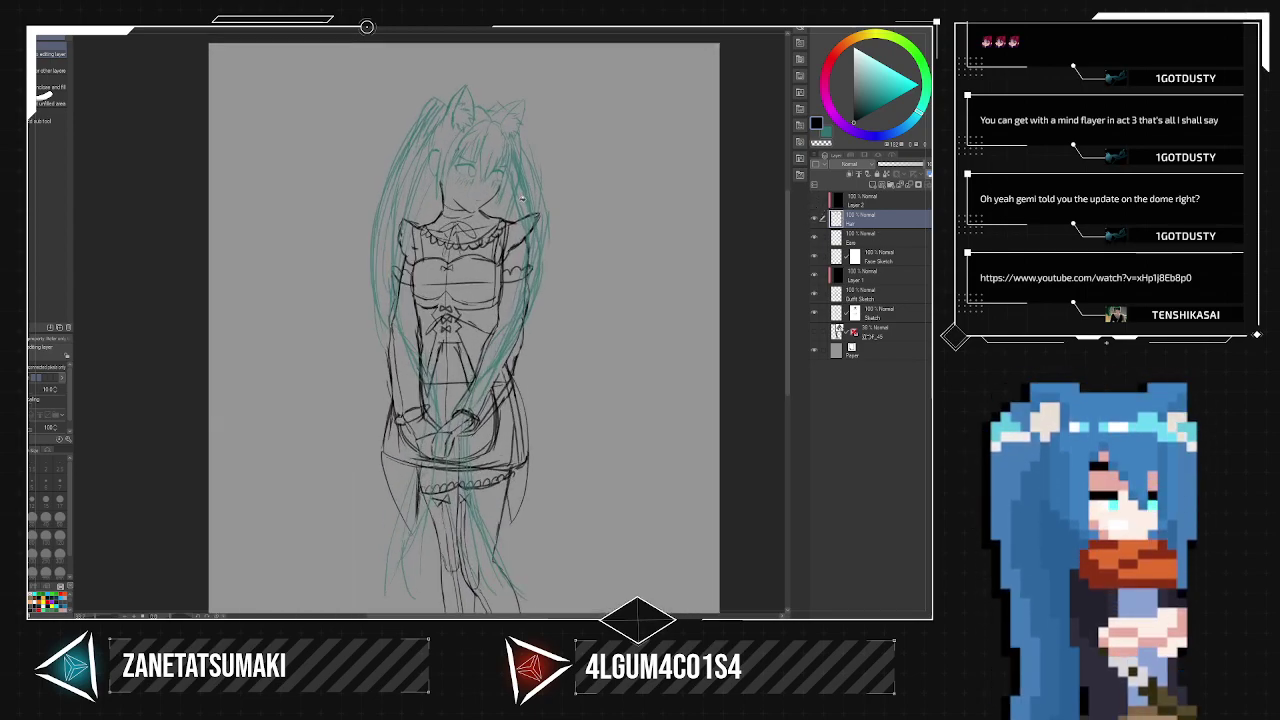
scroll(521, 197, "up", 5)
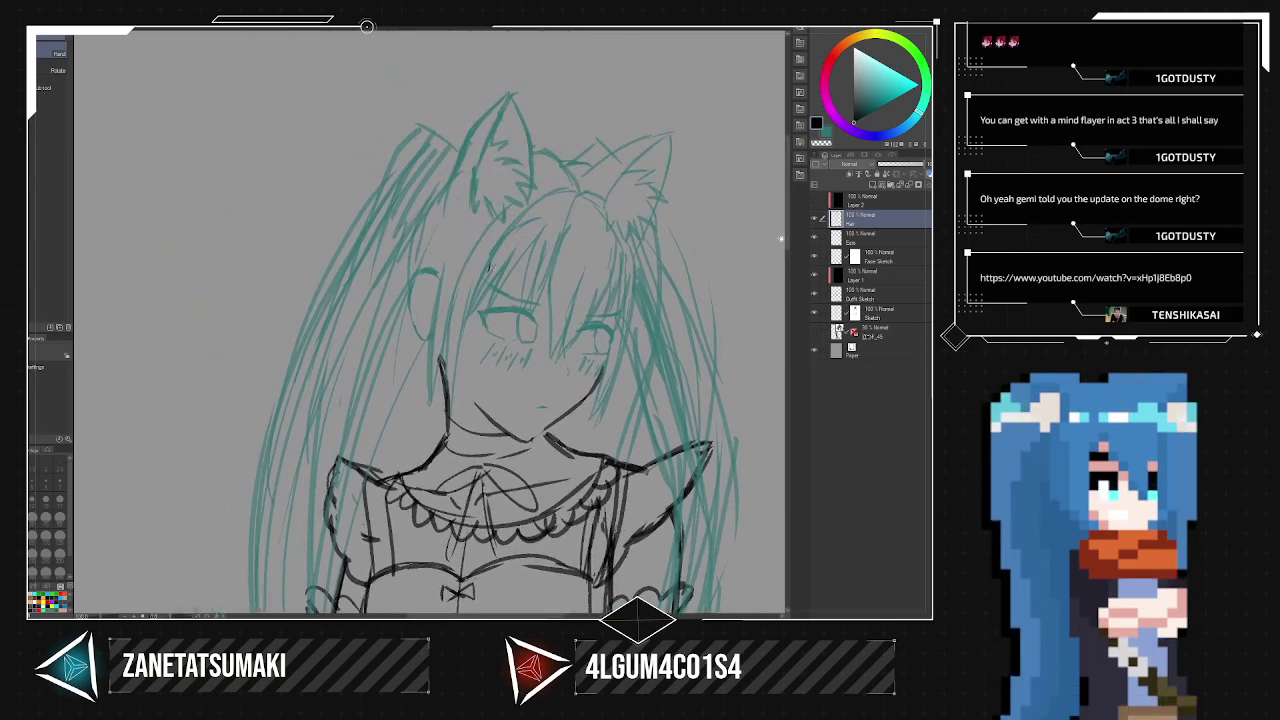
scroll(566, 208, "up", 2)
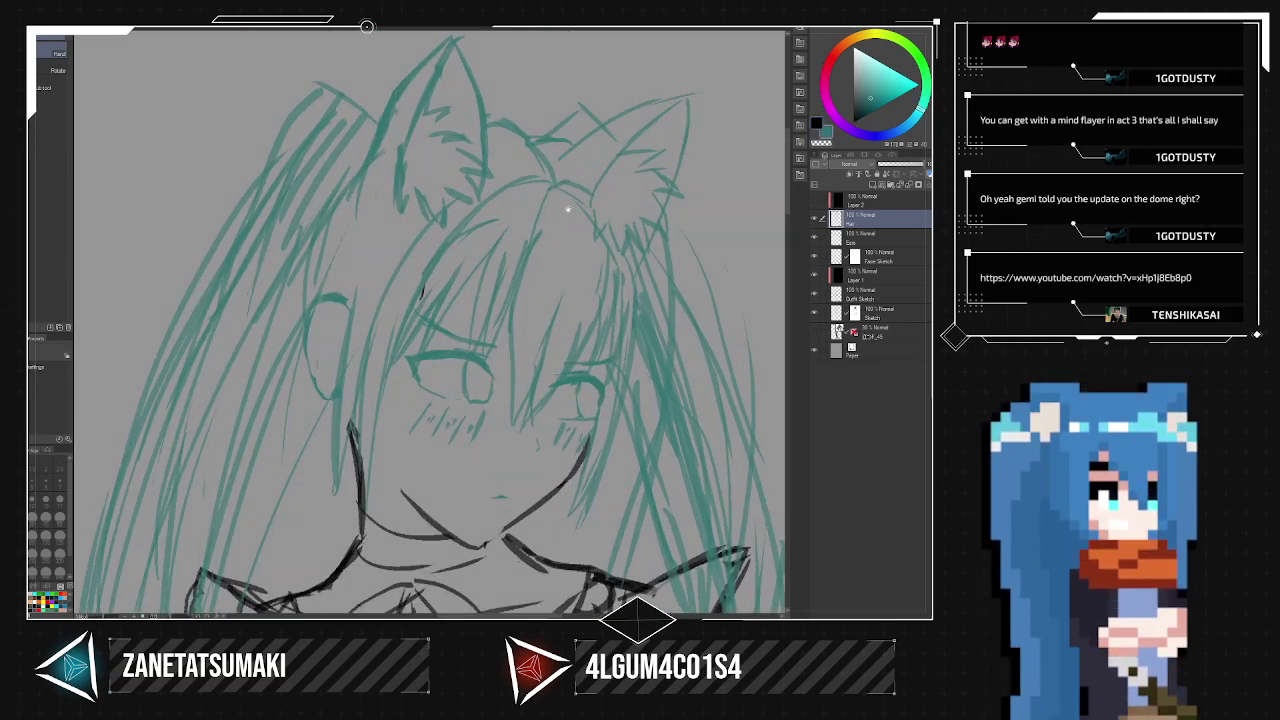
key("p")
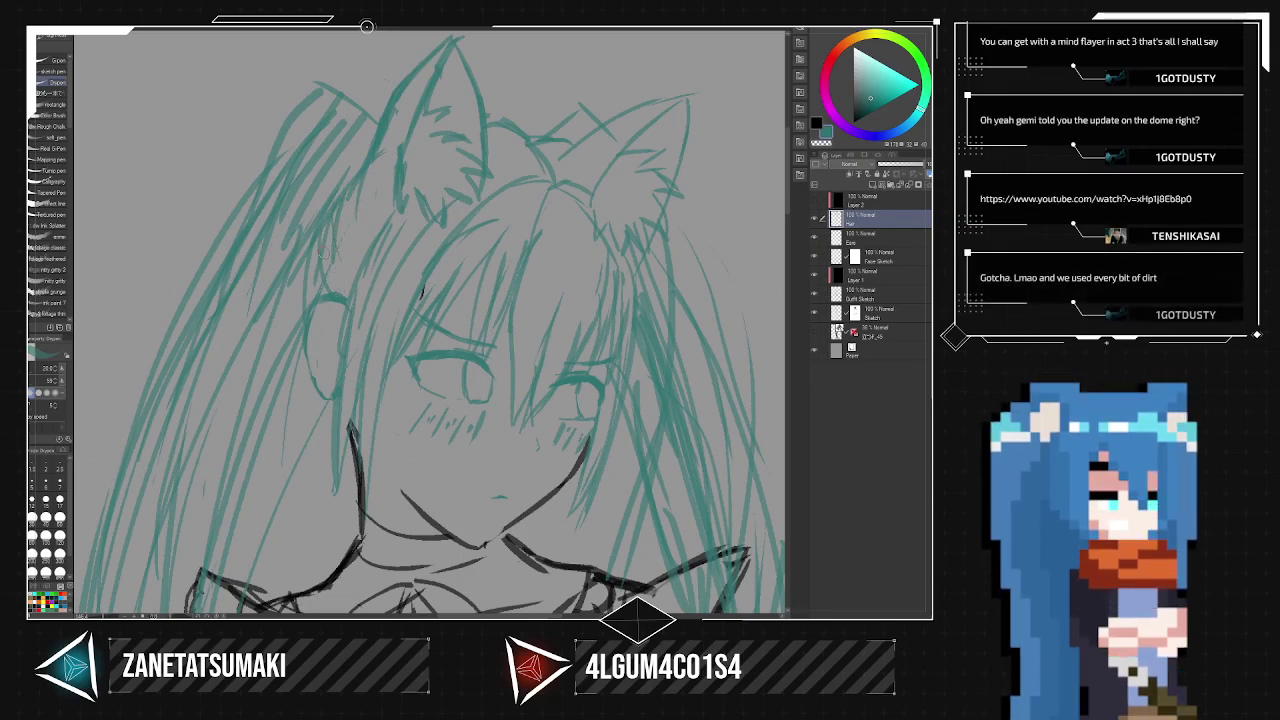
mouse_move(490, 134)
left_mouse_down()
mouse_move(523, 144)
mouse_move(484, 174)
left_mouse_up()
mouse_move(558, 144)
left_mouse_down()
mouse_move(543, 155)
mouse_move(584, 166)
left_mouse_up()
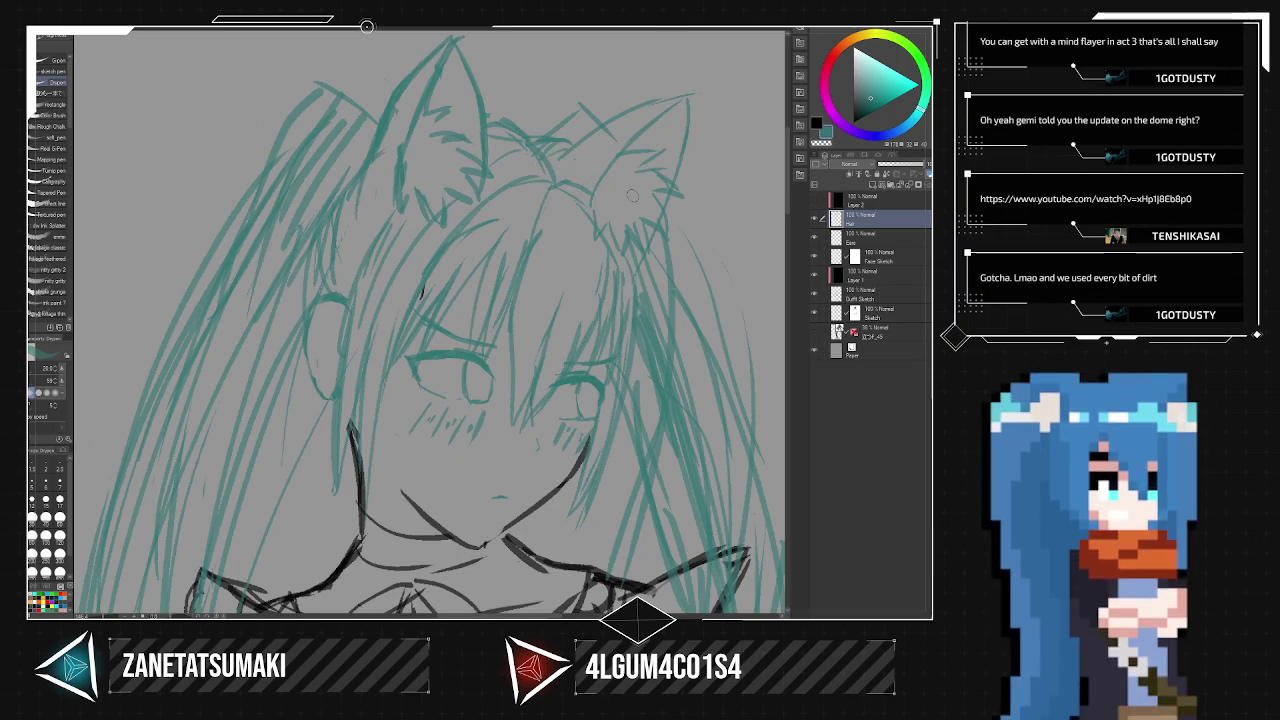
On the Sketch layer, erase the body guide lines crossing the chest, waist and skirt beneath the outfit.
scroll(690, 226, "down", 5)
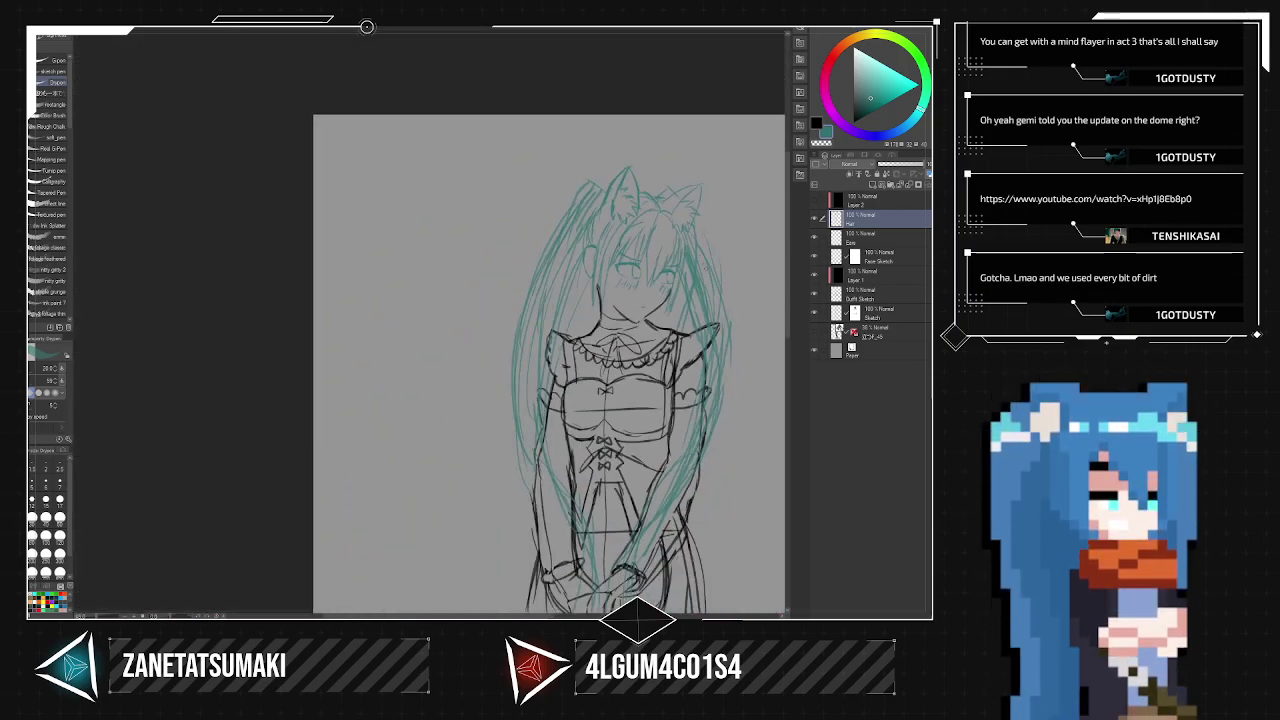
left_click_drag(704, 266, 603, 182)
scroll(569, 234, "up", 2)
scroll(569, 235, "down", 2)
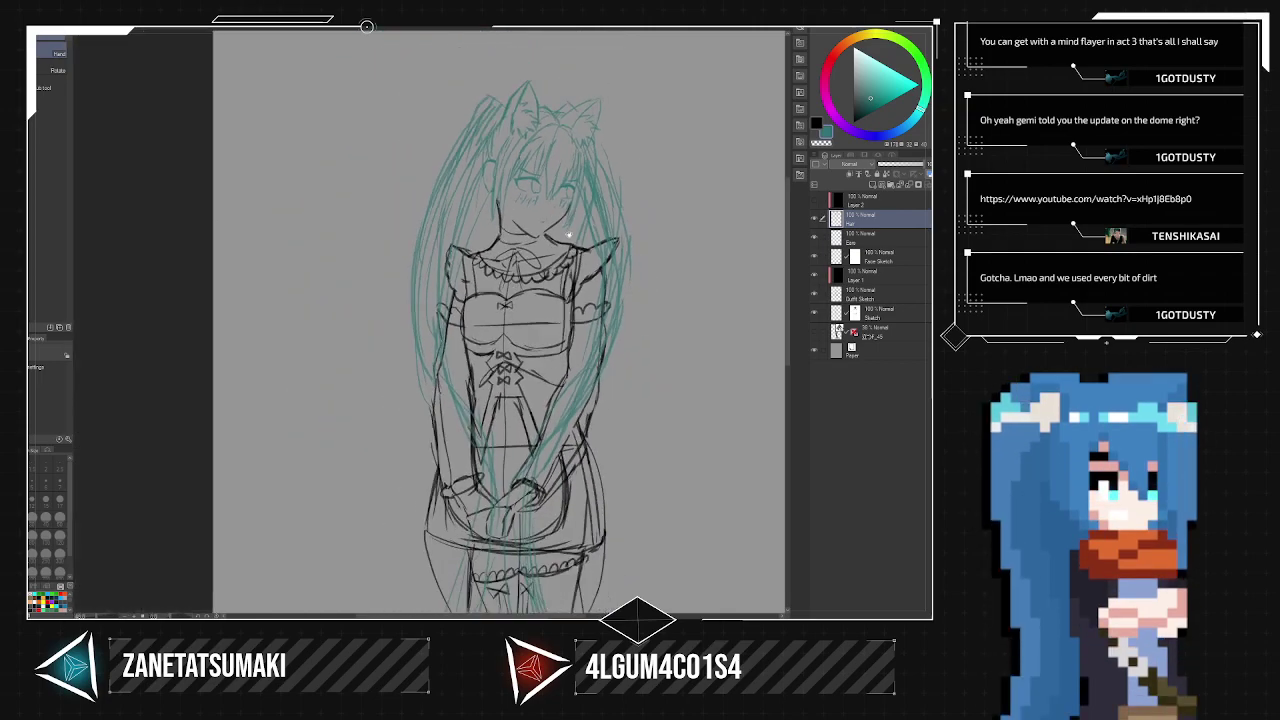
scroll(568, 234, "down", 1)
left_click_drag(625, 241, 570, 166)
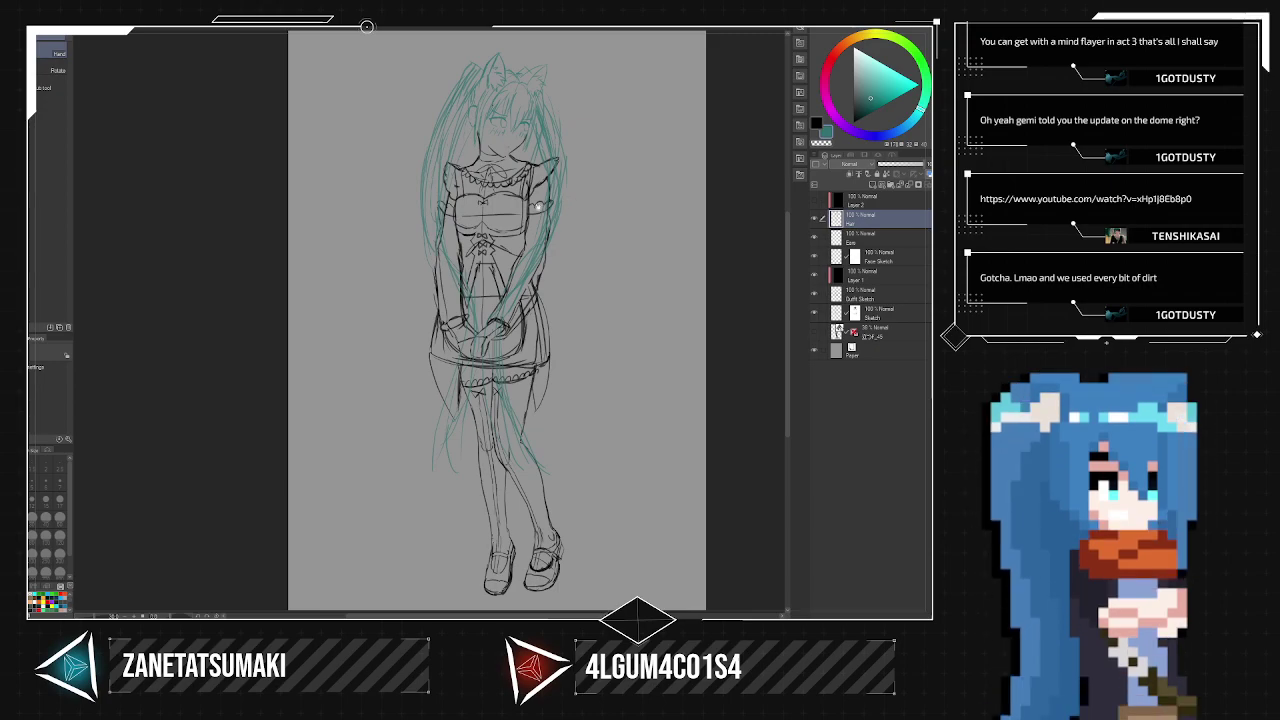
left_click(872, 312)
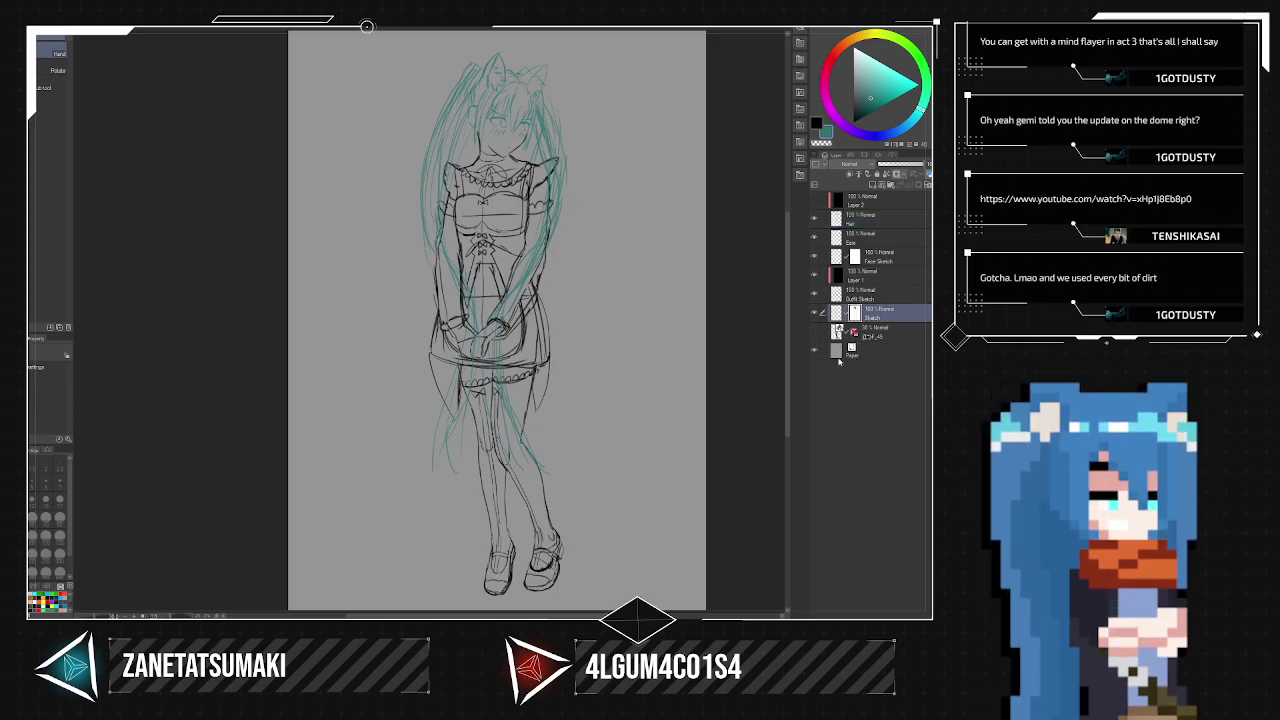
key("e")
left_click_drag(482, 276, 482, 316)
mouse_move(482, 254)
left_mouse_down()
mouse_move(492, 298)
mouse_move(508, 298)
left_mouse_up()
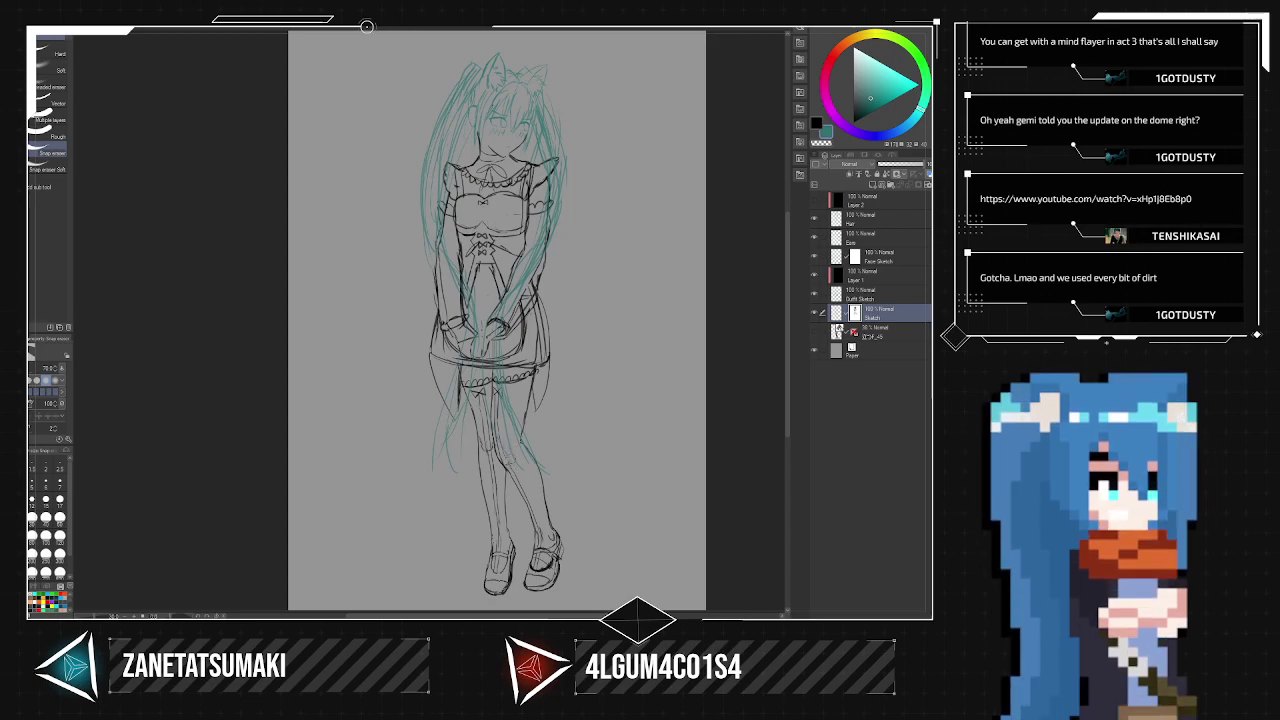
Undo the last eraser stroke at the knee of the right-hand leg.
scroll(498, 496, "up", 5)
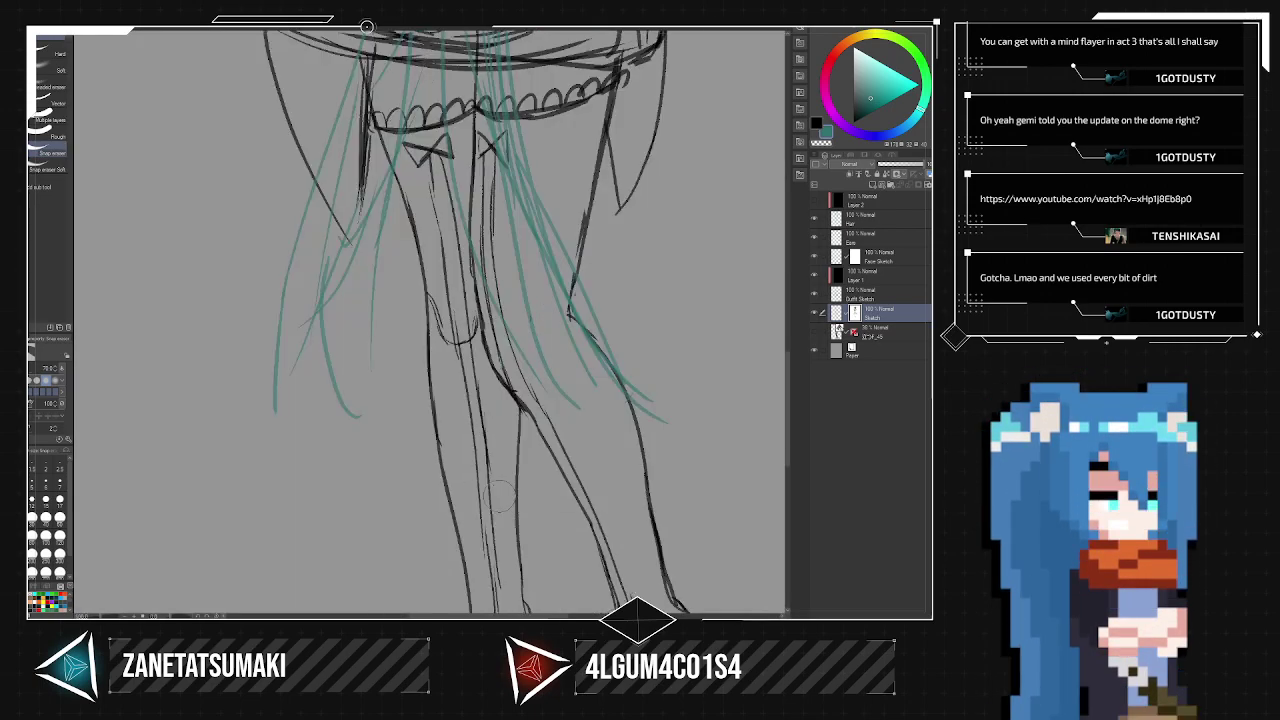
key("ctrl+z")
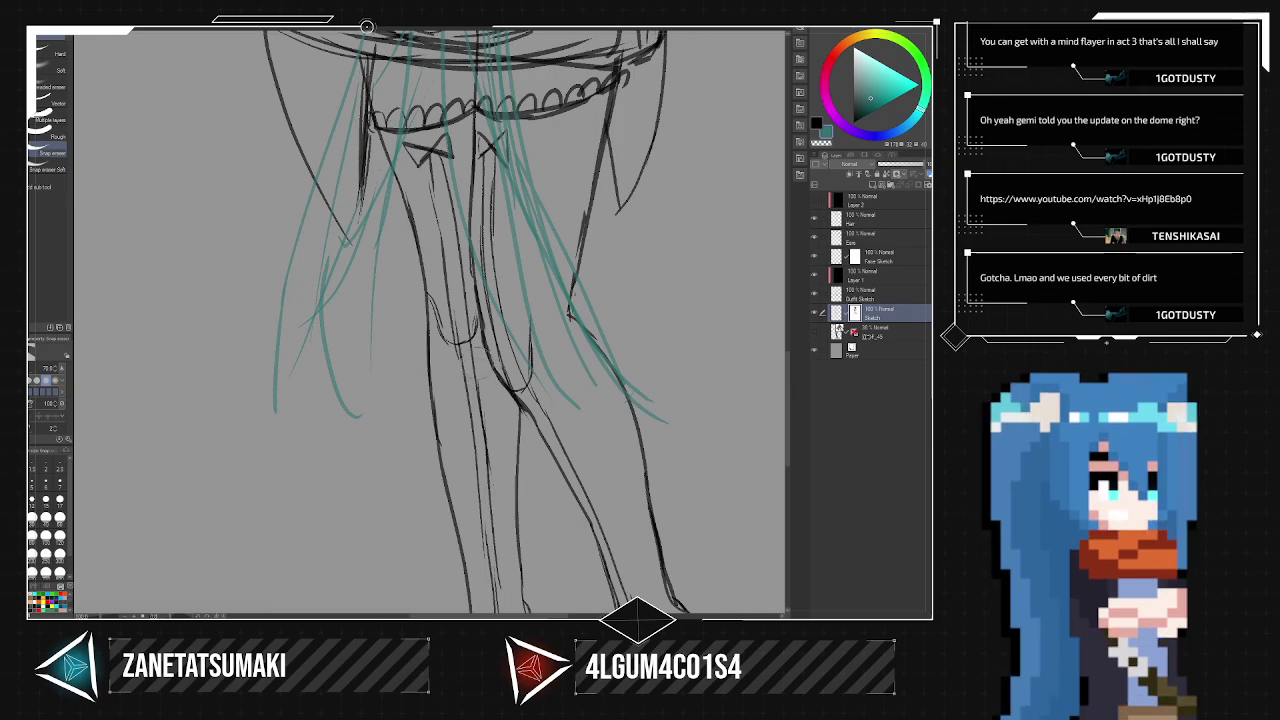
scroll(518, 385, "down", 2)
scroll(520, 385, "up", 3)
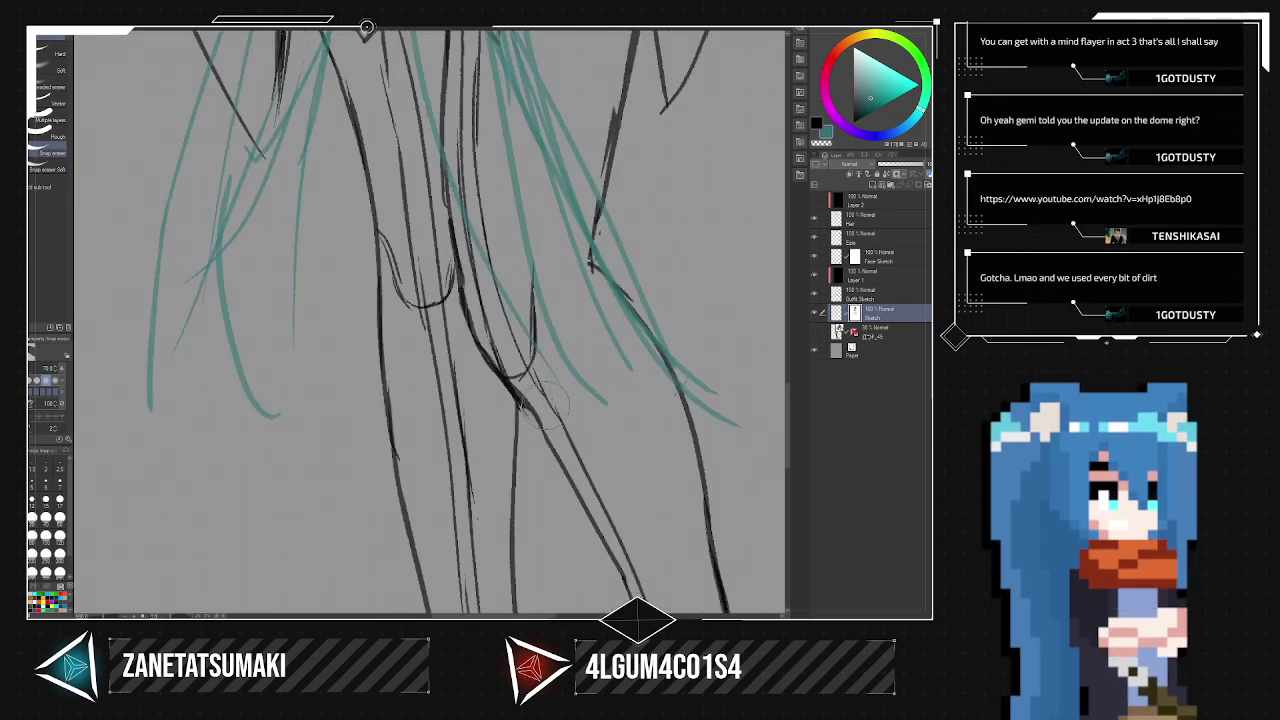
scroll(570, 402, "down", 7)
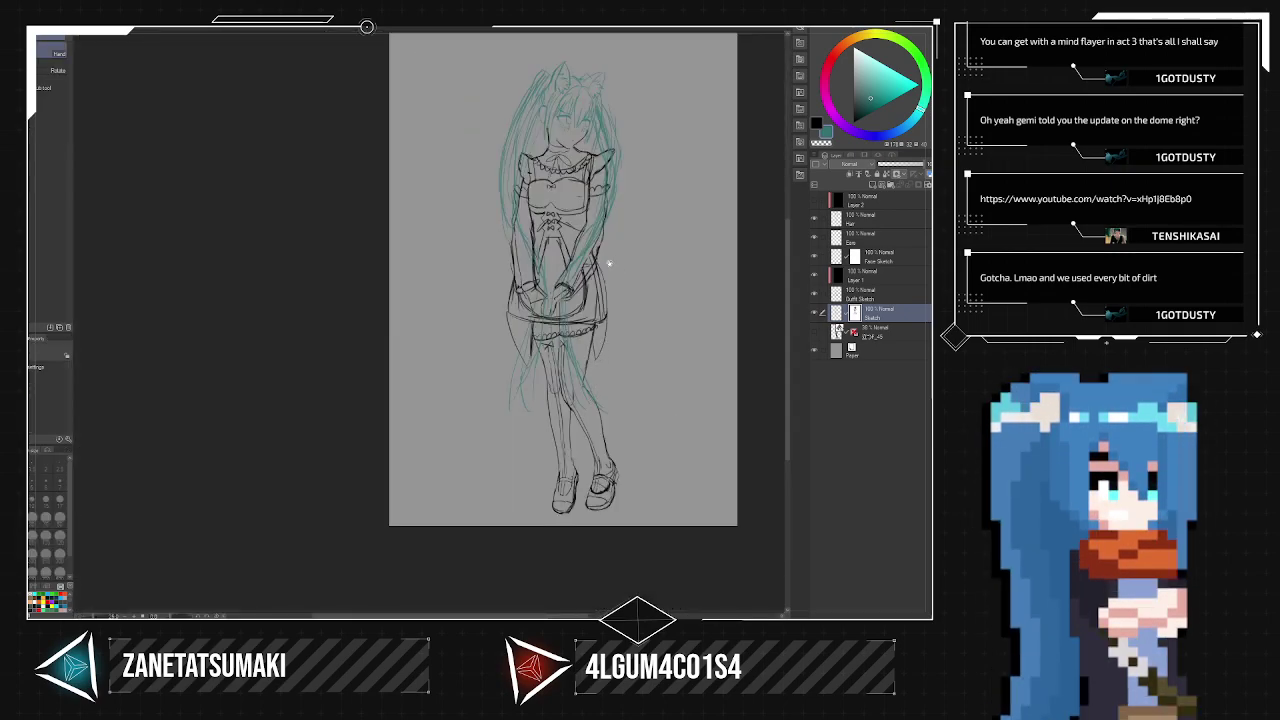
Group all the sketch layers into a folder, move the black clipping layer above that folder, and show it.
left_click_drag(611, 270, 567, 343)
scroll(566, 344, "up", 1)
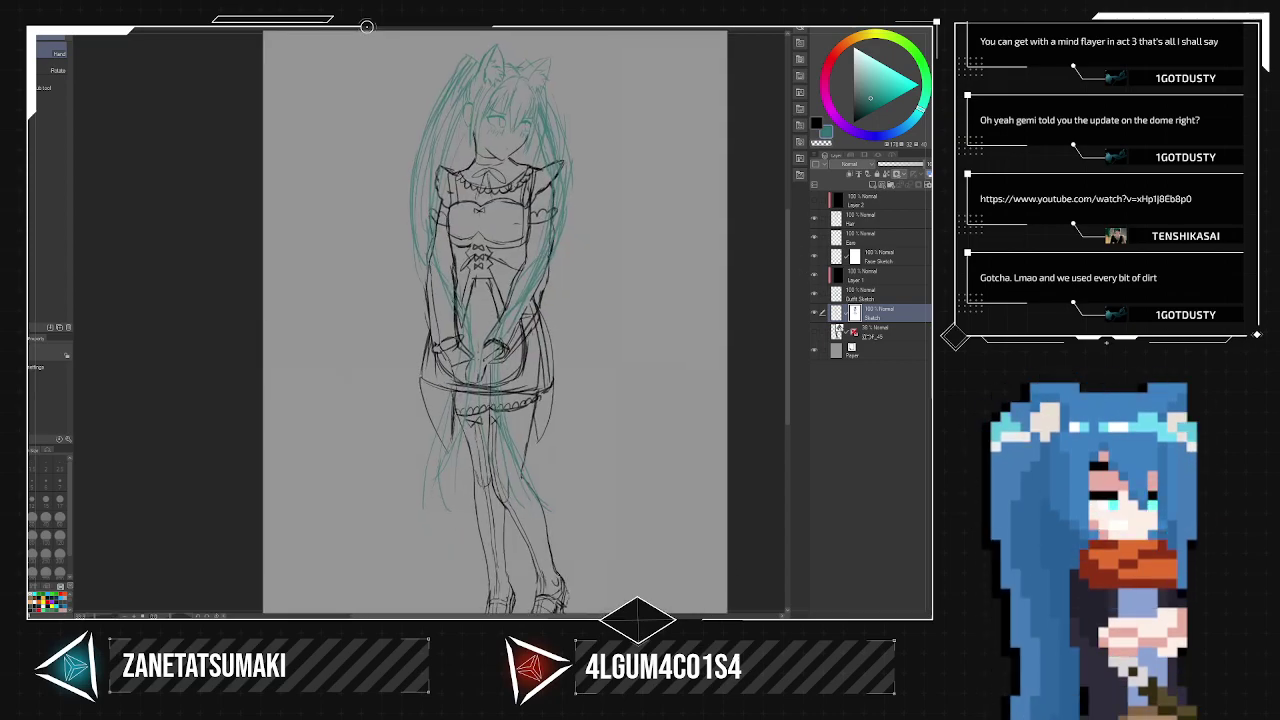
left_click(893, 201)
left_click(882, 317, "shift")
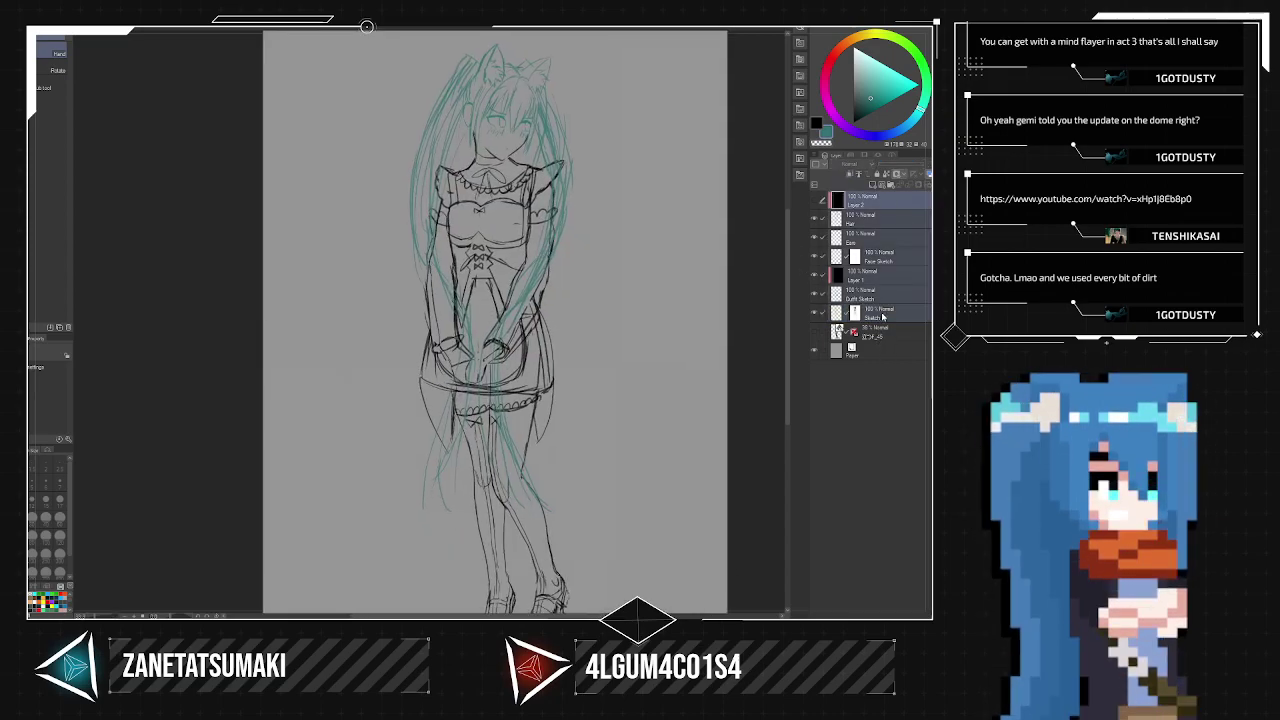
key("ctrl+g")
left_click_drag(874, 214, 876, 195)
left_click(816, 200)
scroll(523, 268, "down", 1)
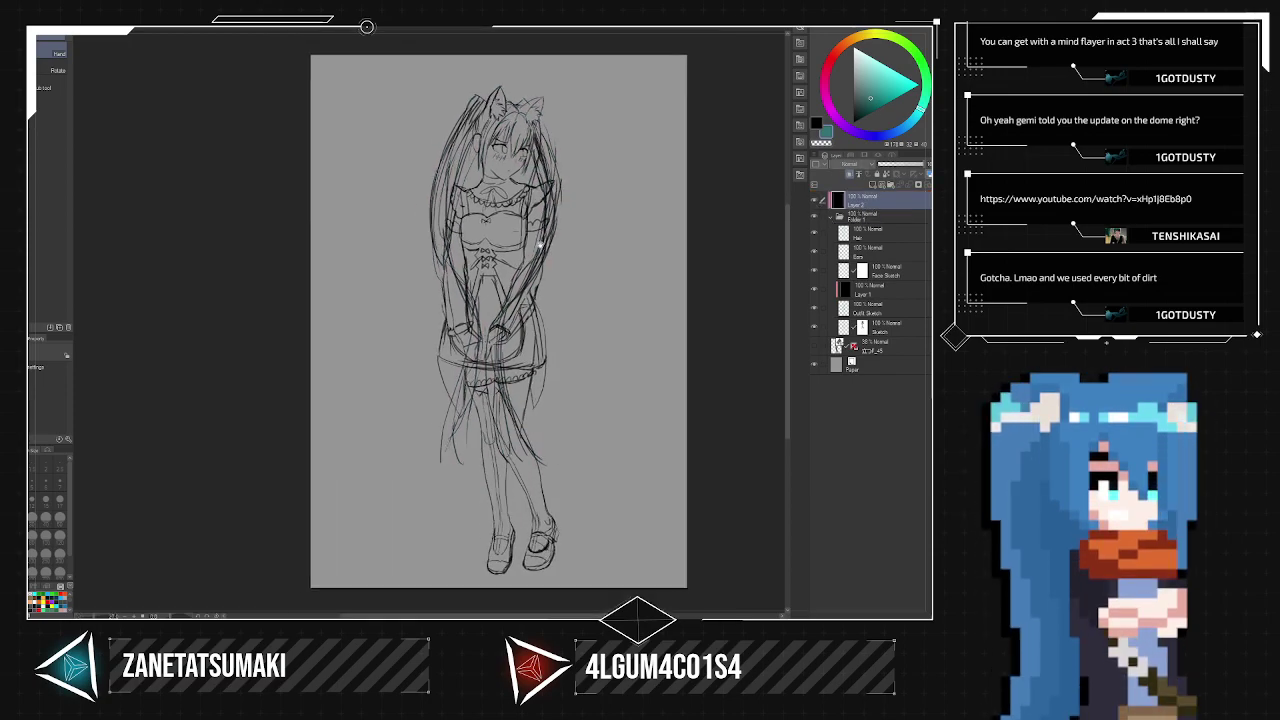
On the Face Sketch layer, draw the pupil and highlight details inside the left-hand iris with a smaller pen.
left_click_drag(542, 247, 527, 250)
scroll(521, 218, "up", 3)
scroll(519, 191, "up", 4)
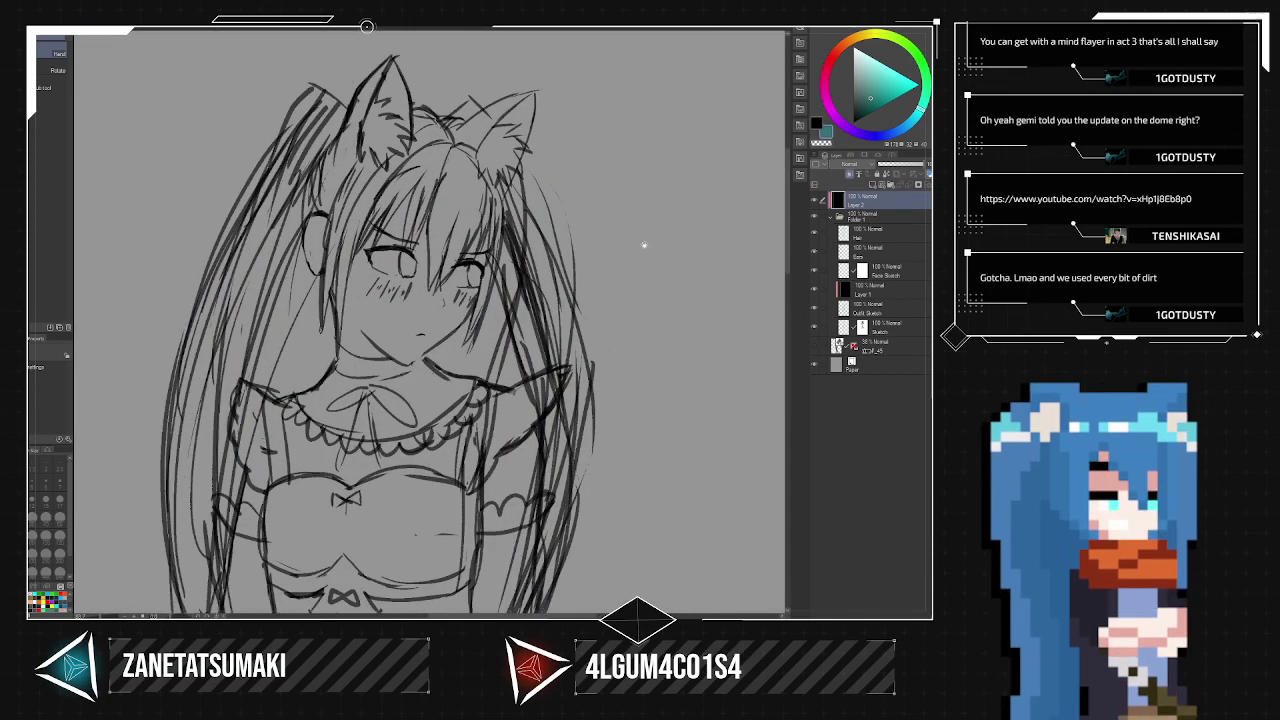
left_click(886, 271)
scroll(405, 250, "up", 6)
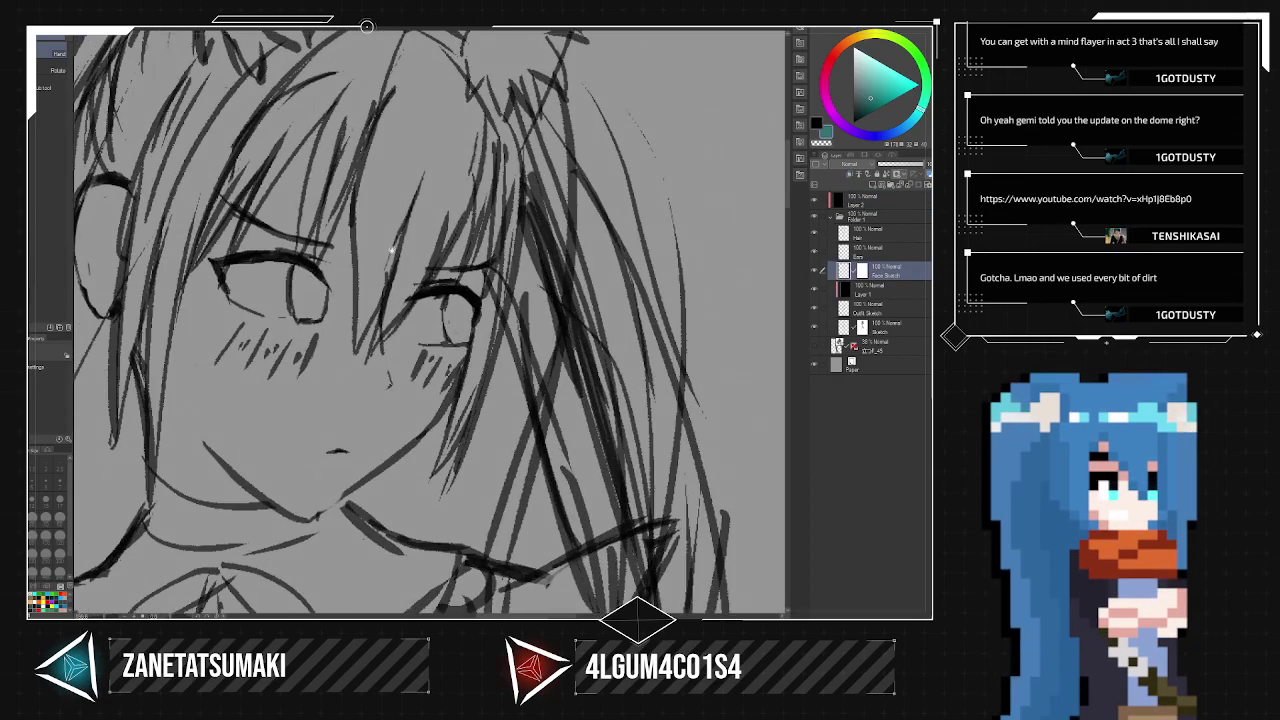
left_click_drag(380, 290, 529, 259)
scroll(528, 258, "up", 1)
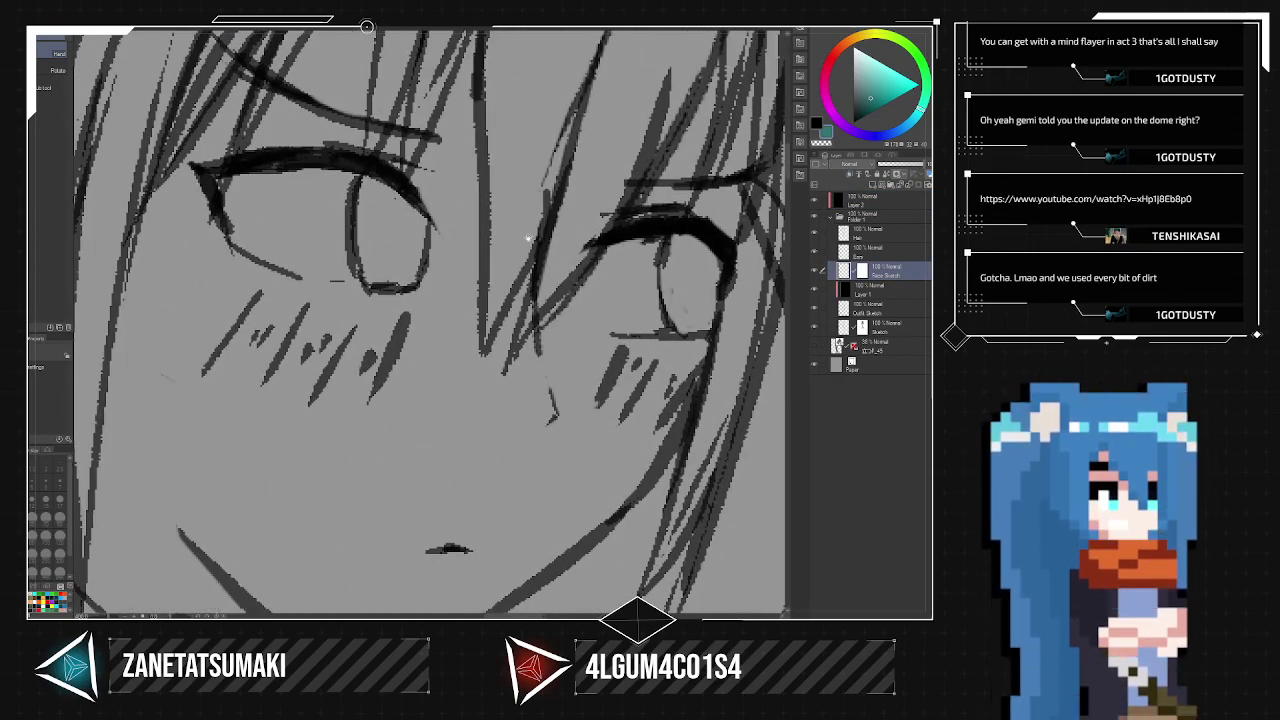
key("p")
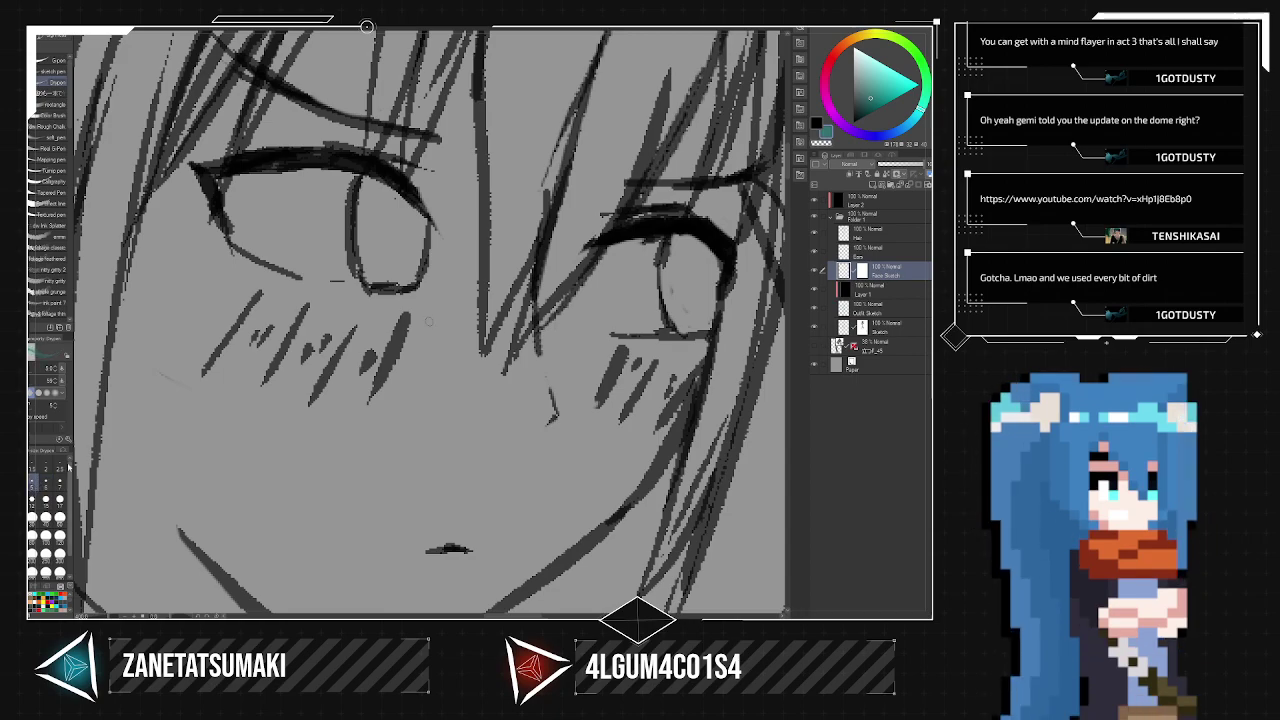
mouse_move(385, 234)
left_mouse_down()
mouse_move(400, 265)
mouse_move(406, 242)
mouse_move(391, 257)
left_mouse_up()
mouse_move(362, 188)
left_mouse_down()
mouse_move(386, 252)
mouse_move(428, 271)
mouse_move(432, 258)
left_mouse_up()
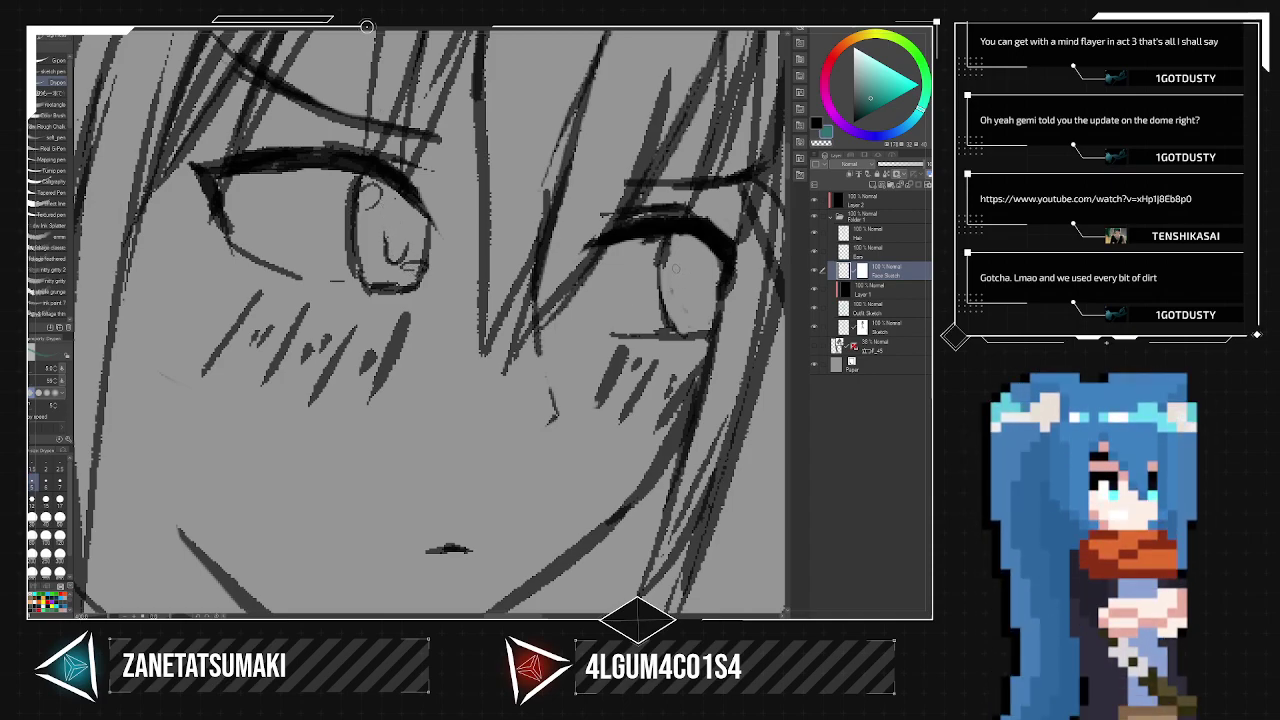
Draw matching pupil and highlight details inside the right-hand iris.
mouse_move(688, 288)
left_mouse_down()
mouse_move(705, 290)
mouse_move(685, 310)
left_mouse_up()
left_click_drag(668, 242, 674, 262)
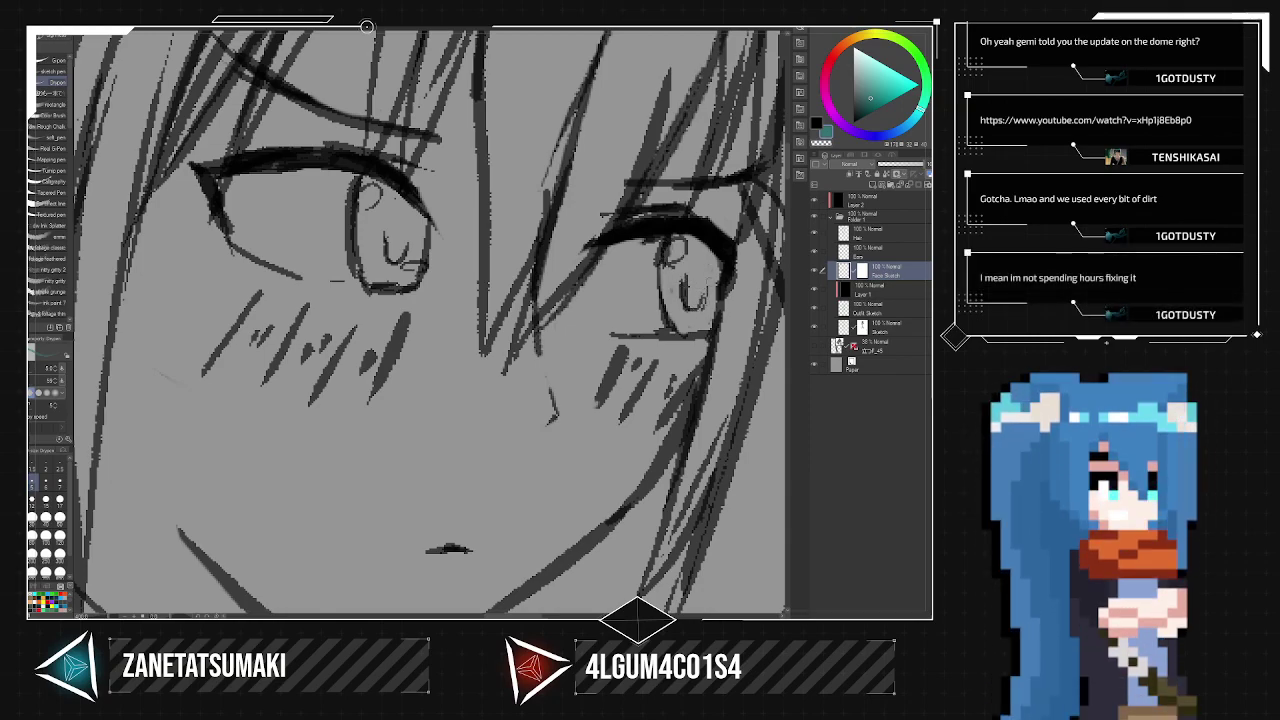
left_click_drag(712, 316, 706, 326)
Strengthen the short line above the right-hand eye on the Face Sketch layer.
scroll(719, 339, "down", 5)
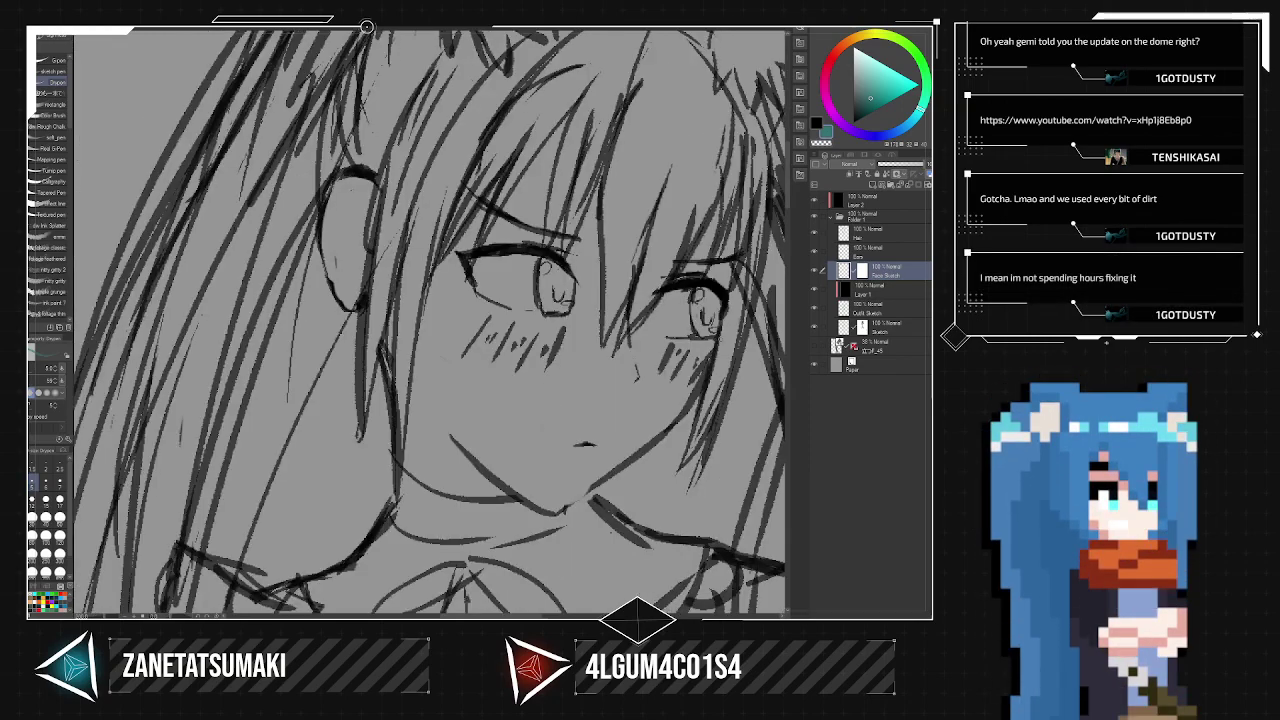
key("space")
left_click_drag(719, 339, 573, 224)
scroll(662, 300, "down", 2)
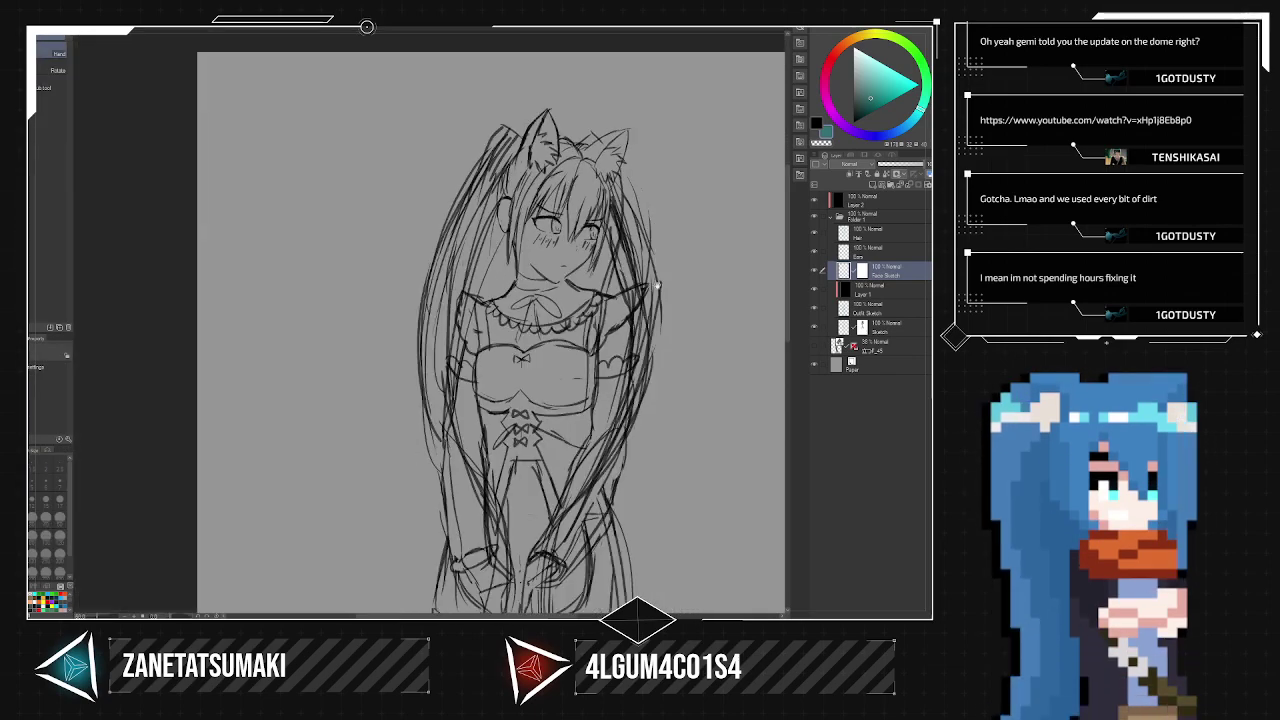
left_click_drag(656, 315, 609, 303)
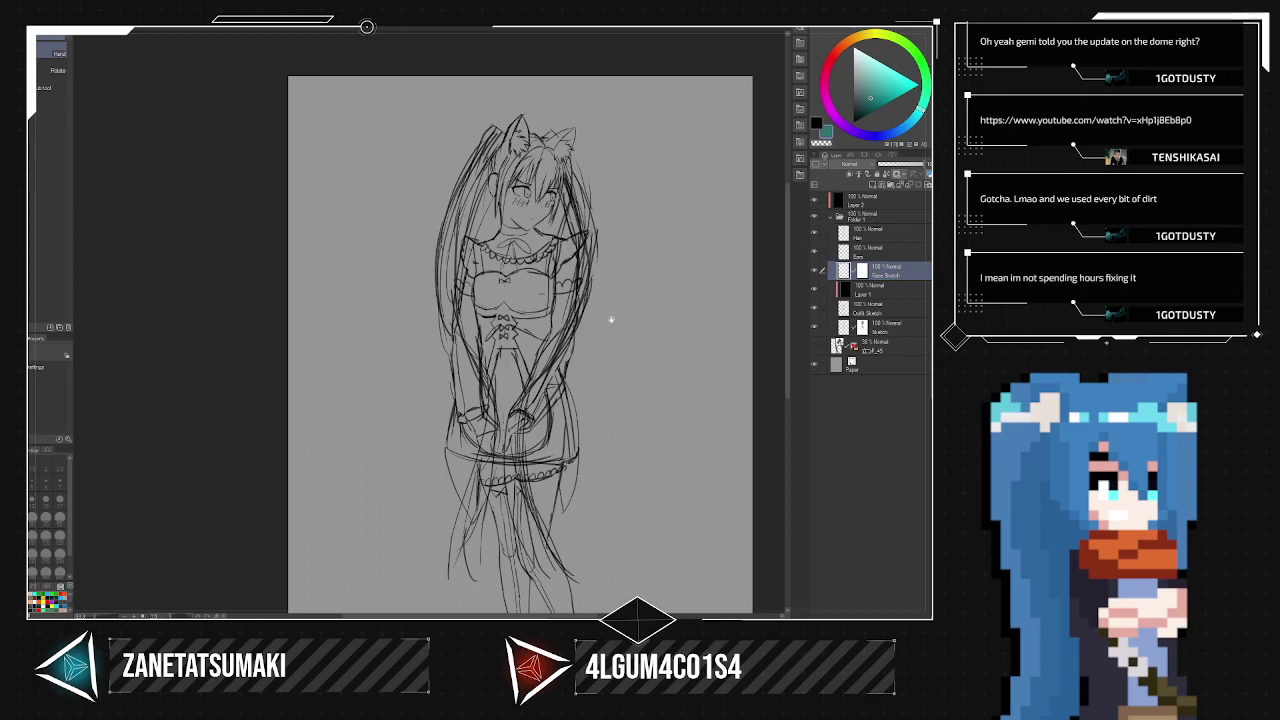
key("ctrl+plus")
key("ctrl+plus")
key("ctrl+plus")
key("ctrl+plus")
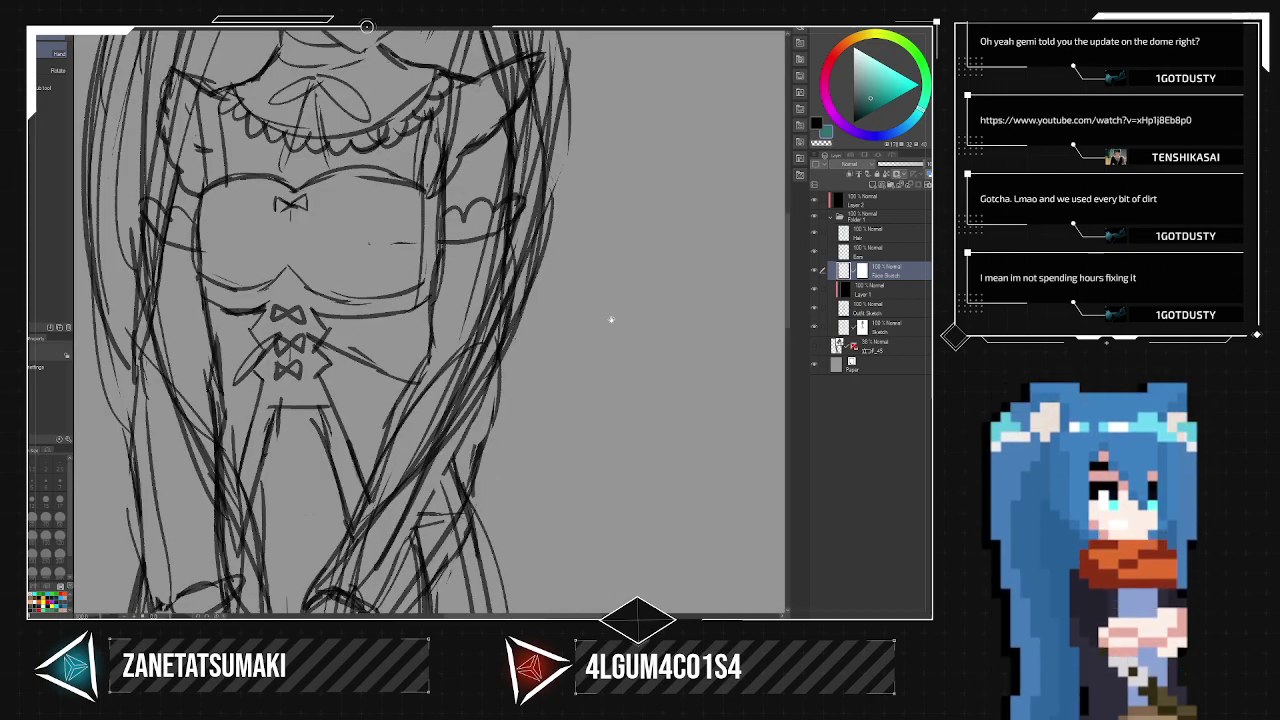
left_click_drag(636, 259, 664, 337)
key("ctrl+plus")
key("ctrl+plus")
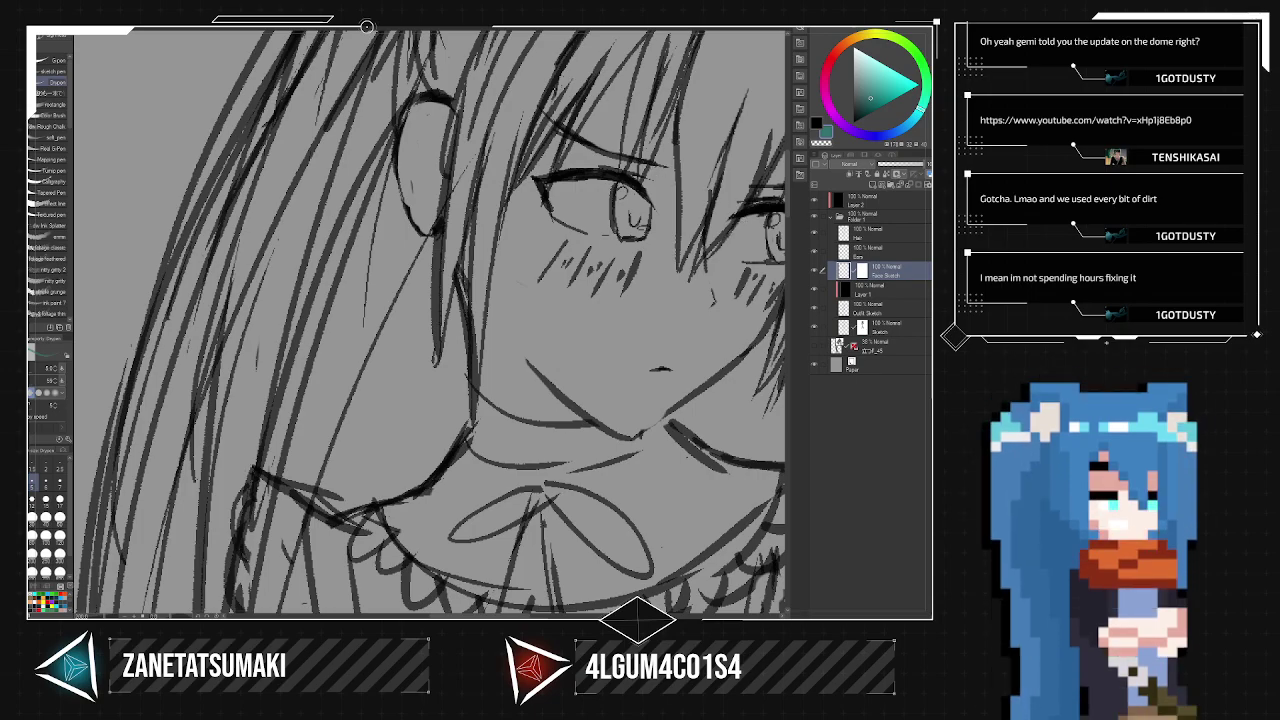
left_click_drag(749, 286, 627, 332)
left_click_drag(615, 234, 684, 228)
scroll(682, 318, "down", 2)
scroll(682, 317, "up", 2)
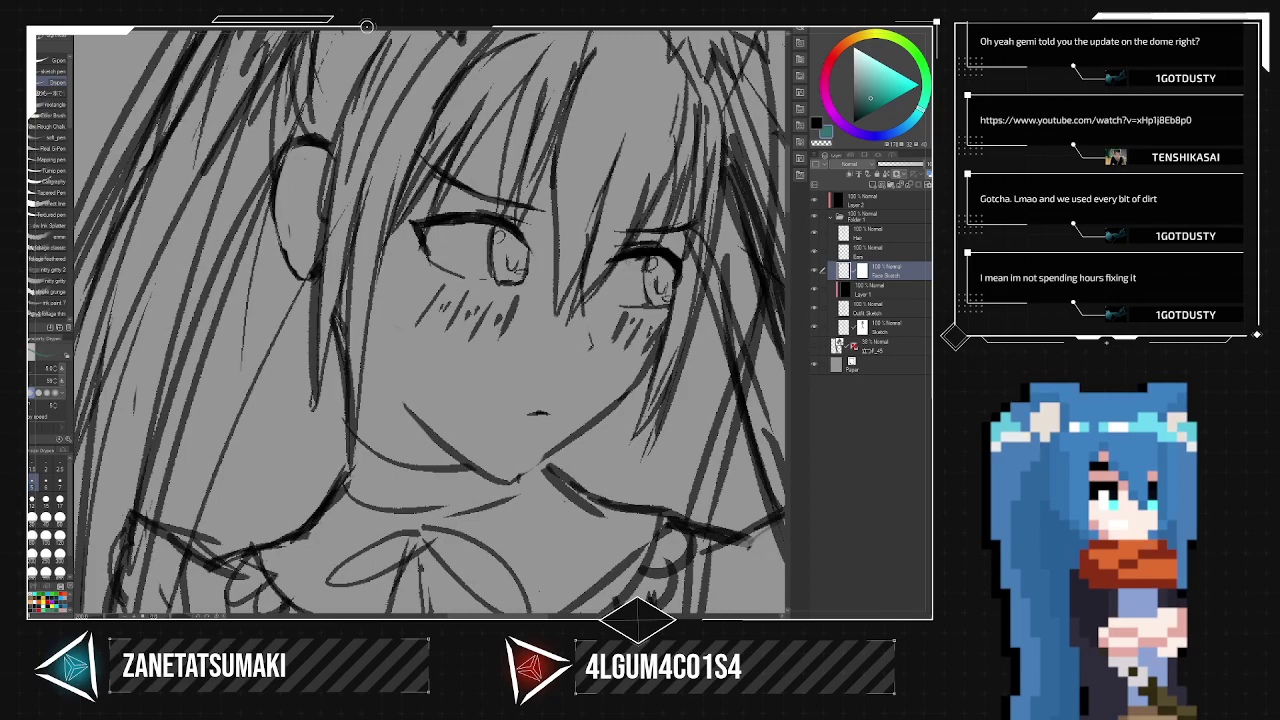
scroll(635, 283, "up", 5)
scroll(635, 283, "down", 9)
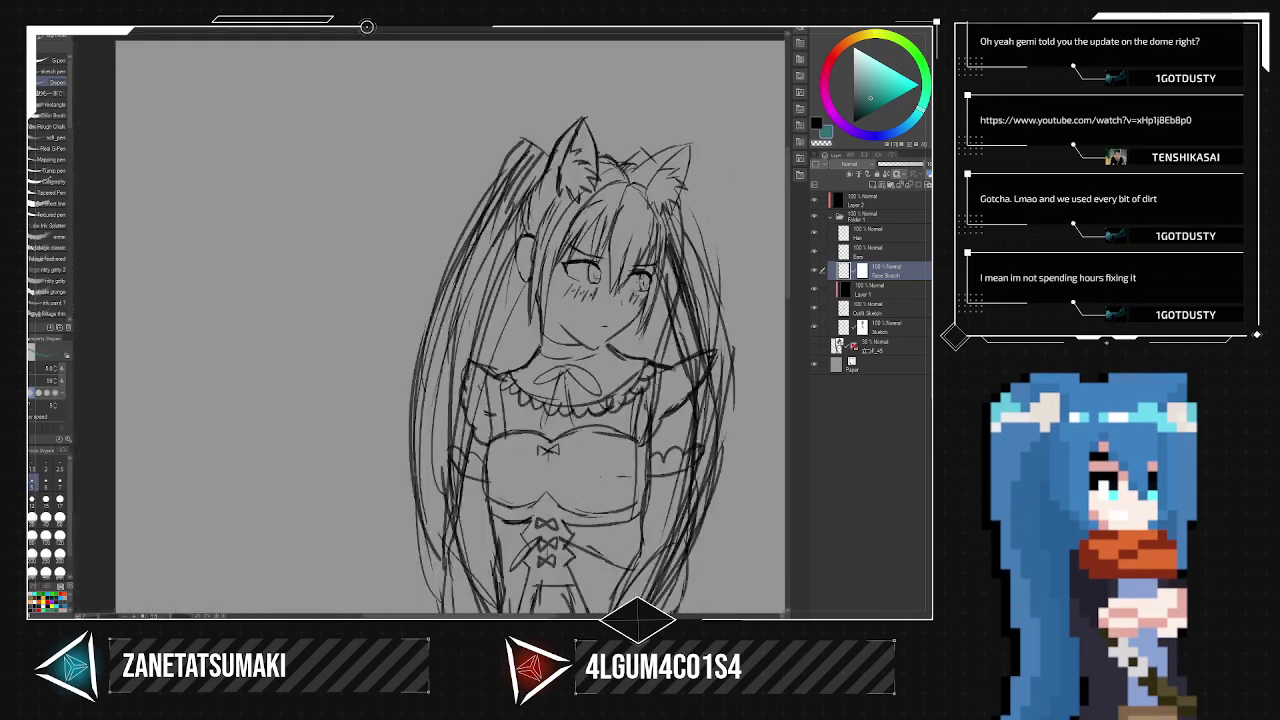
Examine the whole figure sketch, from the face and outfit down to the shoes.
left_click_drag(636, 275, 556, 168)
scroll(668, 265, "down", 2)
left_click_drag(652, 290, 585, 263)
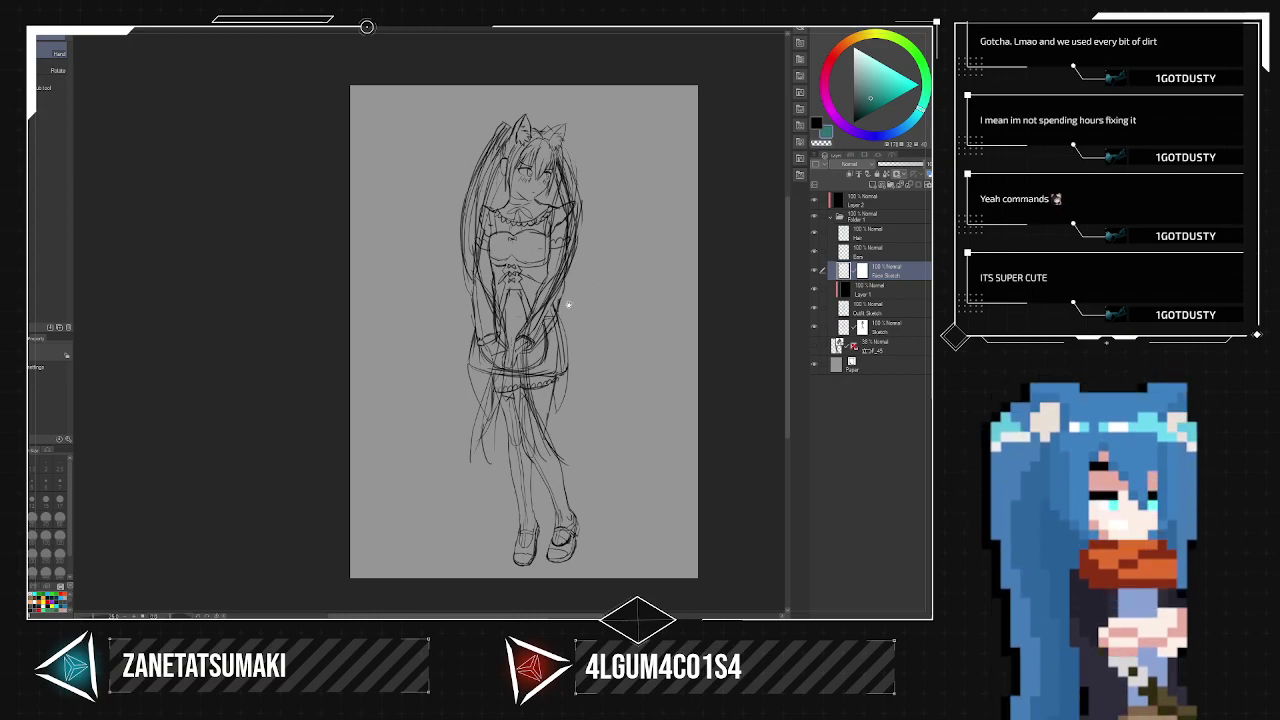
scroll(566, 315, "up", 5)
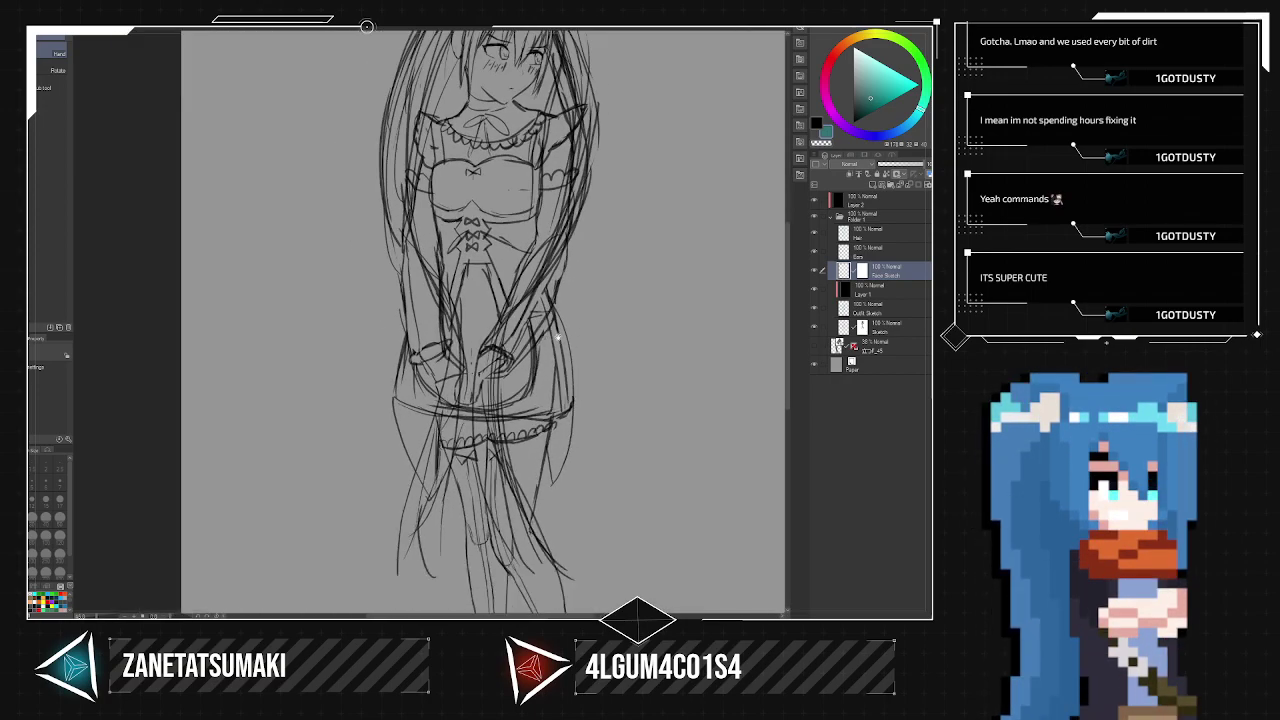
scroll(558, 337, "down", 2)
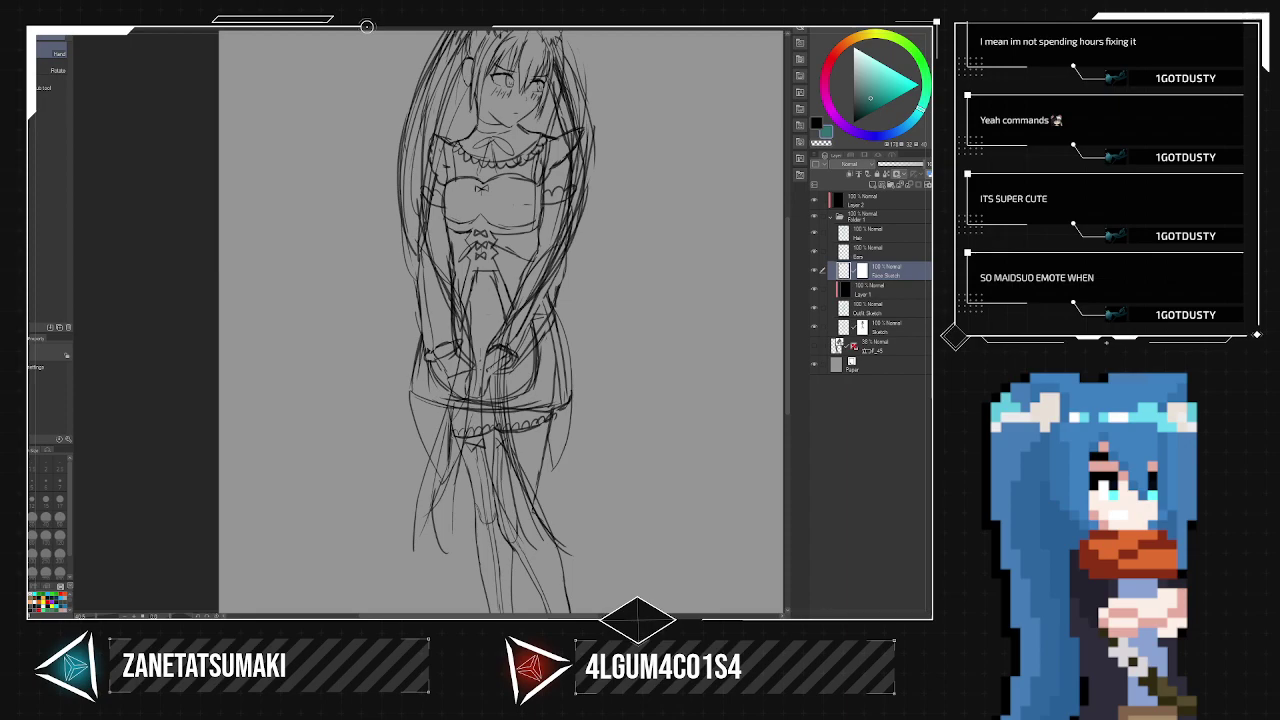
scroll(596, 366, "down", 1)
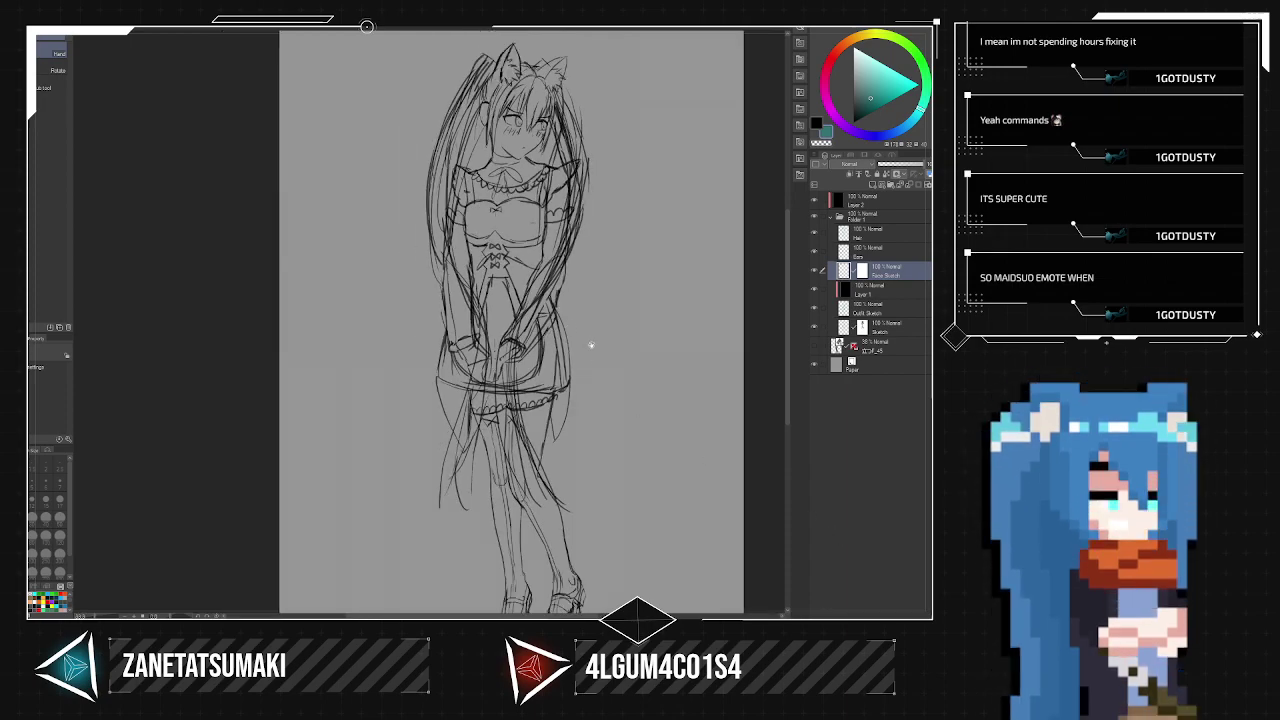
key("ctrl+0")
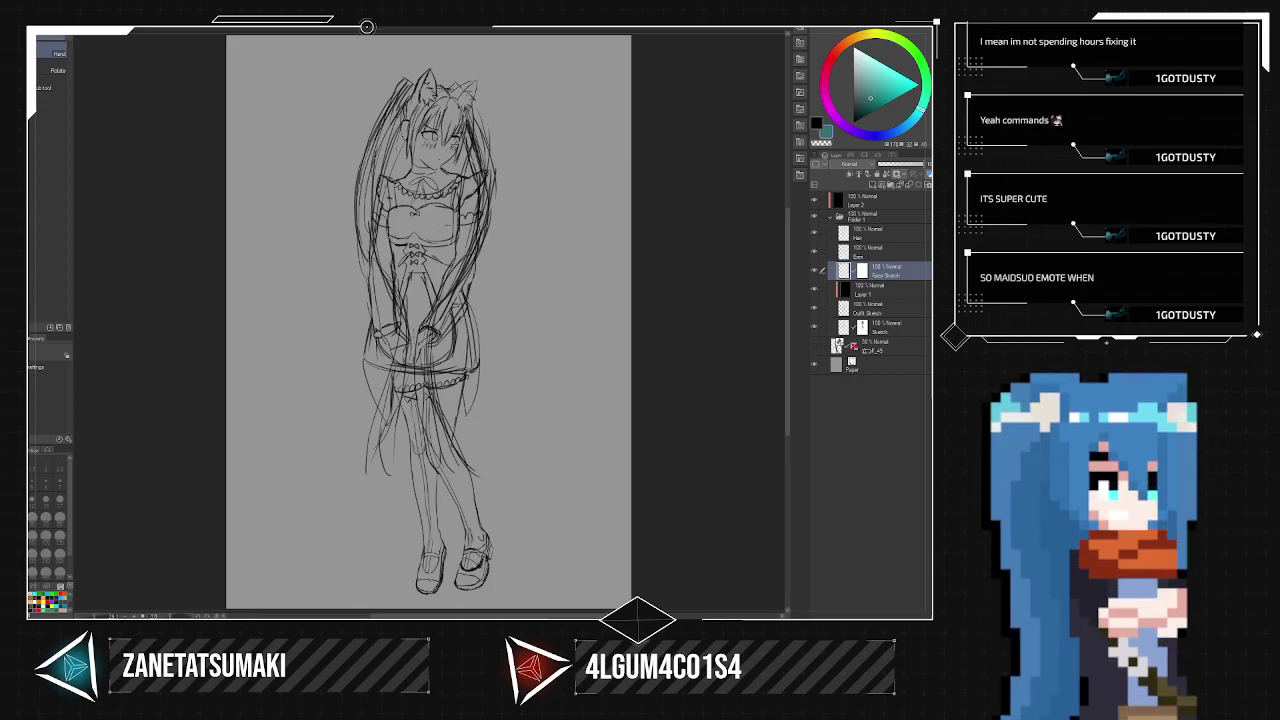
On the layer directly above Face Sketch, erase along the thick inner line of the left-hand cat ear.
scroll(515, 99, "up", 5)
left_click_drag(330, 92, 697, 420)
scroll(474, 304, "up", 5)
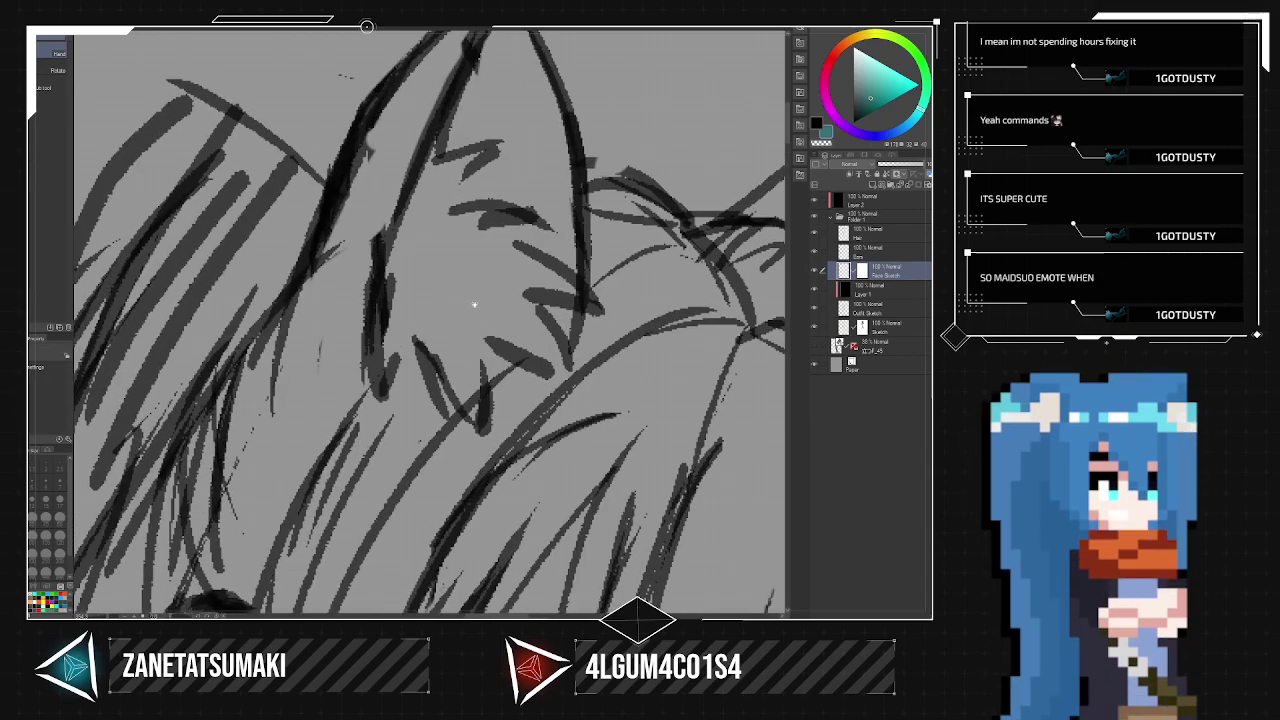
key("e")
left_click(871, 254)
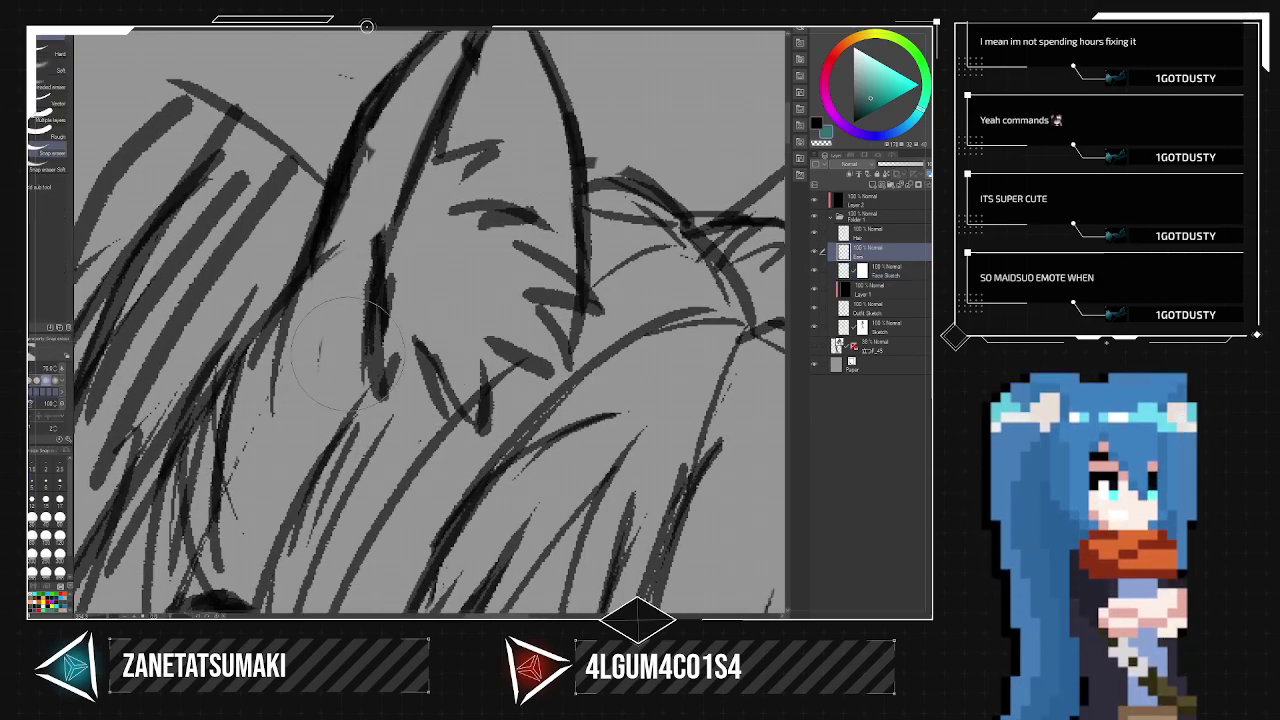
left_click_drag(345, 345, 358, 235)
Rework the inner line of the left-hand cat ear into thinner, lighter strokes.
key("p")
mouse_move(370, 385)
left_mouse_down()
mouse_move(372, 266)
mouse_move(391, 187)
left_mouse_up()
key("ctrl+z")
left_click_drag(378, 378, 400, 194)
left_click_drag(369, 356, 406, 177)
key("ctrl+z")
left_click_drag(386, 232, 411, 165)
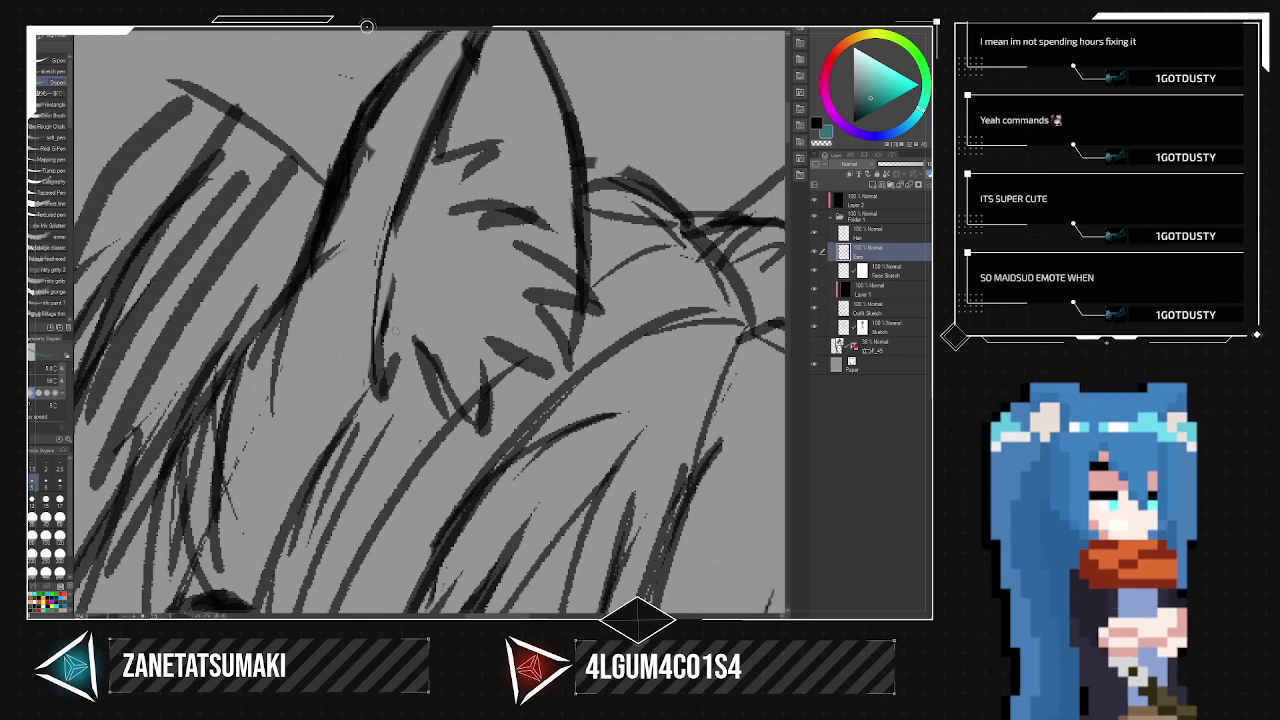
Erase the hooked lower end of the left-hand ear's inner line and add thin fur strokes beside it.
key("e")
left_click_drag(388, 403, 403, 310)
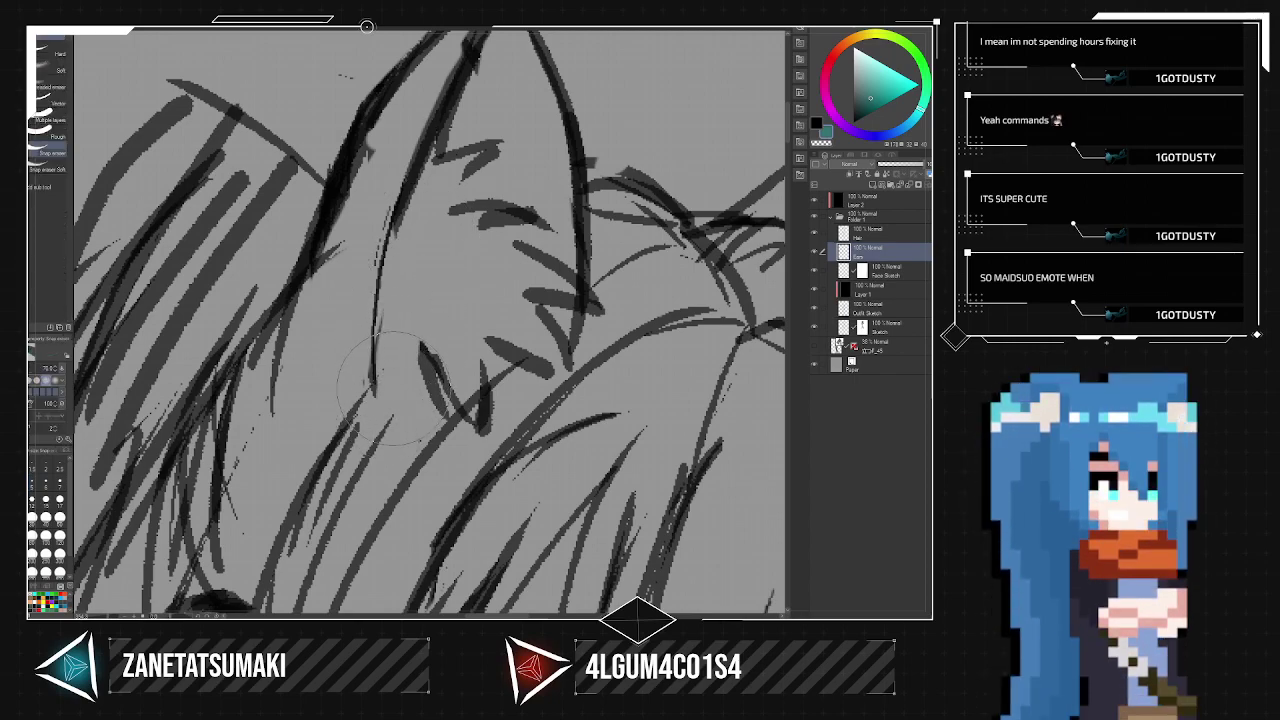
key("p")
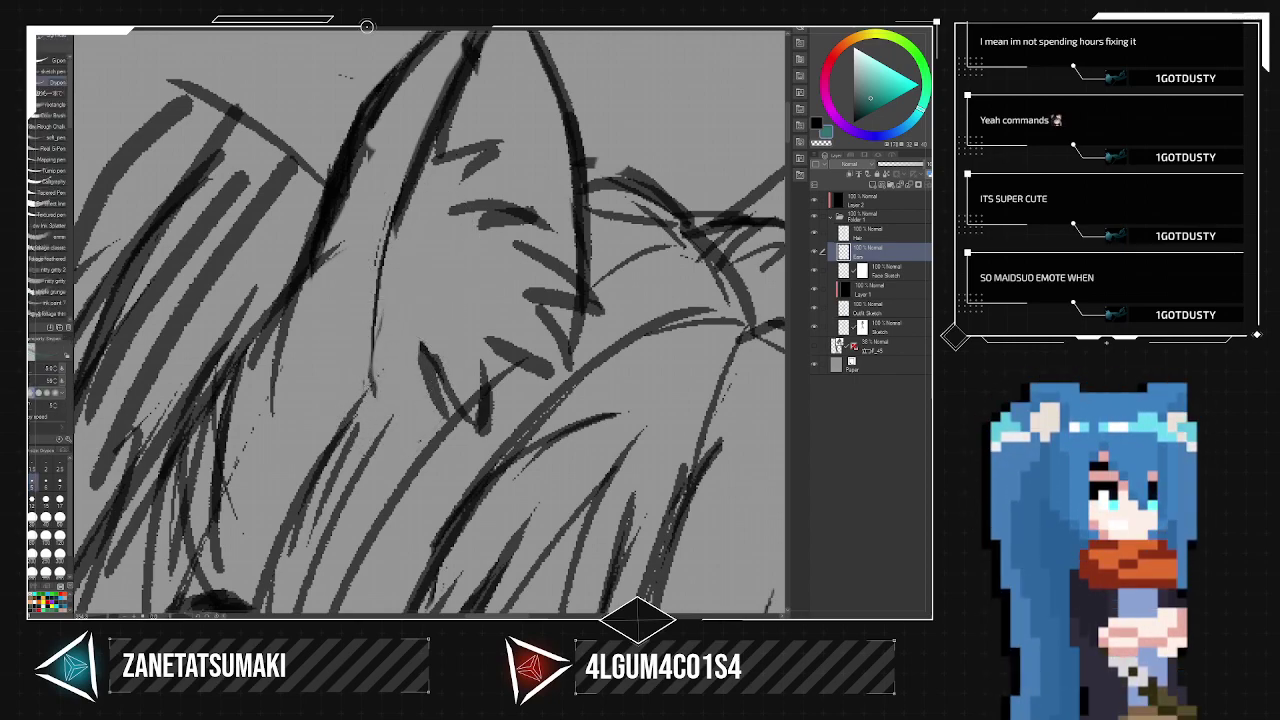
mouse_move(374, 385)
left_mouse_down()
mouse_move(361, 288)
mouse_move(376, 340)
left_mouse_up()
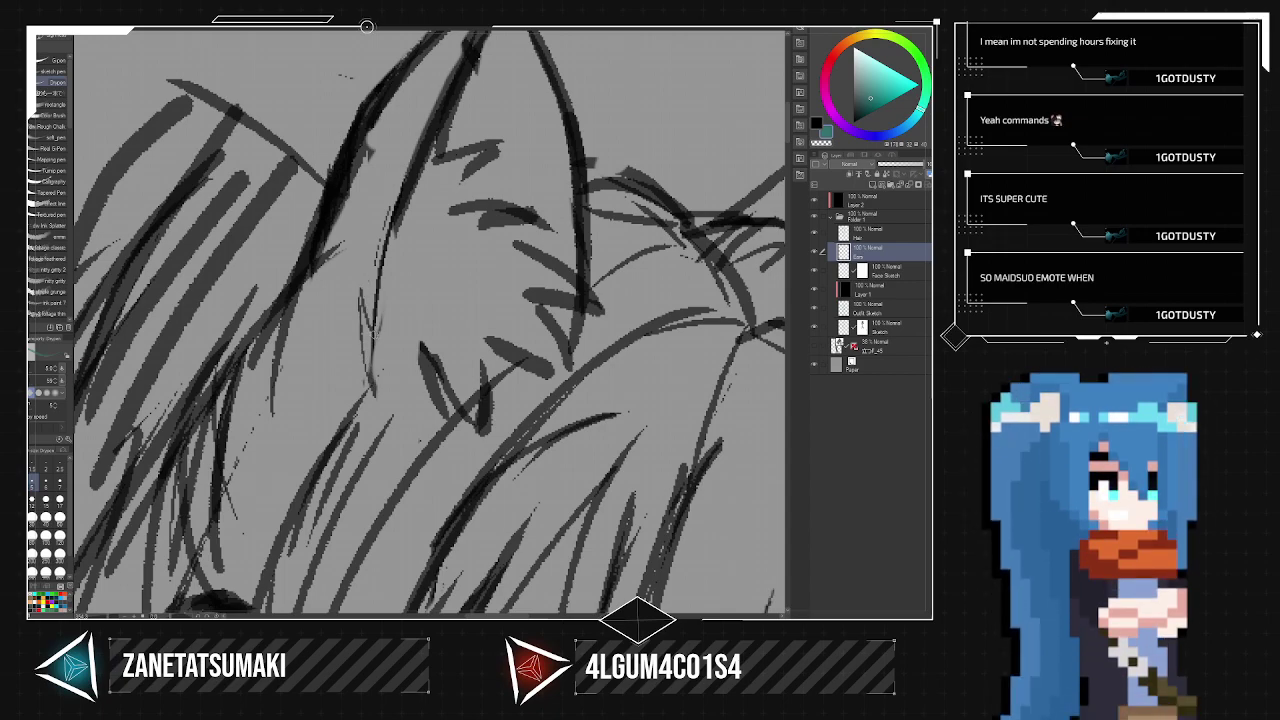
Draw jagged fur tufts along the middle of the left-hand ear's inner line, trimming them with the eraser.
mouse_move(368, 214)
left_mouse_down()
mouse_move(376, 338)
mouse_move(386, 288)
left_mouse_up()
key("e")
mouse_move(378, 244)
left_mouse_down()
mouse_move(388, 302)
mouse_move(390, 215)
mouse_move(366, 308)
left_mouse_up()
key("p")
left_click_drag(384, 214, 380, 294)
left_click_drag(406, 170, 380, 268)
left_click_drag(398, 210, 376, 280)
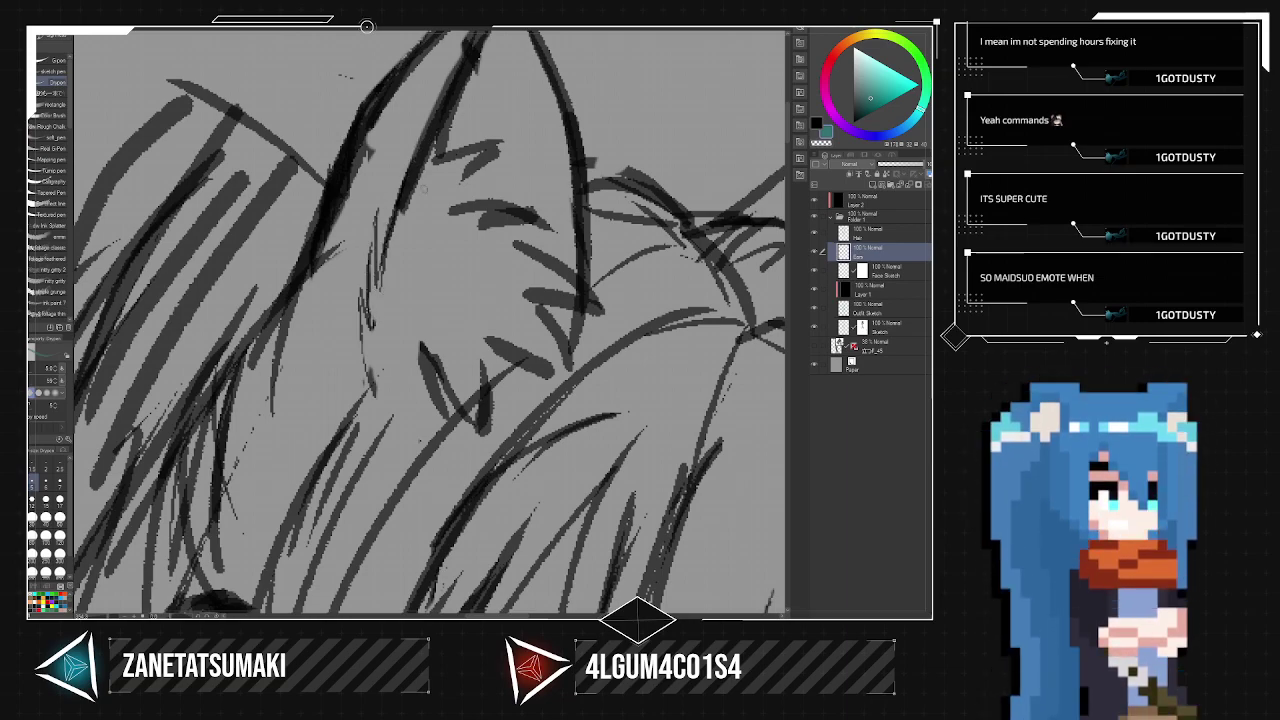
Strengthen the inner line of the right-hand cat ear with long pen strokes from its base upward.
scroll(508, 260, "down", 5)
key("space")
left_click_drag(628, 429, 550, 278)
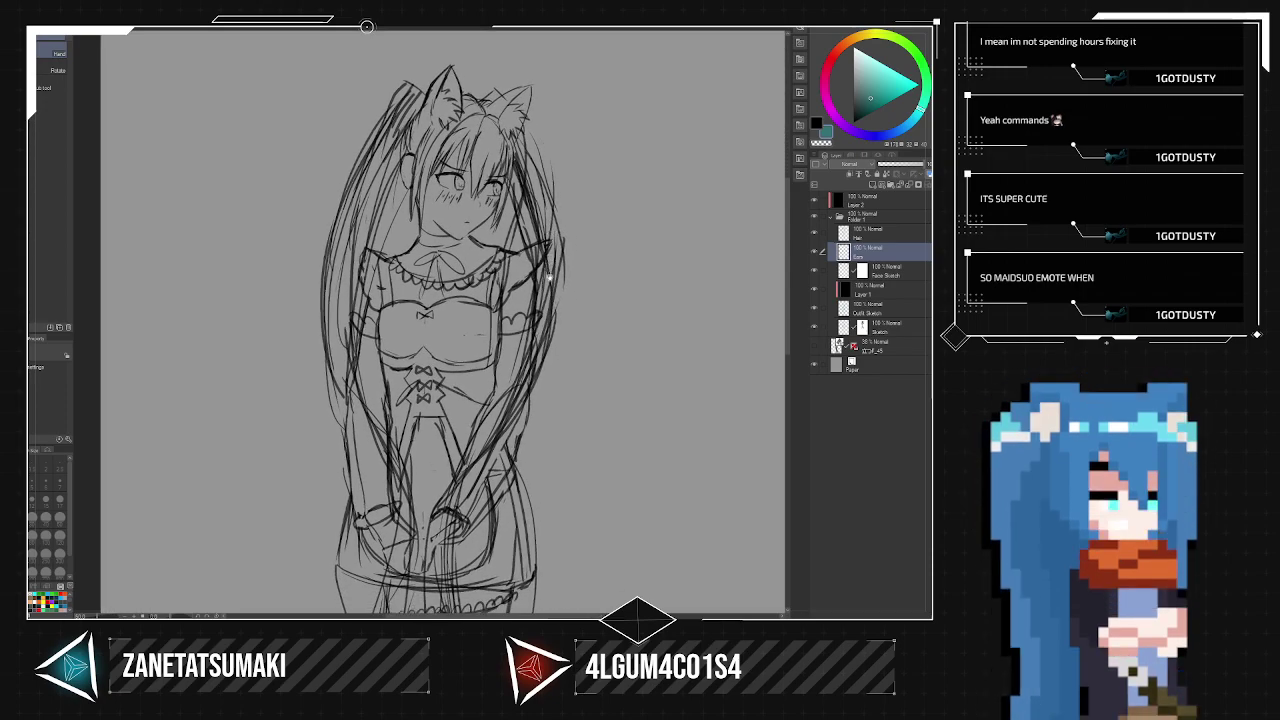
scroll(574, 320, "down", 2)
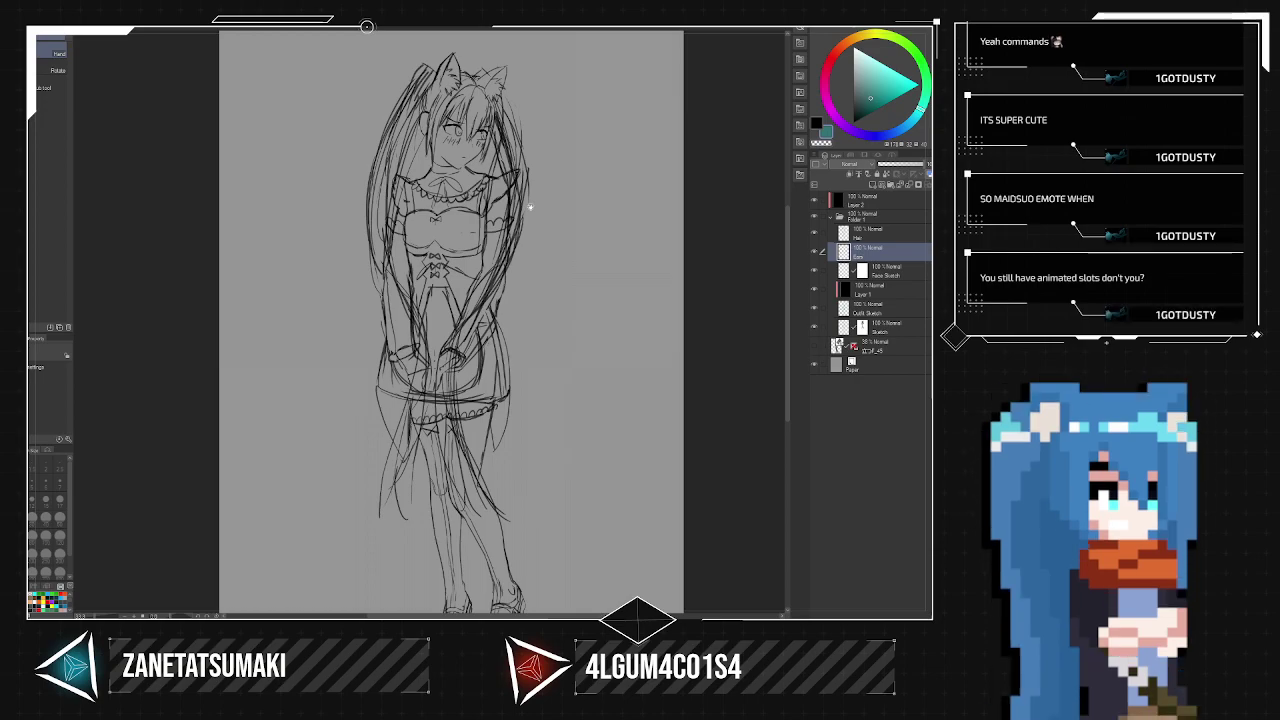
left_click_drag(592, 213, 607, 381)
scroll(590, 238, "up", 4)
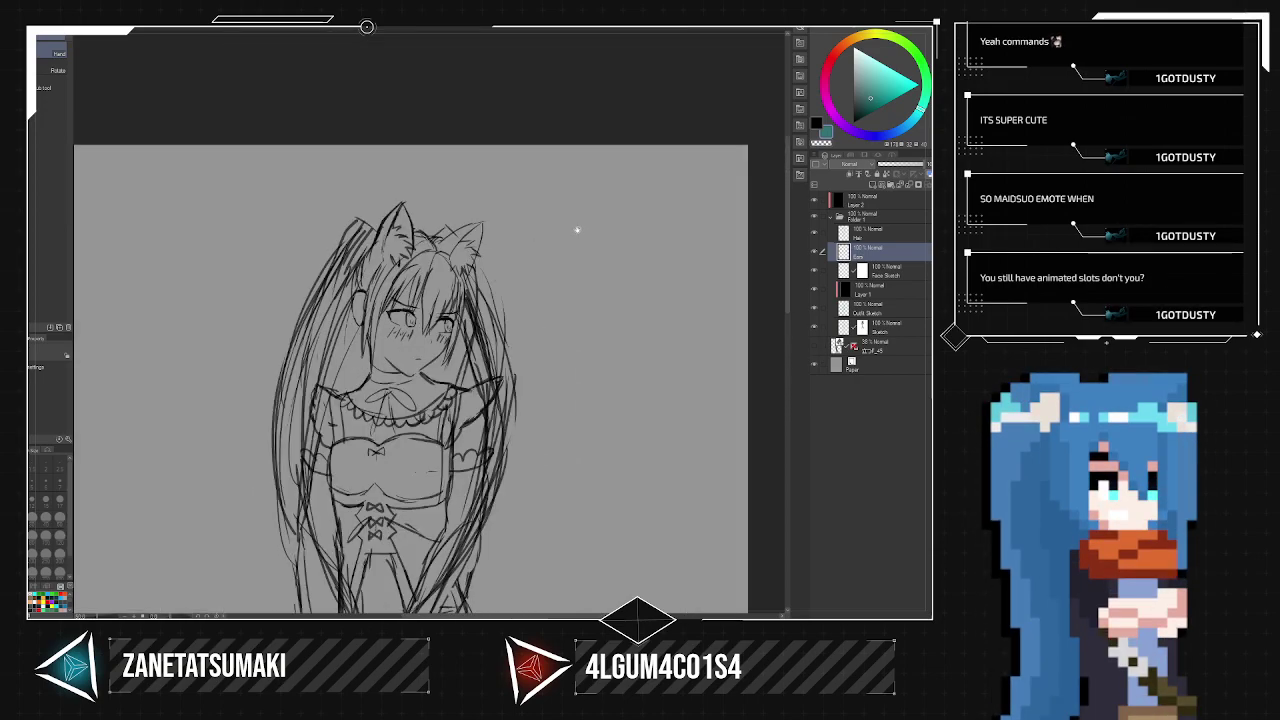
left_click_drag(495, 242, 527, 240)
scroll(526, 240, "up", 6)
key("p")
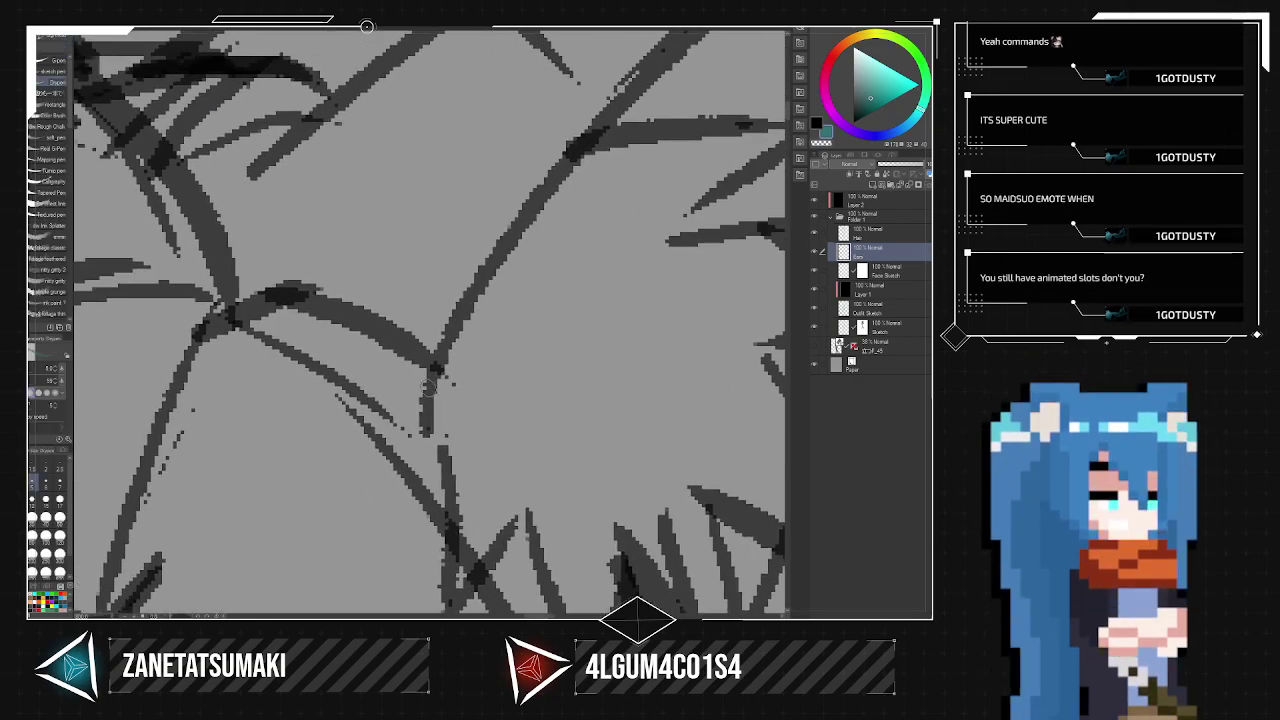
left_click_drag(433, 350, 646, 54)
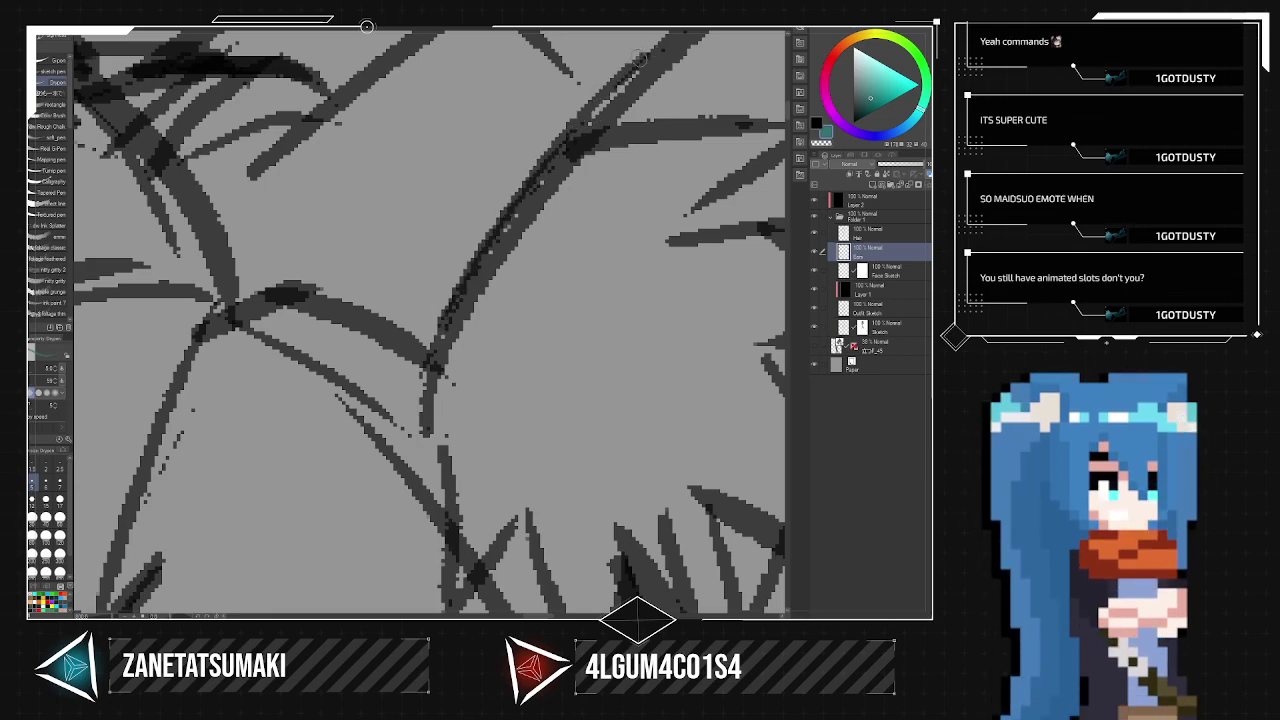
left_click_drag(450, 363, 549, 192)
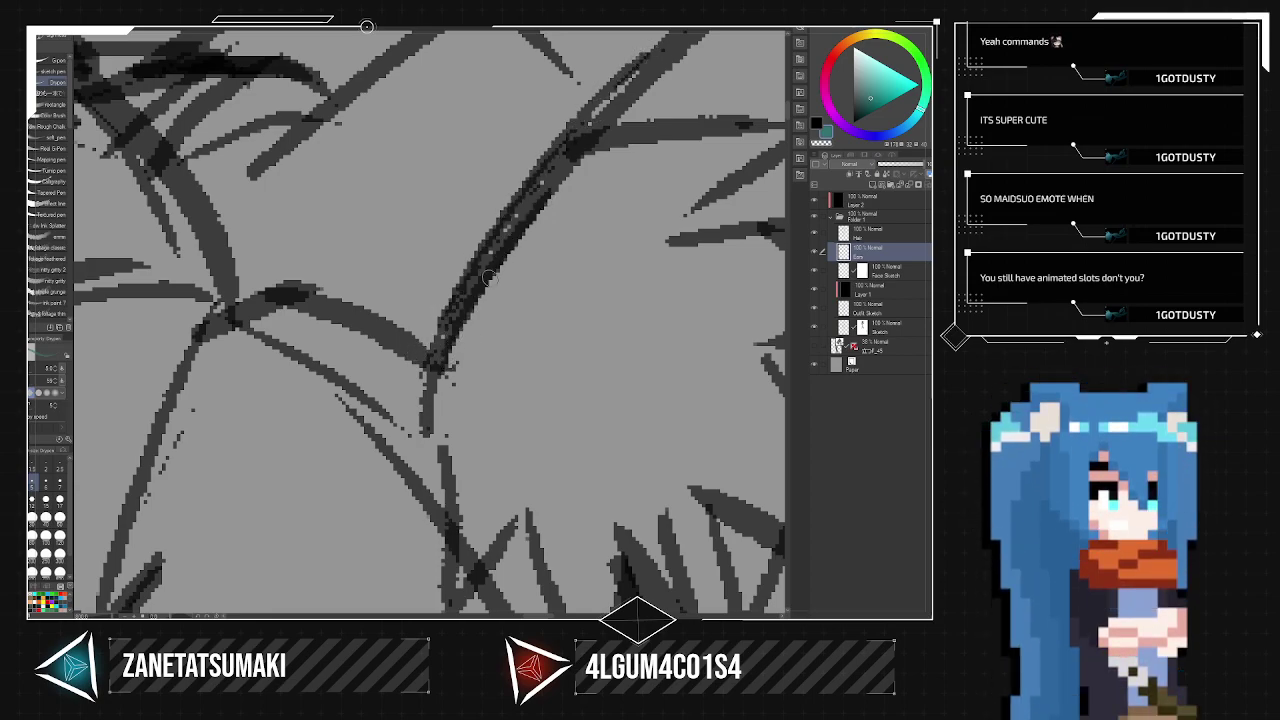
Thin the right-hand ear's strengthened inner line by erasing along its side with a larger eraser.
key("e")
left_click(33, 520)
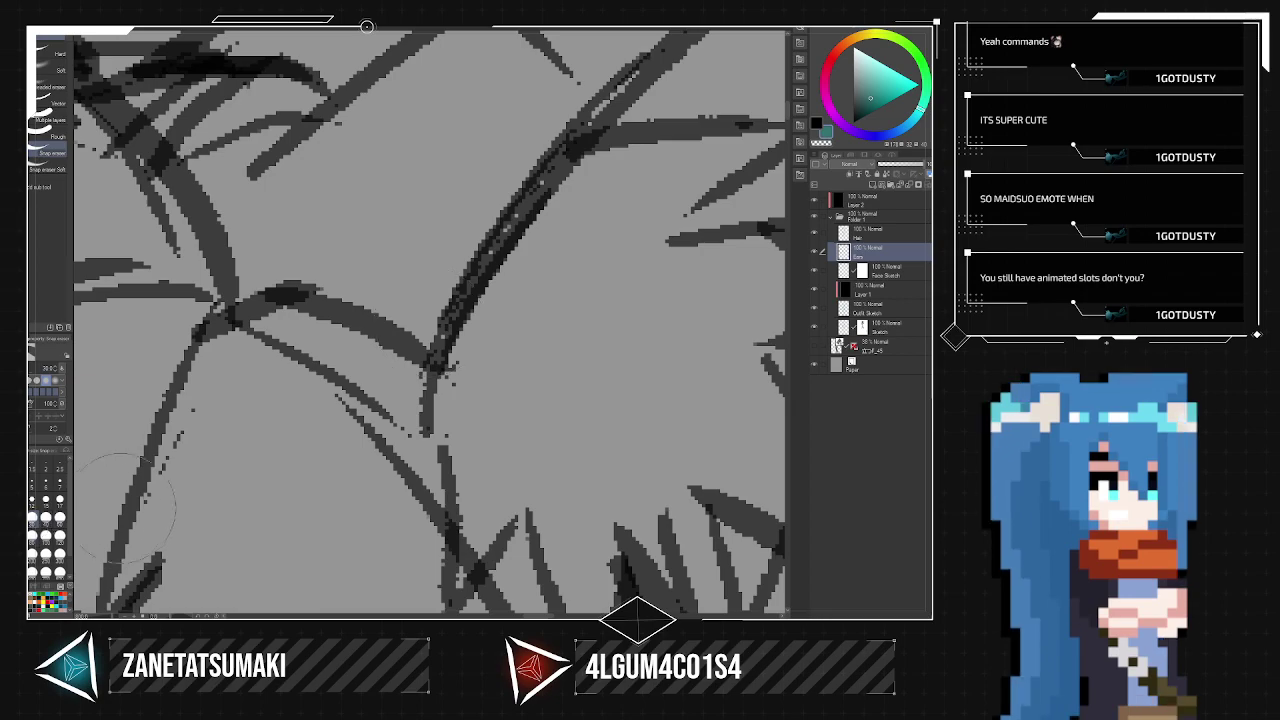
left_click_drag(528, 306, 588, 208)
left_click_drag(497, 335, 575, 194)
left_click_drag(508, 297, 573, 201)
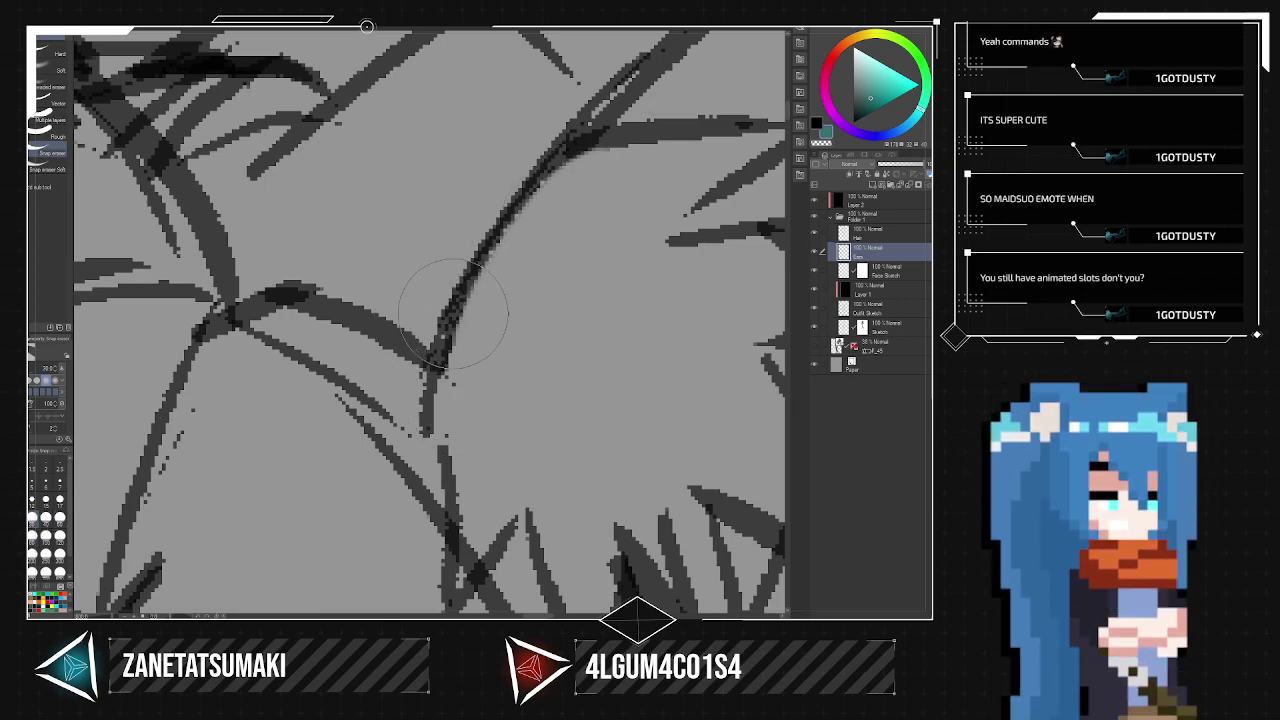
Draw a pointed fur tuft partway up the right-hand ear's inner line and erase the leftover line beneath it.
key("p")
mouse_move(434, 350)
left_mouse_down()
mouse_move(530, 128)
mouse_move(447, 305)
mouse_move(515, 168)
mouse_move(496, 241)
left_mouse_up()
mouse_move(537, 119)
left_mouse_down()
mouse_move(499, 238)
mouse_move(509, 183)
left_mouse_up()
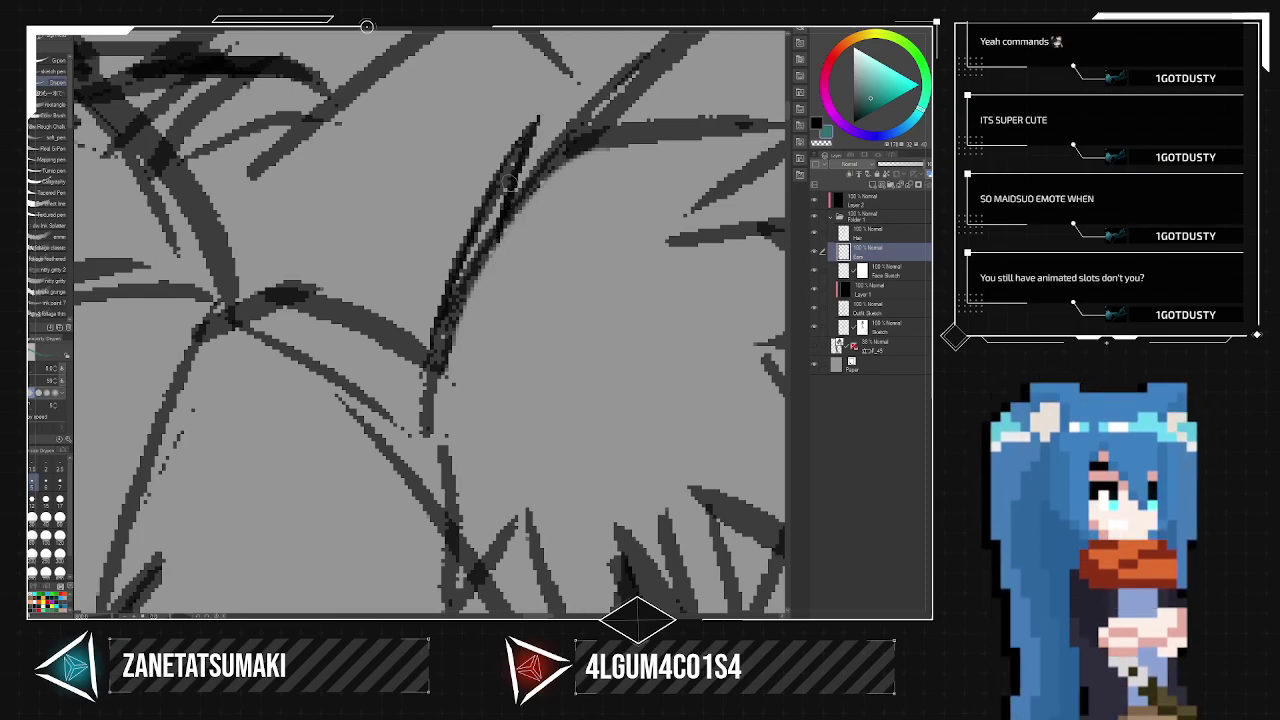
left_click_drag(538, 110, 490, 205)
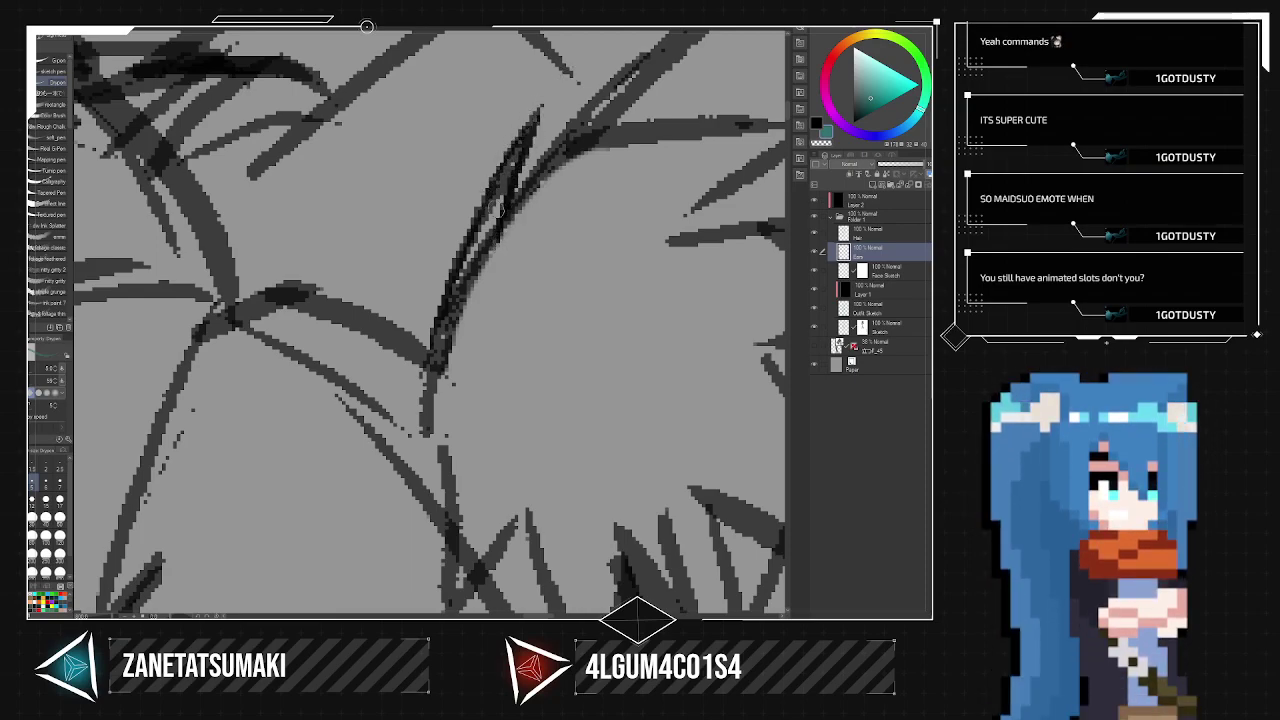
key("e")
left_click(20, 519)
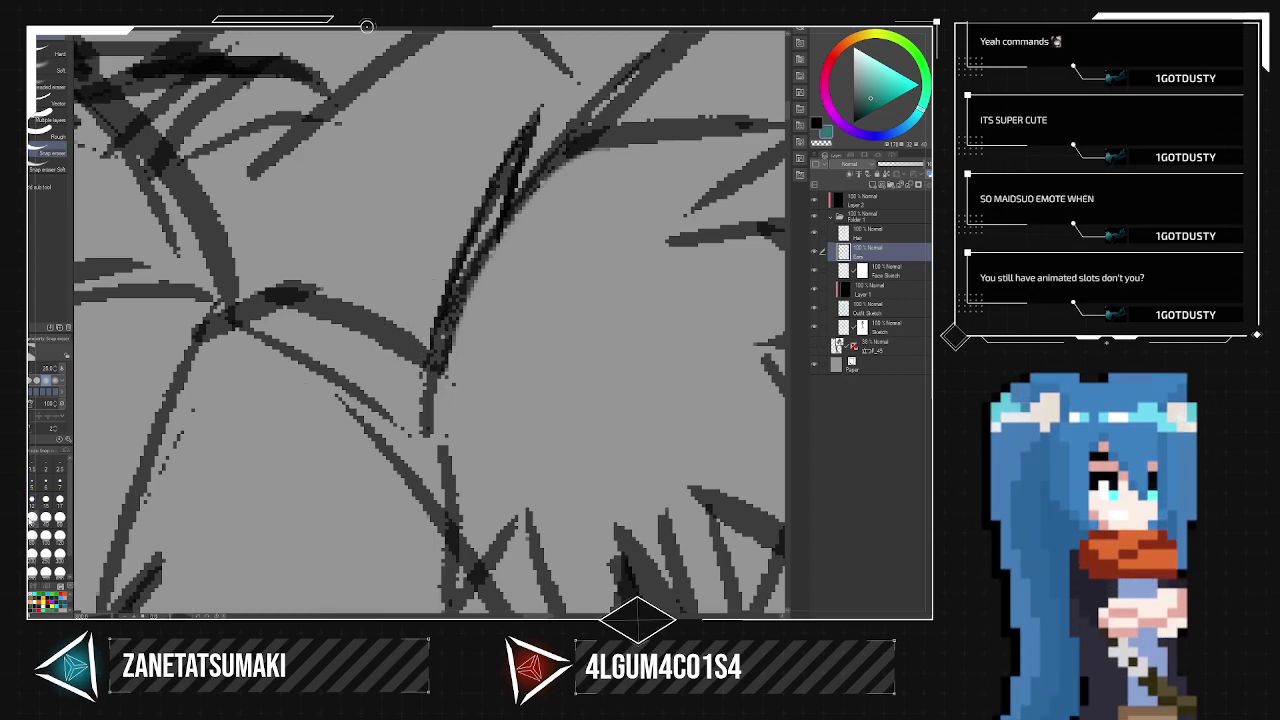
mouse_move(430, 325)
left_mouse_down()
mouse_move(451, 370)
mouse_move(493, 207)
mouse_move(486, 275)
mouse_move(493, 225)
mouse_move(520, 254)
mouse_move(517, 355)
mouse_move(503, 390)
left_mouse_up()
key("space")
Add a second pointed fur tuft farther up the right-hand ear's inner line and clean up between the tufts.
key("p")
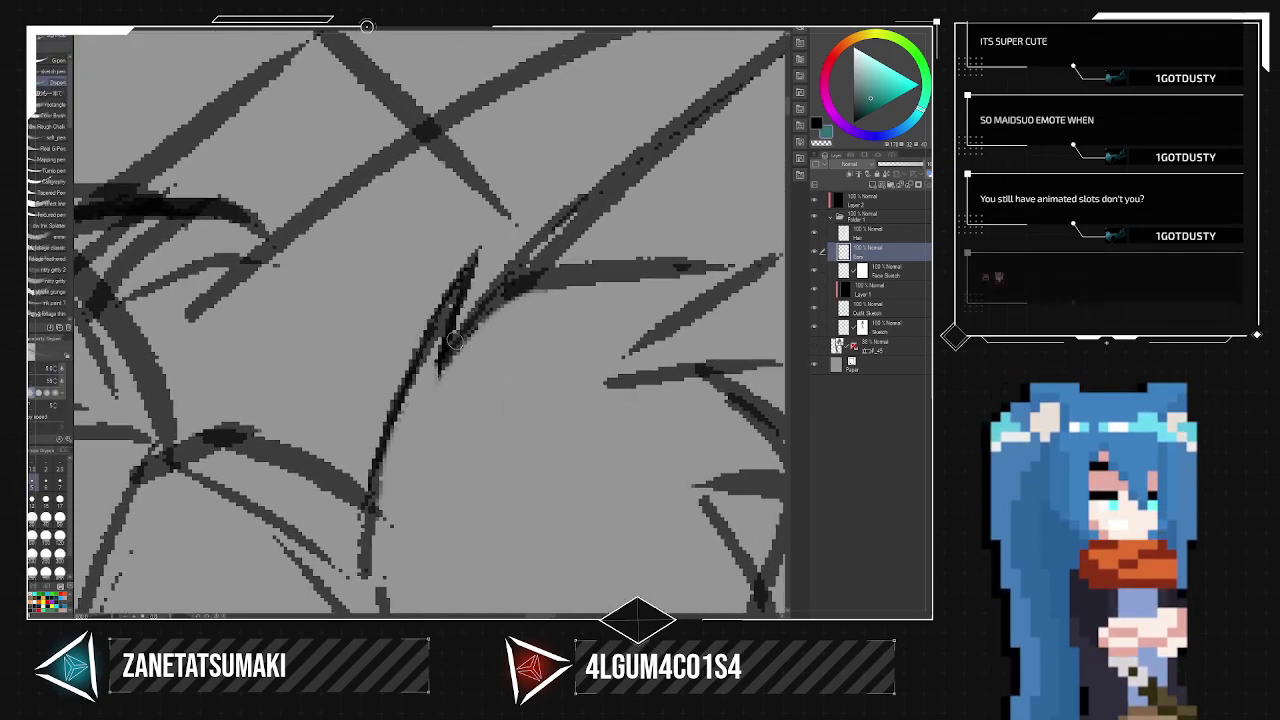
left_click_drag(441, 362, 517, 229)
left_click_drag(480, 292, 556, 174)
left_click_drag(488, 316, 550, 182)
key("e")
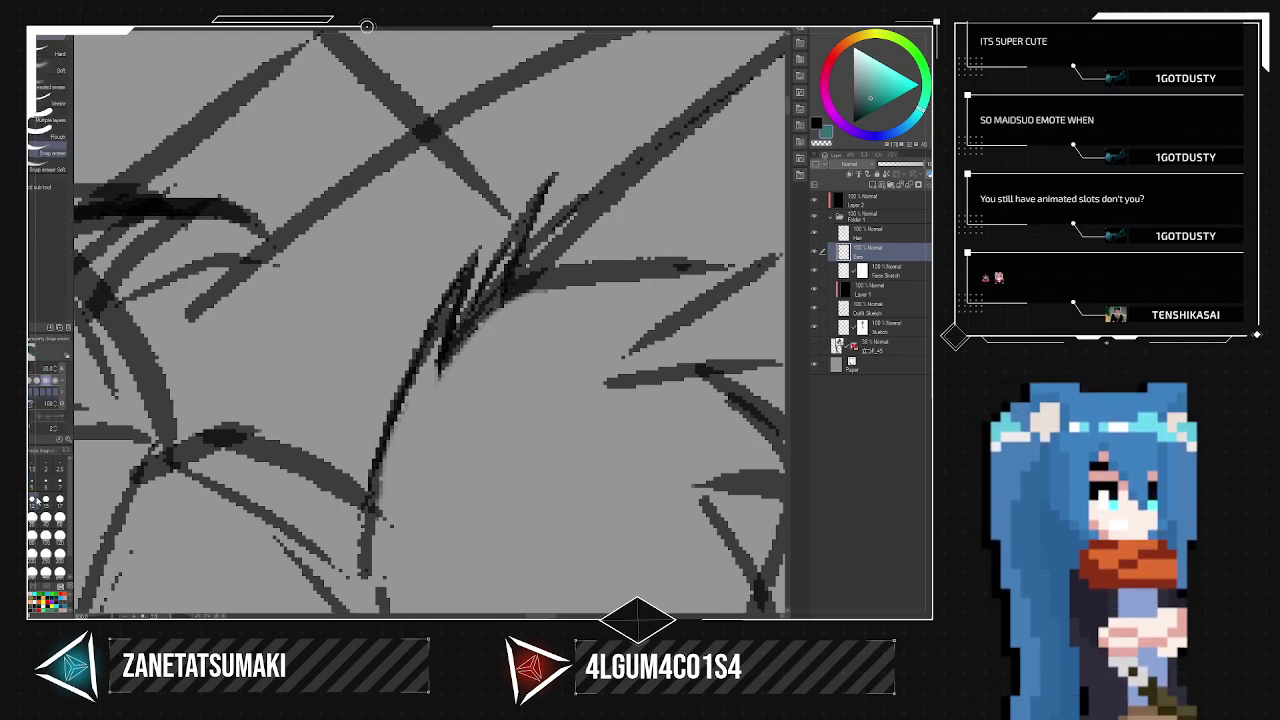
mouse_move(455, 345)
left_mouse_down()
mouse_move(505, 253)
mouse_move(462, 352)
mouse_move(488, 328)
left_mouse_up()
Redraw the lower part of the right-hand ear's inner line below the fur tufts and trim it with the eraser.
scroll(518, 392, "down", 6)
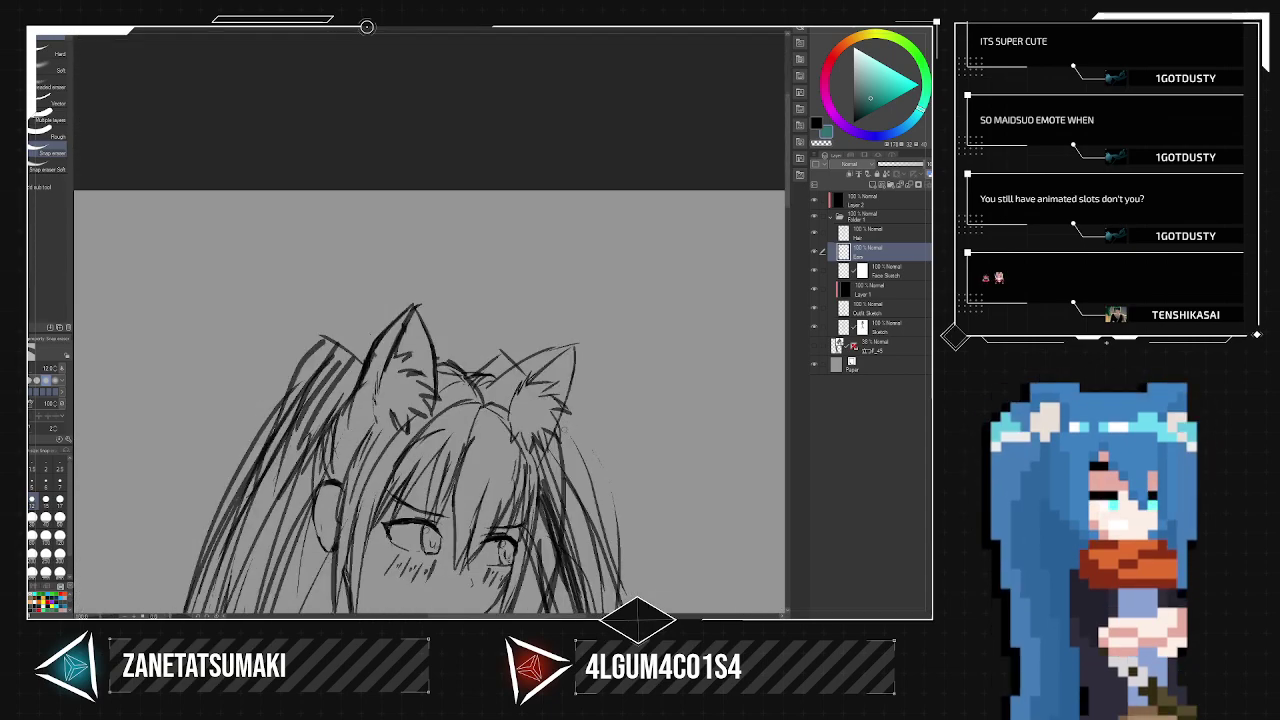
key("space")
left_click_drag(563, 367, 566, 206)
mouse_move(562, 297)
left_mouse_down()
mouse_move(563, 272)
mouse_move(557, 346)
mouse_move(546, 306)
left_mouse_up()
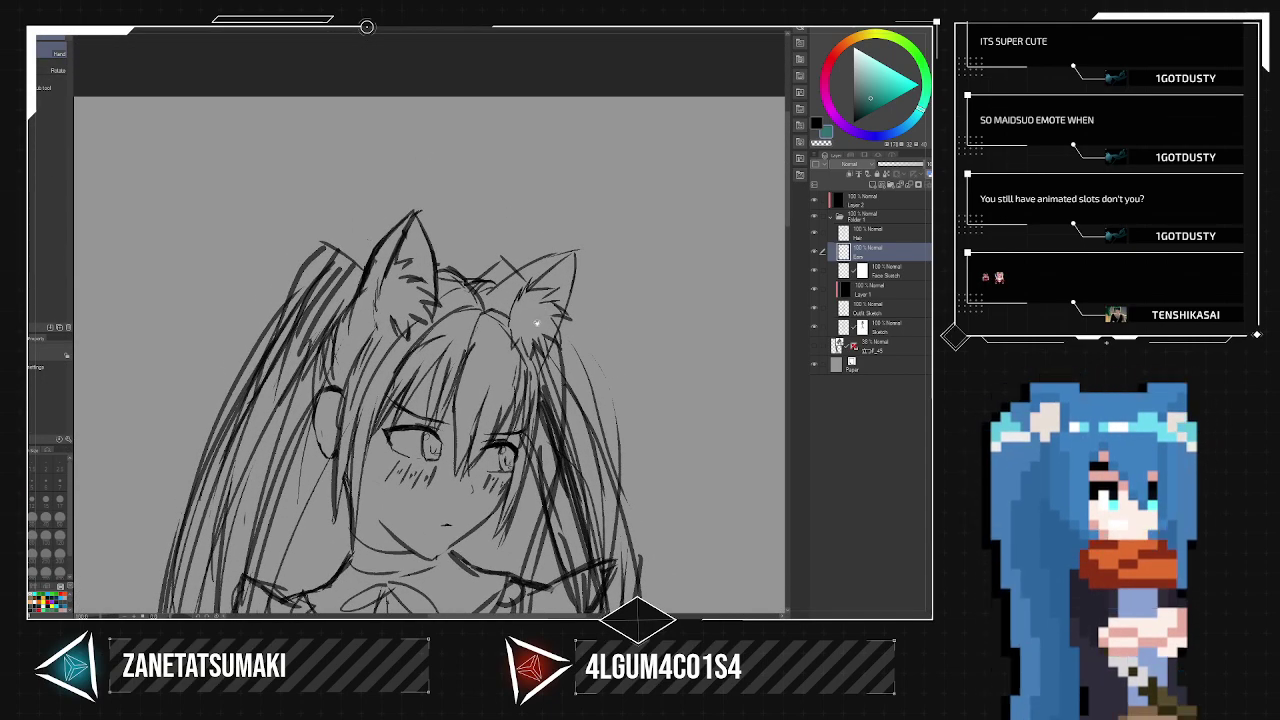
scroll(534, 317, "up", 4)
left_click_drag(465, 371, 462, 403)
left_click_drag(443, 334, 474, 250)
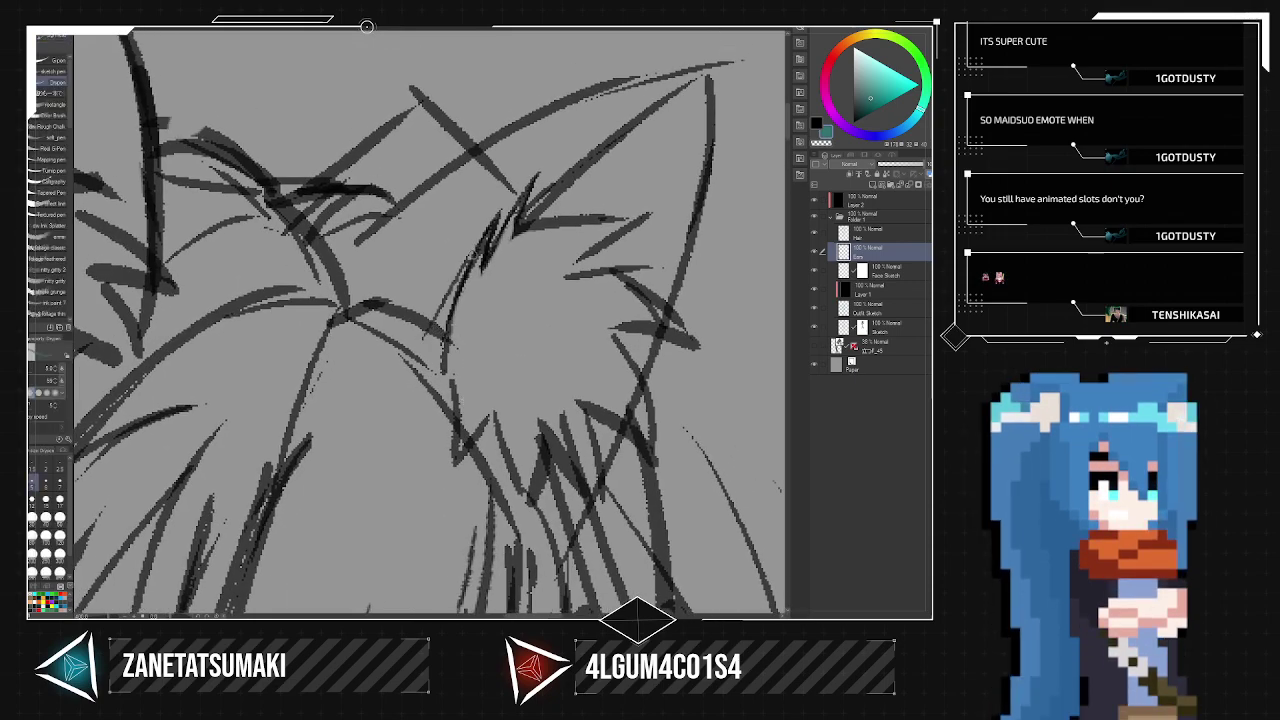
key("ctrl+z")
left_click_drag(431, 338, 483, 231)
key("e")
left_click_drag(440, 340, 489, 246)
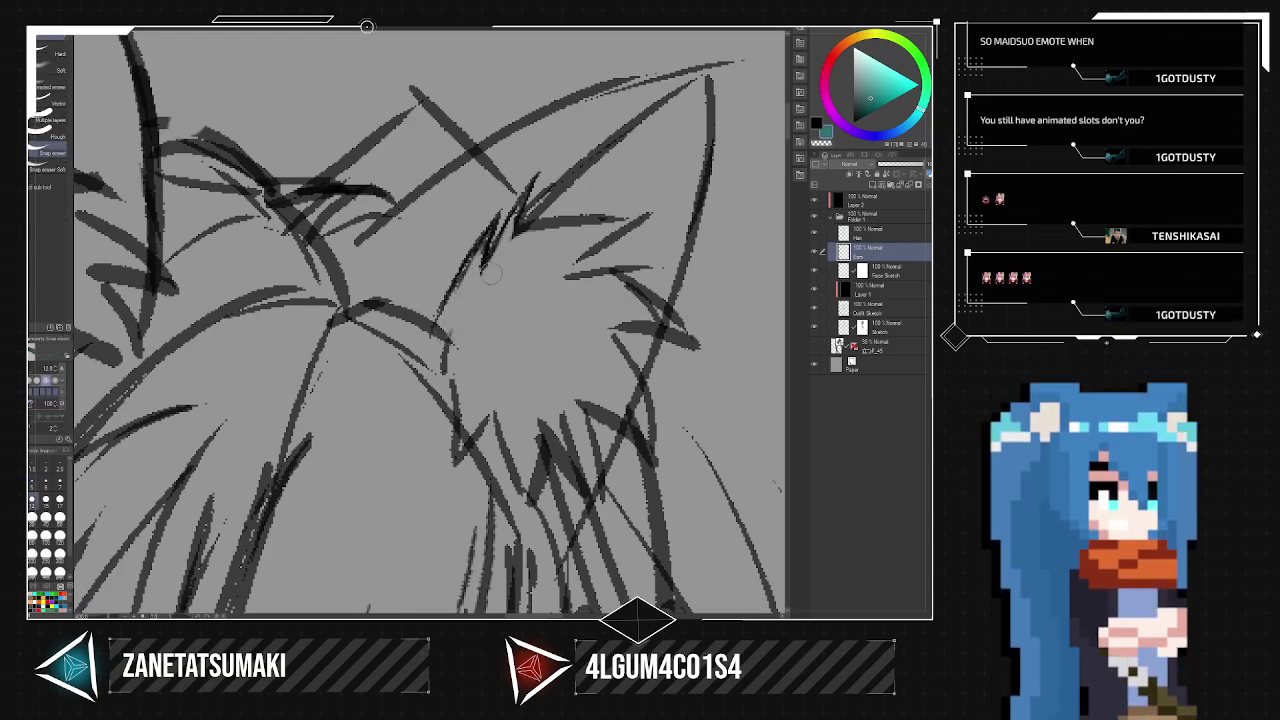
Darken the right-hand ear's upper outline and shape a small zigzag fur tuft at its lower end.
scroll(490, 274, "down", 5)
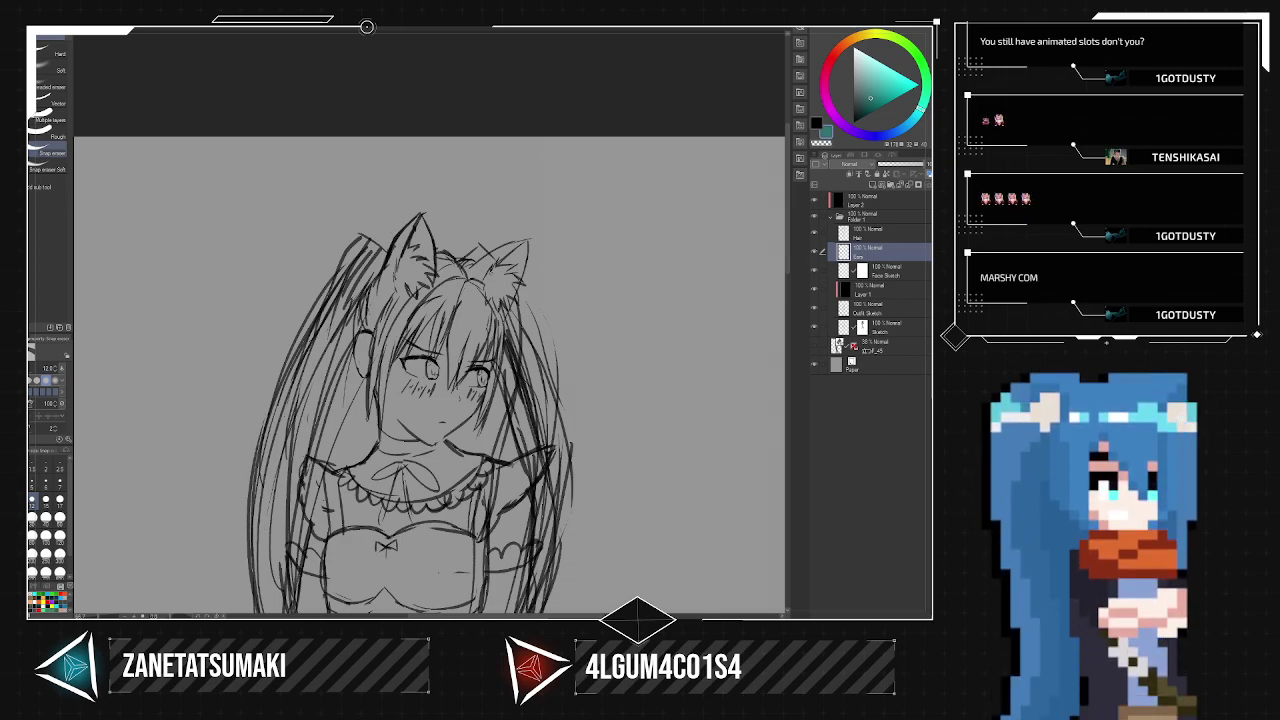
scroll(490, 272, "up", 5)
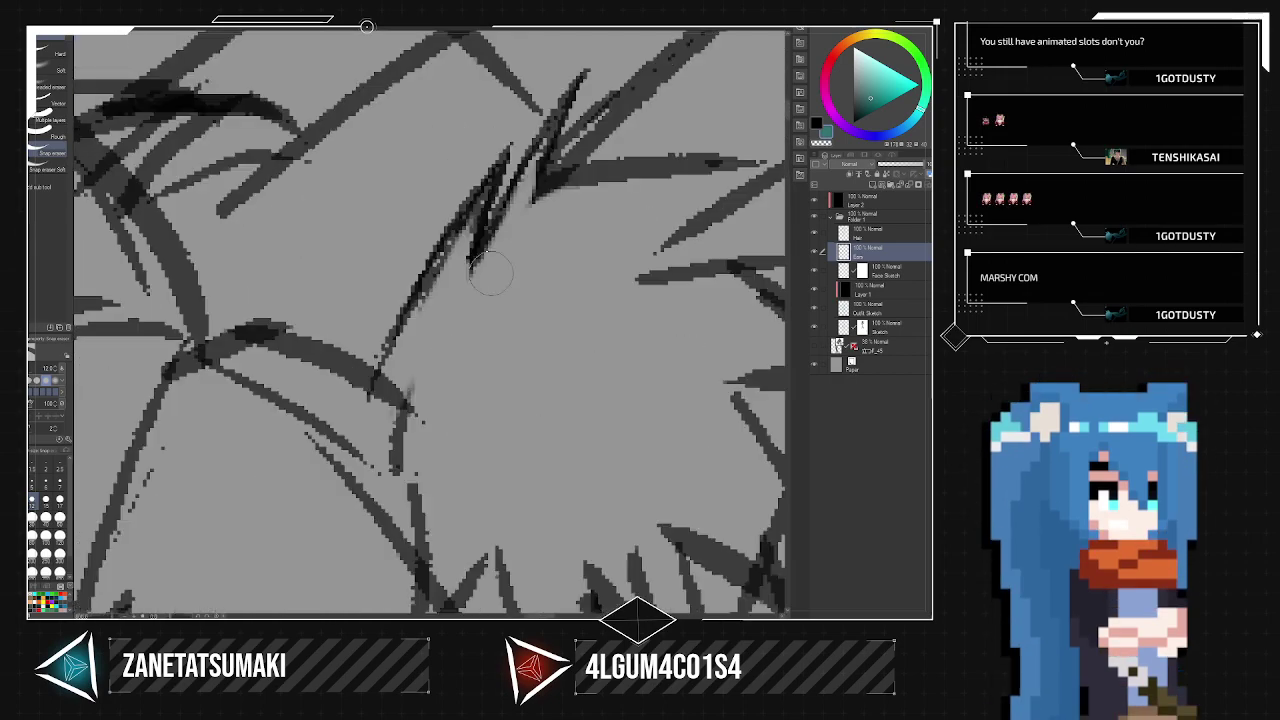
key("space")
left_click_drag(491, 273, 501, 467)
key("p")
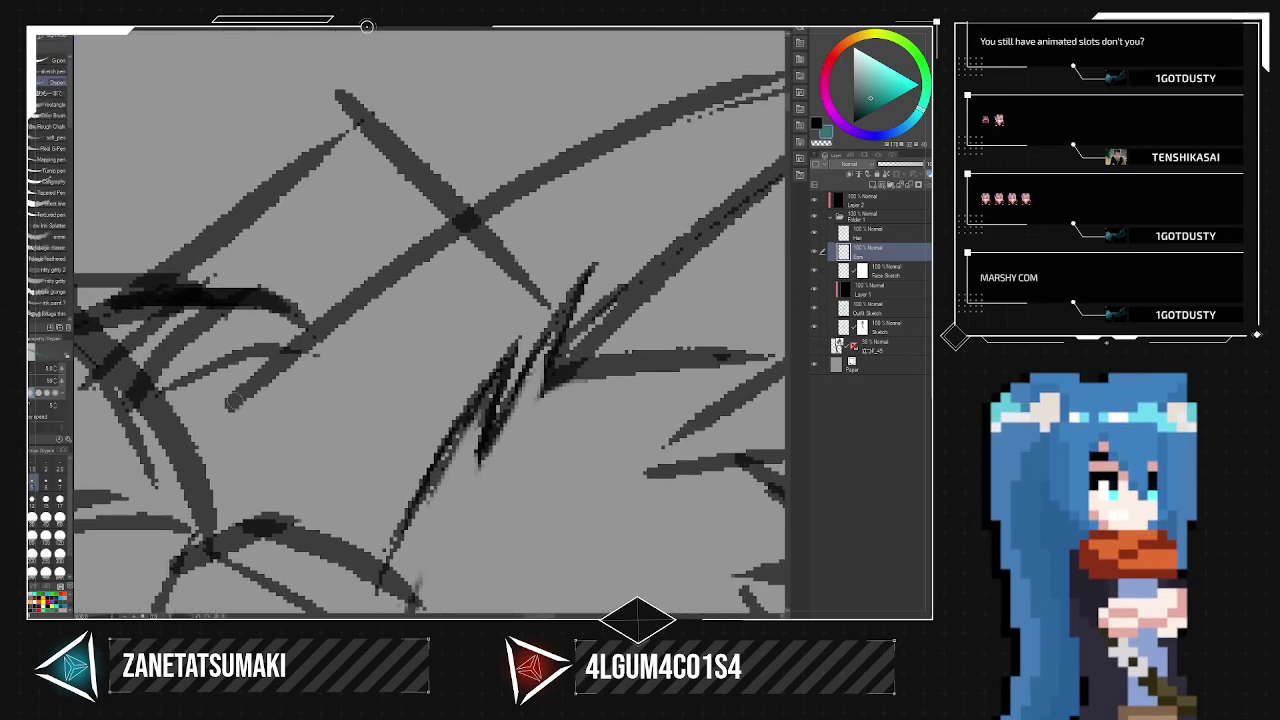
left_click_drag(234, 405, 598, 155)
mouse_move(236, 396)
left_mouse_down()
mouse_move(309, 302)
mouse_move(263, 376)
left_mouse_up()
left_click_drag(297, 318, 275, 363)
key("e")
left_click_drag(247, 412, 310, 296)
key("p")
mouse_move(257, 362)
left_mouse_down()
mouse_move(310, 293)
mouse_move(275, 364)
left_mouse_up()
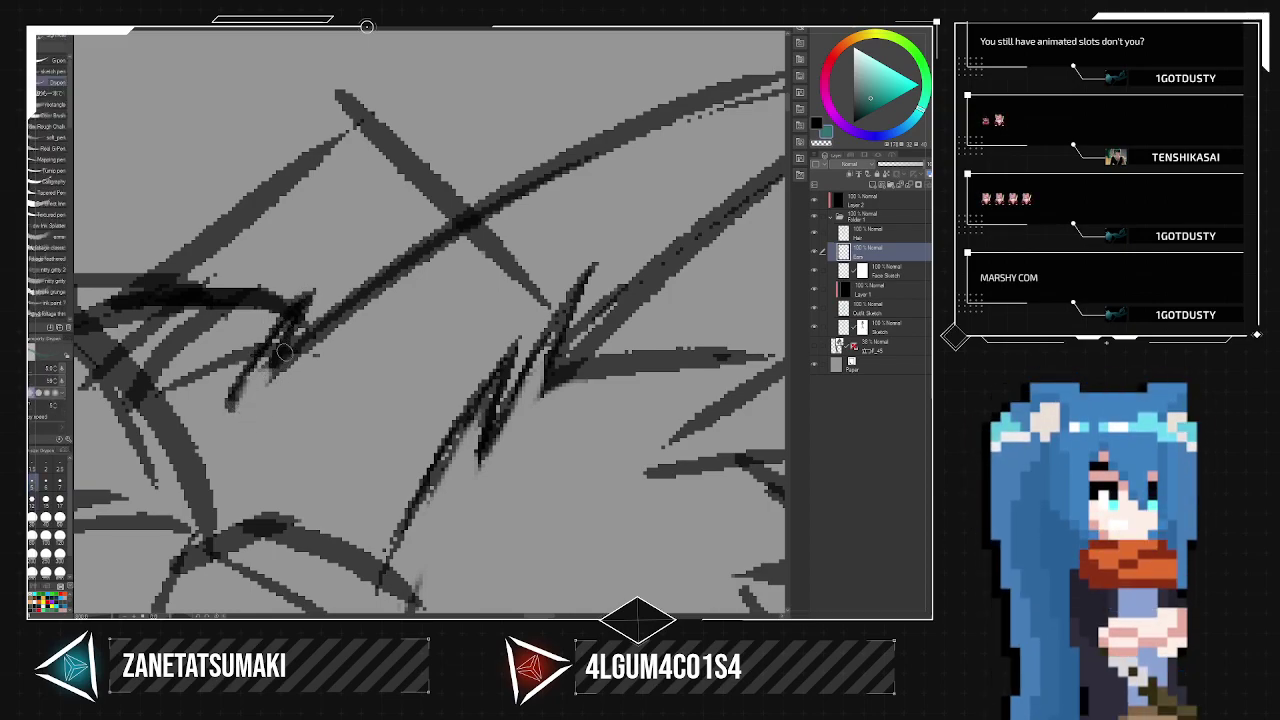
Redraw the left-hand ear's inner-side edge from the tip downward and trim the line along that edge with the eraser.
scroll(313, 390, "down", 7)
scroll(321, 443, "down", 1)
key("space")
left_click_drag(406, 398, 579, 139)
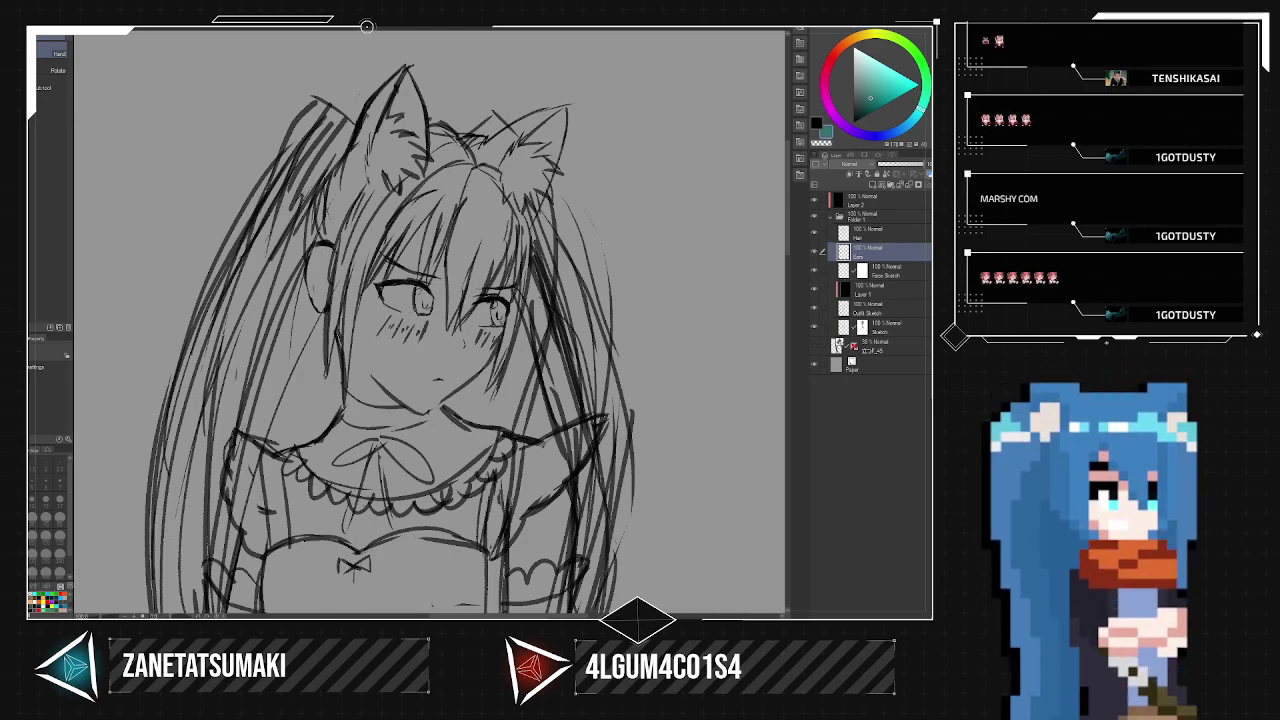
mouse_move(356, 155)
left_mouse_down()
mouse_move(380, 275)
mouse_move(402, 304)
mouse_move(440, 194)
left_mouse_up()
scroll(380, 275, "up", 2)
key("e")
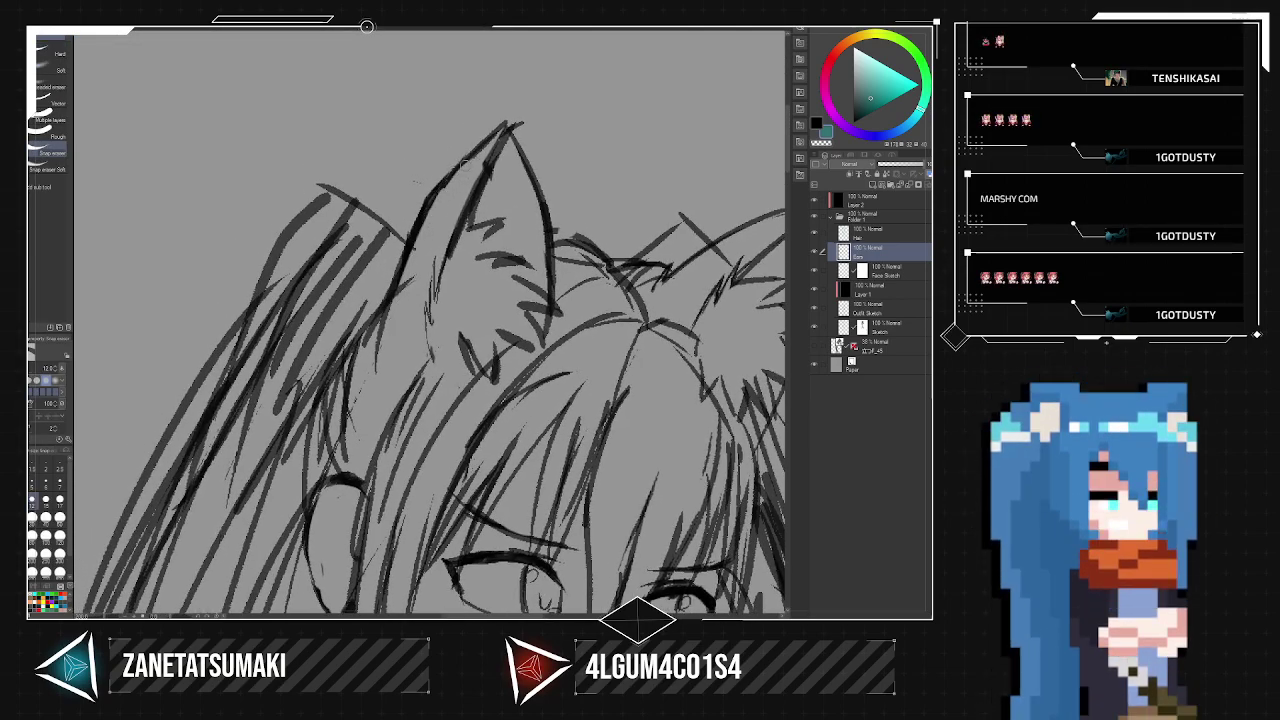
key("p")
mouse_move(526, 107)
left_mouse_down()
mouse_move(490, 137)
mouse_move(490, 162)
mouse_move(530, 109)
mouse_move(549, 236)
left_mouse_up()
key("e")
key("p")
key("e")
left_click_drag(515, 130, 537, 203)
mouse_move(532, 184)
left_mouse_down()
mouse_move(520, 130)
mouse_move(512, 144)
mouse_move(522, 165)
mouse_move(527, 156)
mouse_move(546, 244)
left_mouse_up()
left_click_drag(544, 260, 550, 272)
Examine the whole standing figure from the cat ears to the shoes to check the overall sketch.
scroll(557, 269, "down", 4)
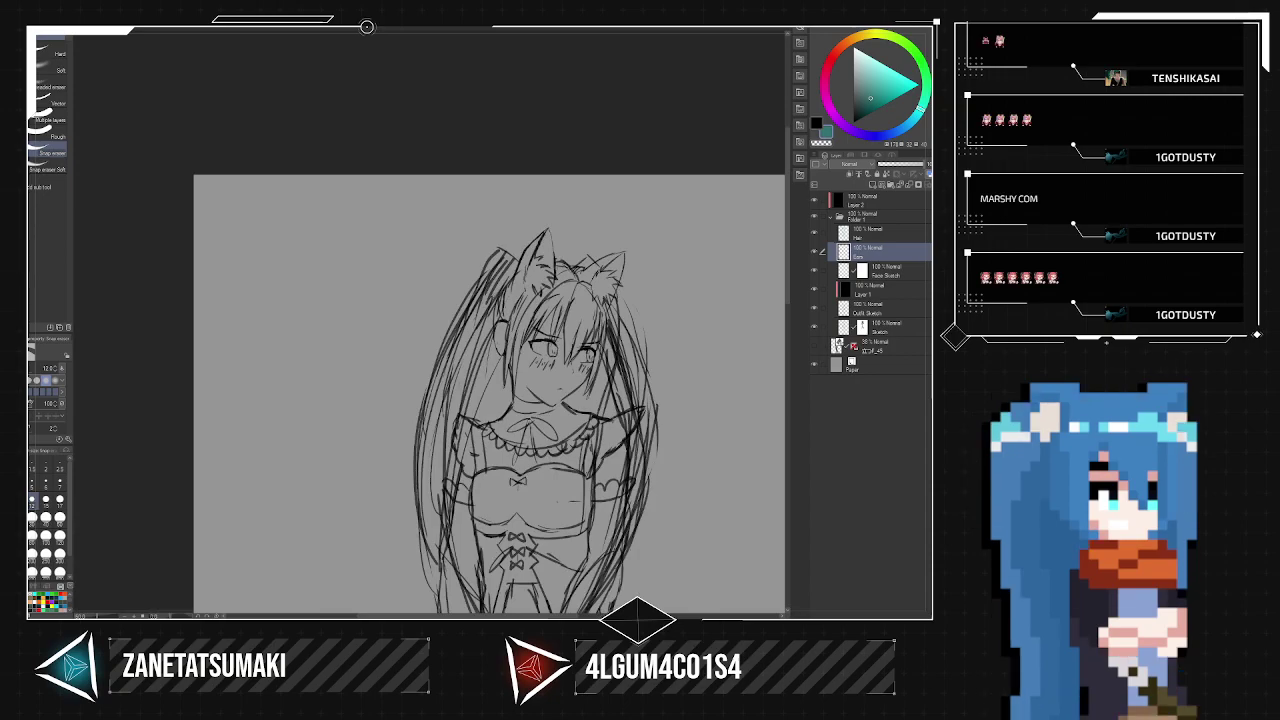
key("space")
mouse_move(628, 310)
left_mouse_down()
mouse_move(585, 214)
mouse_move(562, 221)
left_mouse_up()
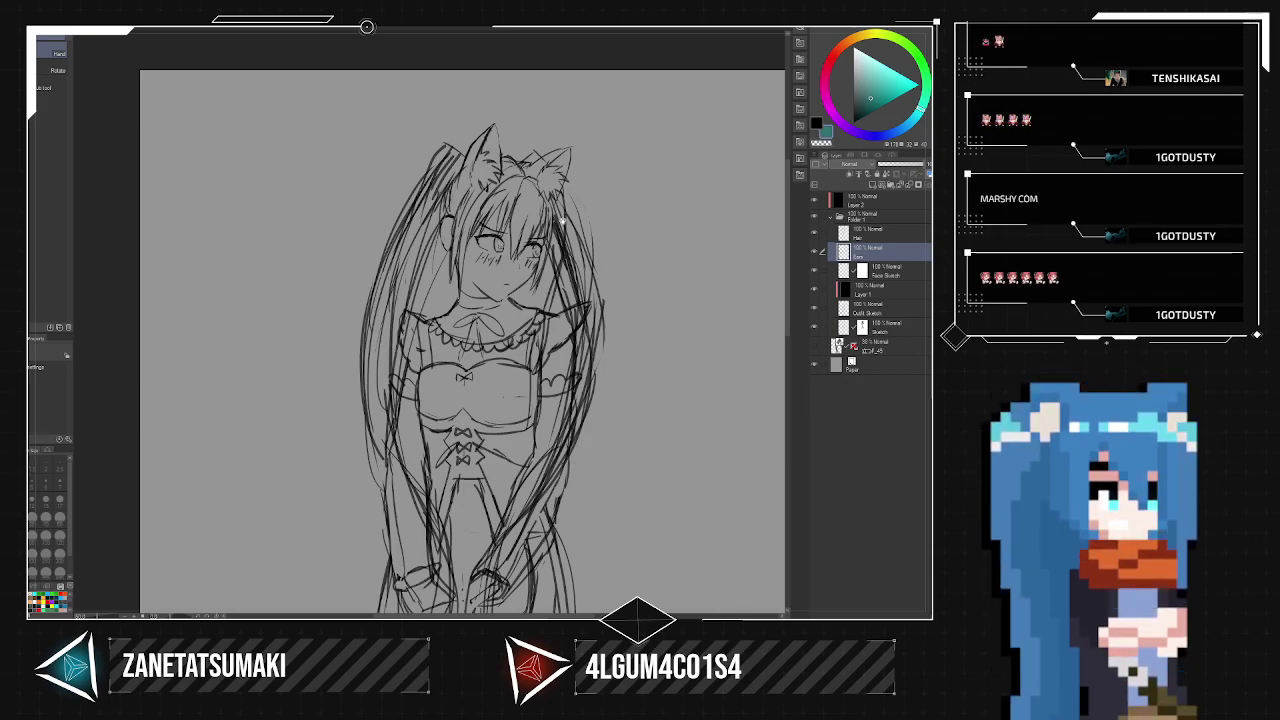
scroll(610, 188, "down", 1)
left_click_drag(579, 256, 543, 189)
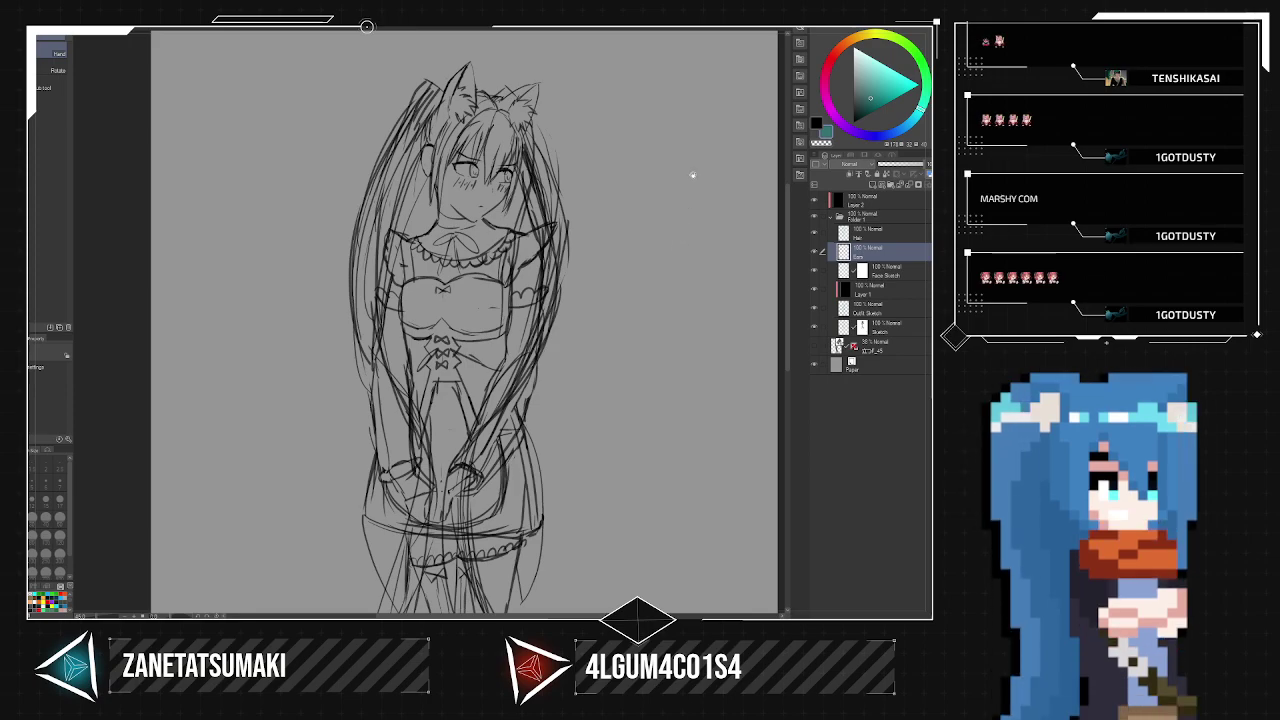
scroll(642, 230, "down", 2)
scroll(634, 189, "down", 1)
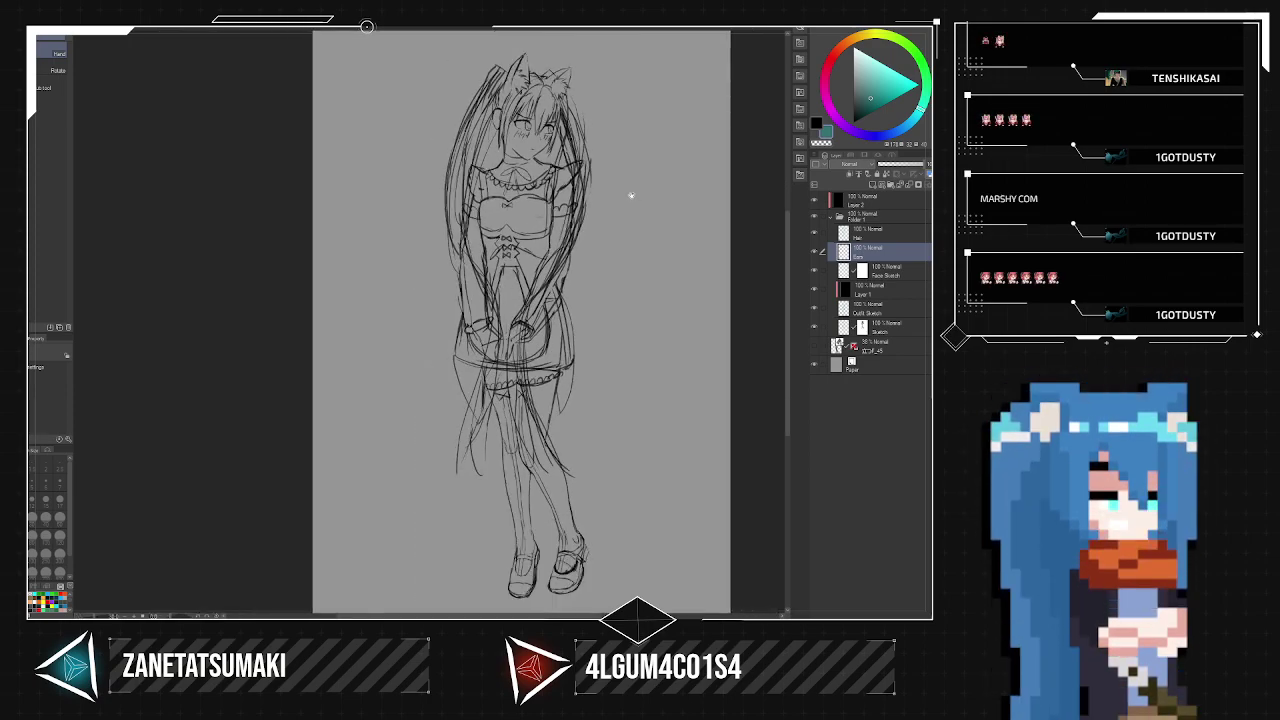
left_click_drag(578, 246, 571, 234)
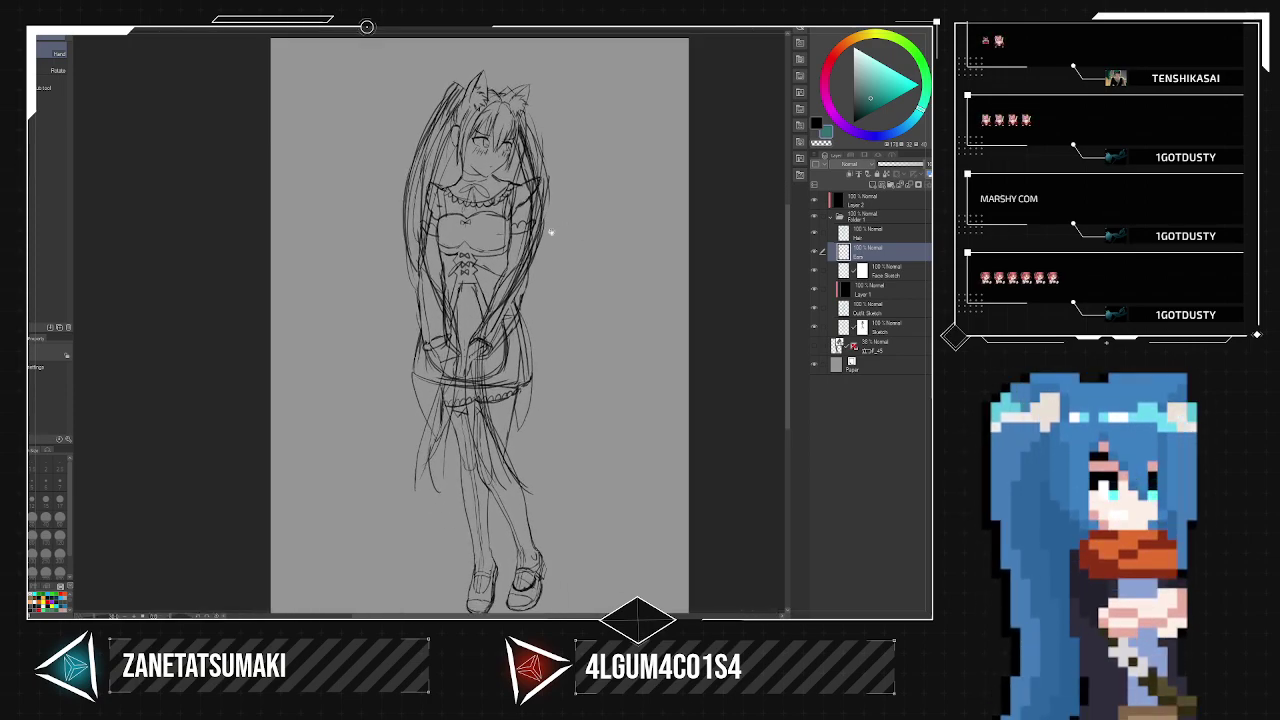
scroll(551, 232, "down", 1)
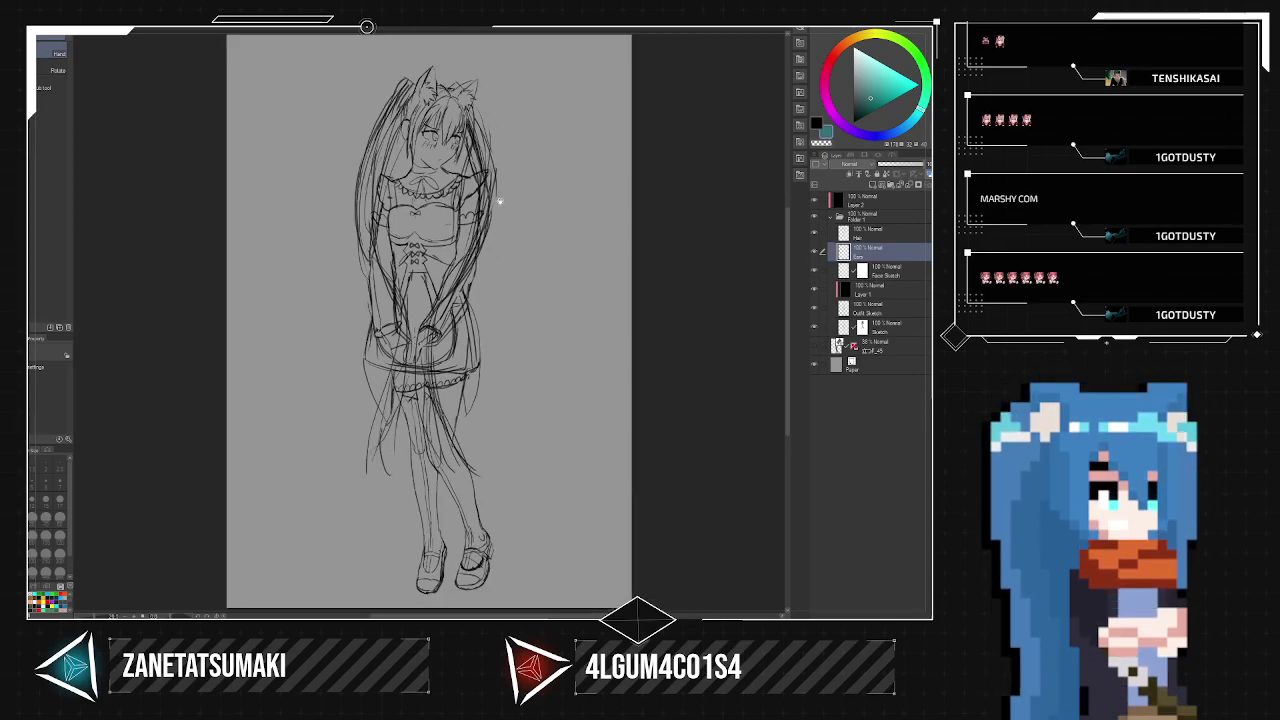